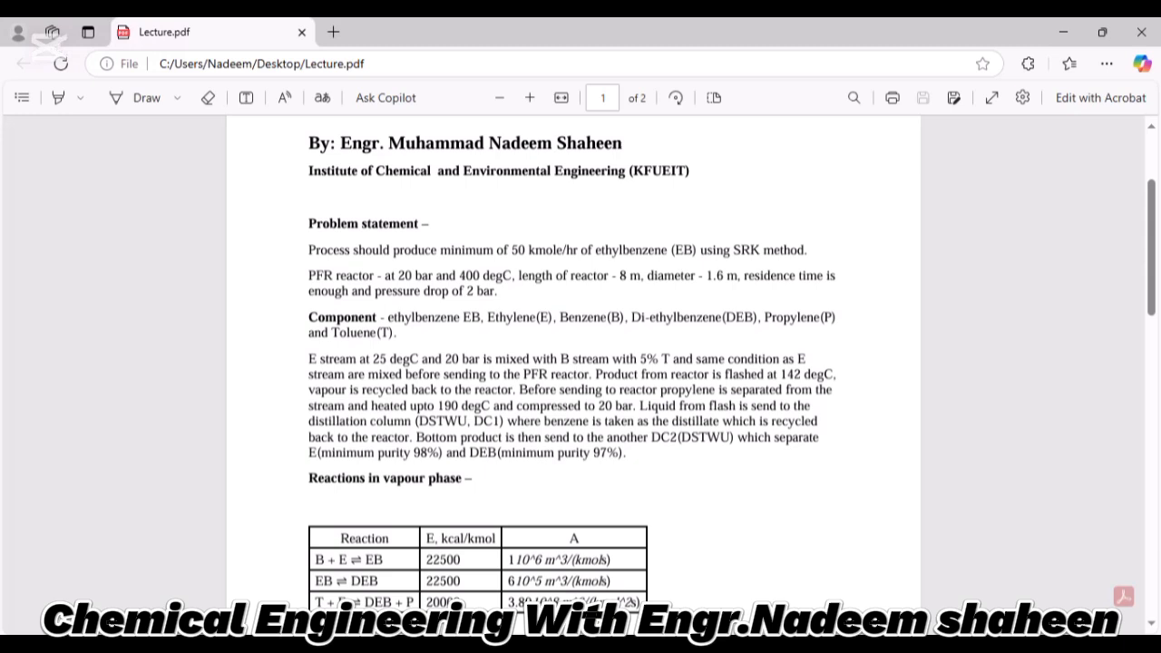
Read the ethylbenzene problem statement through the reaction kinetics table and the DC-1 and DC-2 column specifications.
scroll(573, 362, "down", 3)
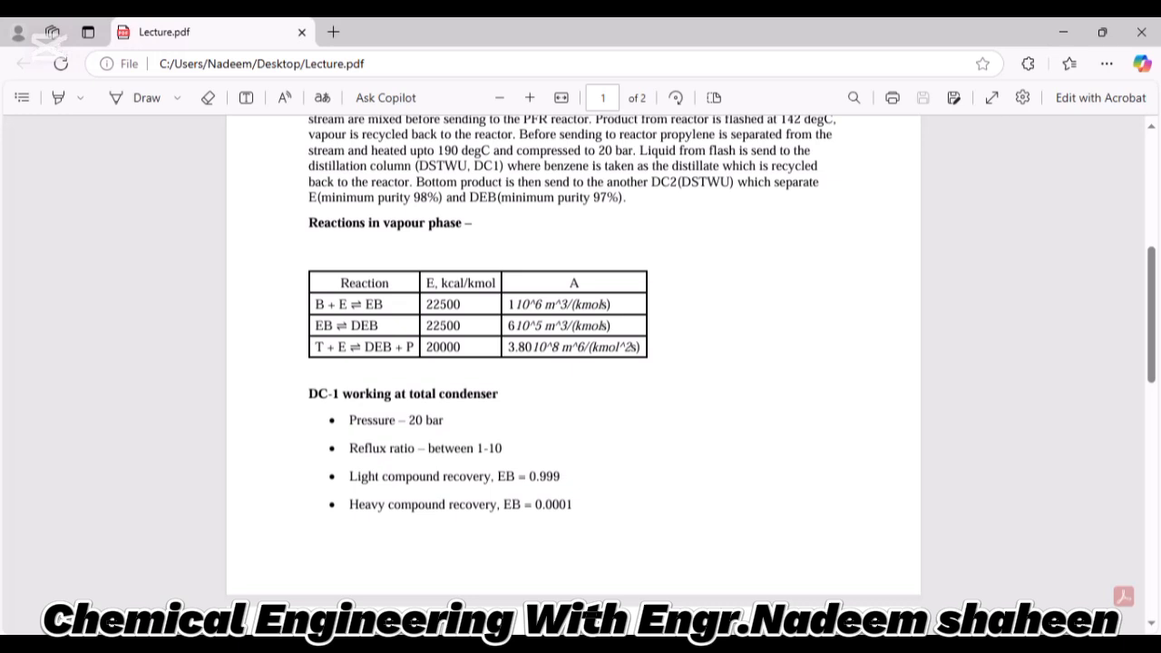
scroll(573, 363, "down", 1)
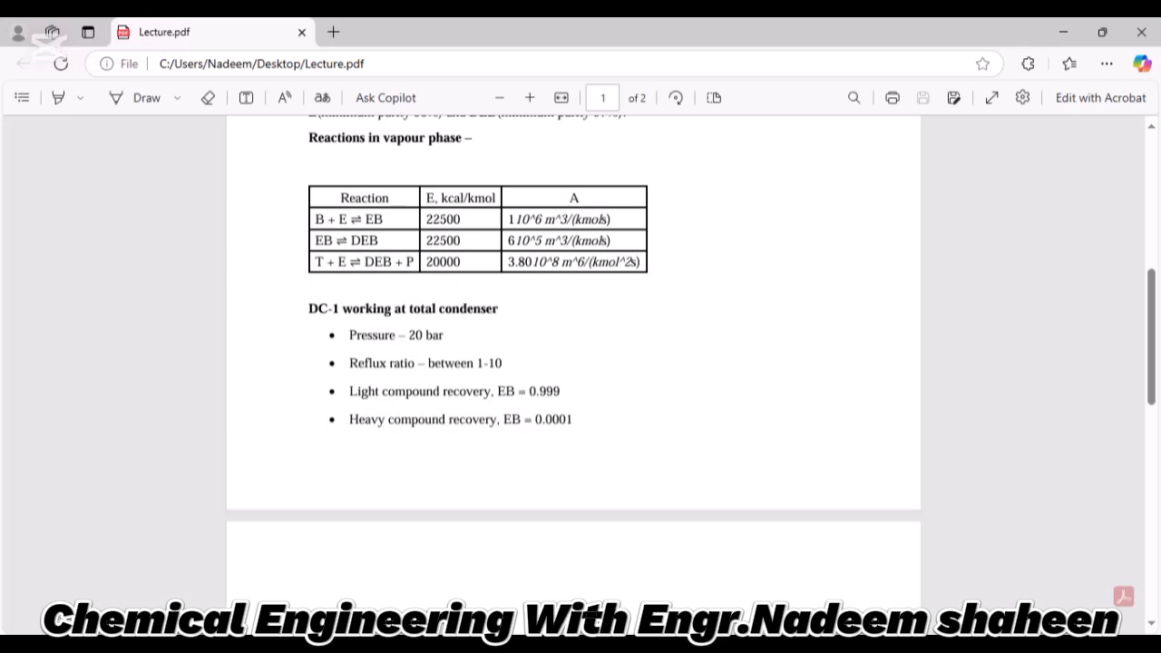
scroll(573, 363, "down", 1)
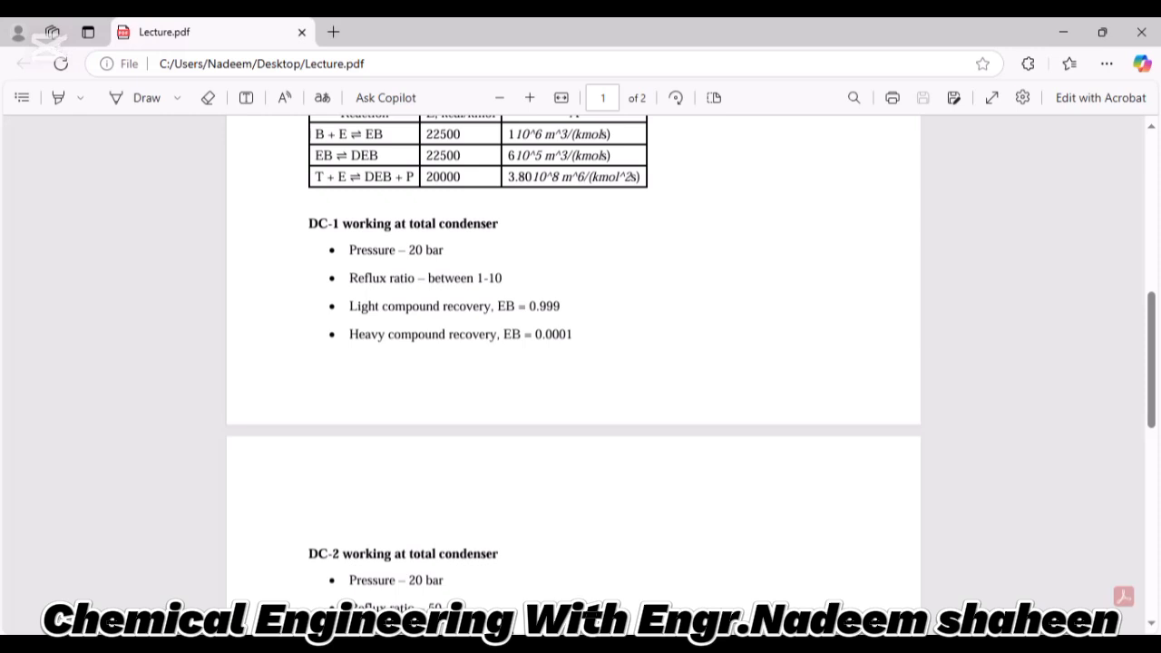
scroll(573, 363, "down", 3)
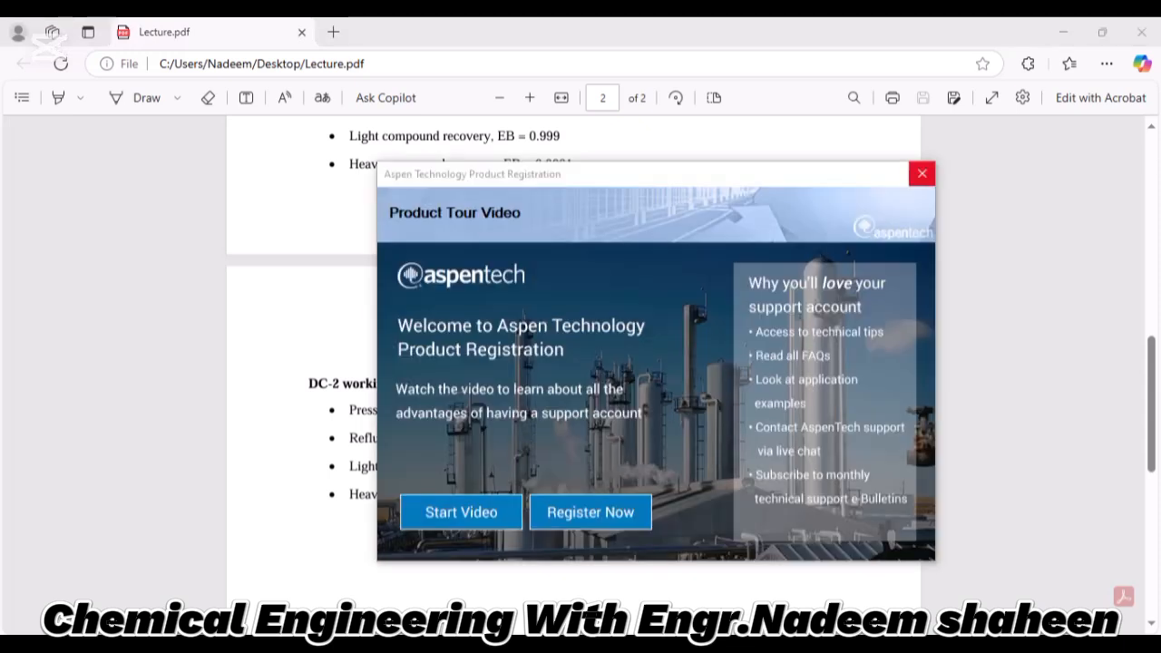
Switch to Aspen Plus and create a new simulation from the Specialty Chemicals with Metric Units template.
left_click(921, 174)
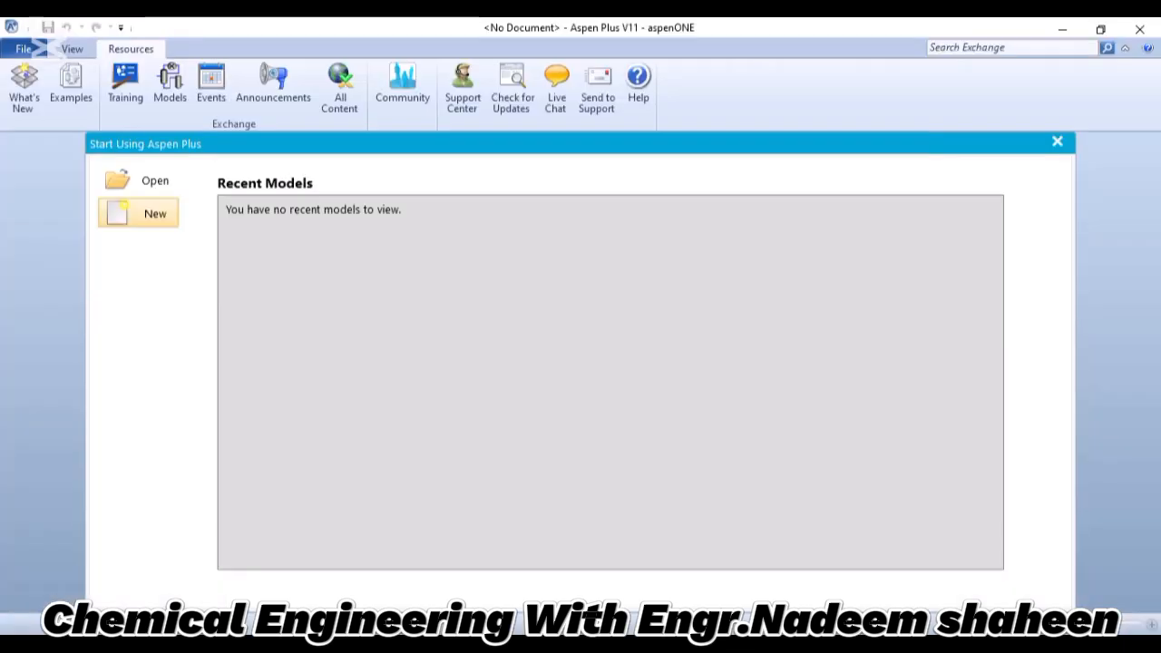
left_click(138, 213)
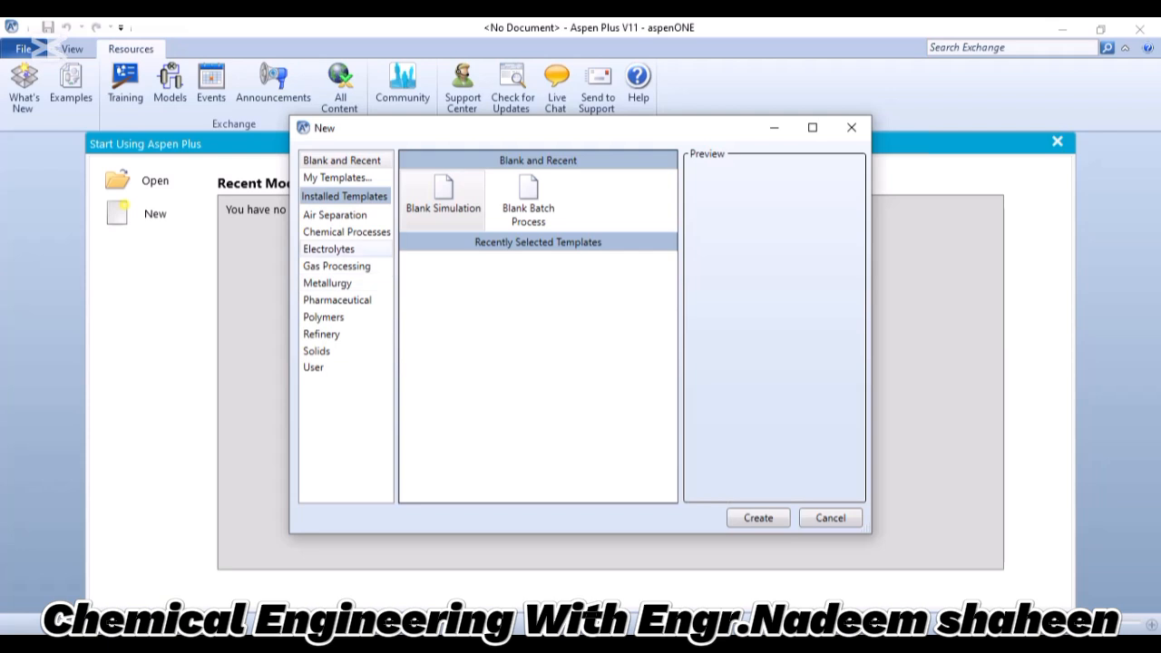
left_click(346, 232)
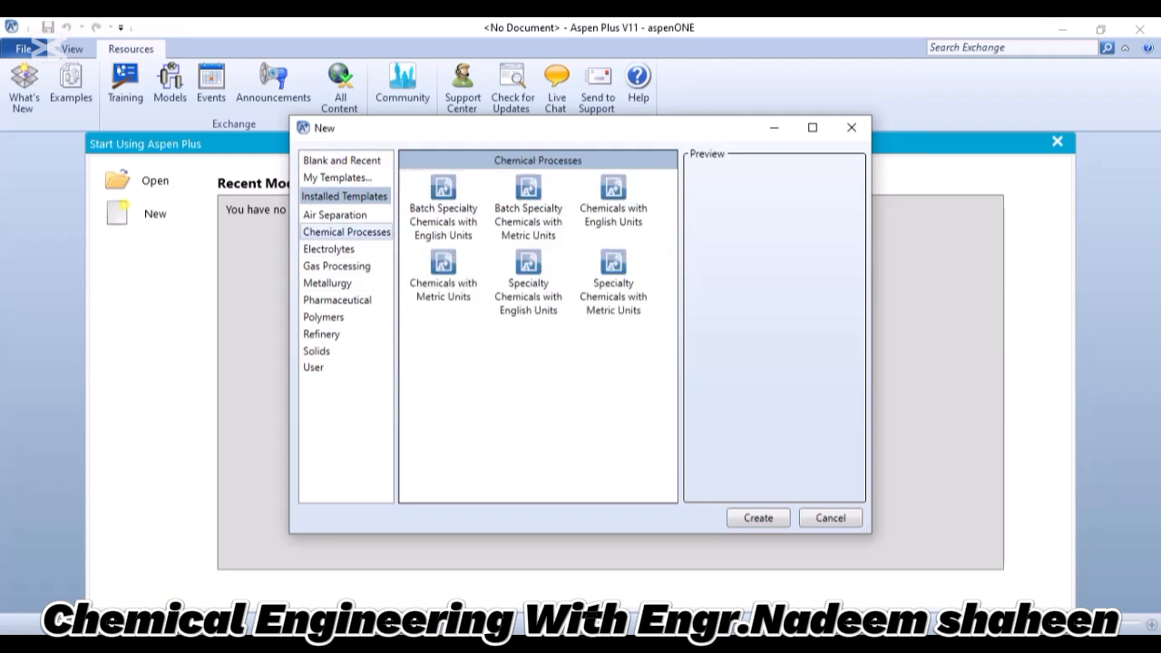
left_click(443, 209)
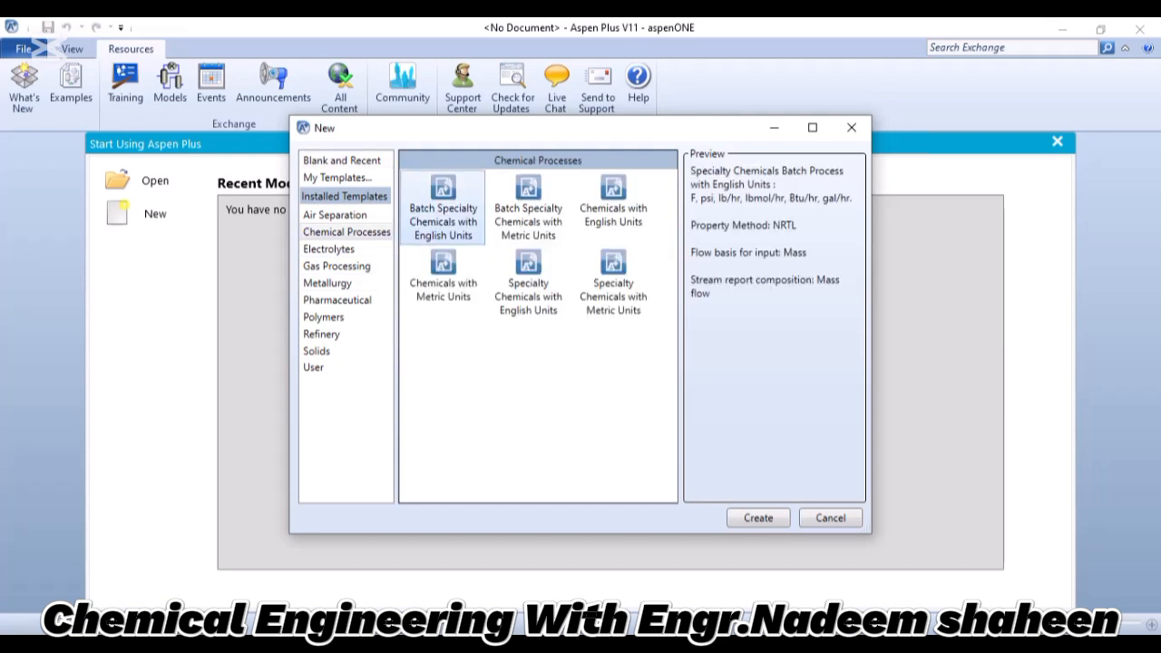
left_click(613, 283)
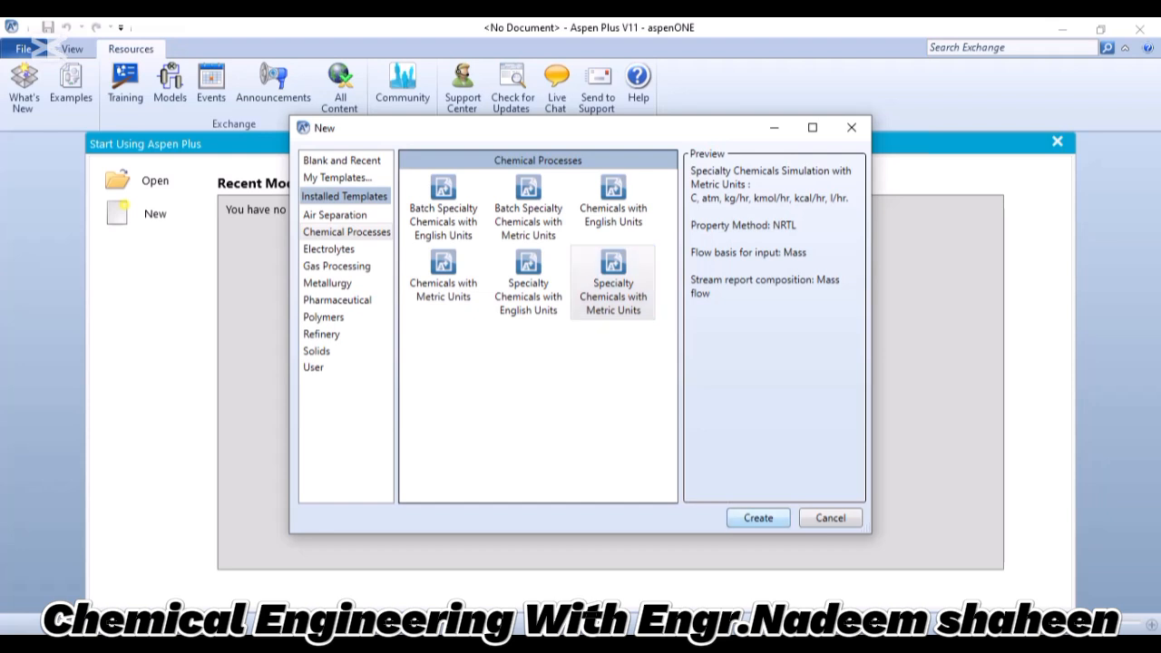
left_click(758, 518)
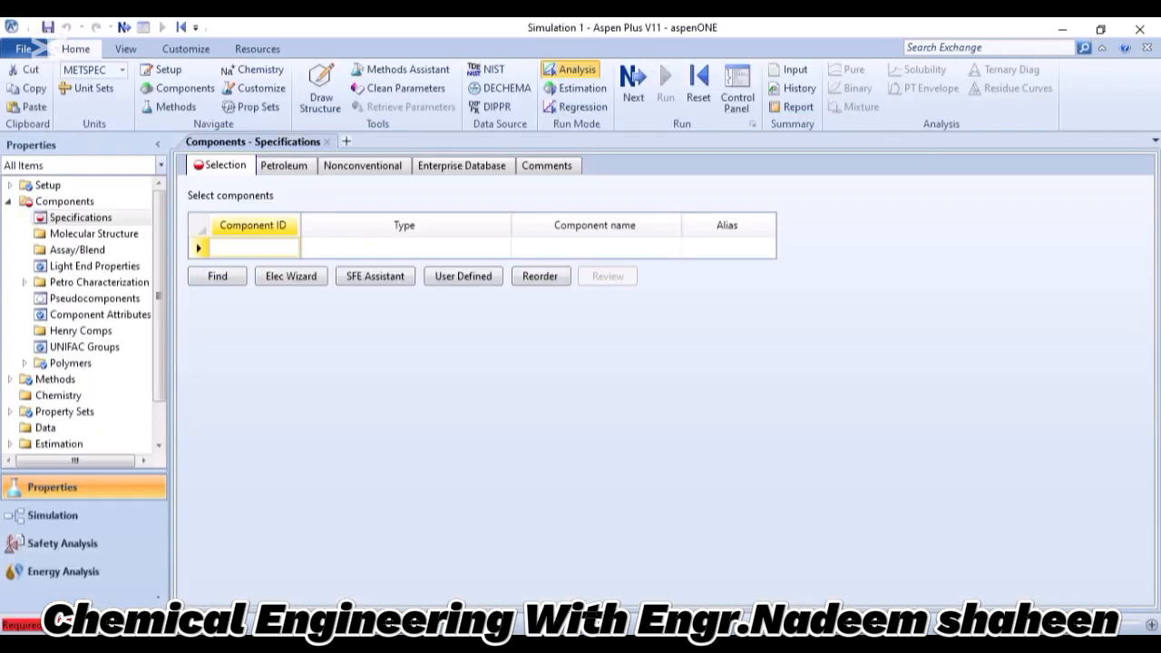
Add BENZENE and TOLUENE as the first two entries of the component list.
type("BENZENE")
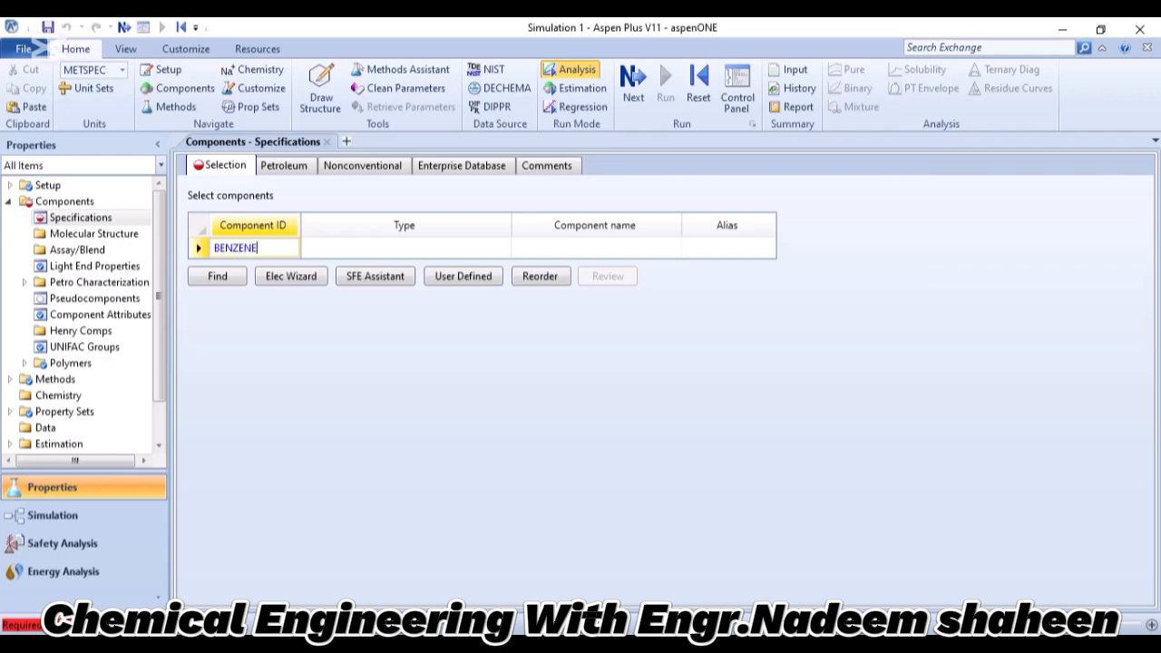
key("Return")
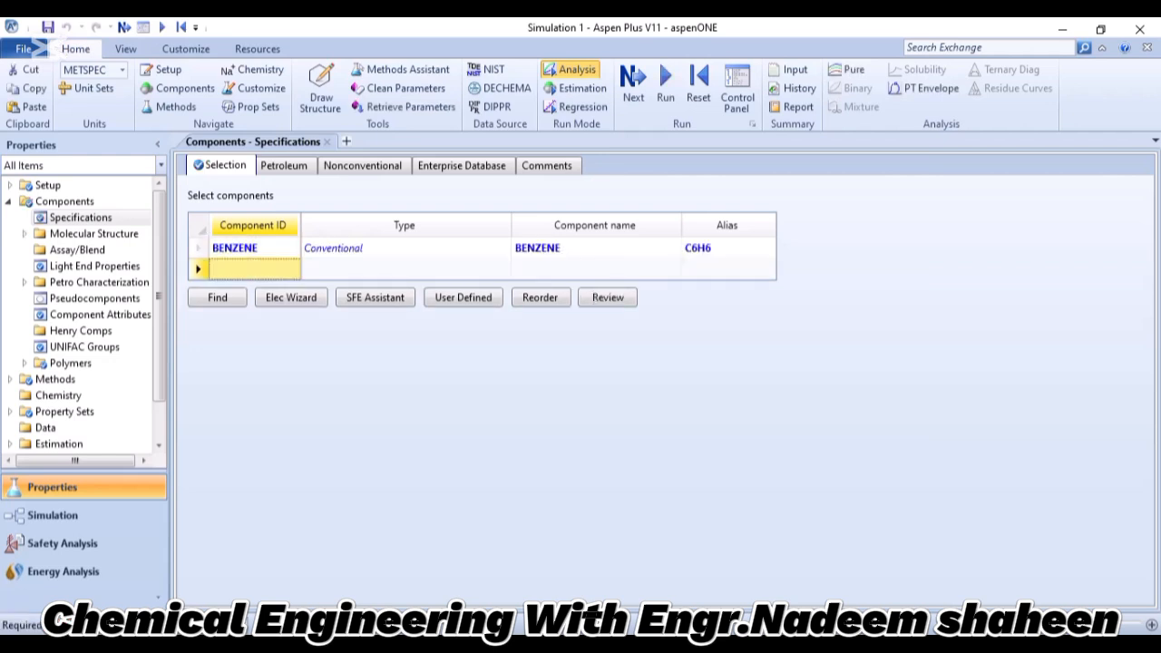
type("TO")
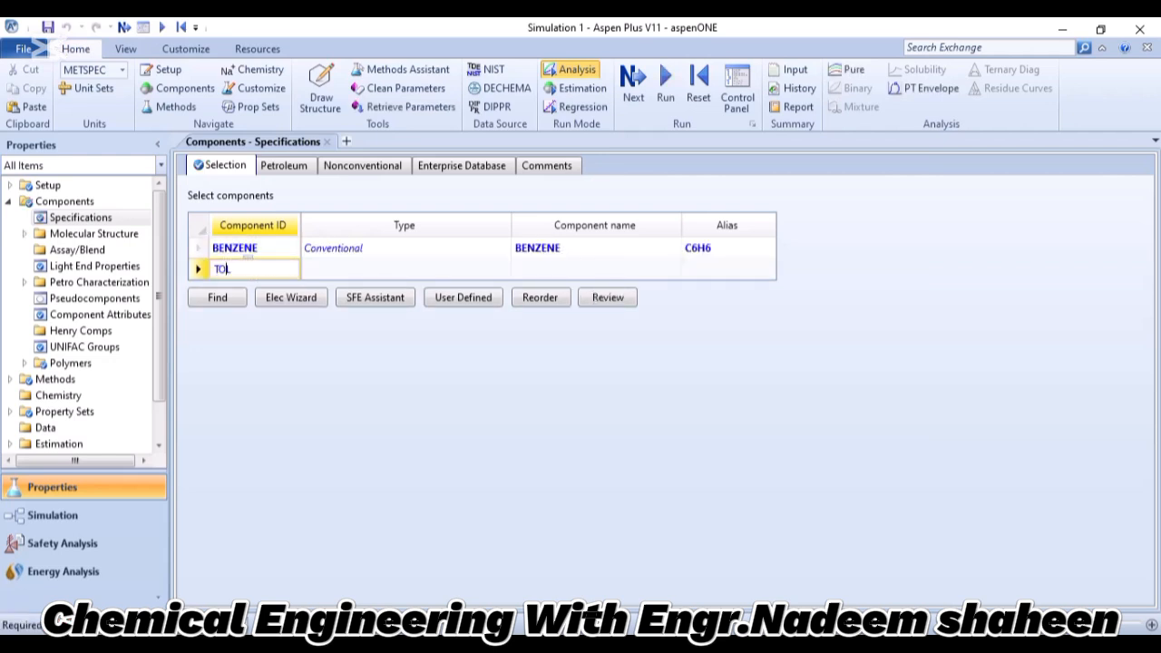
type("LUENE")
key("Return")
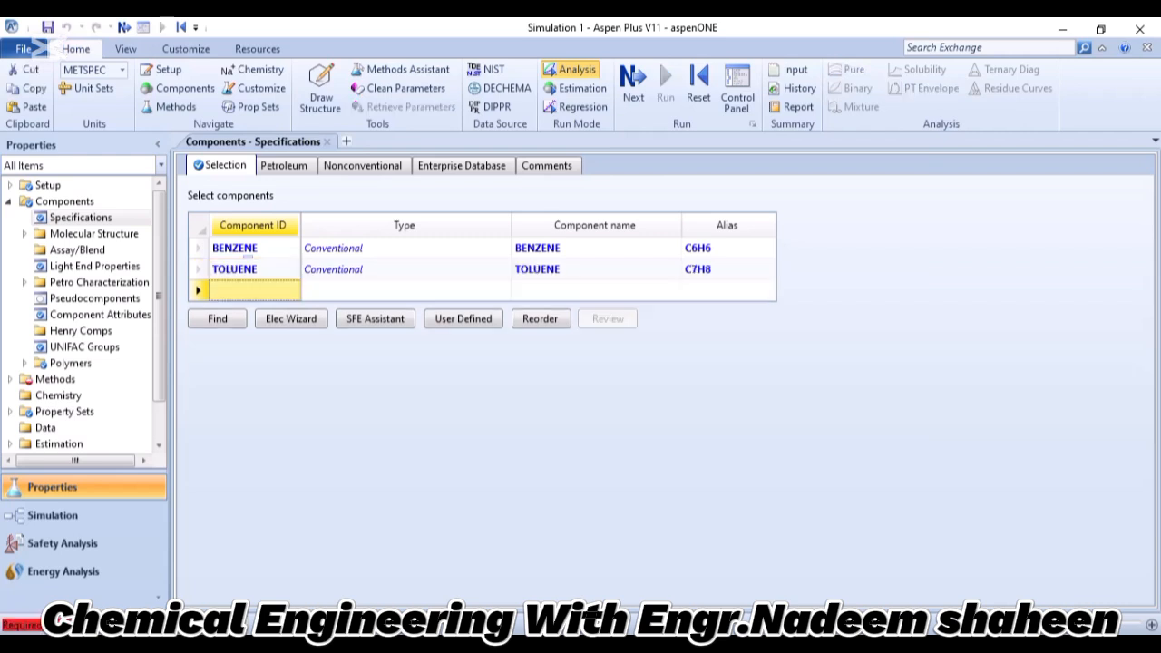
Add ETHYLENE to the component list below toluene.
type("E")
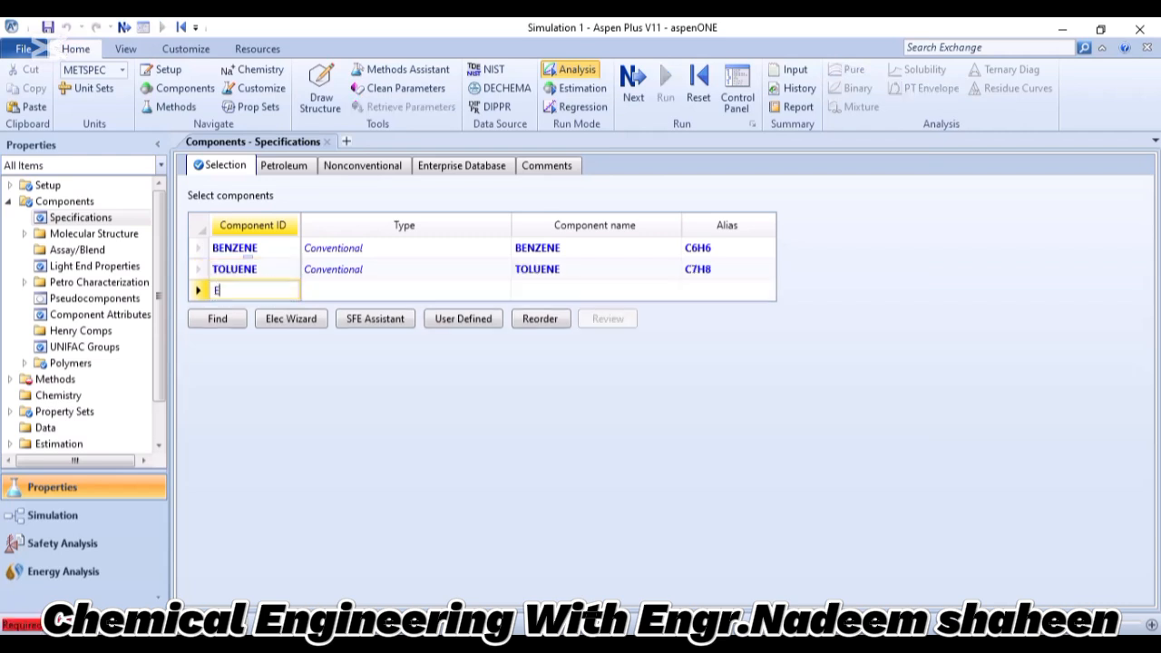
type("THYLENE")
key("Return")
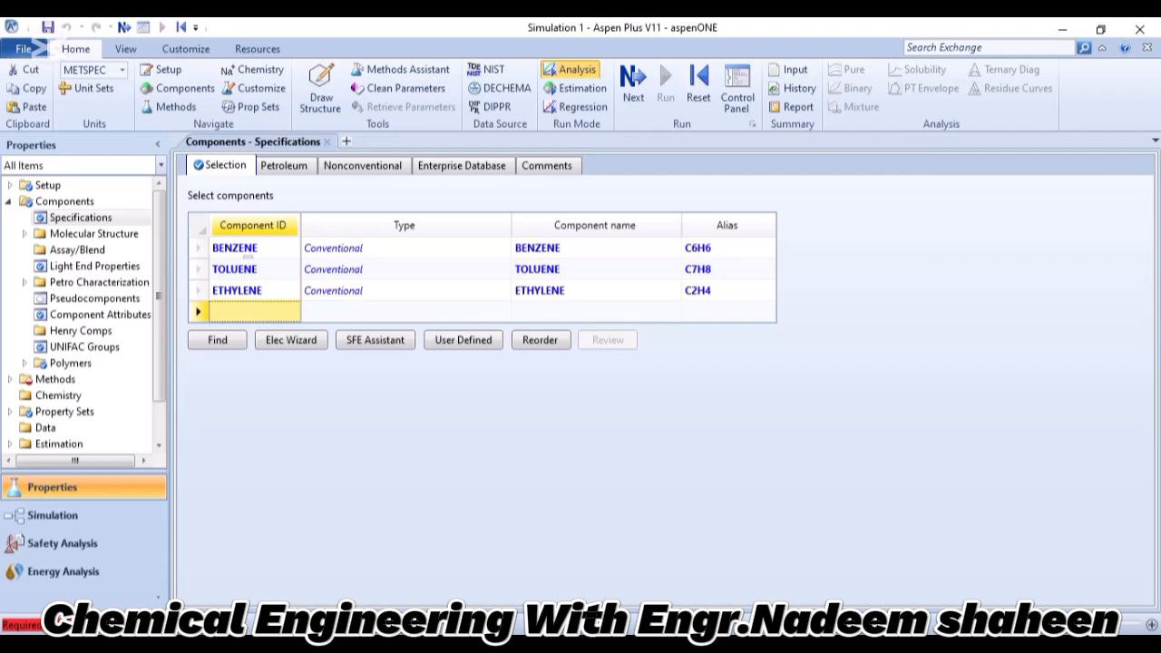
type("PROPYELE")
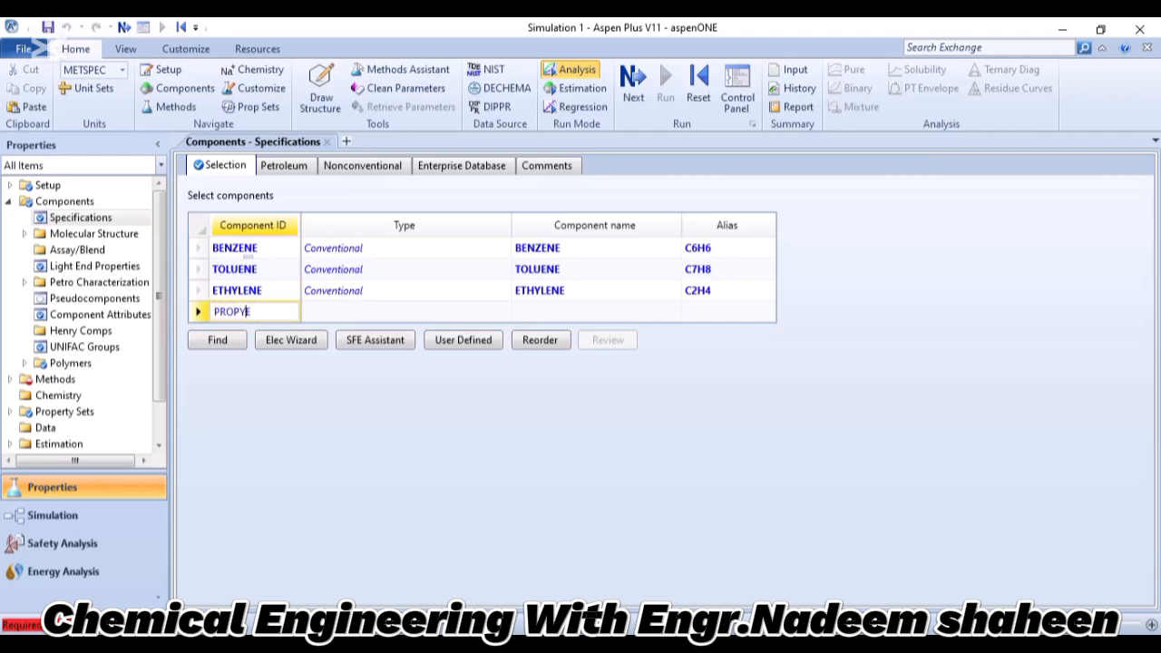
key("BackSpace")
key("BackSpace")
key("BackSpace")
key("BackSpace")
key("BackSpace")
key("BackSpace")
key("BackSpace")
Search the compound databanks for a name equal to propylene and add PROPYLENE (C3H6-2) to the component list.
left_click(217, 339)
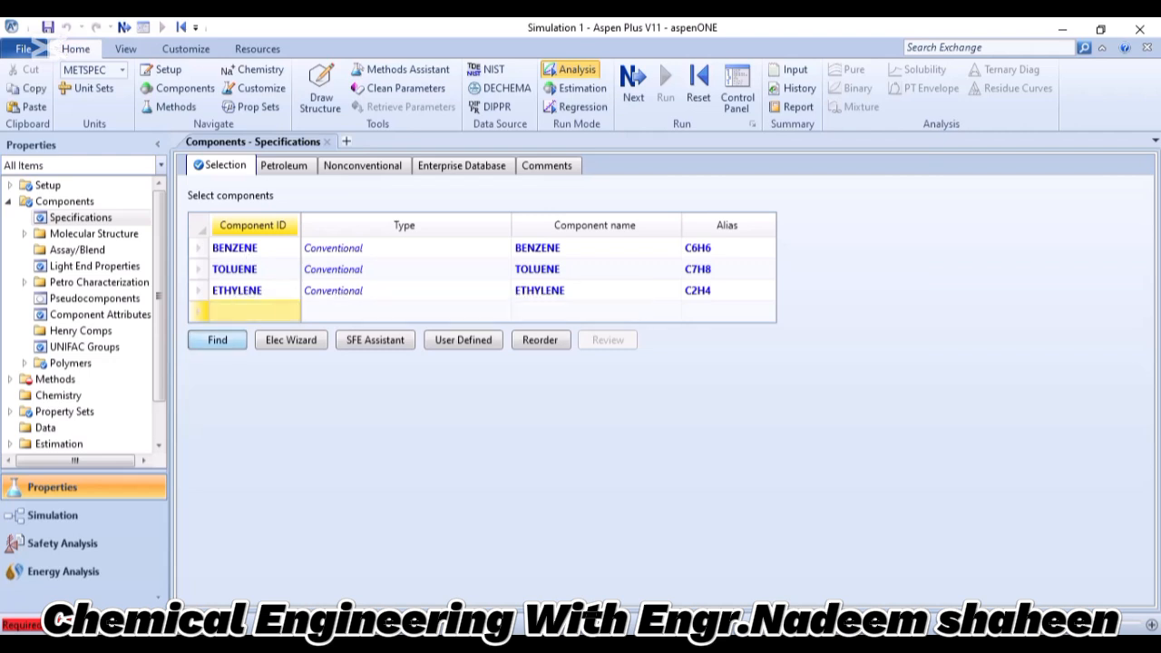
left_click(423, 209)
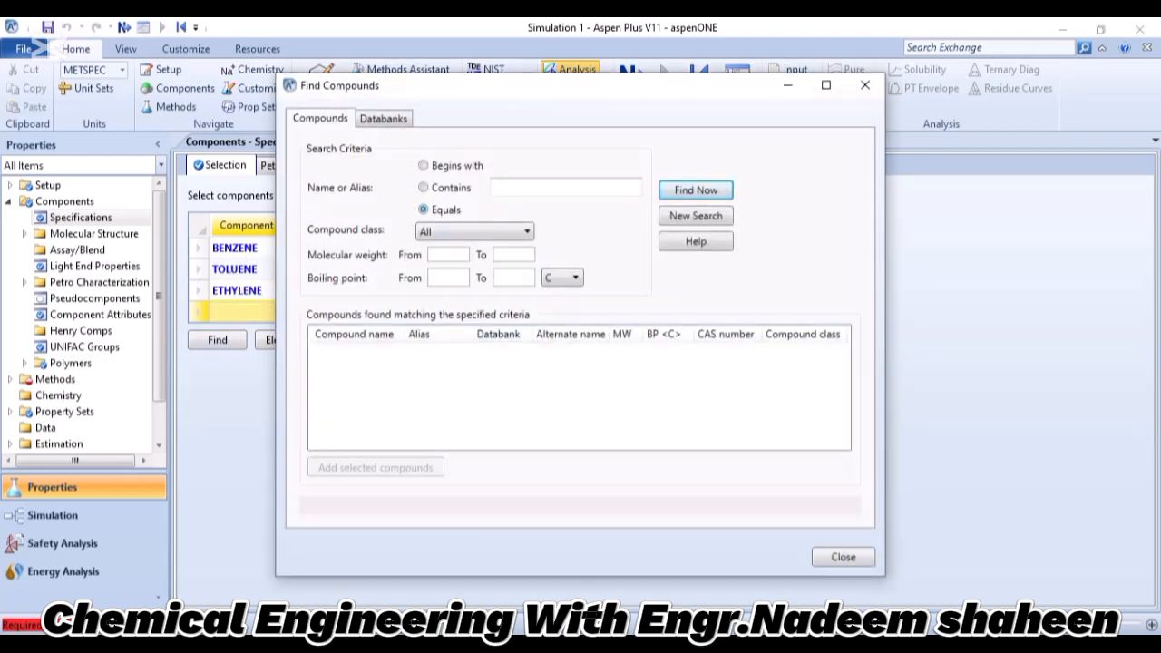
left_click(565, 188)
type("prop")
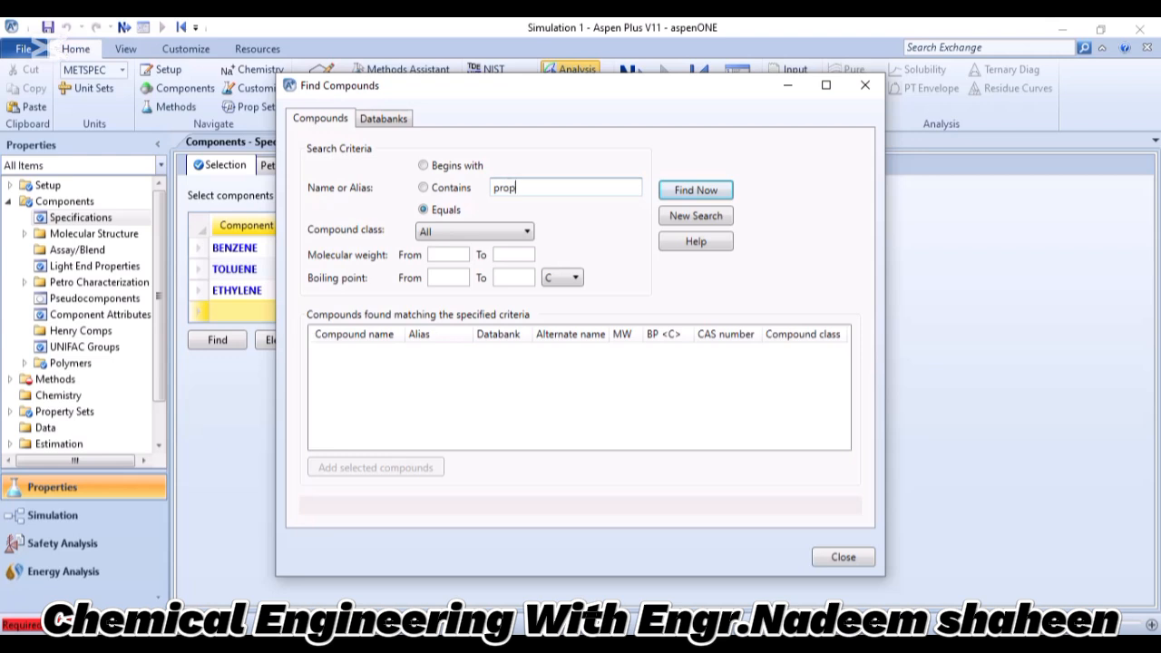
type("pyelene")
key("Return")
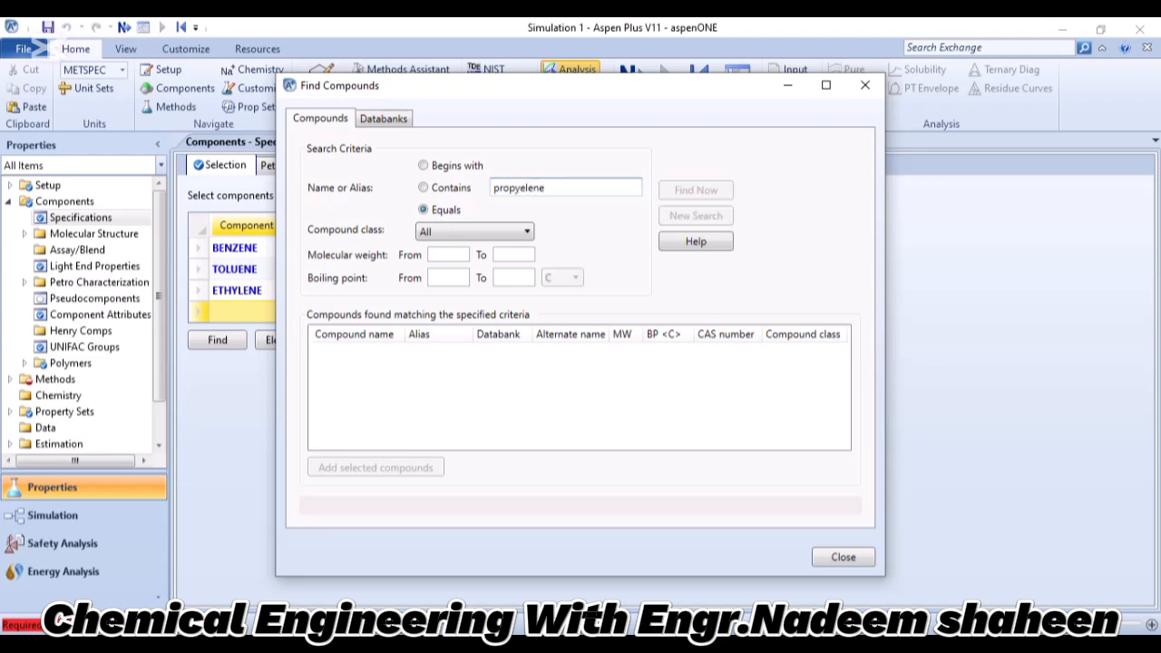
left_click(525, 187)
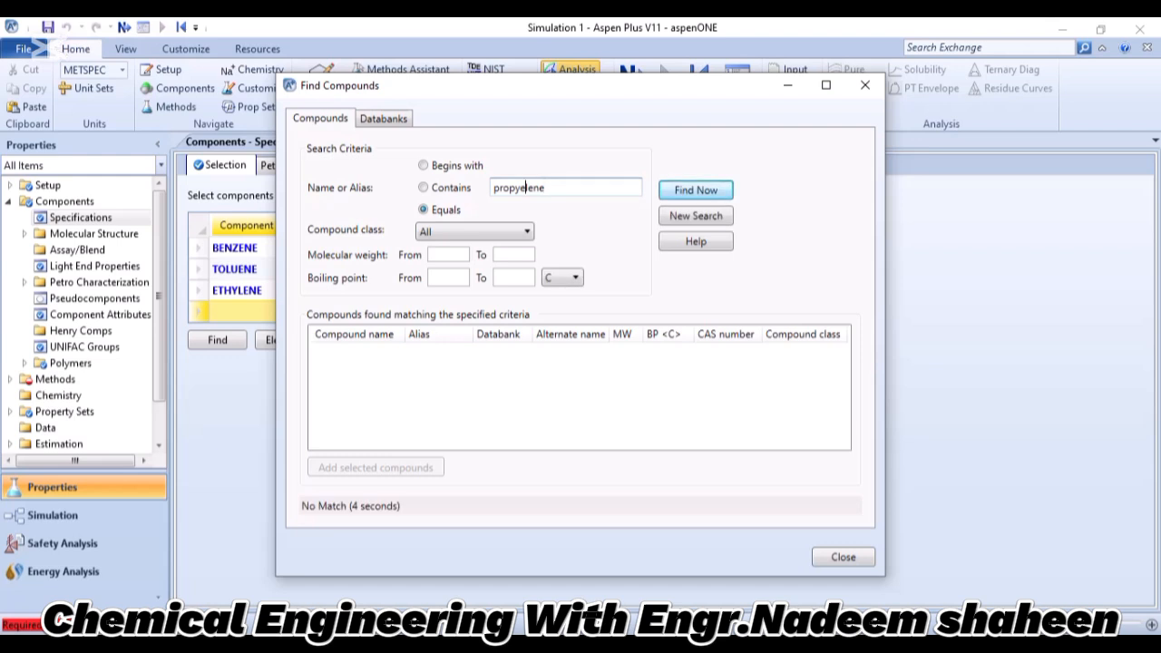
key("BackSpace")
key("Return")
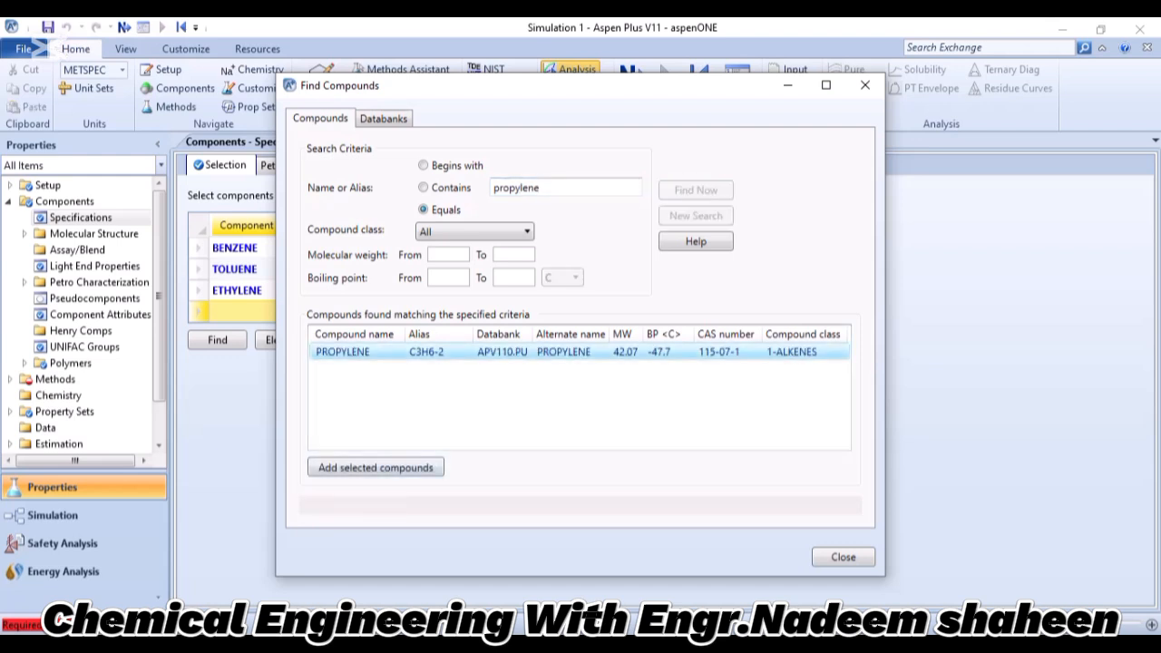
left_click(376, 468)
left_click(865, 85)
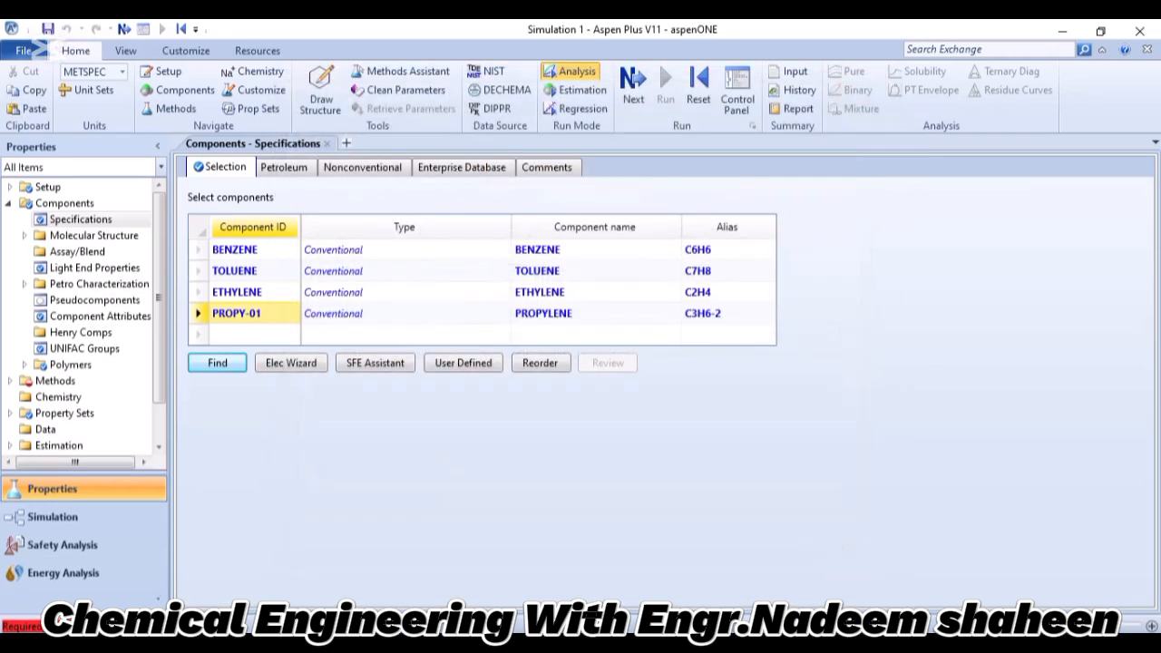
Search the compound databanks for a name equal to ethylbenzene and add ETHYLBENZENE (C8H10-4) in the next empty component row.
left_click(254, 333)
left_click(217, 363)
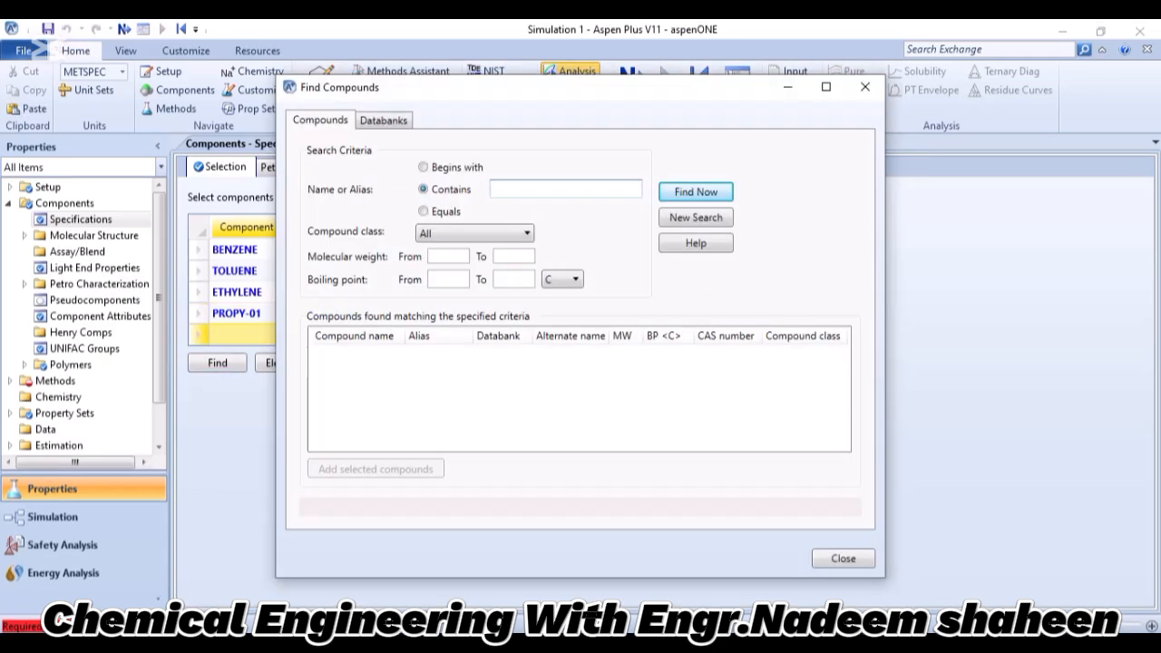
type("ethylbenzene")
key("Return")
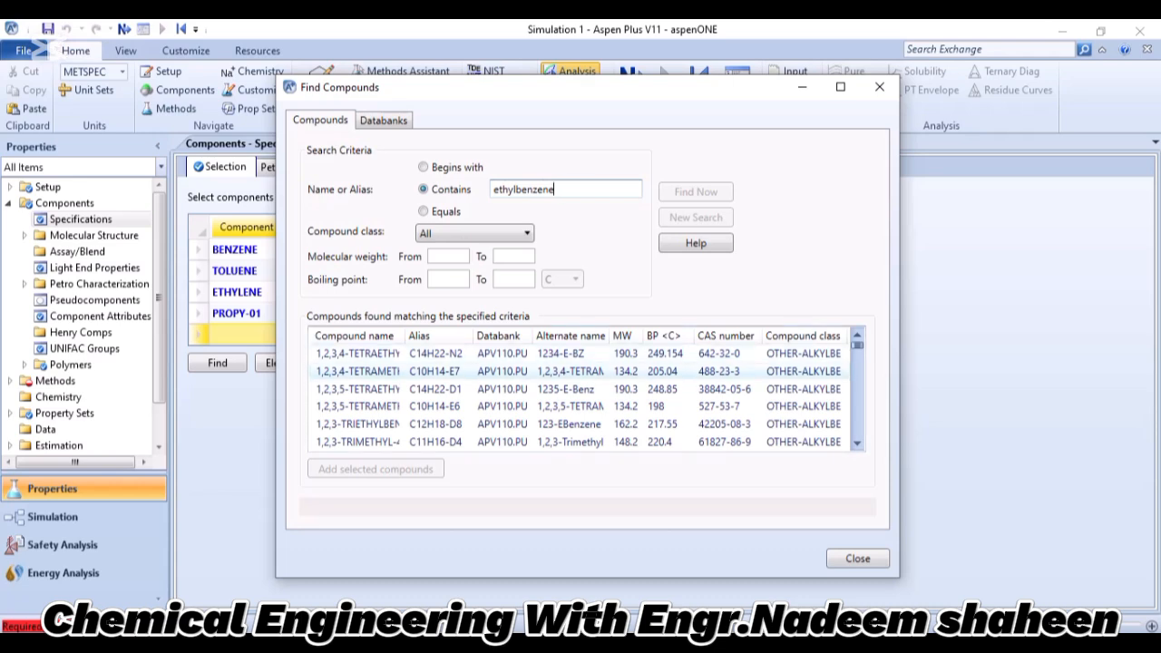
left_click(424, 211)
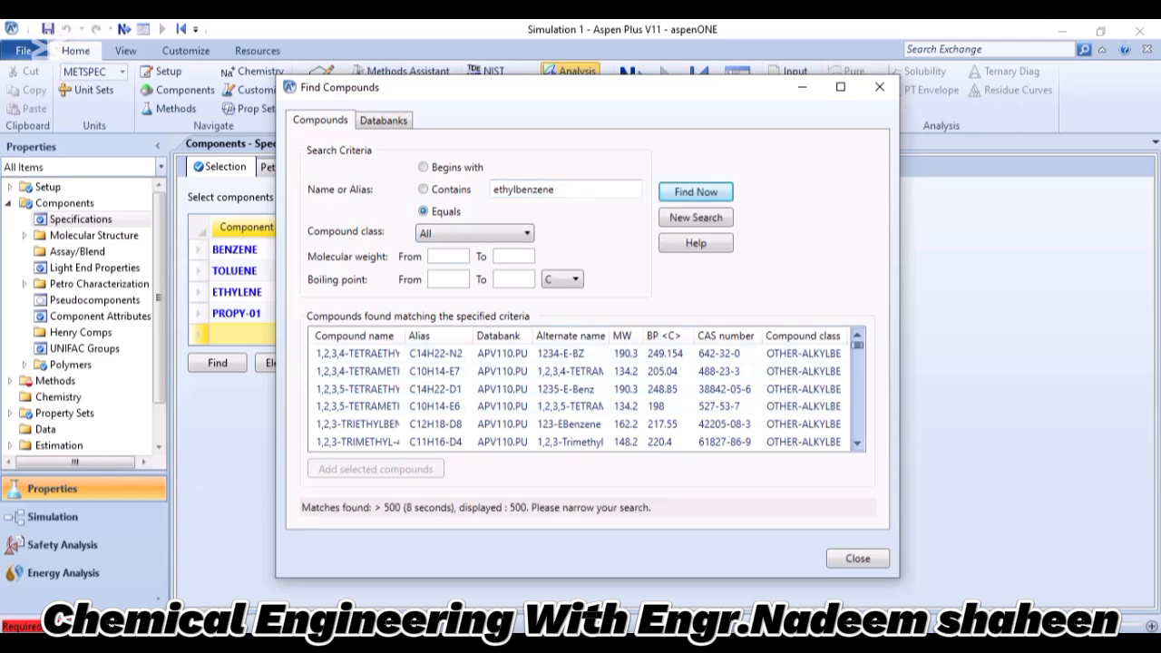
left_click(696, 192)
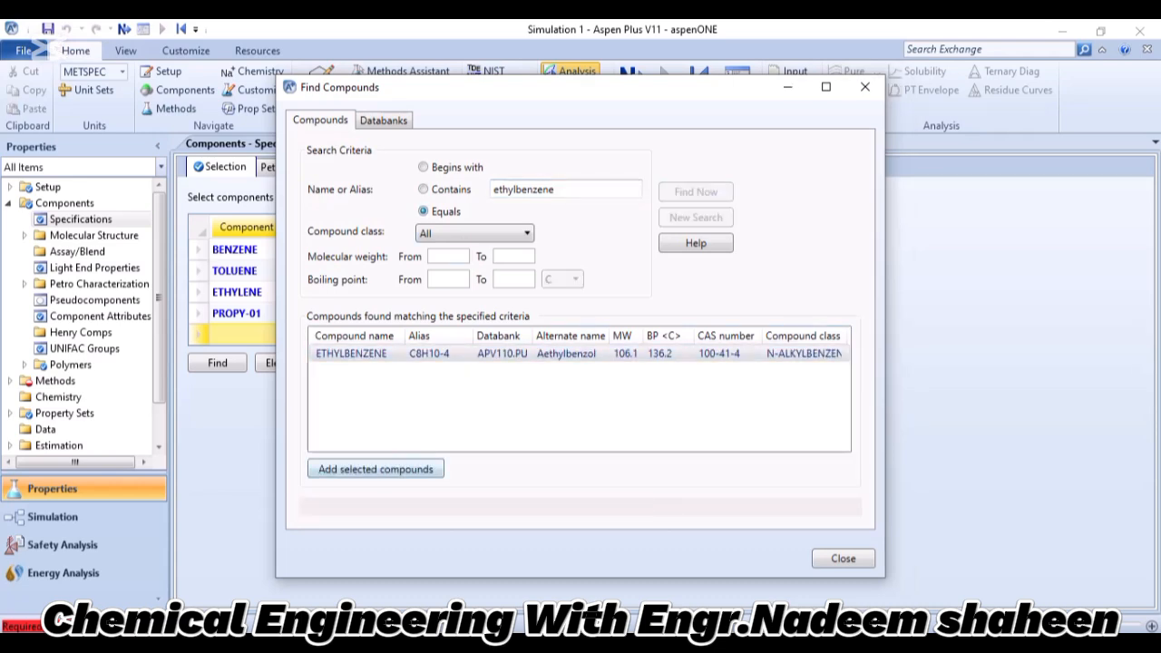
left_click(375, 469)
Search for compounds containing diethylbenzene and add 1,4-DIETHYLBENZENE (C10H14-8) as an additional component without replacing ethylbenzene.
key("BackSpace")
key("BackSpace")
key("BackSpace")
key("BackSpace")
key("BackSpace")
key("BackSpace")
key("BackSpace")
key("BackSpace")
key("BackSpace")
key("BackSpace")
key("BackSpace")
key("BackSpace")
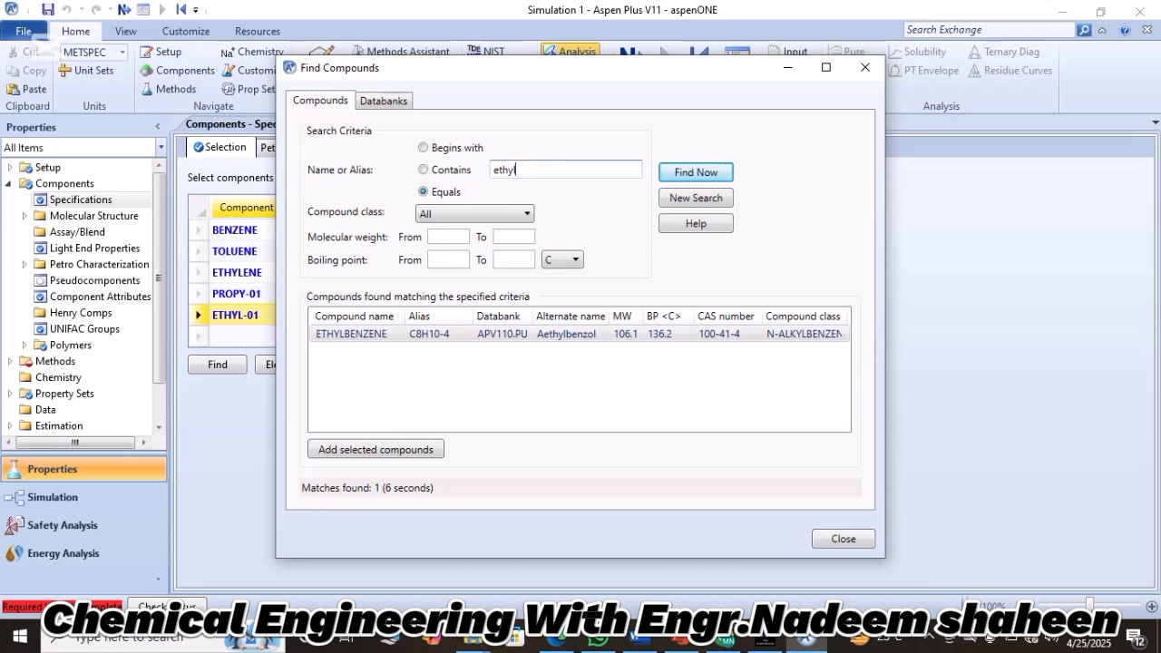
type("c")
type("ieth")
type("le")
key("BackSpace")
type("benzene")
key("Return")
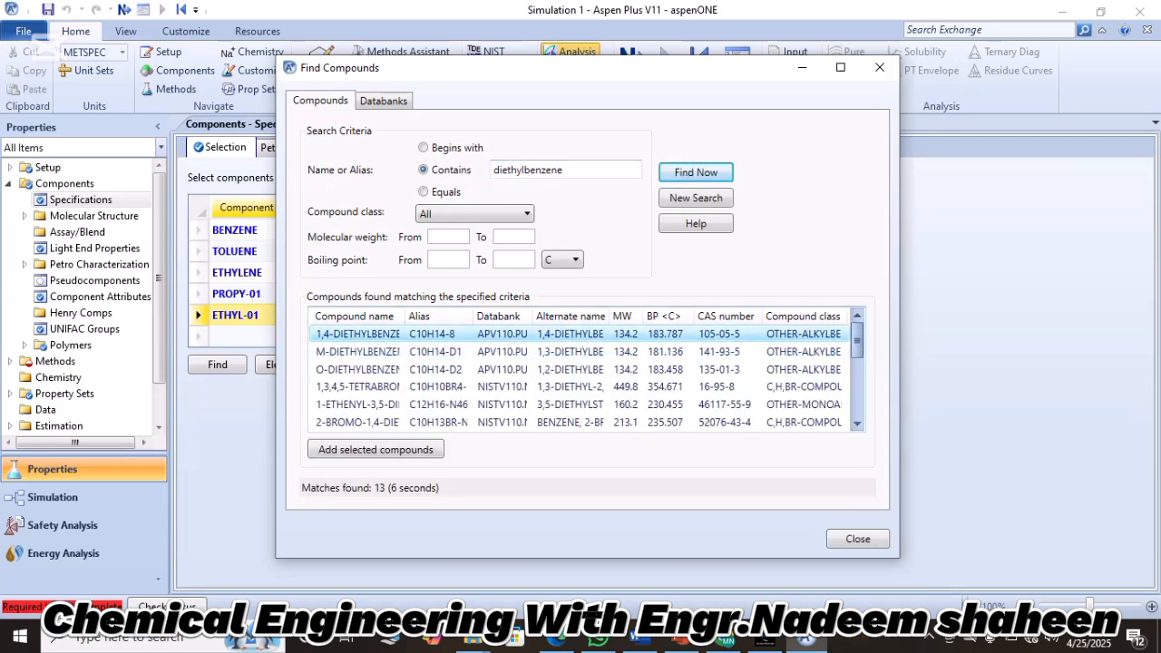
left_click(376, 450)
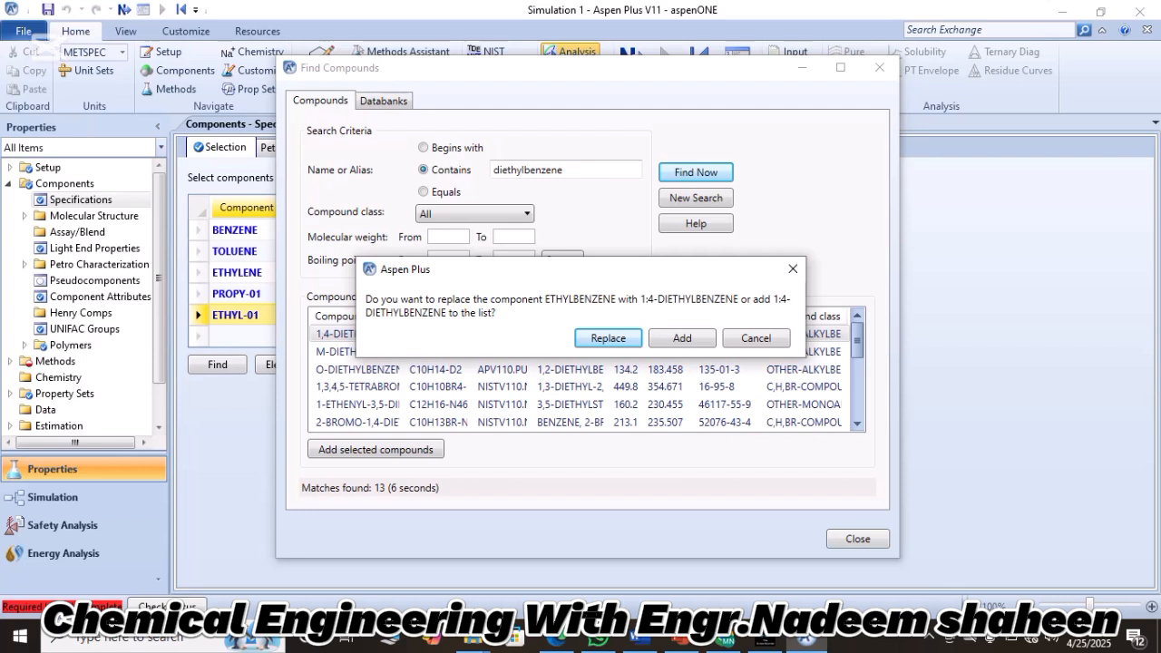
left_click(682, 338)
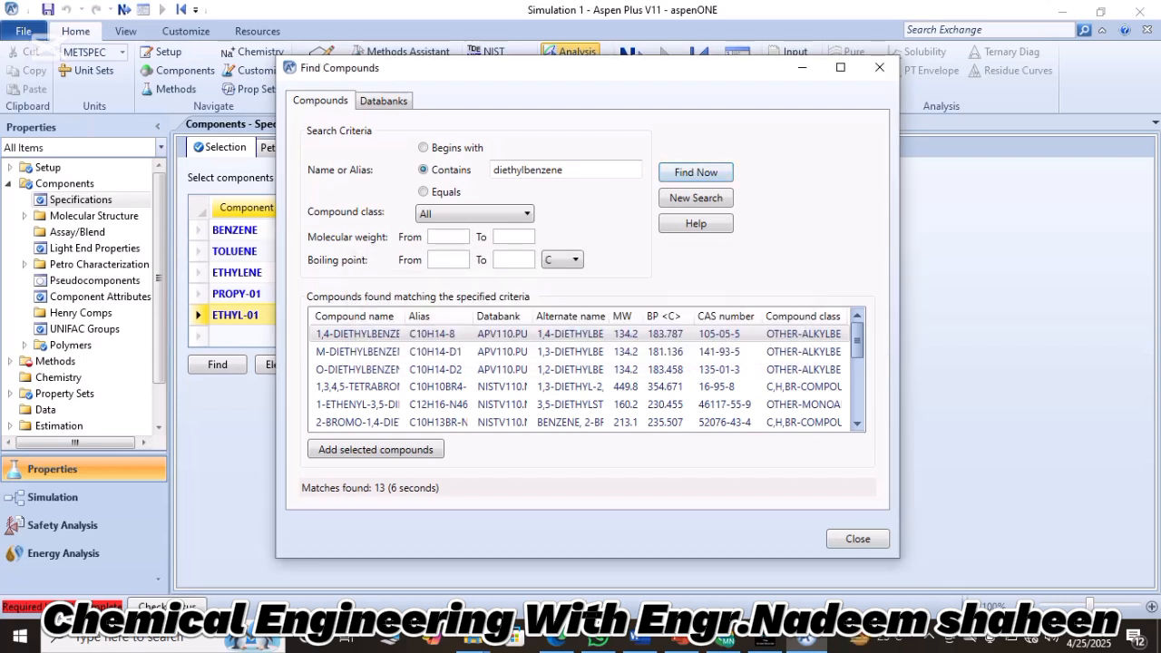
left_click(879, 67)
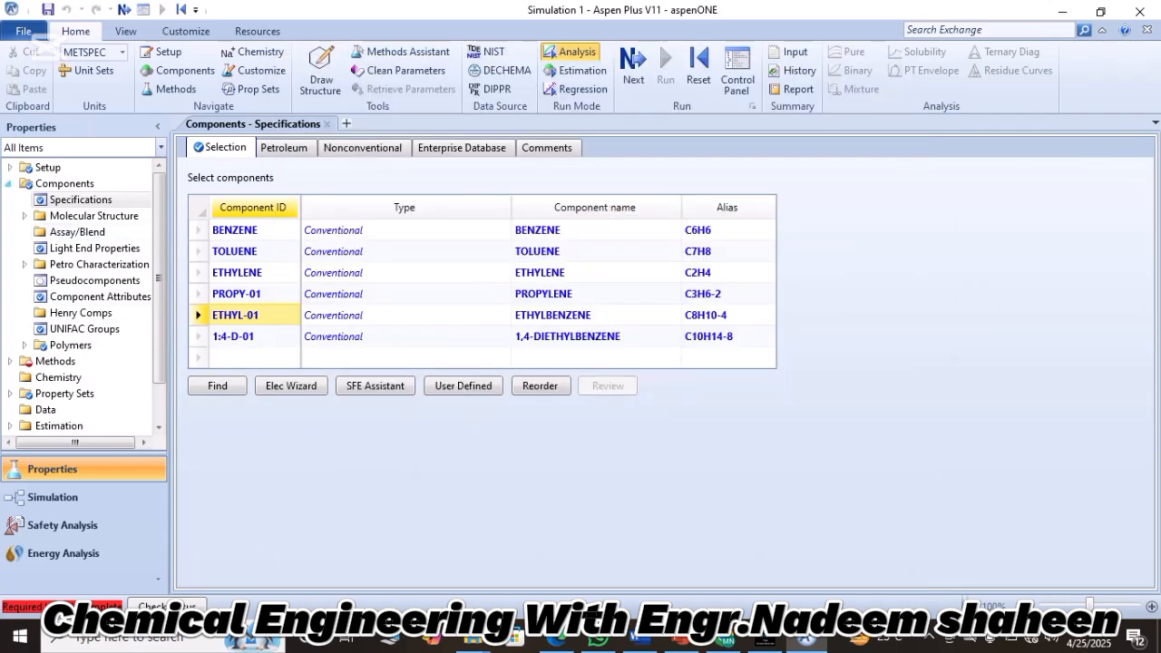
Return to the component selection list and rename the benzene component ID to B.
left_click(9, 184)
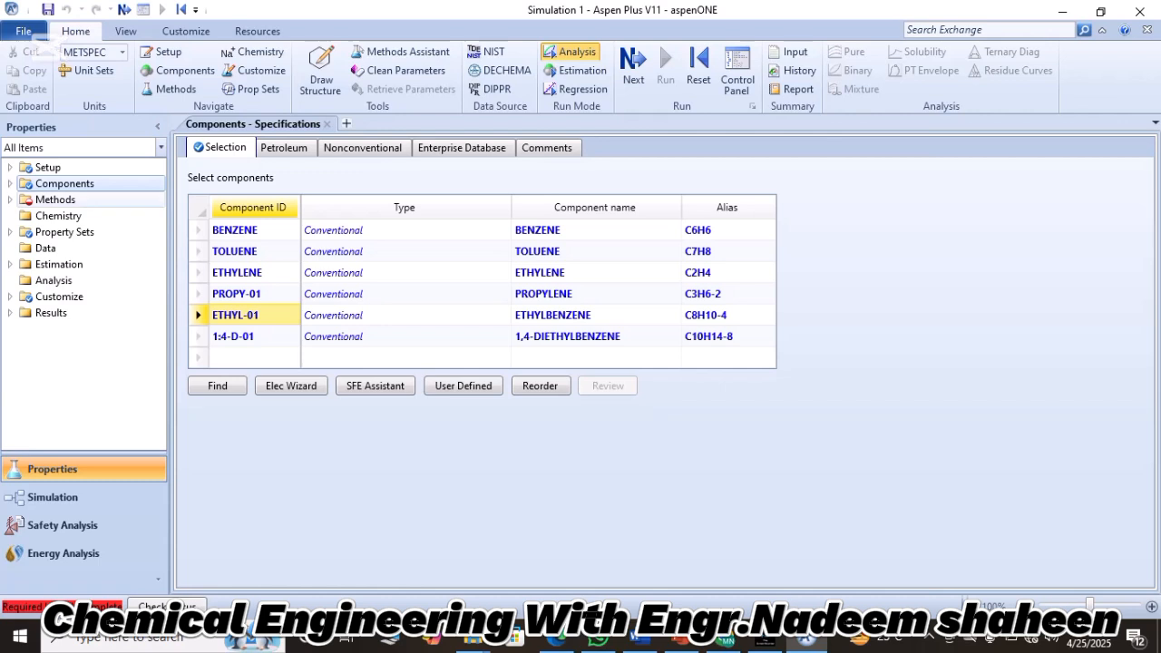
left_click(55, 200)
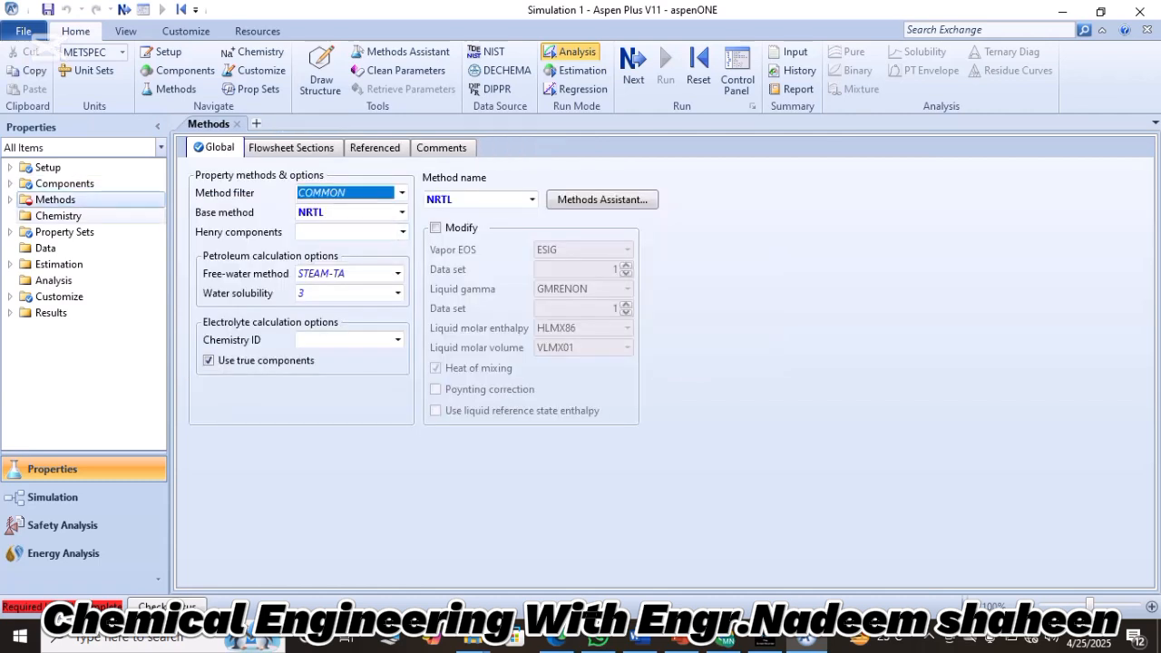
left_click(65, 183)
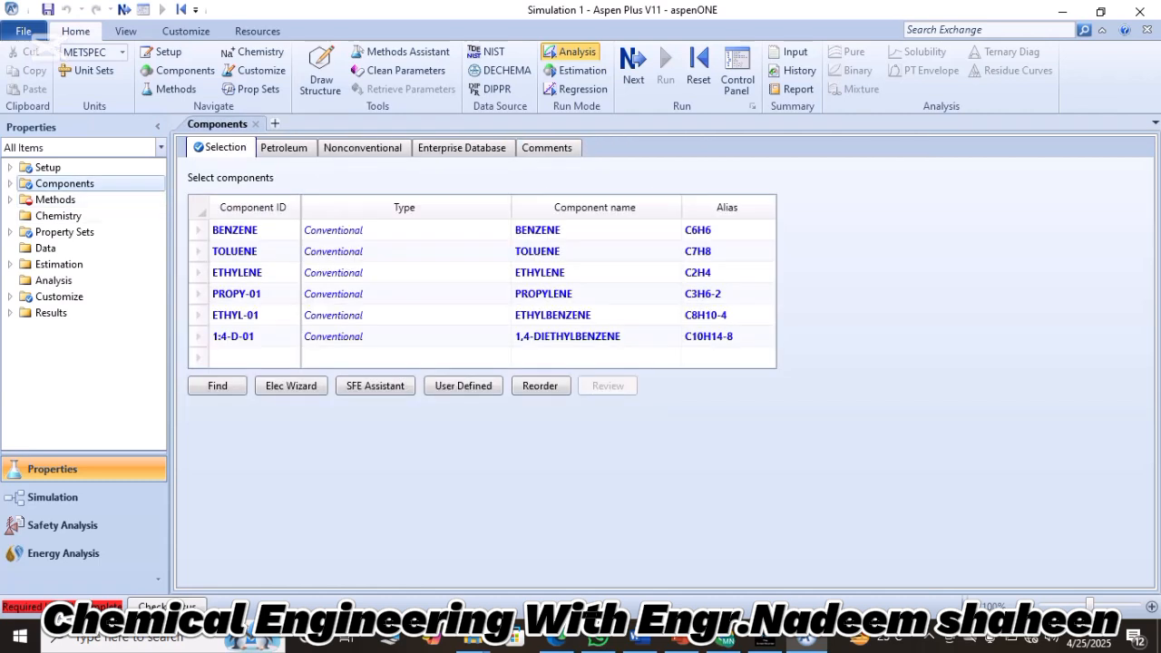
double_click(259, 230)
type("B")
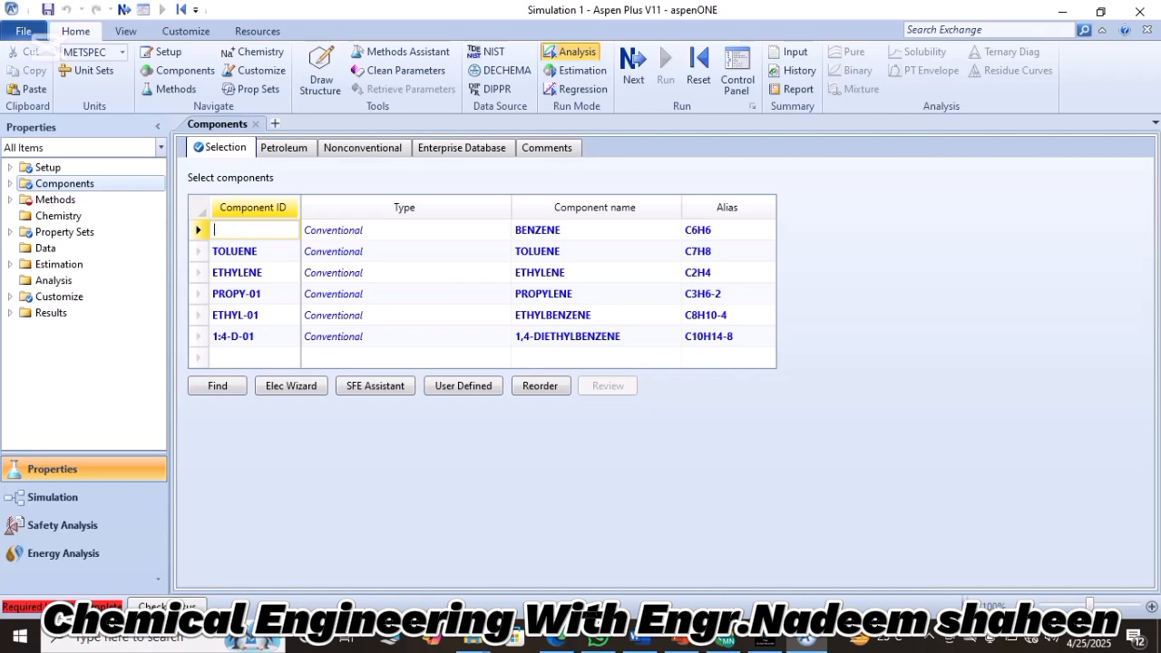
key("Return")
key("Return")
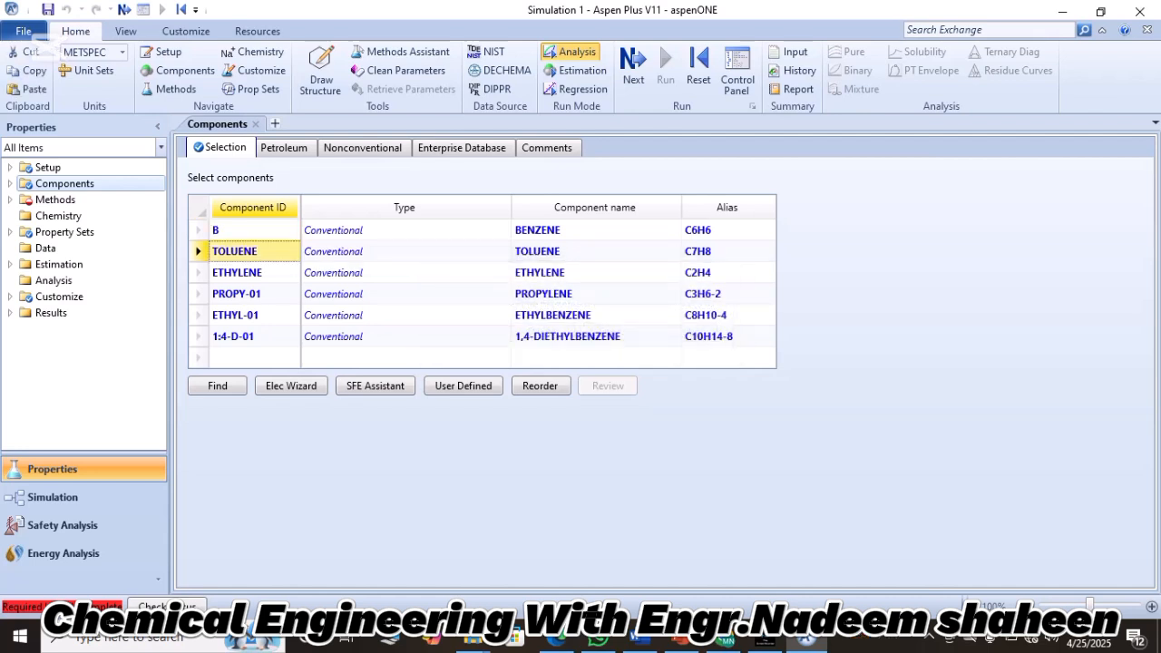
key("Down")
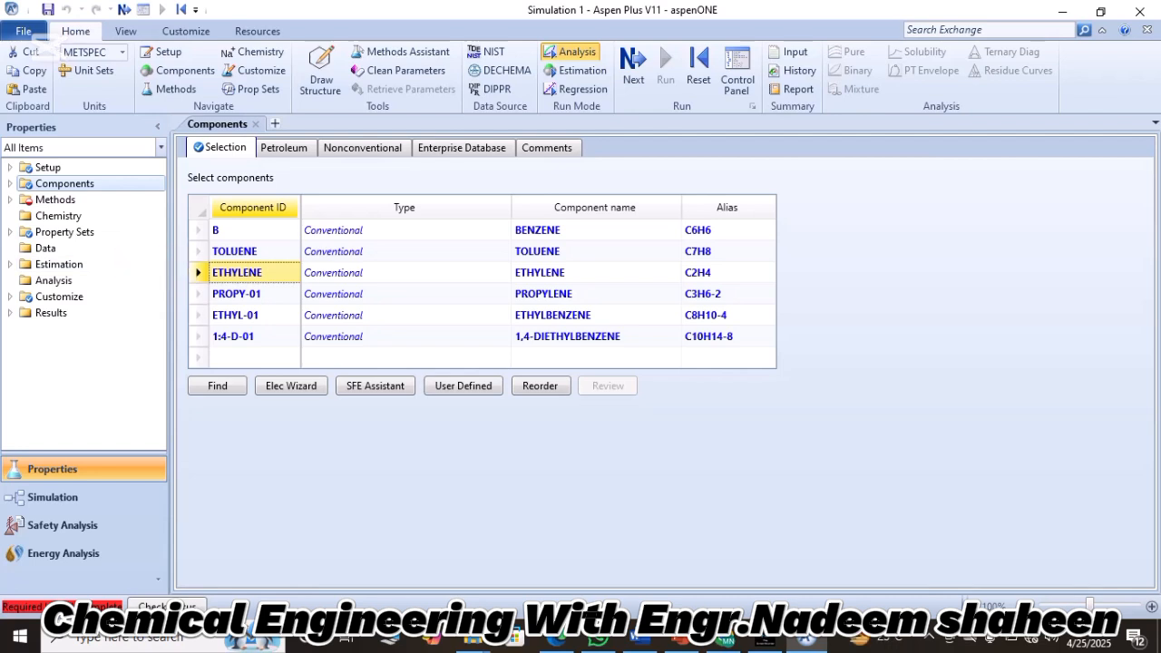
Rename the toluene component ID to T and the ethylene component ID to E.
double_click(257, 252)
key("BackSpace")
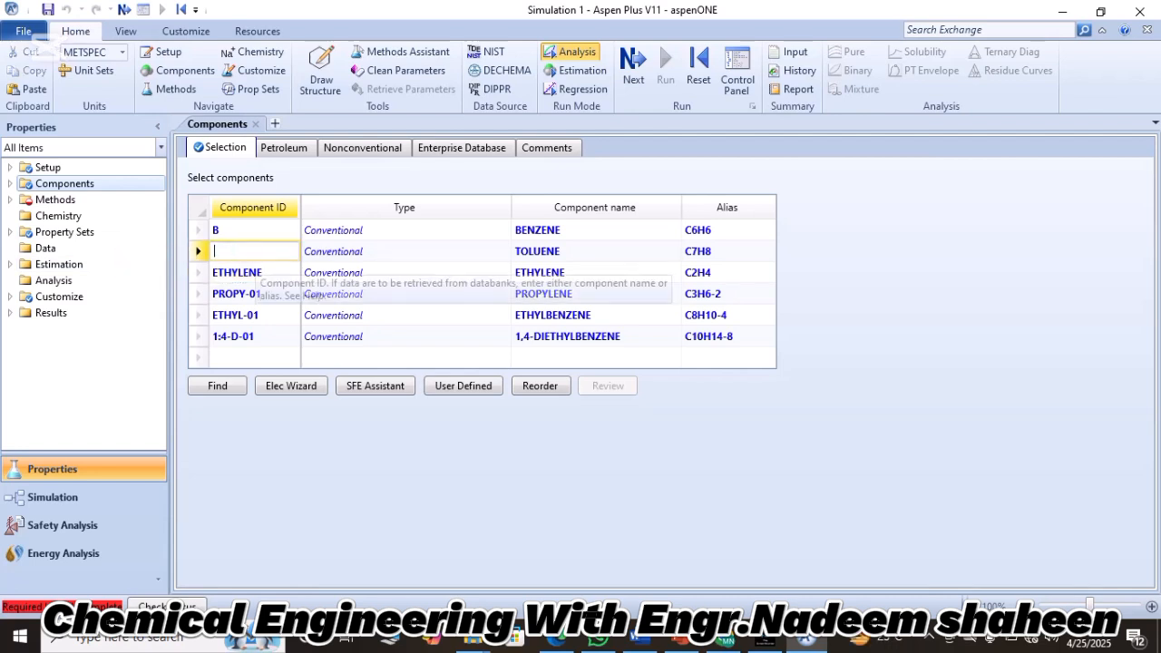
type("T")
key("Return")
key("Return")
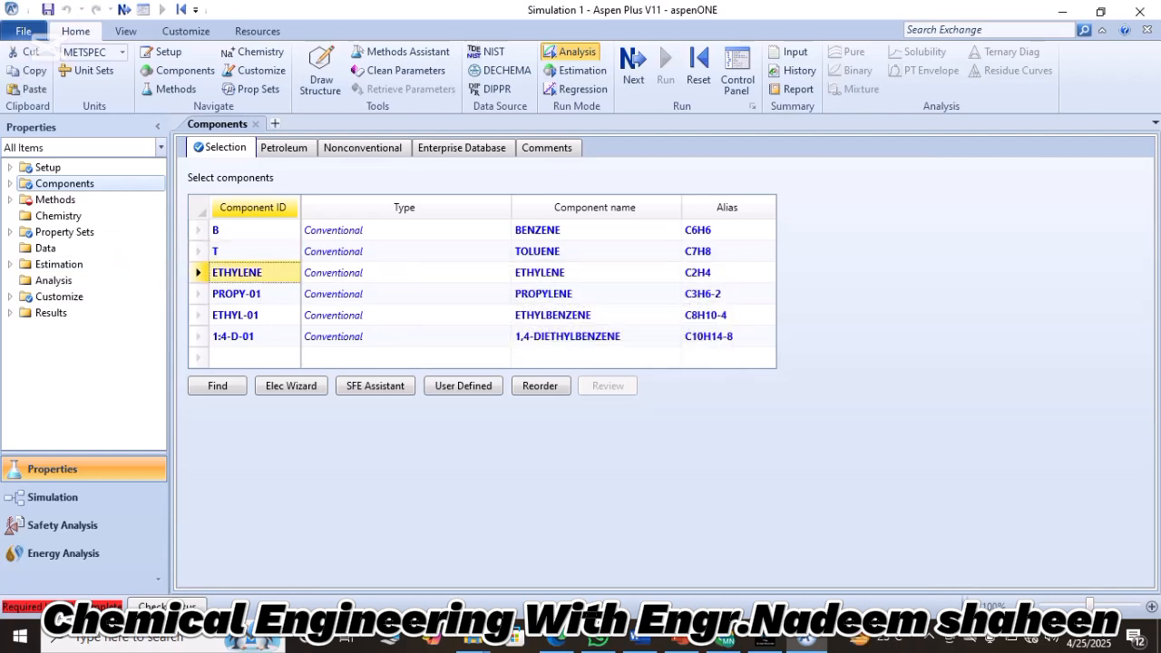
type("E")
key("Return")
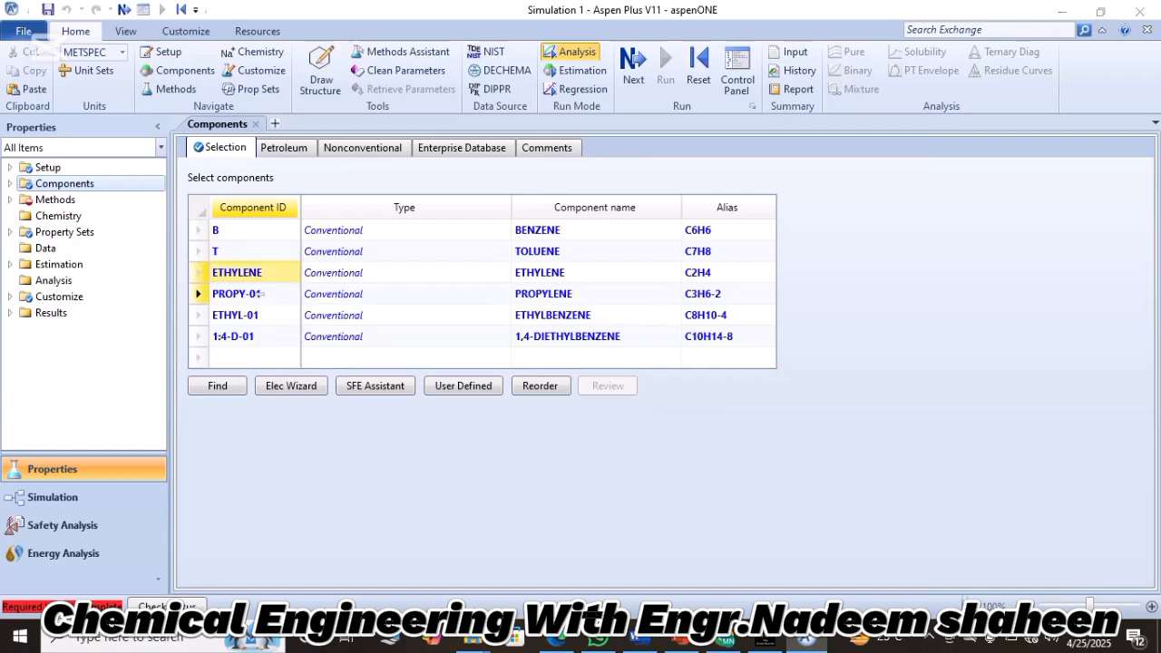
key("Return")
Rename the propylene component ID to P and the ethylbenzene component ID to EB.
double_click(244, 295)
key("BackSpace")
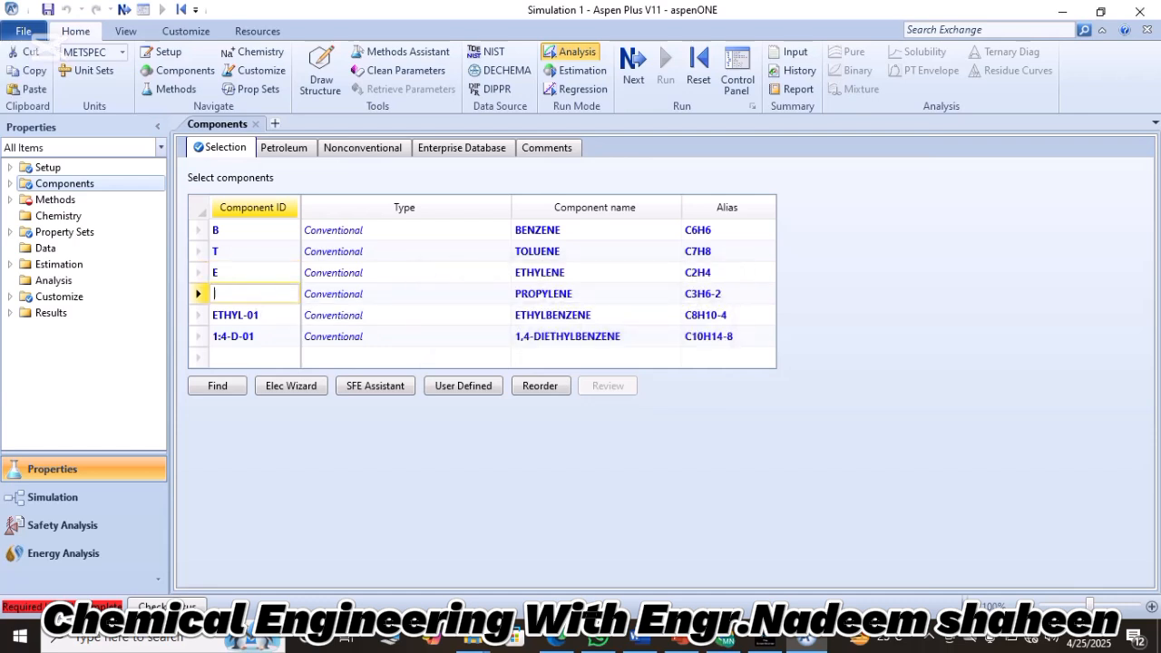
type("P")
key("Return")
key("Return")
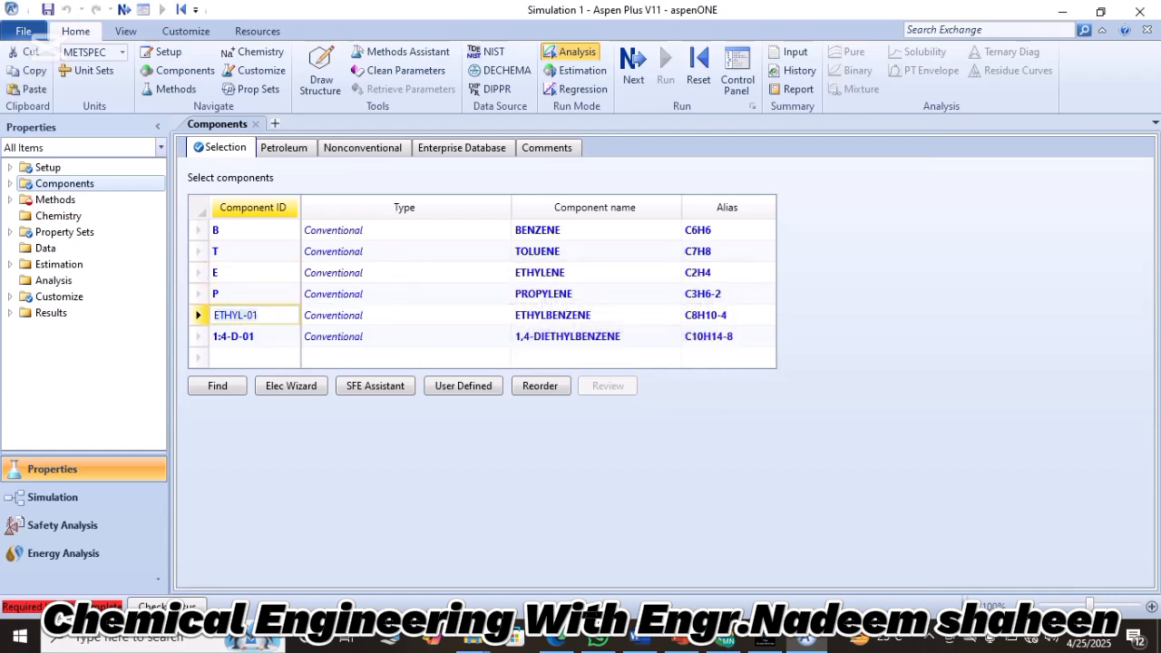
type("EB")
key("Return")
Rename the 1,4-diethylbenzene component ID to DEB, keeping the component instead of deleting and replacing it.
key("Return")
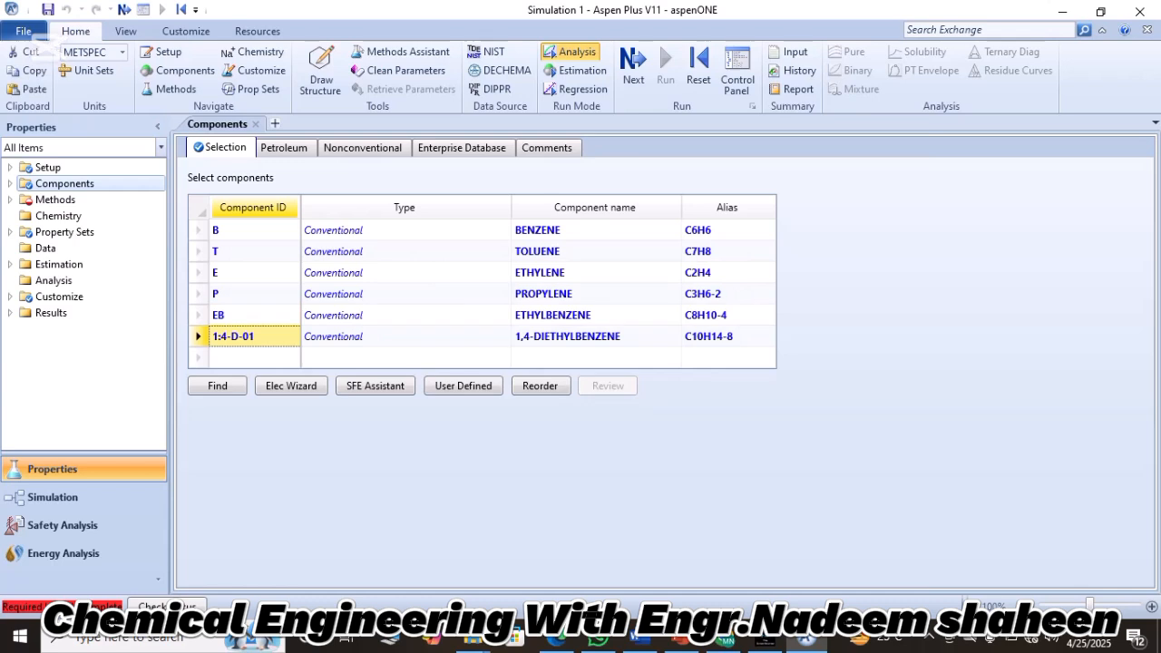
double_click(251, 337)
type("DEB")
key("Return")
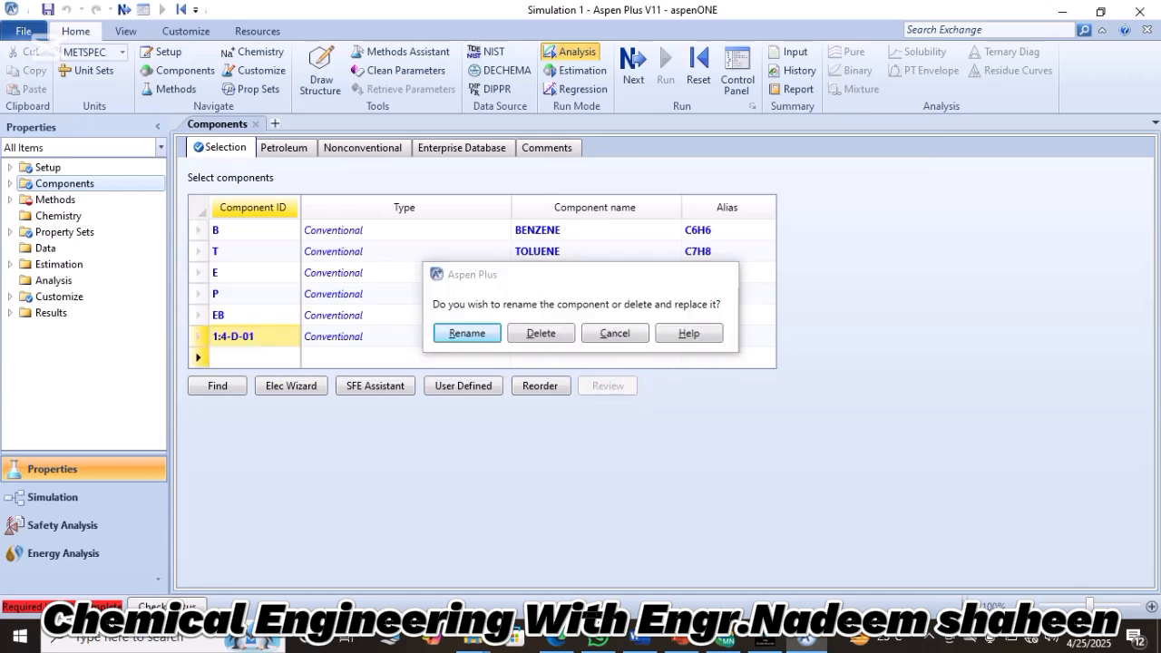
key("Return")
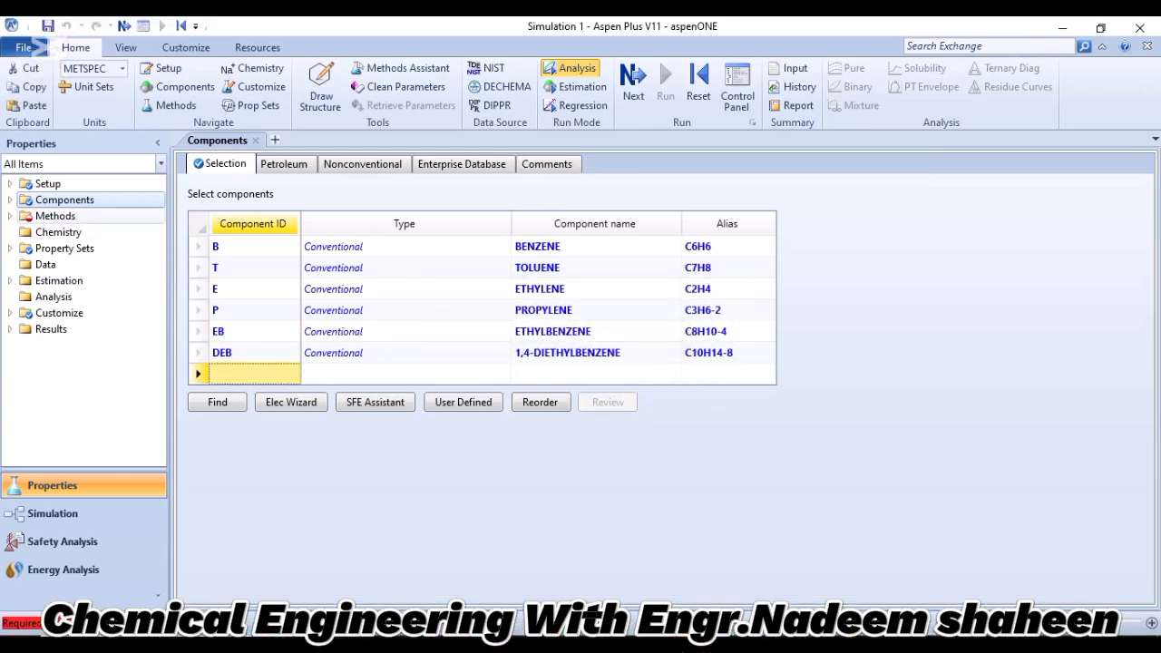
Set the global property method to SRK and advance to the next required input.
left_click(55, 216)
left_click(475, 216)
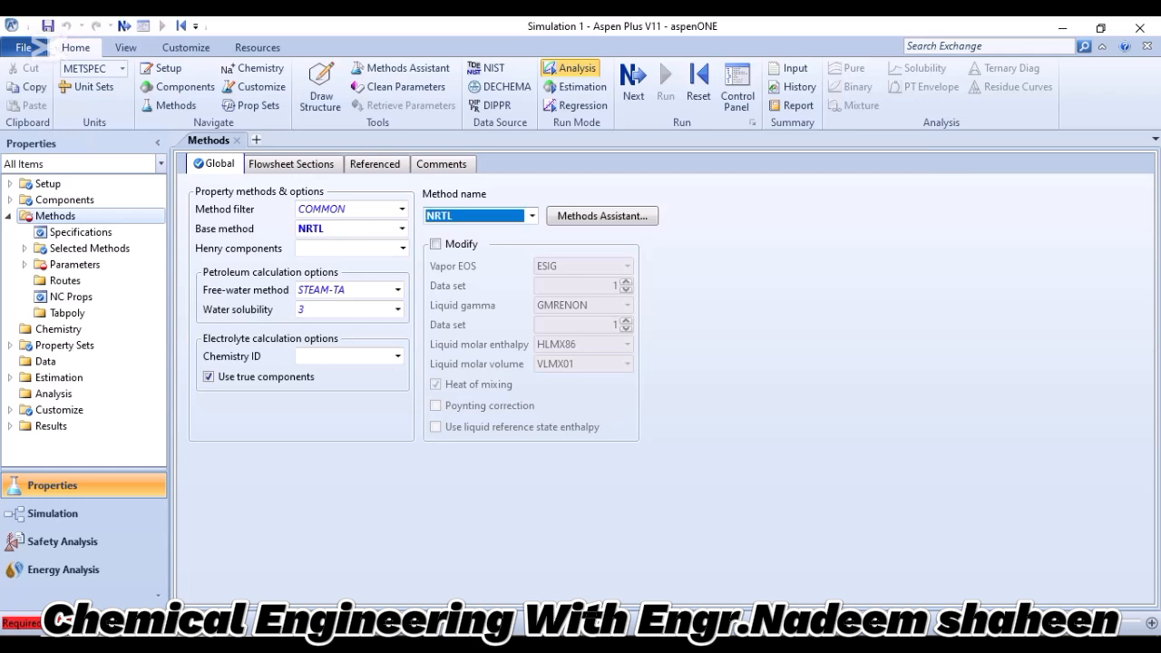
left_click(532, 215)
left_click(532, 216)
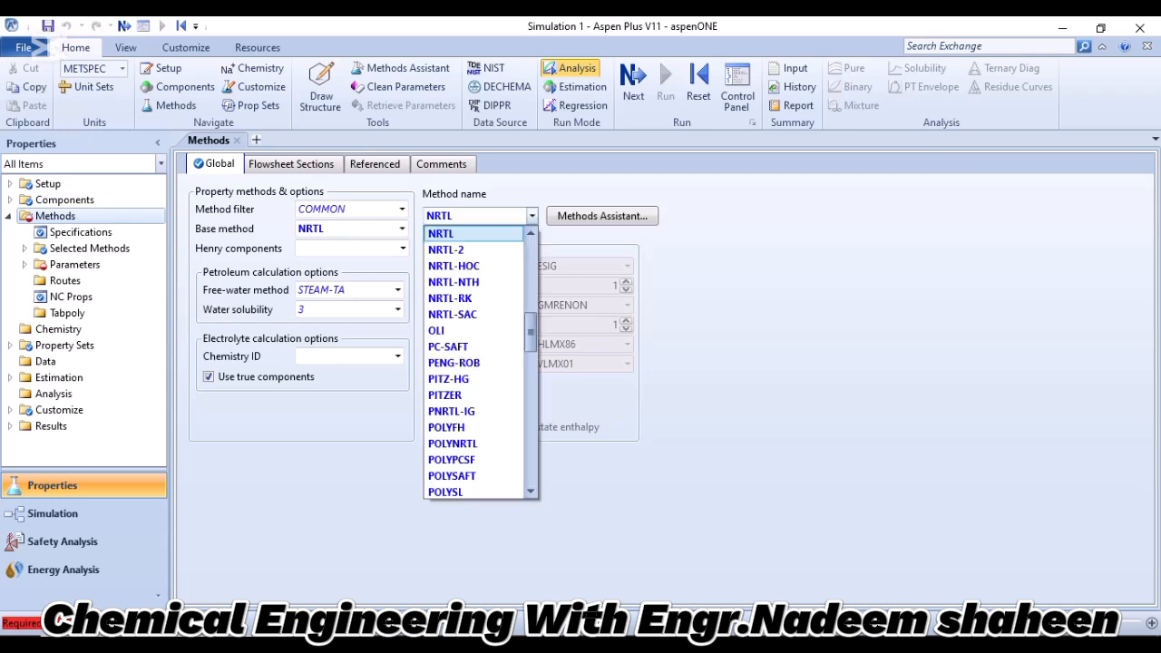
key("s")
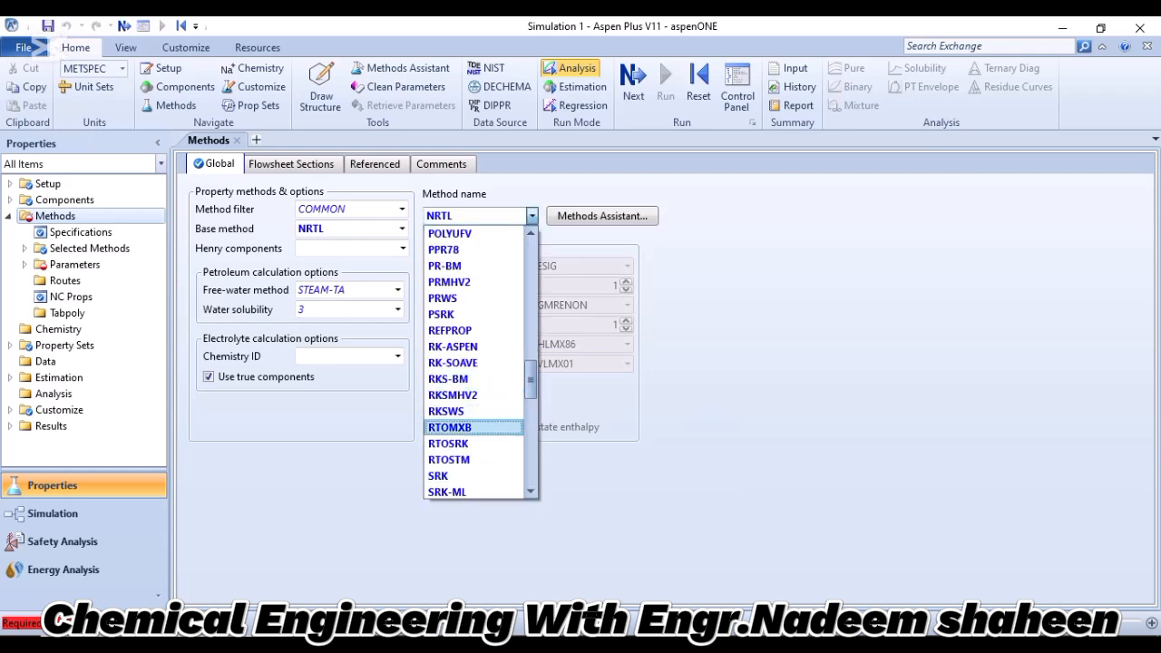
key("Return")
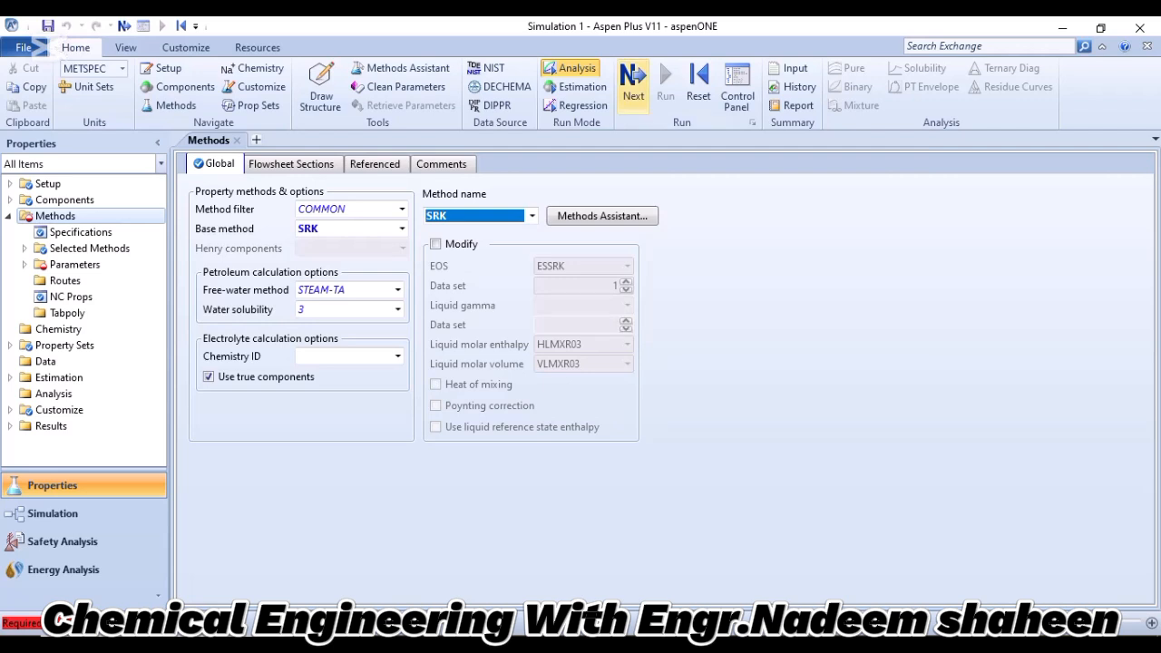
left_click(634, 81)
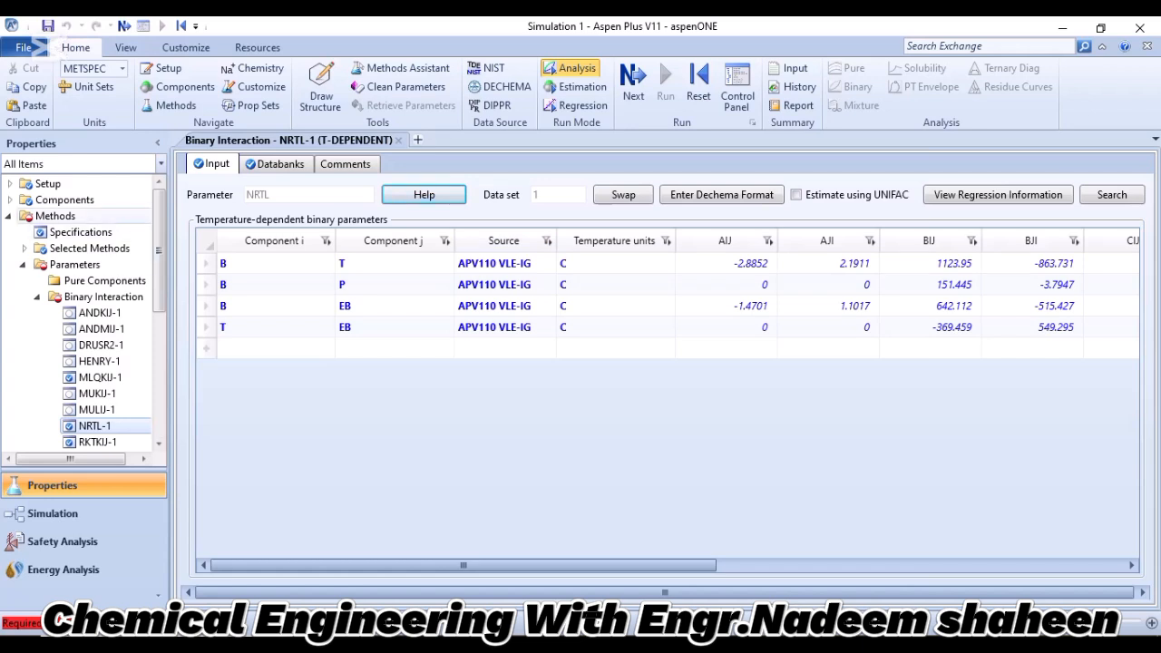
Set the free-water method to STEAMNBS in the methods specifications and proceed to the simulation flowsheet.
left_click(56, 215)
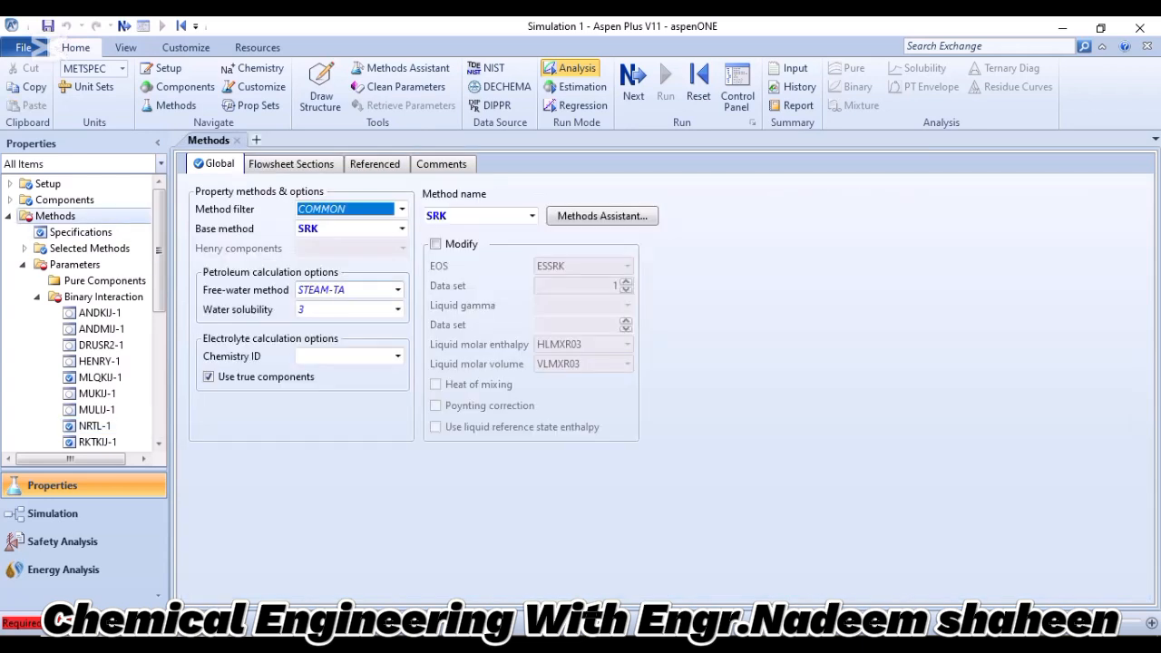
left_click(343, 290)
left_click(397, 290)
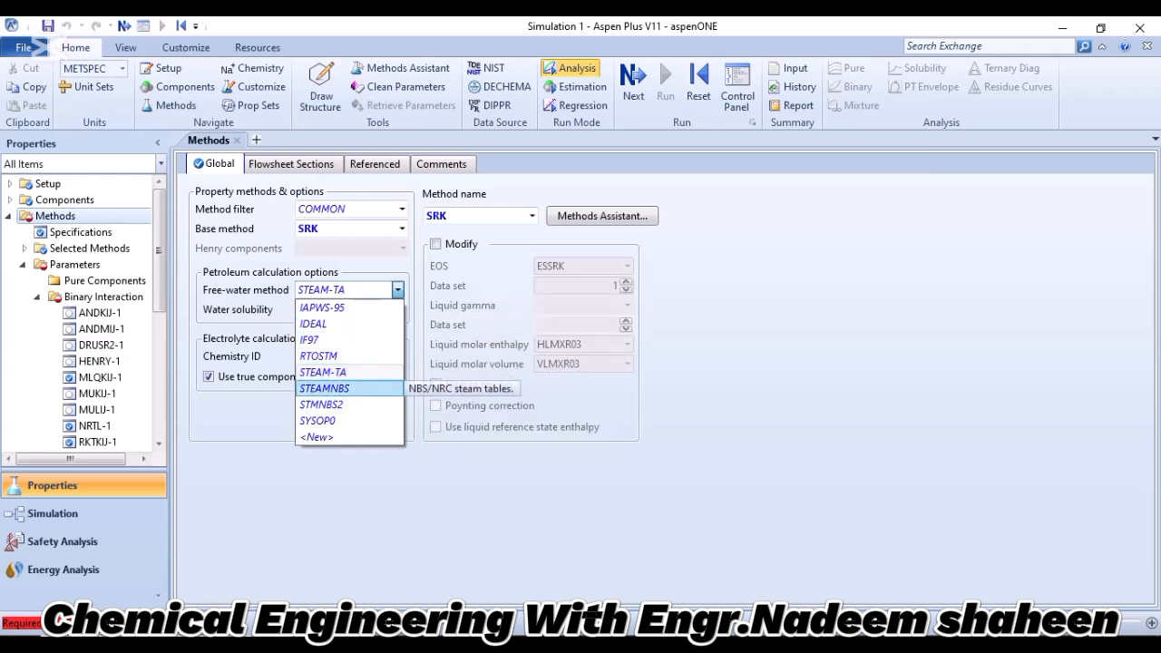
left_click(324, 388)
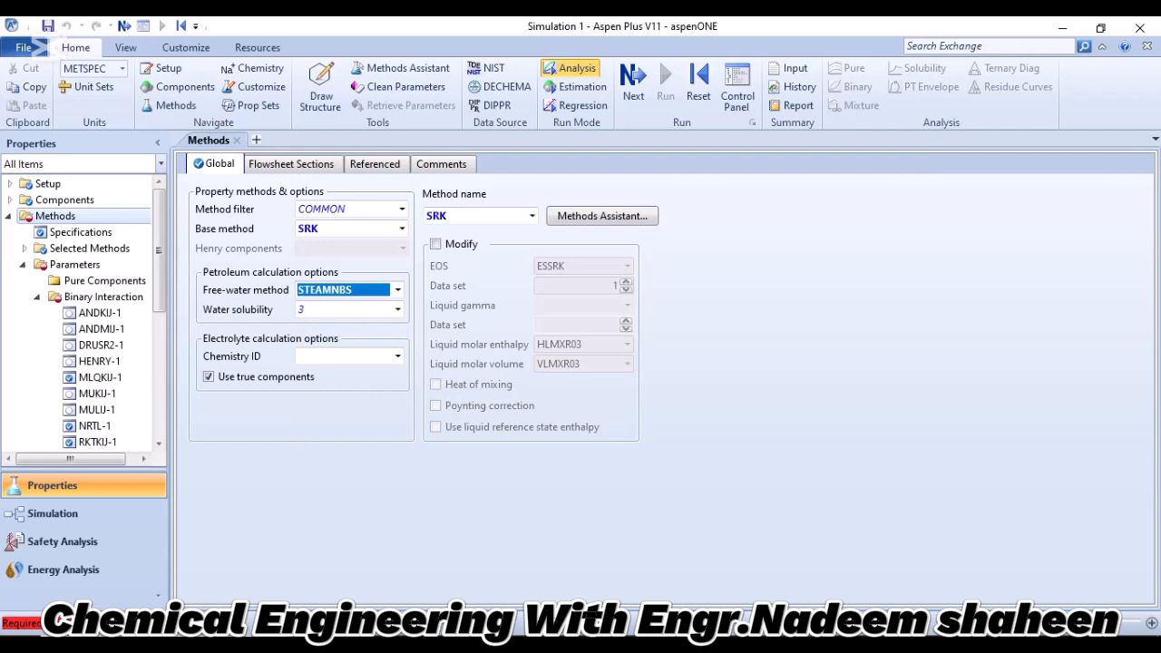
left_click(633, 84)
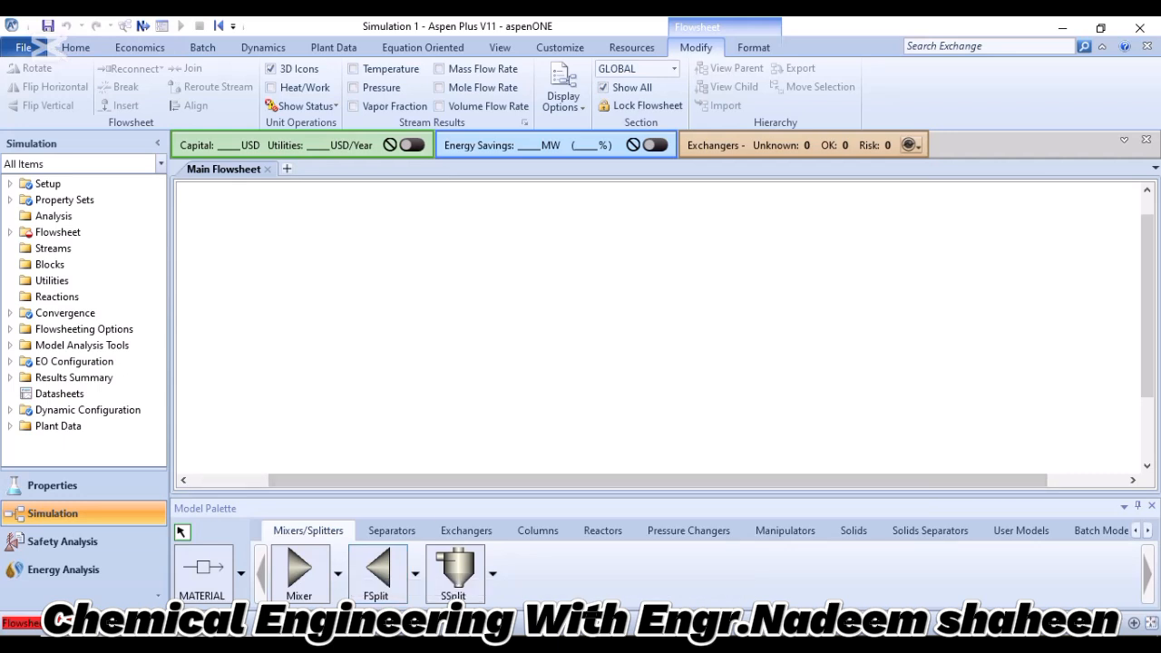
Place one Mixer block on the empty main flowsheet and end block placement.
left_click(378, 319)
right_click(451, 336)
left_click(381, 318)
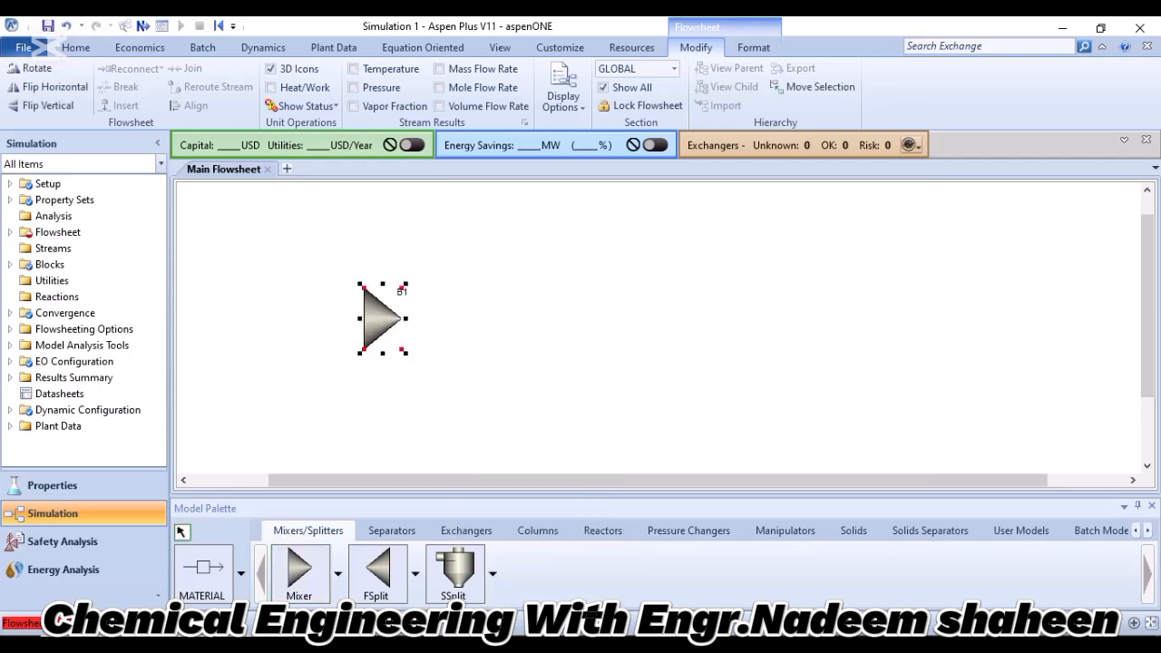
right_click(458, 325)
key("Escape")
Rename the mixer block B1 to MIX and clear the selection.
right_click(421, 285)
right_click(375, 281)
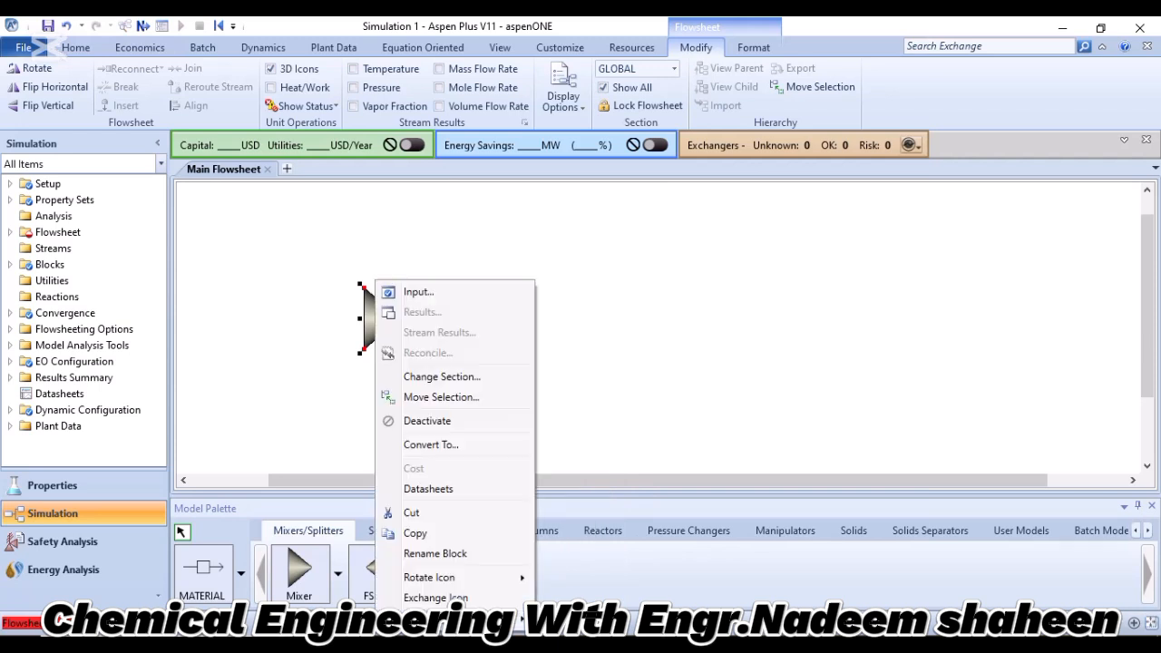
mouse_move(472, 577)
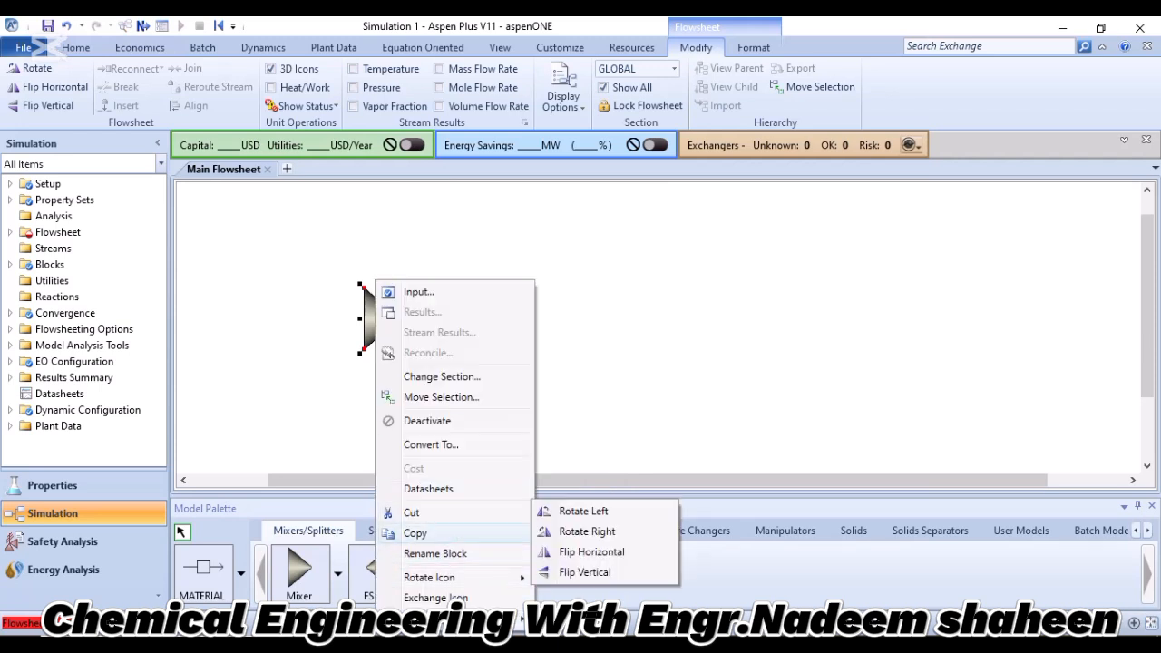
left_click(436, 533)
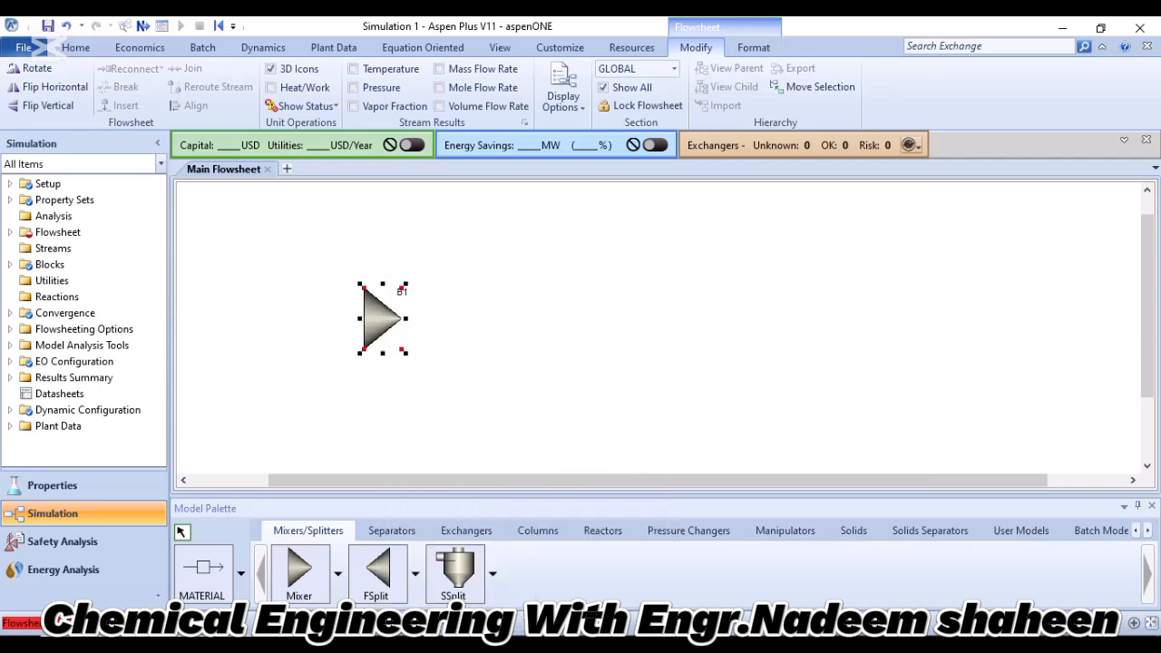
key("BackSpace")
type("MIX")
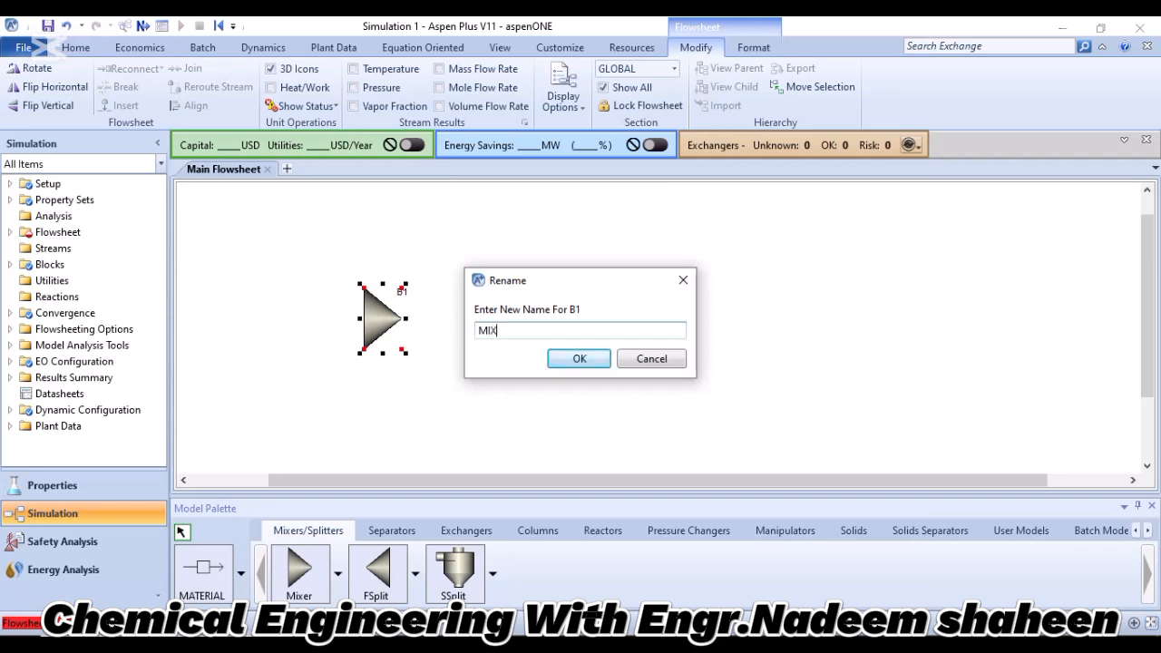
key("Return")
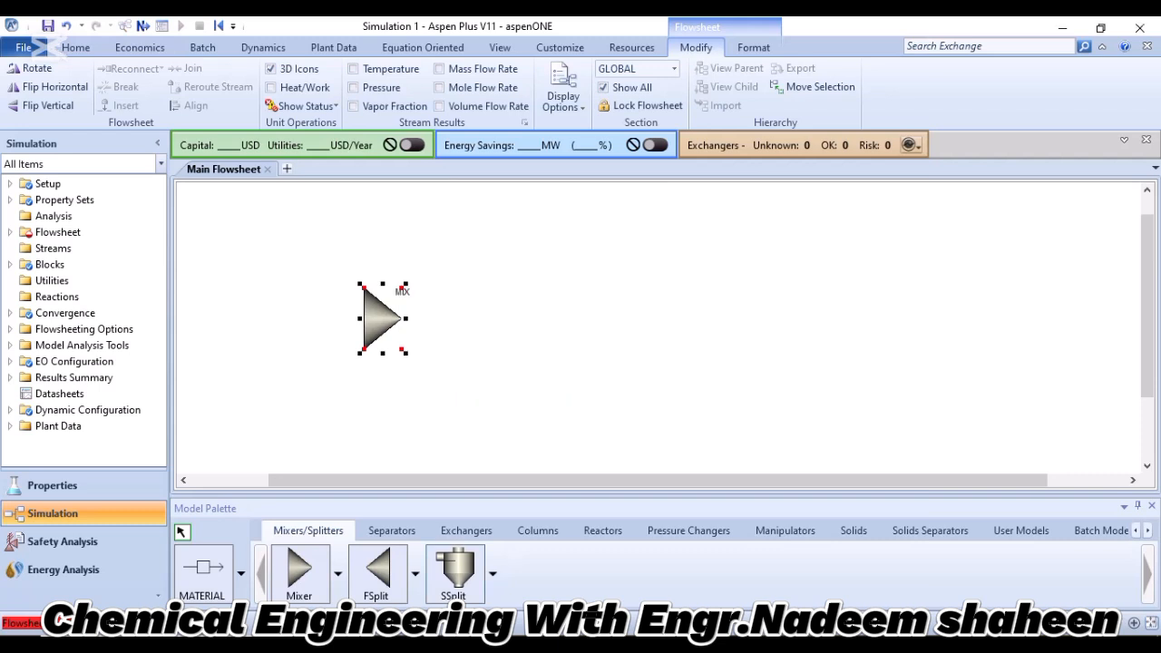
key("Escape")
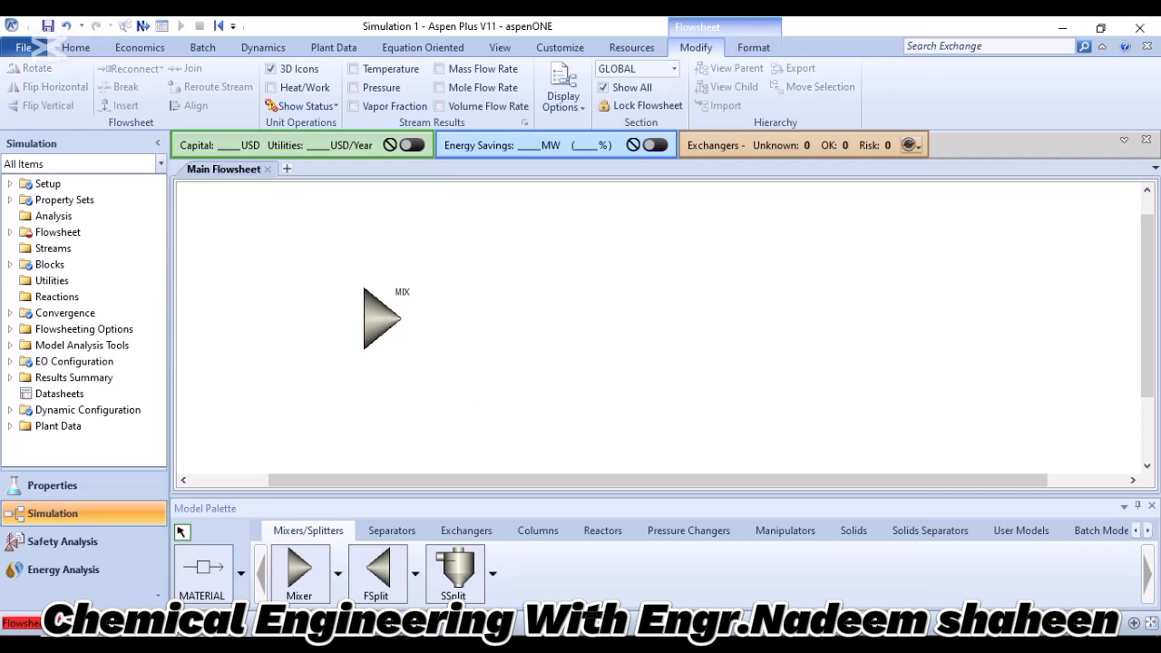
Draw two material feed streams, one above the other, into the inlet of the MIX block.
left_click(201, 569)
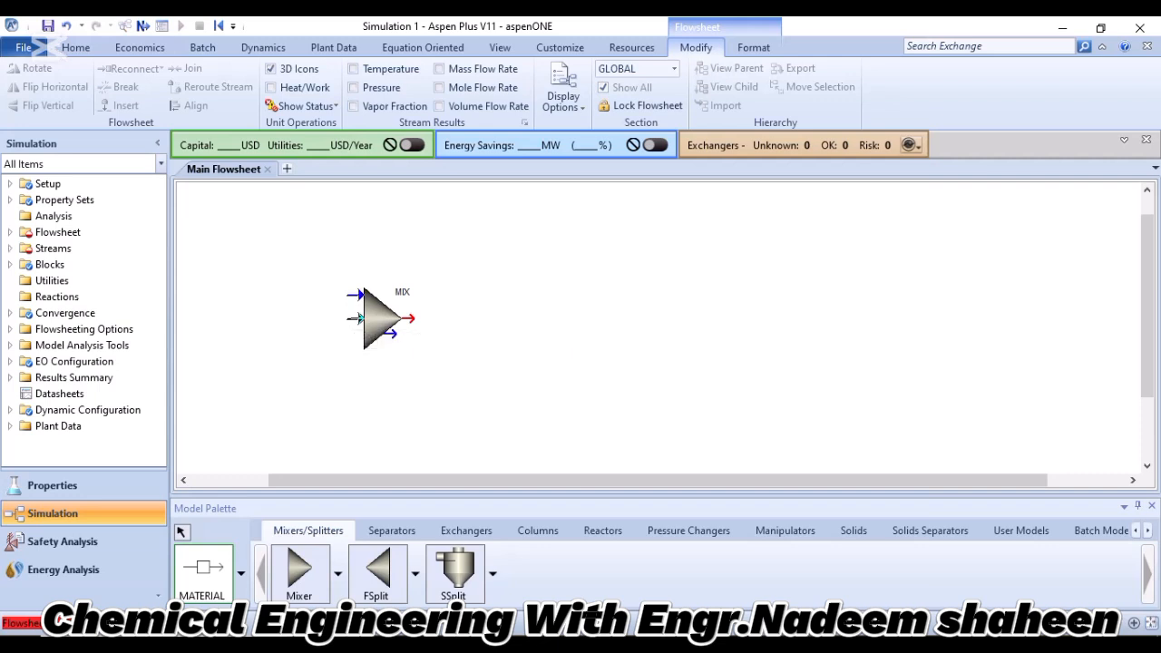
left_click(359, 317)
left_click(241, 294)
left_click(361, 320)
left_click(247, 317)
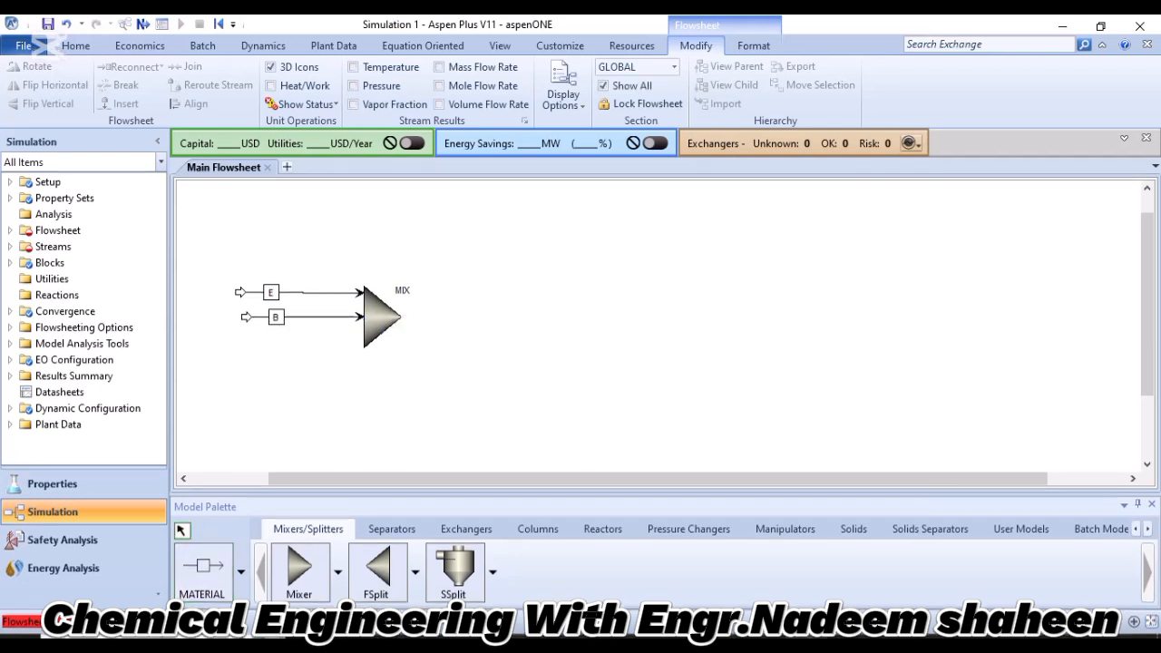
Move the MIX label to just above the mixer block and deselect it.
left_click_drag(401, 290, 381, 275)
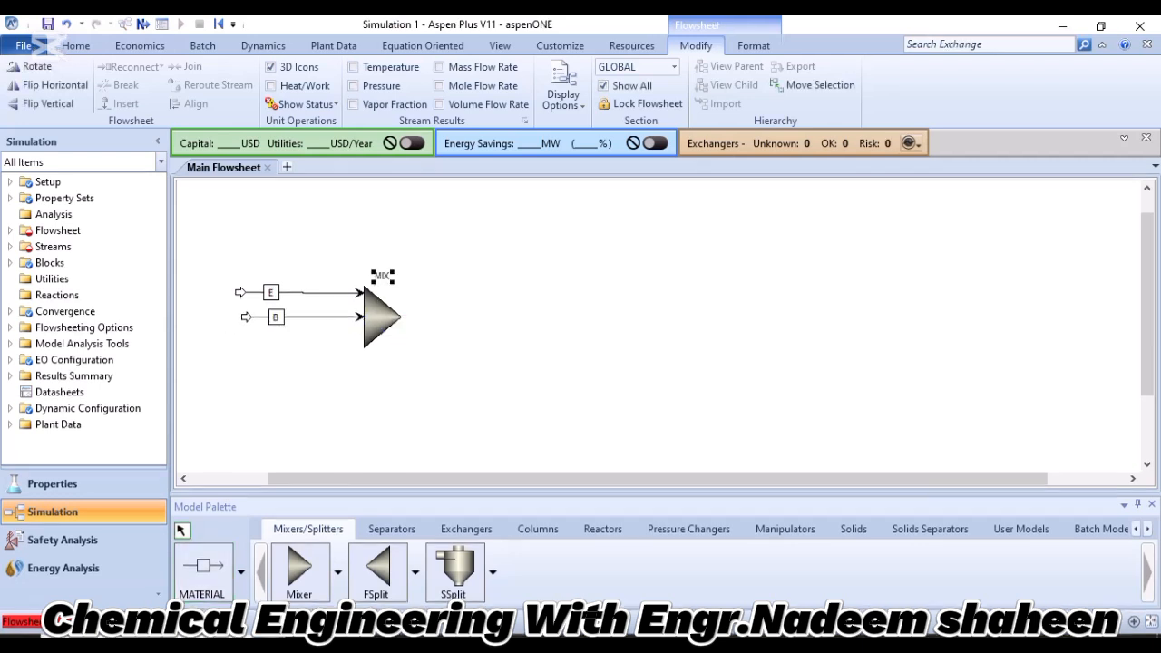
left_click(408, 249)
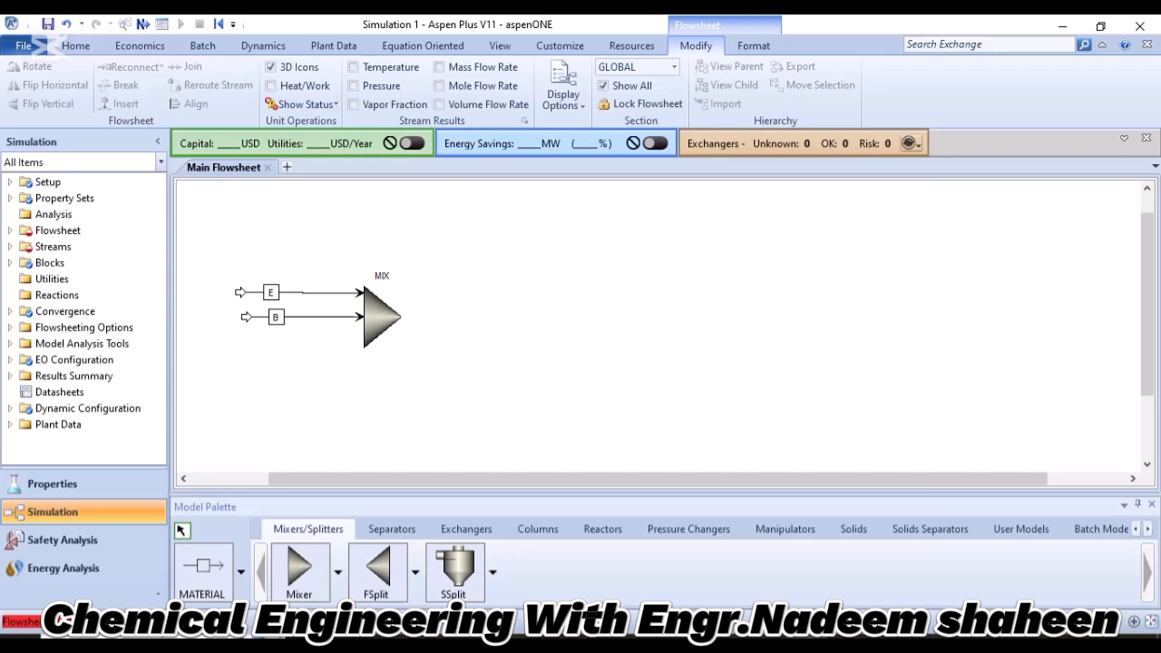
scroll(659, 328, "down", 1)
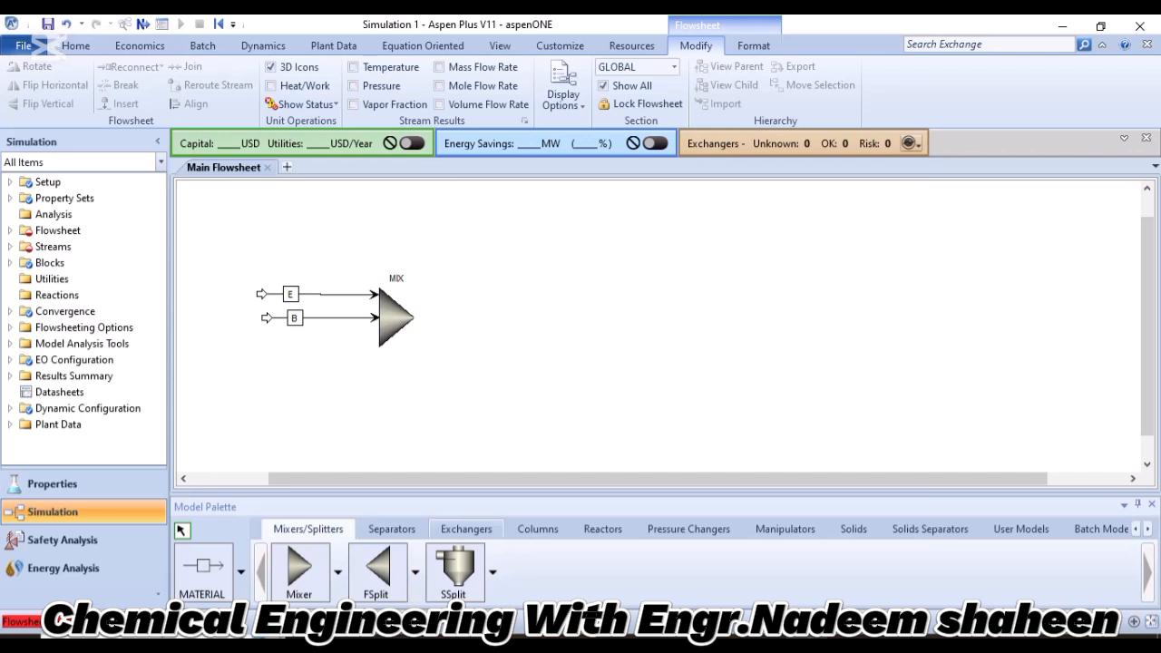
Place one RPlug reactor block beside the MIX block on the flowsheet and end block placement.
left_click(602, 529)
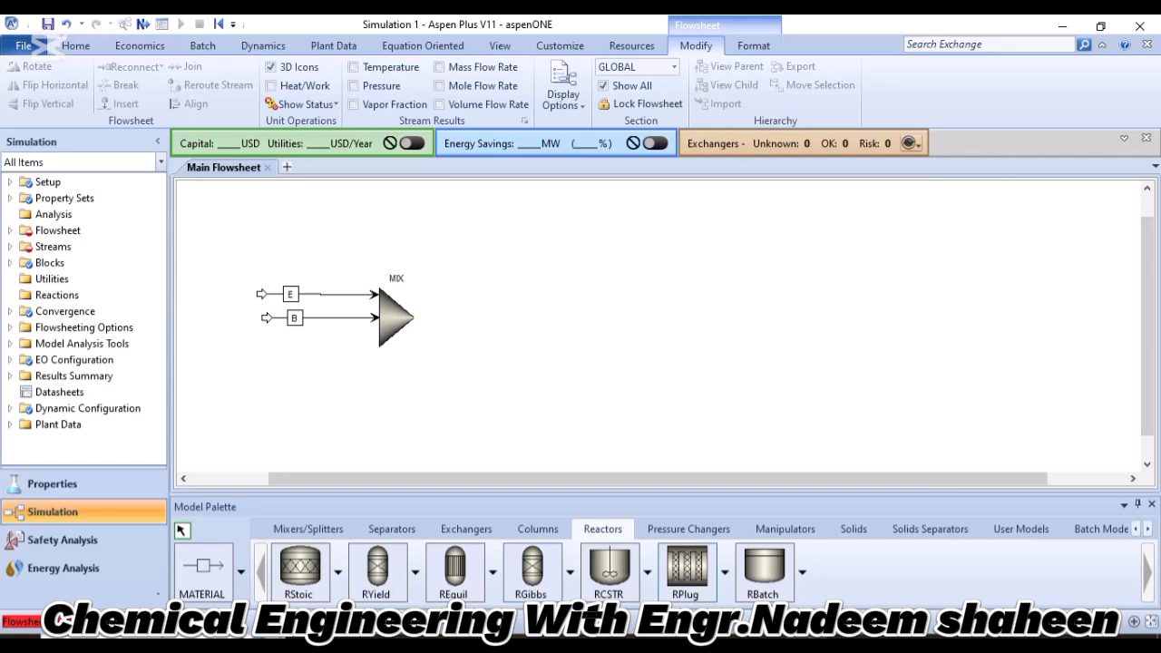
left_click(687, 566)
left_click(566, 300)
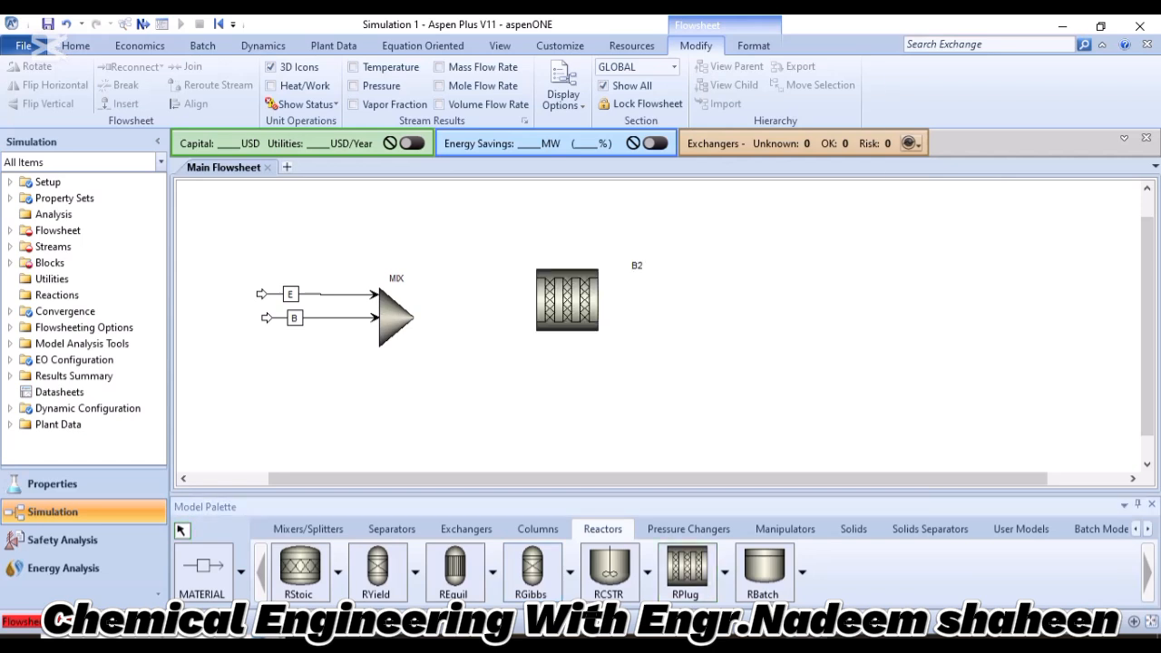
right_click(702, 352)
Rename the reactor block B2 to PFR and move its label to just above the reactor.
left_click(637, 266)
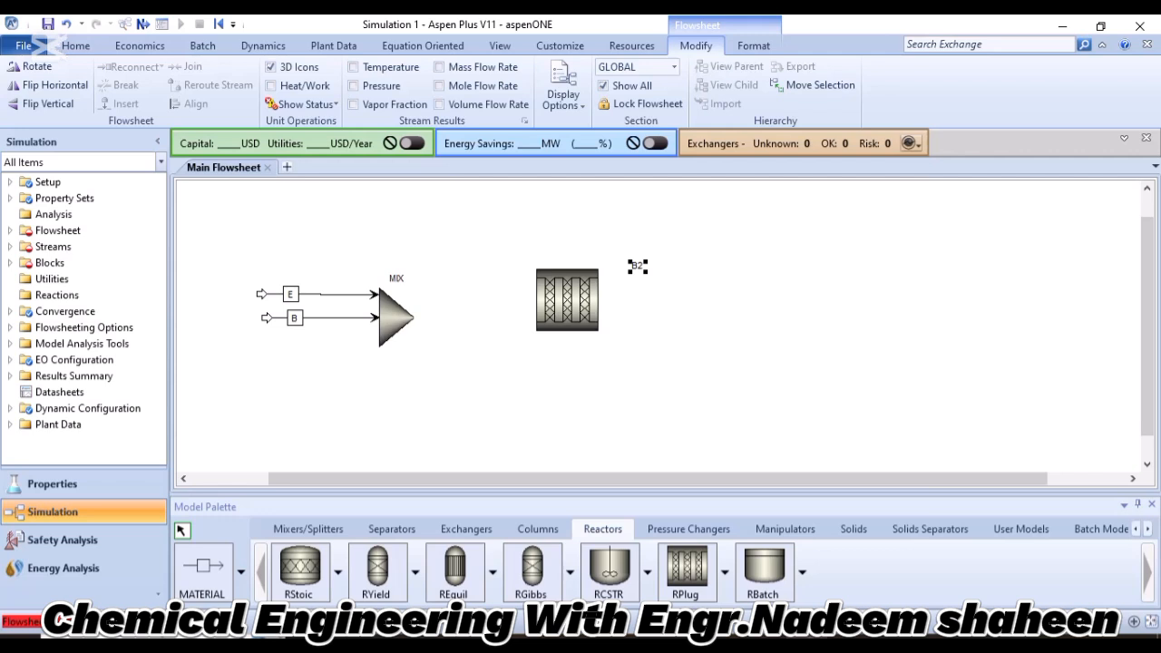
left_click(638, 266)
type("PFR")
key("Return")
left_click_drag(637, 266, 564, 247)
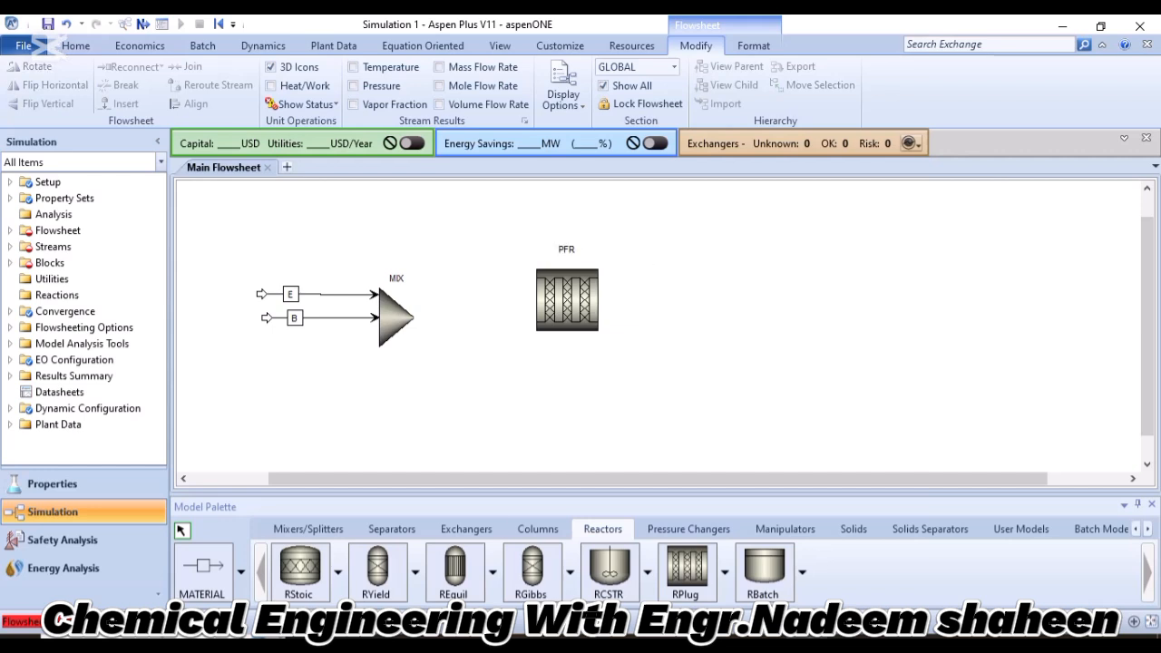
Draw a material stream from the MIX outlet, ending free between the mixer and the PFR reactor.
left_click(201, 566)
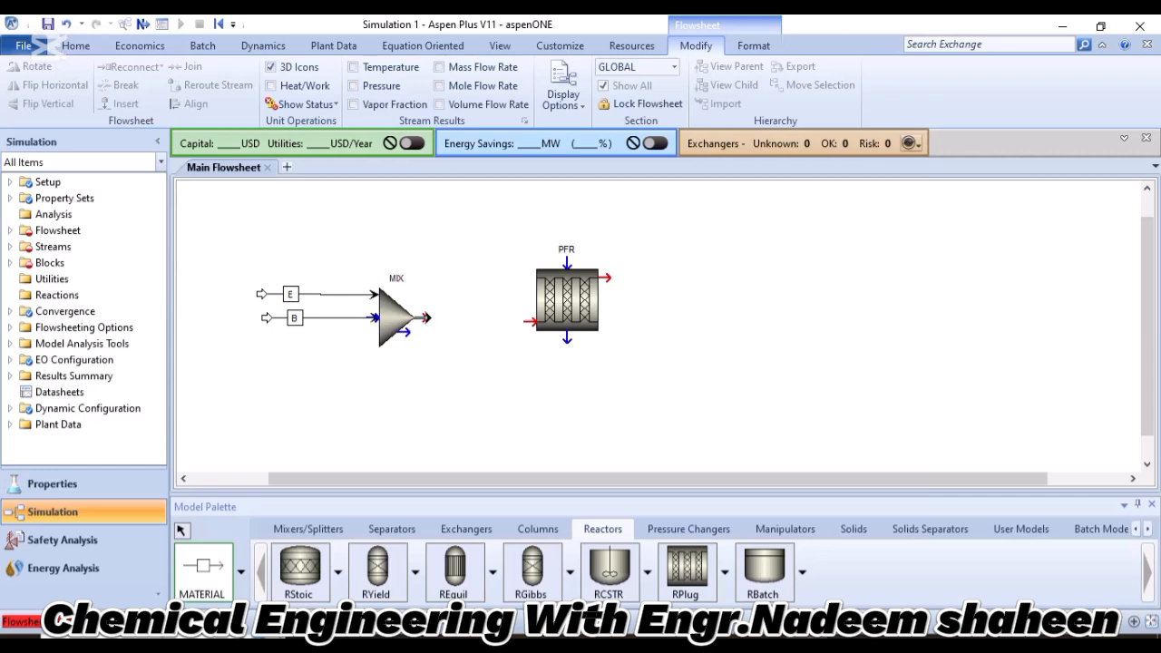
left_click(426, 317)
left_click(492, 335)
key("Escape")
Rename the mixer outlet stream to PRODUCT and move its label onto the line beside the mixer.
left_click(470, 335)
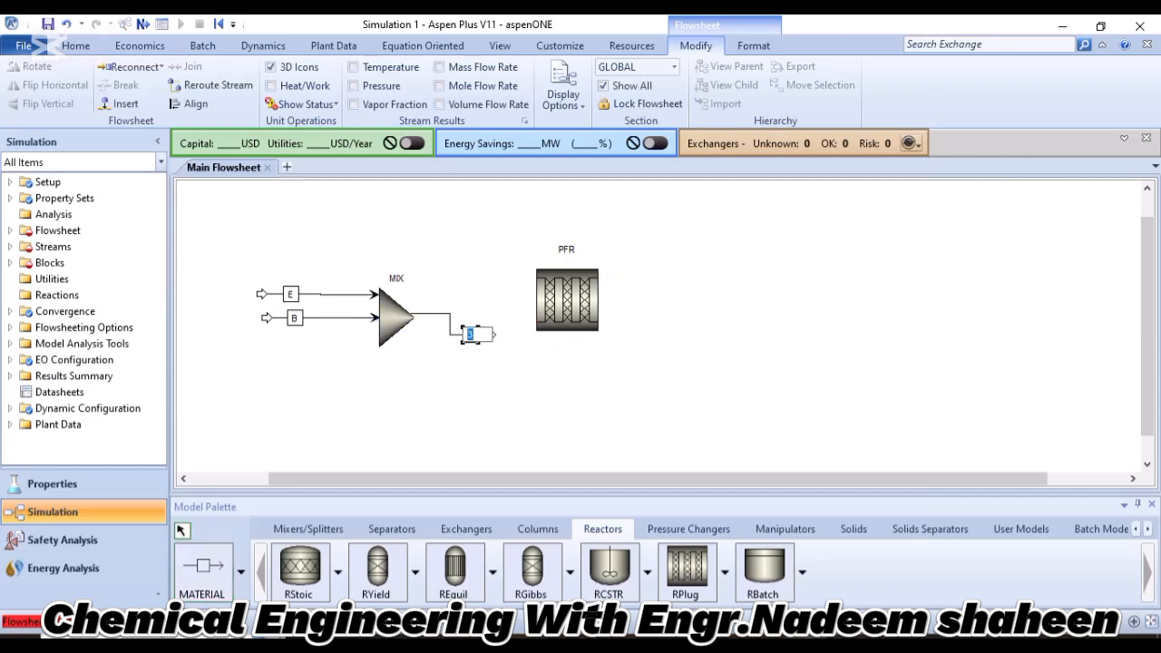
type("PRODUCT")
key("Return")
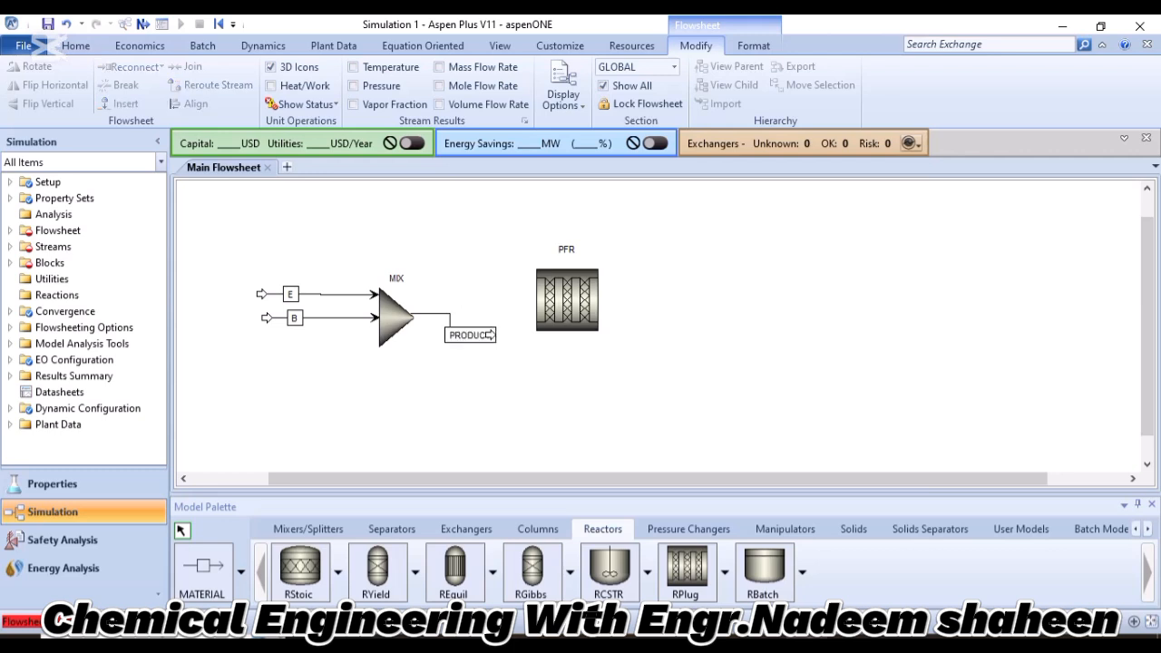
left_click_drag(469, 334, 464, 294)
left_click(464, 292)
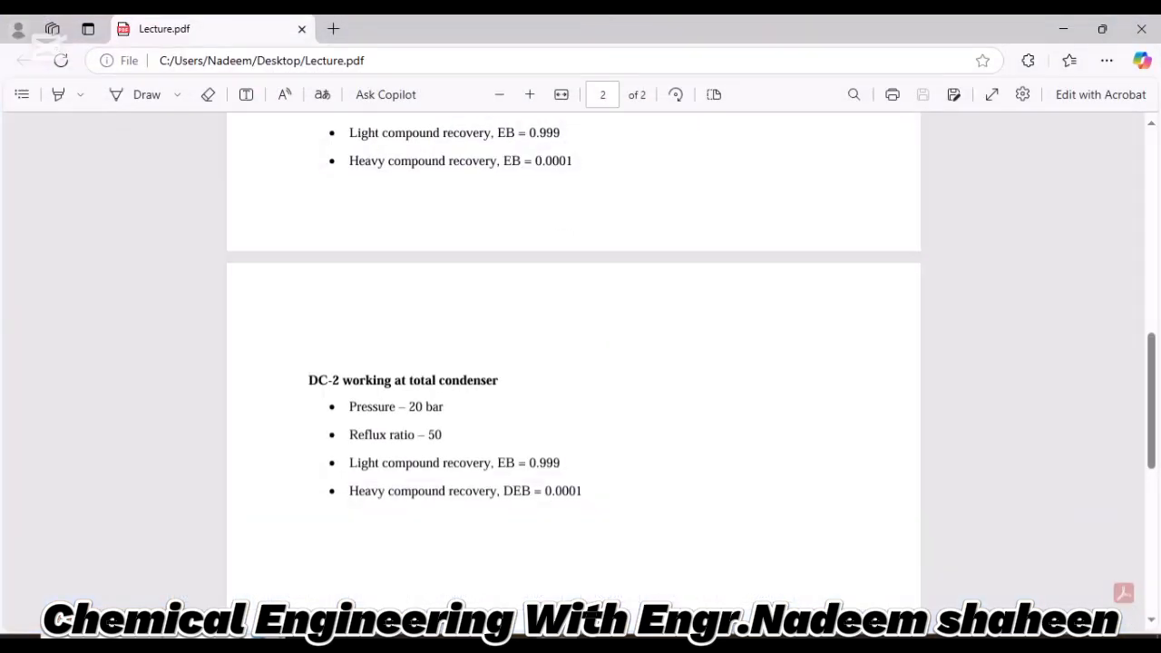
Review the problem statement in Lecture.pdf for the feed and reactor conditions, and return to the Aspen Plus flowsheet.
scroll(573, 363, "up", 15)
scroll(573, 363, "down", 4)
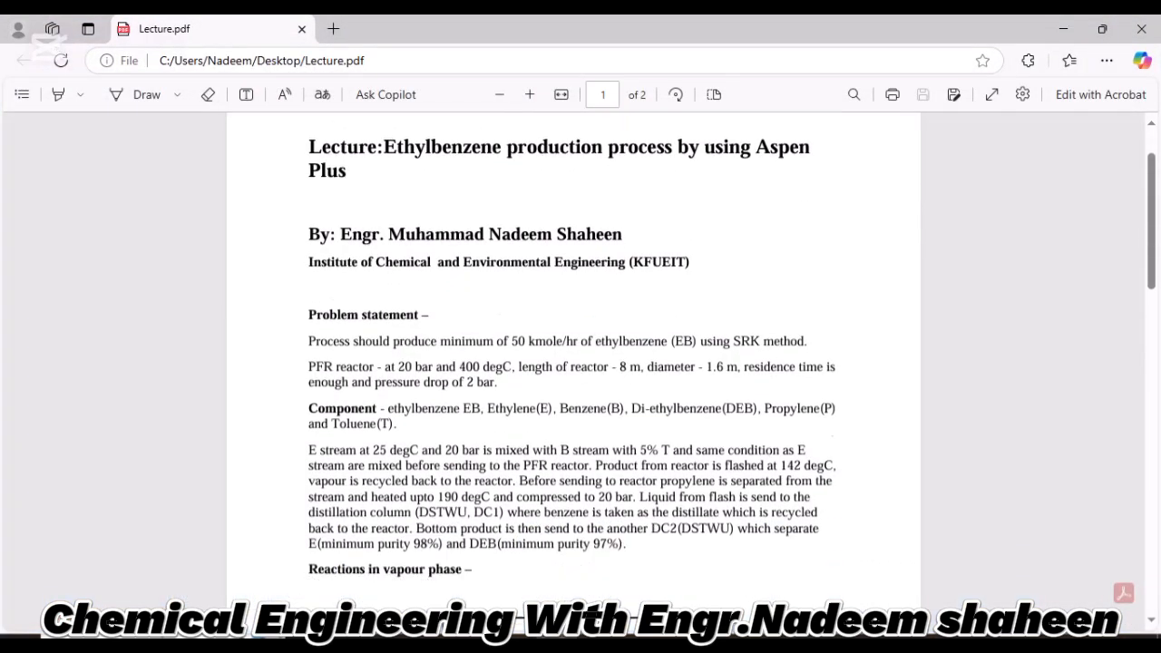
left_click_drag(308, 356, 583, 356)
left_click(585, 355)
left_click(765, 626)
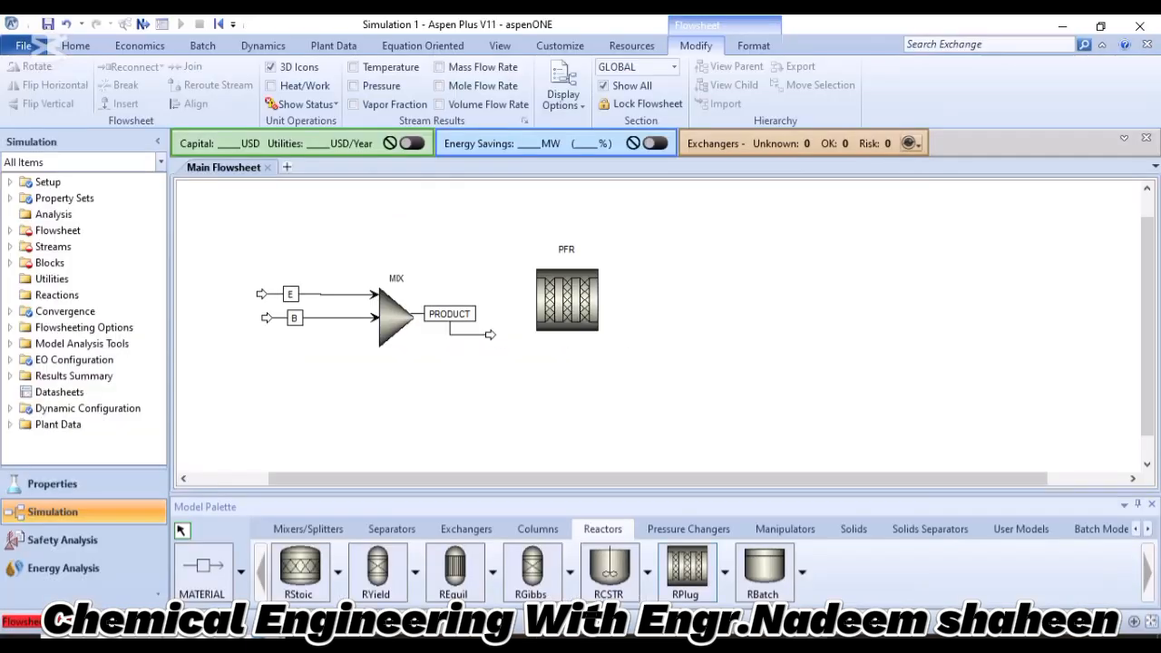
Open the specifications of feed stream E and set its temperature to 25 C and pressure to 20 bar.
left_click(321, 294)
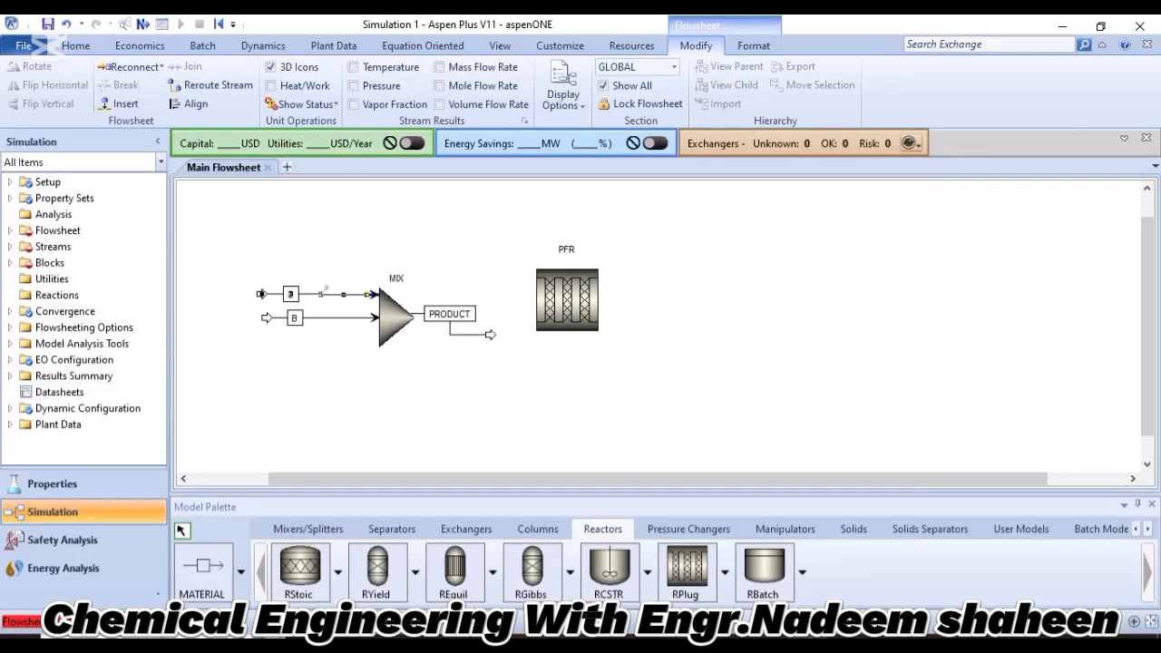
double_click(322, 294)
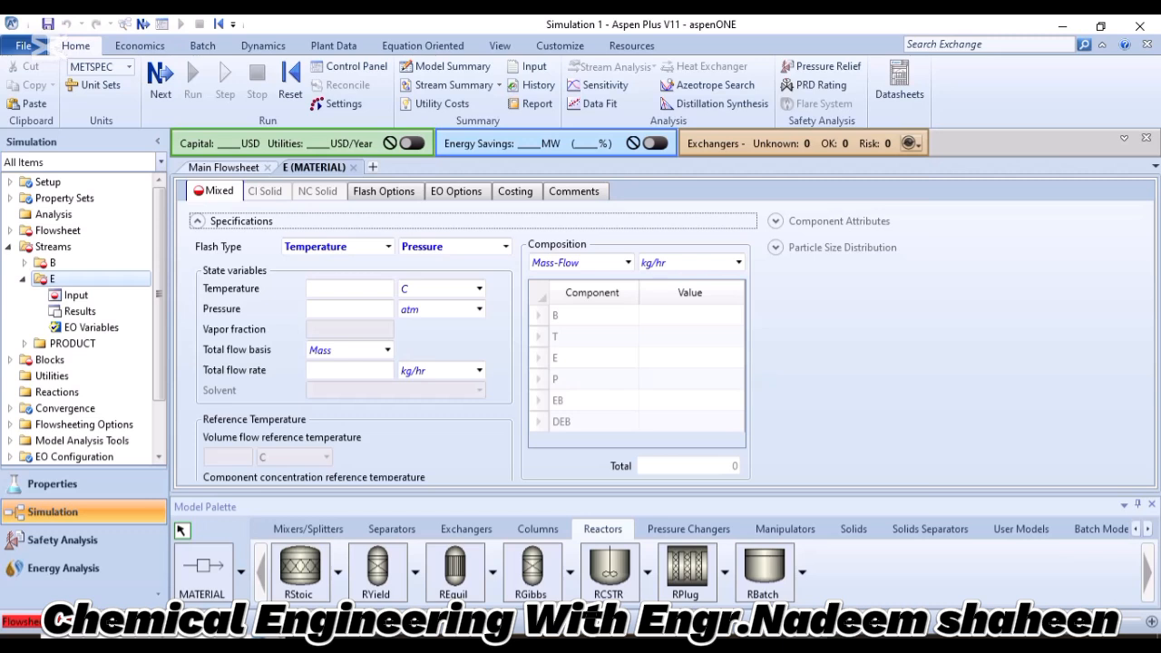
left_click(350, 288)
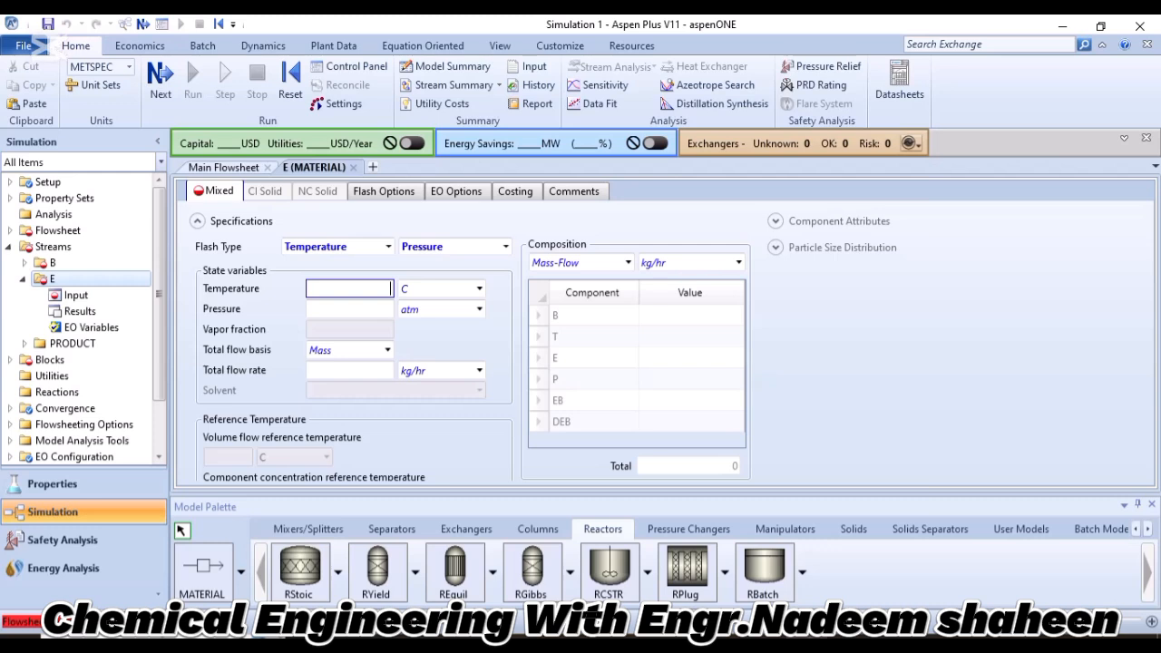
type("25")
key("Return")
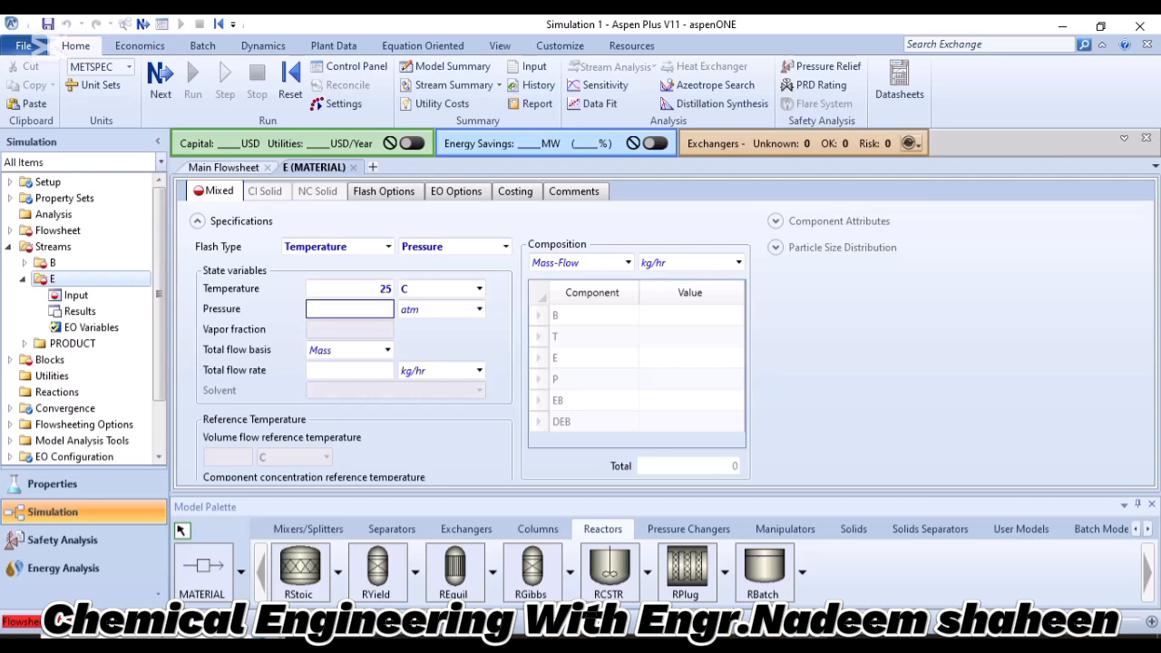
type("20")
key("Tab")
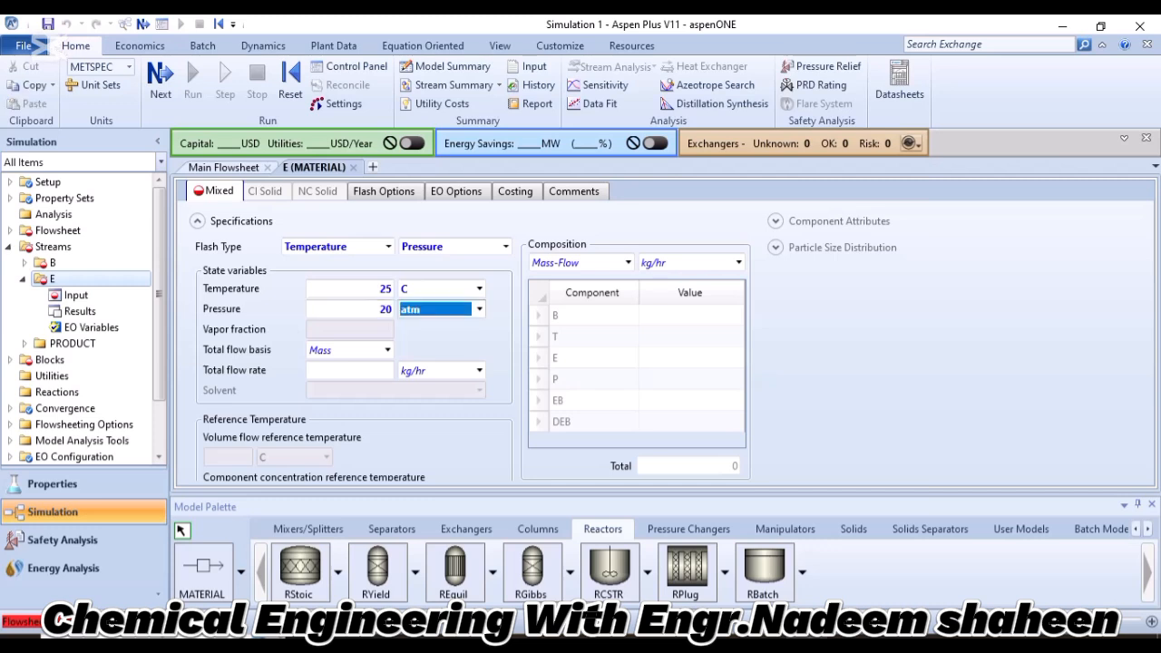
left_click(479, 309)
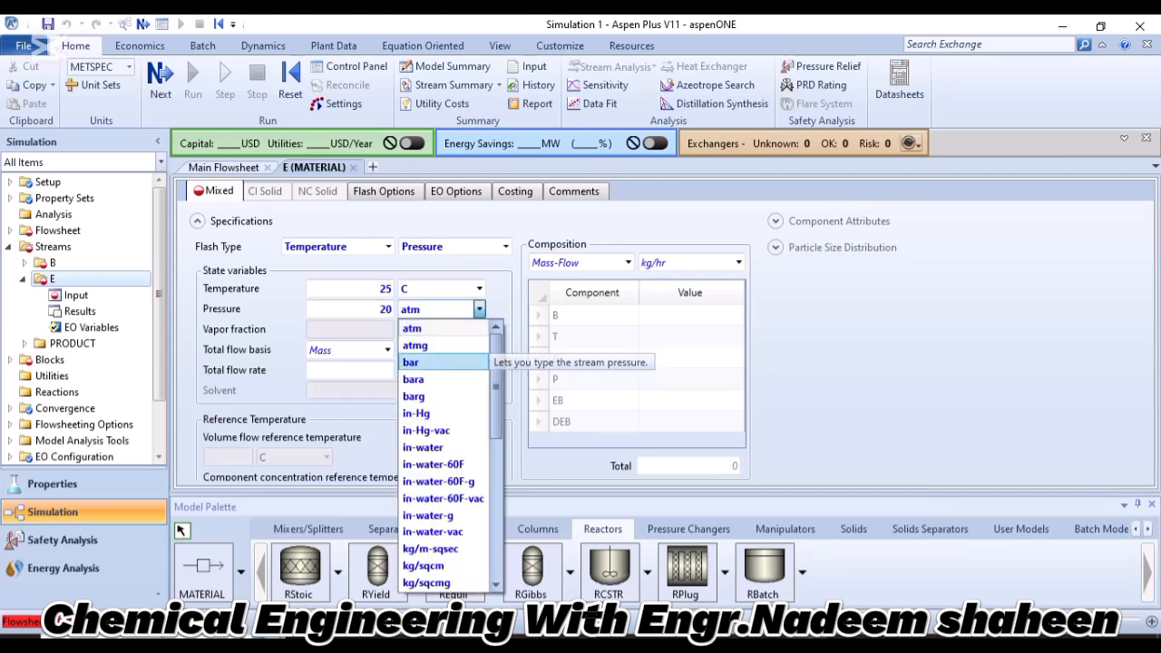
left_click(453, 363)
Set stream E's total flow basis to Mole and its total flow rate to 50 kmol/hr.
left_click(348, 350)
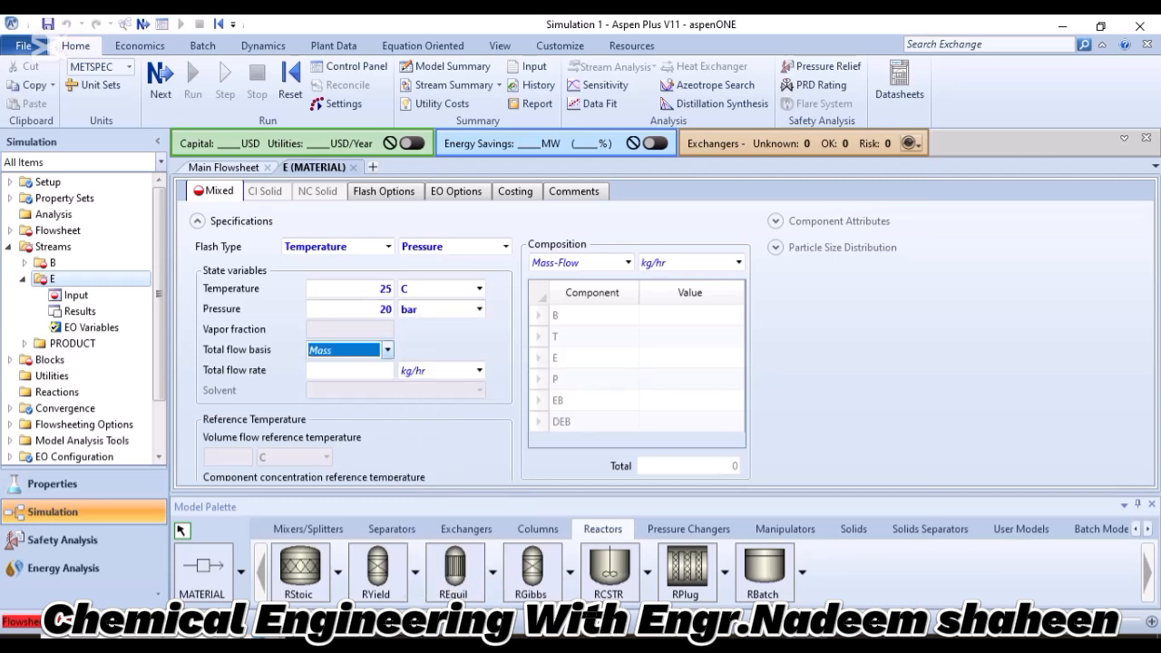
left_click(388, 350)
left_click(350, 386)
left_click(350, 370)
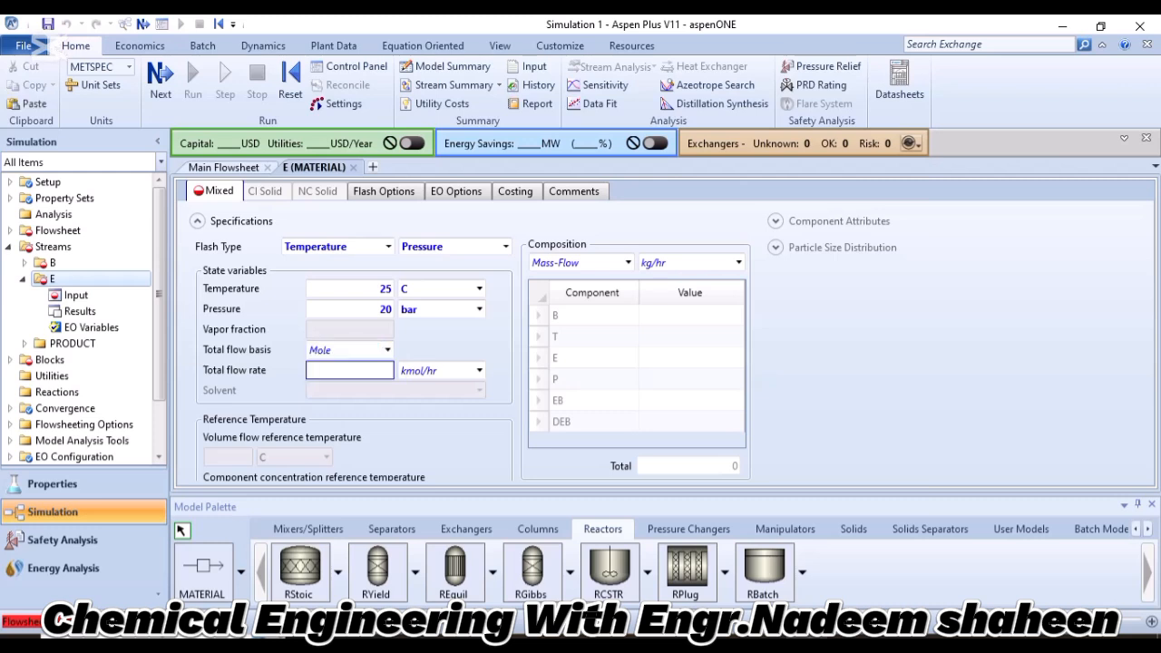
type("50")
key("Return")
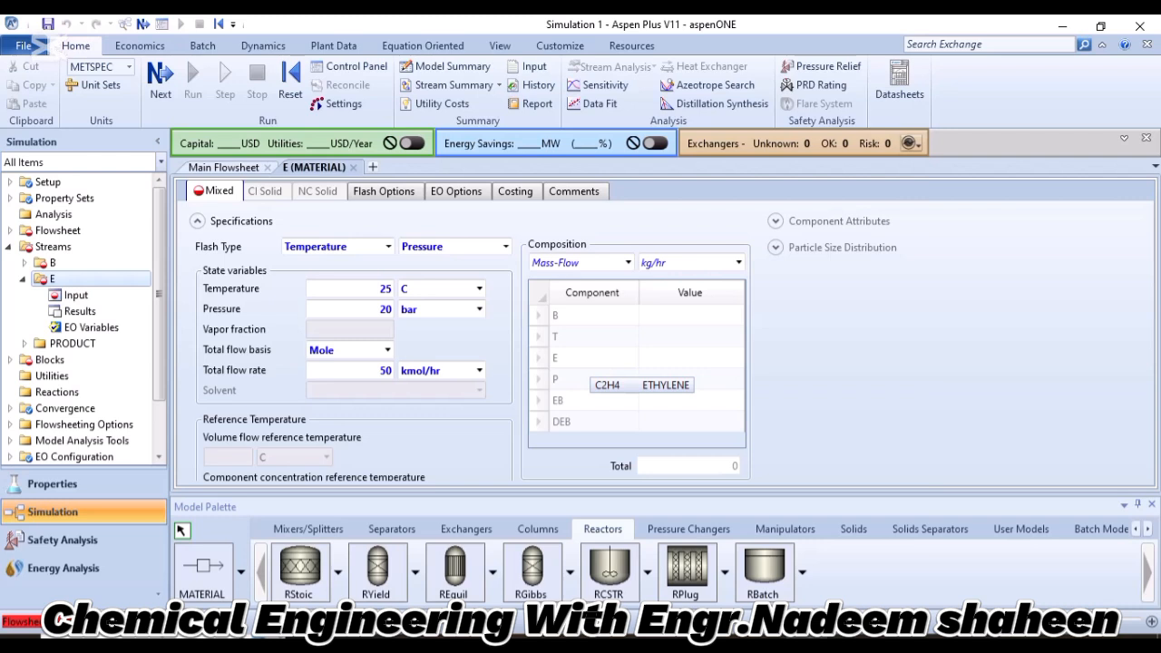
Enter a value of 1 for component E in stream E's Mass-Flow composition.
left_click(662, 357)
type("1")
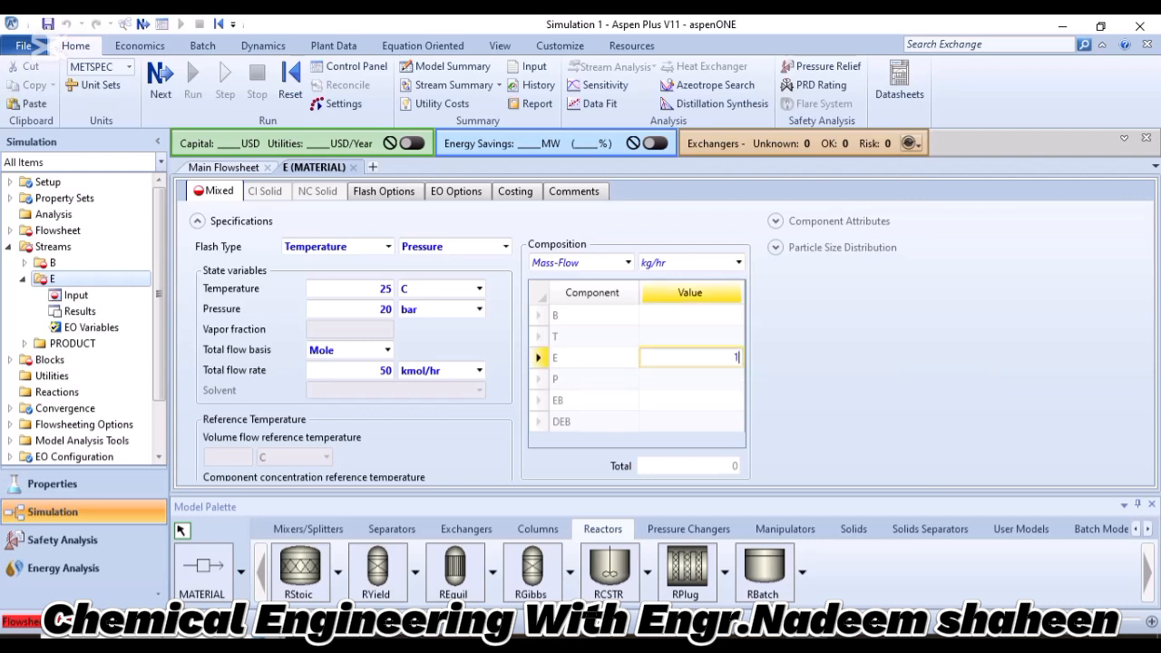
key("Return")
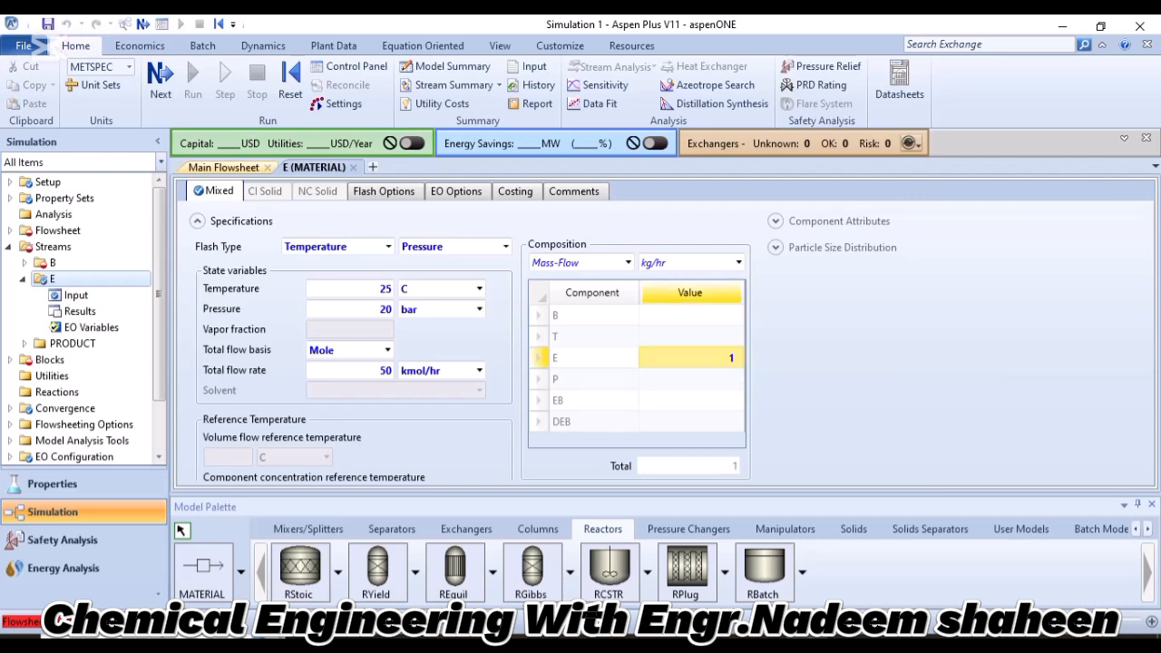
Open the specifications of feed stream B from the main flowsheet and set its temperature to 25 C and pressure to 20 bar.
left_click(223, 167)
left_click(345, 245)
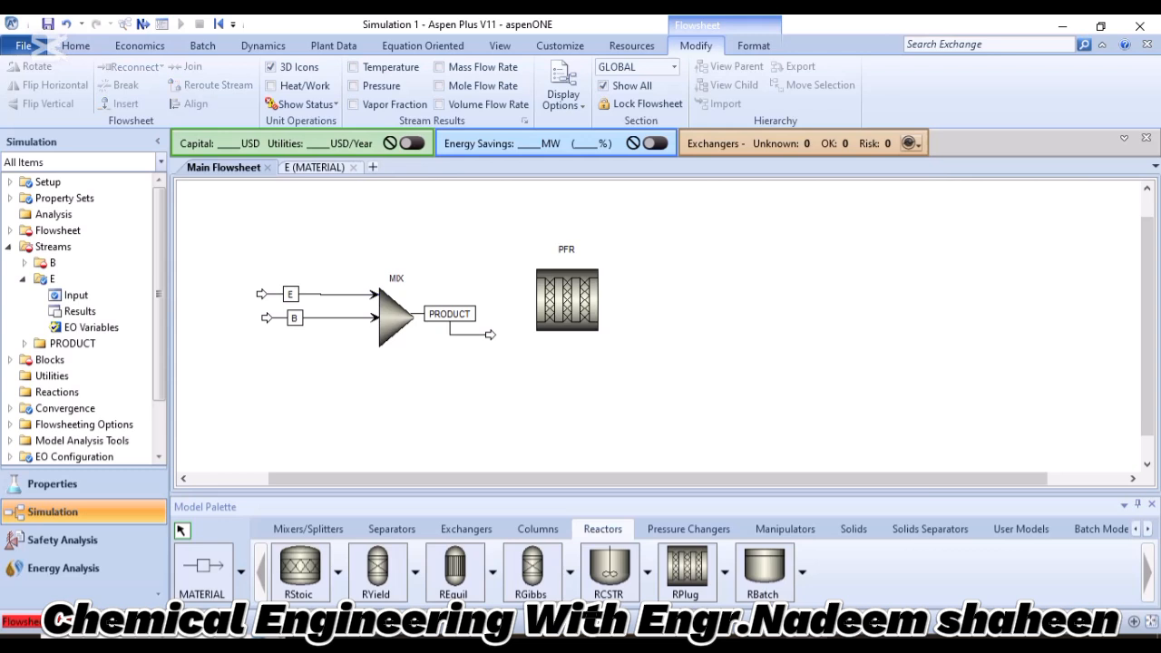
left_click(266, 317)
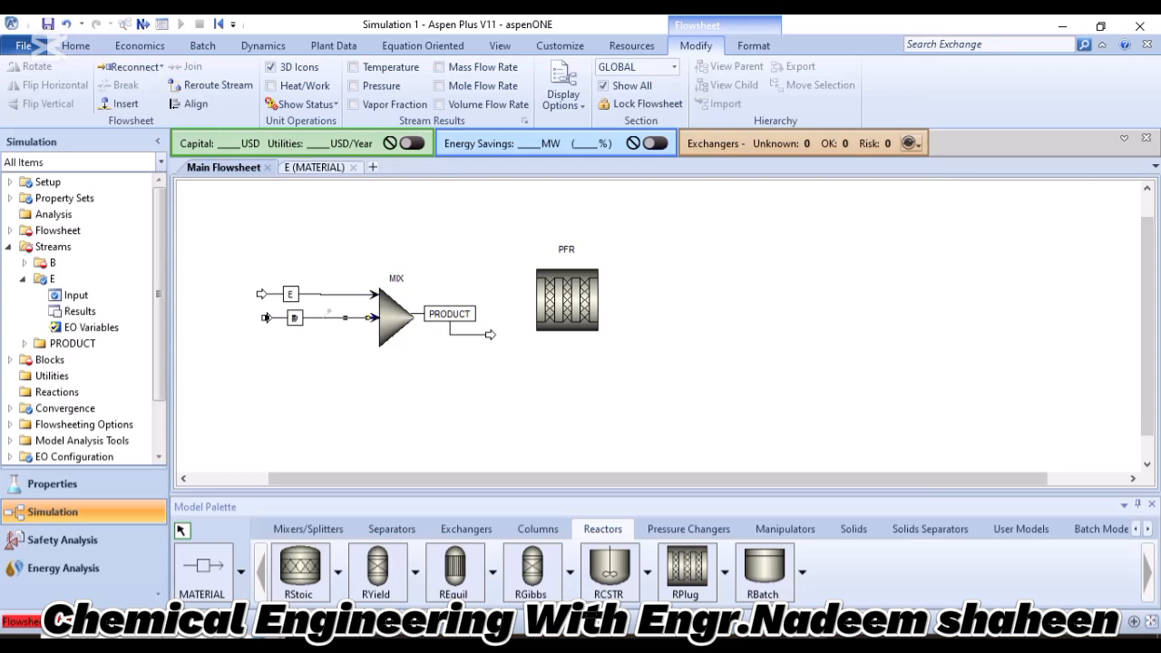
double_click(265, 317)
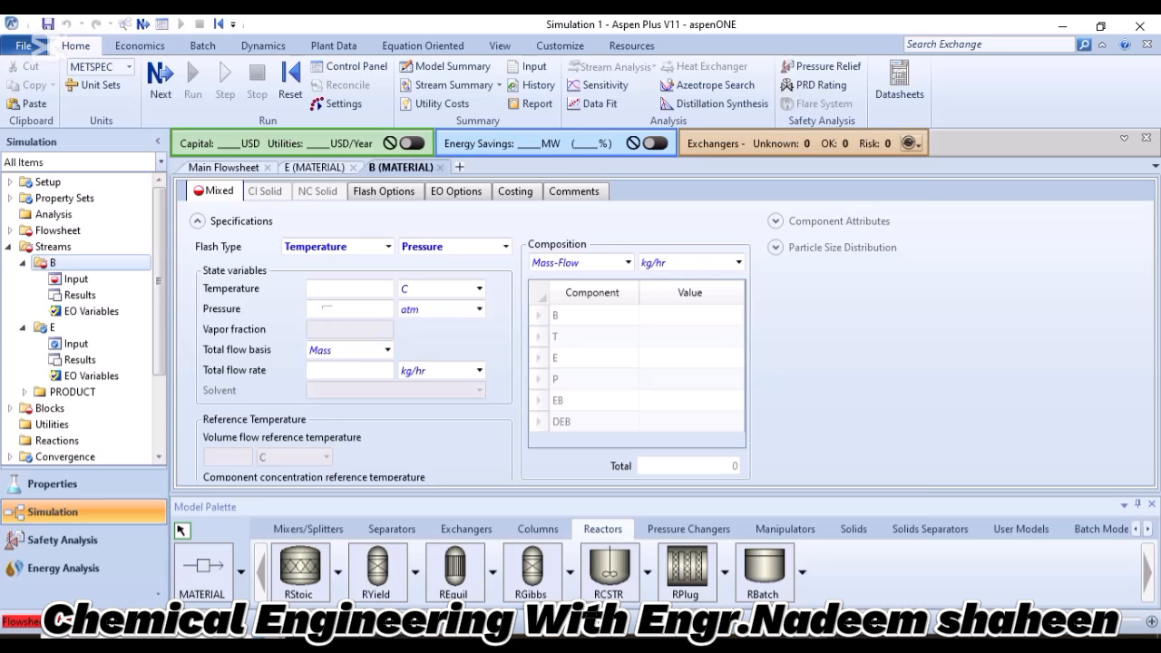
left_click(323, 289)
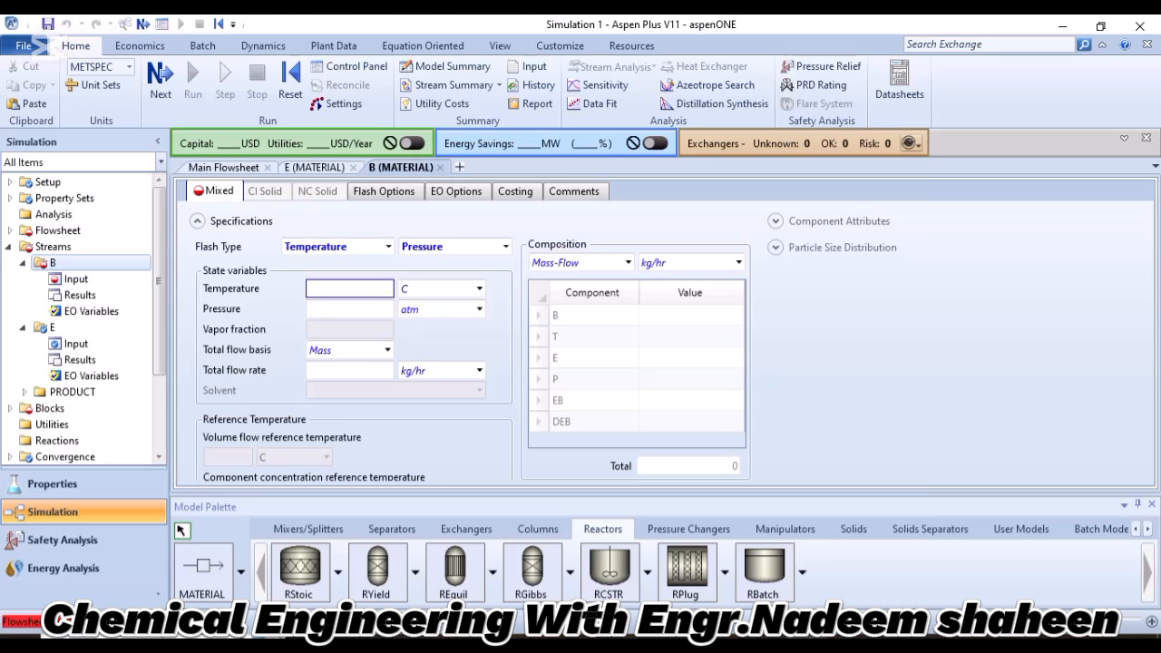
type("25")
key("Return")
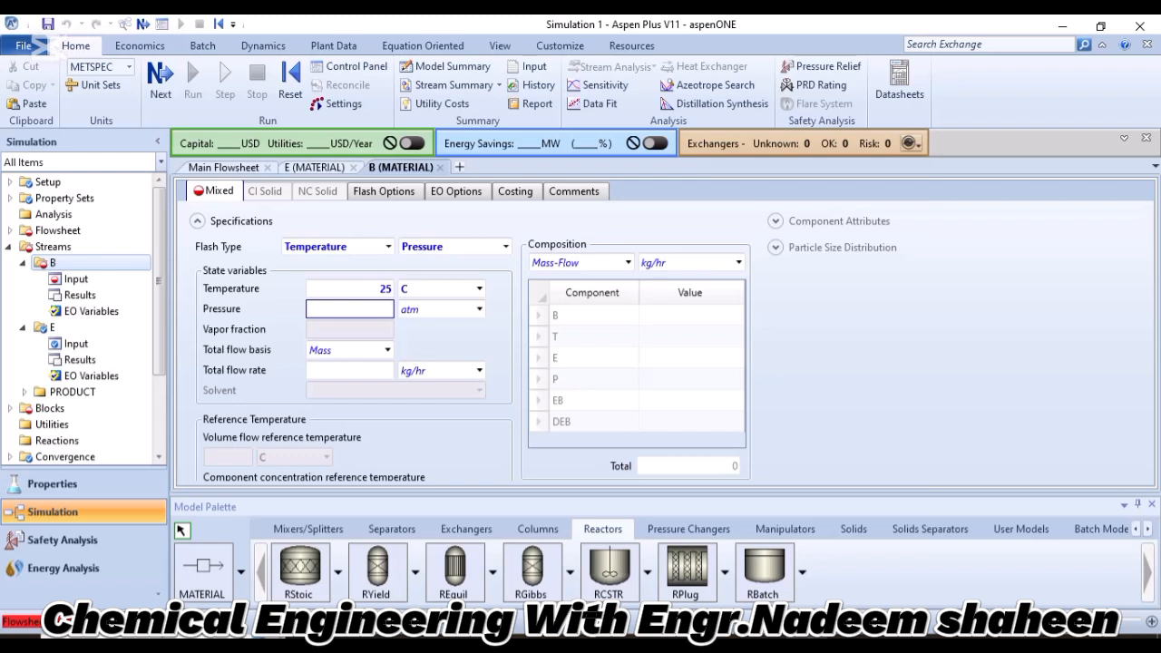
type("20")
left_click(479, 309)
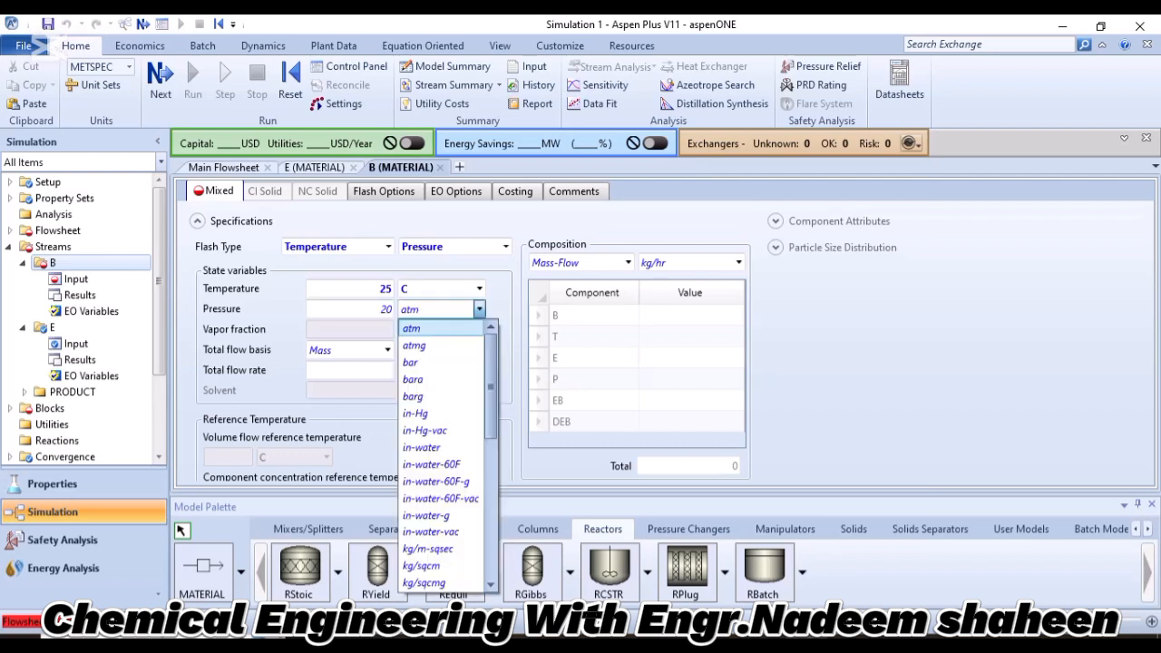
left_click(435, 361)
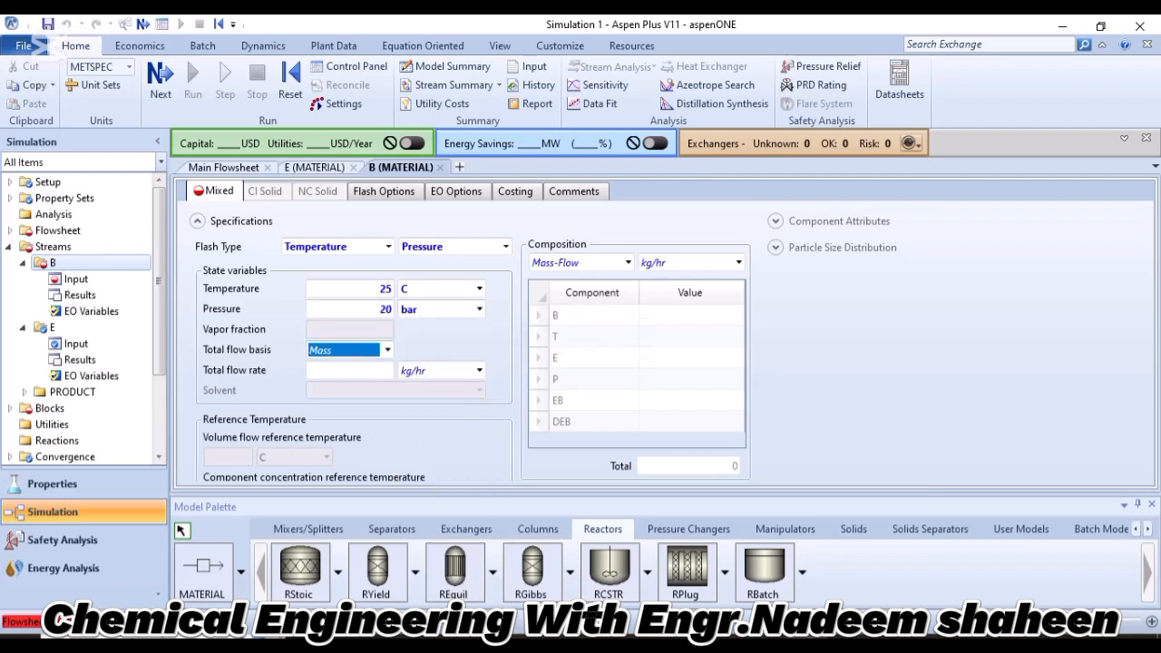
Set stream B's total flow basis to Mole and its total flow rate to 50 kmol/hr.
left_click(387, 349)
left_click(323, 386)
left_click(350, 370)
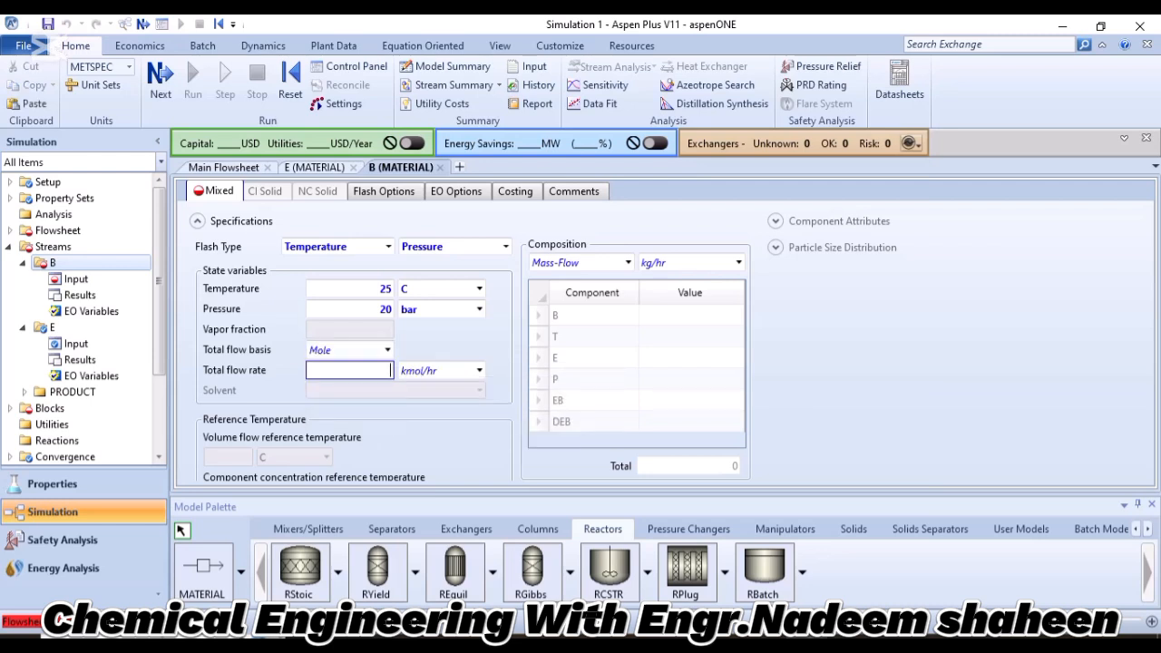
type("50")
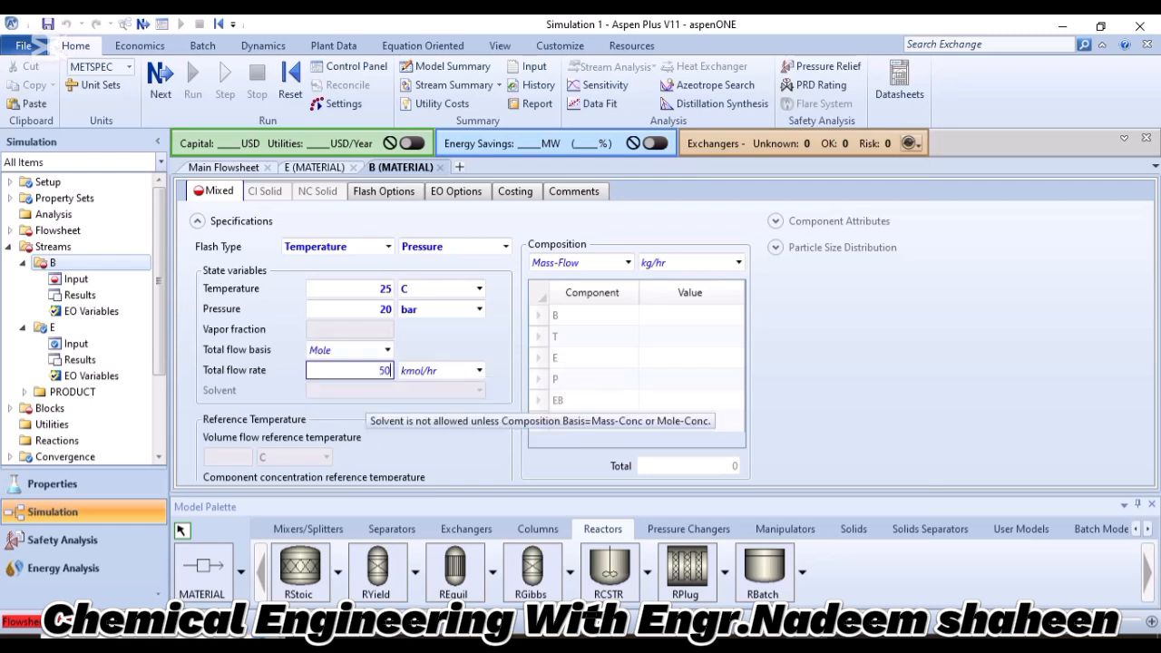
key("Return")
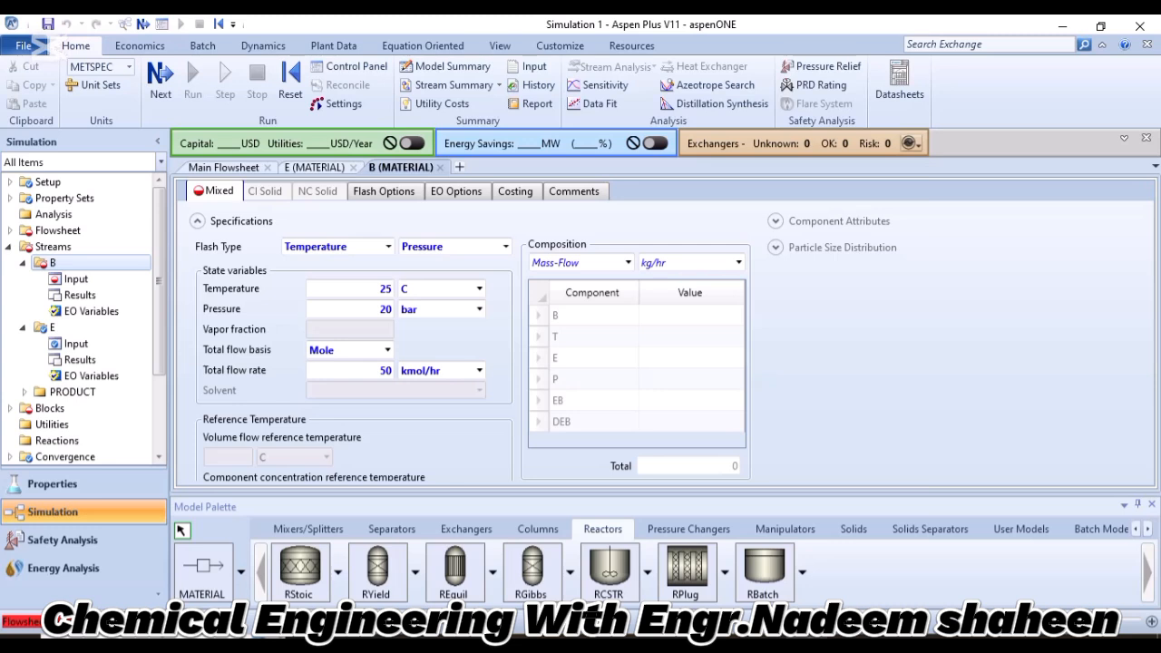
Enter stream B's Mass-Flow composition as 0.95 for component B and 0.06 for component T.
left_click(688, 316)
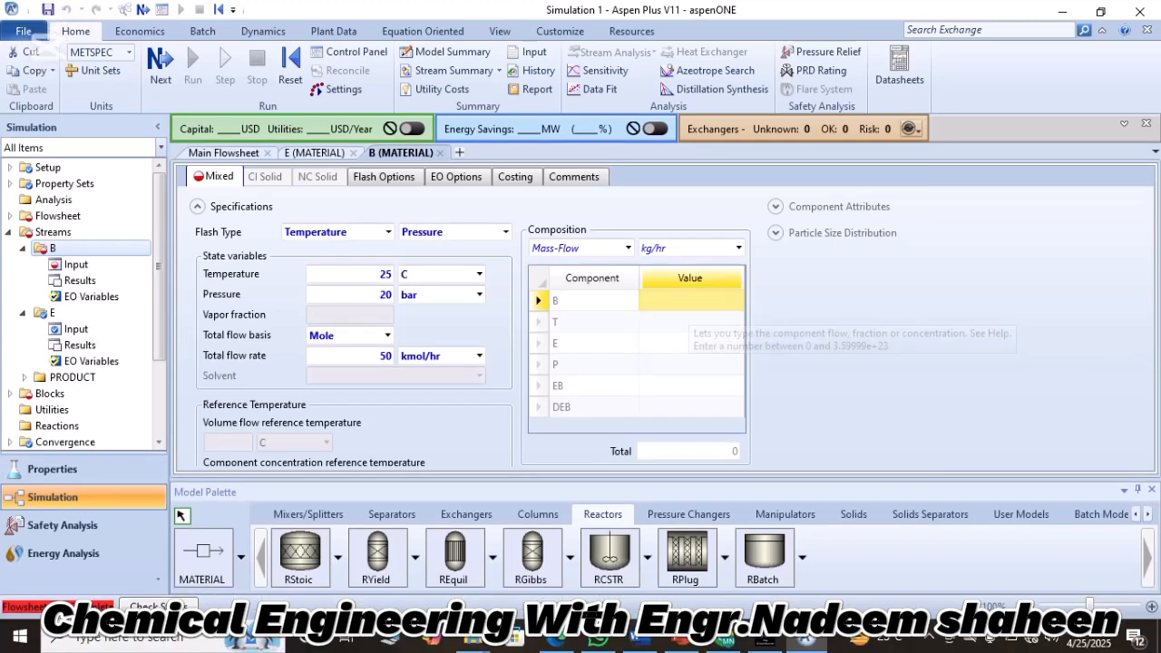
type("0.9")
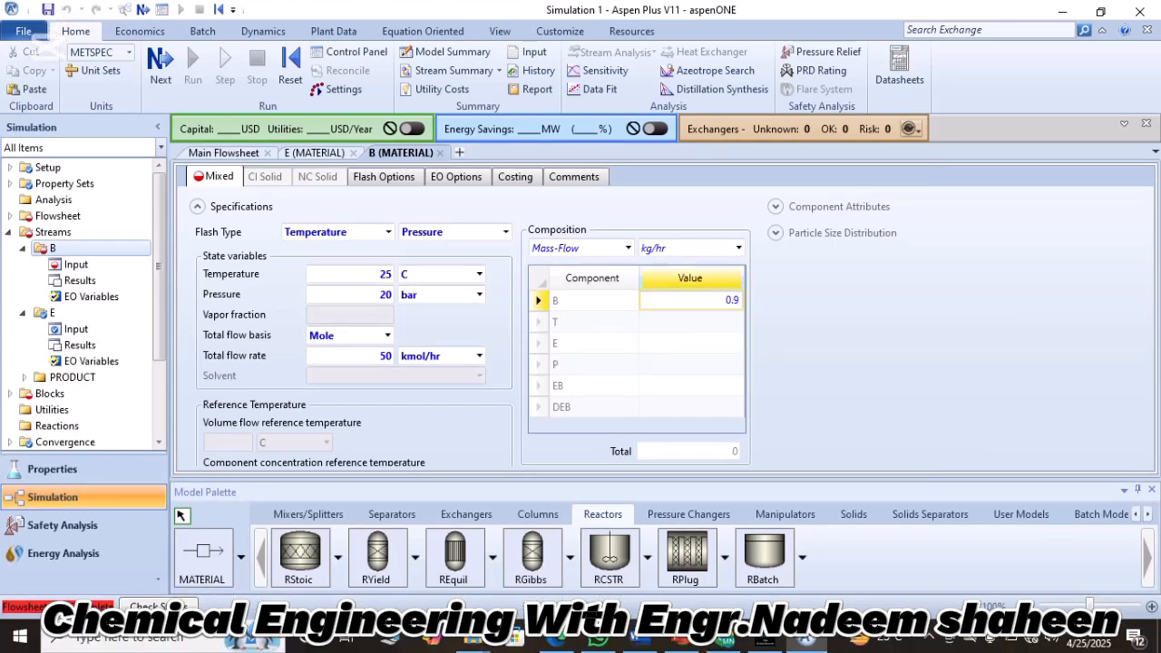
type("6")
key("BackSpace")
type("5")
key("Return")
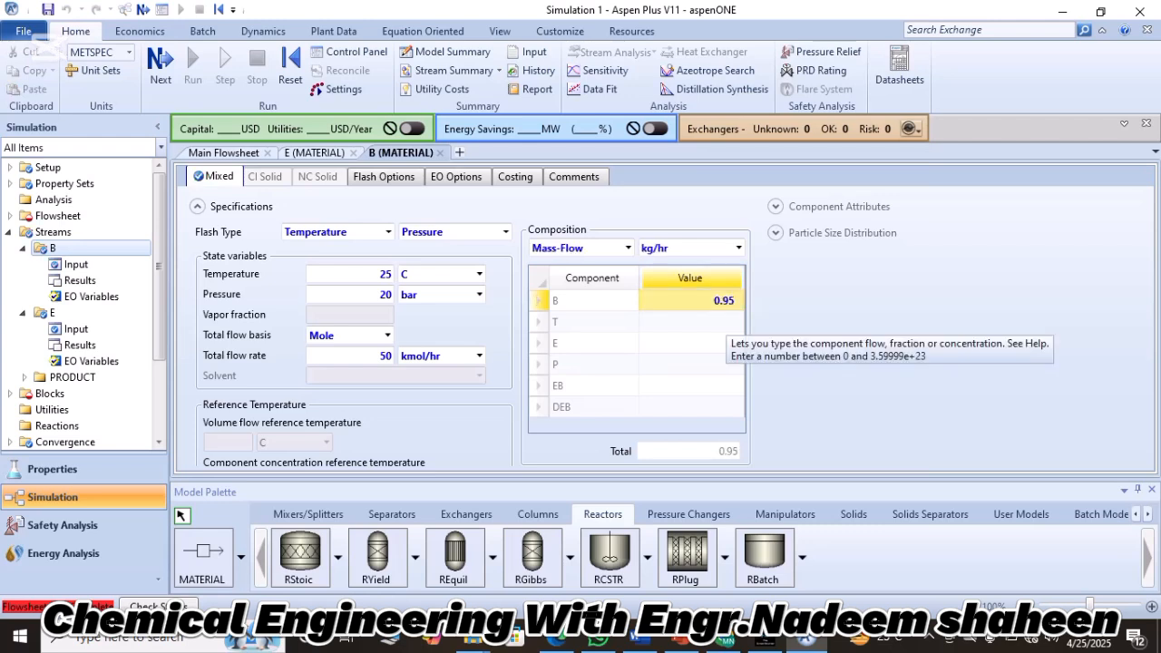
left_click(720, 322)
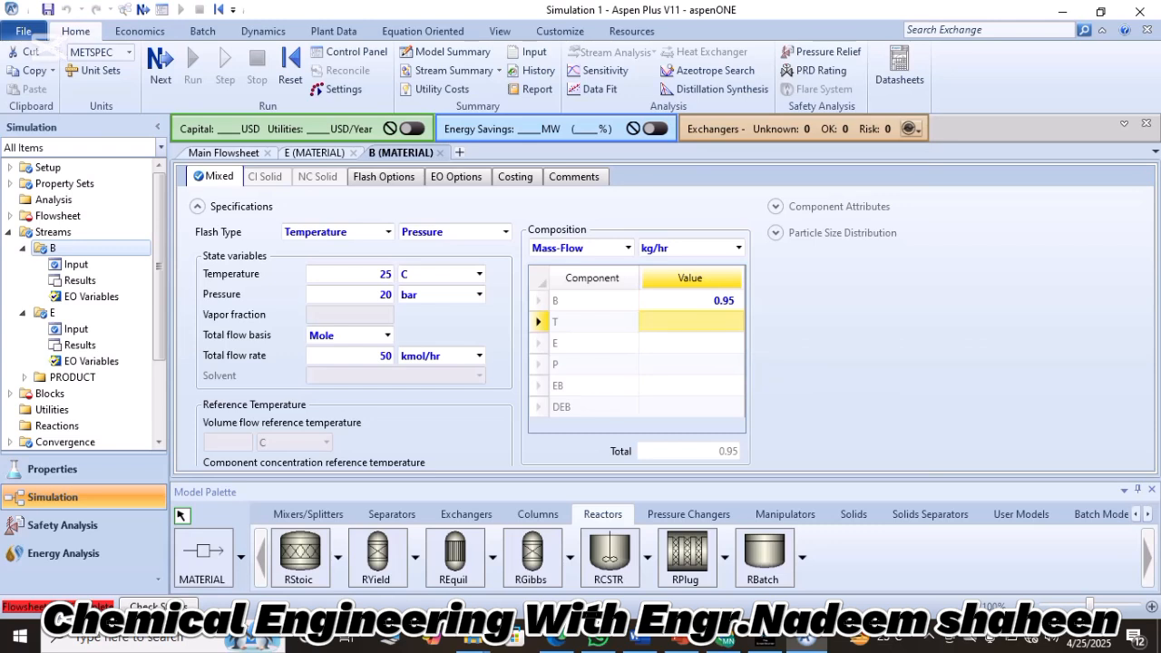
type("0.0")
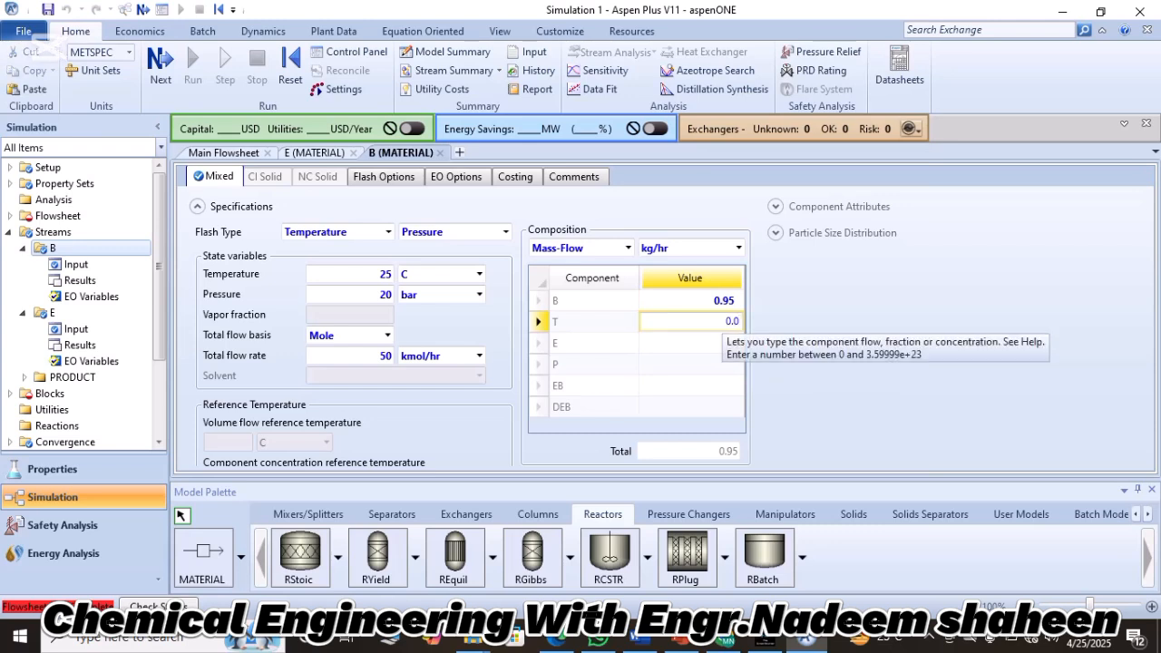
type("6")
key("Return")
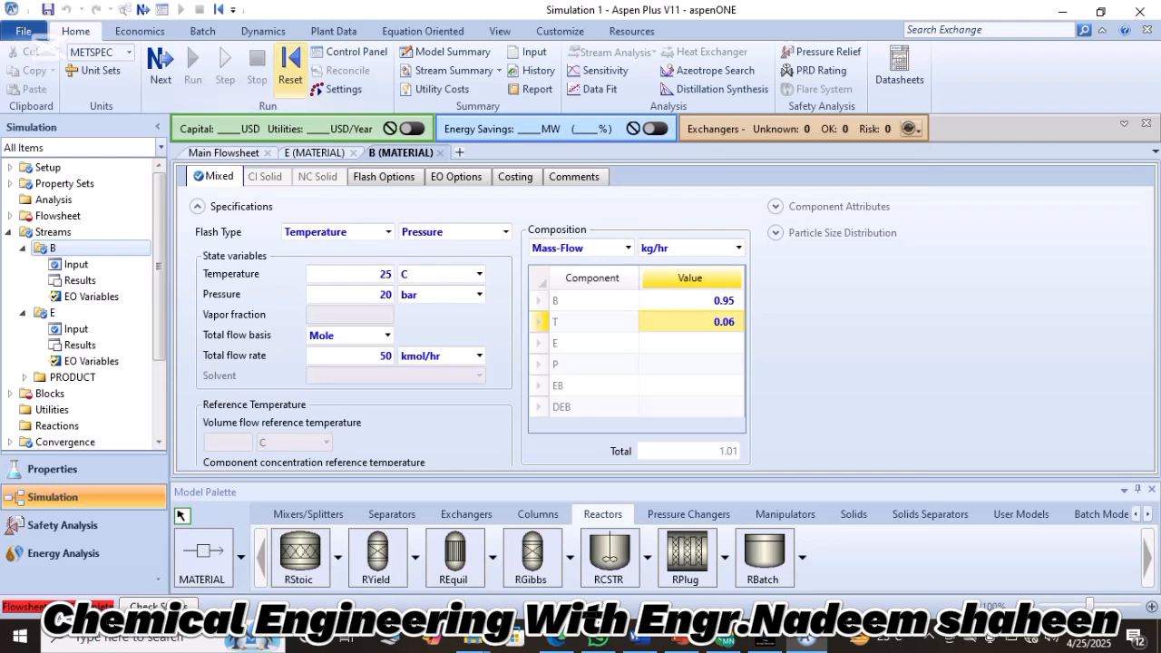
Reinitialize the simulation and check what input is still required for the flowsheet.
left_click(290, 65)
key("Return")
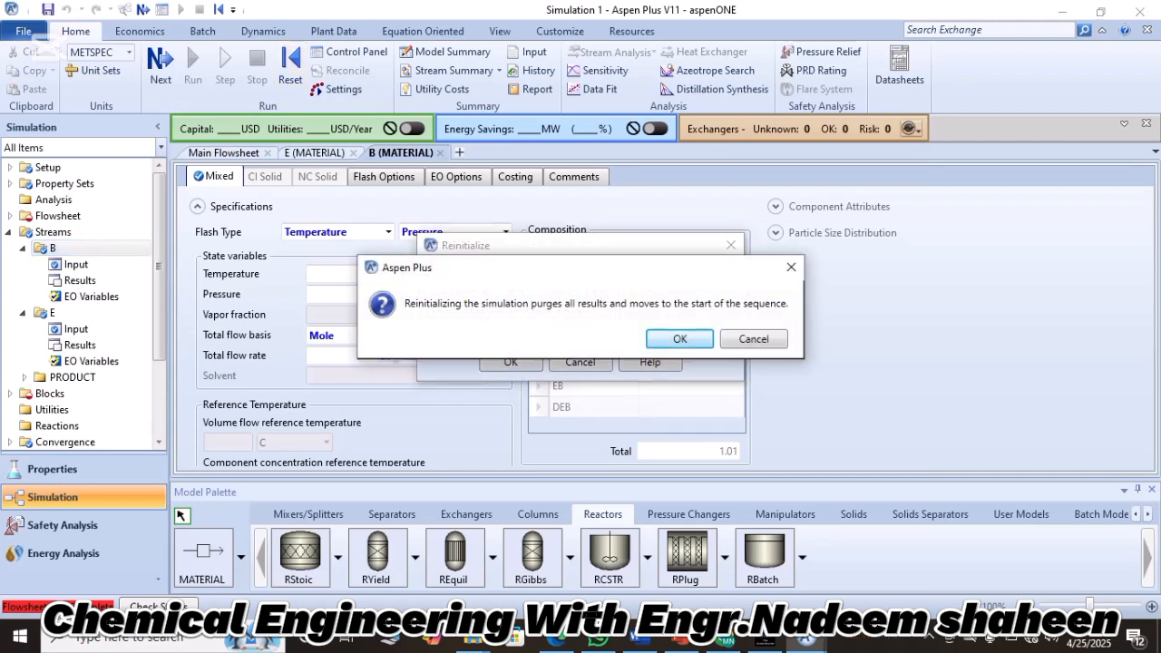
key("Return")
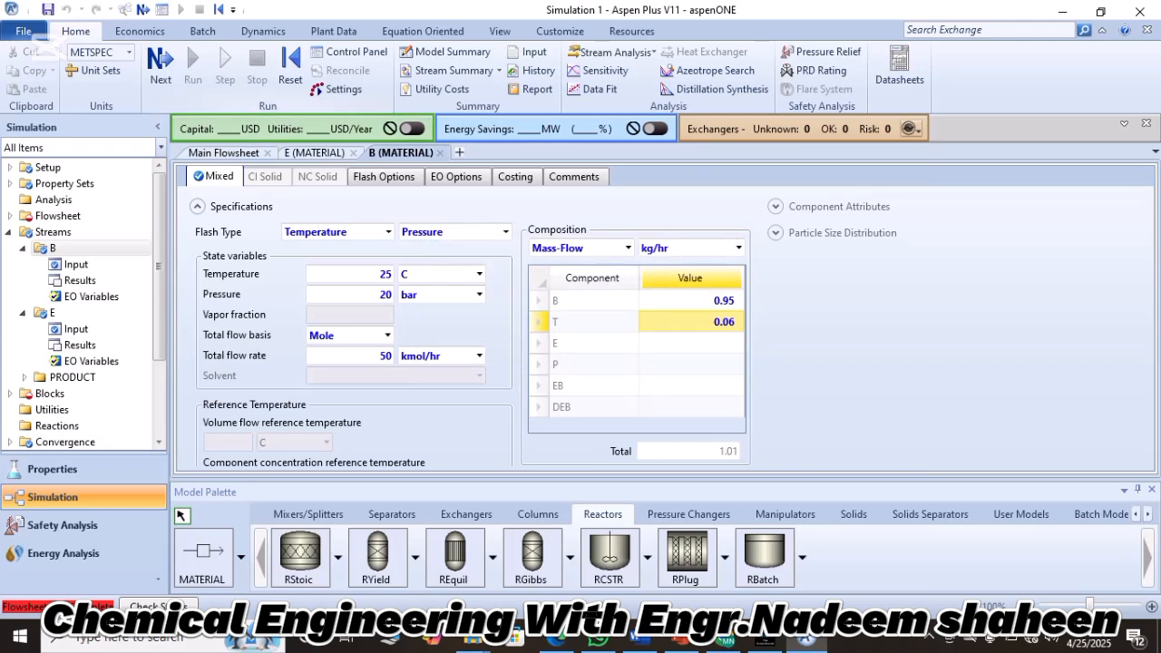
left_click(159, 61)
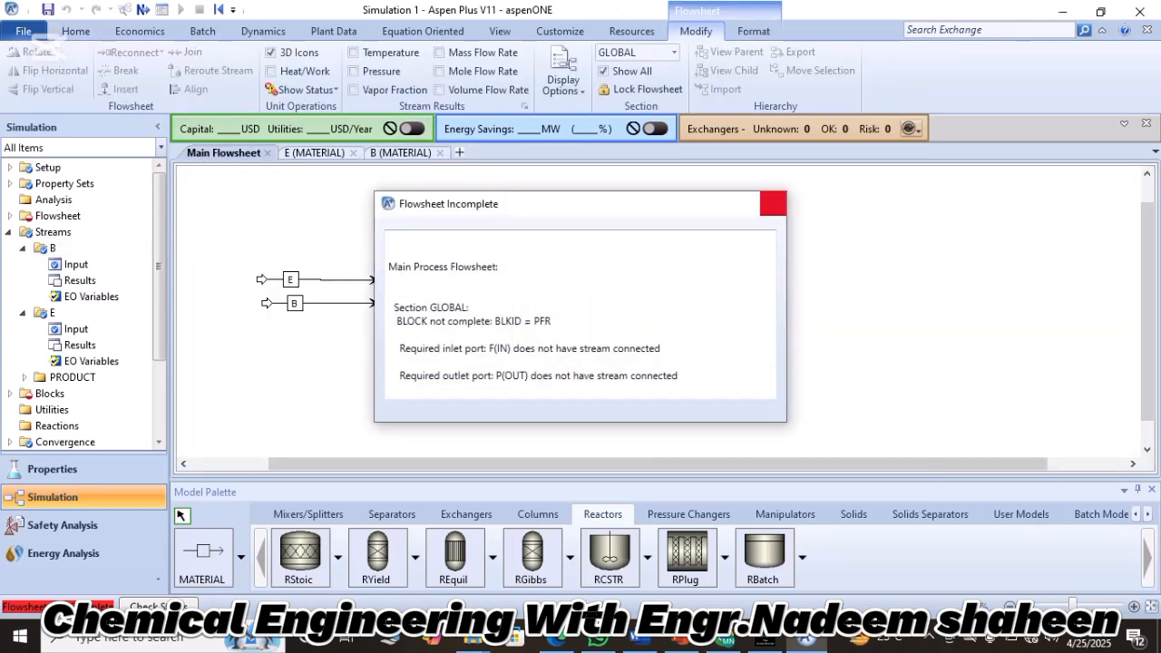
left_click(773, 203)
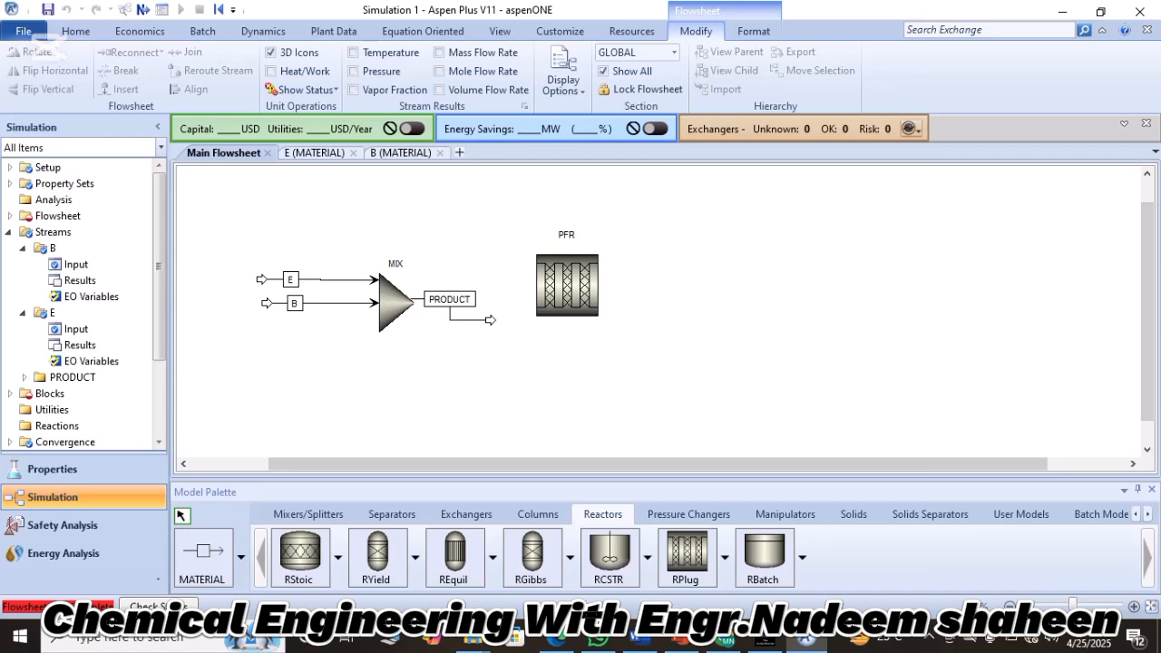
Reconnect the destination of the mixer's PRODUCT stream to the required feed port of the PFR reactor.
left_click(490, 320)
right_click(490, 320)
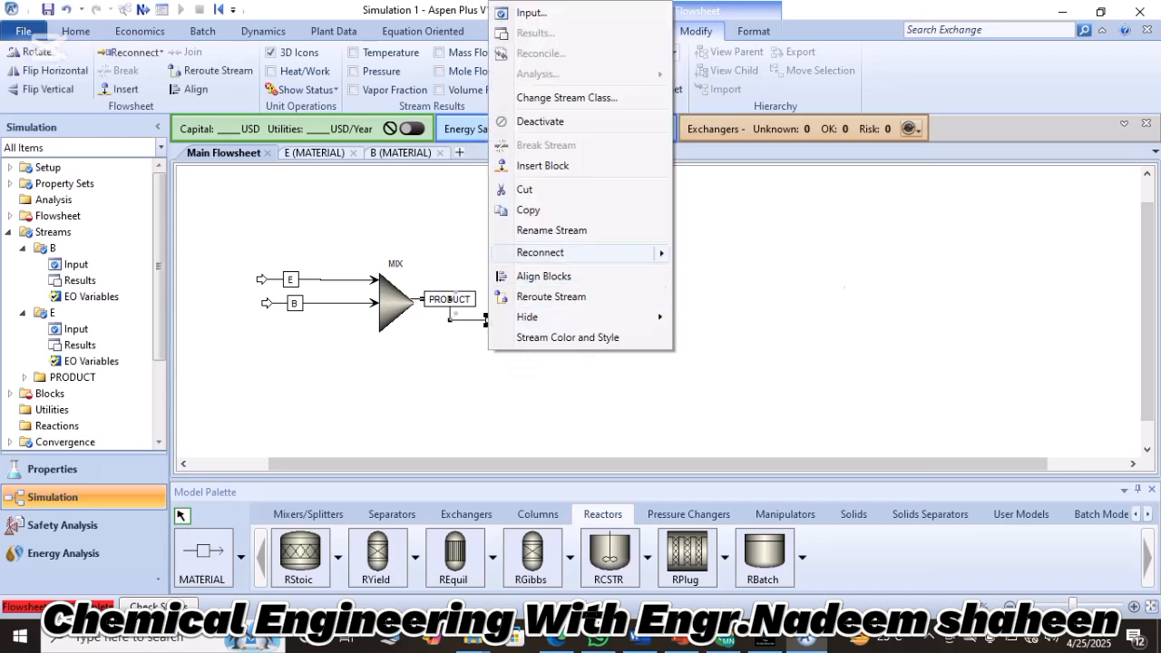
mouse_move(544, 251)
left_click(698, 254)
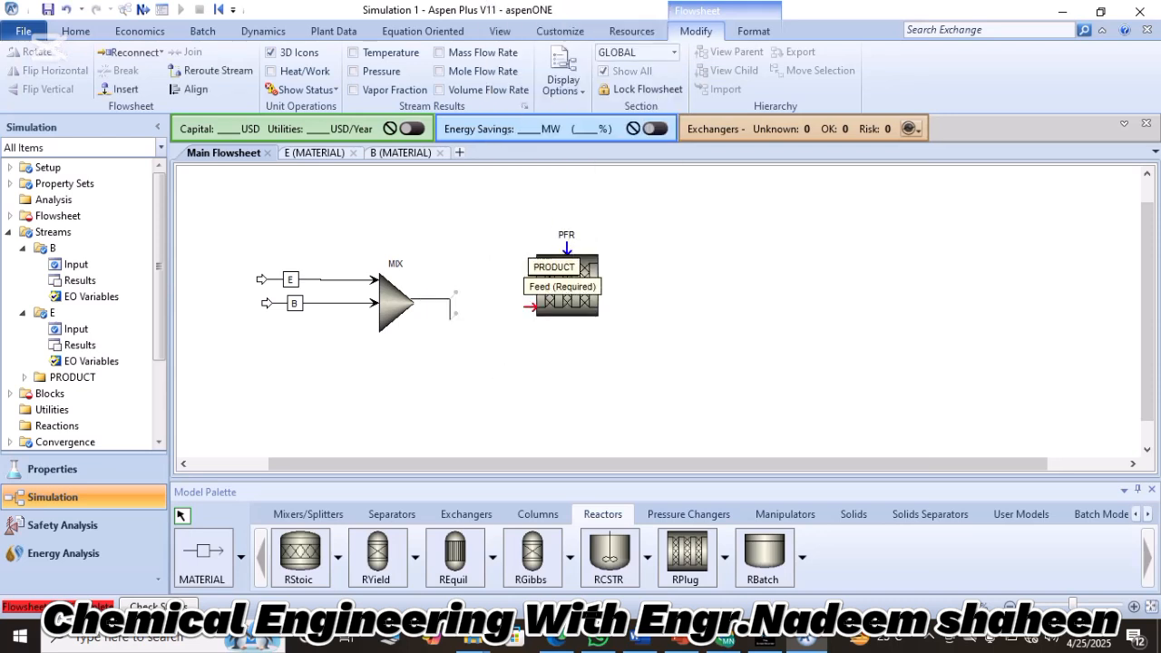
left_click(531, 307)
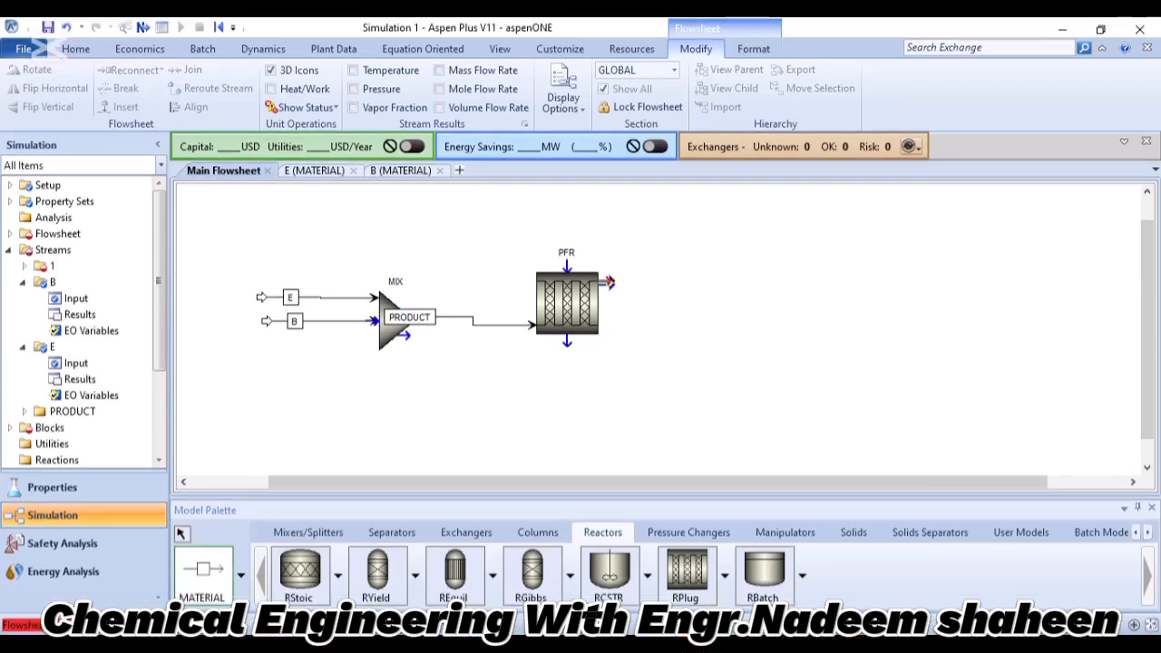
Add a material outlet stream from the PFR's product port and name it PRODUCT2.
left_click(605, 263)
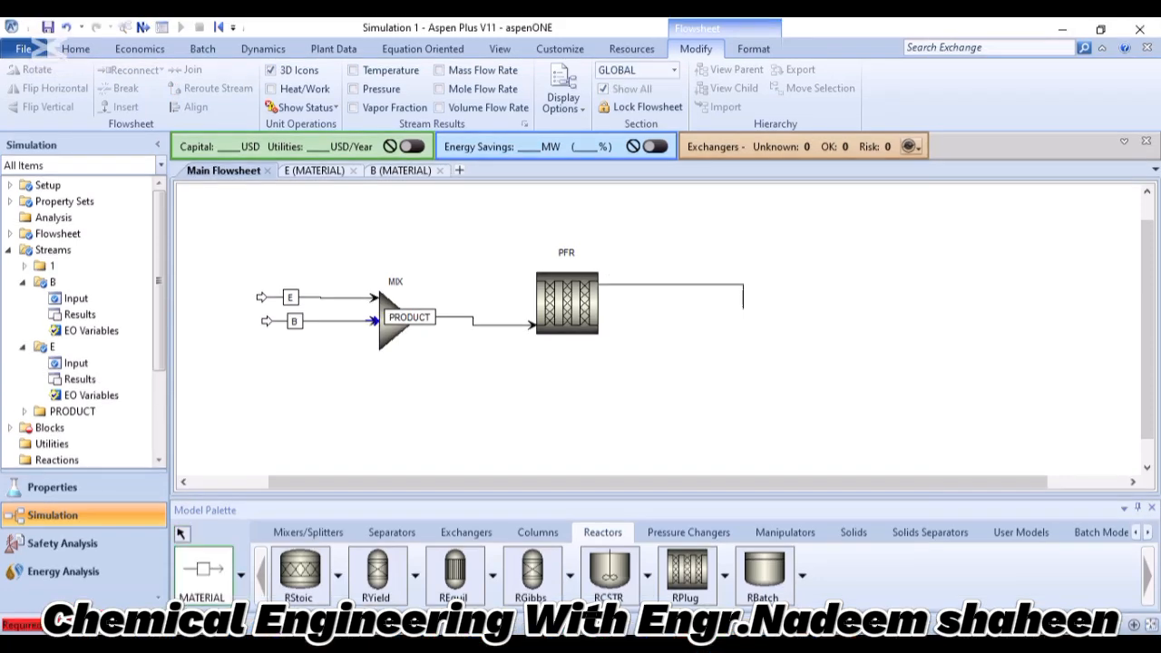
left_click(750, 273)
key("Escape")
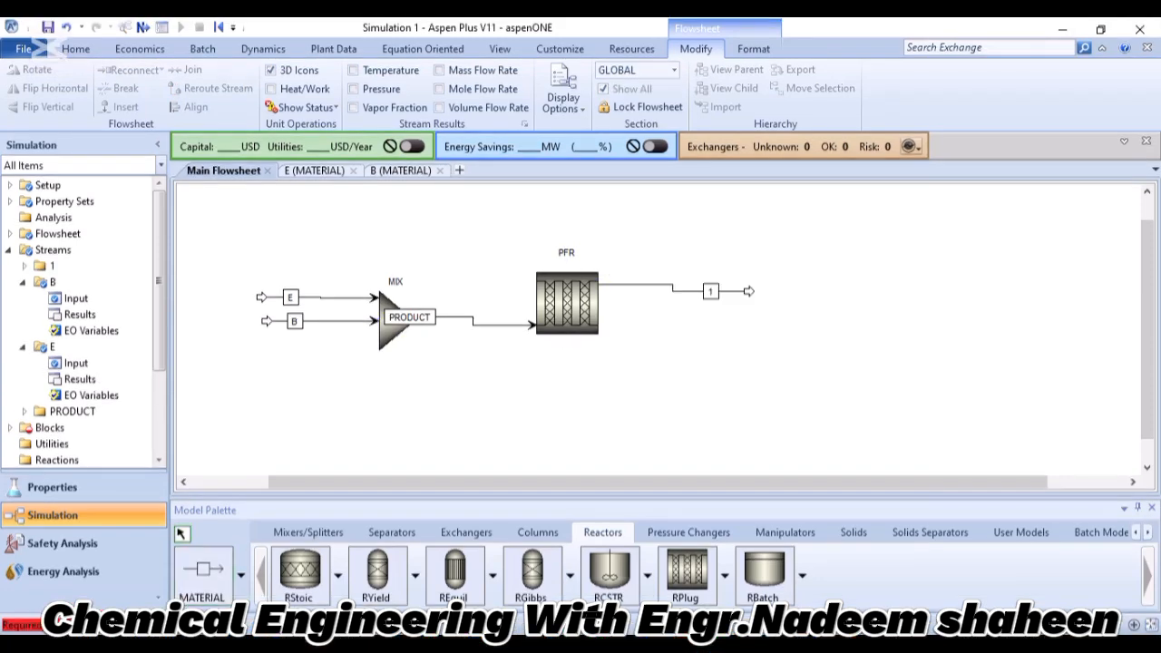
double_click(710, 291)
key("BackSpace")
type("PR")
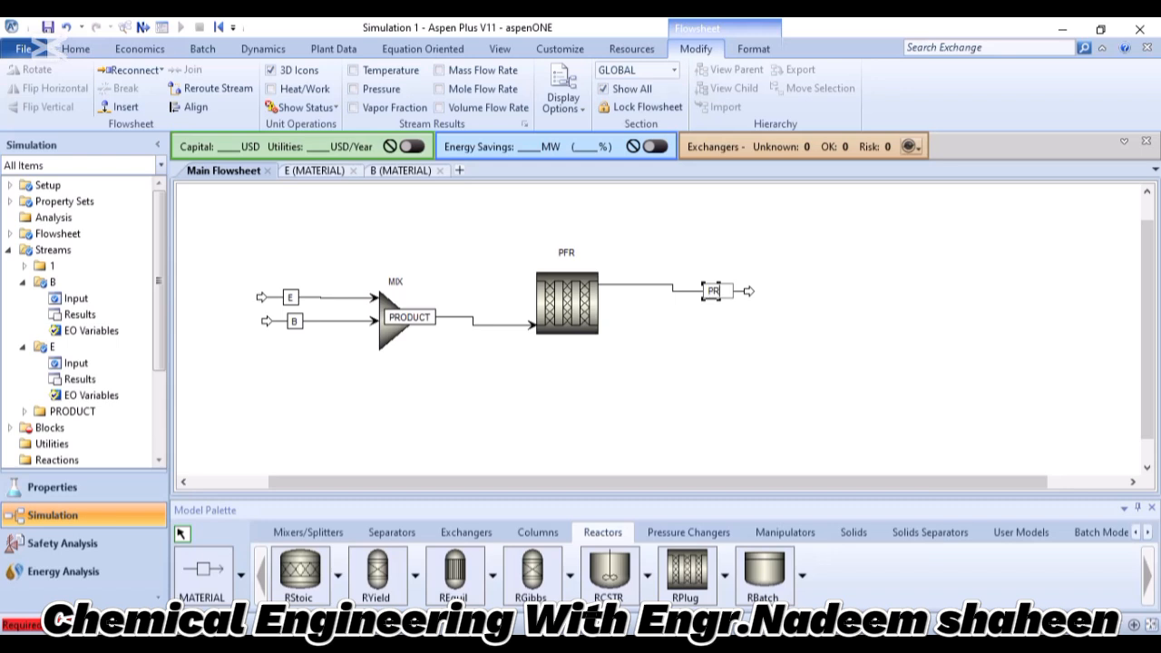
type("ODUCT2")
key("Return")
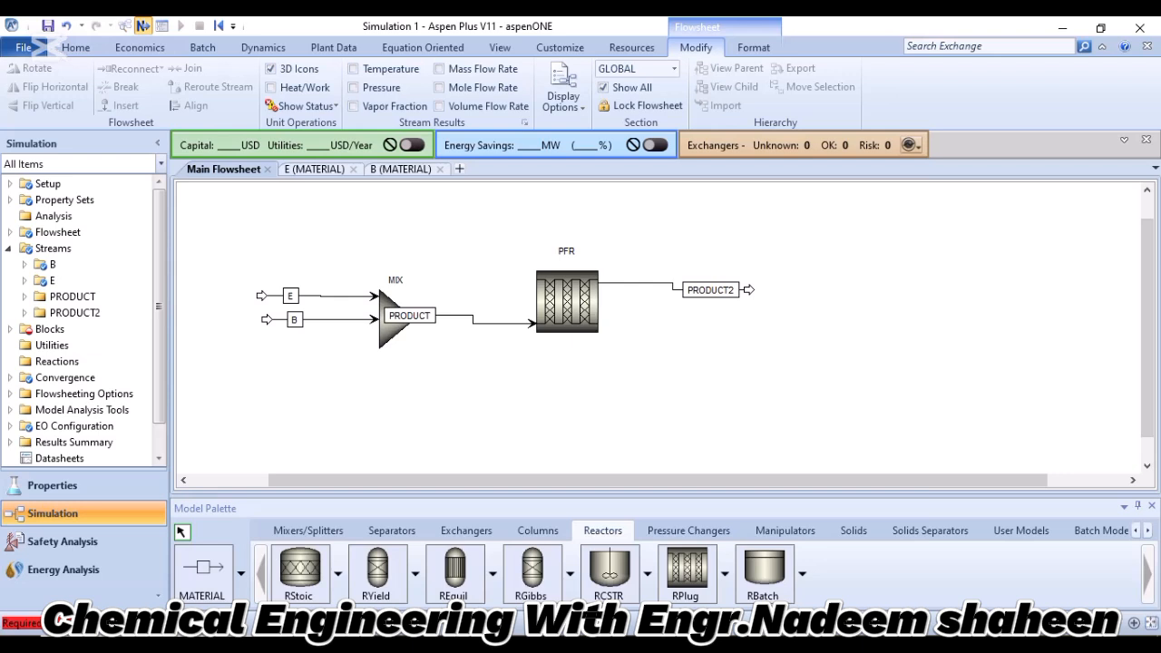
Set the PFR's reactor type to Reactor with specified temperature, held constant at a specified reactor temperature of 400 C.
left_click(142, 25)
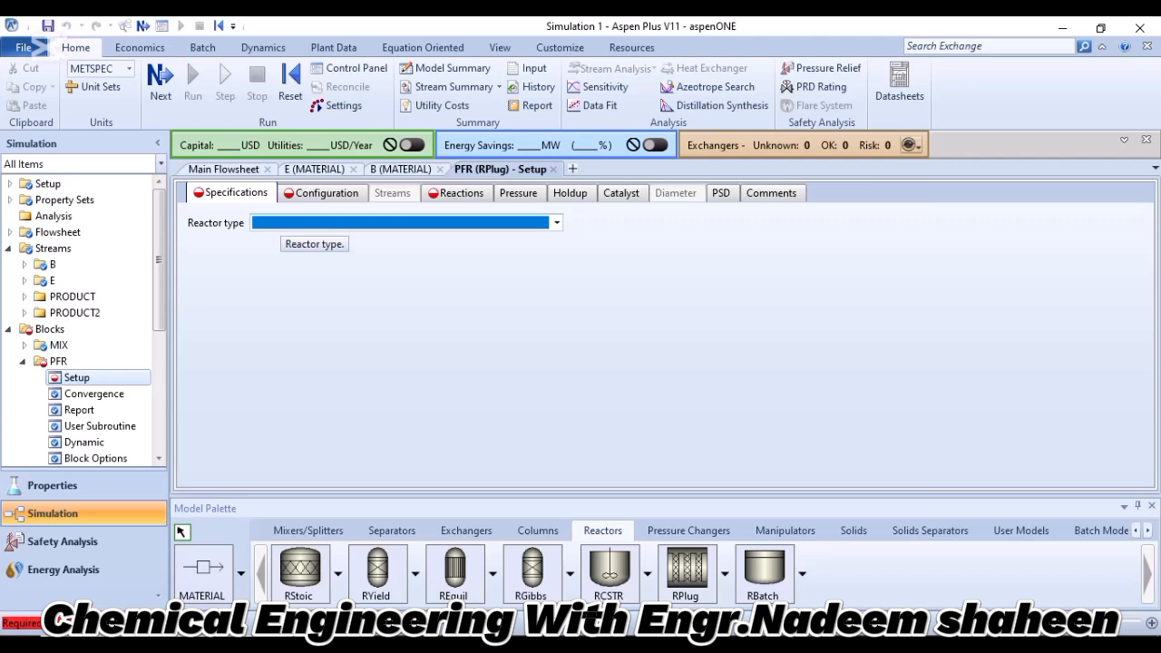
left_click(283, 224)
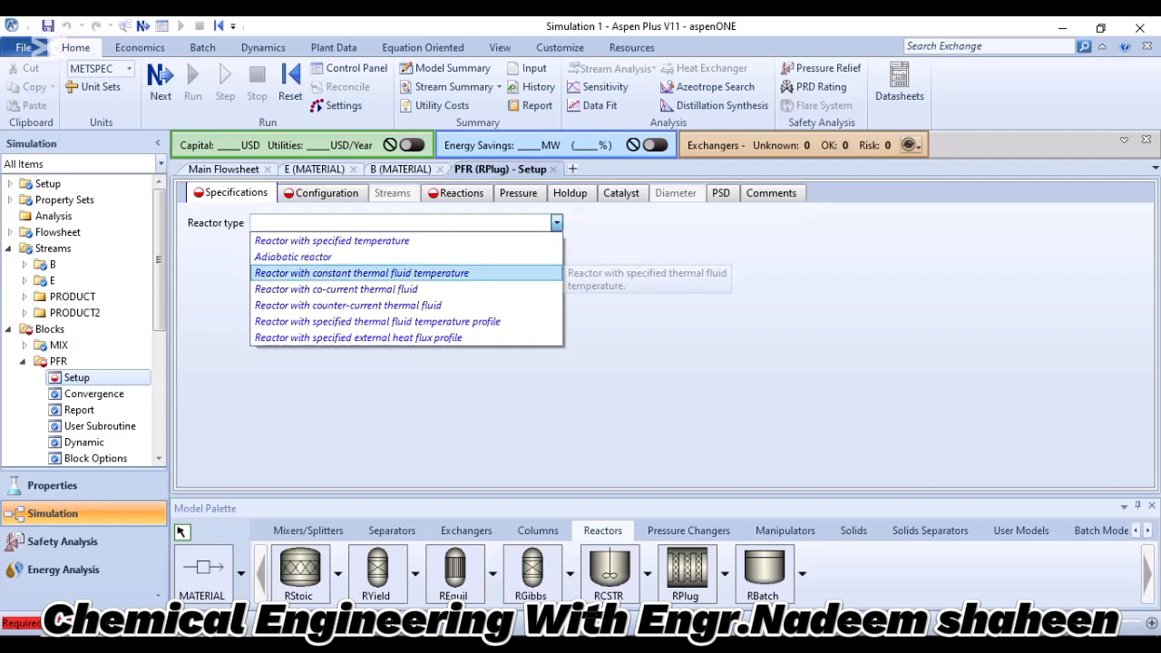
left_click(332, 240)
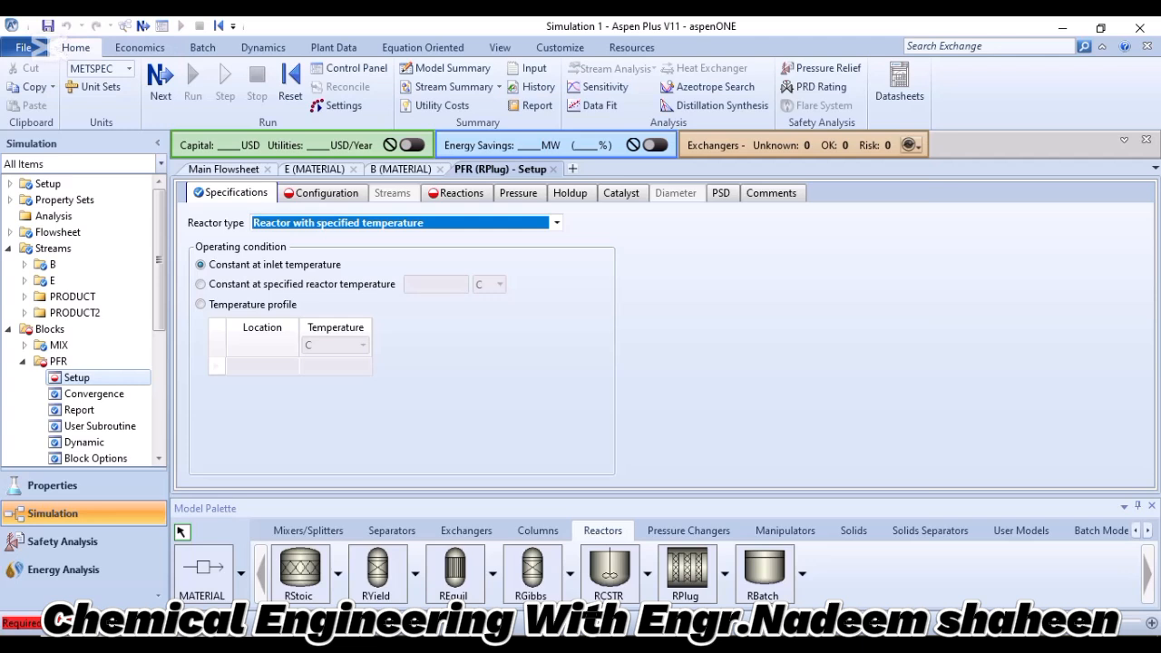
left_click(200, 284)
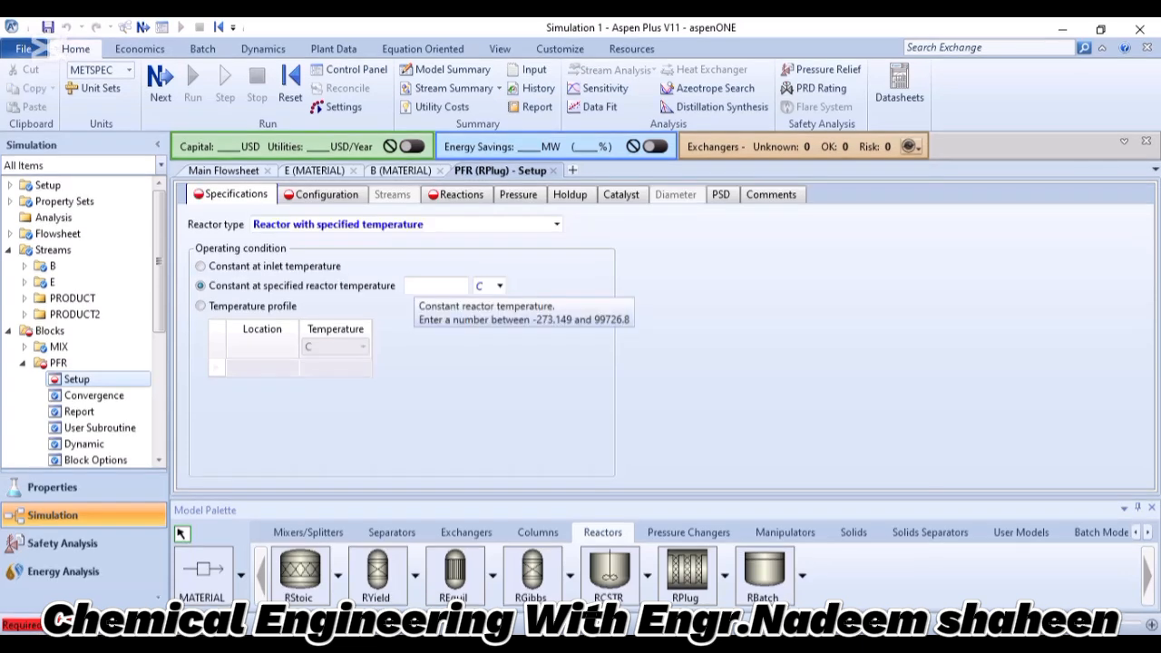
left_click(419, 286)
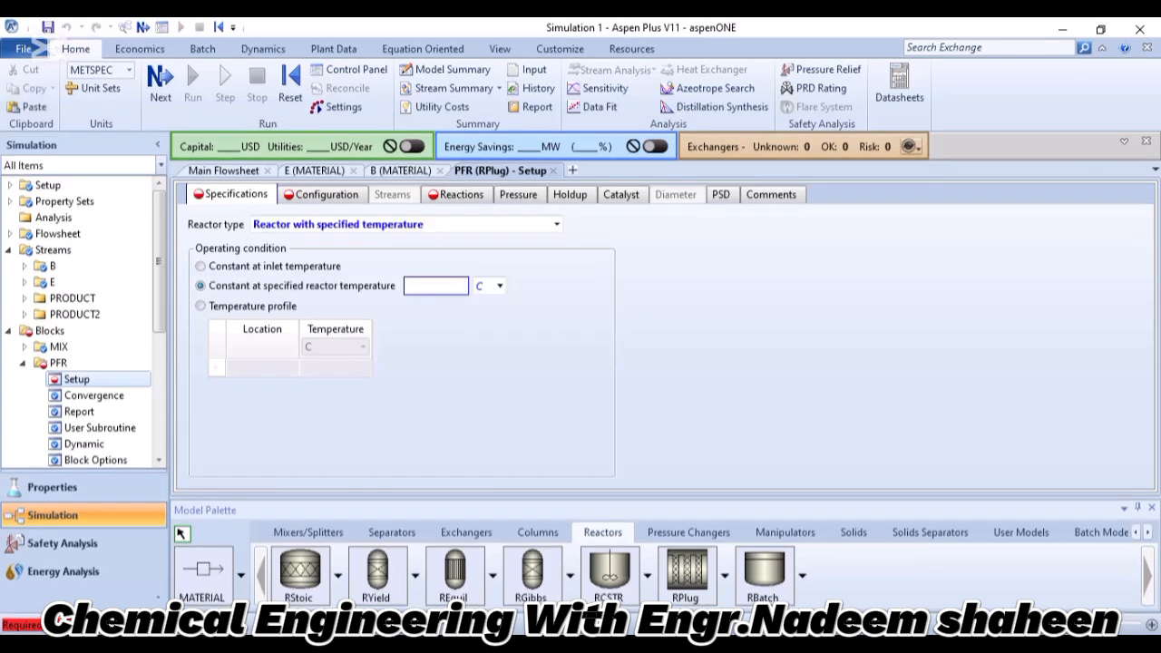
type("400")
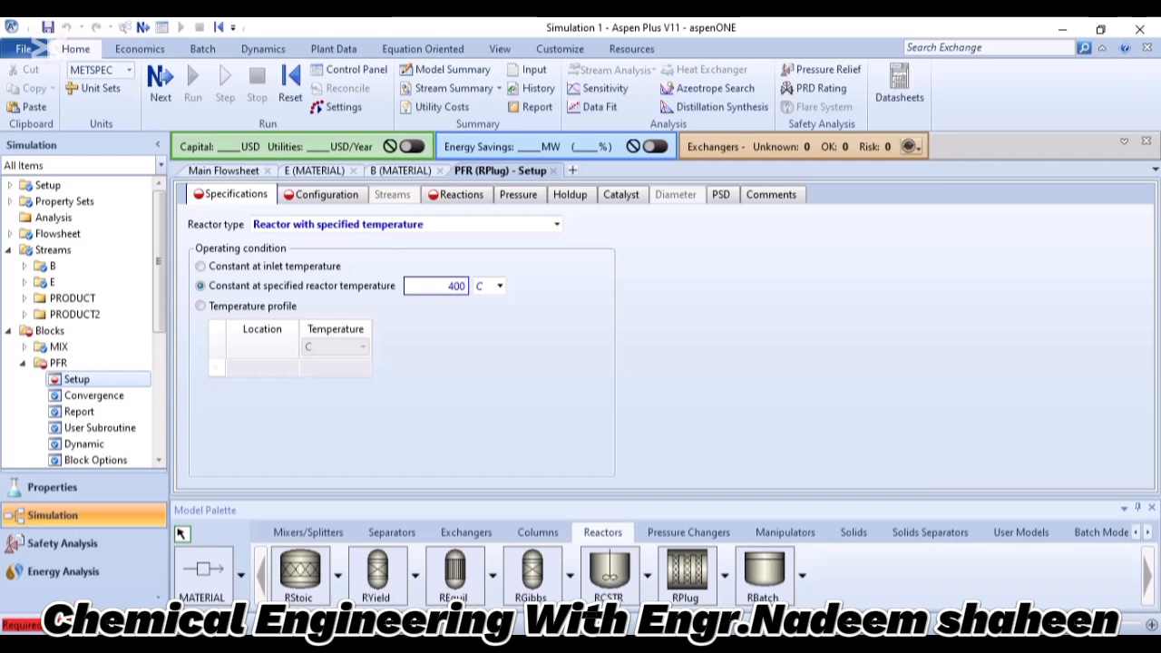
Check the PFR data in Lecture.pdf, and set the reactor's length to 8 meter and diameter to 1.6 meter.
key("alt+Tab")
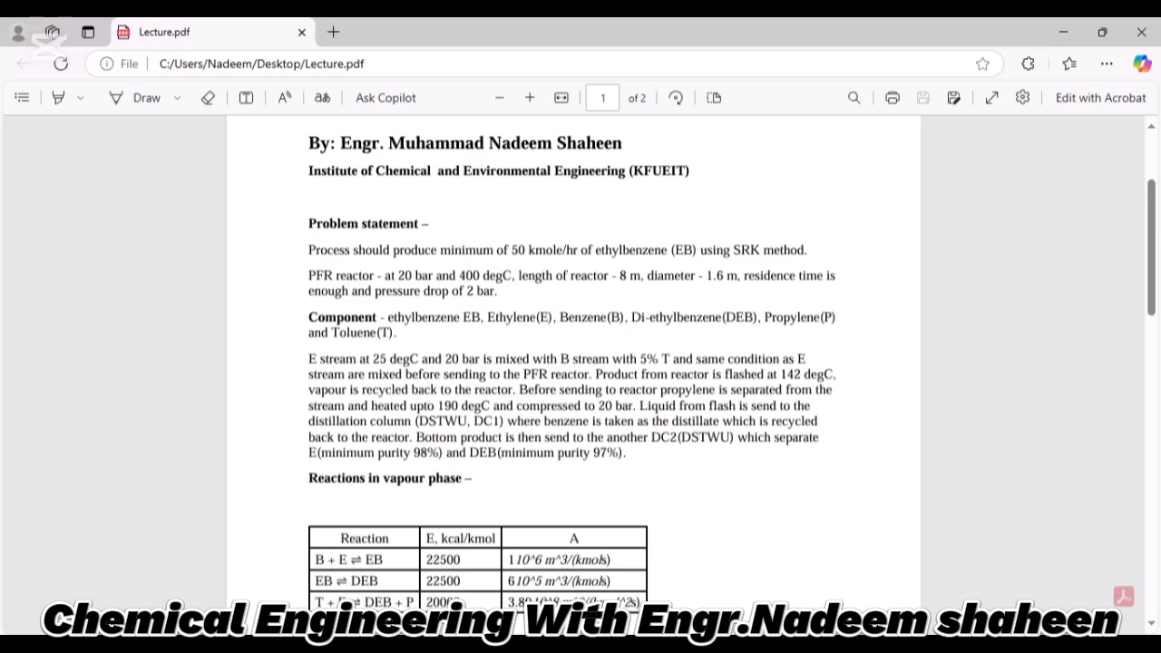
left_click_drag(377, 275, 512, 276)
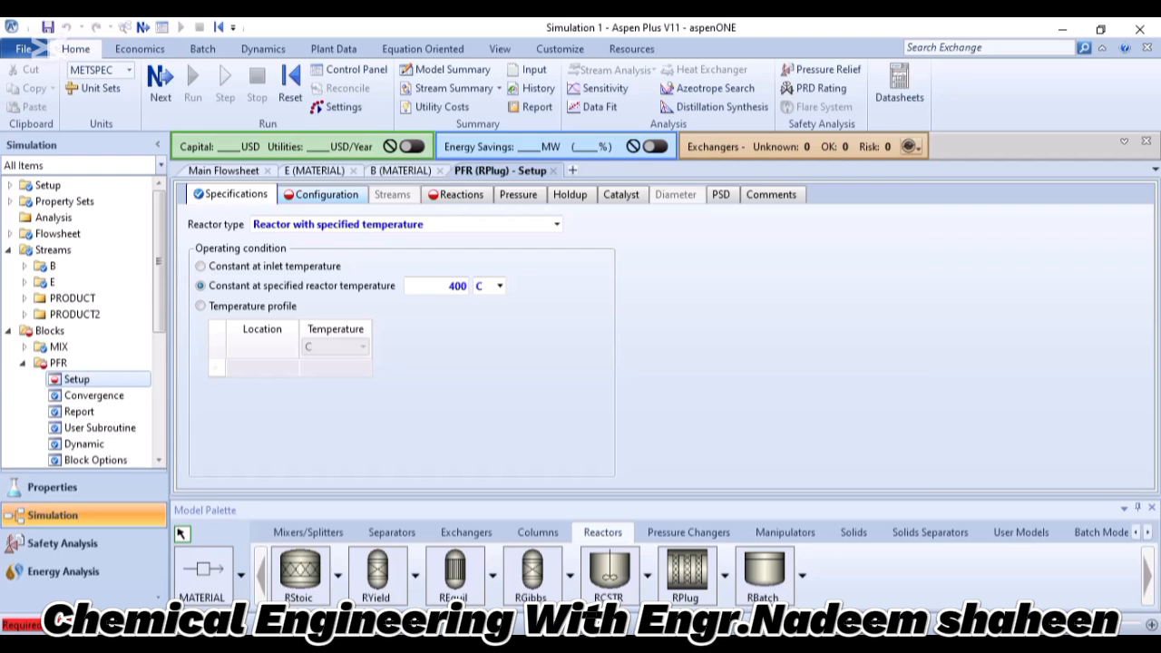
left_click(326, 195)
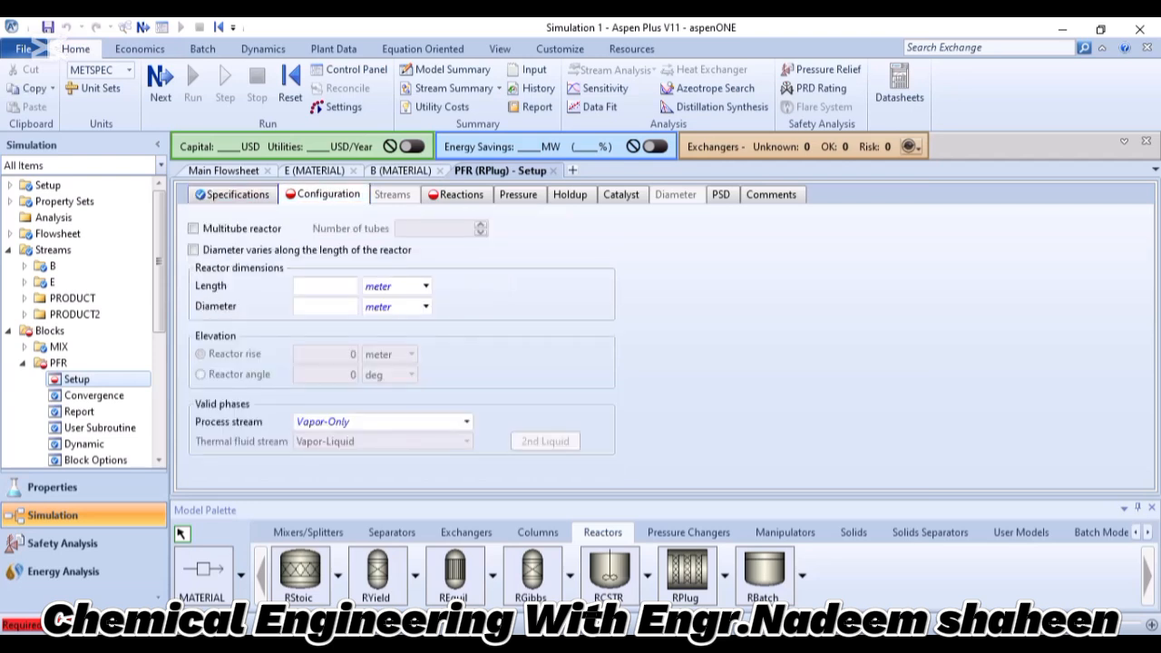
left_click(325, 287)
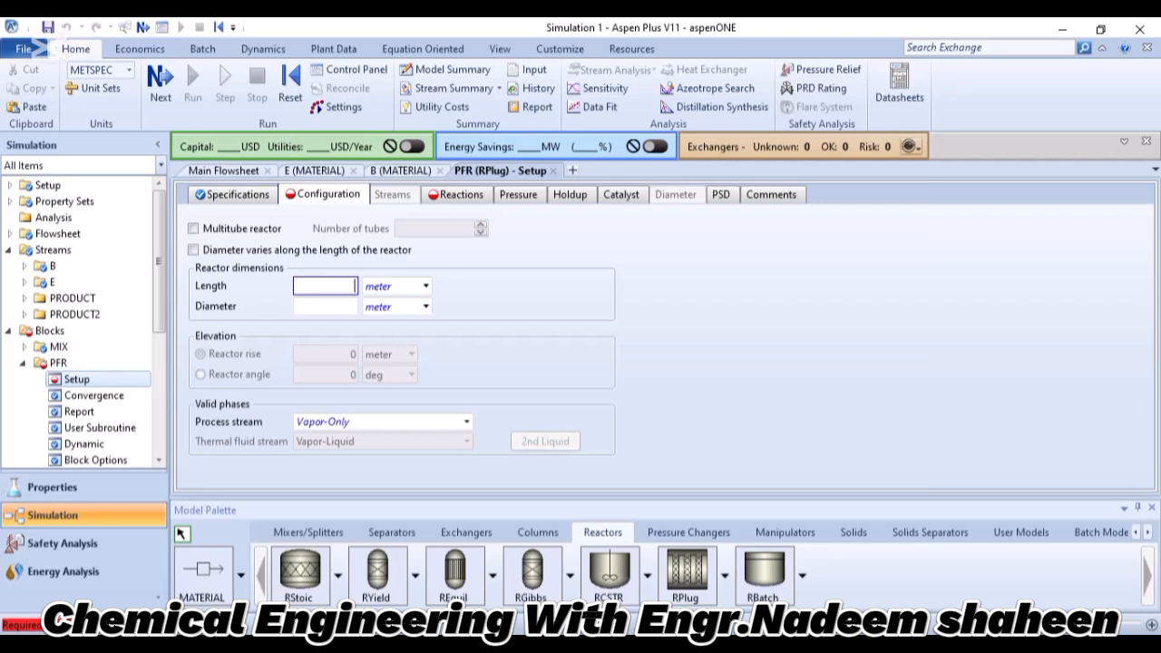
type("8")
key("Return")
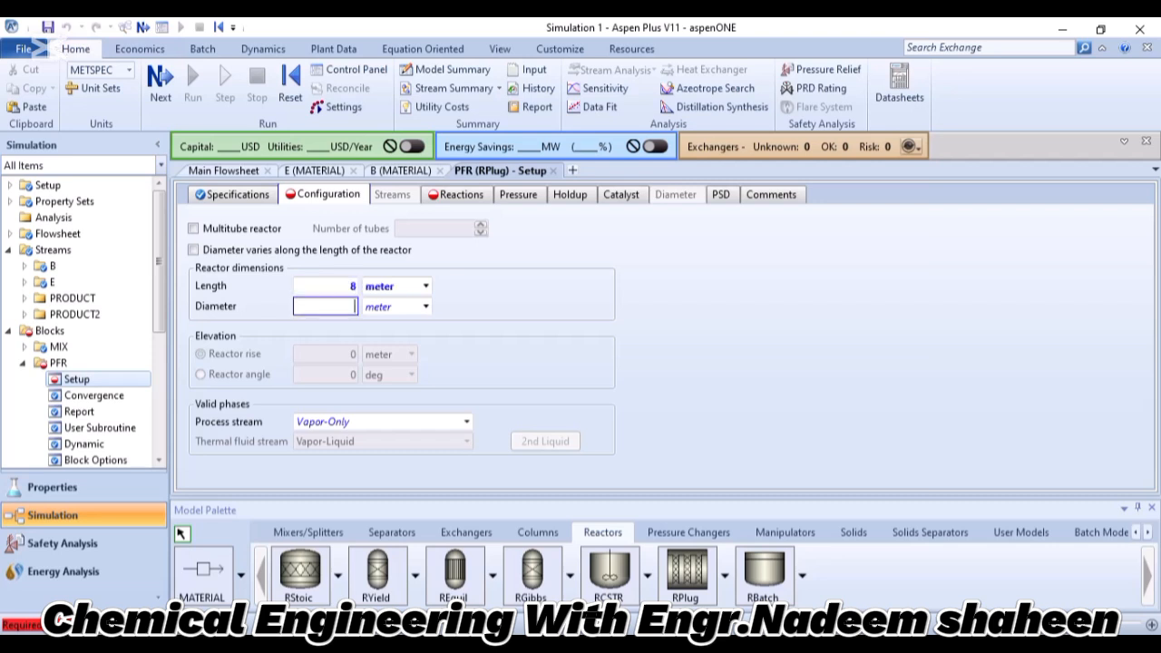
type("1.6")
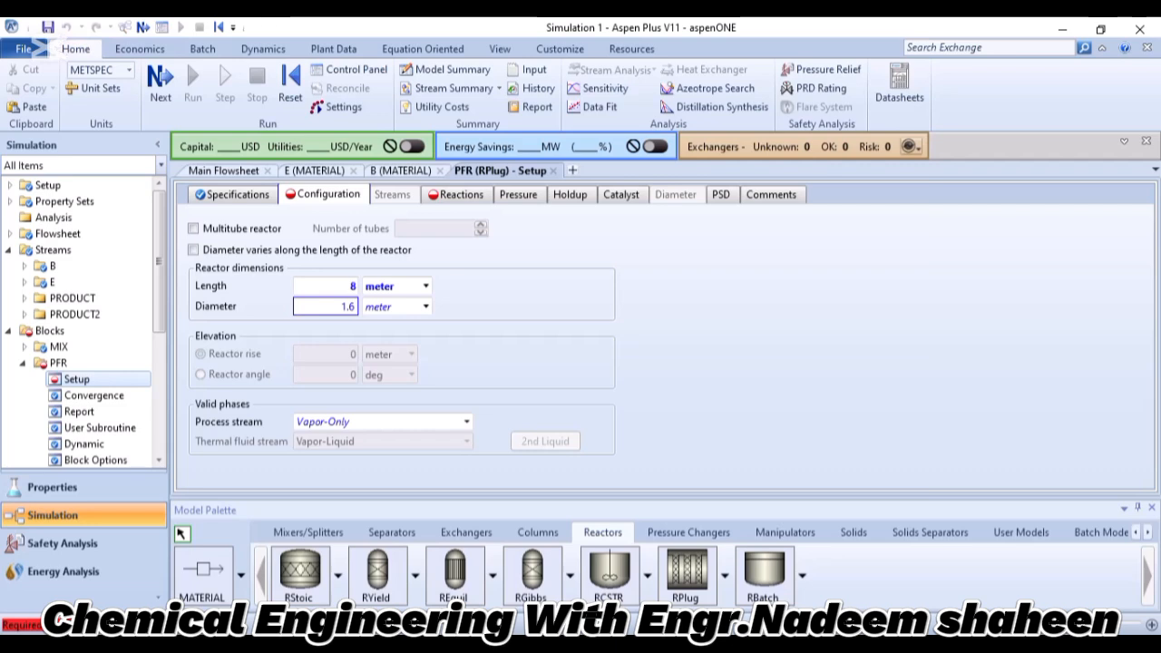
key("Return")
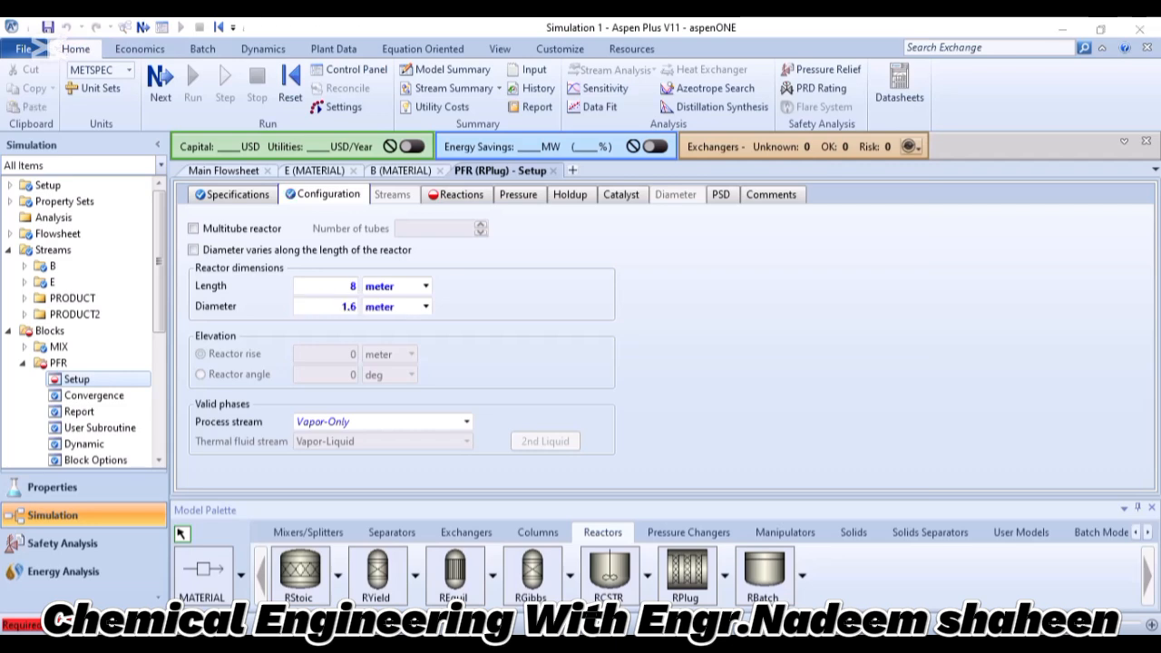
Switch to Lecture.pdf and review the PFR reactor line of the problem statement before returning to Aspen Plus.
key("alt+Tab")
left_click(396, 311)
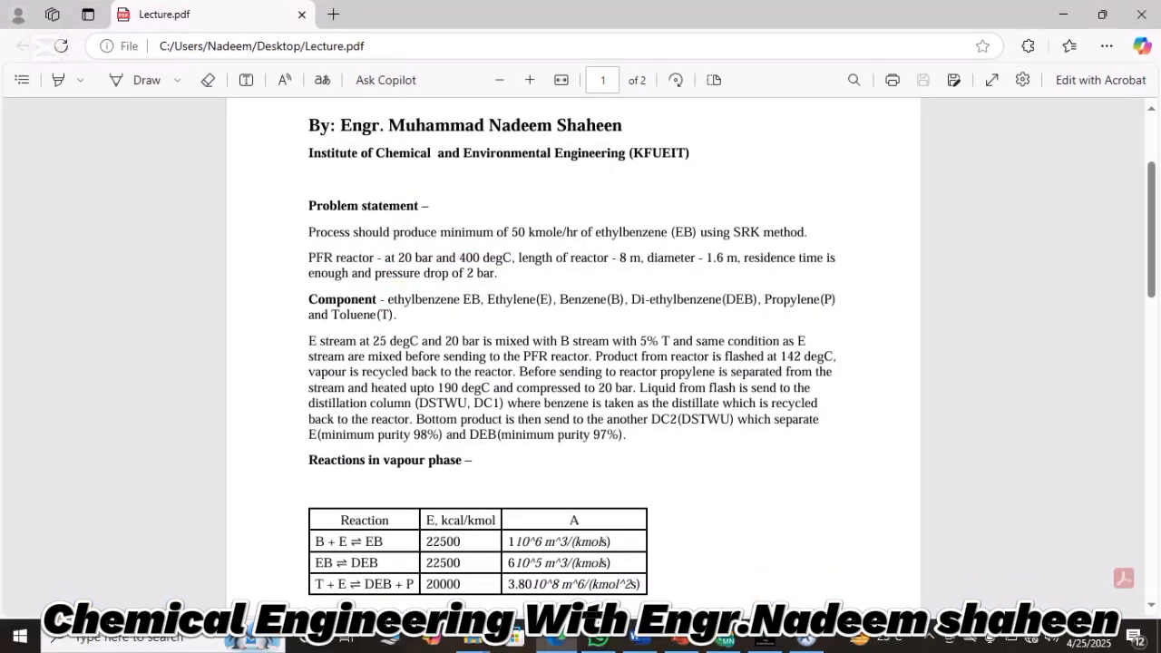
left_click_drag(397, 258, 806, 259)
key("alt+Tab")
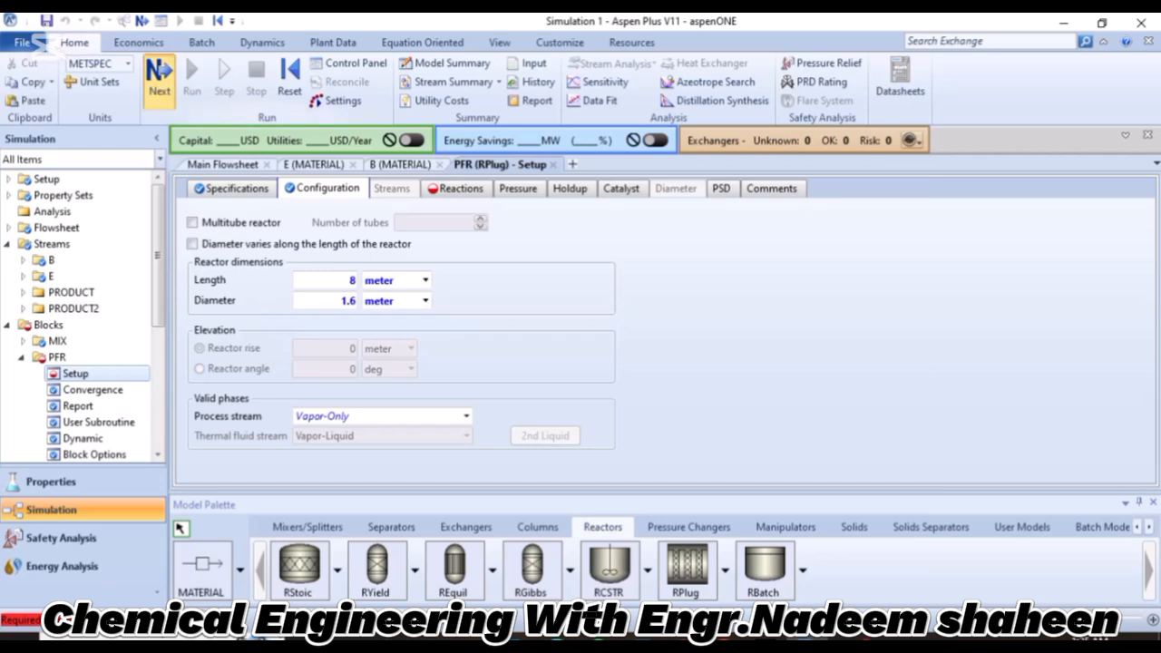
Create a reaction set with the ID R-1 and the type POWERLAW under Reactions.
left_click(159, 77)
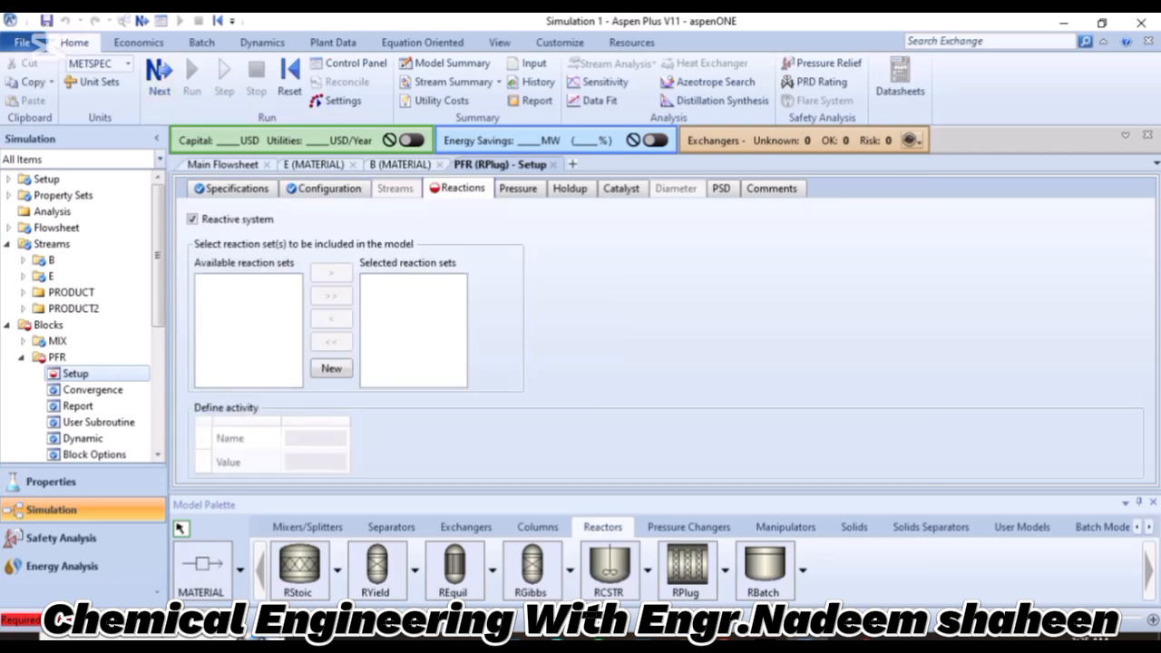
scroll(82, 315, "down", 4)
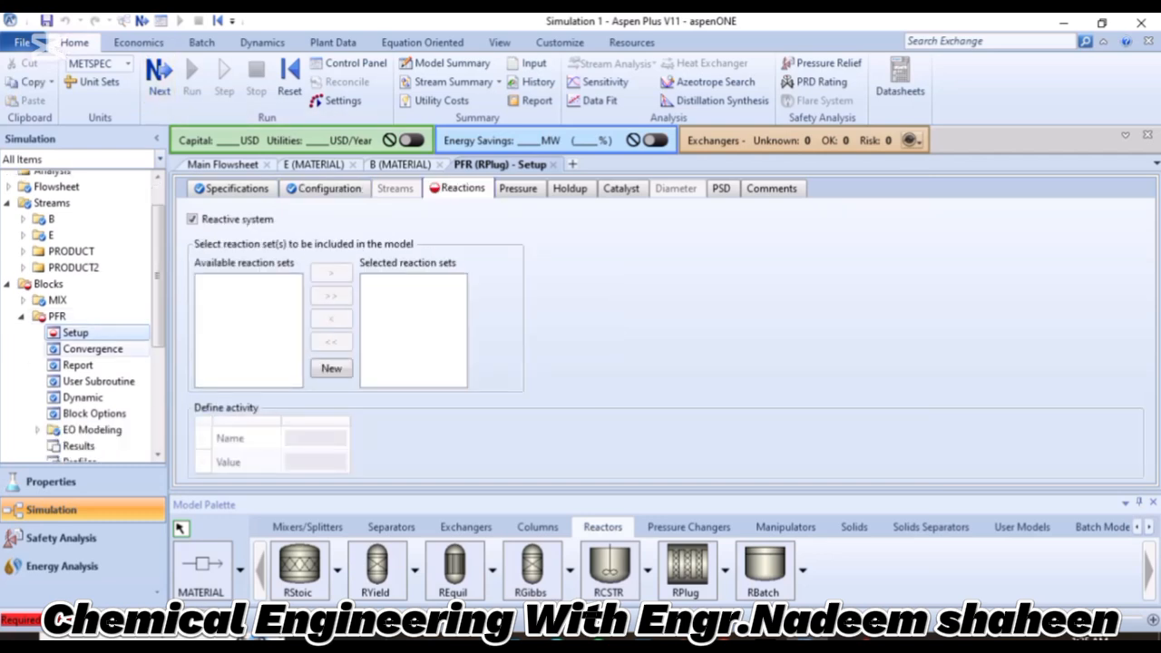
scroll(82, 323, "down", 1)
scroll(82, 326, "up", 1)
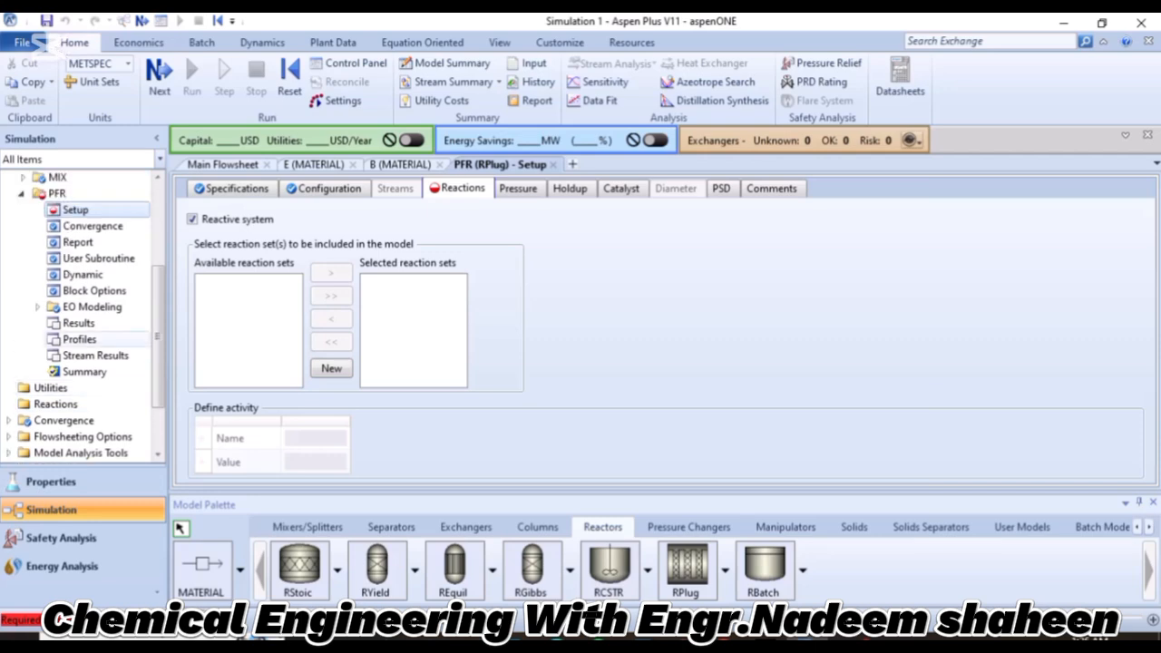
scroll(82, 241, "down", 2)
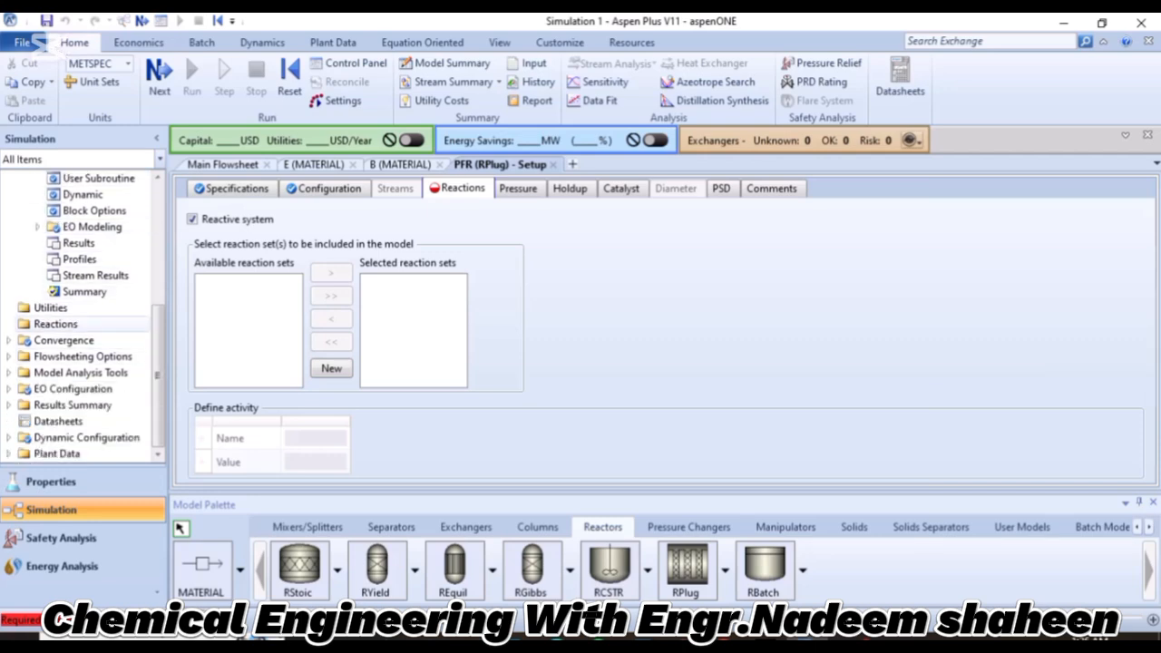
left_click(55, 324)
left_click(227, 205)
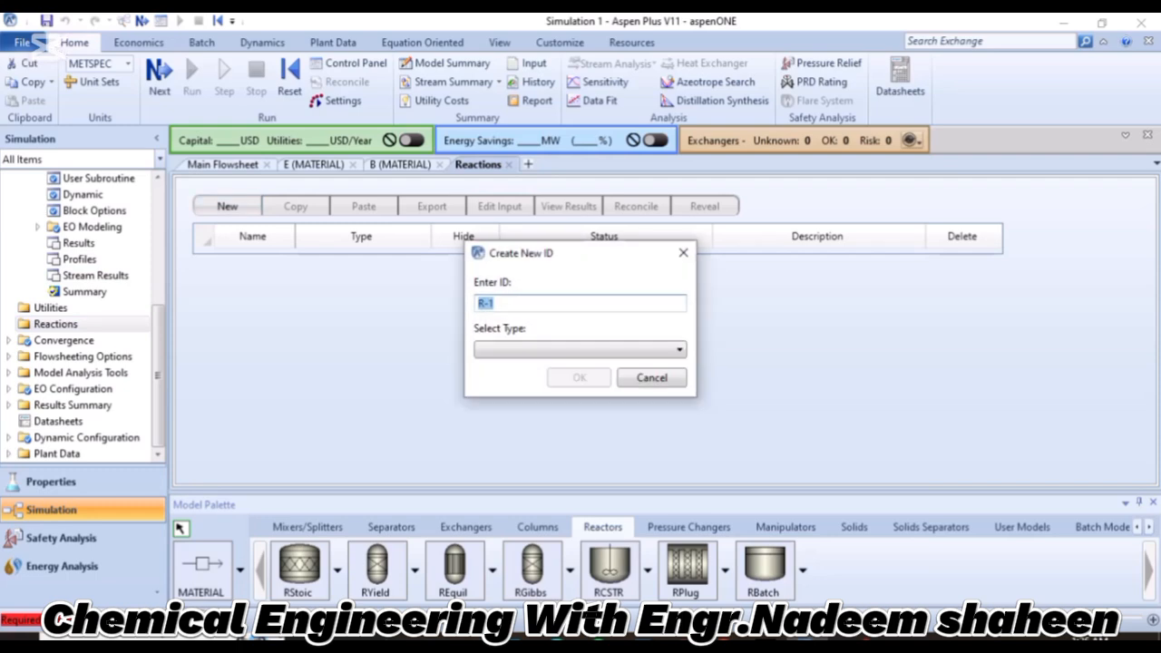
left_click(678, 350)
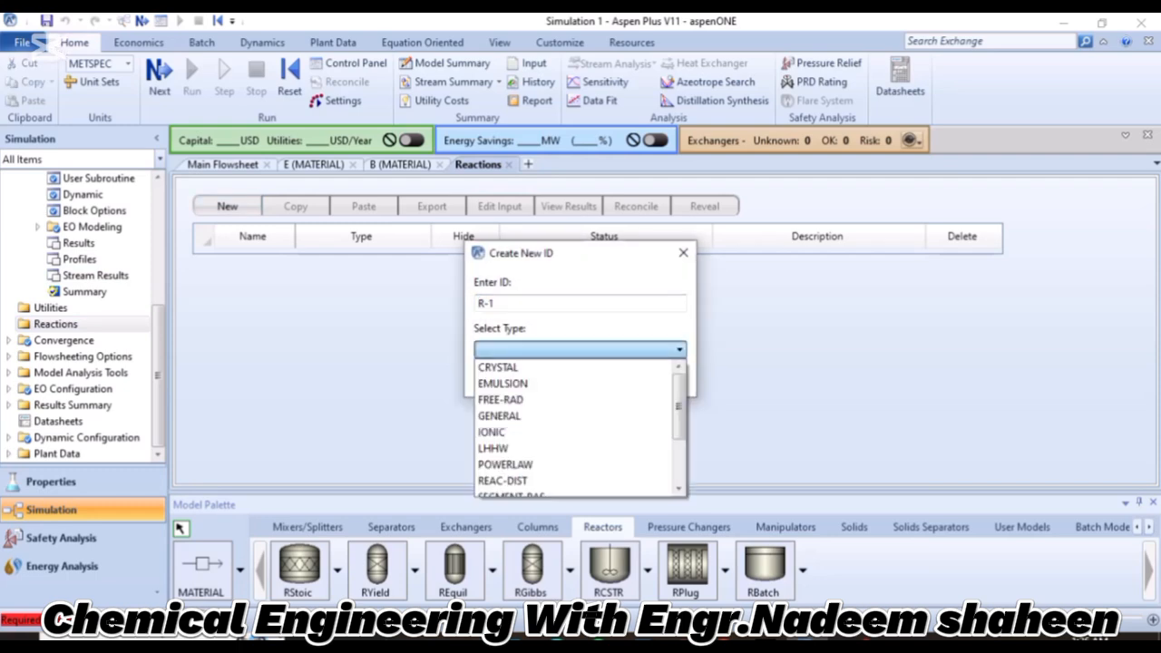
scroll(544, 448, "down", 1)
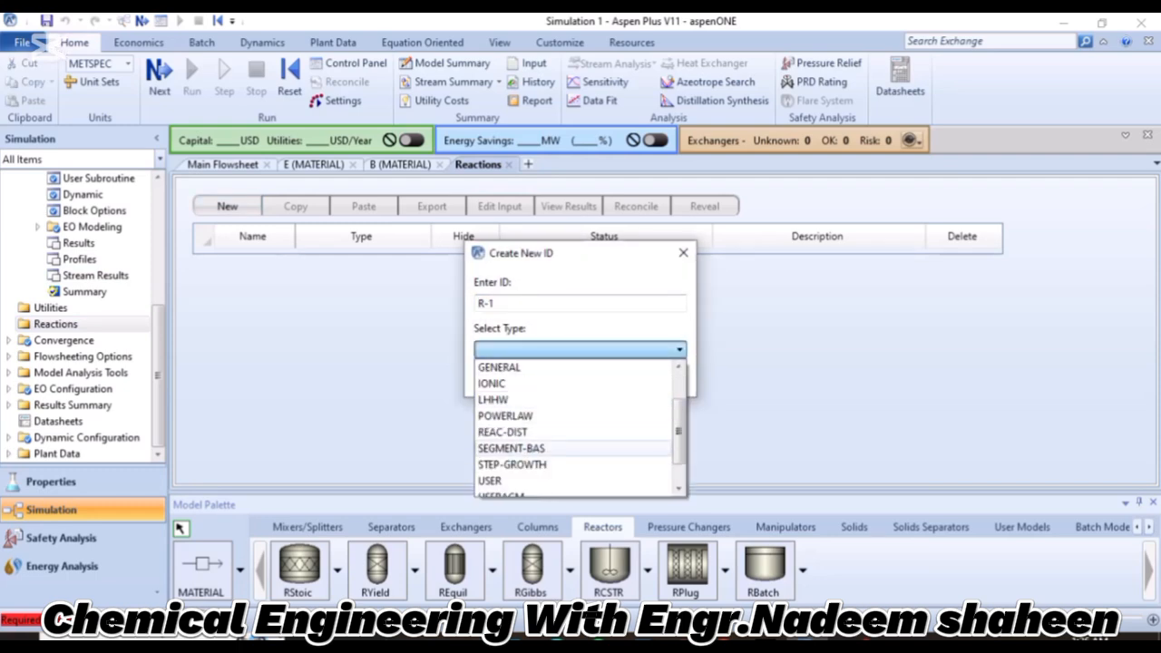
left_click(505, 415)
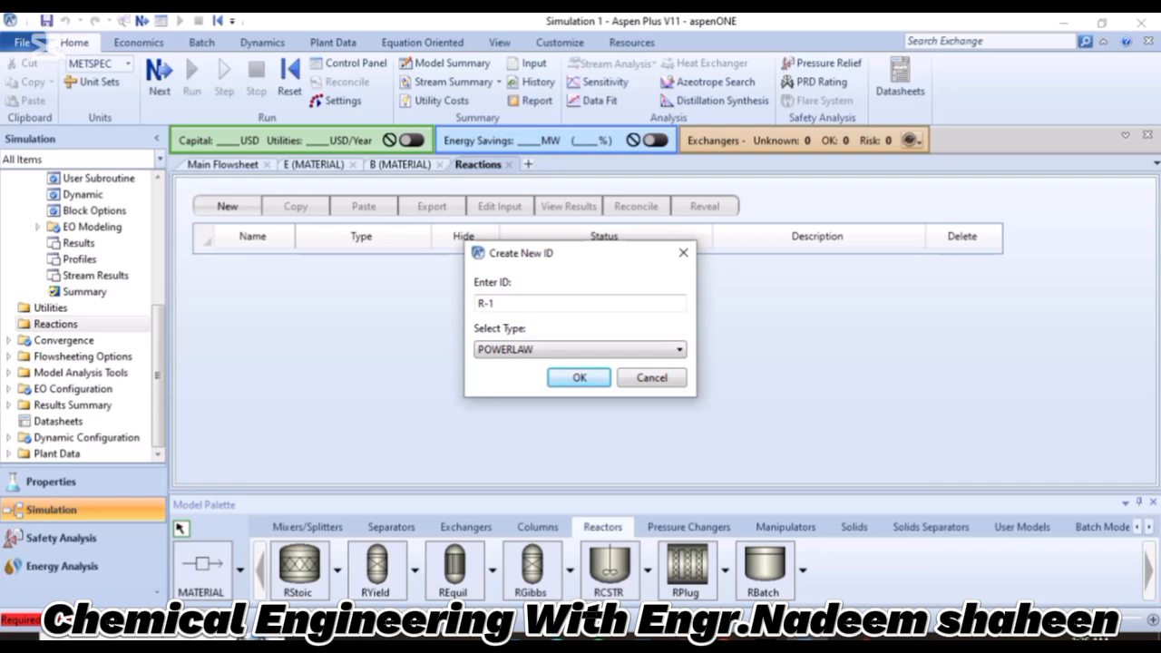
key("Return")
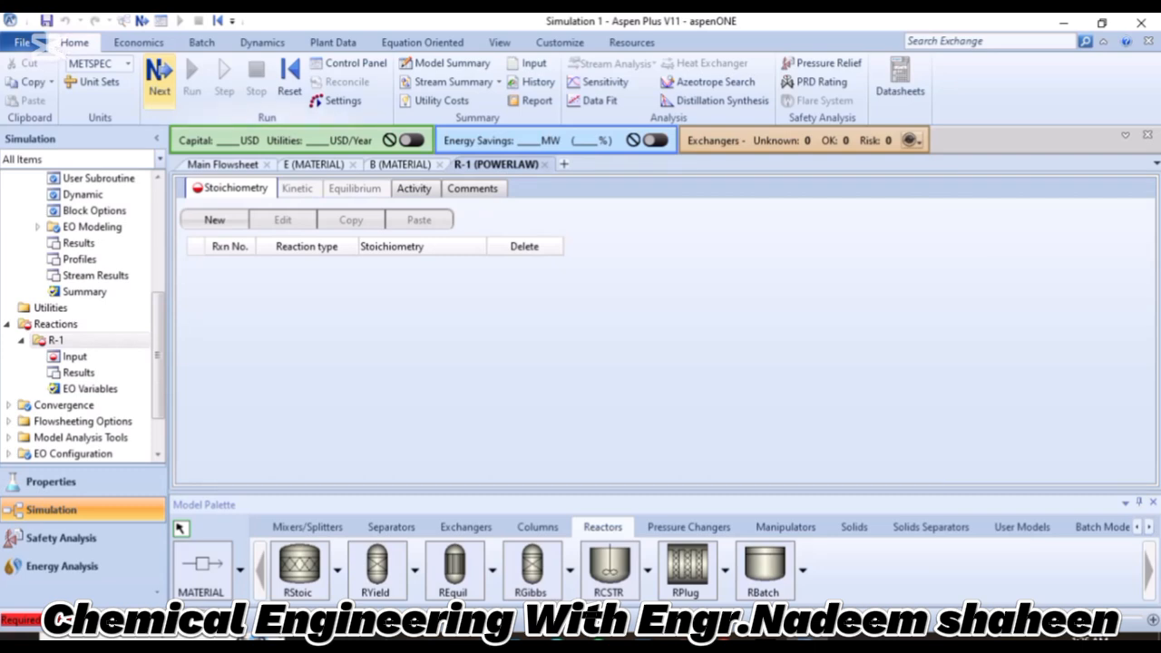
Add a first kinetic reaction to set R-1 with B and E as its reactants.
left_click(214, 219)
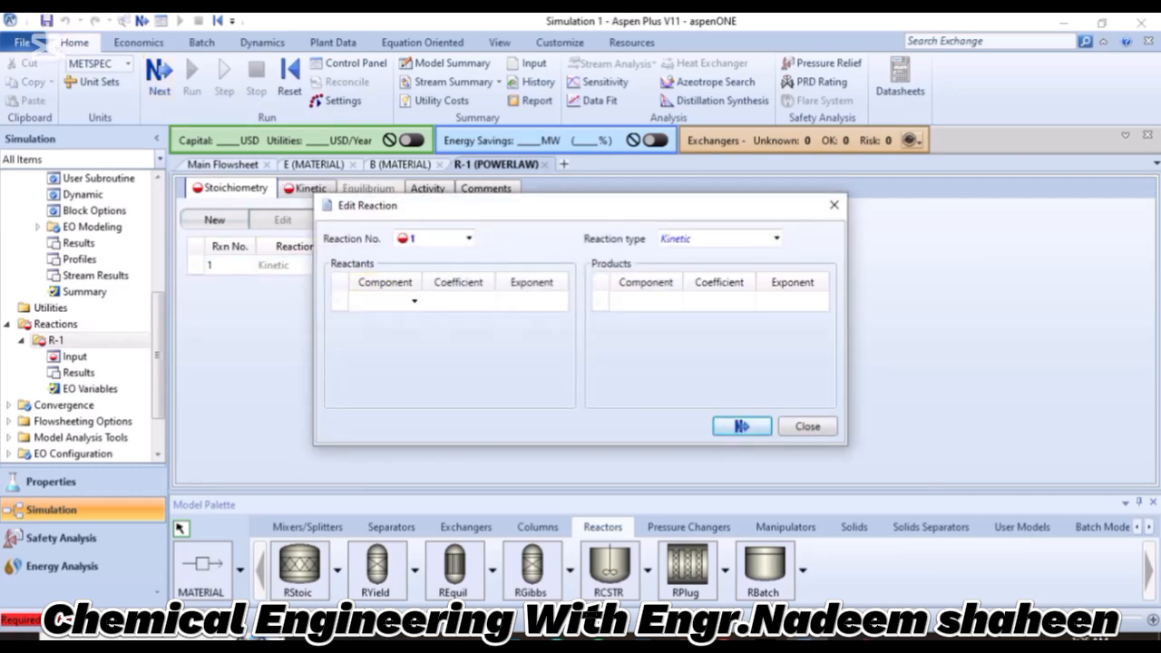
left_click(384, 301)
left_click(415, 301)
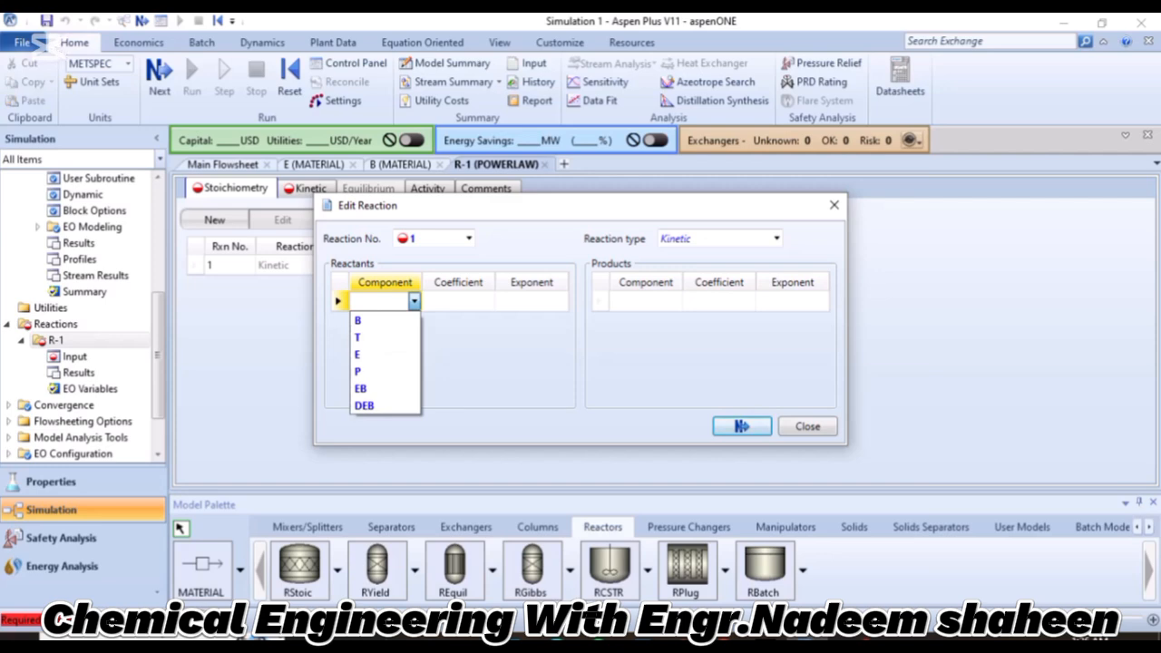
left_click(357, 321)
left_click(384, 321)
left_click(415, 321)
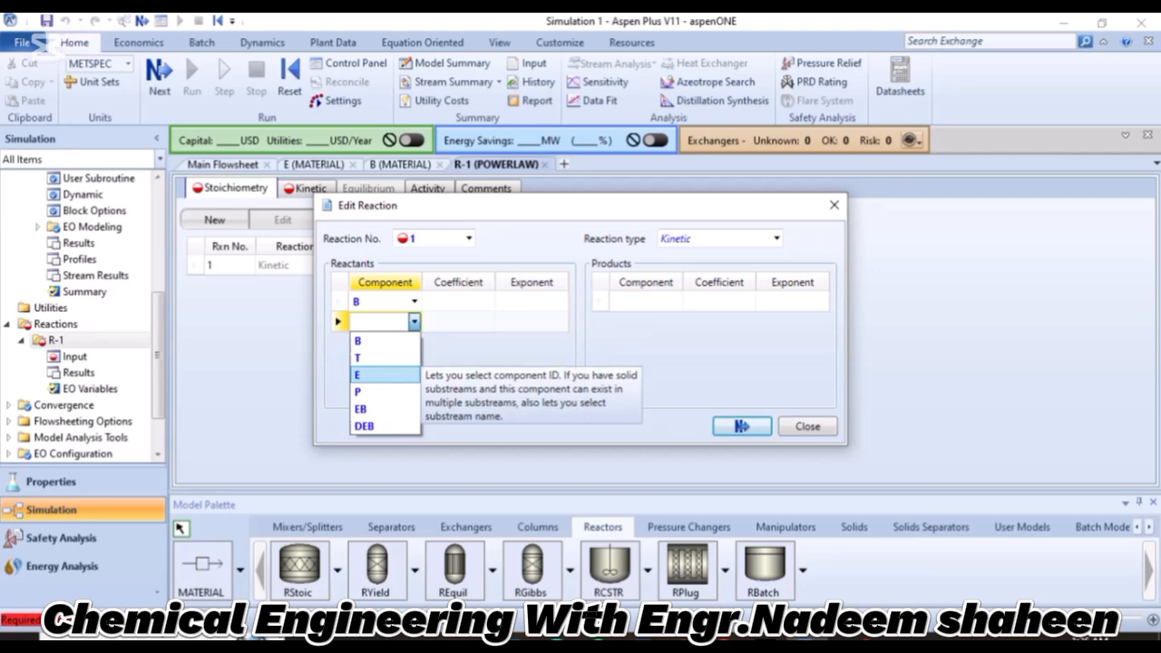
left_click(356, 375)
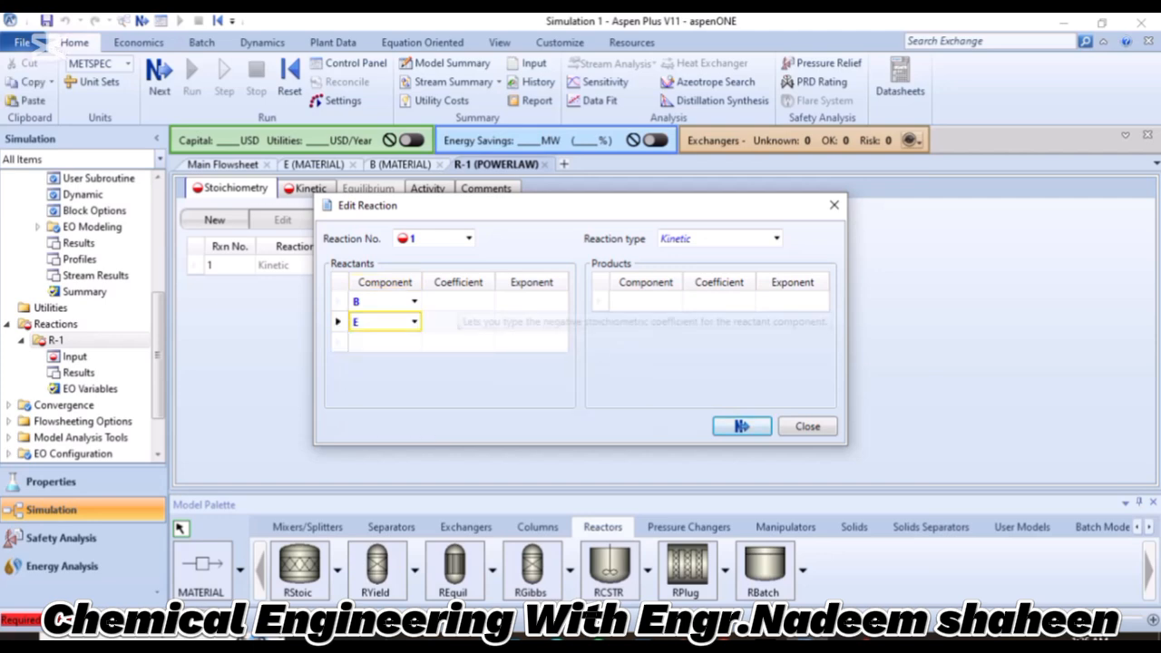
Set the coefficients of reactants B and E in reaction 1 to -1 and their exponents to 1.
left_click(458, 301)
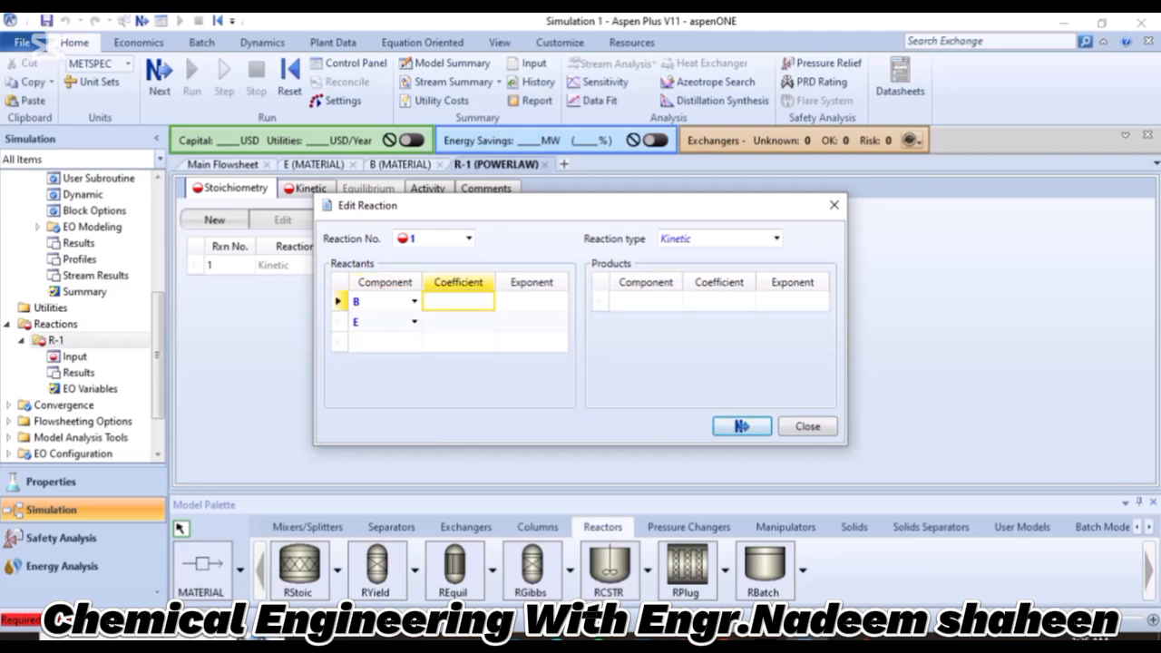
type("1")
key("Return")
type("1")
left_click(531, 301)
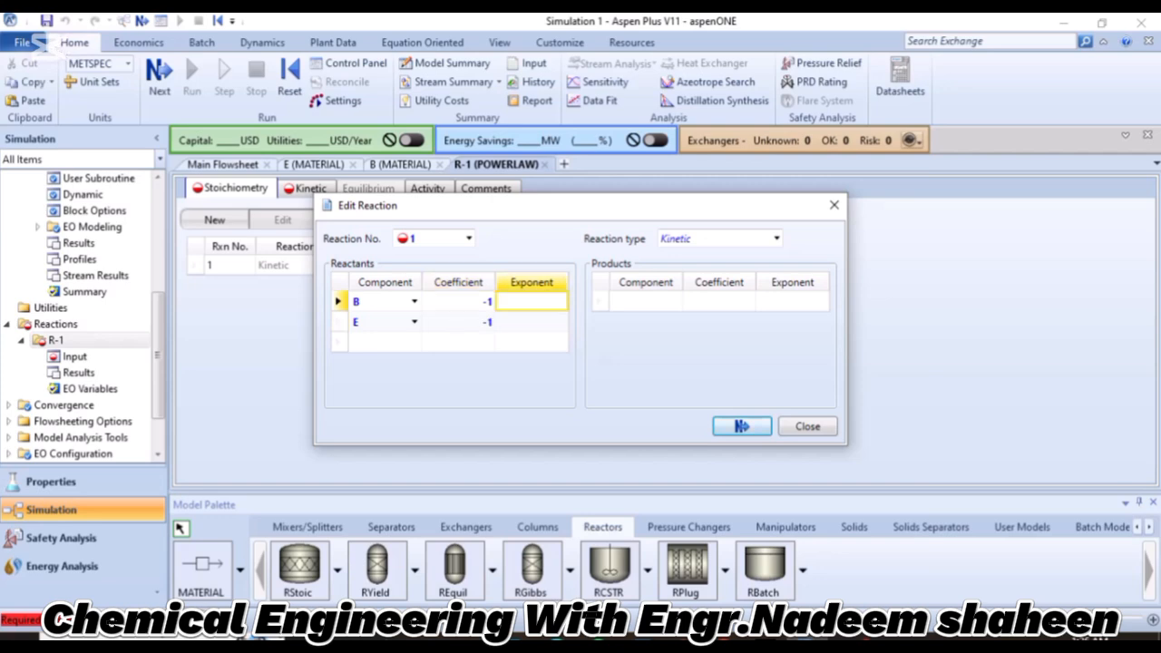
type("1")
key("Return")
type("1")
Choose EB as the product component of reaction 1.
left_click(646, 301)
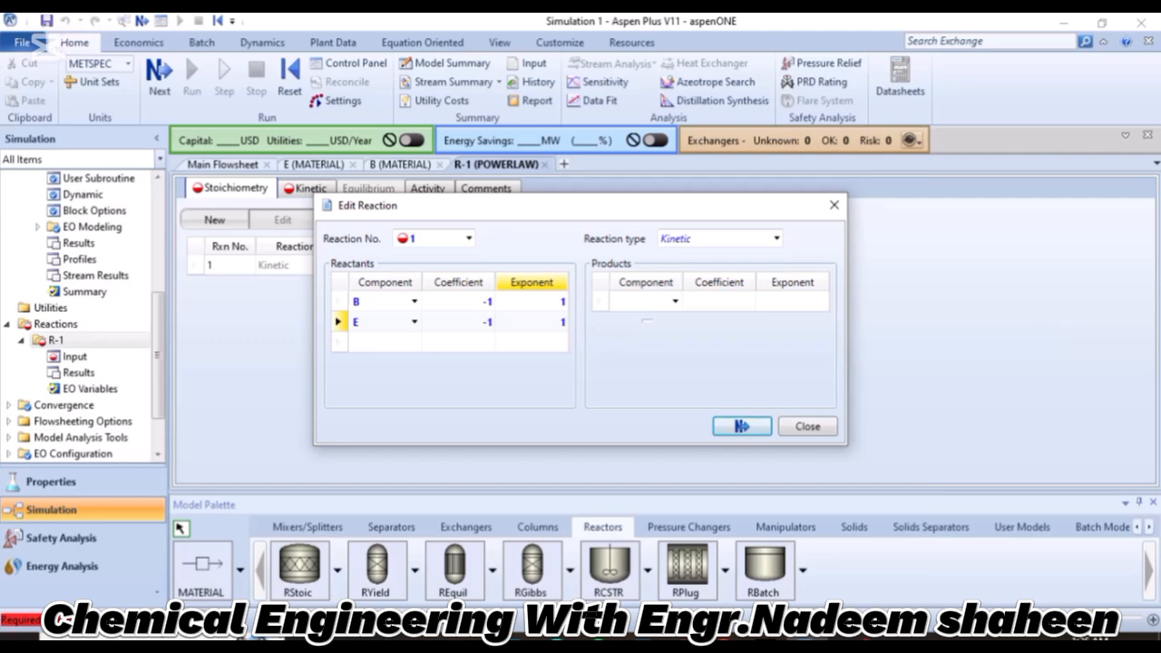
left_click(643, 302)
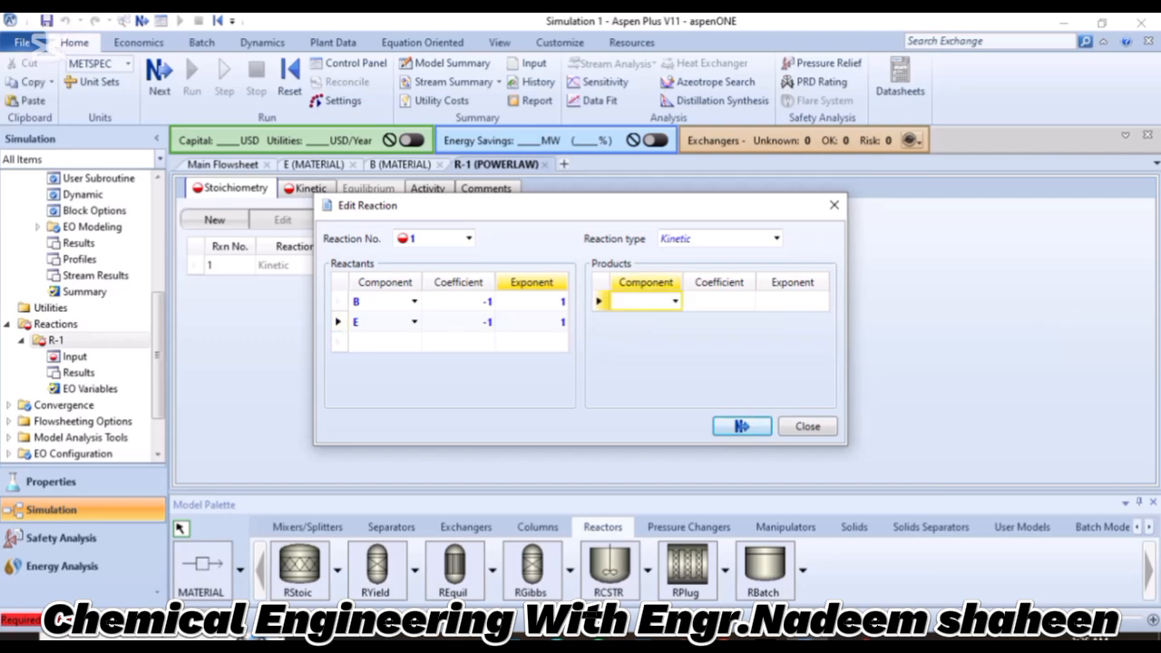
left_click(675, 301)
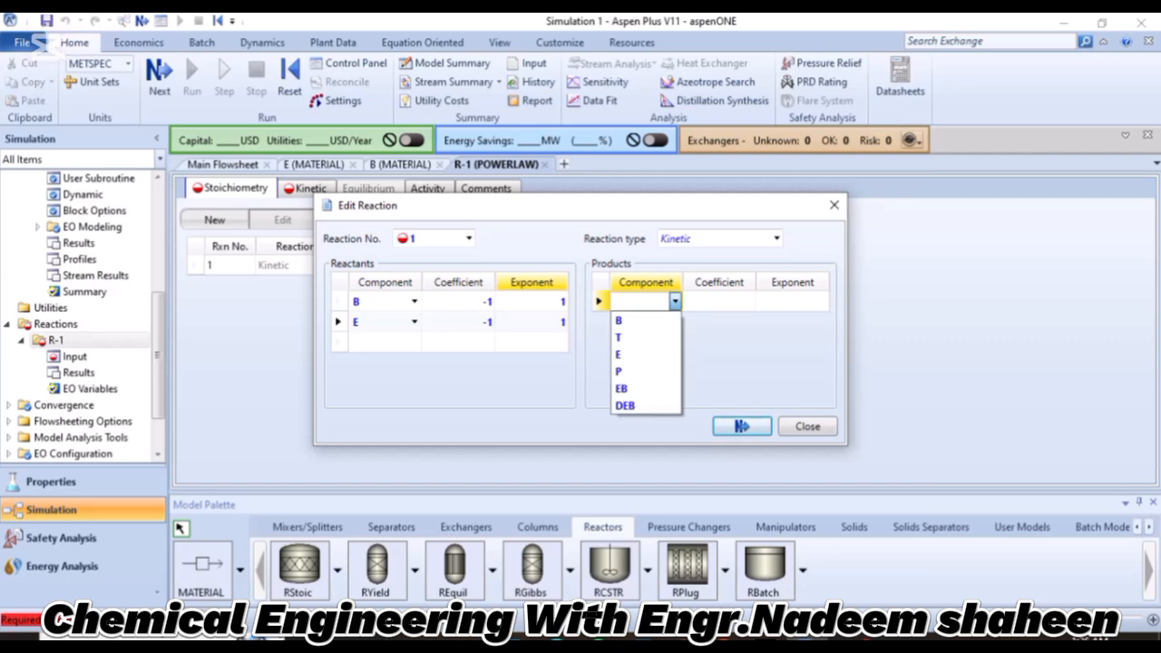
left_click(639, 387)
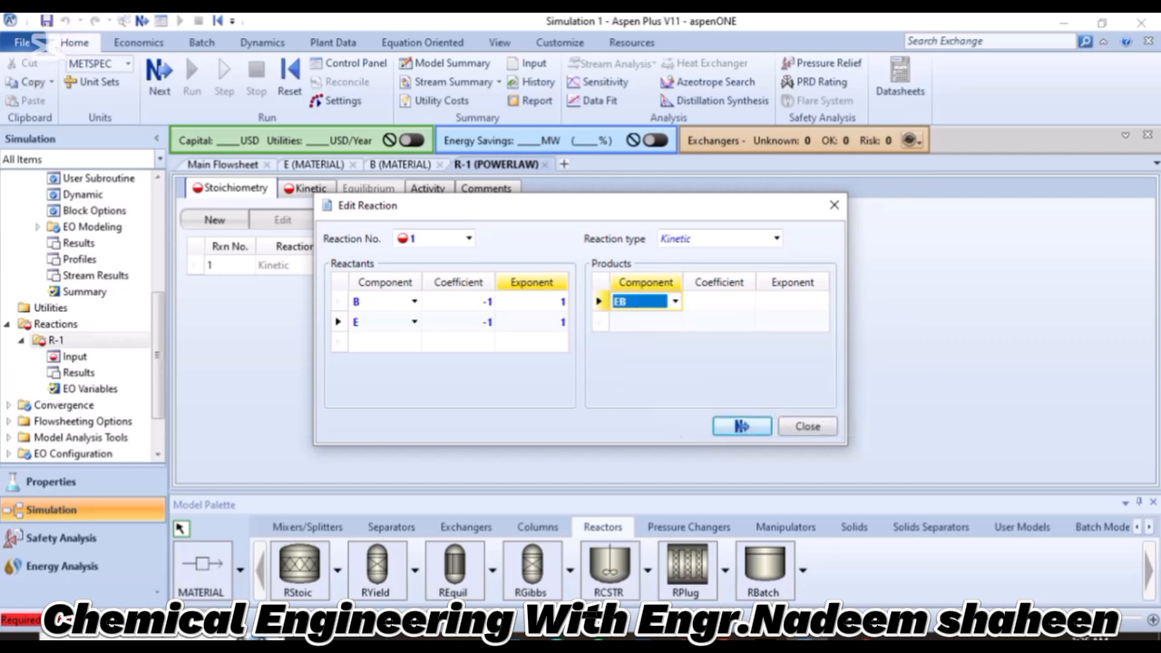
left_click(675, 321)
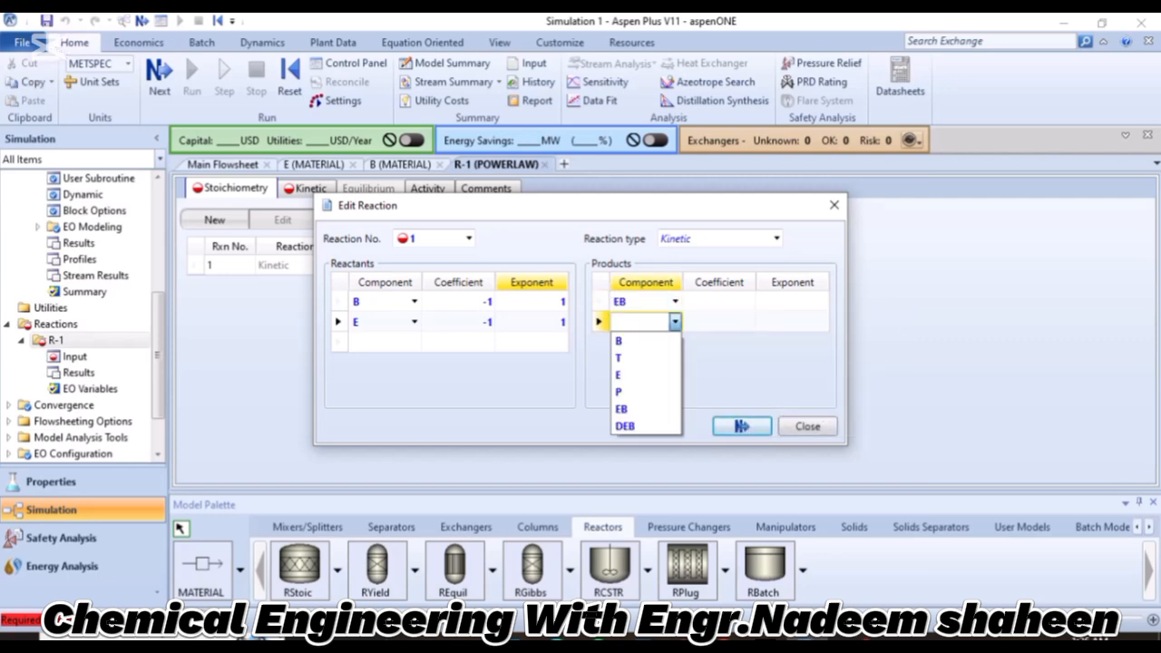
left_click(671, 373)
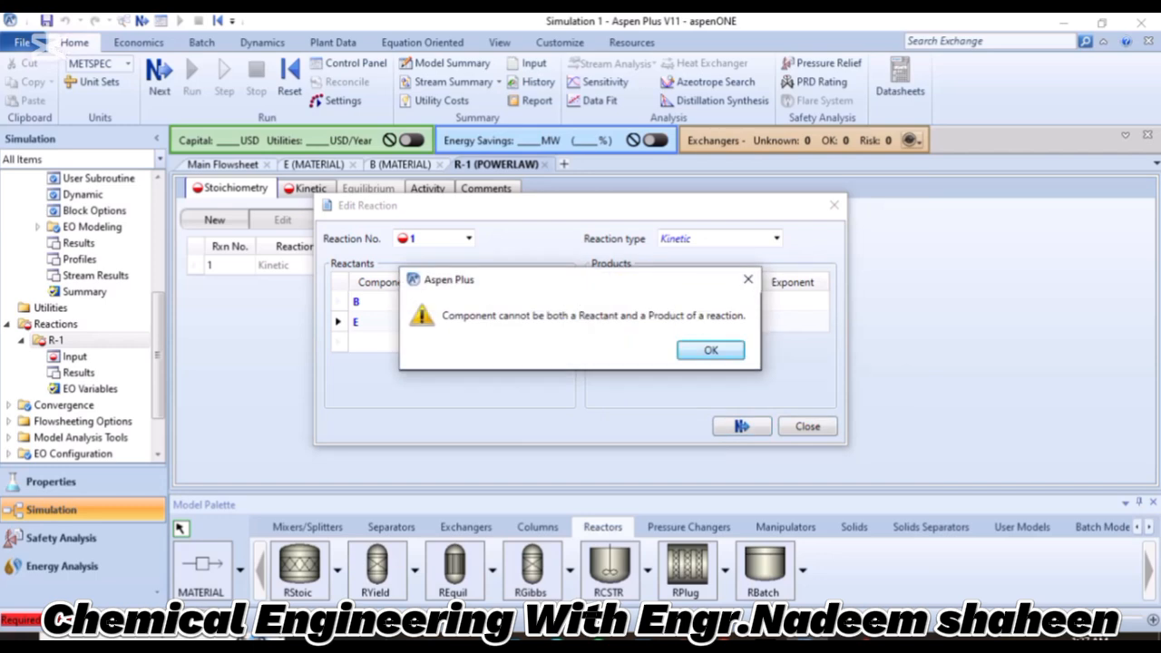
key("Return")
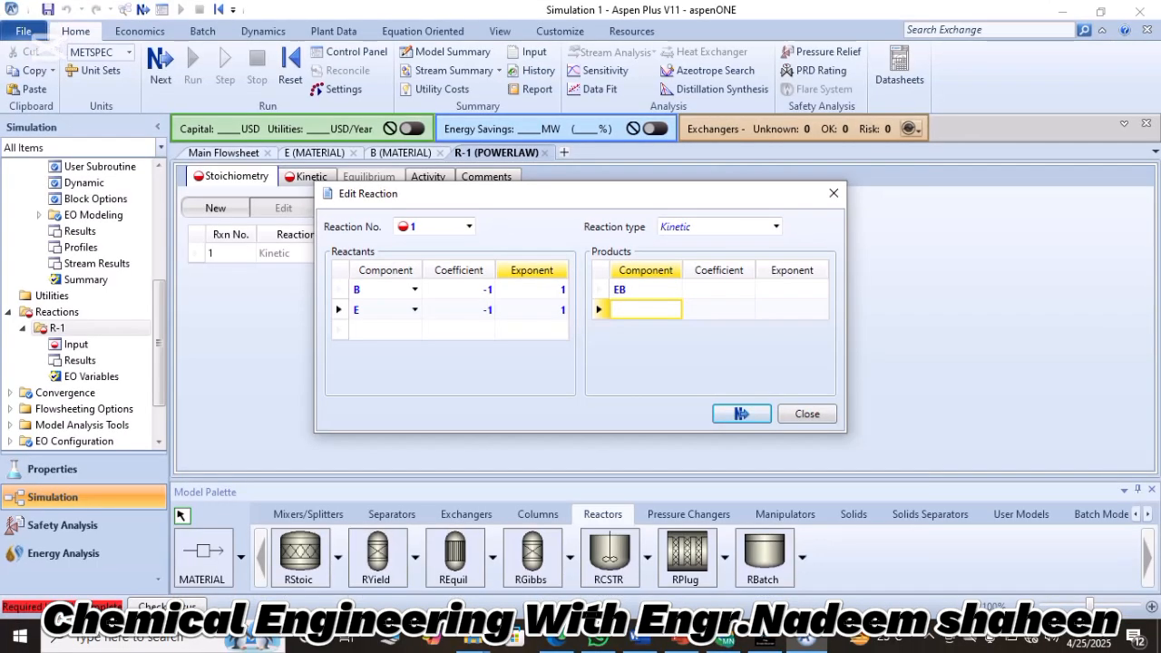
Give product EB a coefficient of 1 and an exponent of 0, and finish editing reaction 1.
left_click(718, 301)
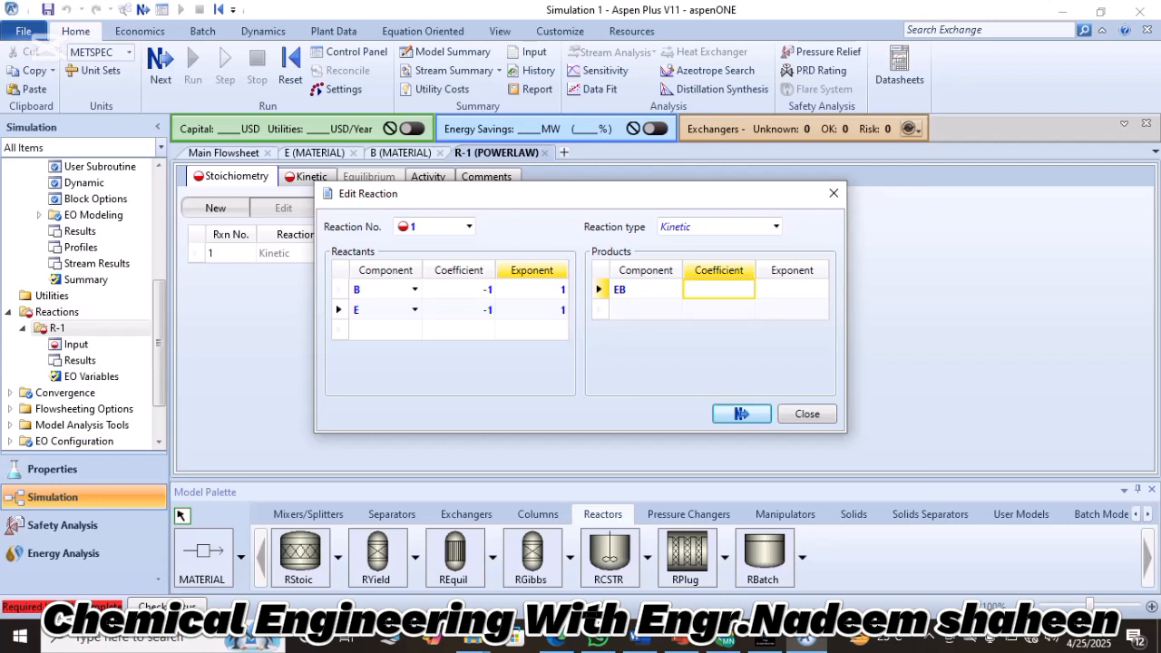
type("1")
key("Tab")
type("0")
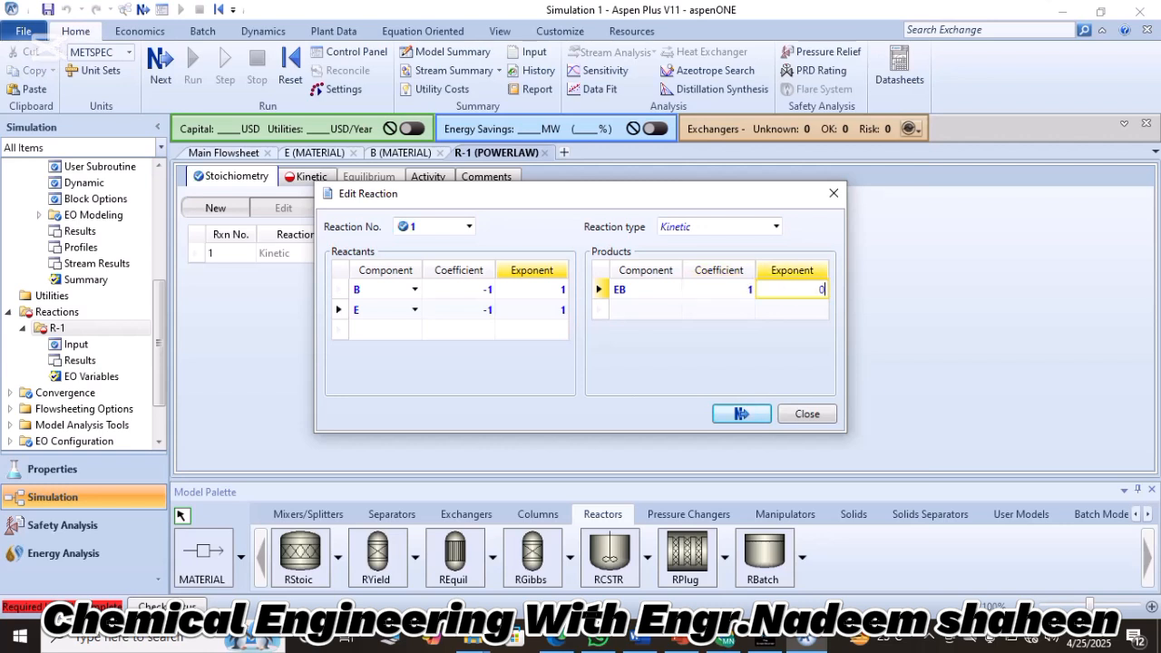
left_click(741, 413)
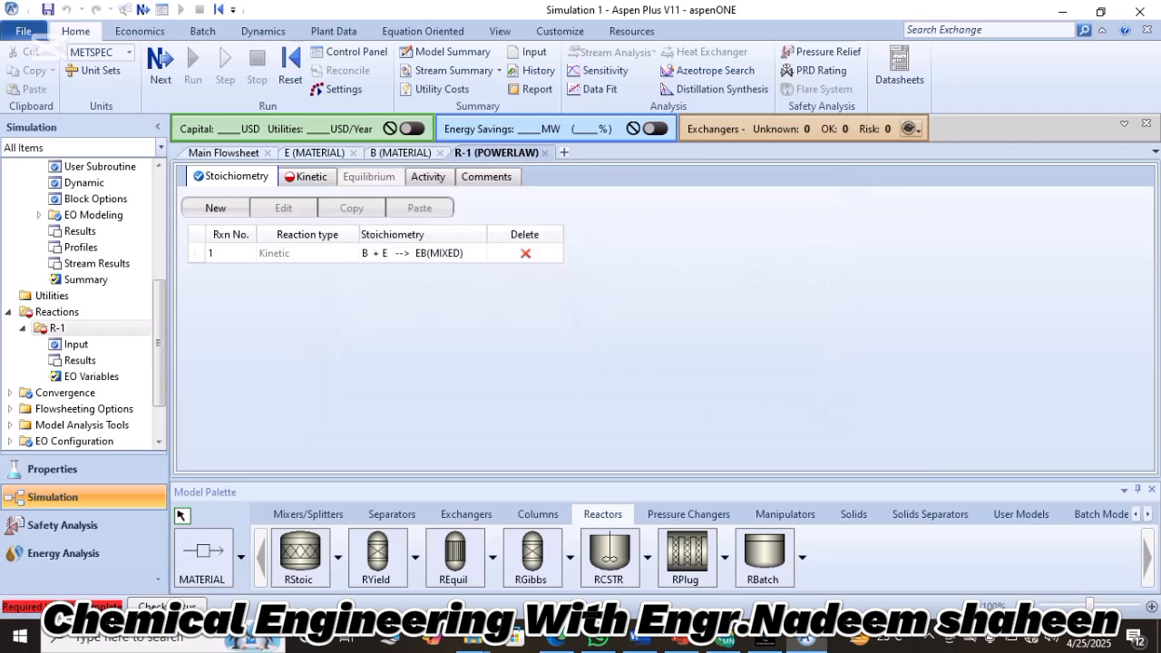
Add a second kinetic reaction to set R-1 with EB and E as reactants and DEB as product.
left_click(215, 207)
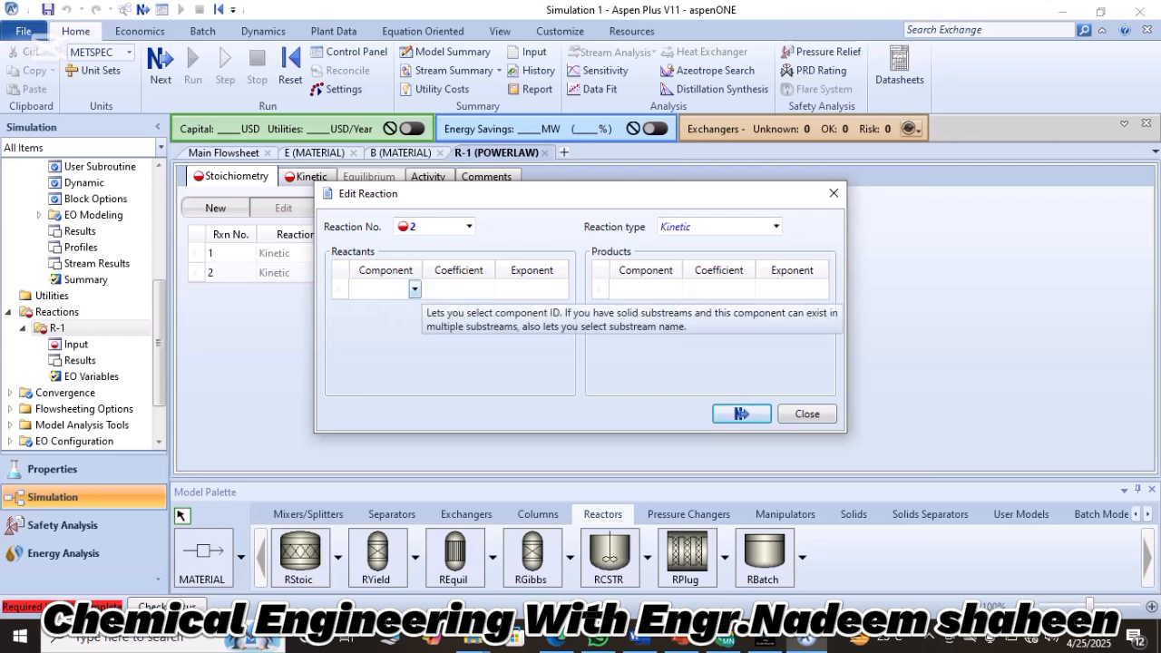
left_click(414, 289)
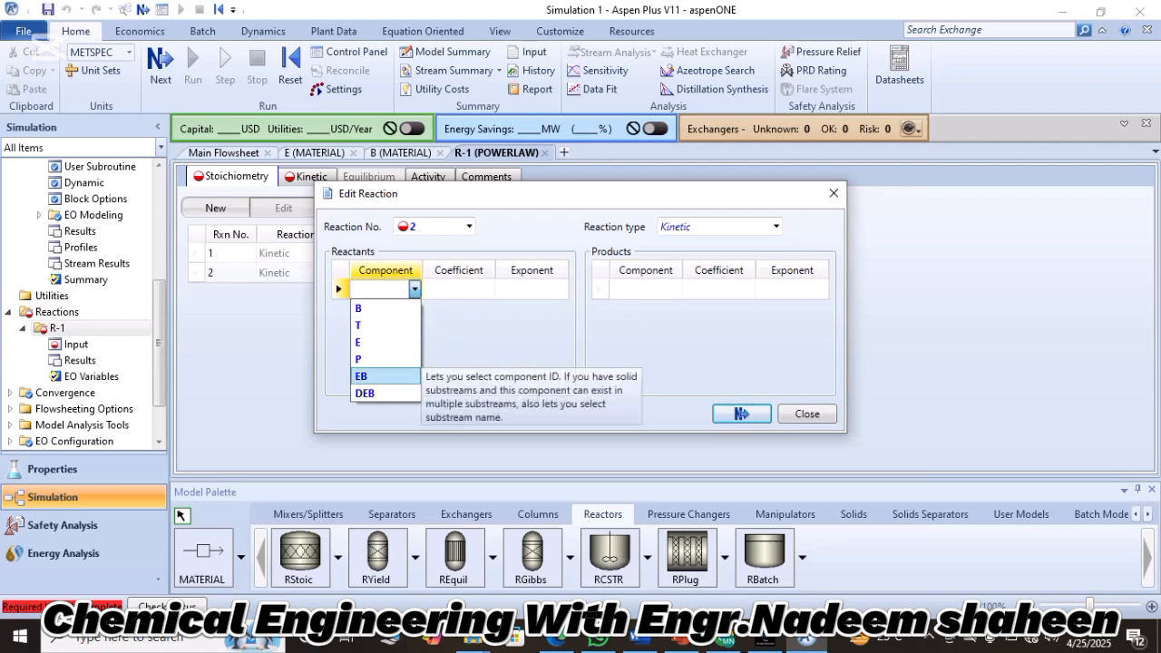
left_click(381, 376)
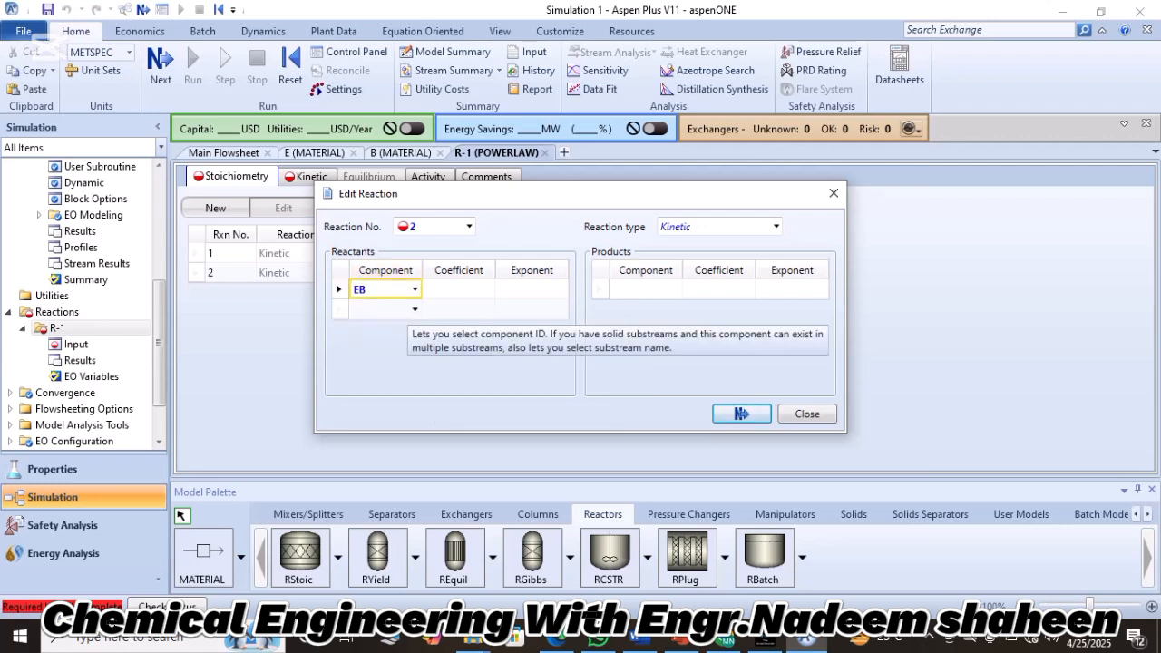
left_click(390, 309)
left_click(413, 309)
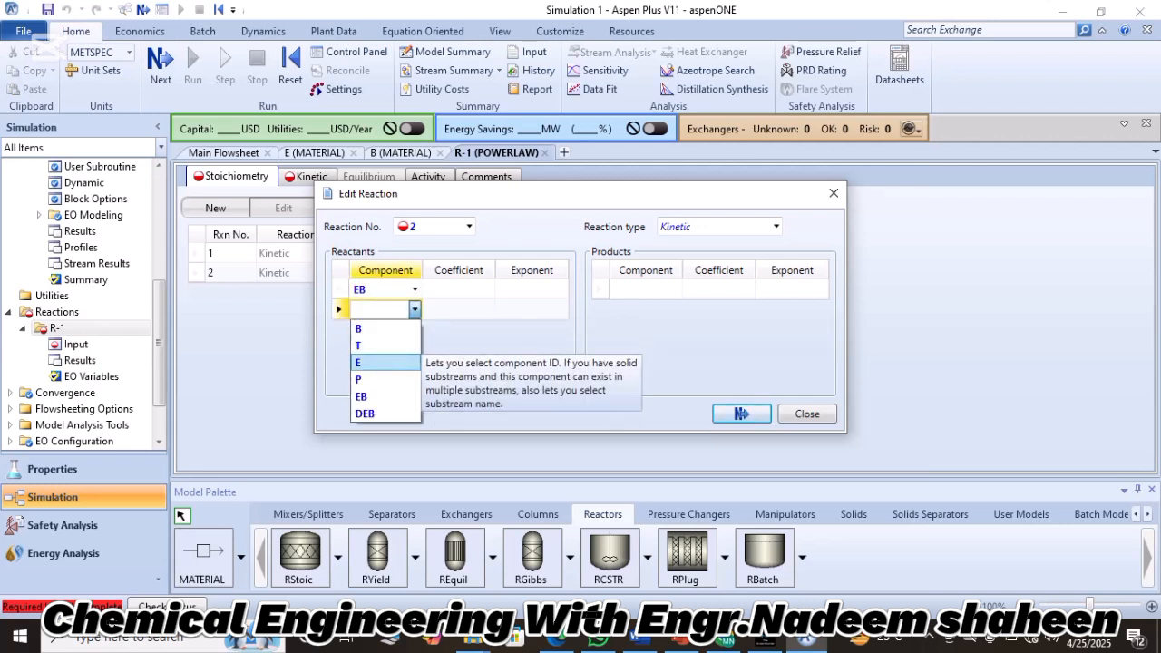
left_click(357, 361)
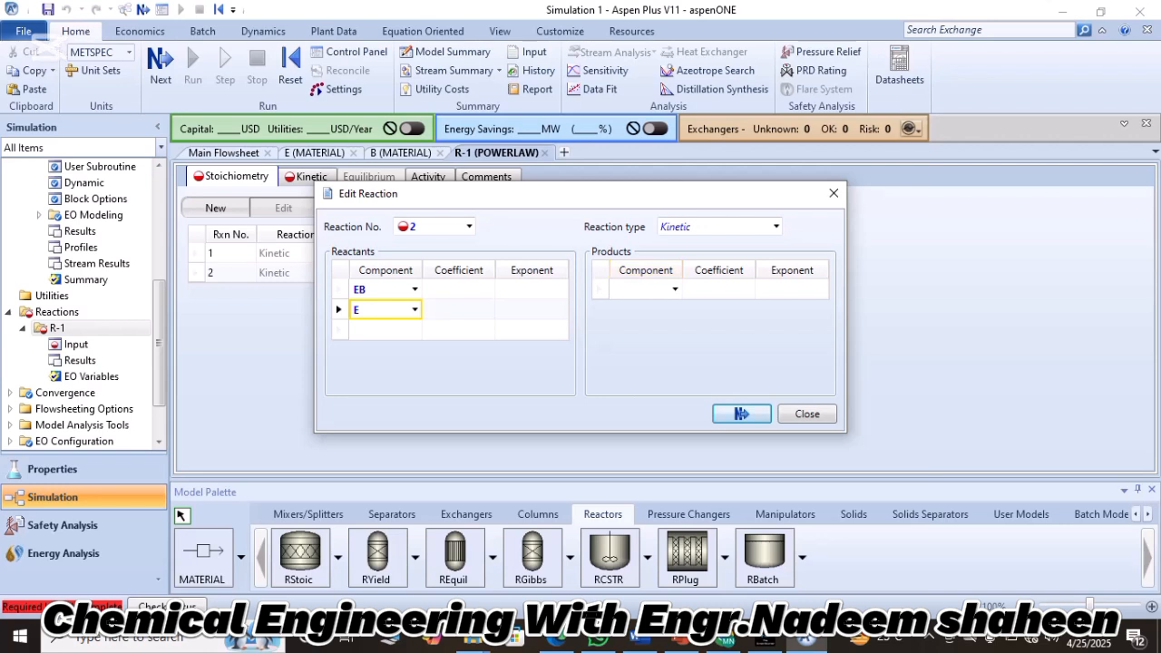
left_click(646, 289)
left_click(675, 289)
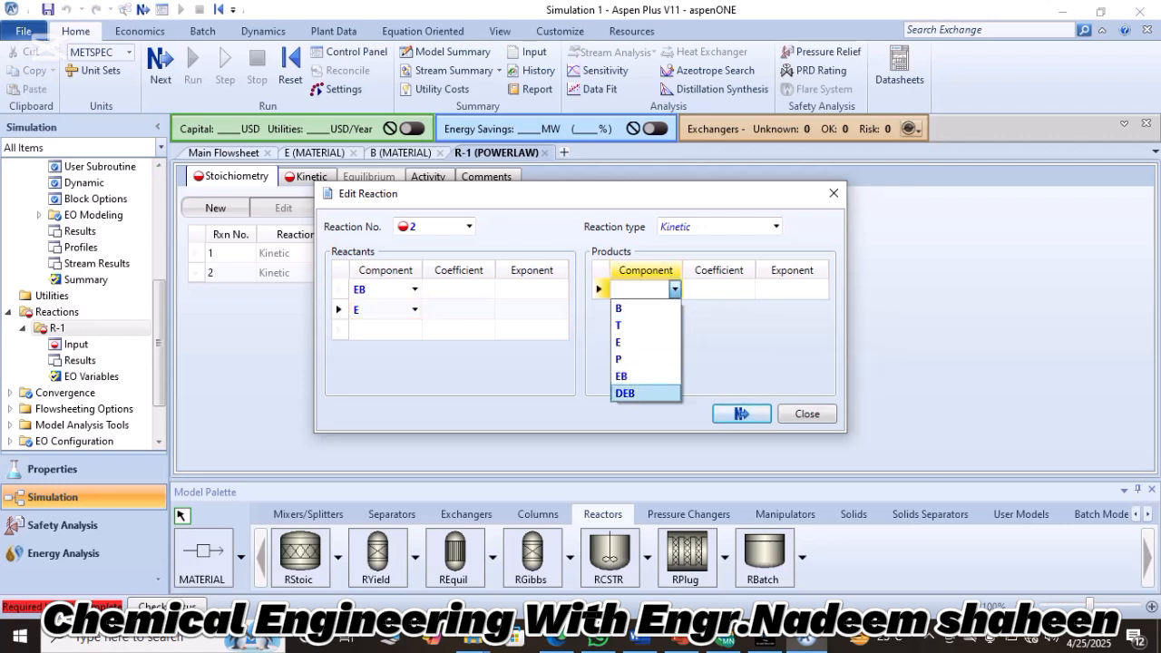
left_click(634, 392)
Set the coefficients of reactants EB and E in reaction 2 to -1 and their exponents to 1.
left_click(459, 290)
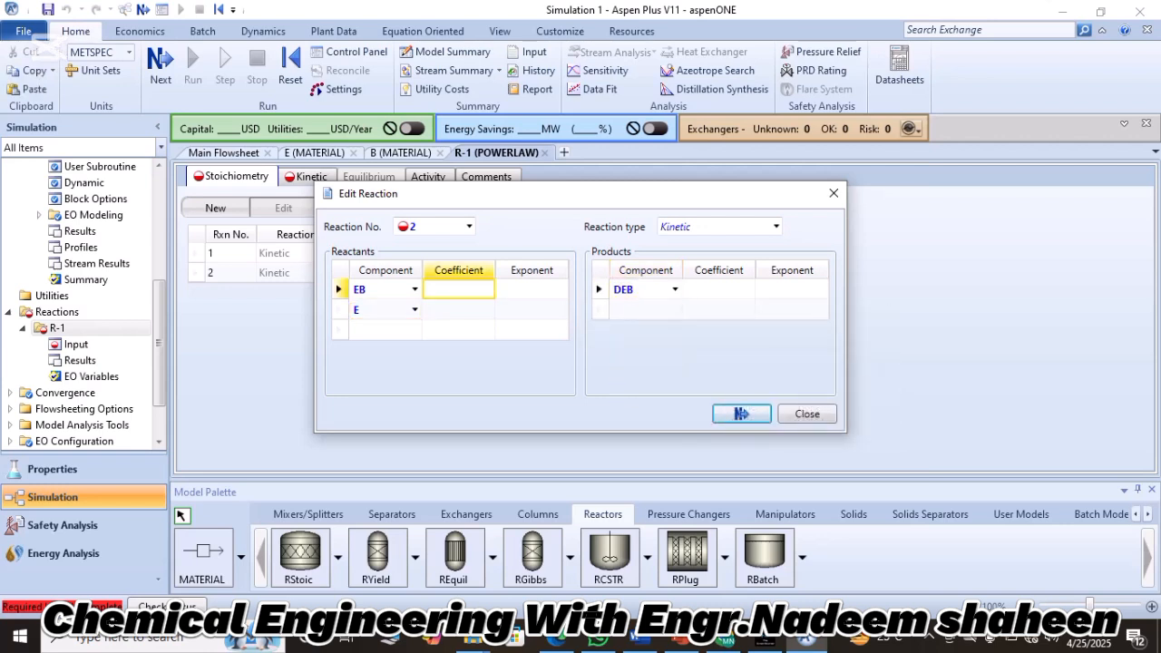
type("1")
key("Down")
key("Down")
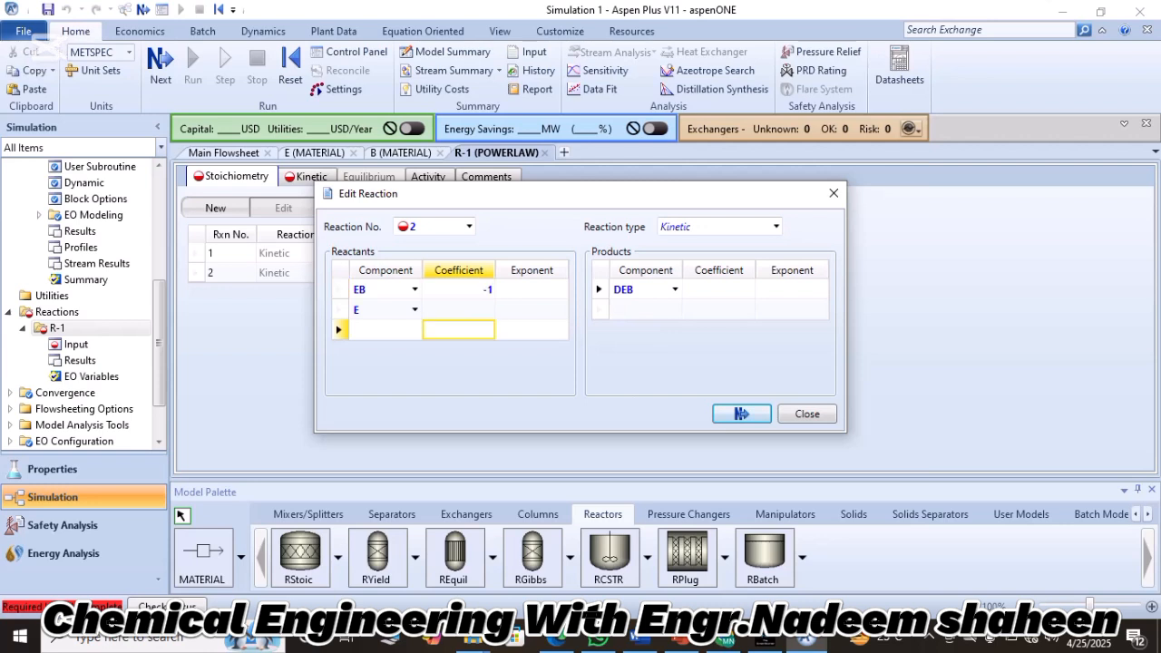
key("Up")
type("1")
left_click(533, 290)
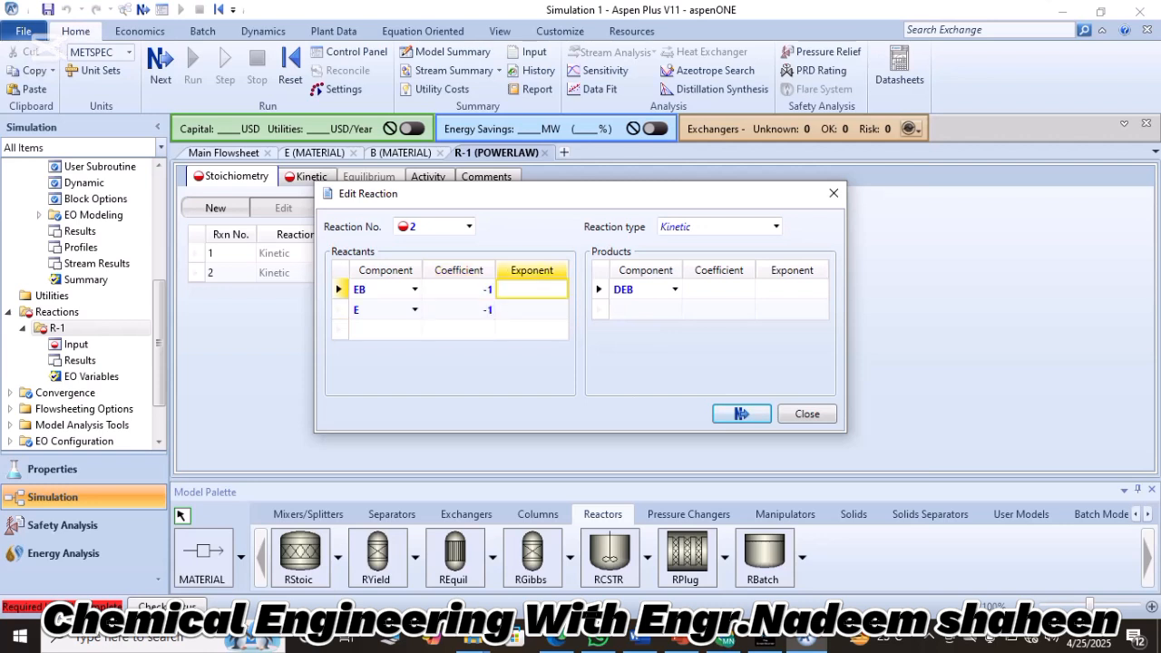
type("1")
key("Down")
type("1")
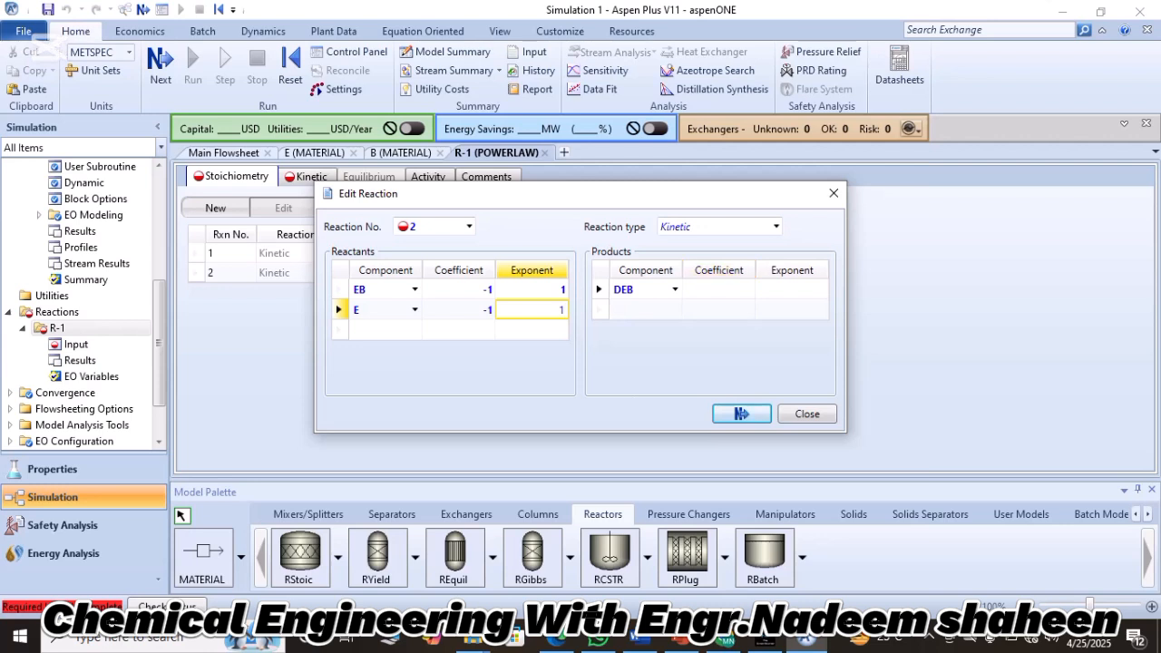
Give product DEB a coefficient of 1 and an exponent of 0, and finish editing reaction 2.
left_click(718, 290)
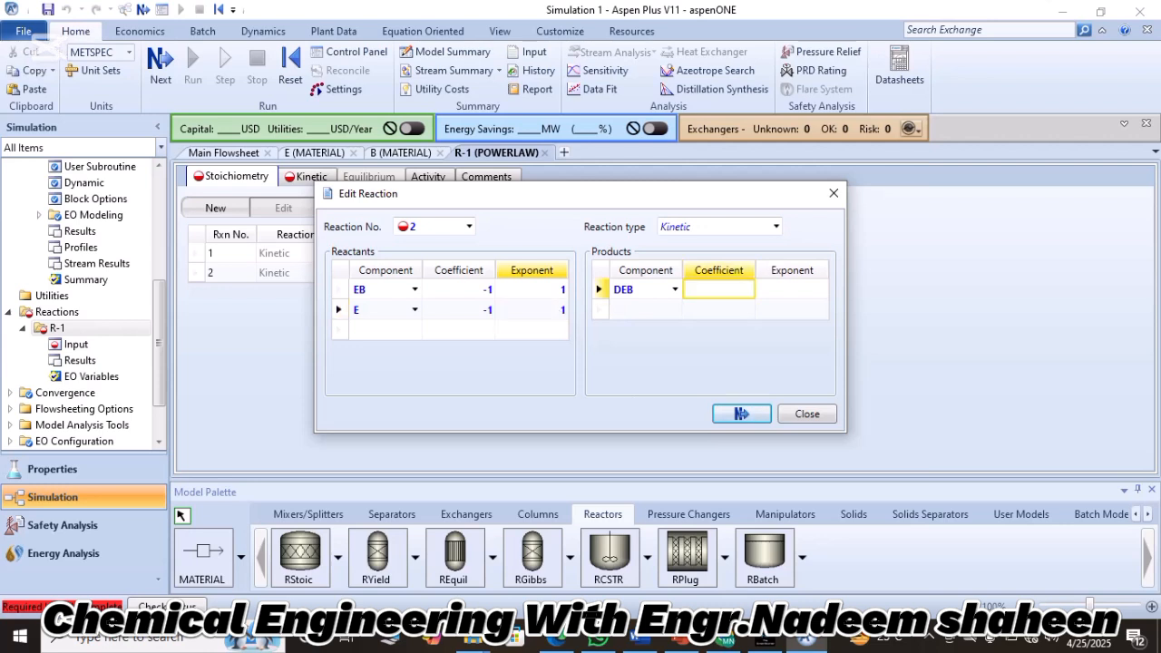
type("1")
key("Tab")
type("0")
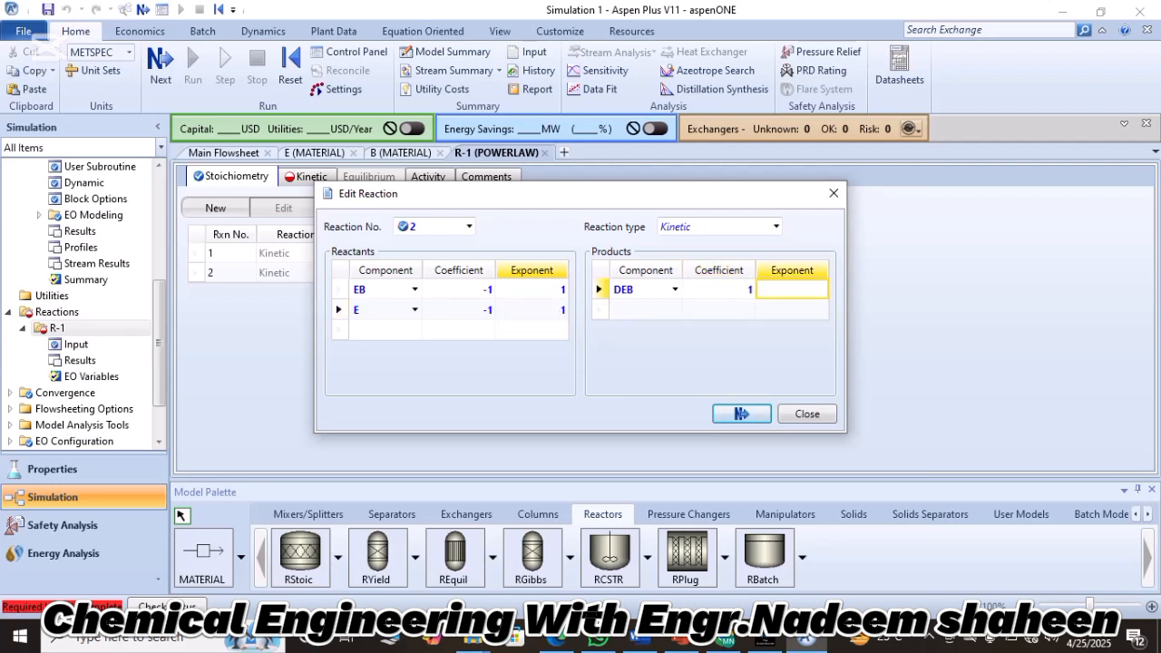
left_click(807, 413)
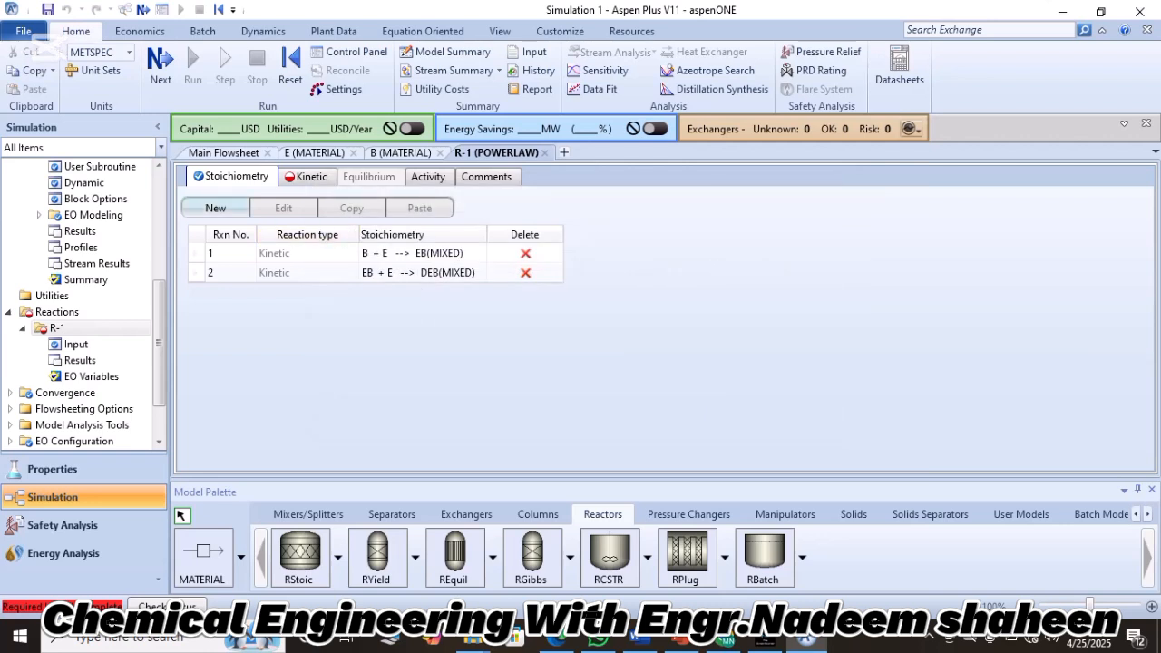
Add a third kinetic reaction to set R-1 with T and E as reactants.
left_click(214, 208)
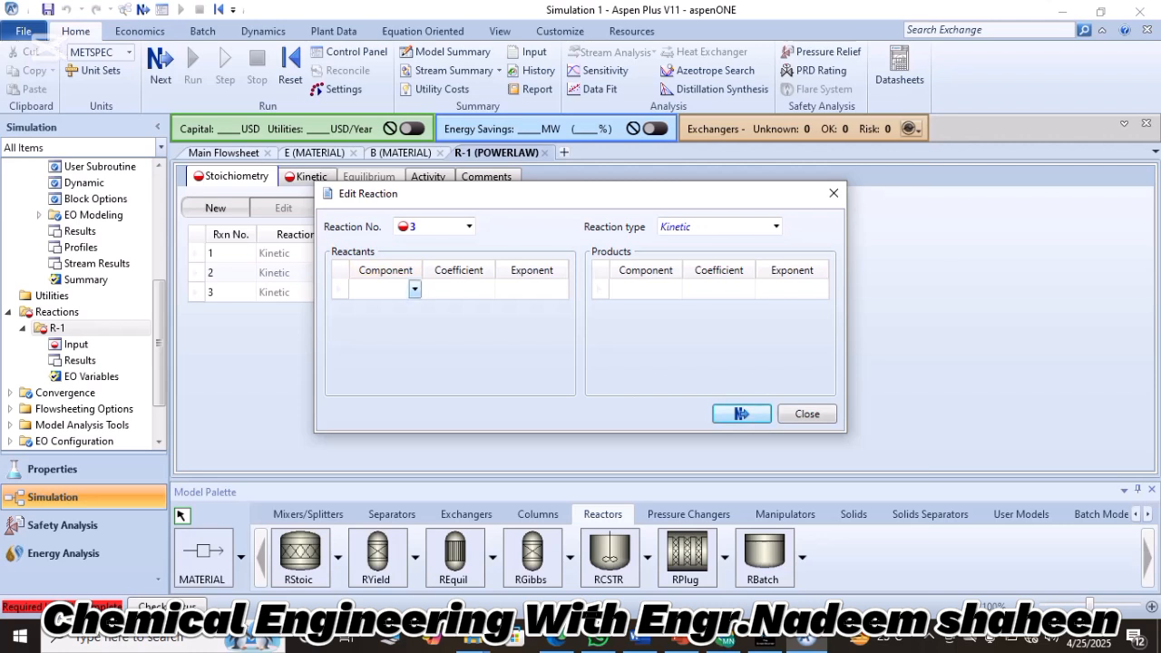
left_click(414, 289)
left_click(384, 325)
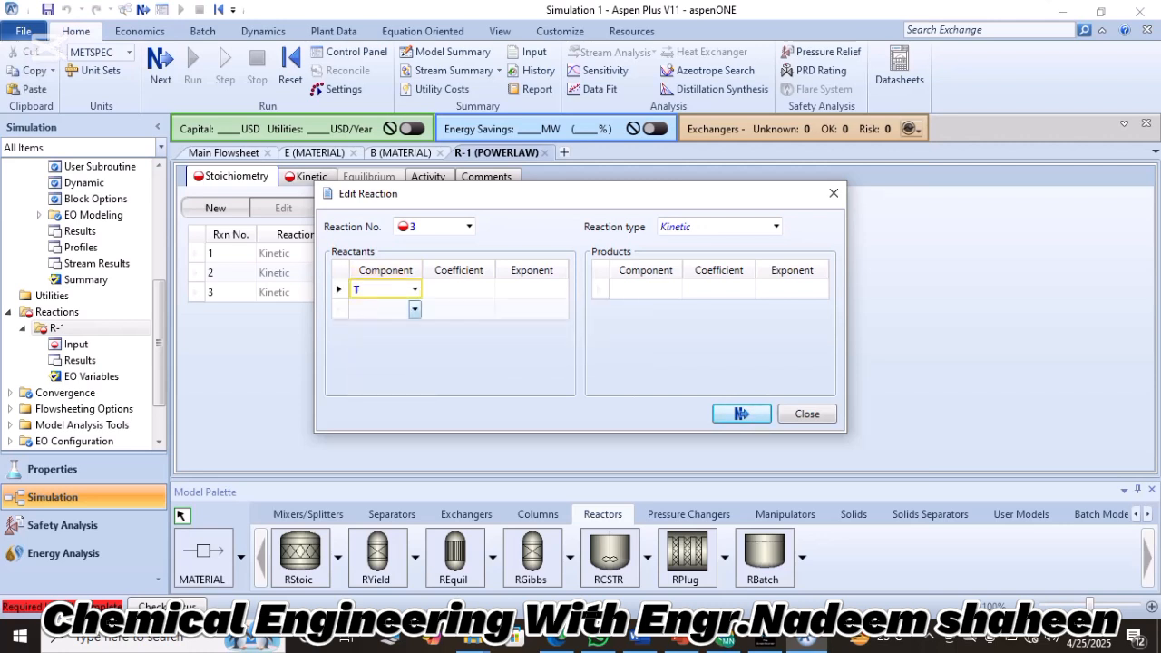
left_click(414, 309)
left_click(372, 362)
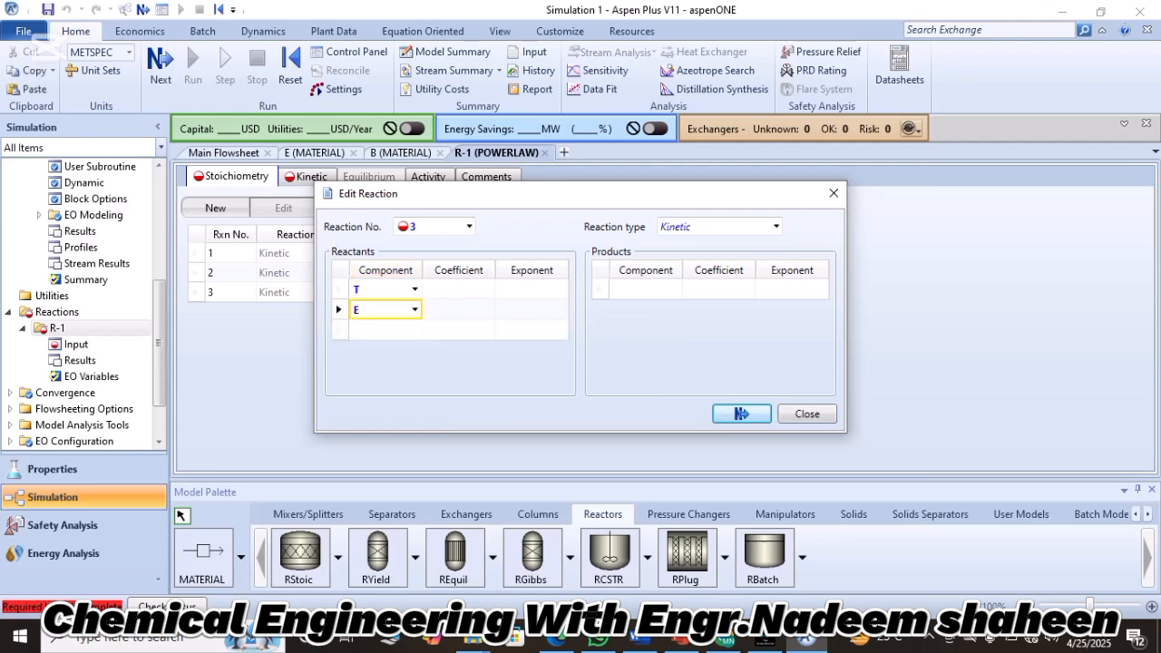
Set the reactant coefficients in reaction 3 to -1 for T and -2 for E, with exponents of 1 for both.
left_click(459, 289)
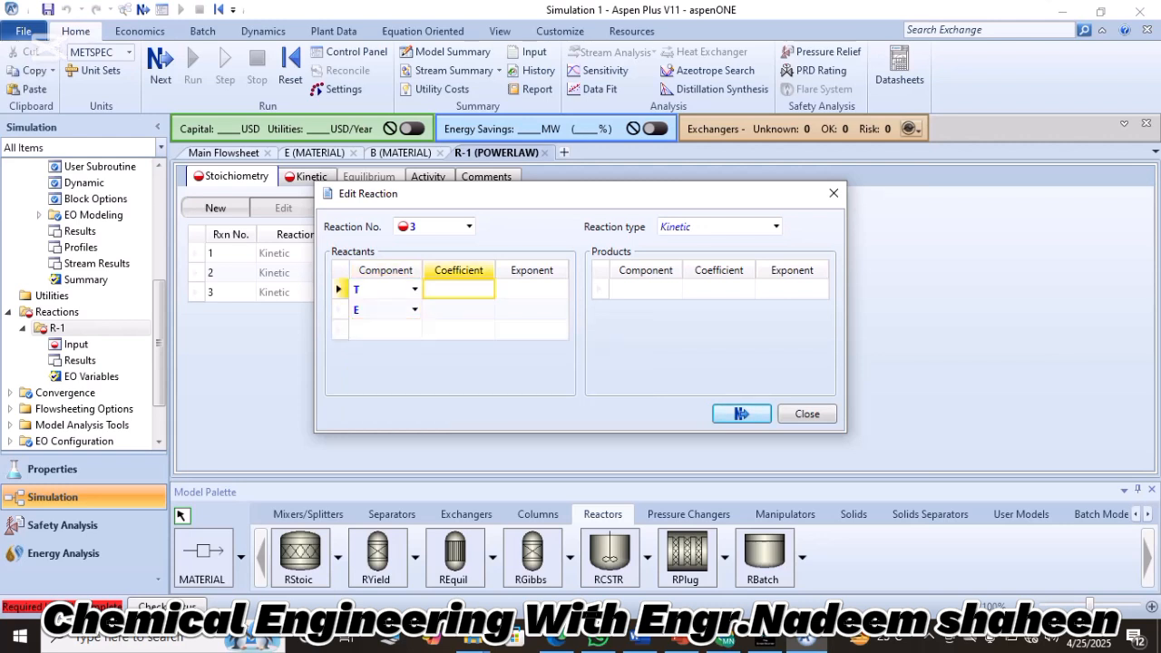
type("-1")
key("Return")
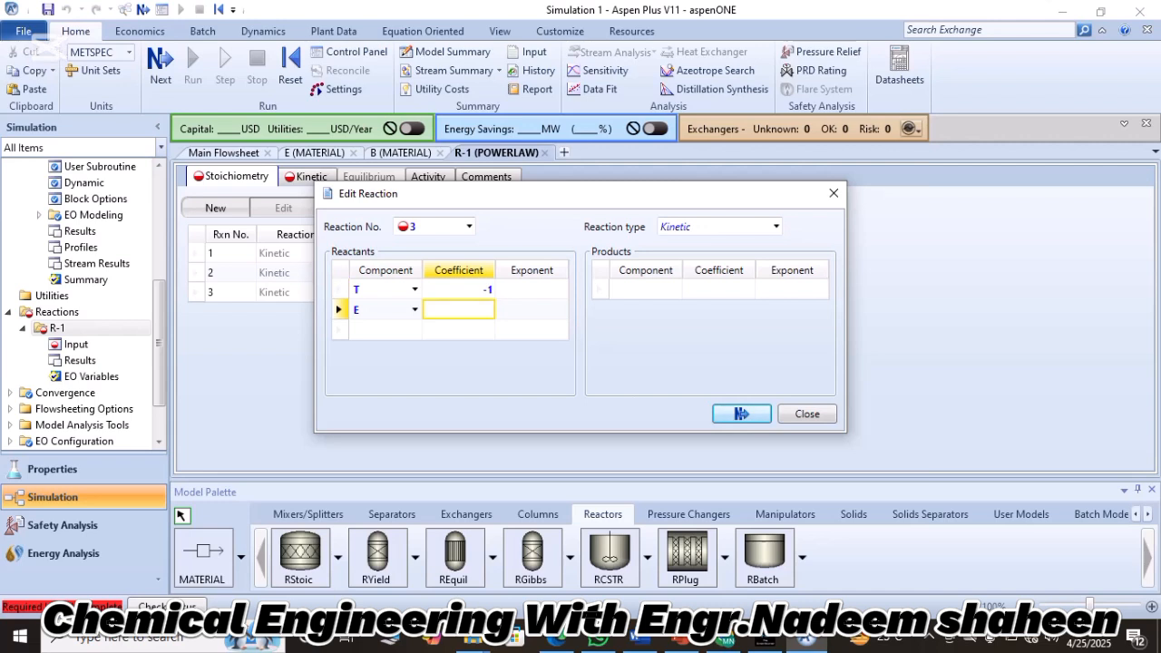
type("2")
left_click(531, 289)
type("1")
key("Return")
type("1")
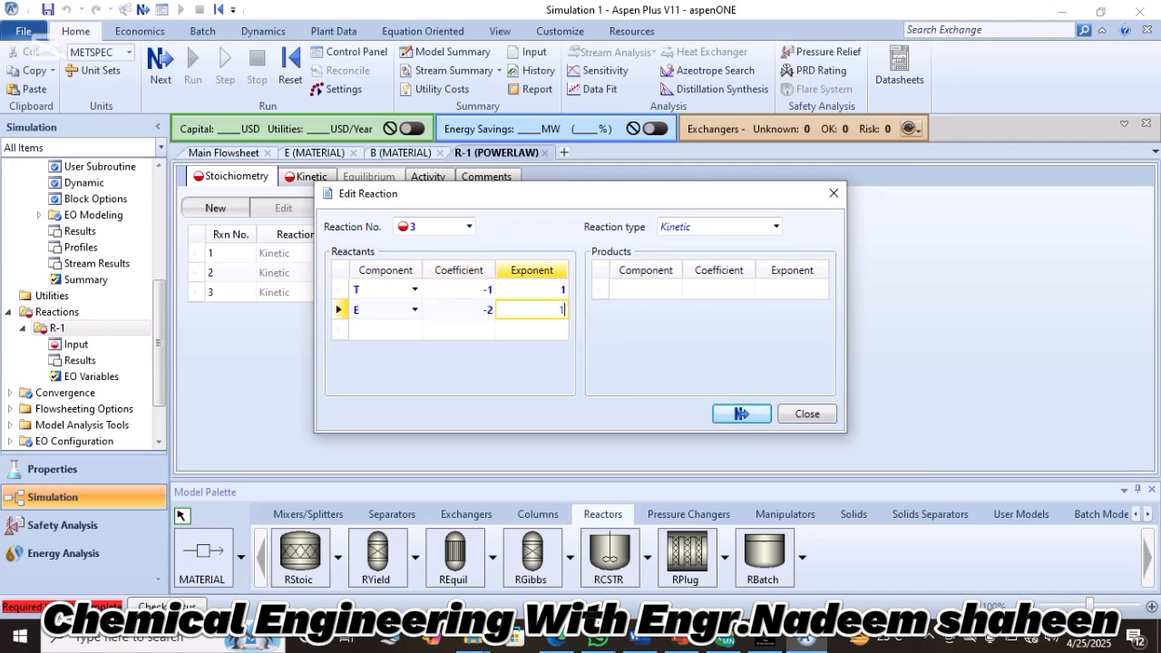
Choose EB and P as the product components of reaction 3.
left_click(645, 289)
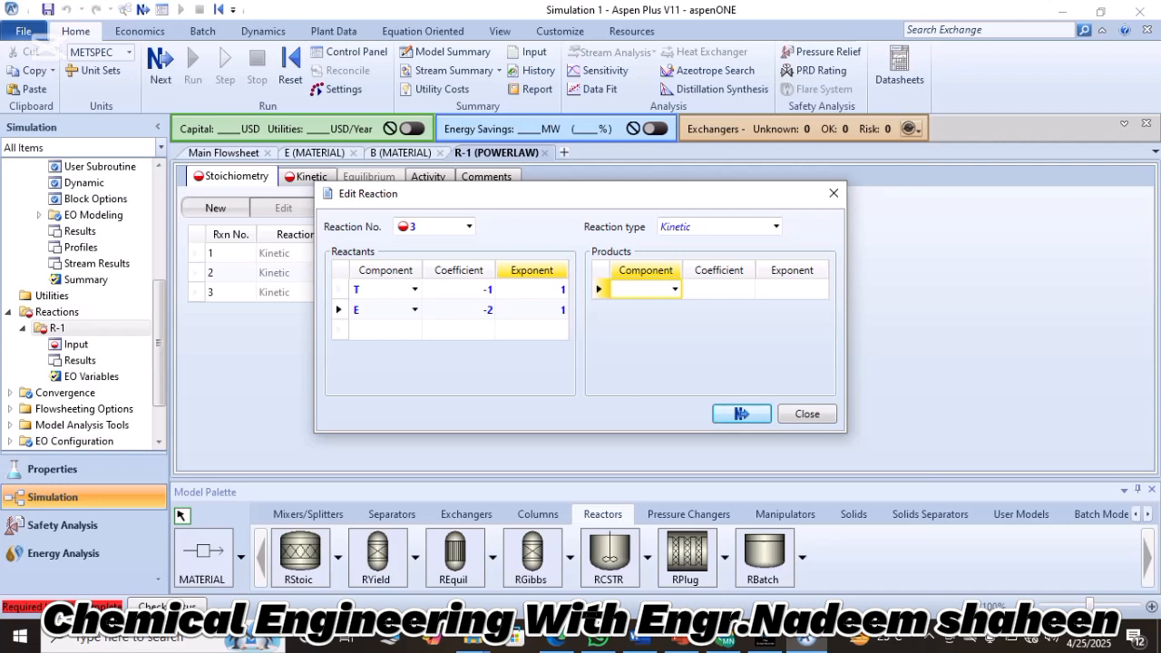
left_click(675, 290)
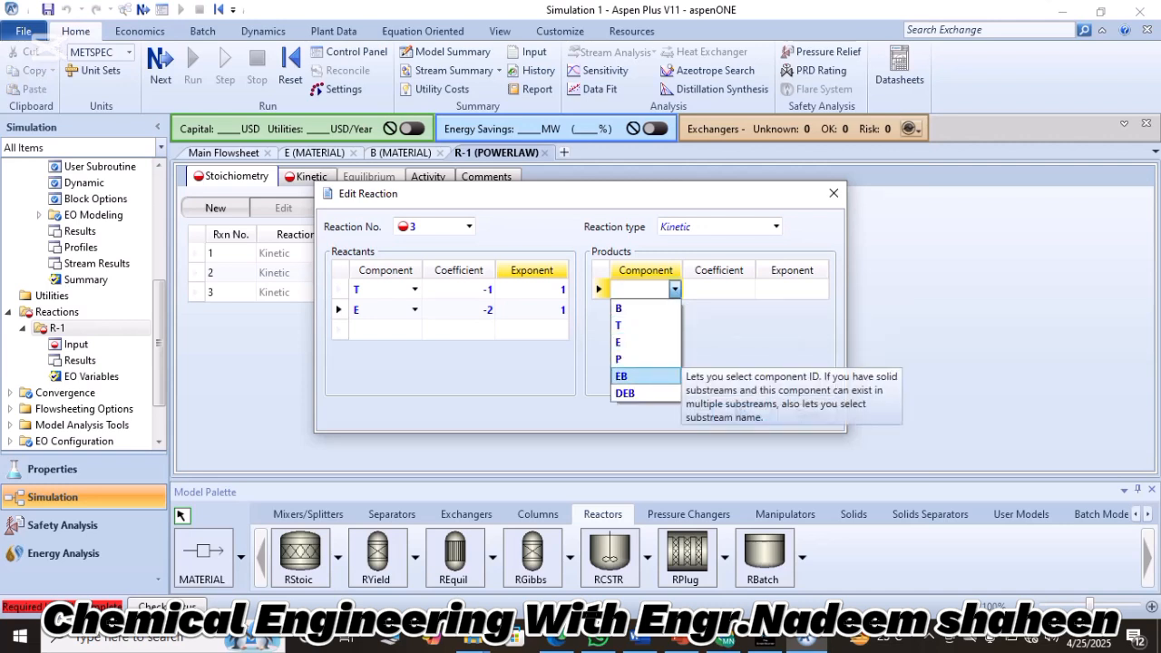
left_click(640, 376)
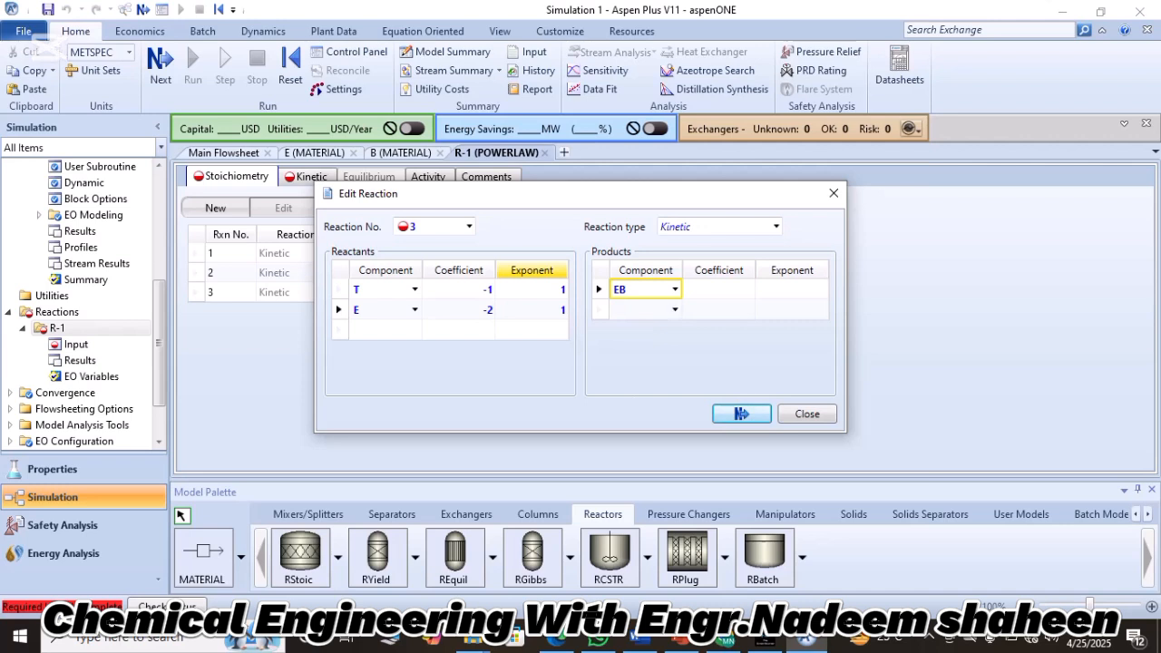
left_click(675, 310)
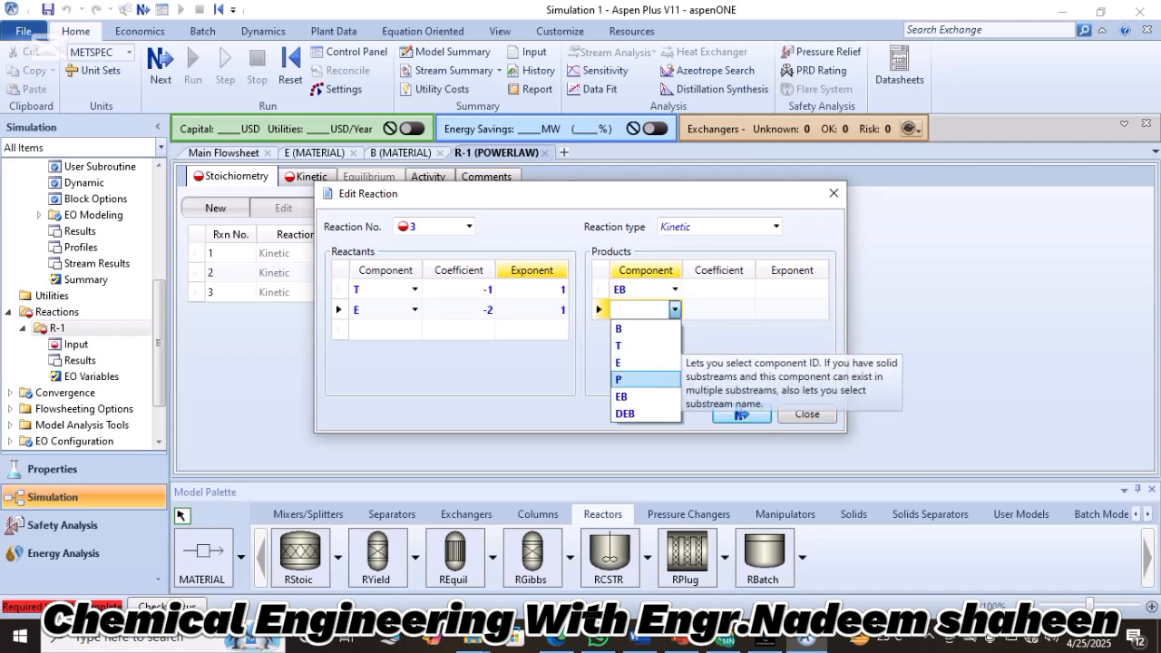
left_click(624, 379)
Give products EB and P coefficients of 1, set EB's exponent to 0, and finish editing reaction 3.
left_click(718, 289)
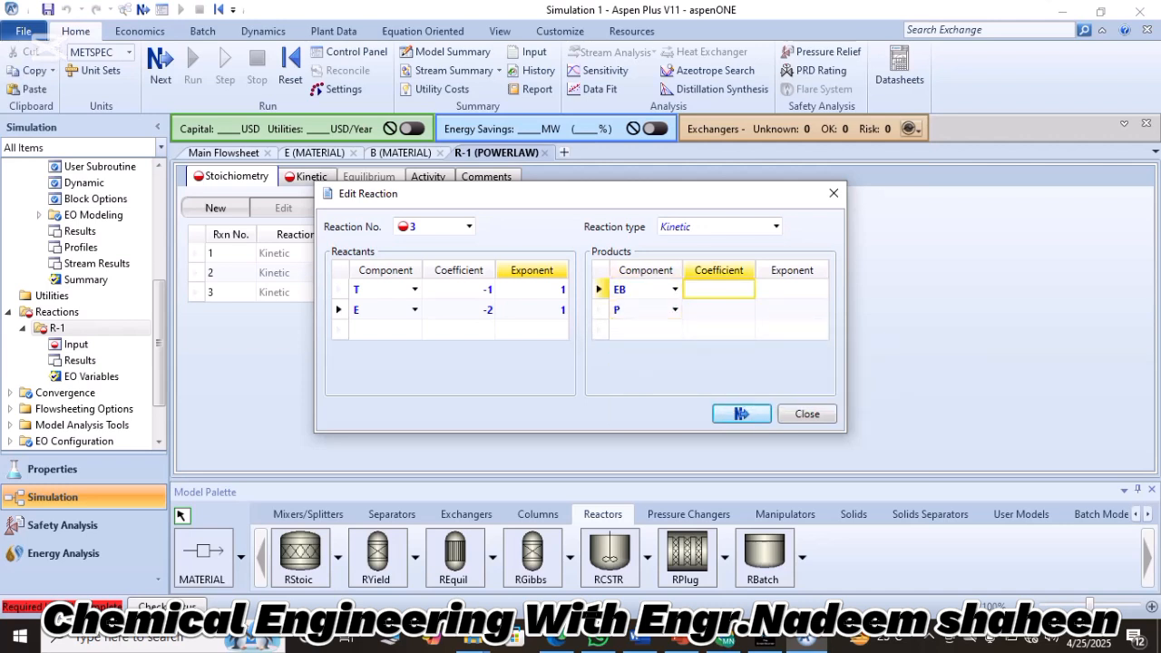
type("1")
key("Return")
type("1")
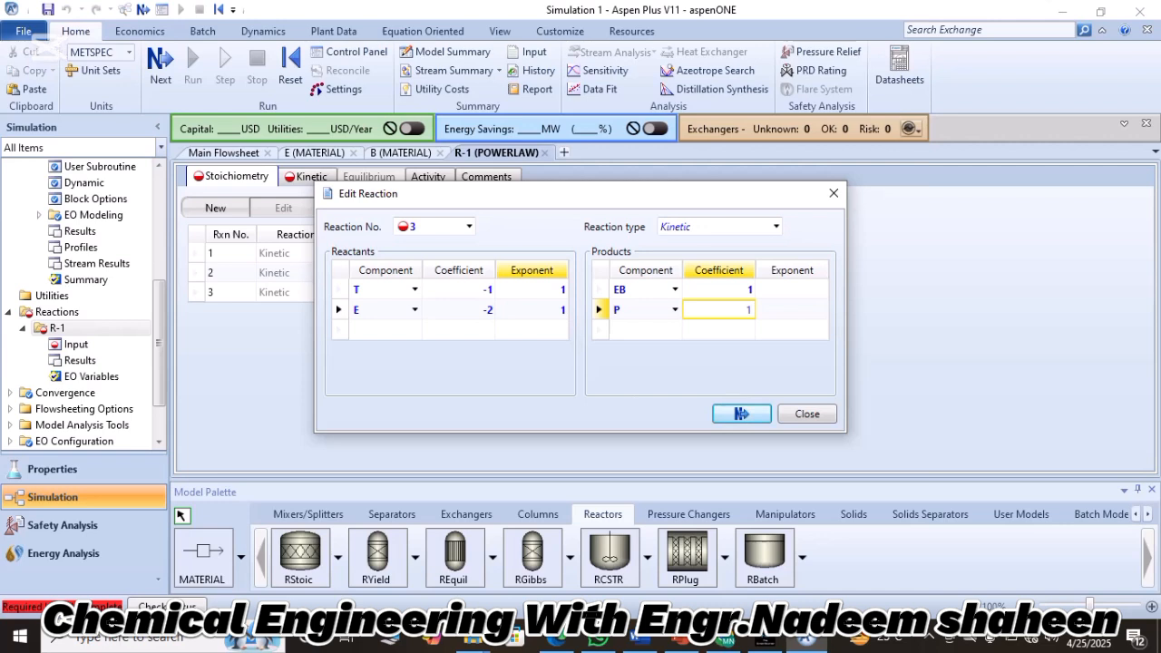
key("Return")
type("0")
key("Return")
type("0")
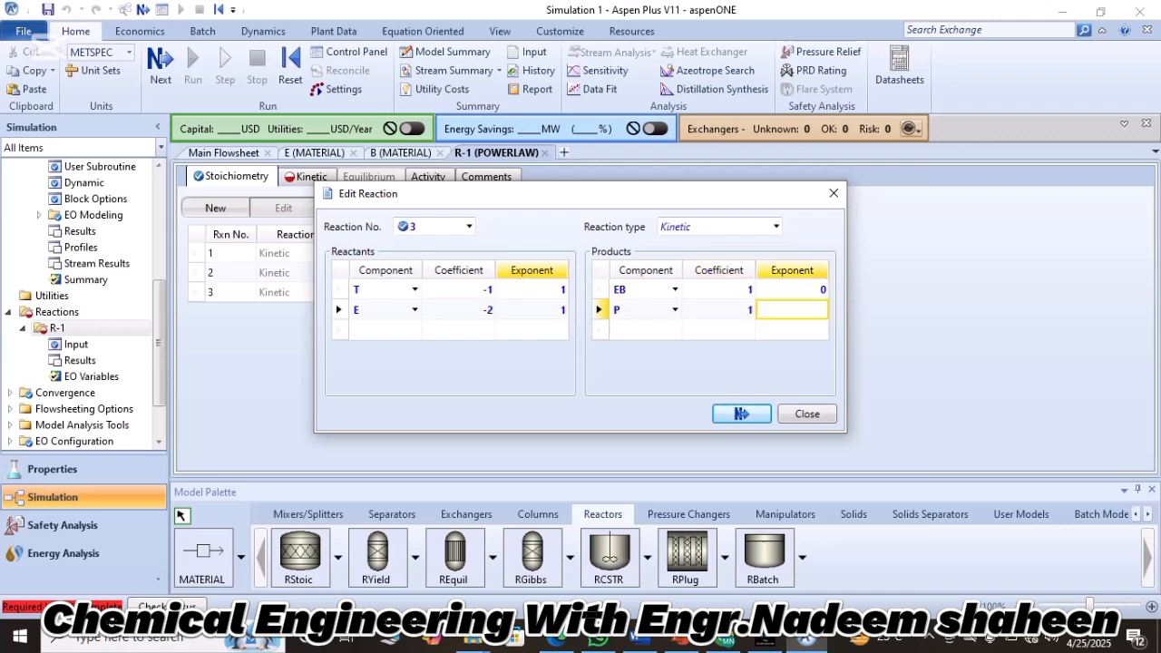
left_click(741, 413)
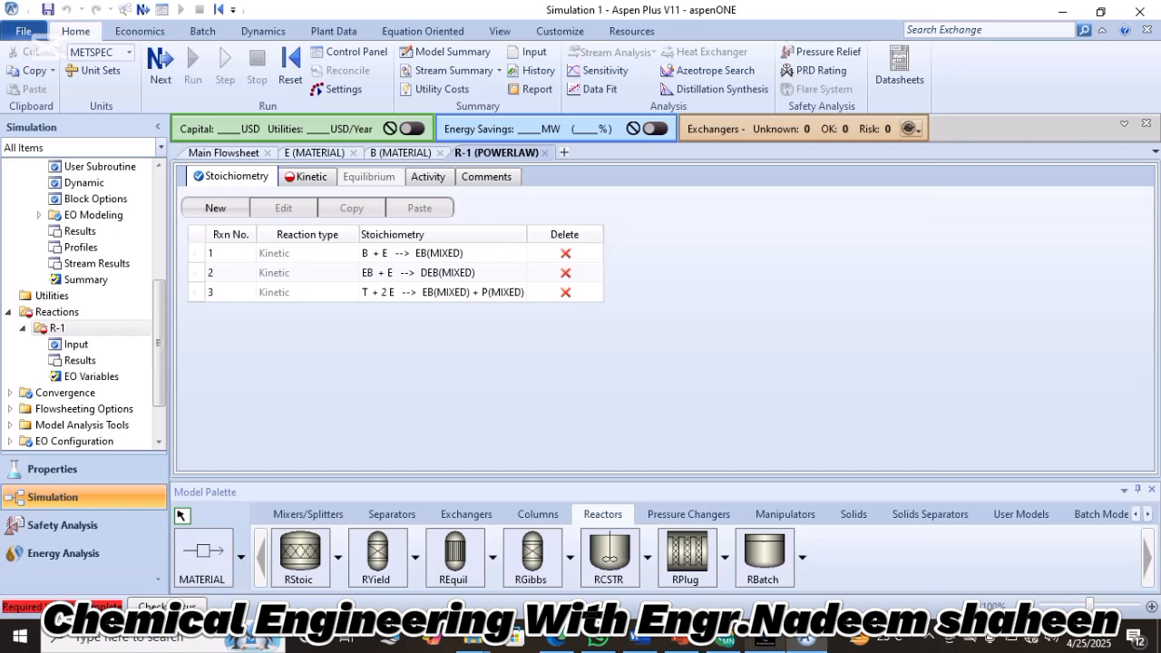
Set the reacting phase of reaction 1, B + E --> EB, to Vapor in the kinetic data of R-1.
left_click(310, 177)
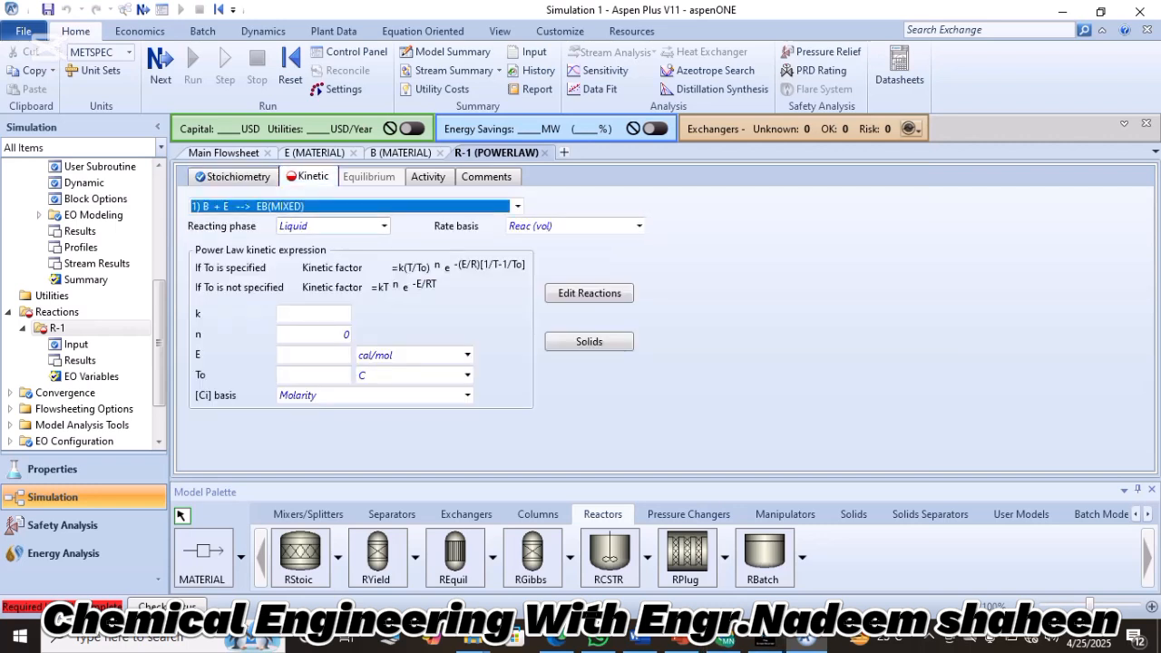
left_click(330, 227)
left_click(384, 227)
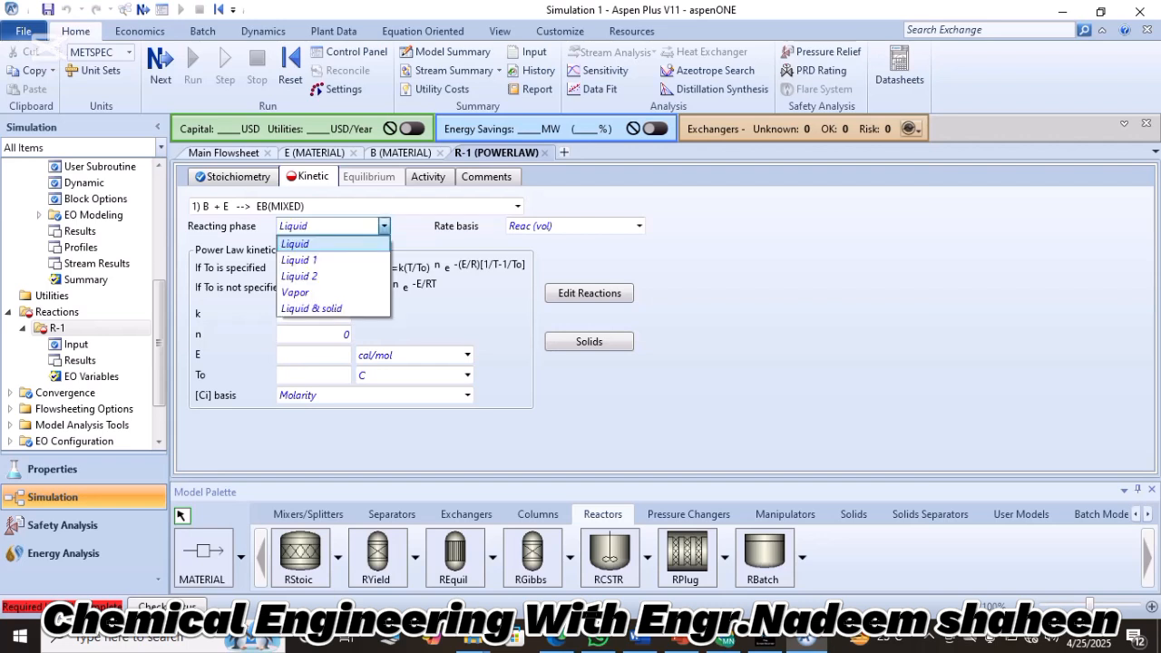
left_click(295, 292)
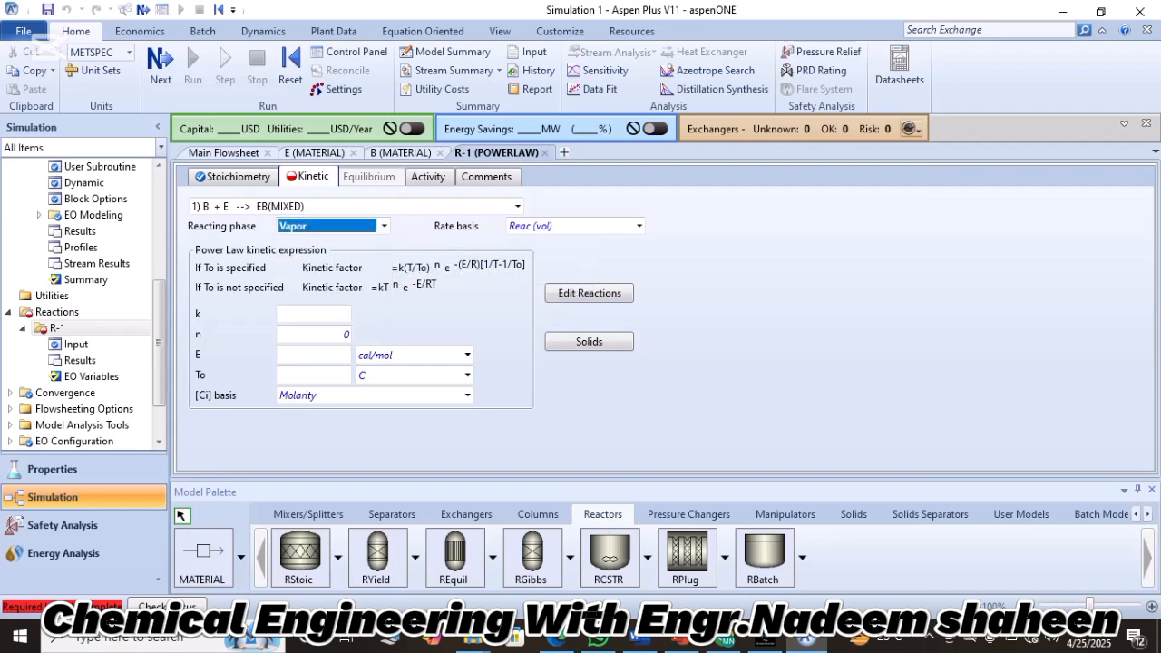
Set the pre-exponential factor k of reaction 1 to 1e+06.
left_click(314, 313)
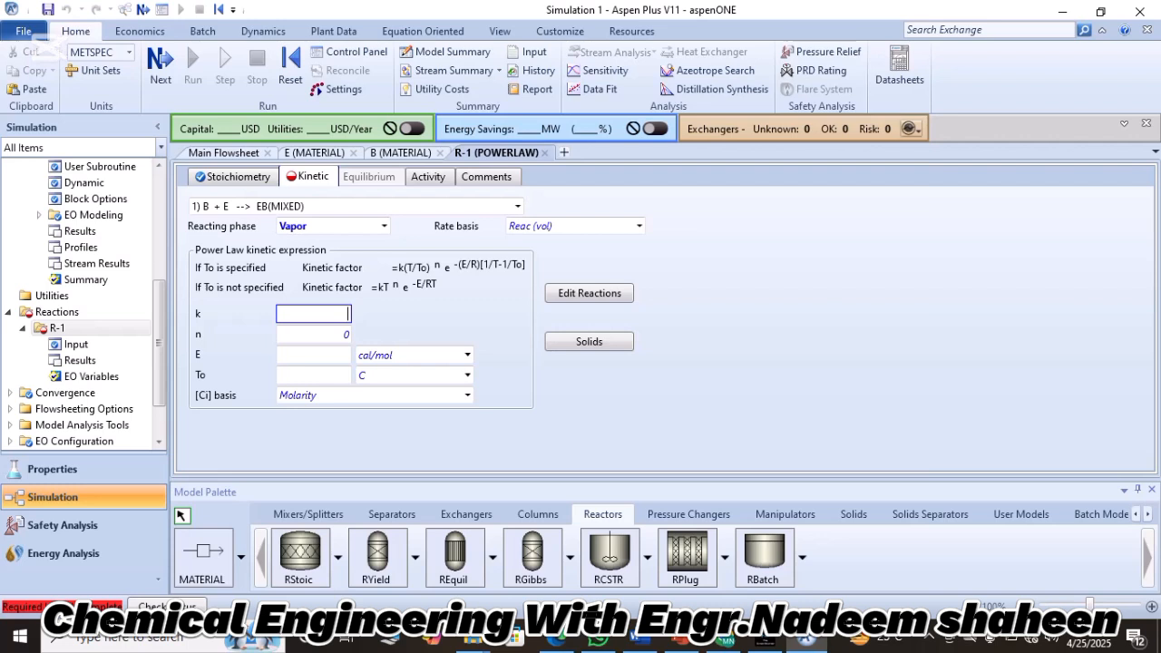
type("2")
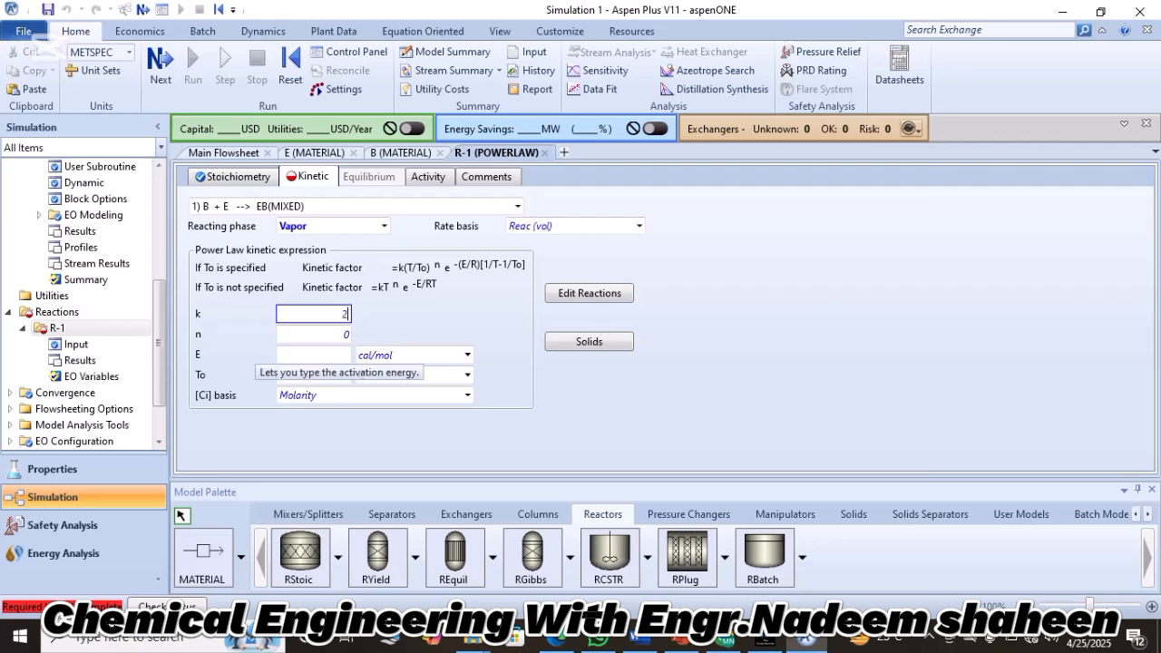
key("BackSpace")
type("1e+06")
key("Return")
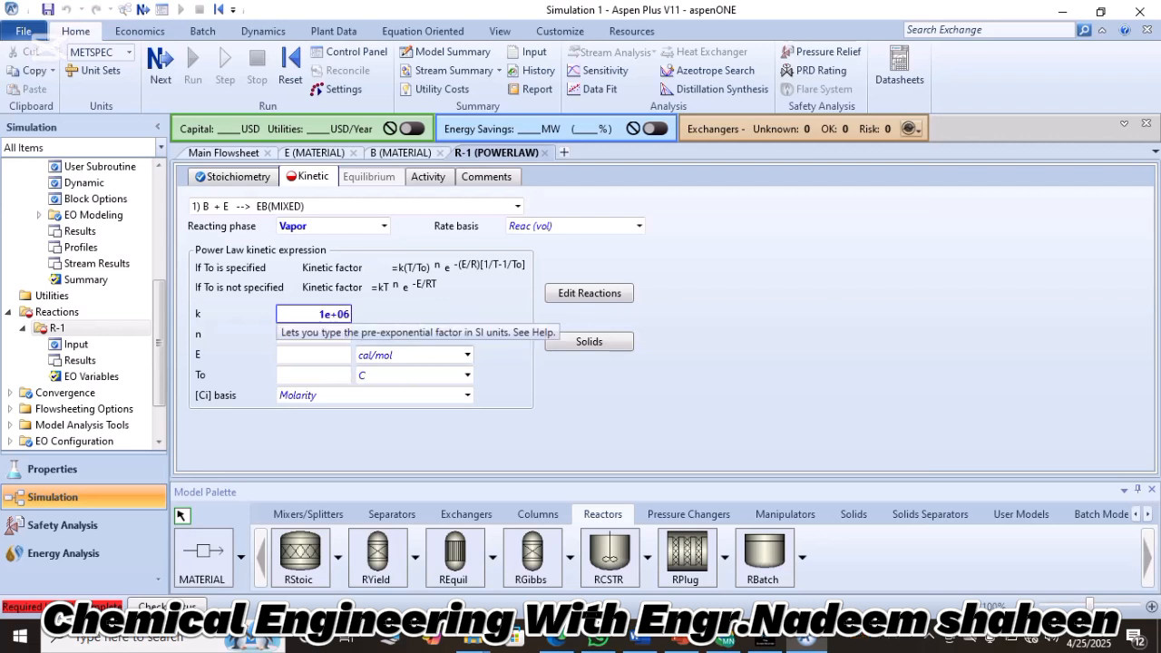
Set the activation energy E of reaction 1 to 22500, checking it against the reaction table in Lecture.pdf.
left_click(313, 354)
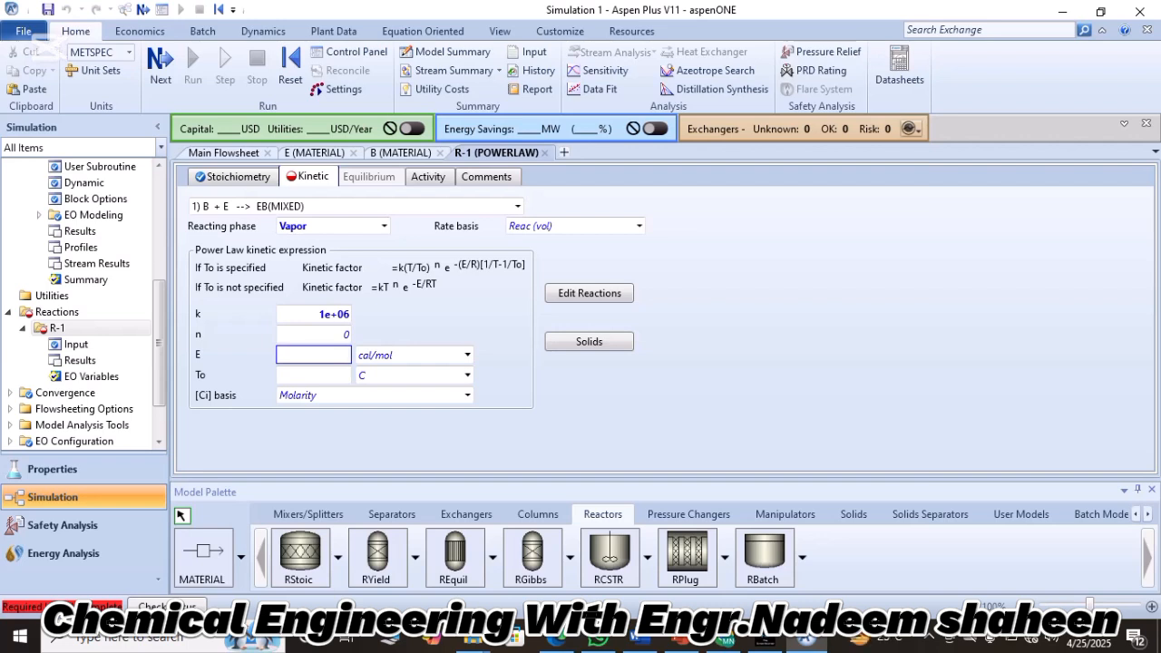
type("22500")
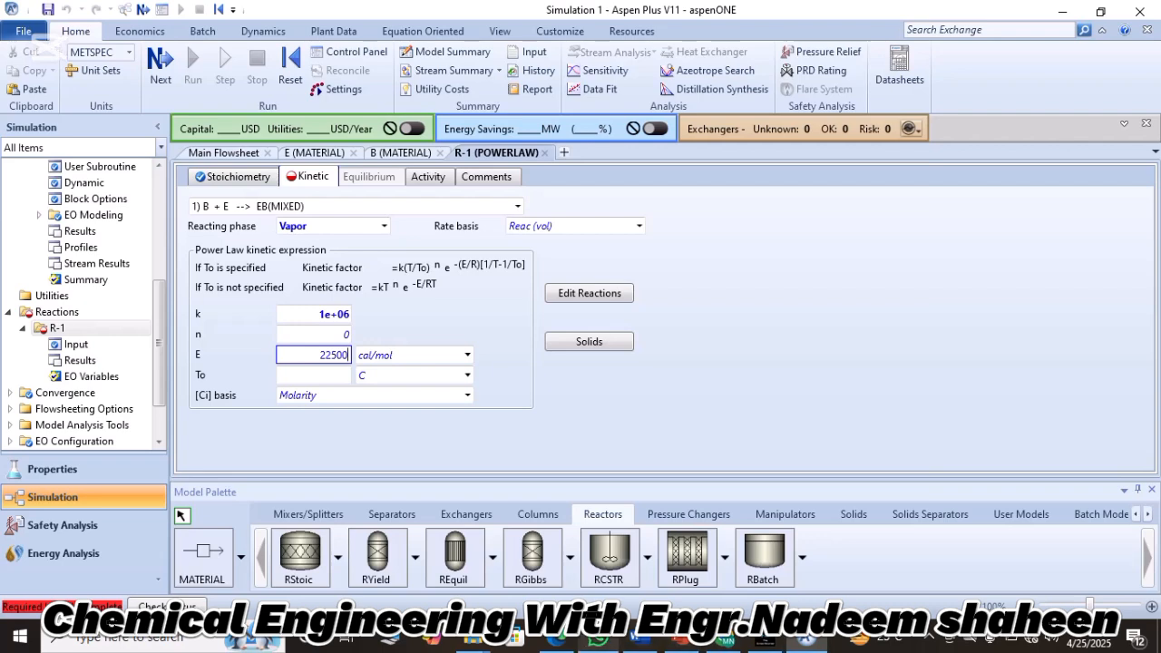
left_click(556, 639)
scroll(573, 362, "down", 2)
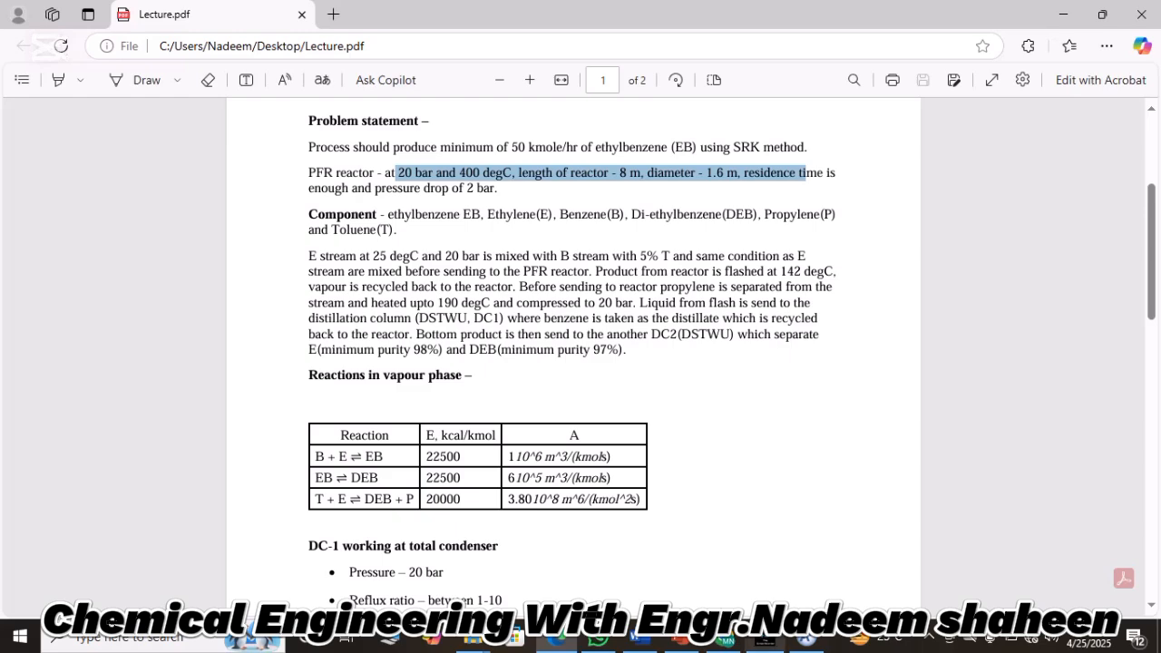
left_click(806, 640)
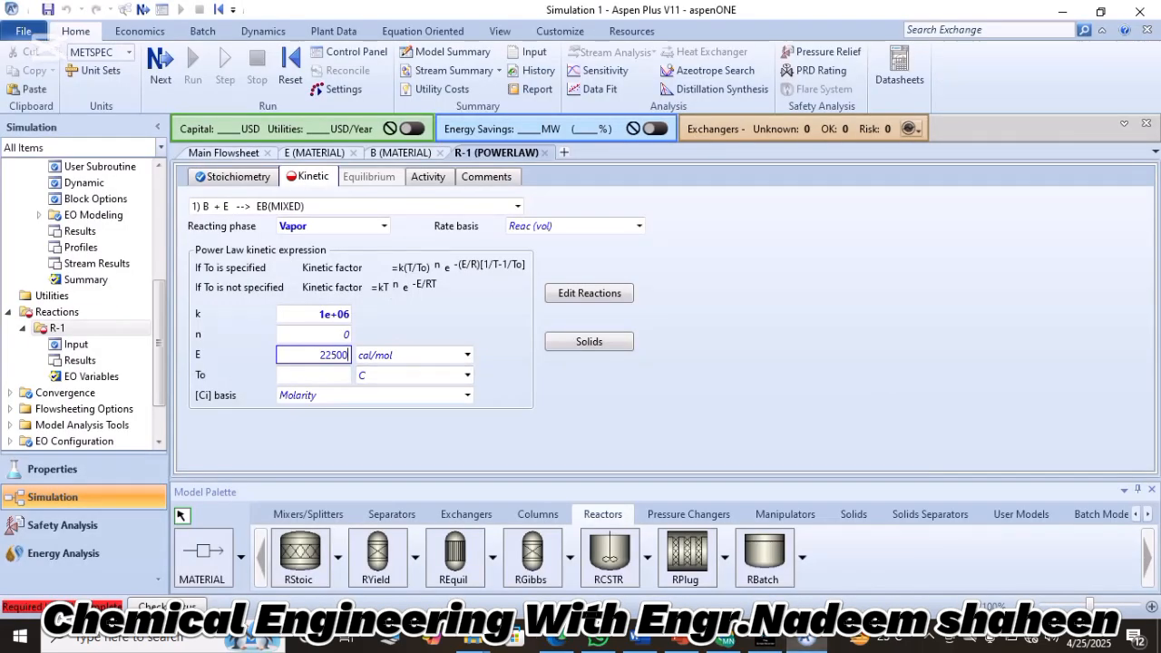
key("Return")
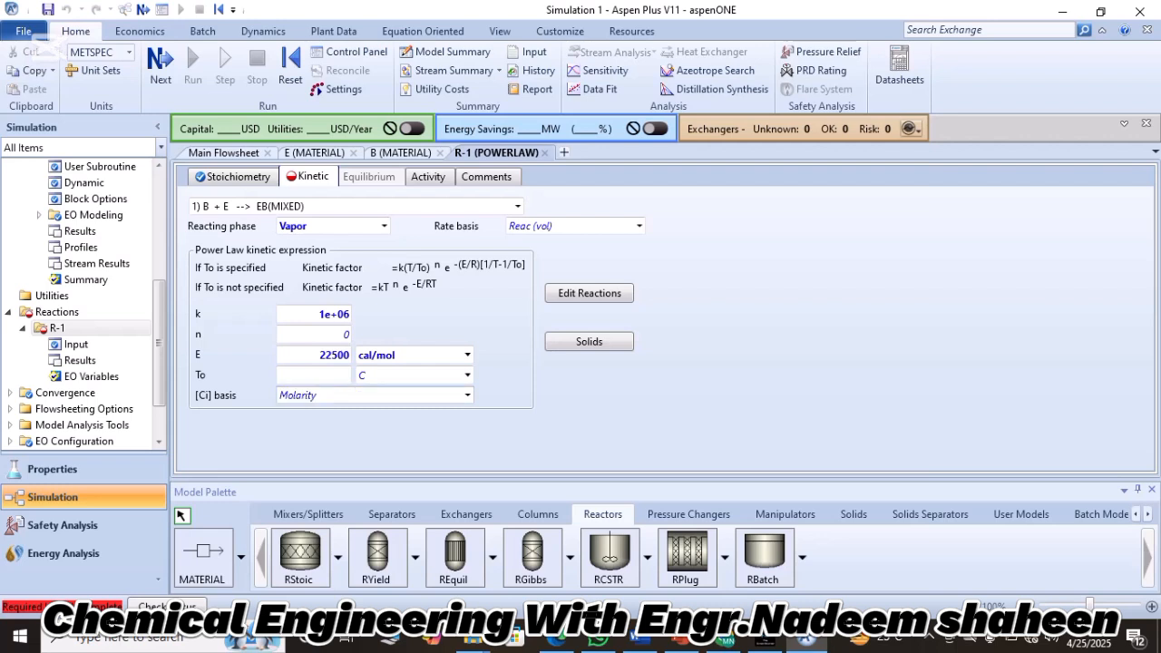
Set the unit of reaction 1's activation energy to kcal/kmol.
left_click(467, 396)
left_click(467, 396)
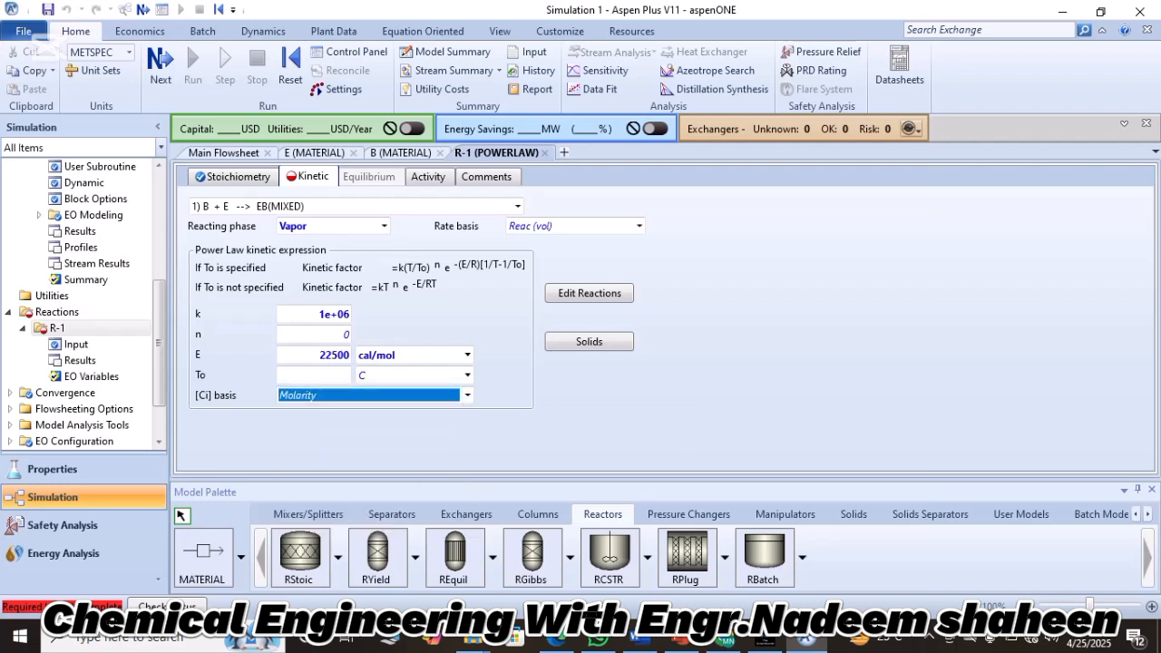
key("Tab")
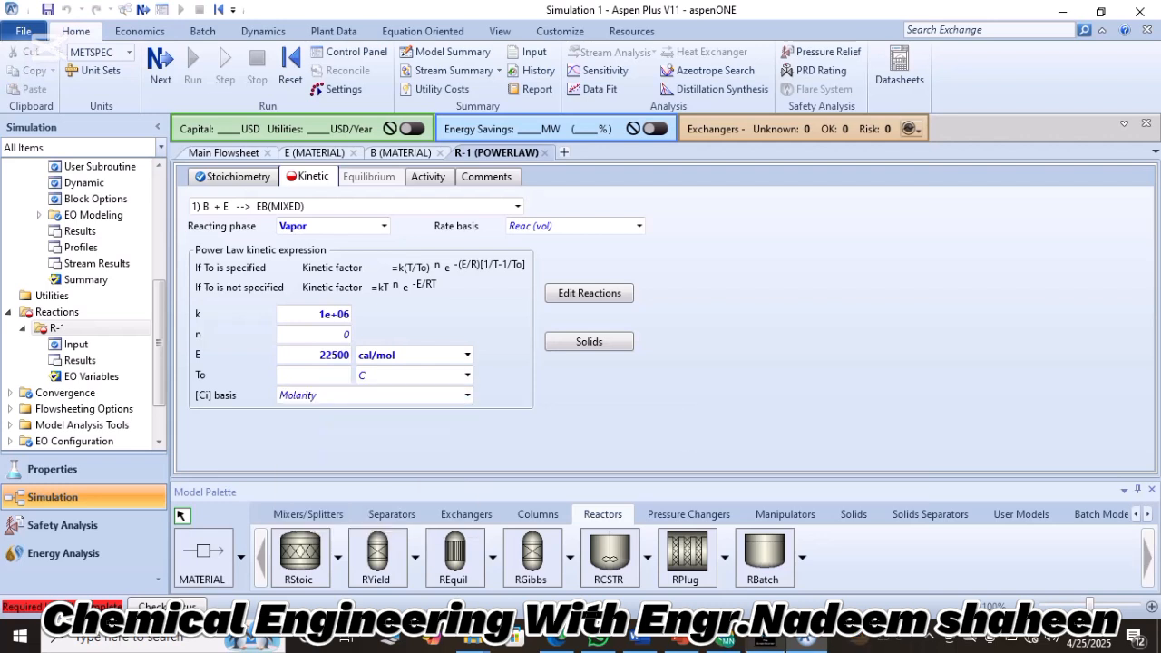
left_click(764, 640)
left_click(467, 355)
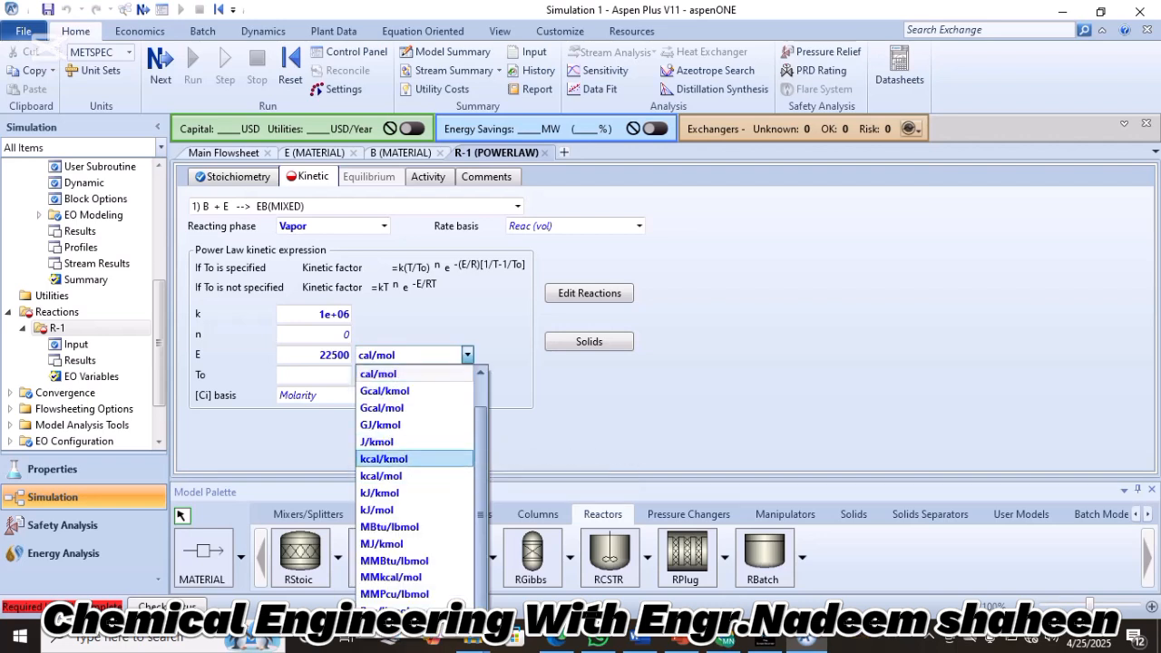
left_click(384, 458)
left_click(385, 452)
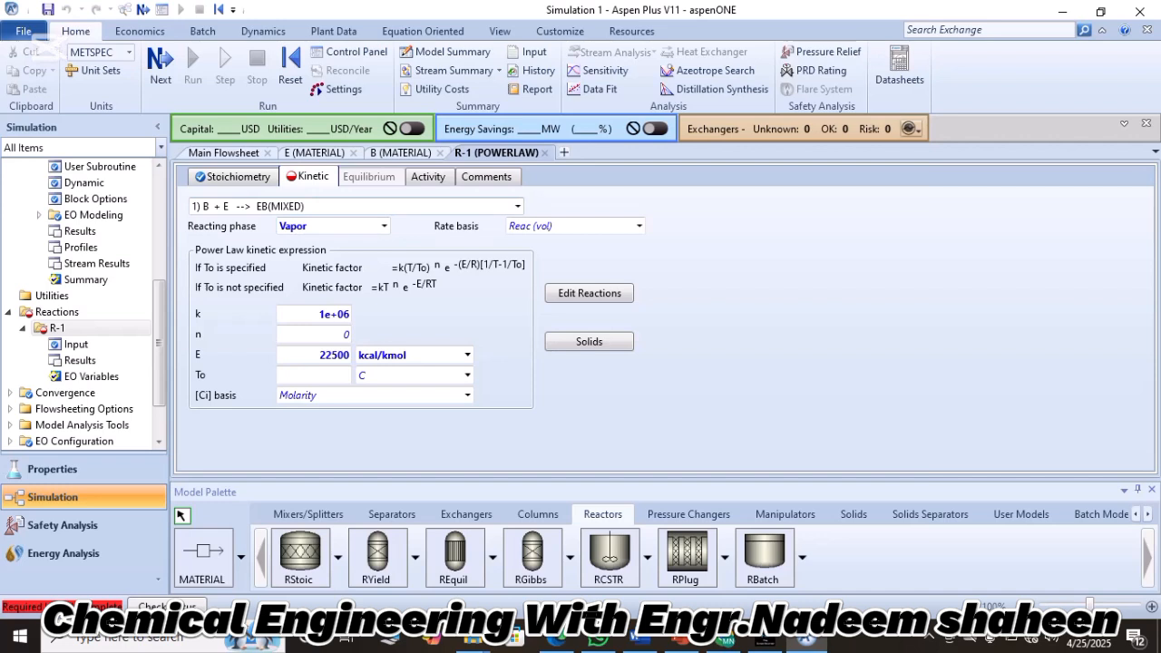
Set the reacting phase of reaction 2, EB + E --> DEB, to Vapor in the kinetic data.
left_click(517, 207)
left_click(517, 206)
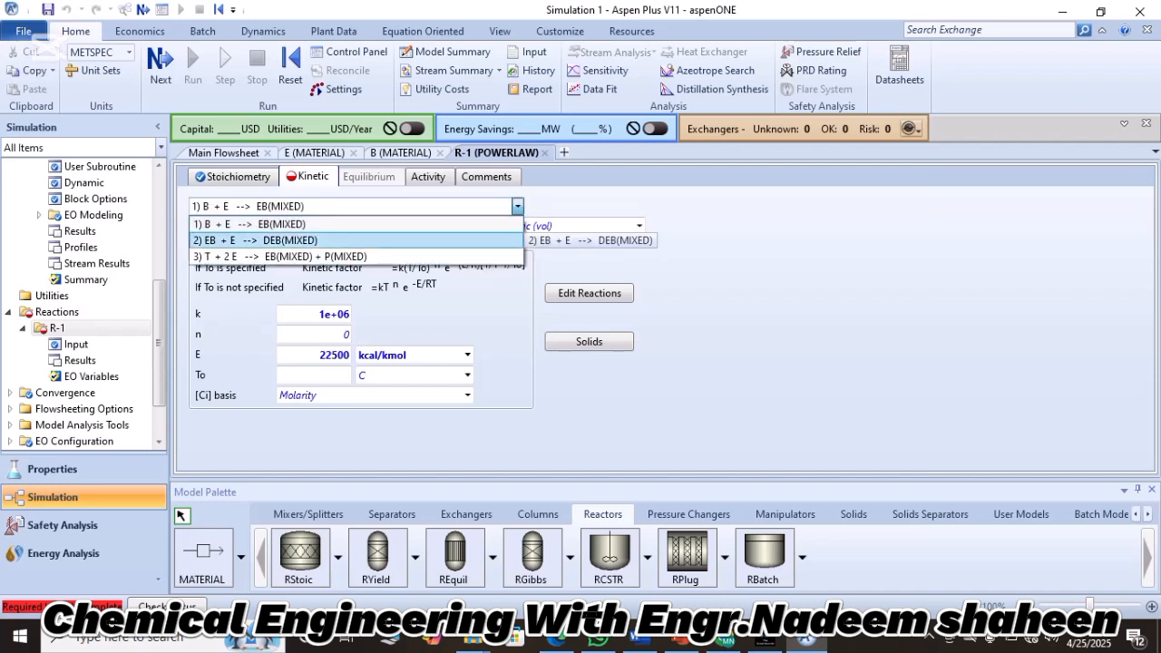
left_click(489, 241)
left_click(314, 313)
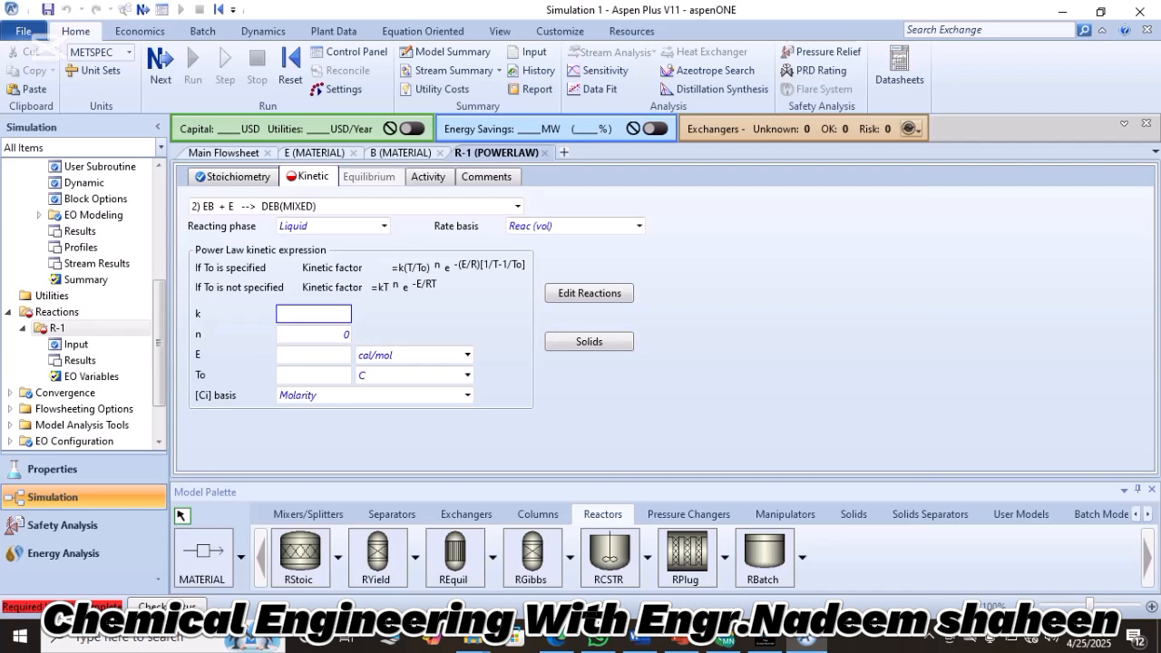
left_click(331, 226)
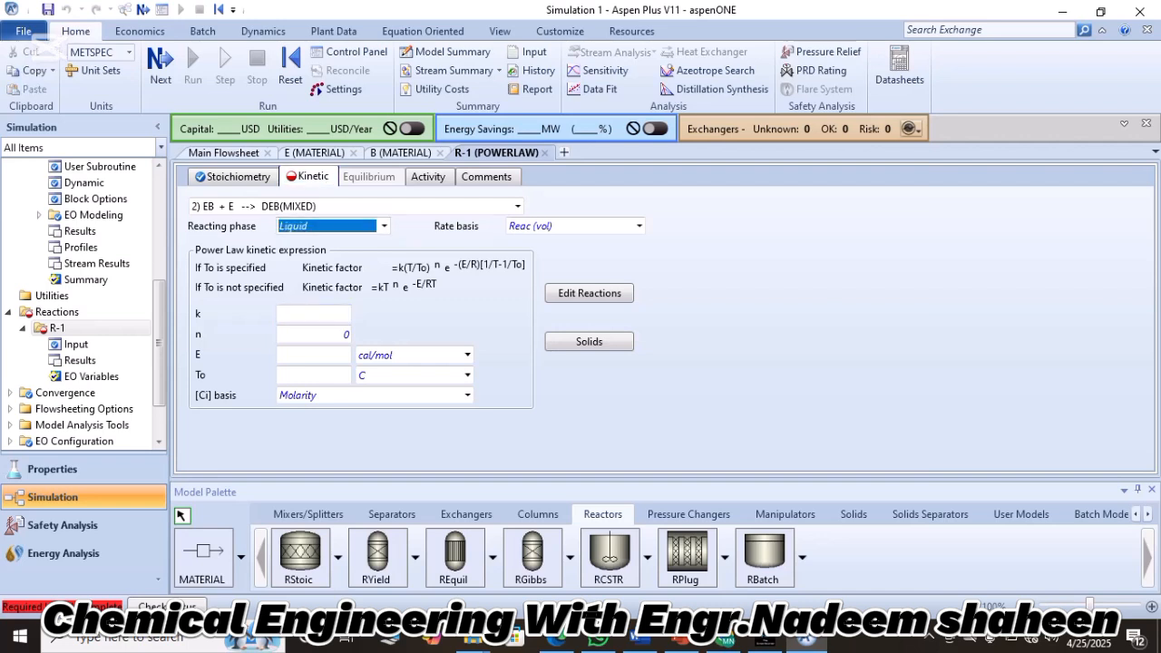
left_click(383, 226)
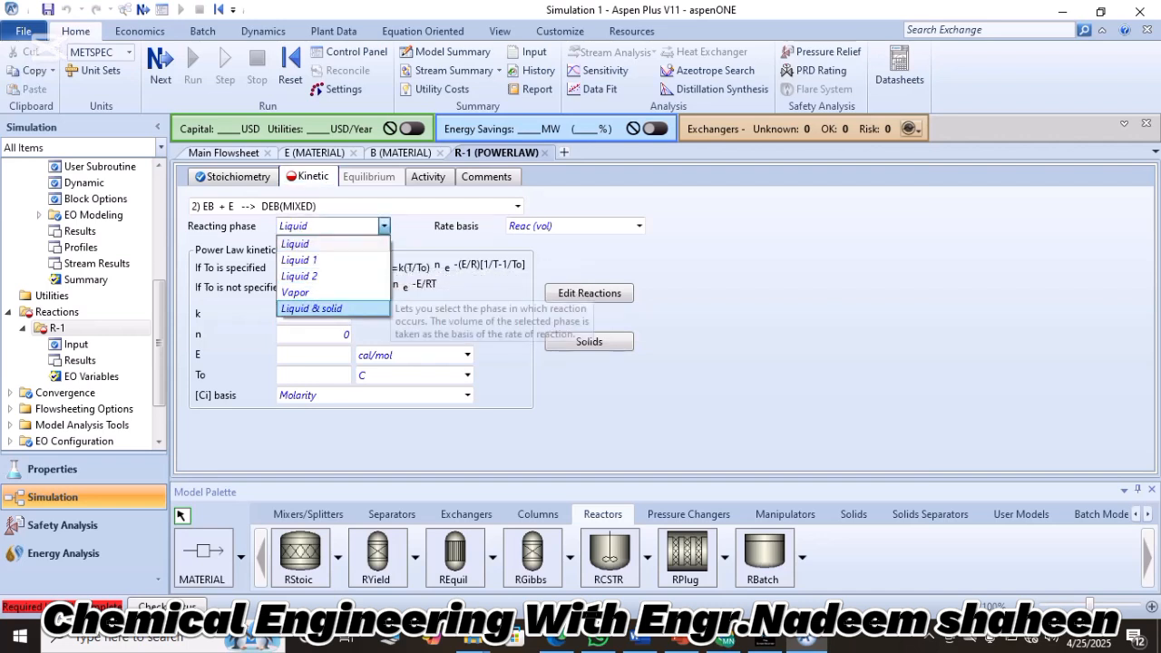
left_click(296, 292)
Set the pre-exponential factor k of reaction 2 to 6e+5.
left_click(313, 314)
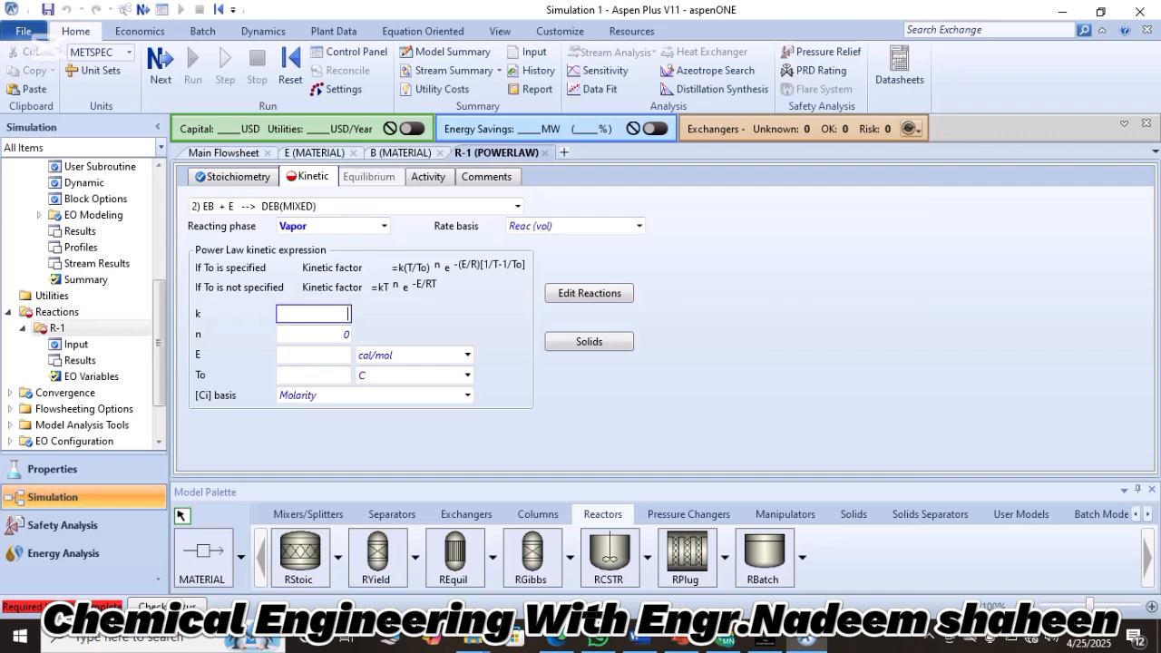
type("6e")
type("+5")
key("Return")
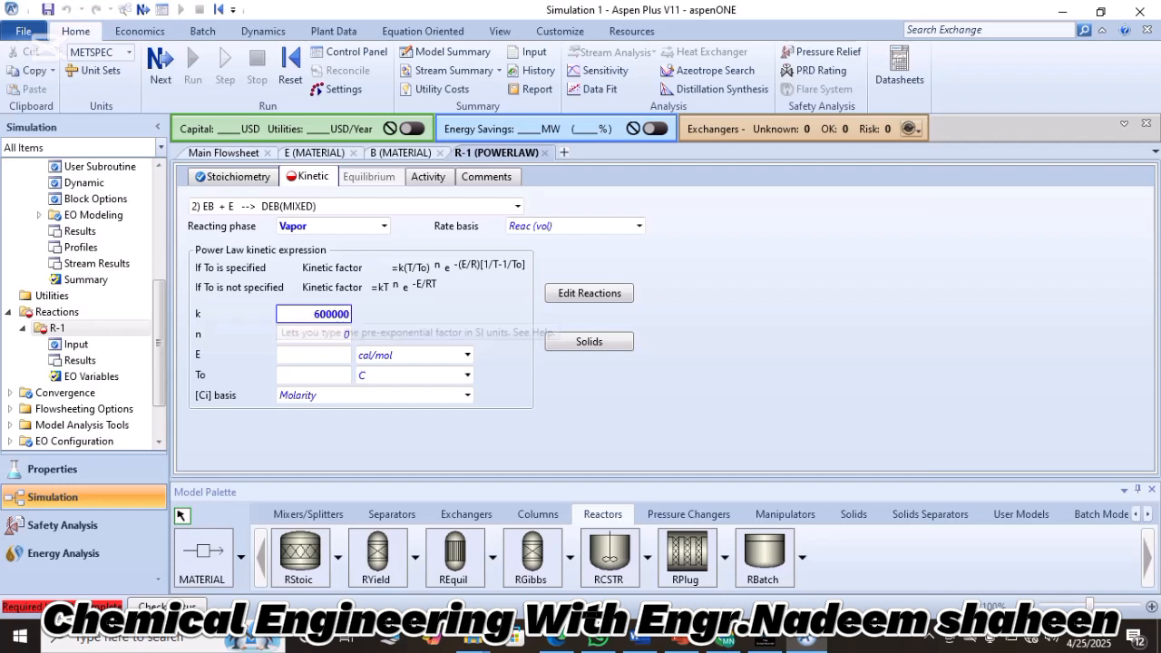
Set the activation energy E of reaction 2 to 22500 kcal/kmol.
left_click(313, 355)
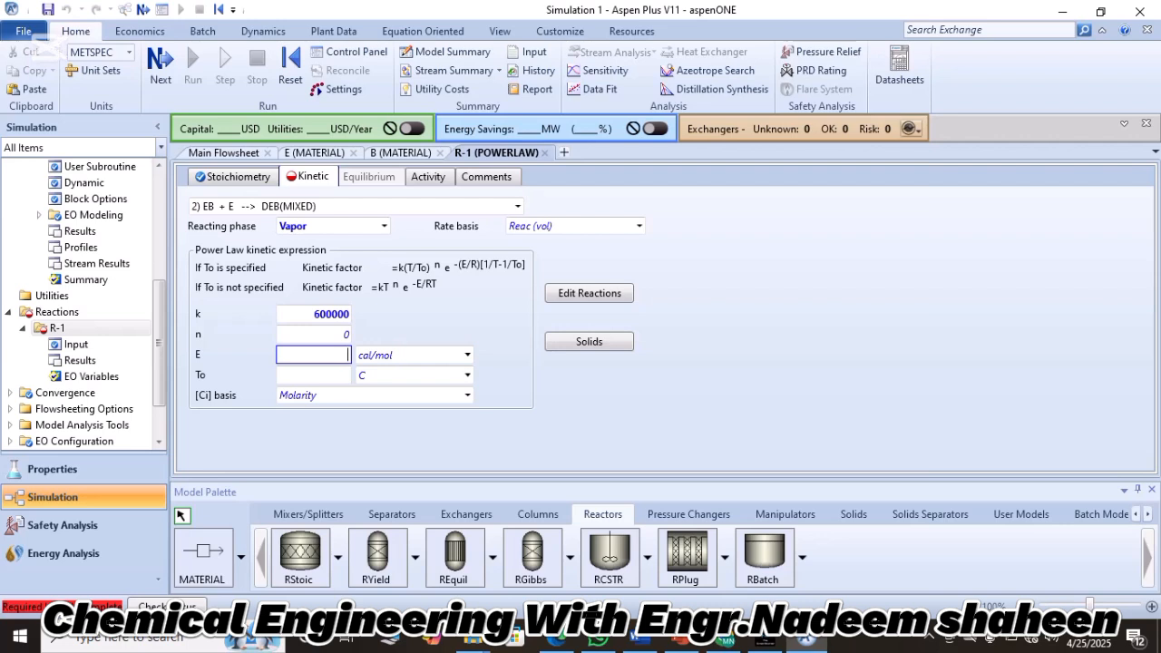
type("22500")
key("Return")
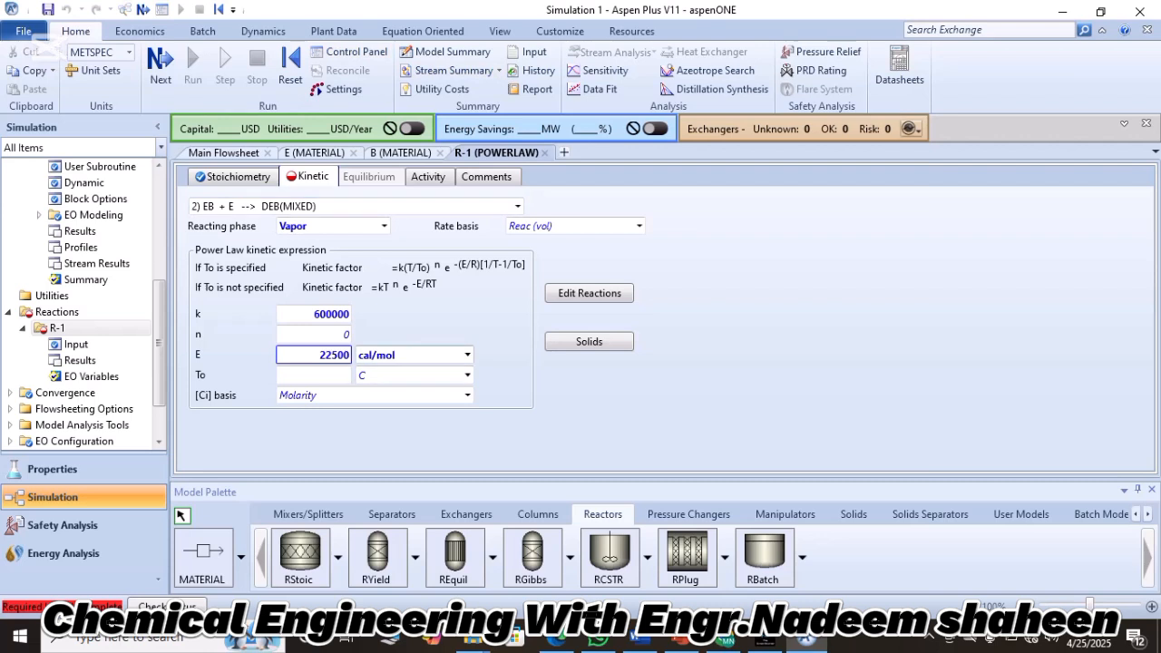
left_click(467, 355)
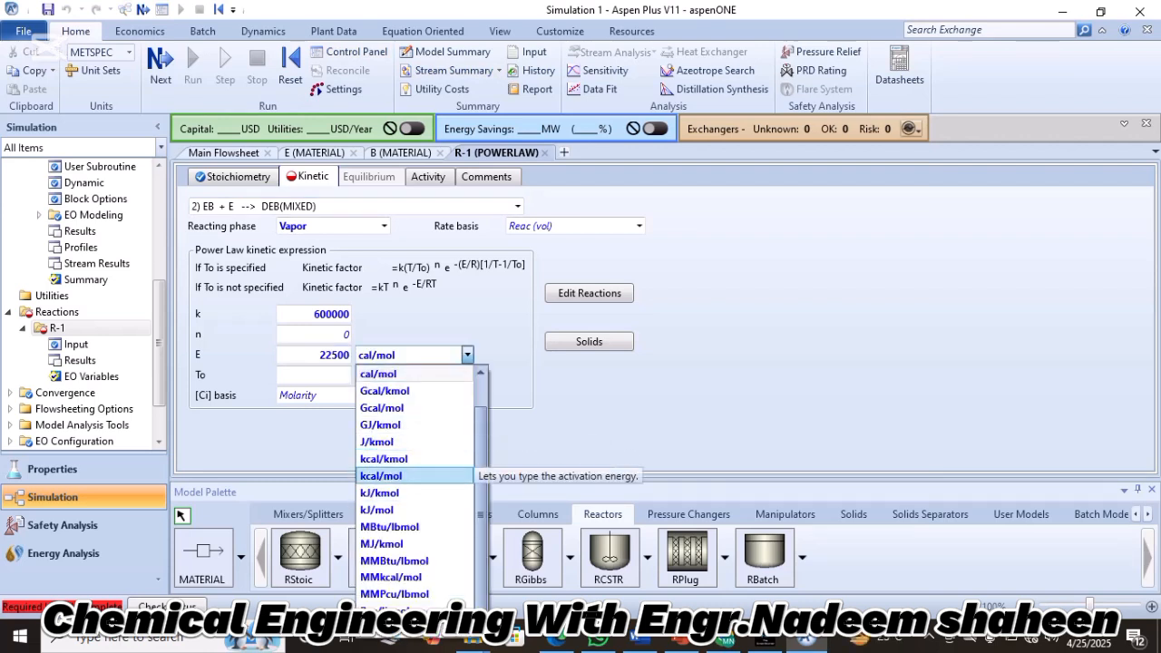
left_click(383, 459)
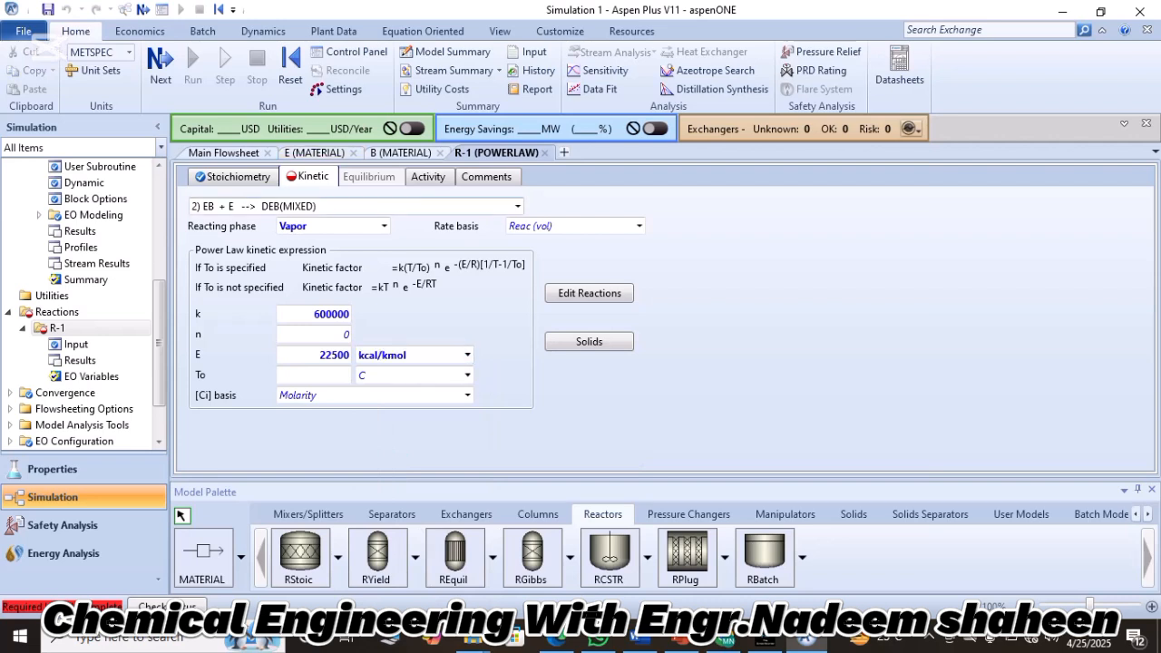
Set the reacting phase of reaction 3, T + 2 E --> EB + P, to Vapor in the kinetic data.
left_click(340, 207)
left_click(518, 207)
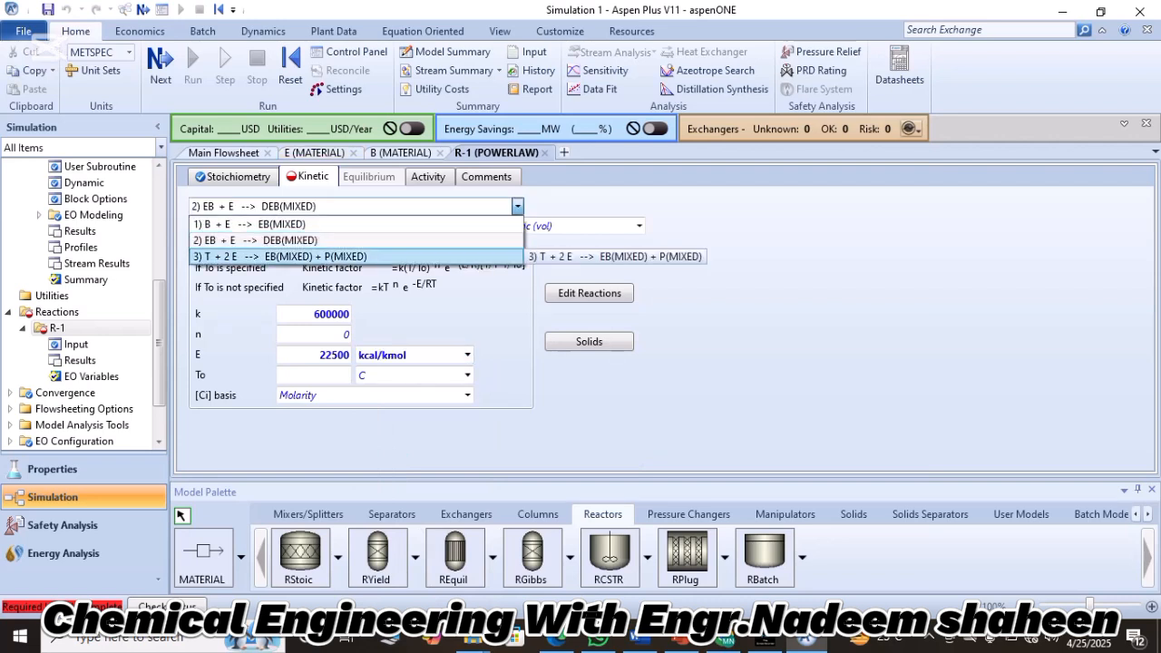
left_click(381, 258)
left_click(383, 226)
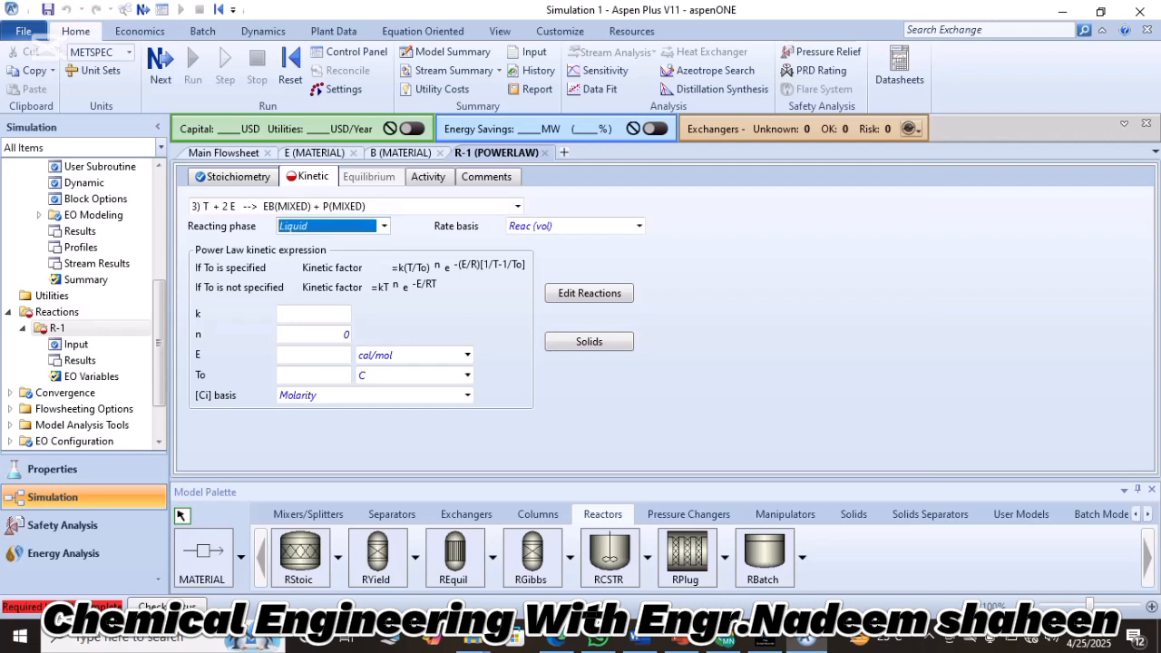
left_click(384, 226)
left_click(294, 292)
Set the pre-exponential factor k of reaction 3 to 3.8e+8.
left_click(313, 313)
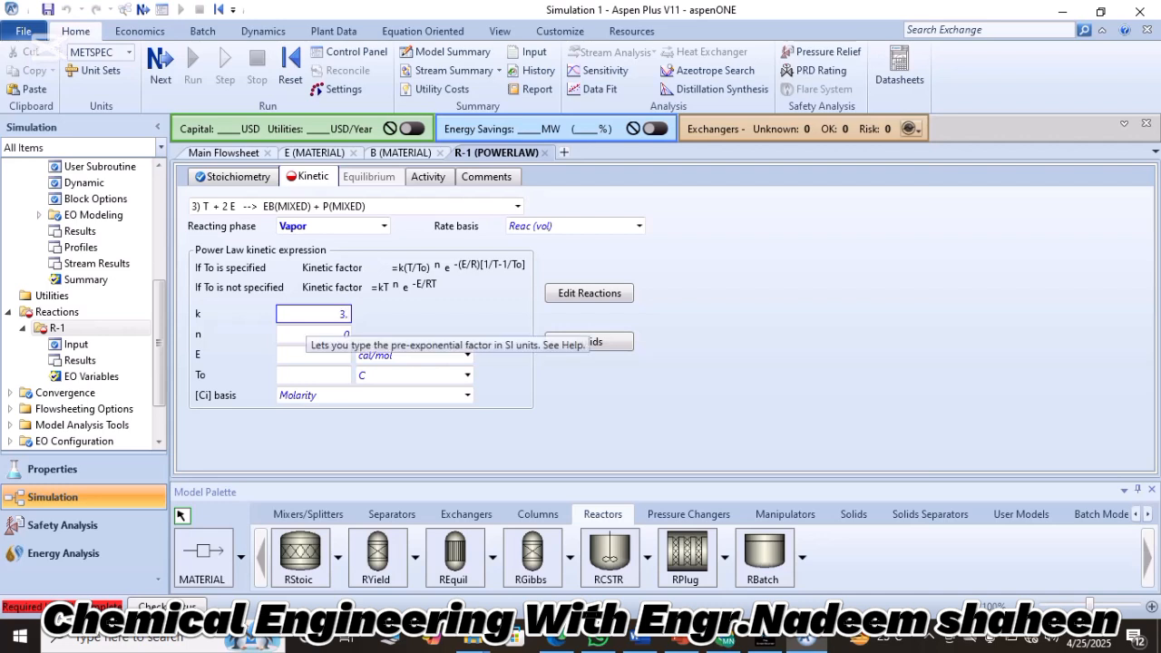
type("3.8e+")
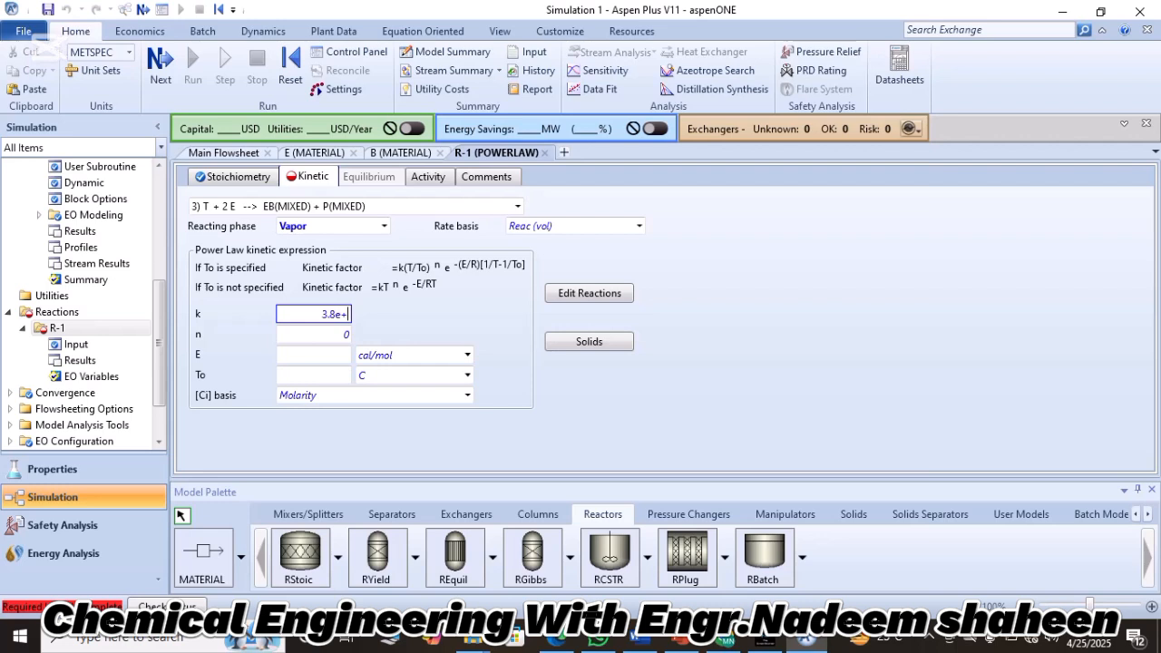
type("8")
key("Return")
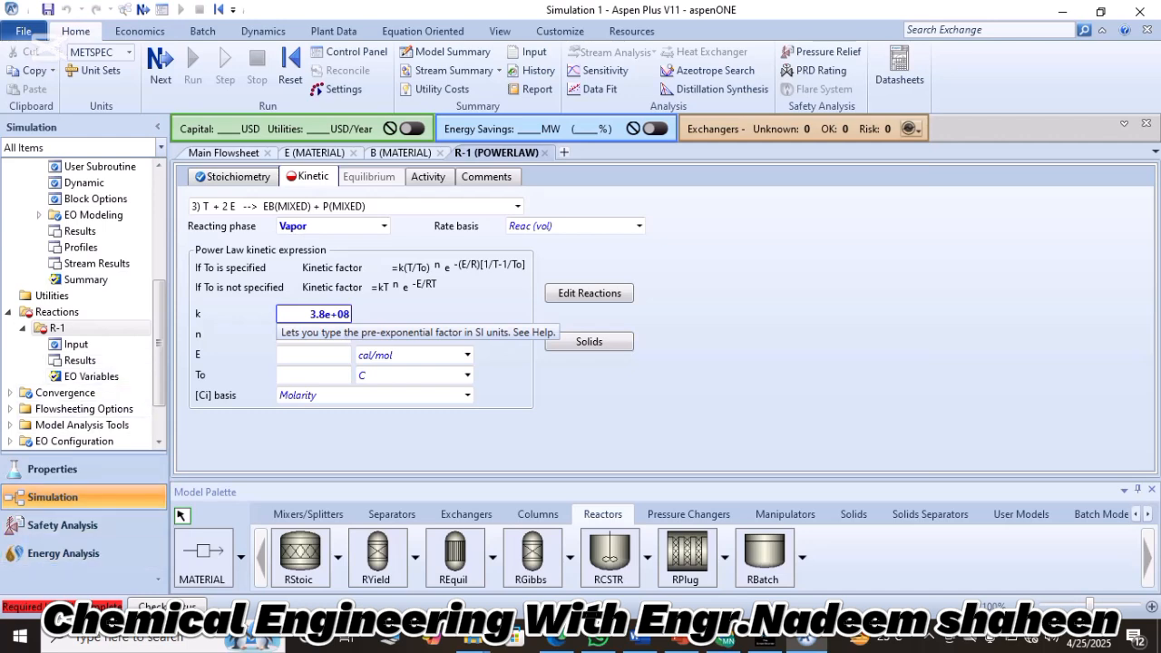
Set the activation energy E of reaction 3 to 20000 kcal/kmol.
left_click(312, 356)
type("2")
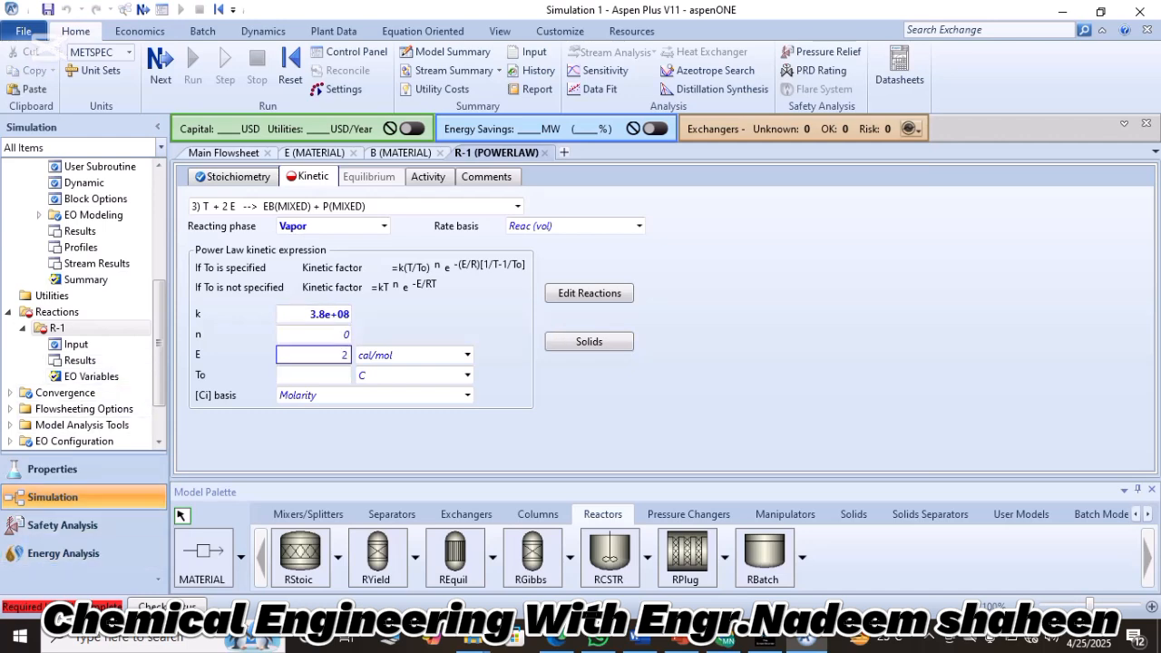
type("0000")
left_click(467, 354)
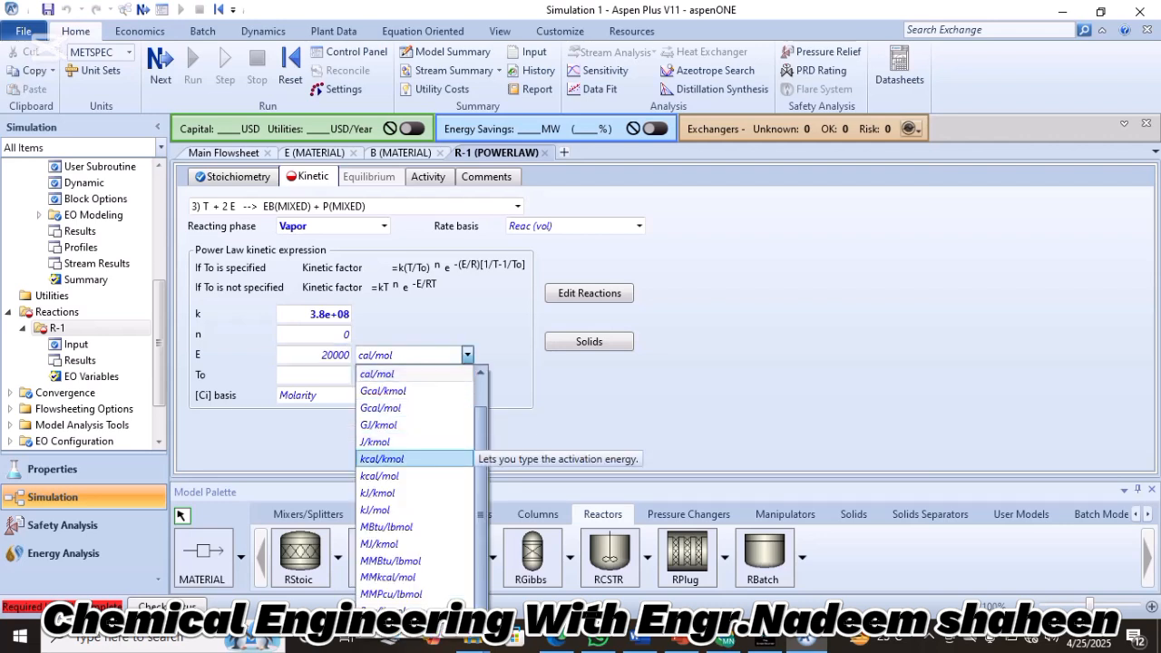
left_click(382, 459)
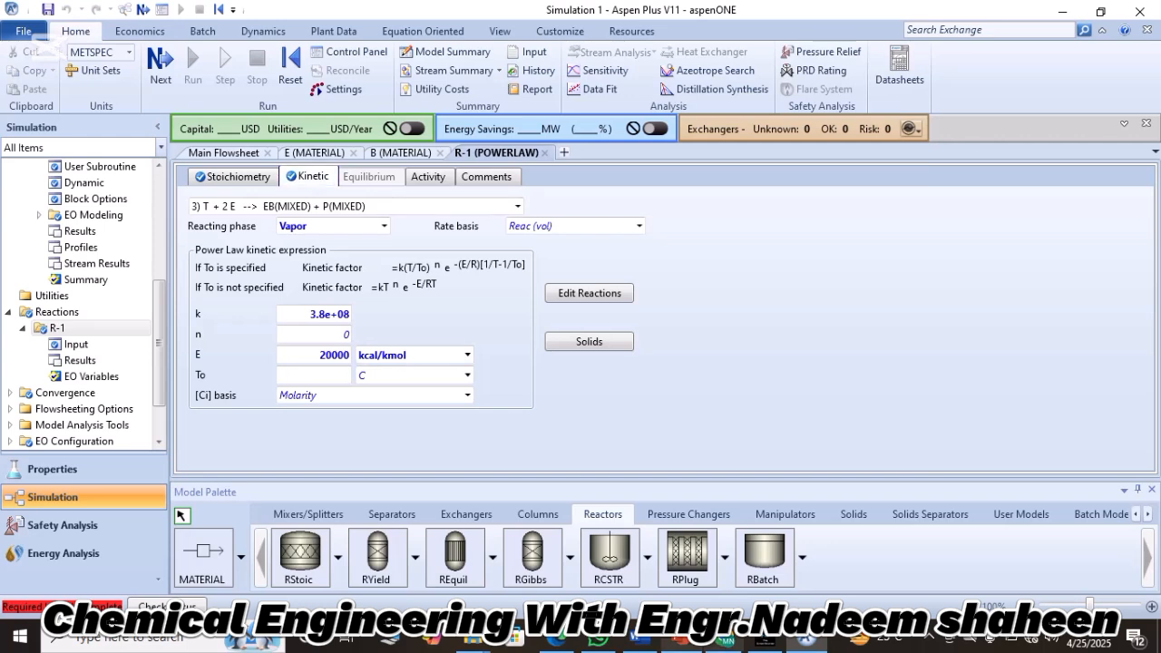
Include reaction set R-1 in the PFR block and set the process stream pressure at the reactor inlet to 20 barg.
left_click(160, 70)
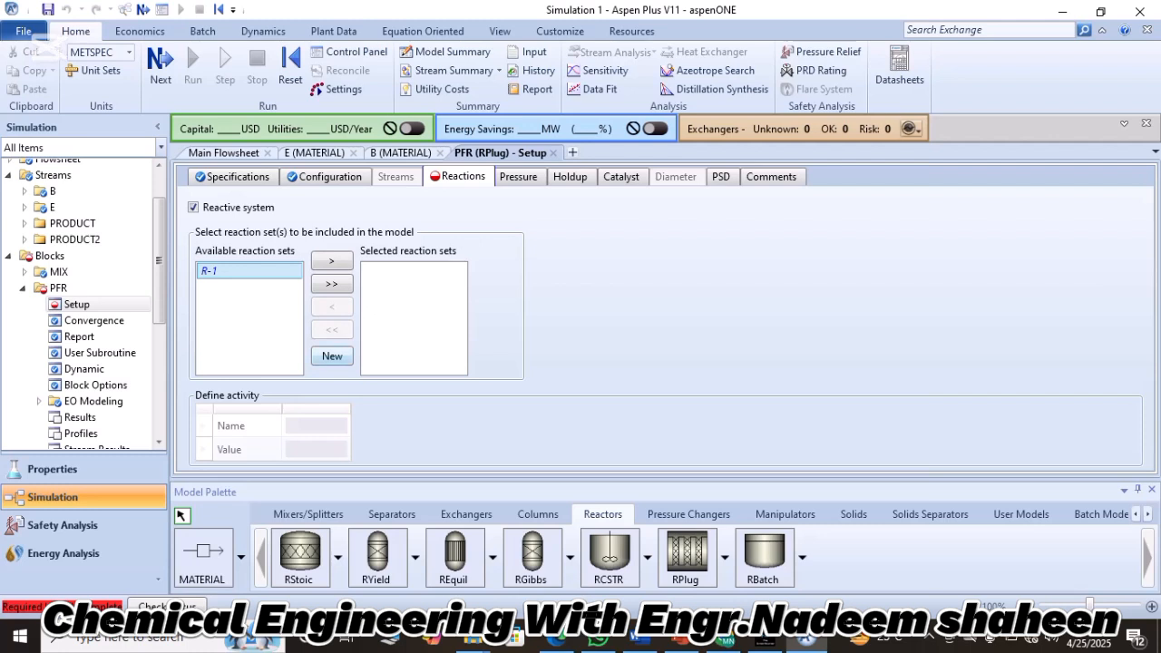
left_click(332, 261)
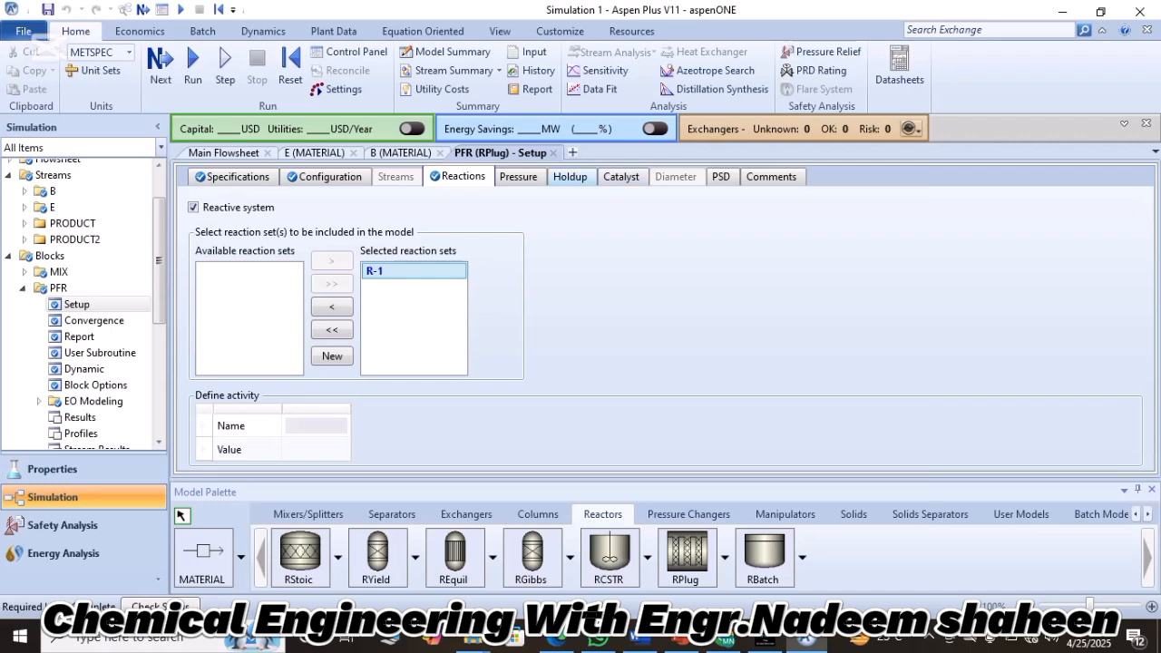
left_click(519, 177)
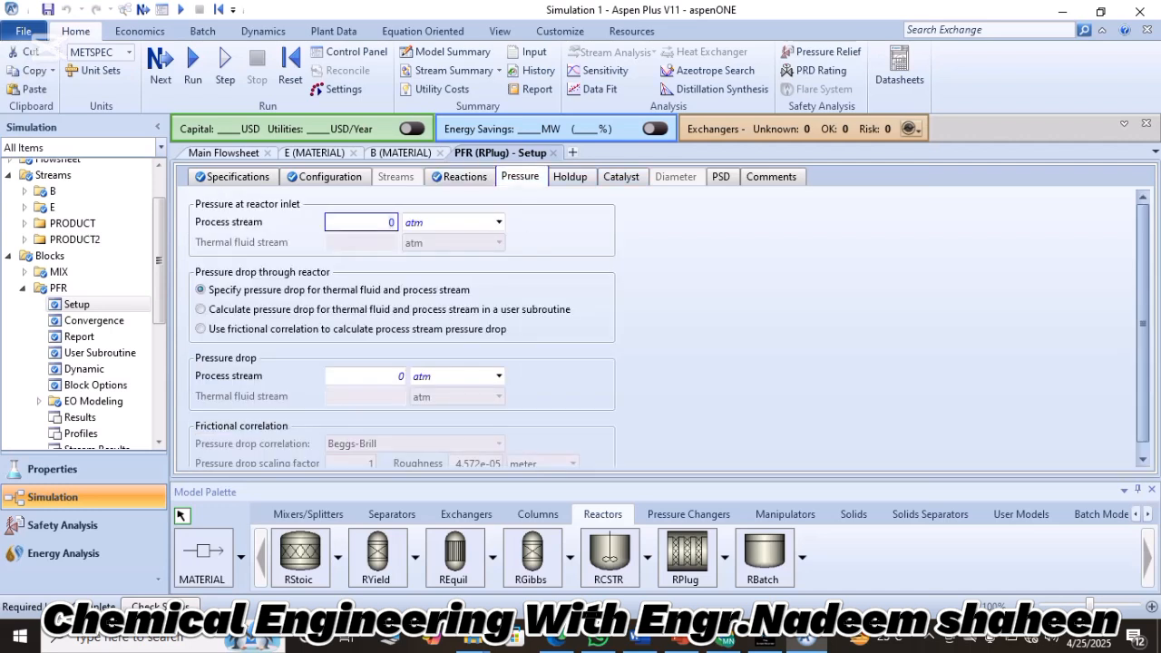
type("20")
key("Return")
left_click(499, 222)
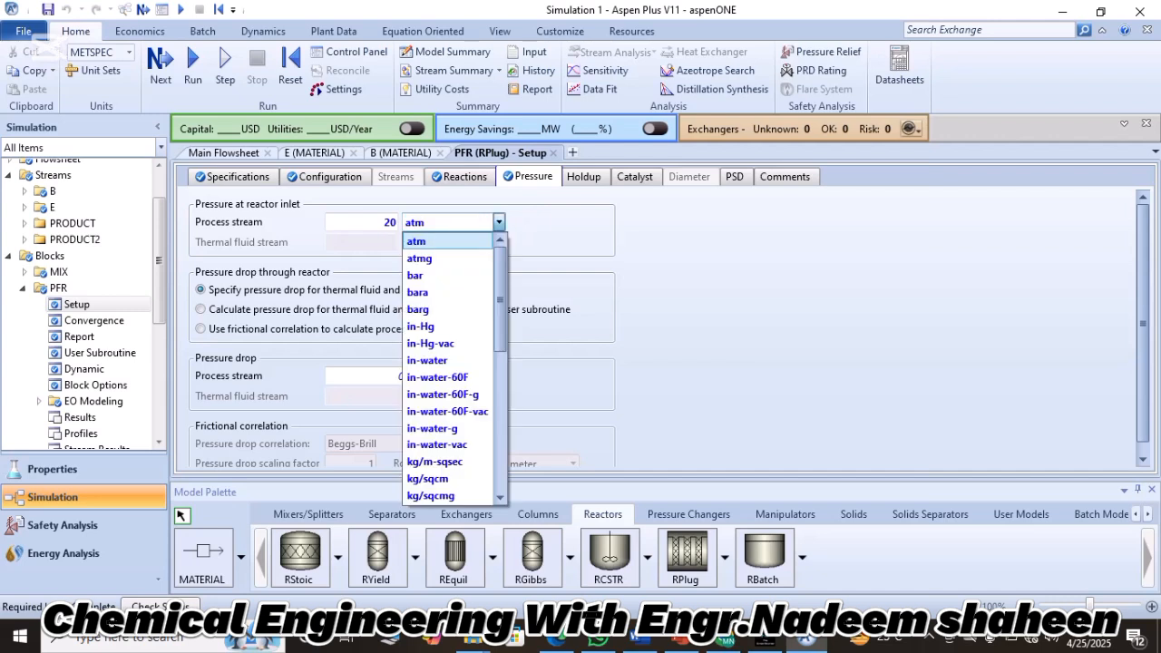
left_click(418, 292)
left_click(499, 222)
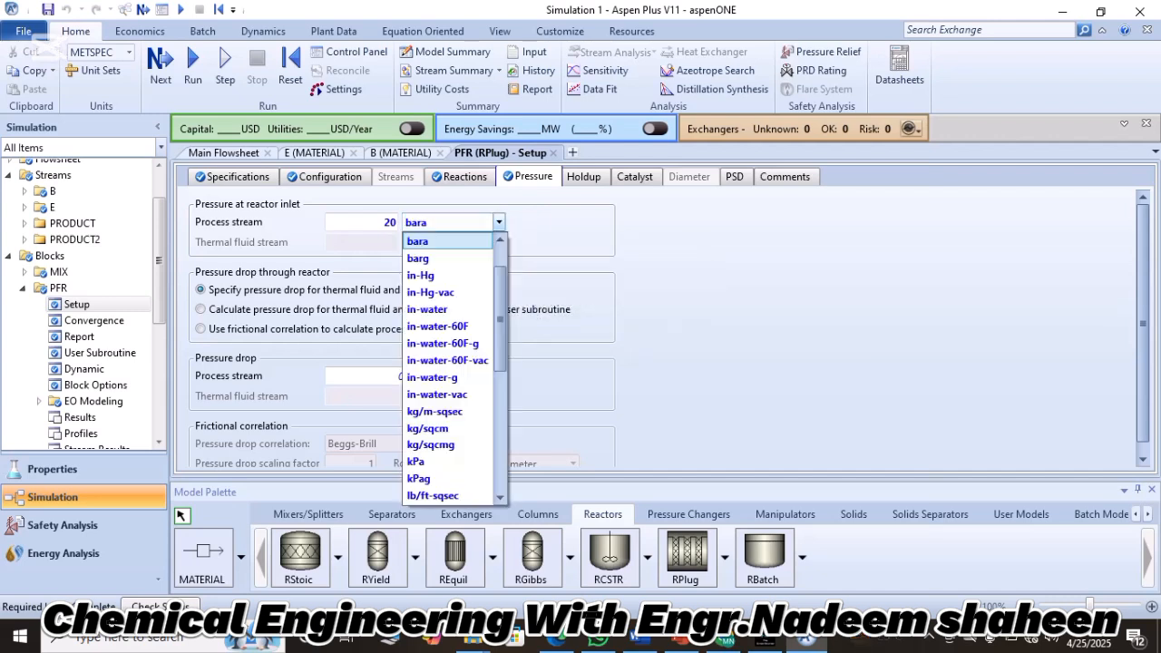
left_click(427, 258)
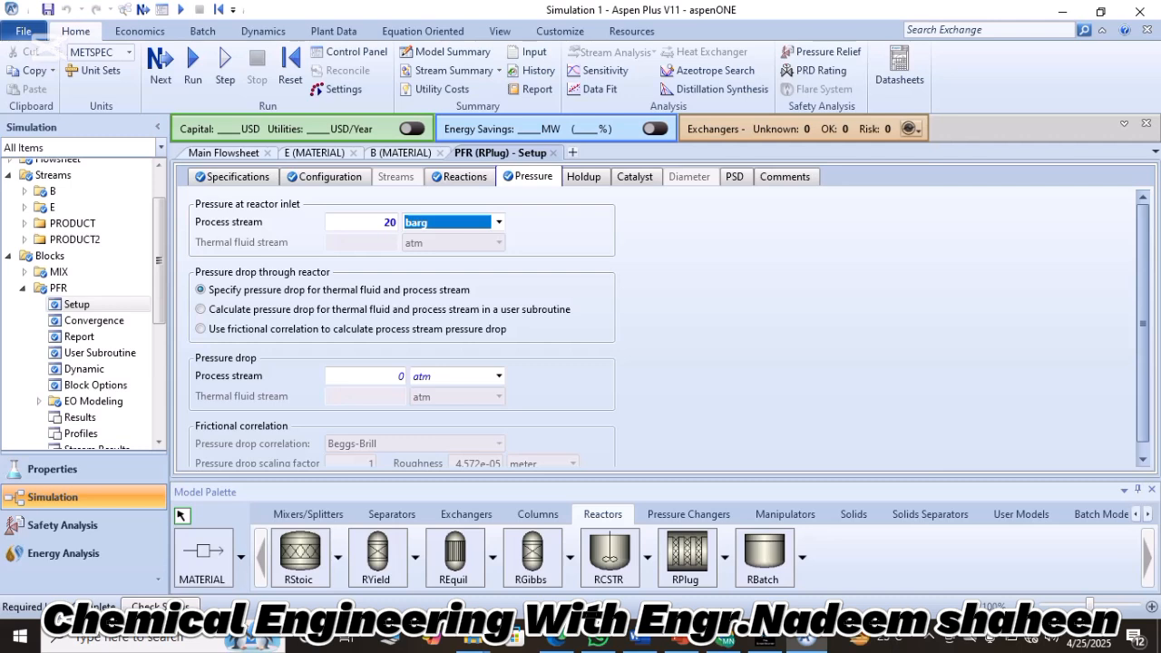
Set the process stream pressure drop through the PFR to 2 bar.
left_click(367, 377)
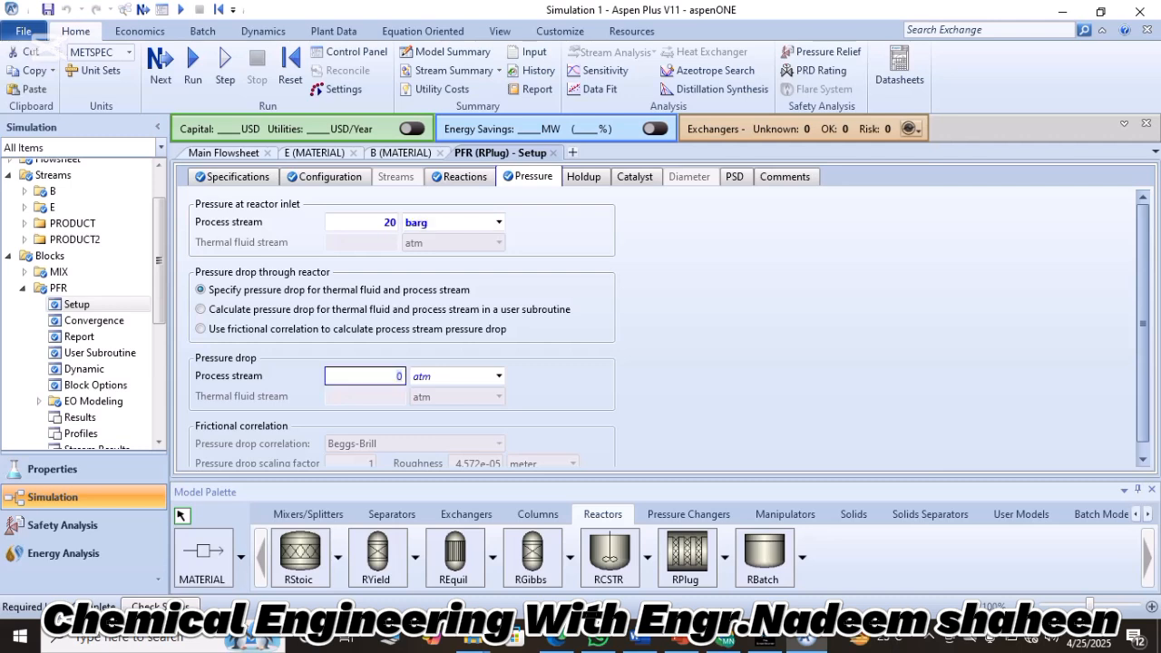
type("2")
key("Return")
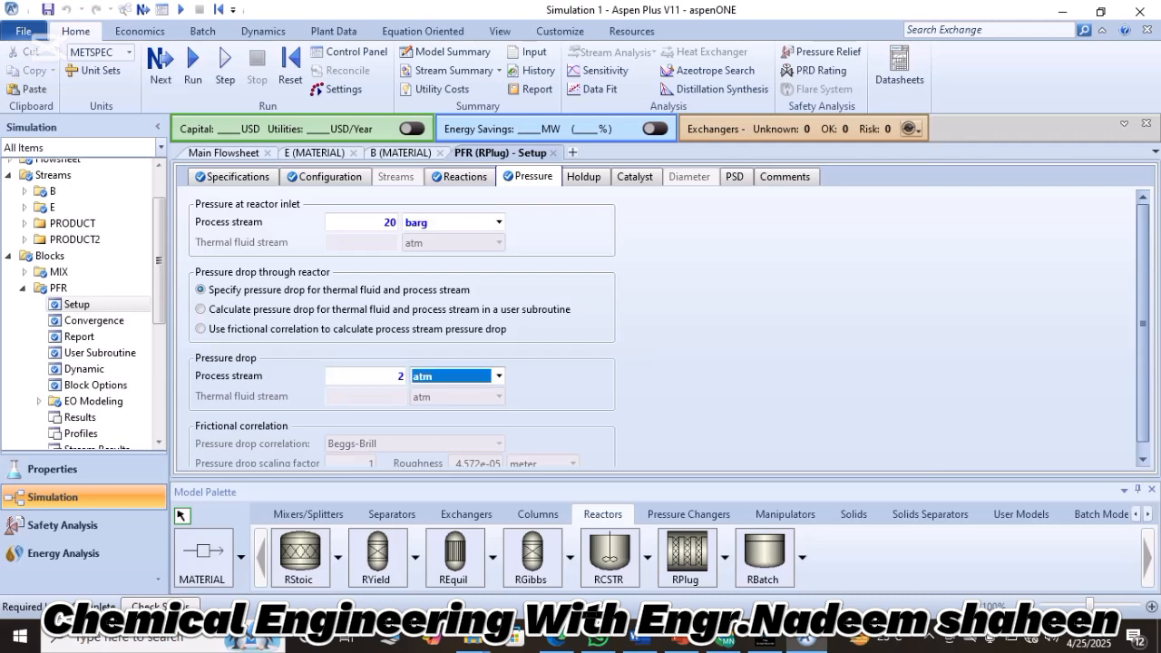
left_click(499, 377)
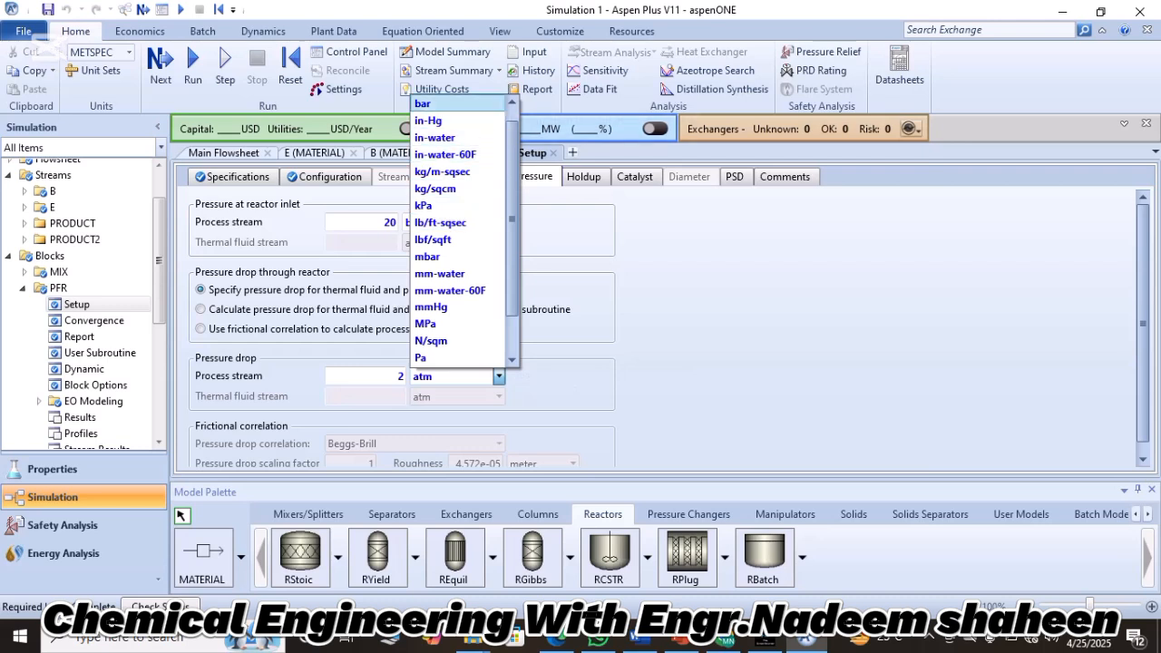
left_click(445, 104)
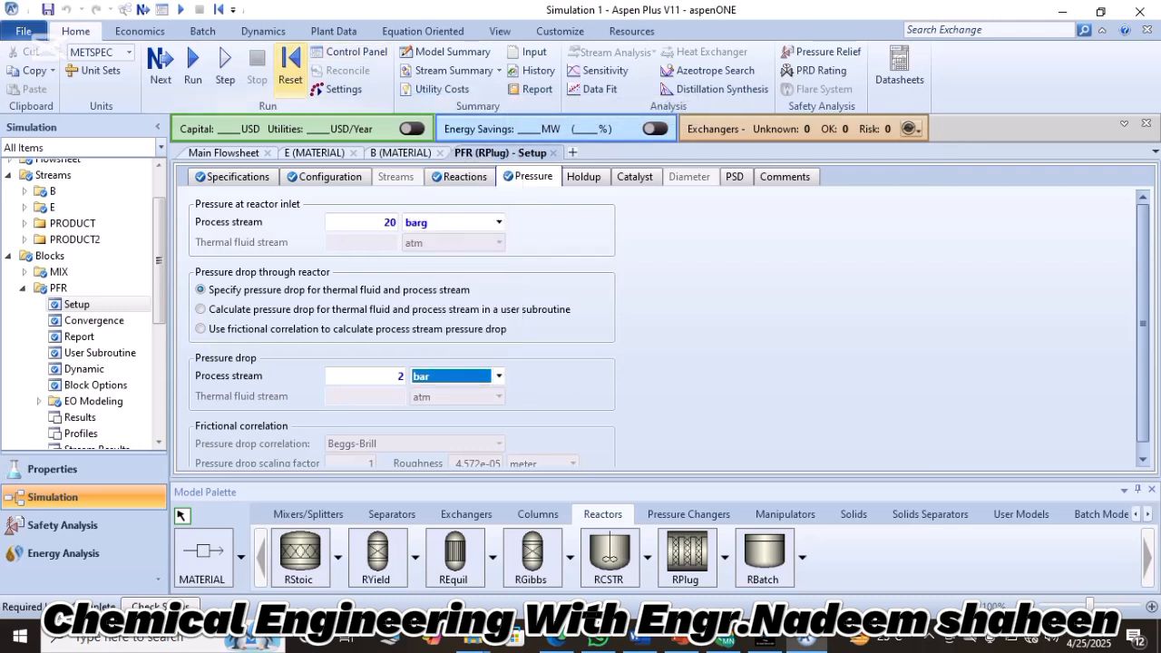
Reinitialize the simulation, accepting the purge of all results, and run it.
left_click(290, 68)
key("Return")
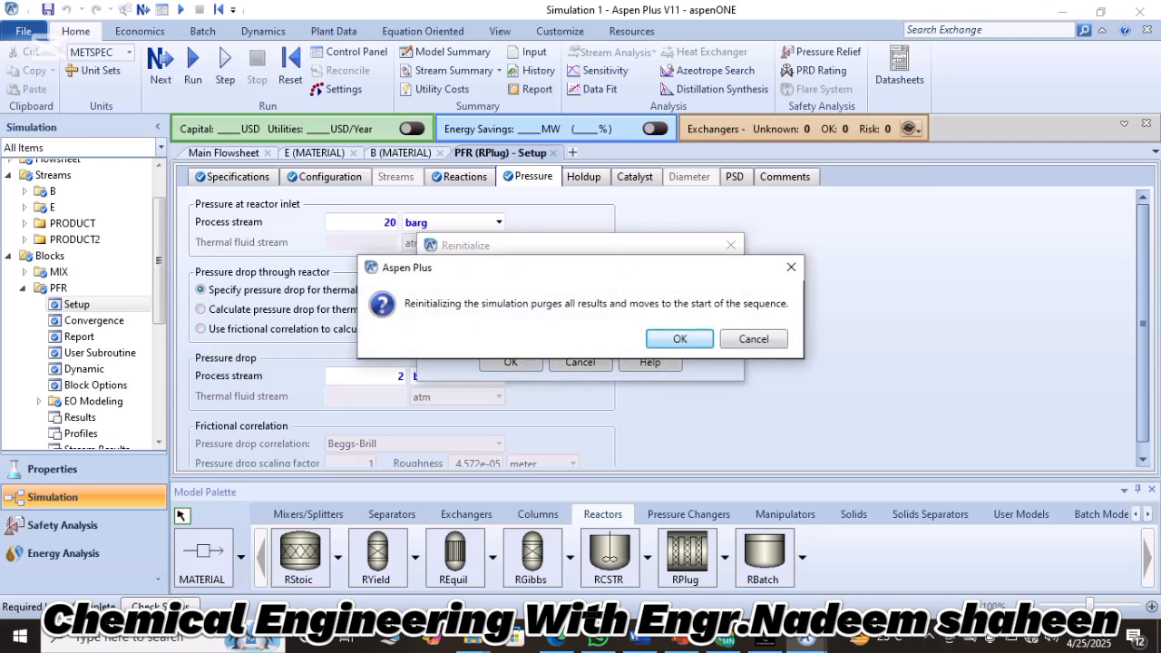
key("Return")
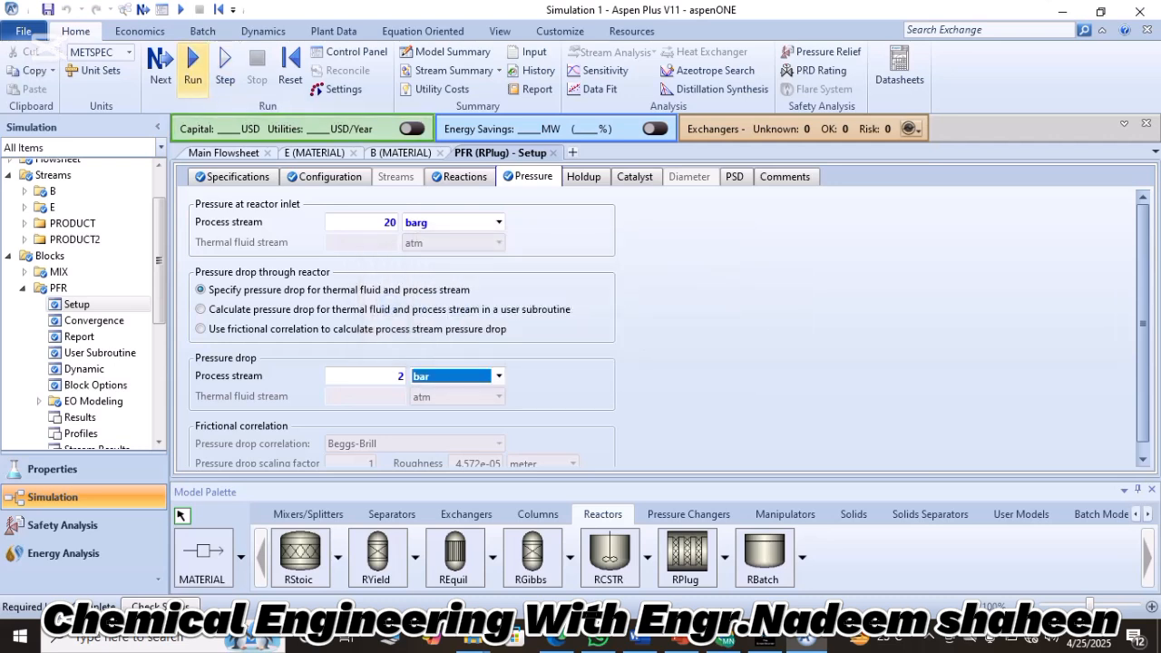
left_click(193, 66)
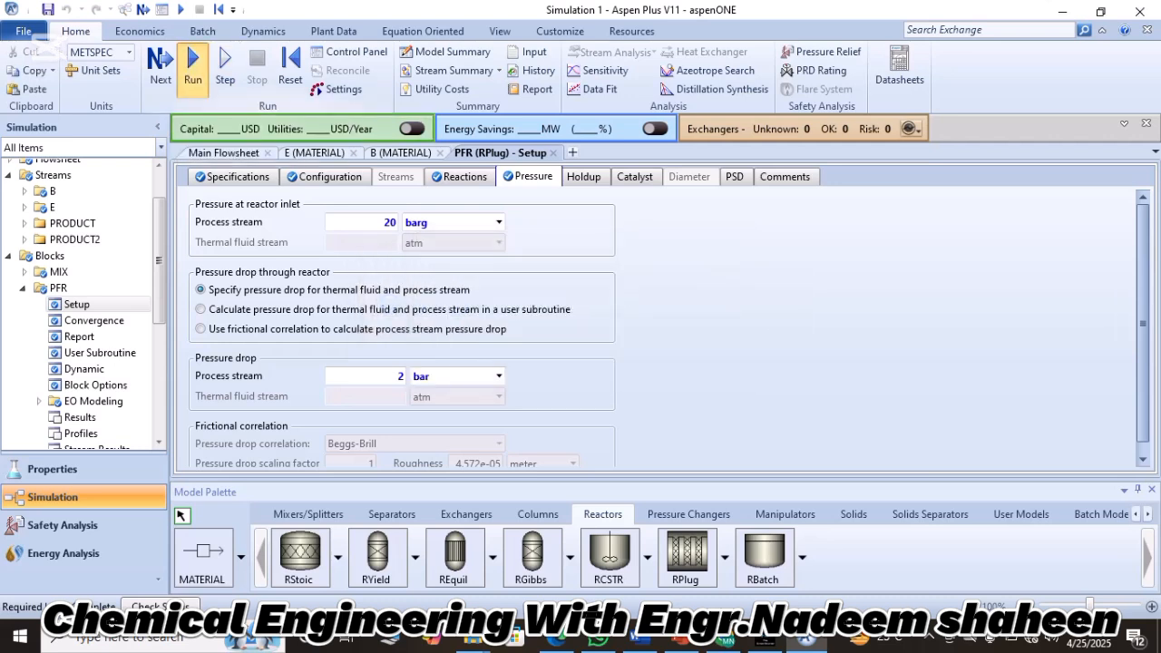
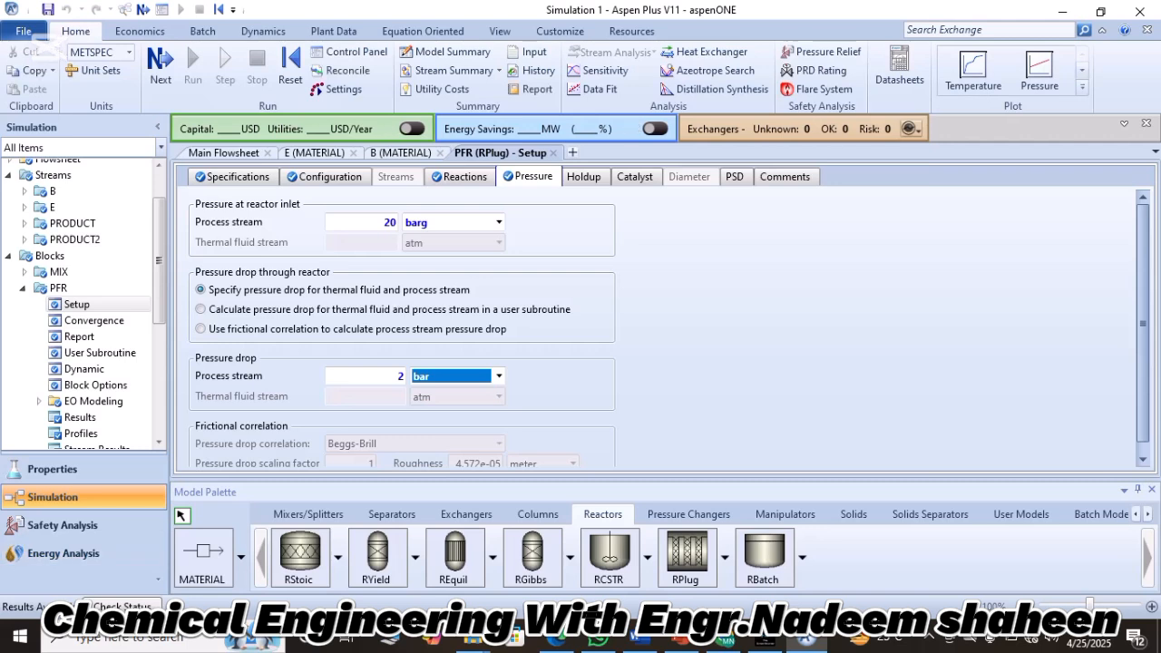
Review the stream results of PRODUCT2 at the PFR outlet, down to the mole flows.
left_click(224, 153)
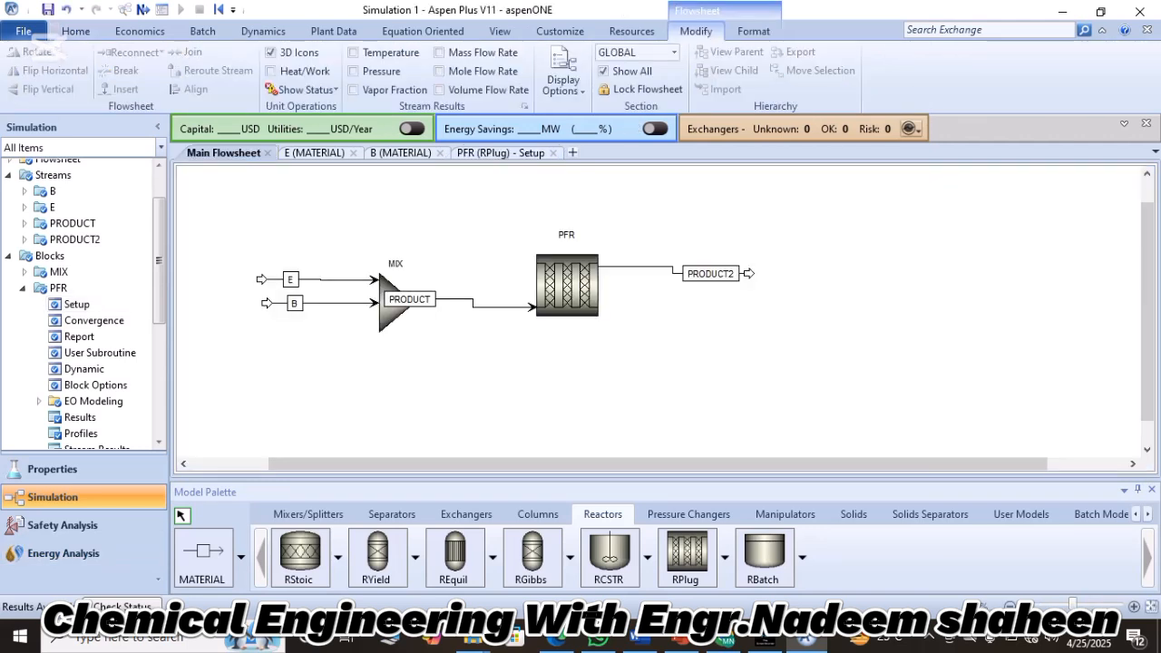
right_click(672, 266)
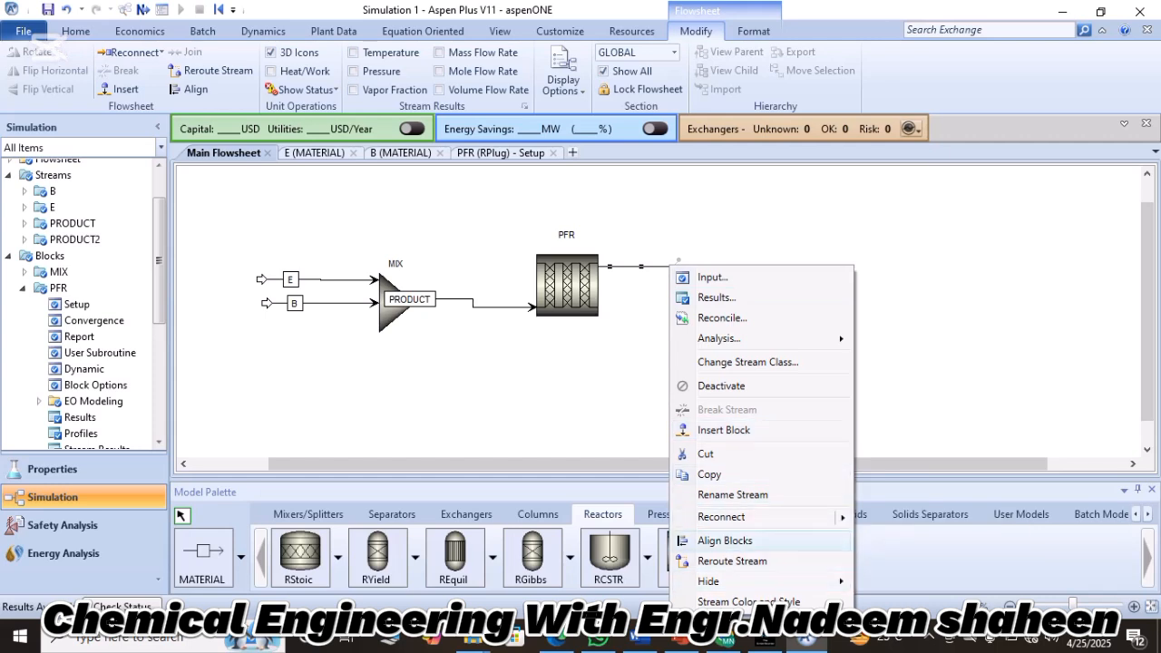
left_click(717, 298)
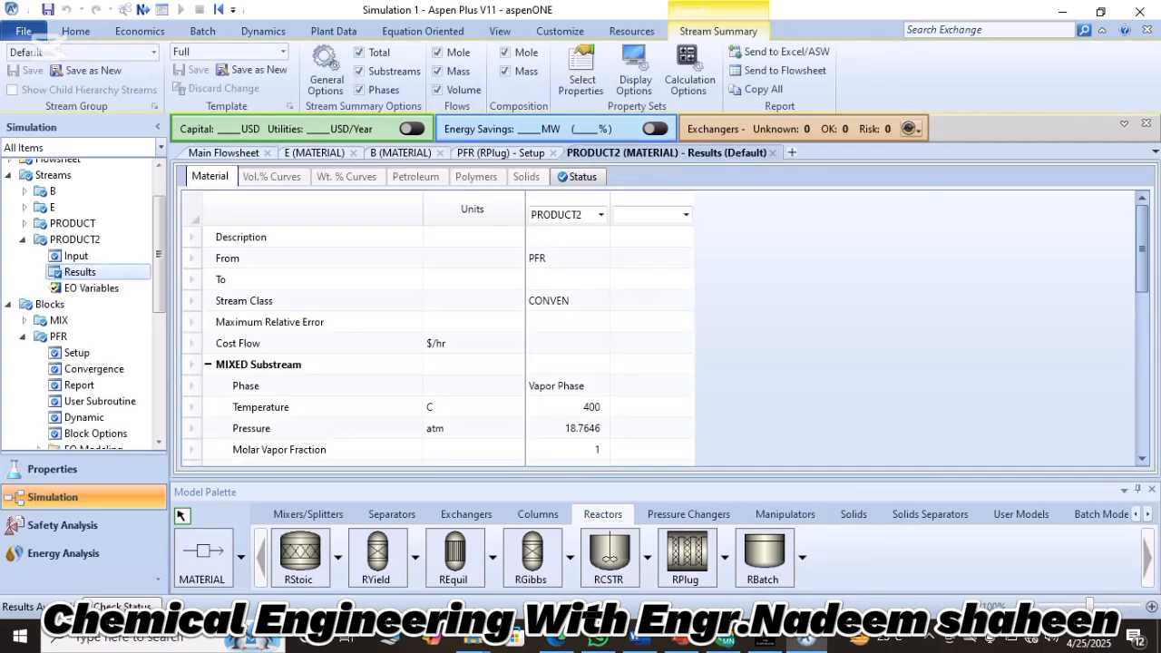
scroll(662, 345, "down", 3)
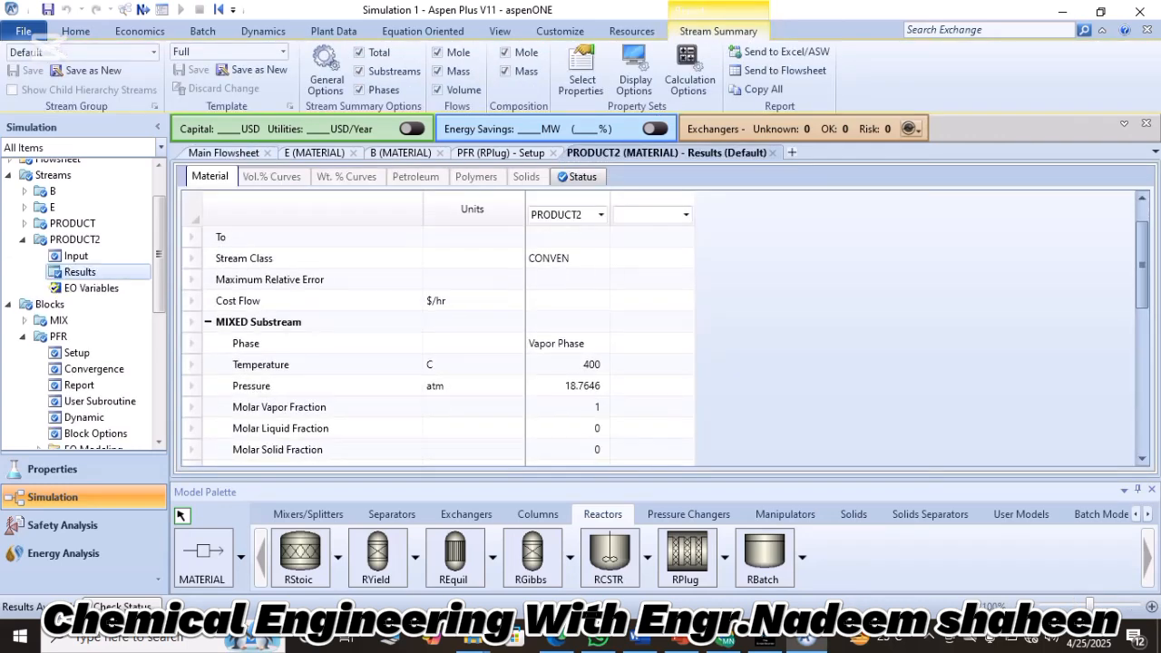
scroll(662, 344, "down", 4)
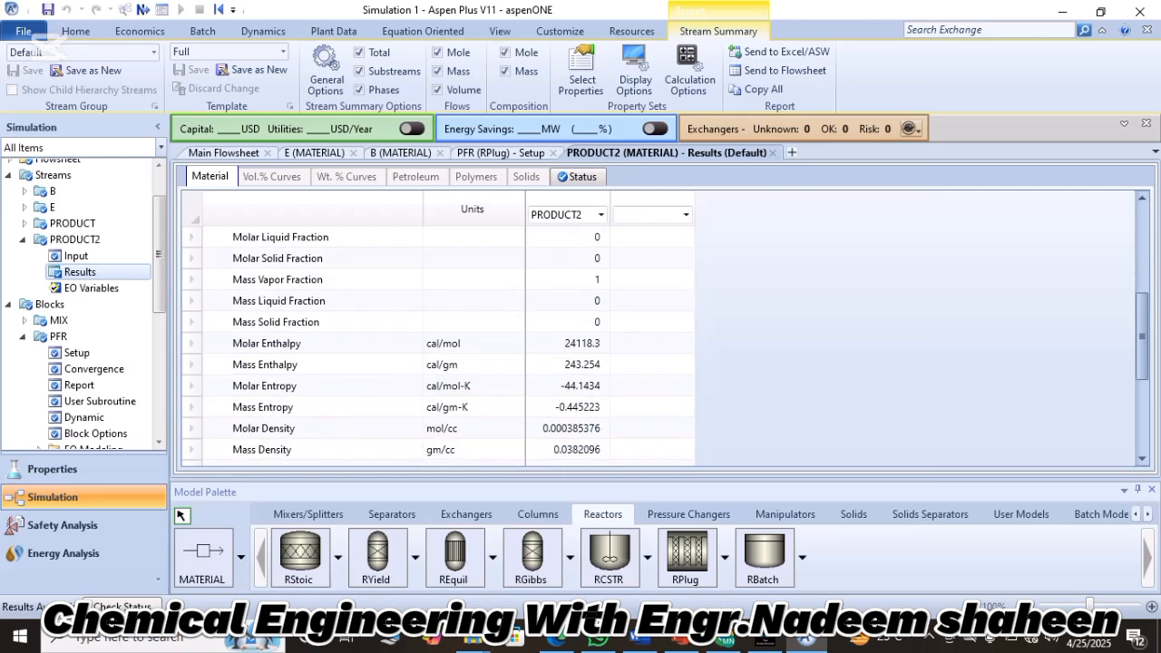
scroll(662, 345, "up", 2)
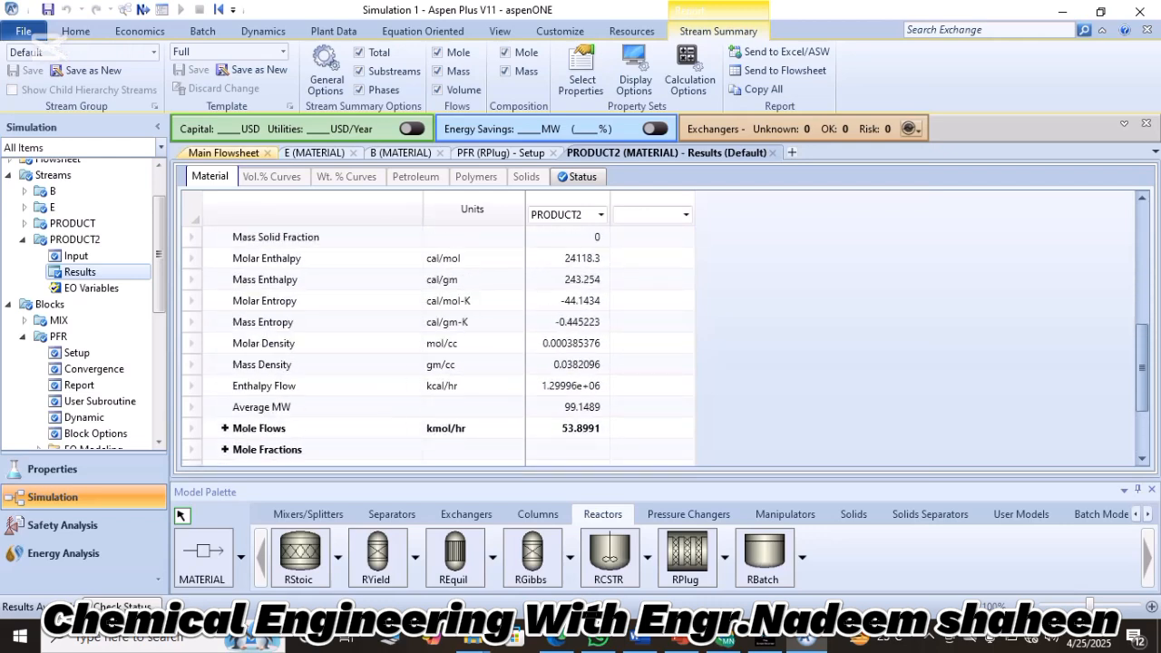
Read in Lecture.pdf how the reactor product is flashed and where its vapour goes, and return to the Aspen Plus flowsheet.
left_click(224, 152)
left_click_drag(556, 639, 764, 638)
left_click(765, 638)
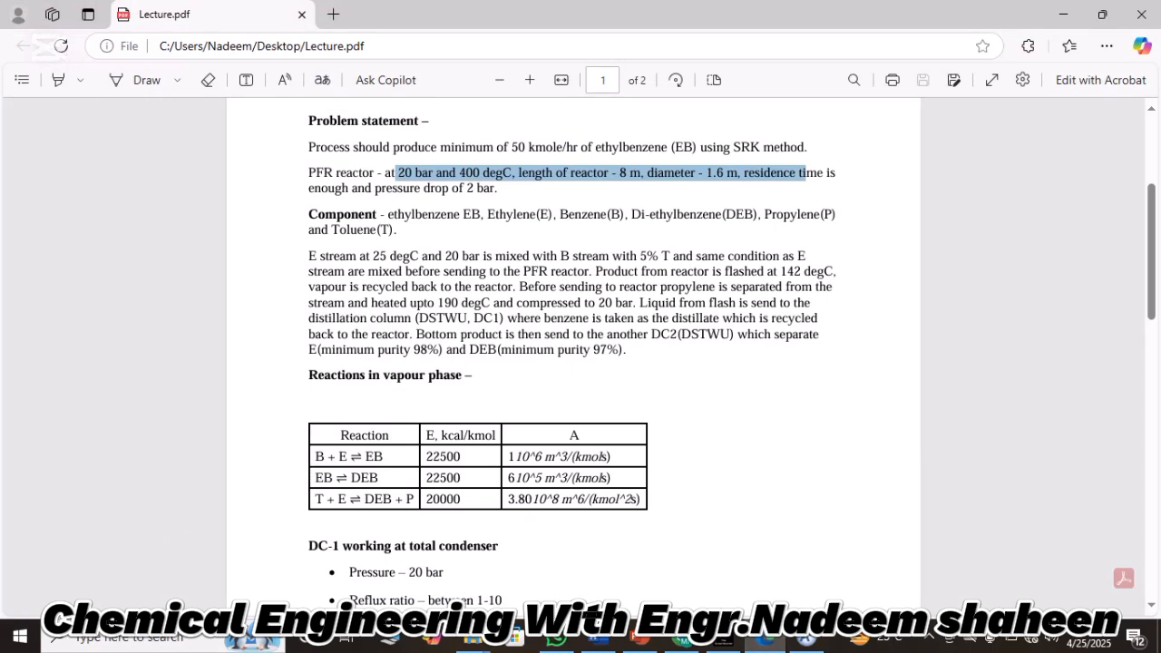
left_click_drag(590, 271, 513, 287)
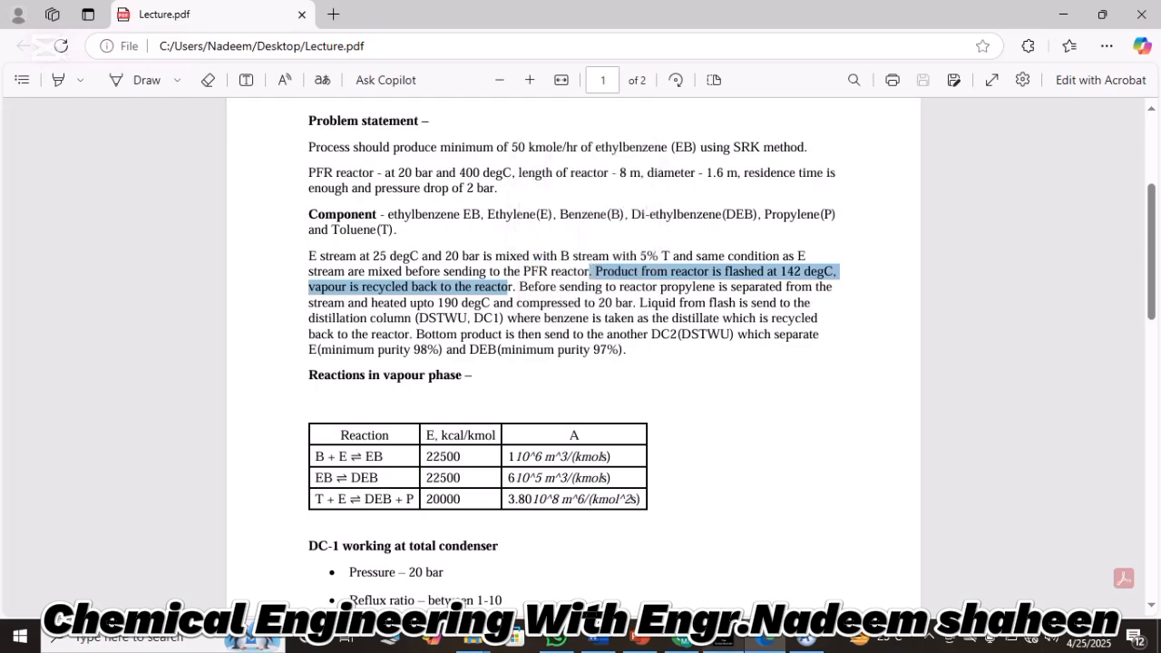
left_click(806, 639)
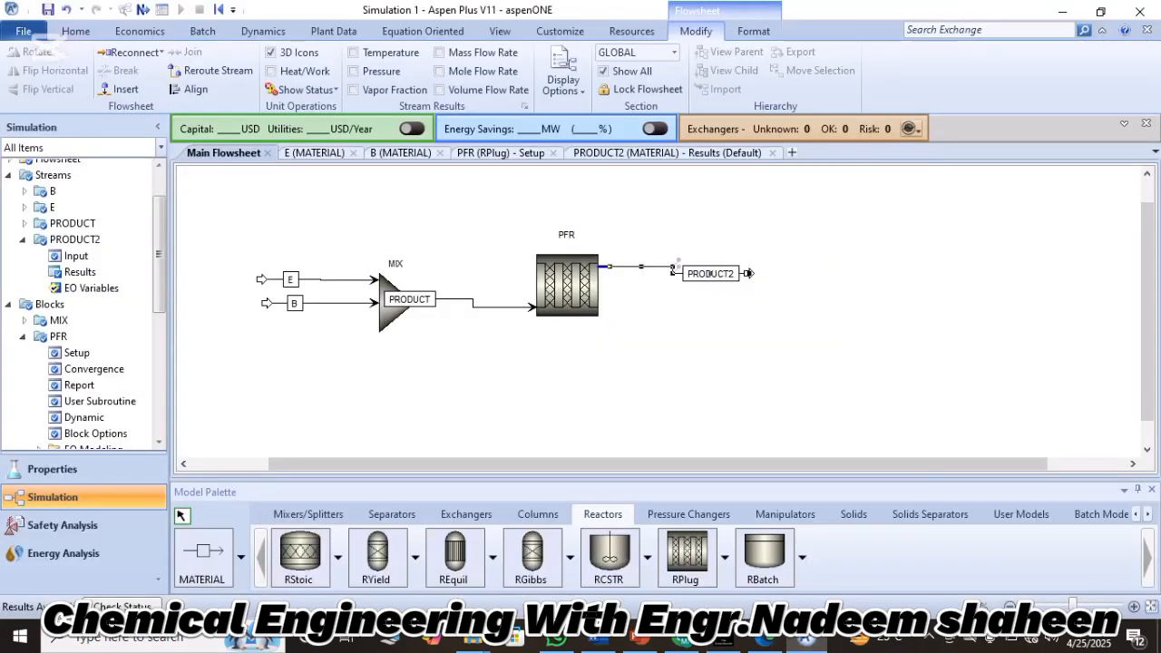
Add a Flash2 separator downstream of the PFR, enlarge its icon and move it clear of the PRODUCT2 stream.
right_click(693, 358)
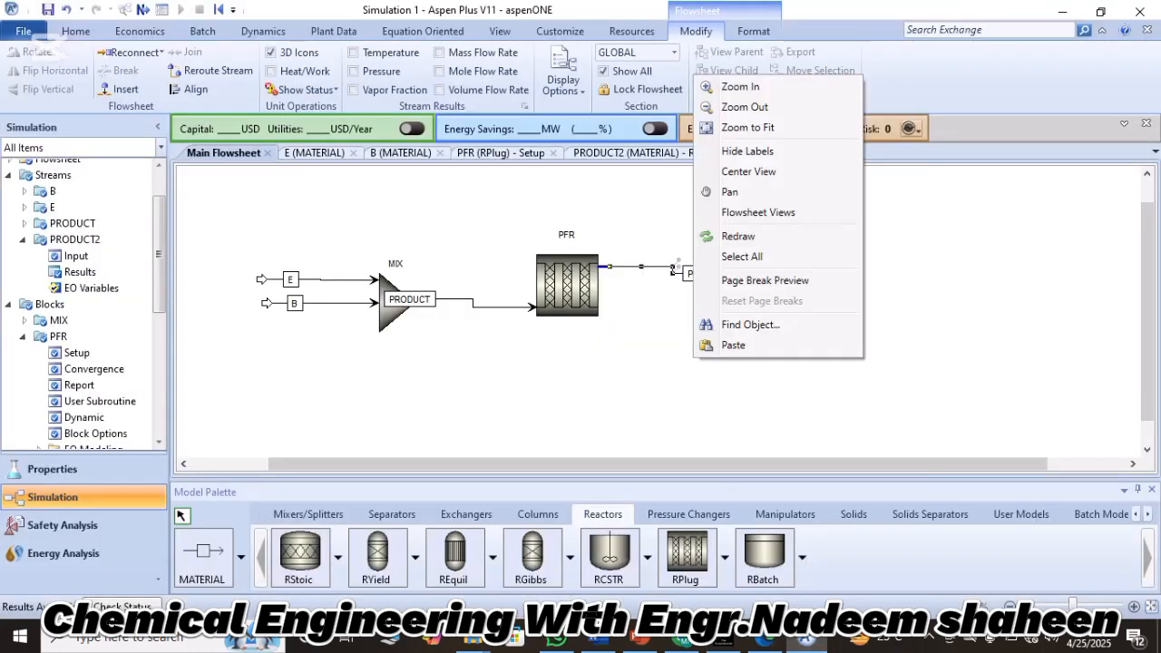
left_click(391, 514)
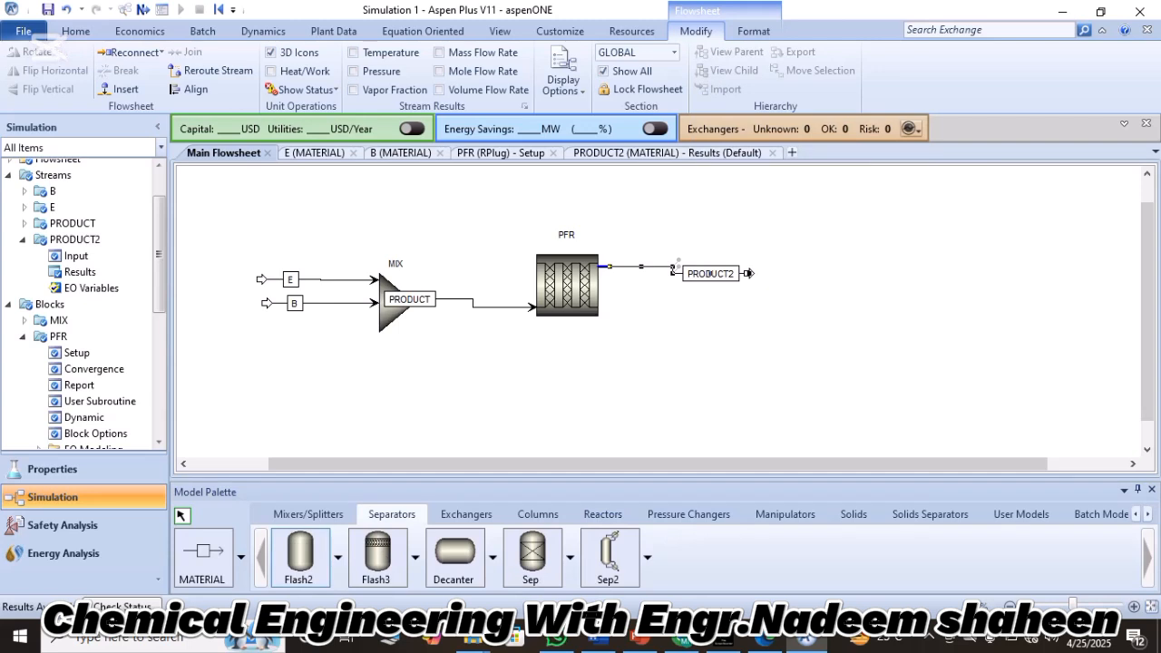
left_click(300, 556)
left_click(766, 290)
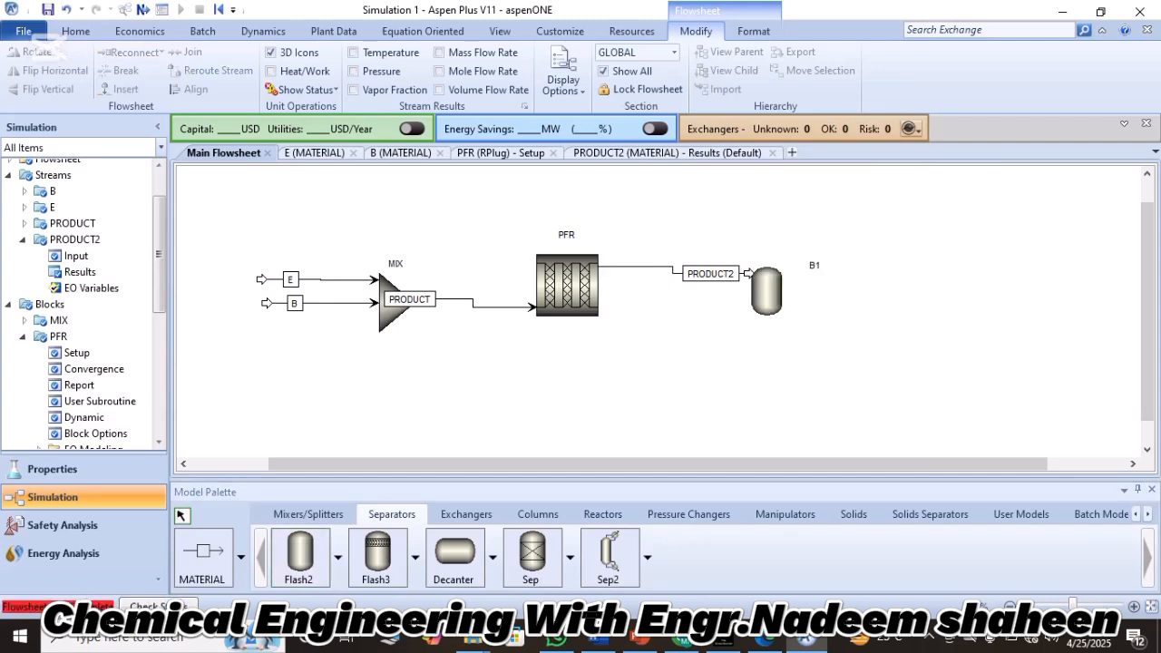
left_click_drag(782, 315, 808, 356)
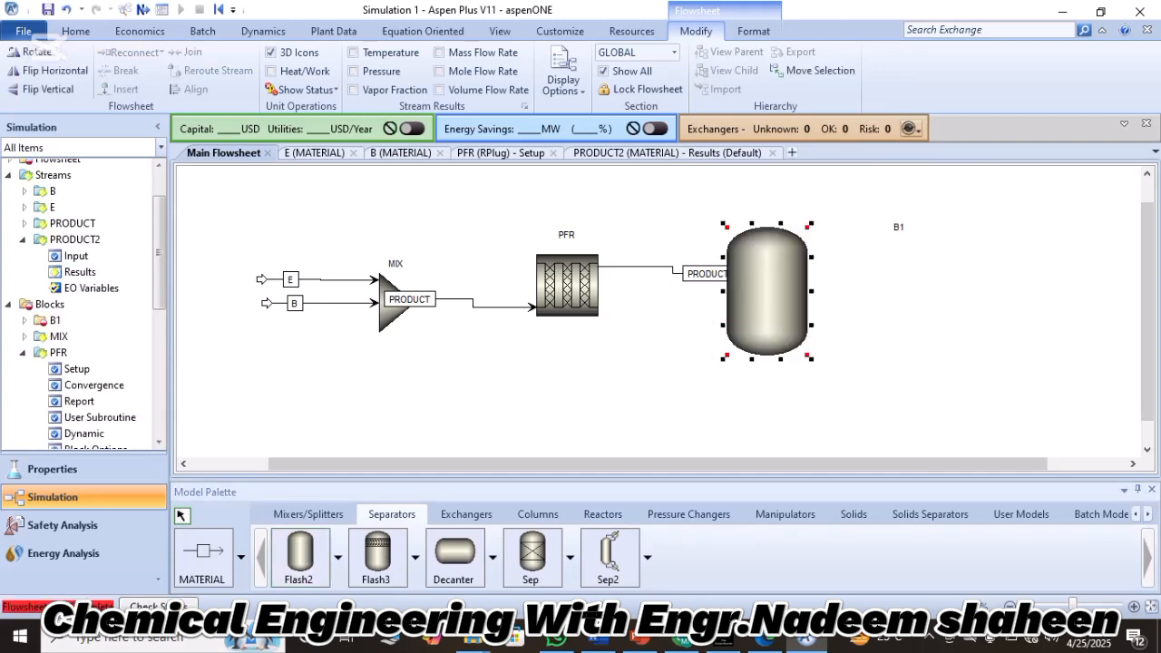
left_click_drag(766, 291, 832, 303)
left_click(760, 318)
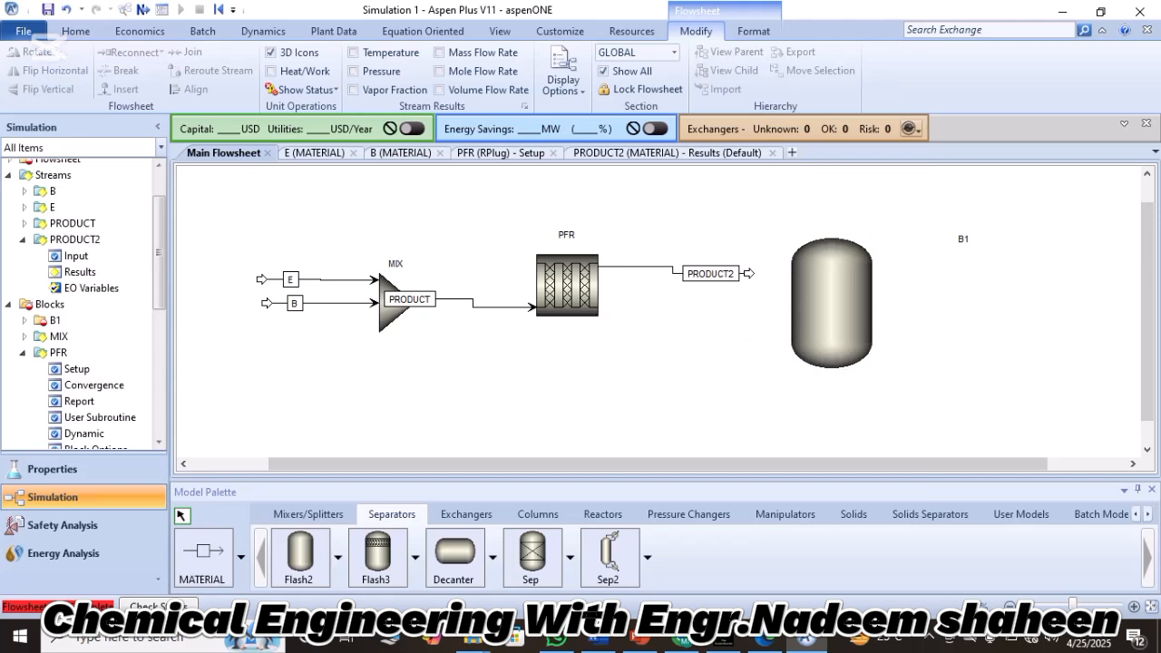
Reconnect the destination of stream PRODUCT2 to the feed port of the Flash2 block.
left_click(712, 274)
right_click(749, 273)
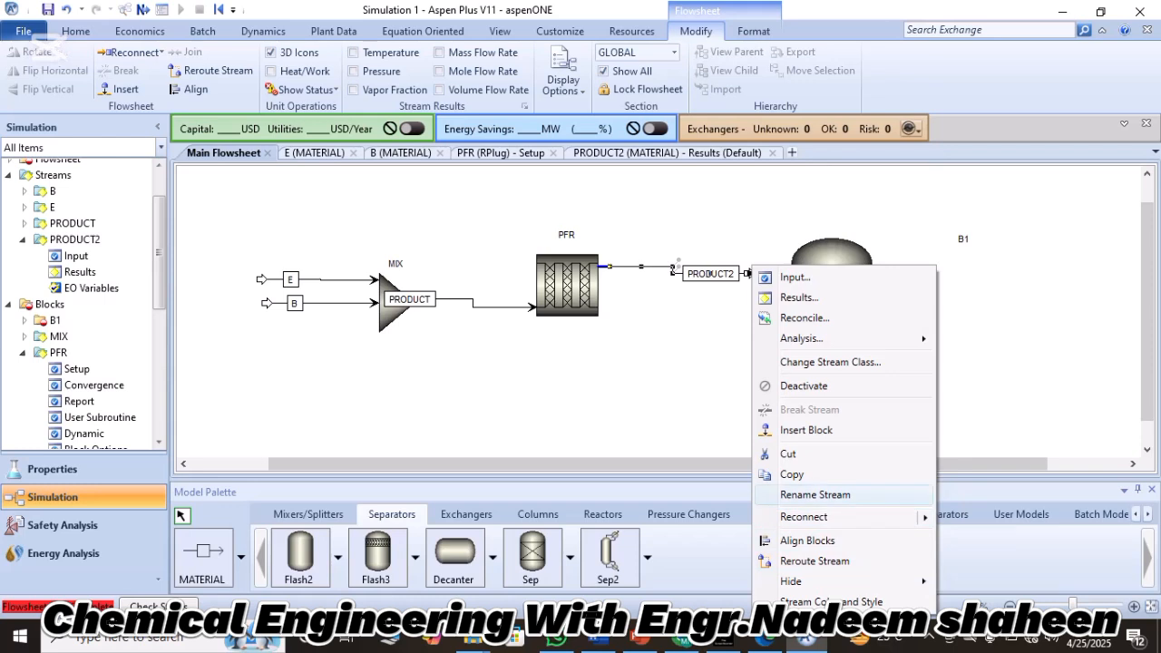
left_click(805, 517)
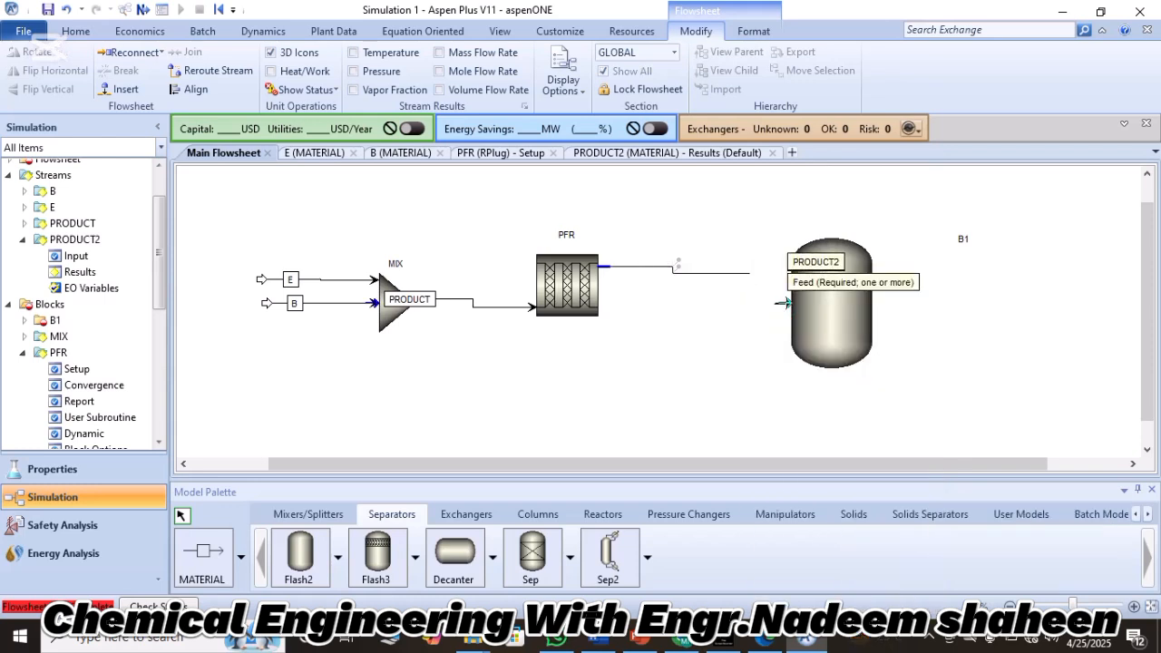
left_click(786, 302)
right_click(758, 216)
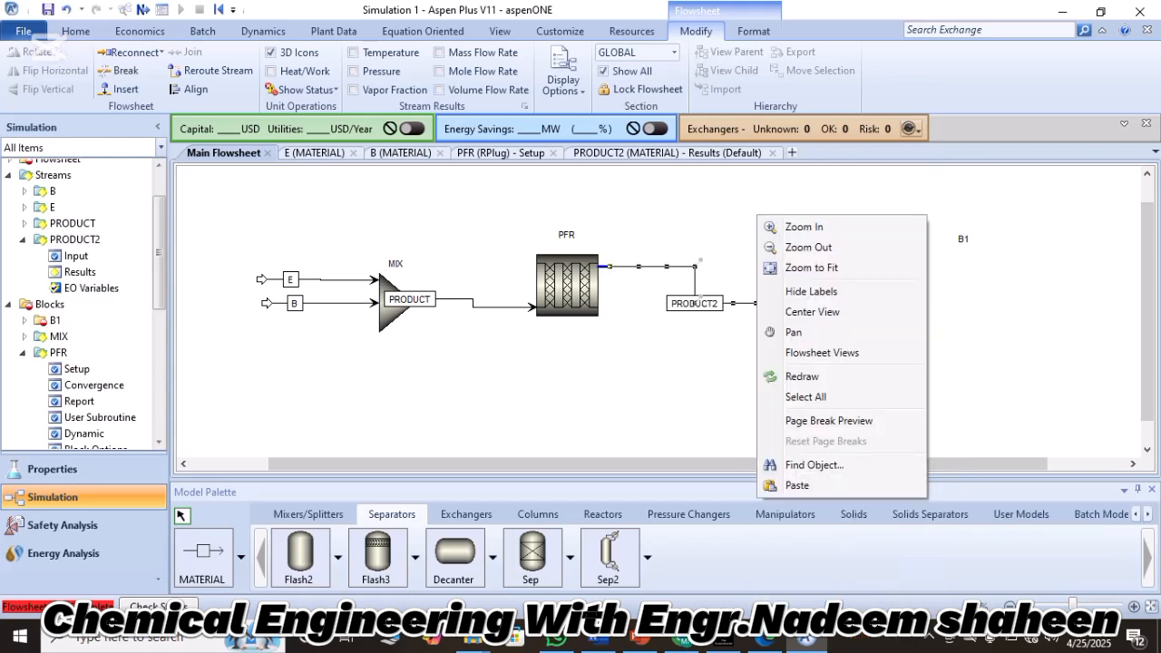
Draw a material stream from the Flash2 vapour outlet, attached at the vessel's upper right shoulder.
left_click(203, 557)
left_click(832, 229)
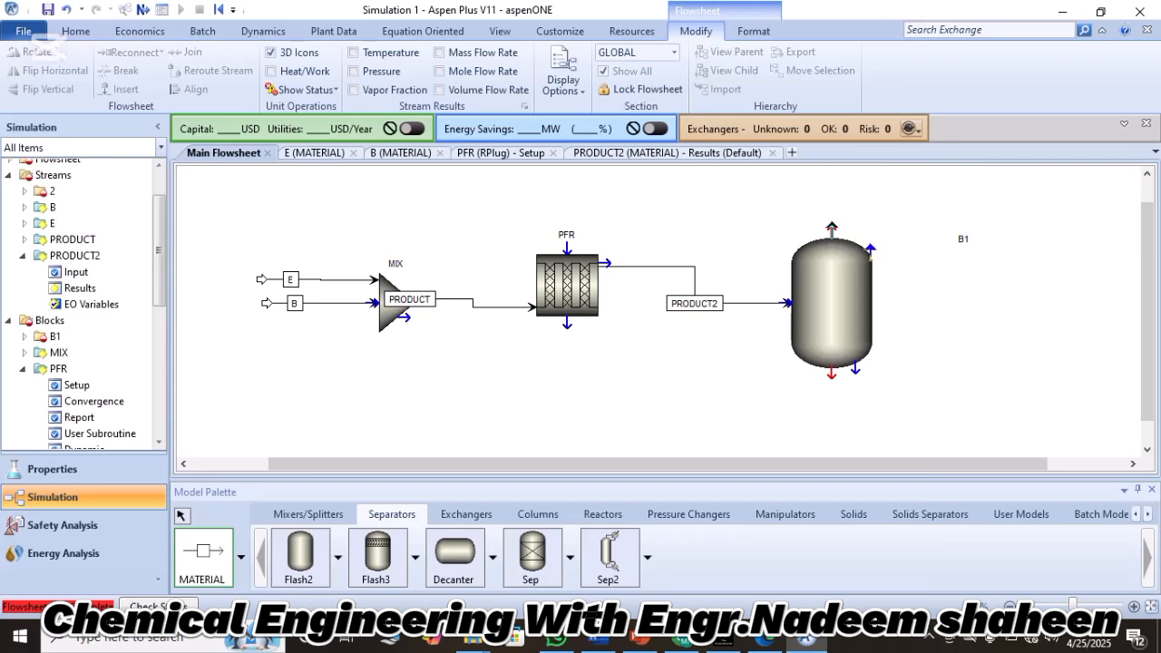
mouse_move(871, 250)
left_mouse_down()
mouse_move(808, 233)
mouse_move(789, 285)
mouse_move(871, 251)
left_mouse_up()
left_click(815, 179)
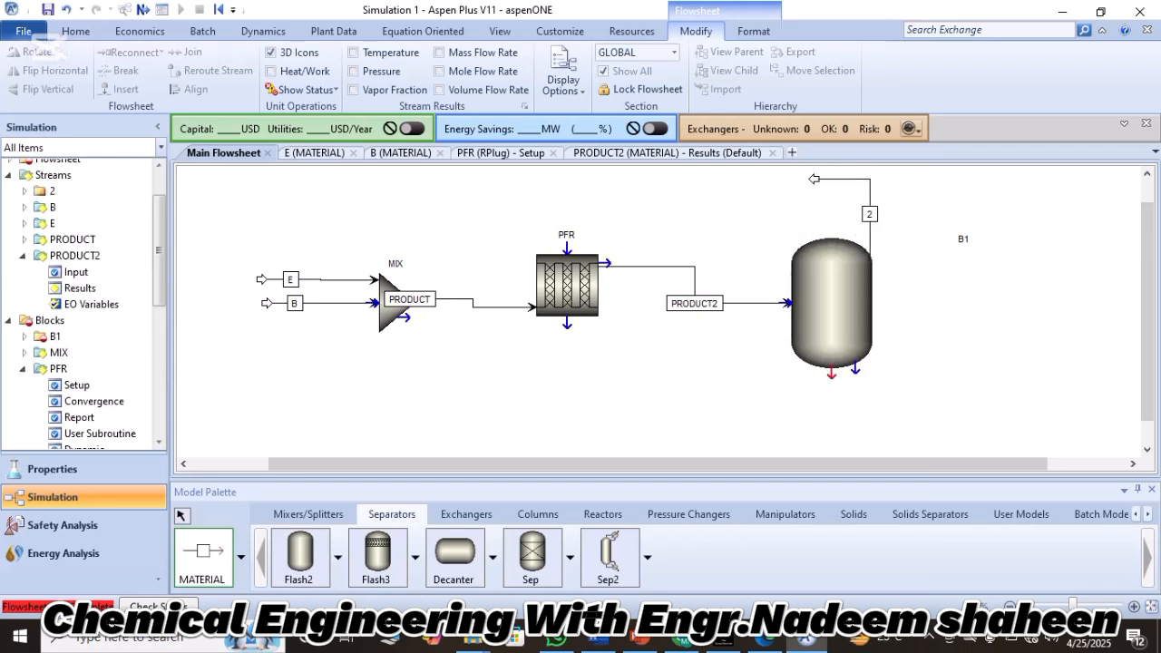
Draw a material stream from the liquid outlet at the bottom of the Flash2 vessel, ending to its right.
left_click(832, 372)
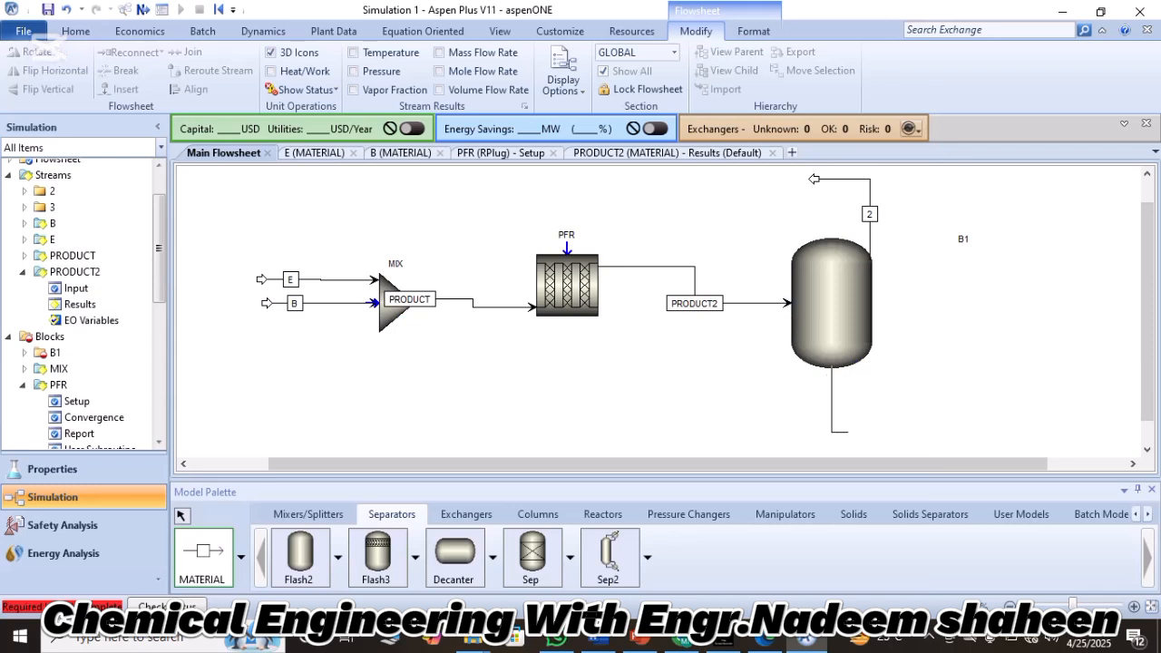
left_click(921, 425)
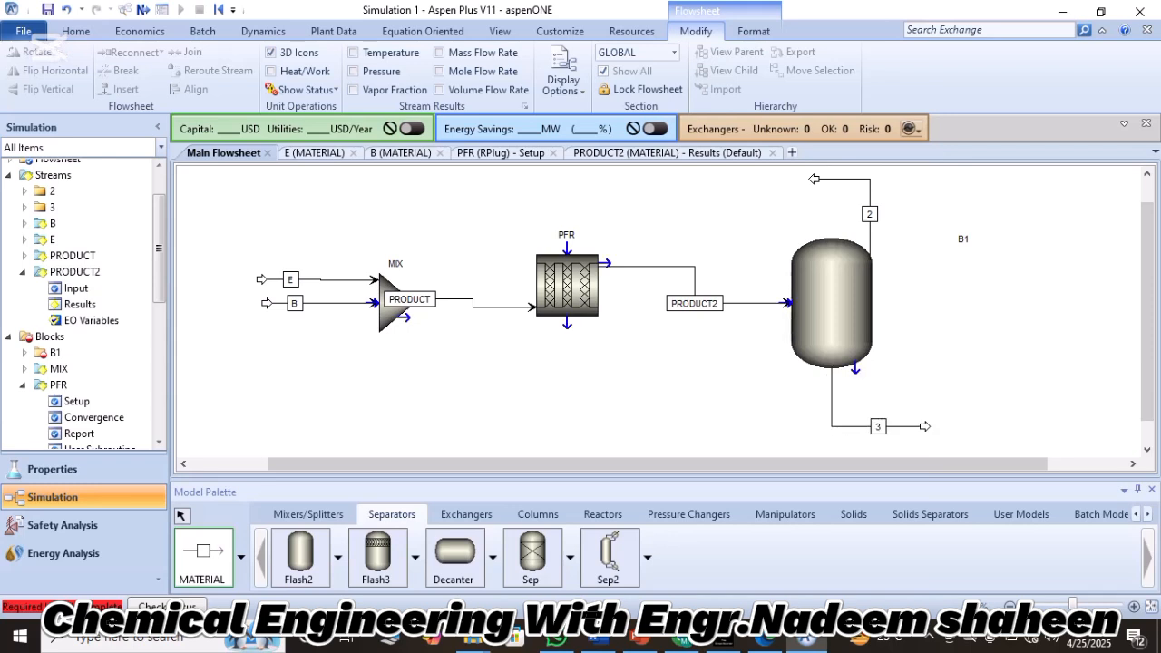
key("Escape")
Delete stream 2 from the Flash2 vapour outlet.
left_click(868, 214)
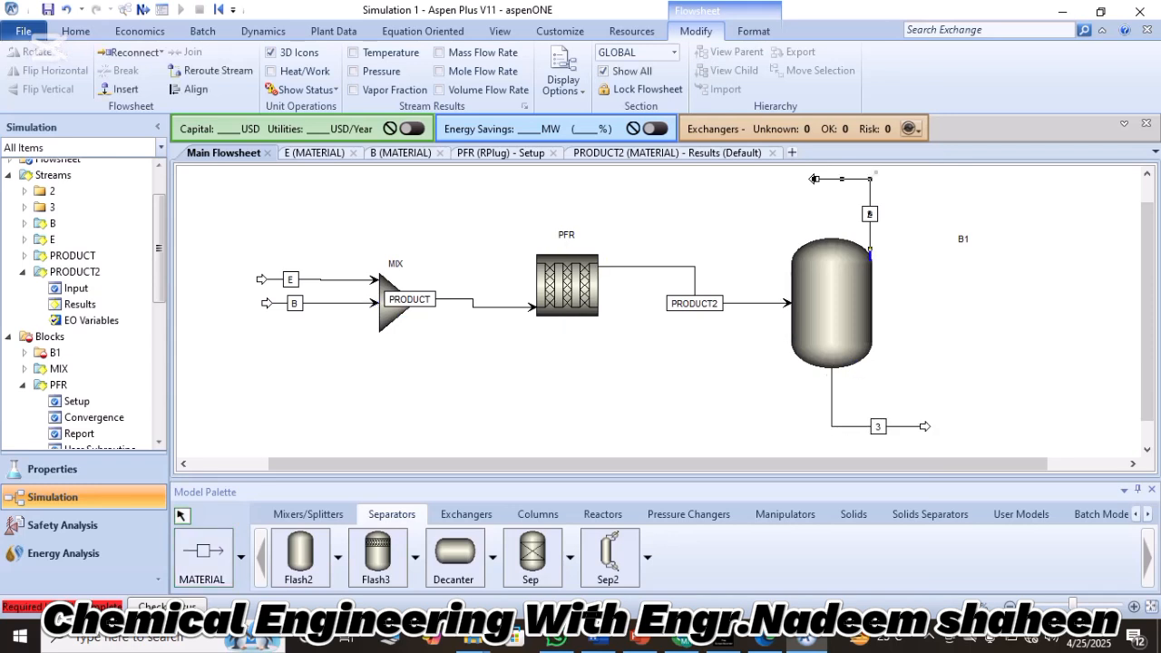
key("Delete")
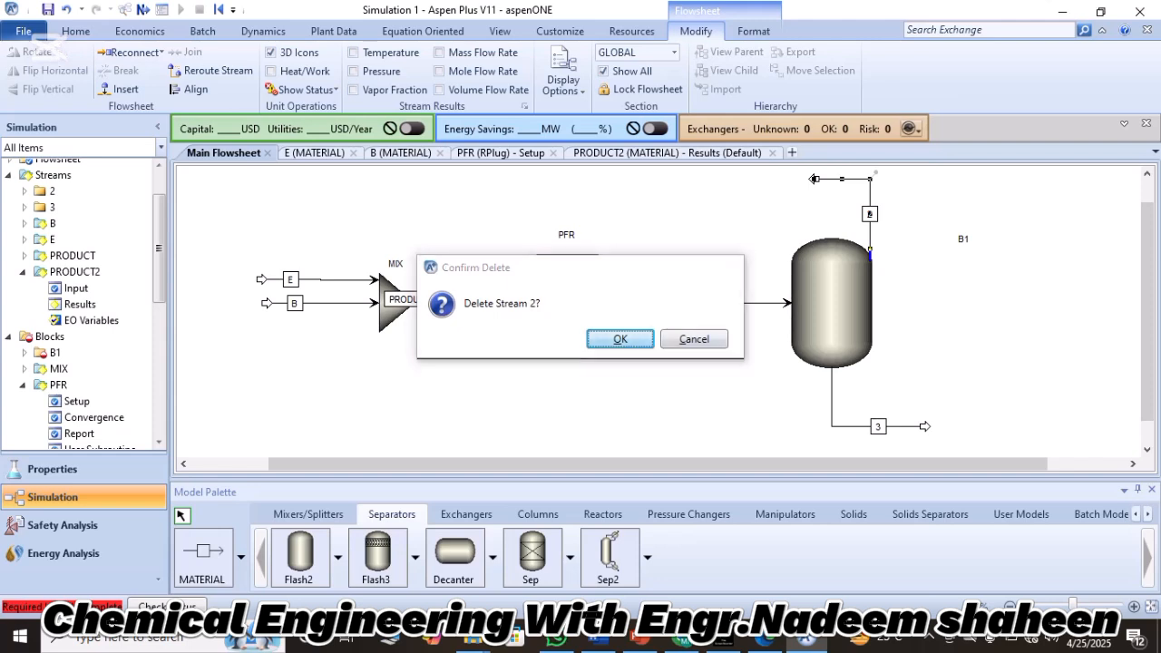
key("Return")
Draw a material stream from the vapour outlet at the top centre of the Flash2 vessel, leading left.
left_click(203, 557)
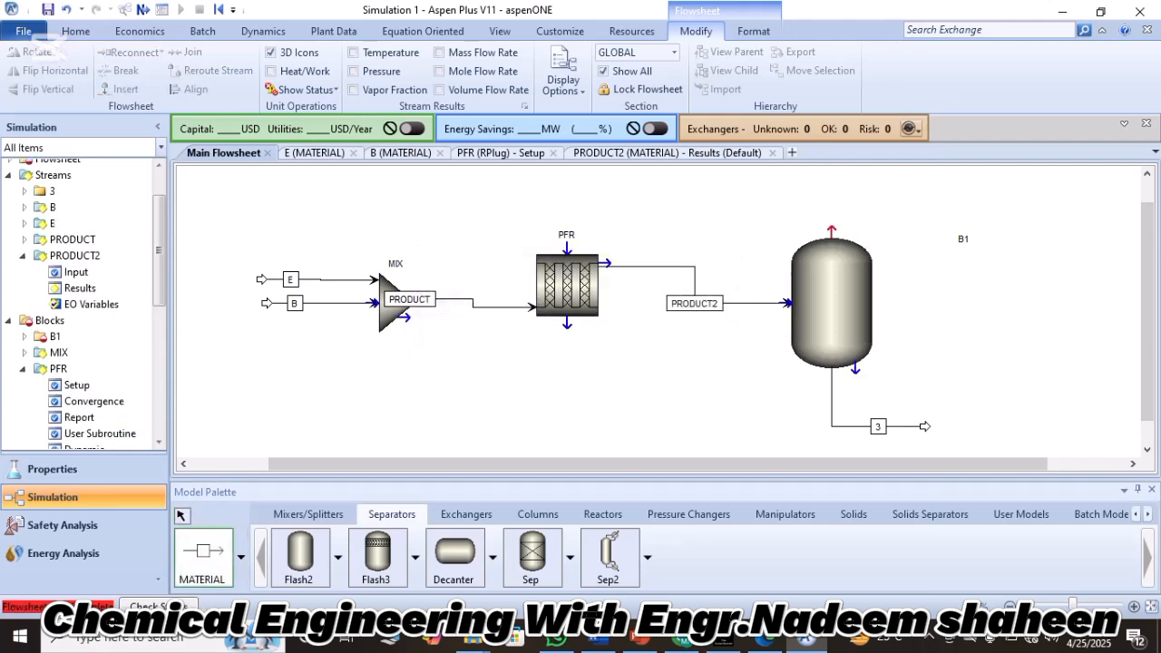
left_click(832, 230)
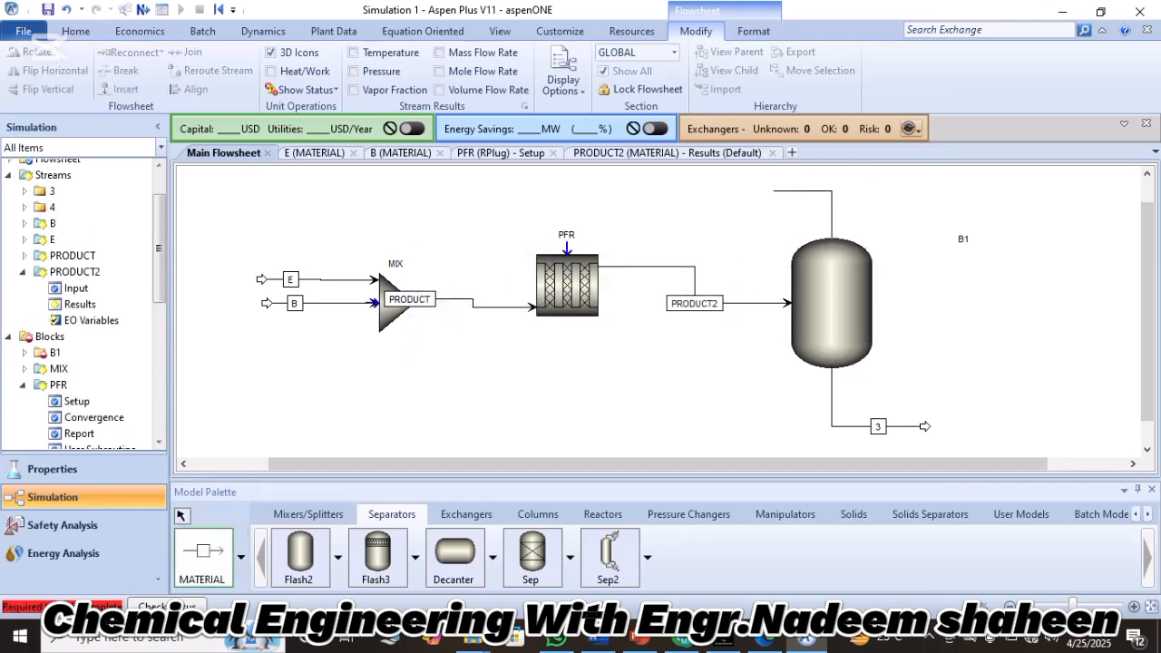
left_click(774, 190)
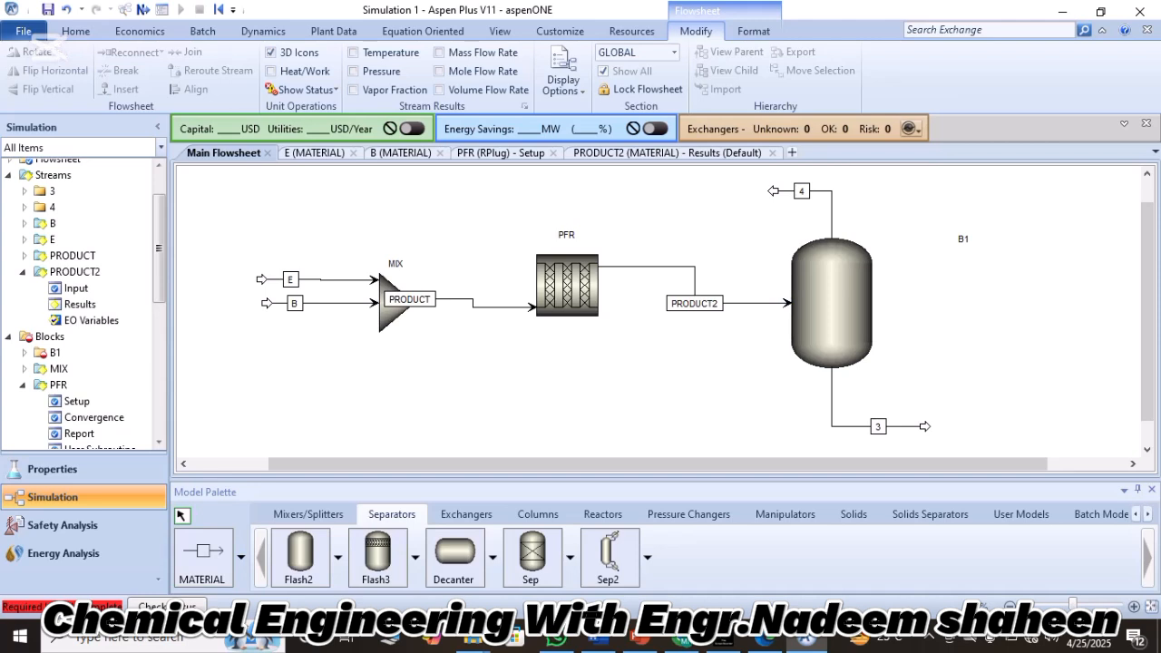
Set the Flash2 block's temperature to 142 C and its pressure to 0 bar, checking against the problem statement in Lecture.pdf.
double_click(832, 303)
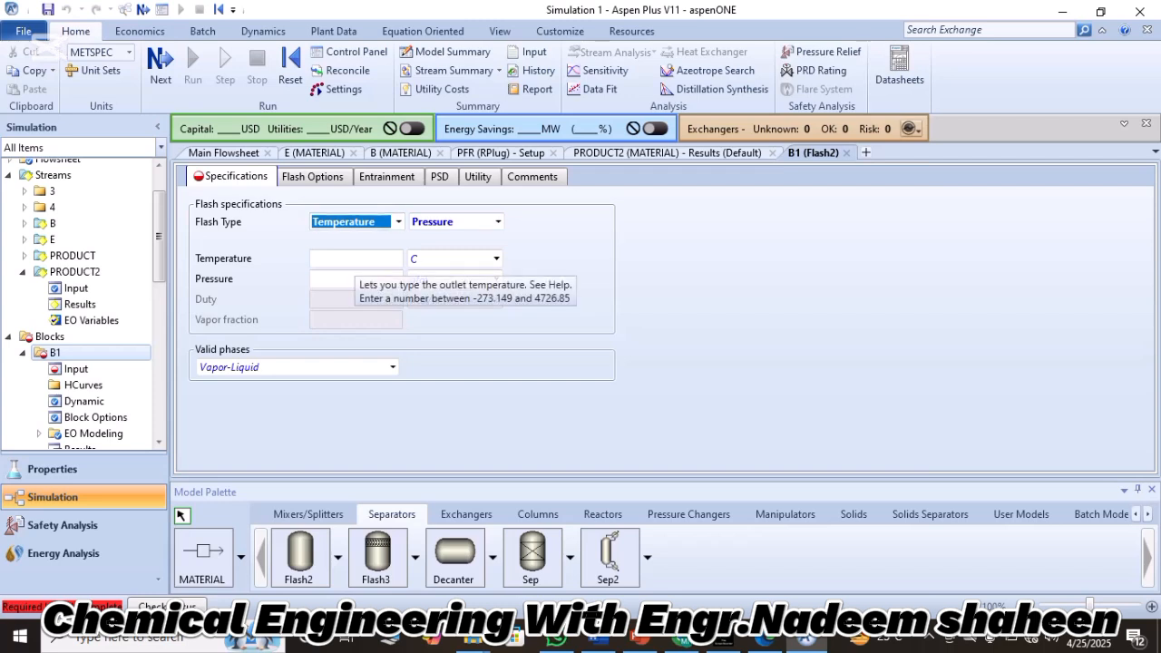
left_click(354, 260)
type("14")
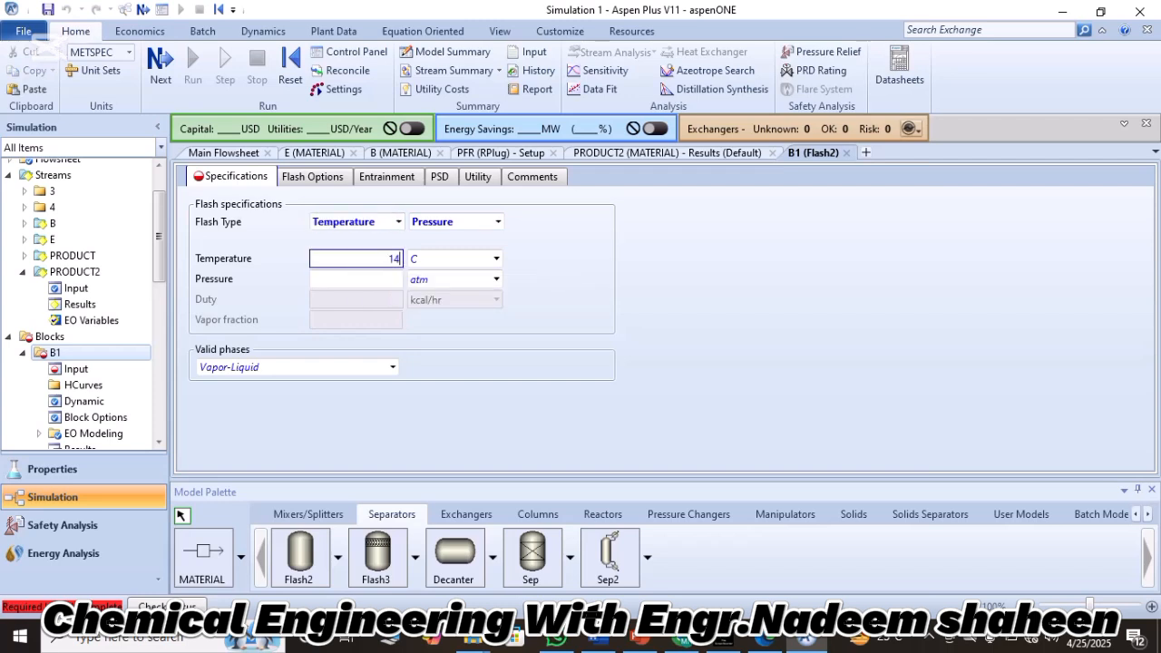
type("2")
key("Return")
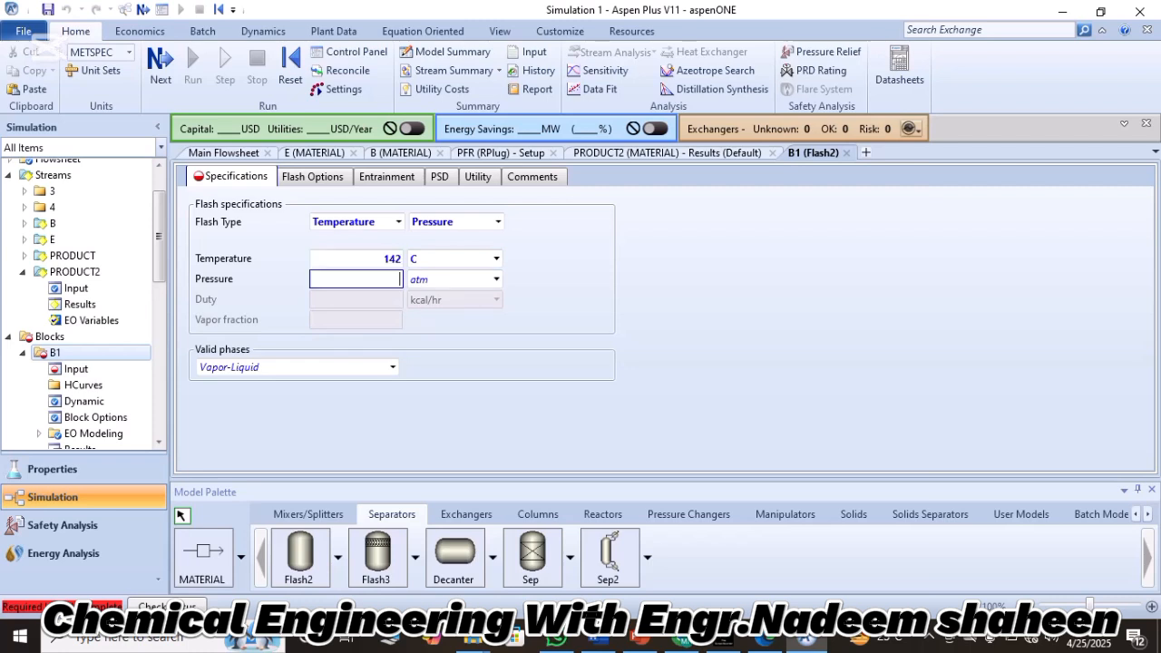
left_click(496, 279)
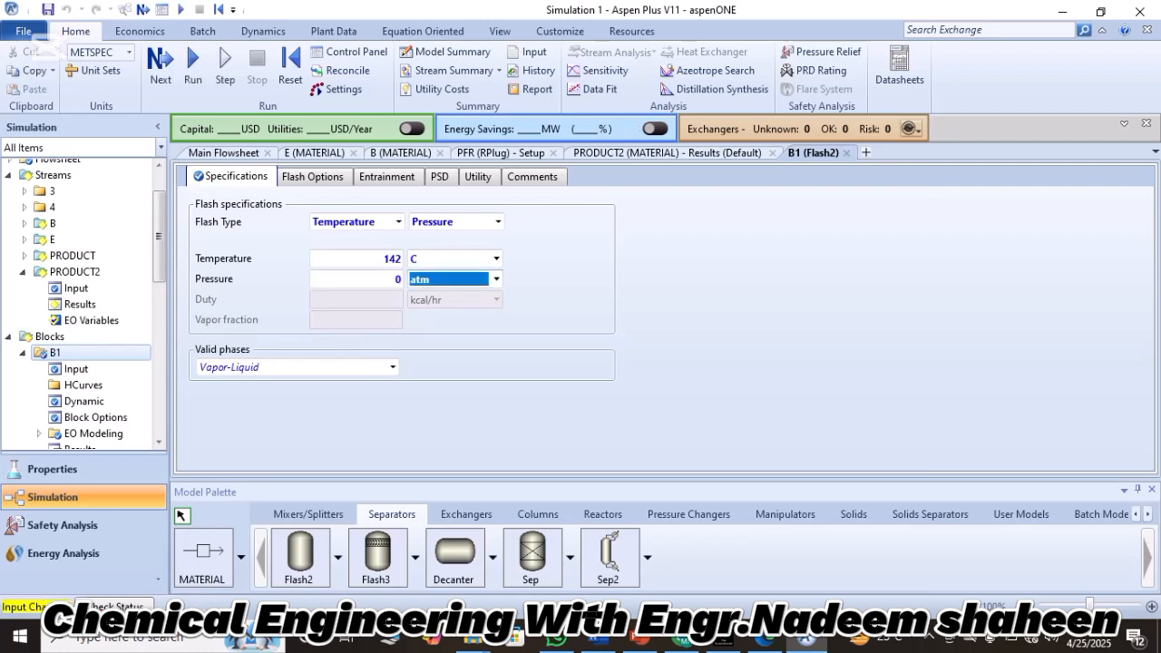
left_click(496, 279)
left_click(435, 333)
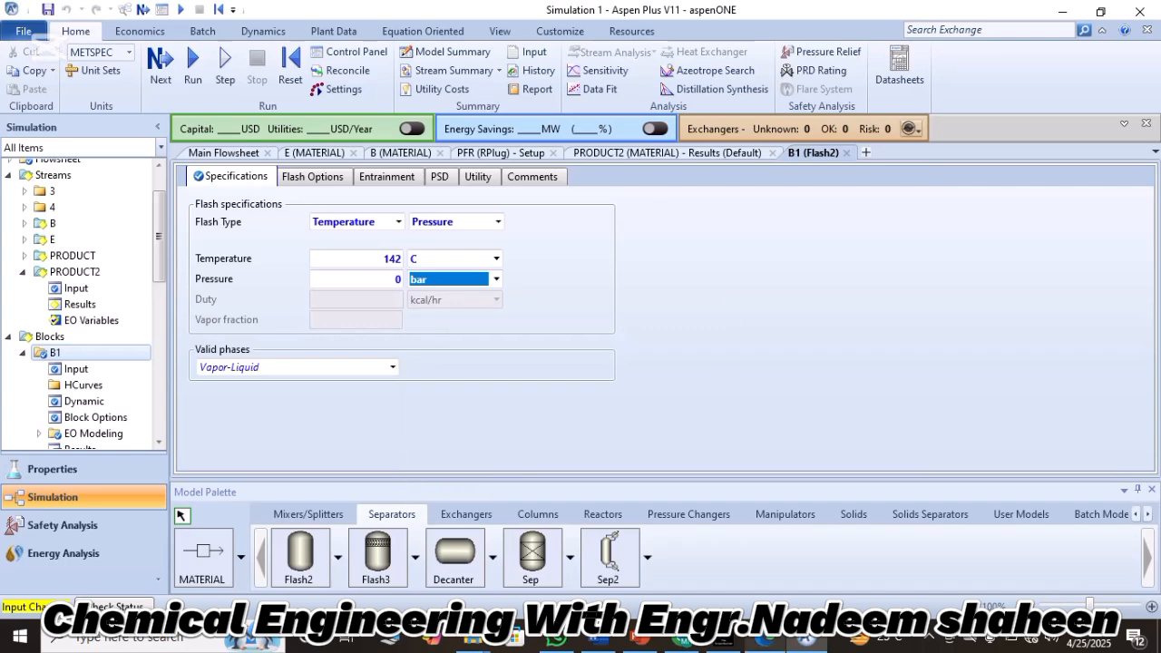
left_click(764, 639)
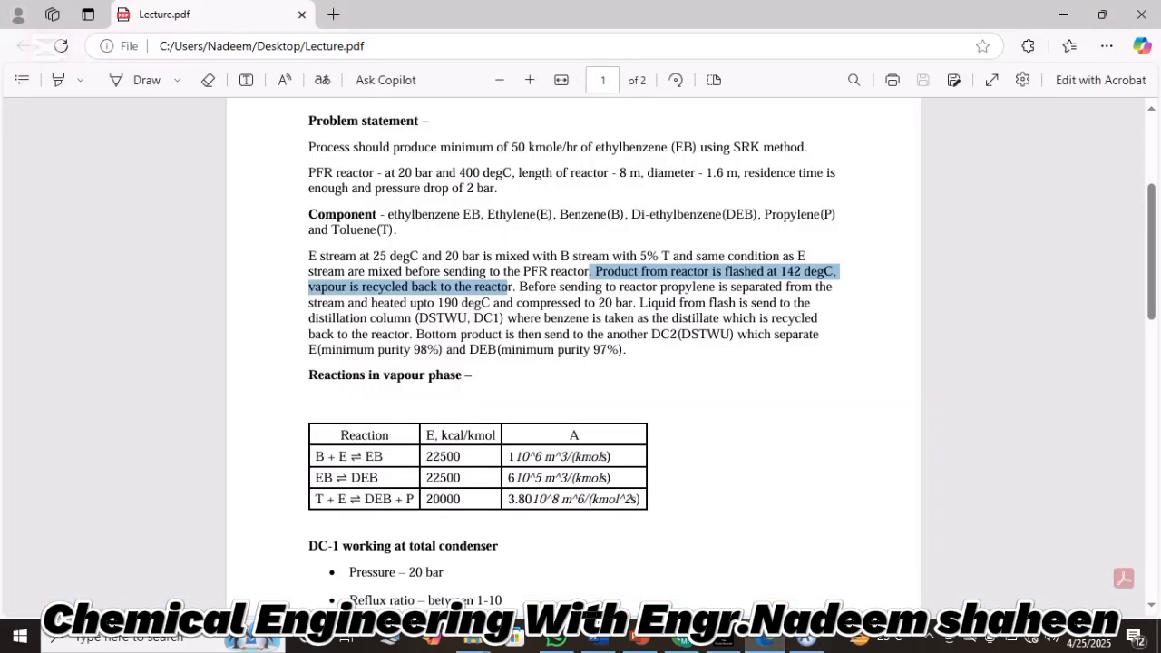
left_click(805, 639)
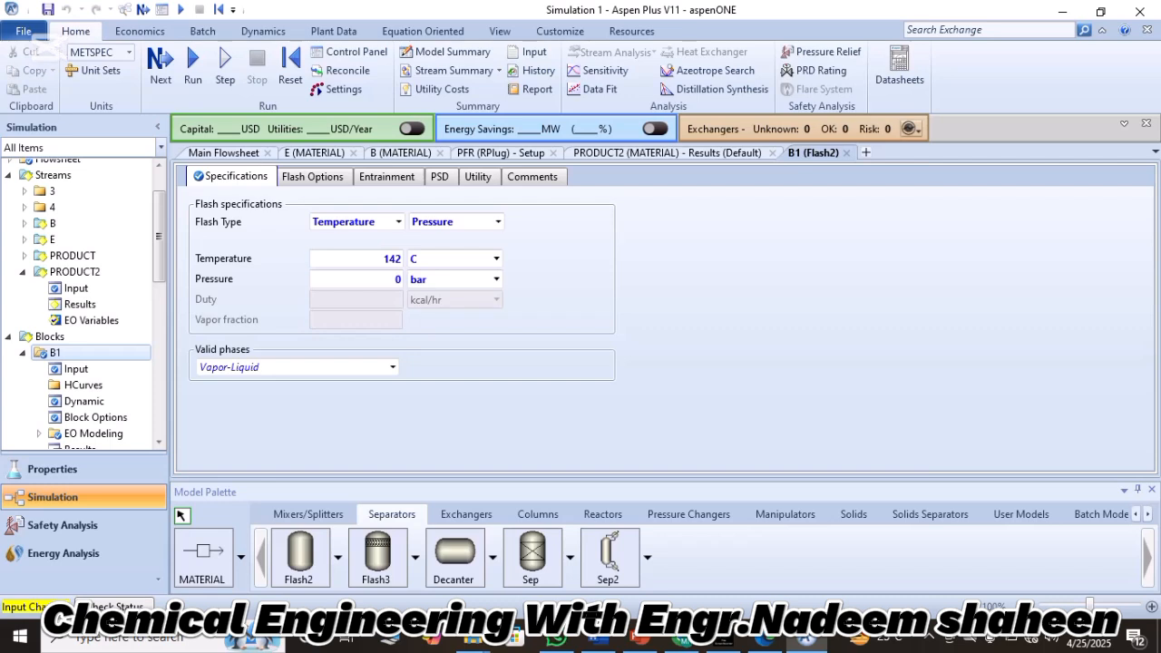
Reinitialize the whole simulation and accept the purge of its results.
left_click(290, 66)
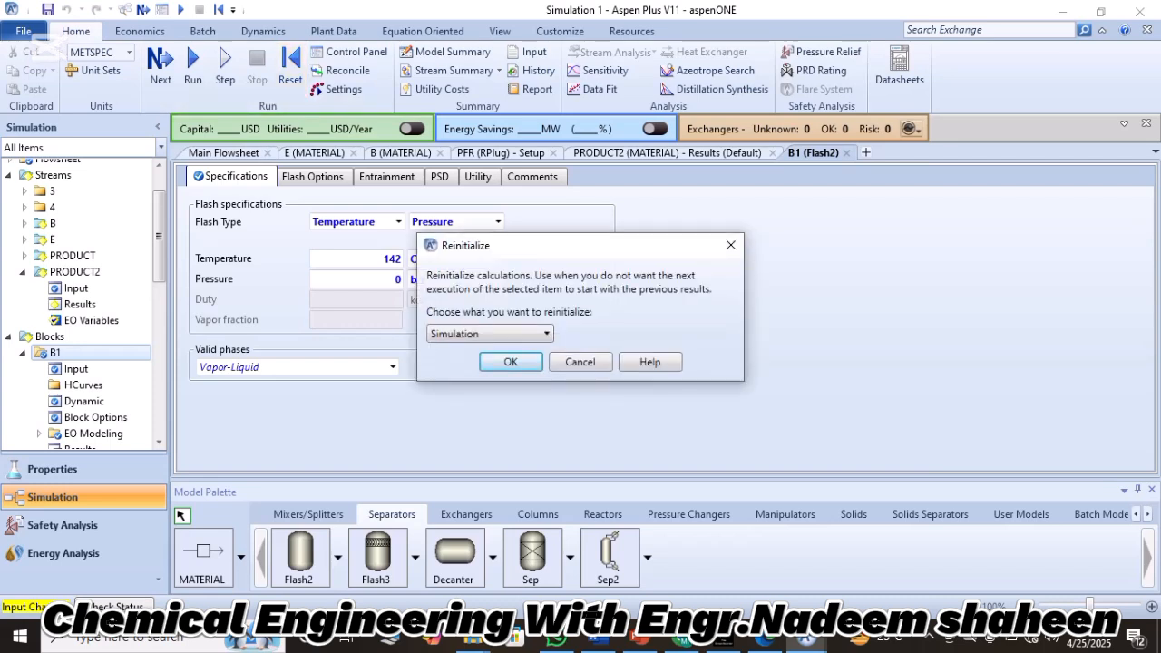
left_click(510, 362)
left_click(668, 339)
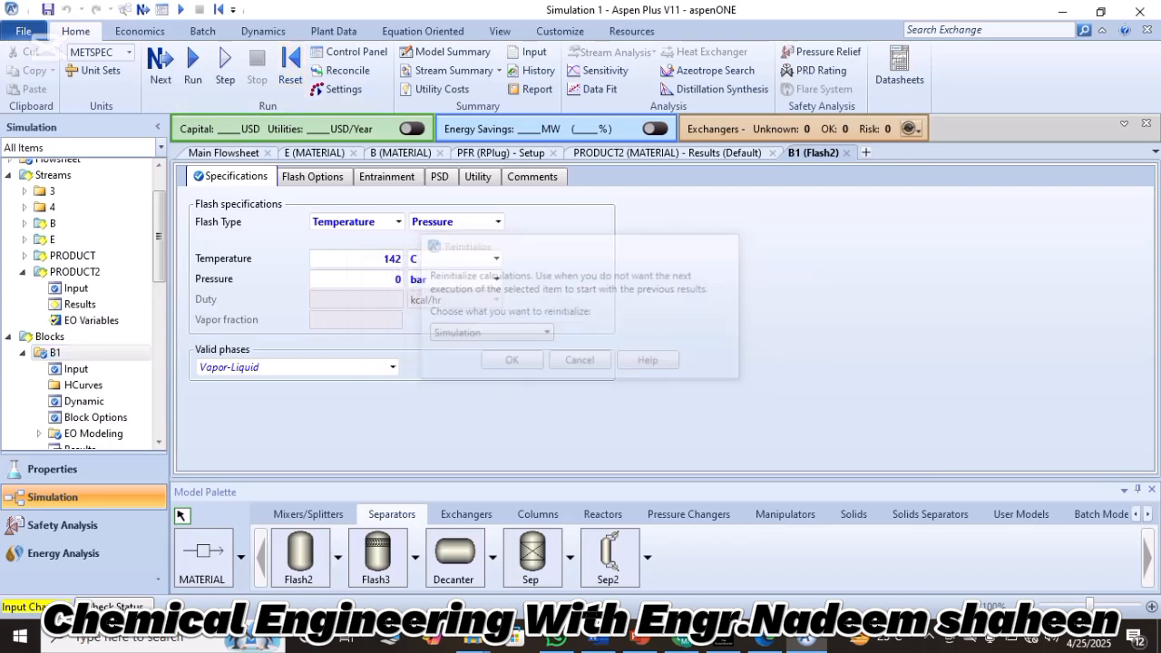
Run the simulation with the flash specifications and return to the main flowsheet.
left_click(193, 65)
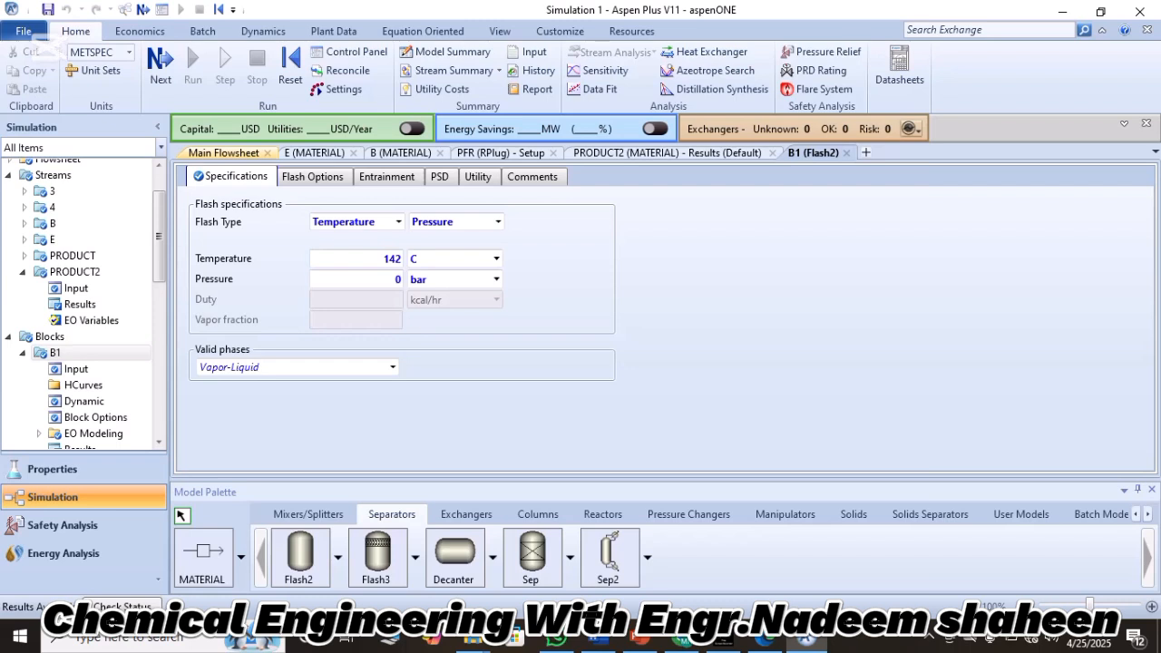
left_click(223, 152)
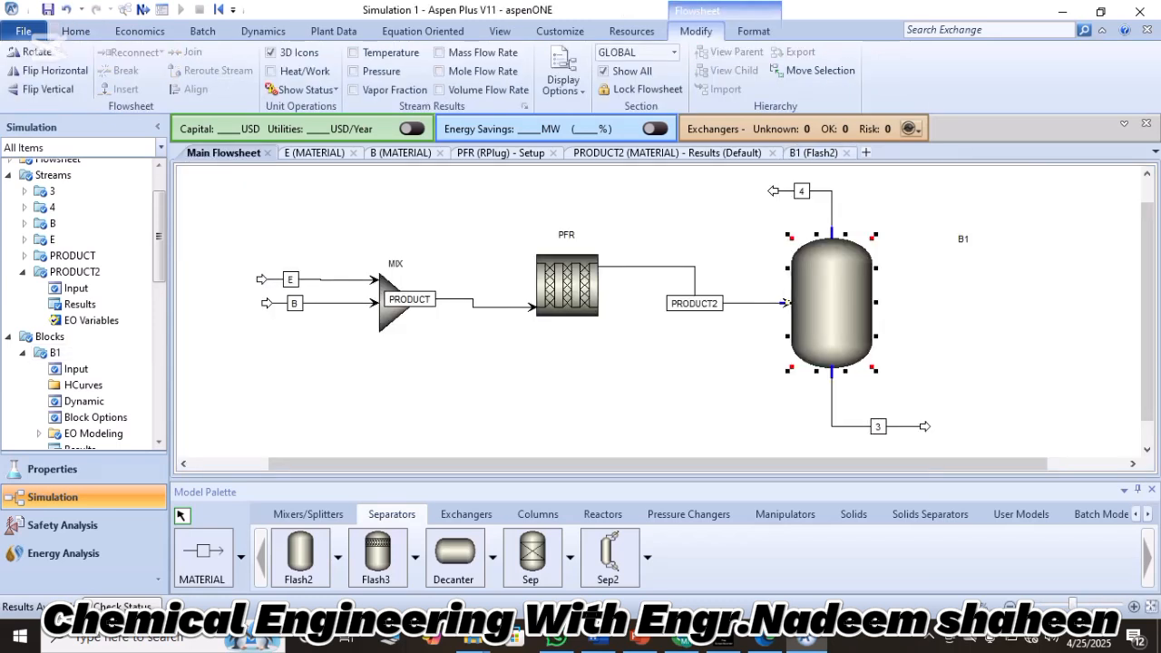
Rename the flash vessel's bottom outlet stream 3 as LIQUID and its vapour outlet stream 4 as VAP.
left_click(877, 426)
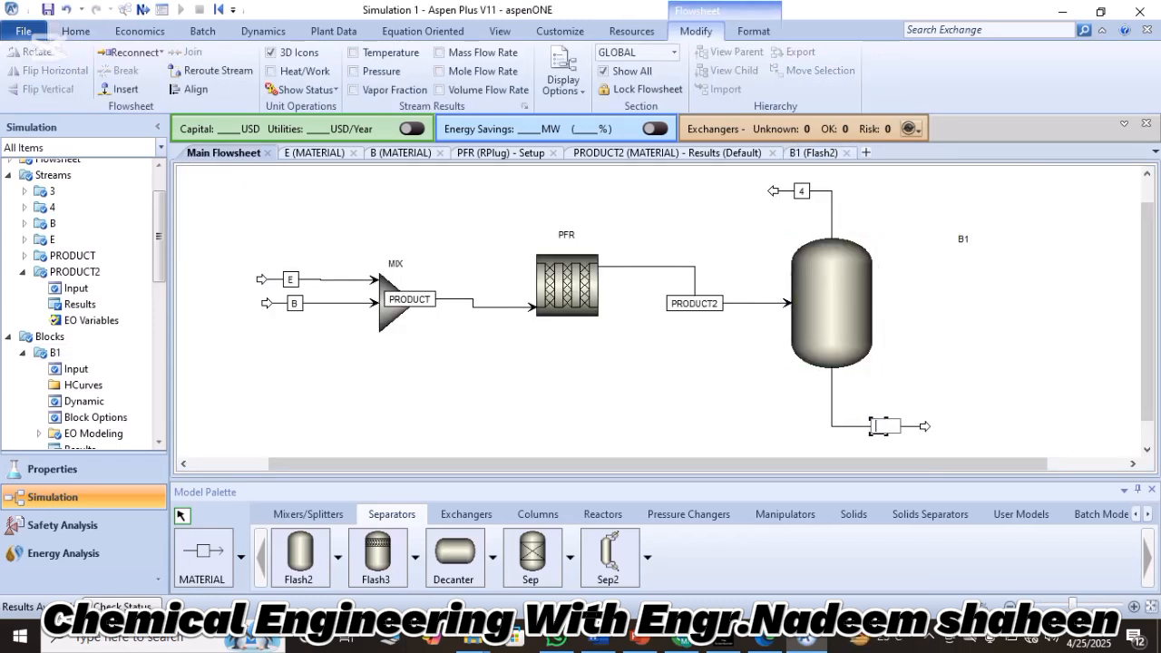
type("LIQUID")
key("Return")
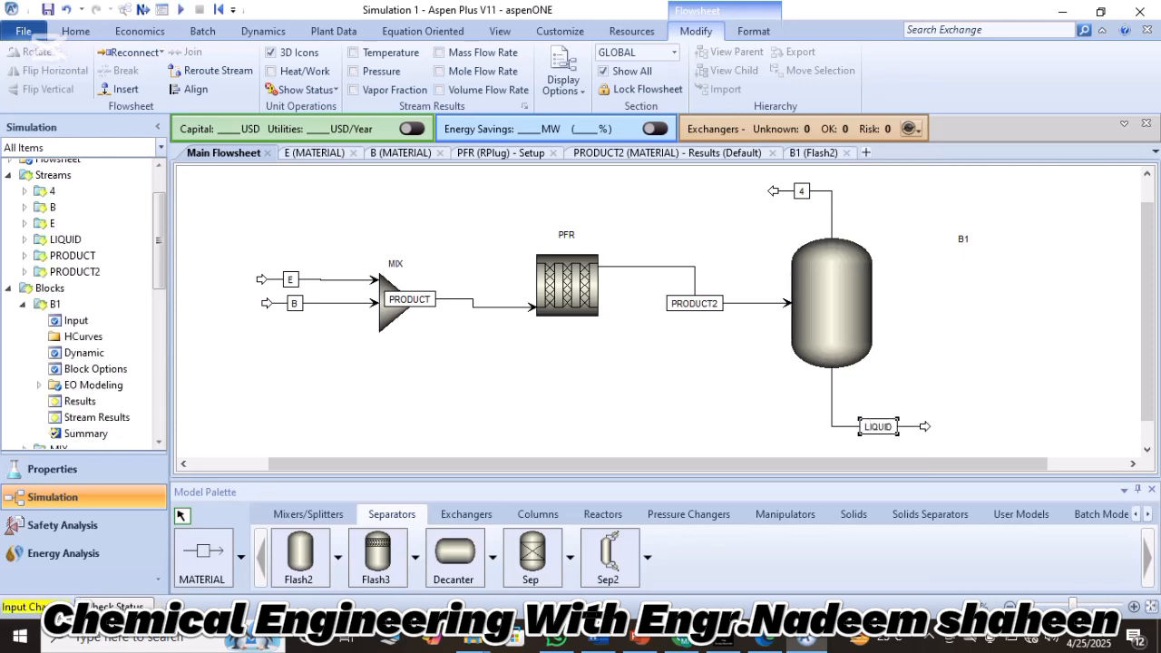
key("Escape")
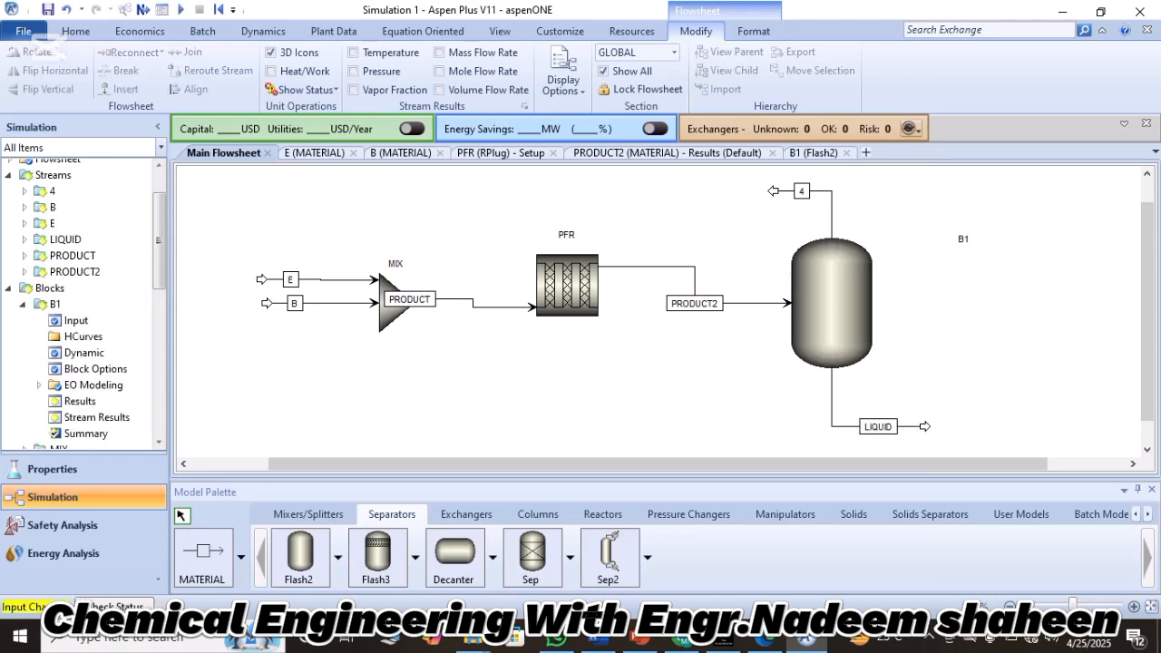
left_click(802, 190)
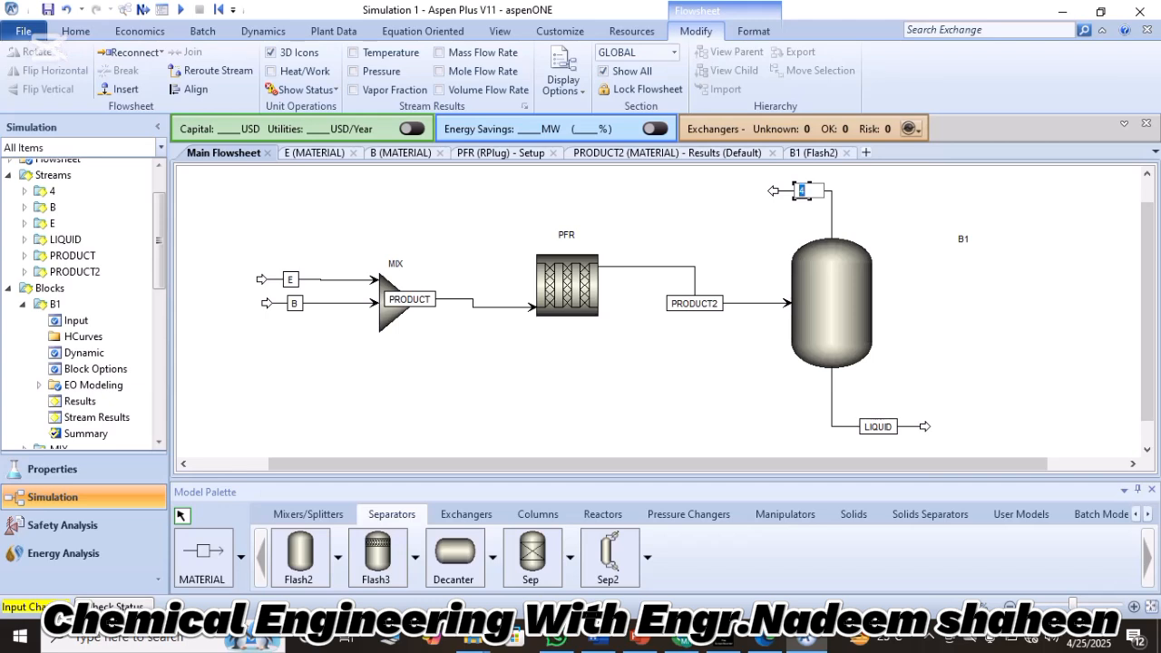
type("VAP")
key("Return")
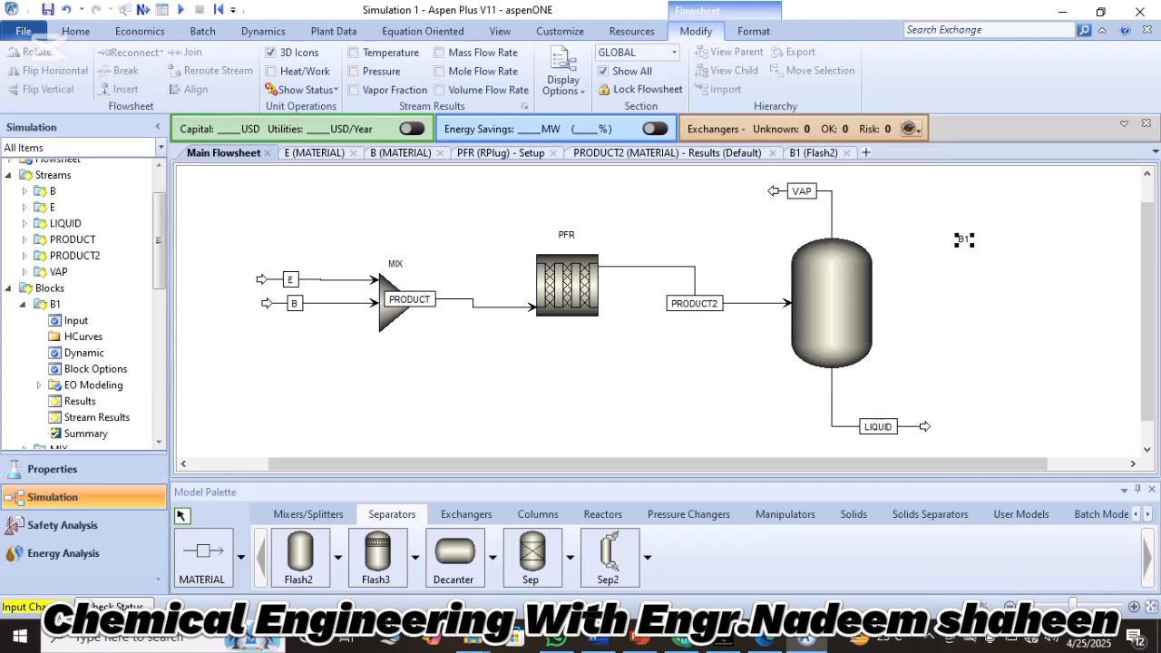
Move block B1's label next to the upper end of the flash vessel and rename the block as FLASH.
left_click_drag(963, 238, 890, 238)
key("BackSpace")
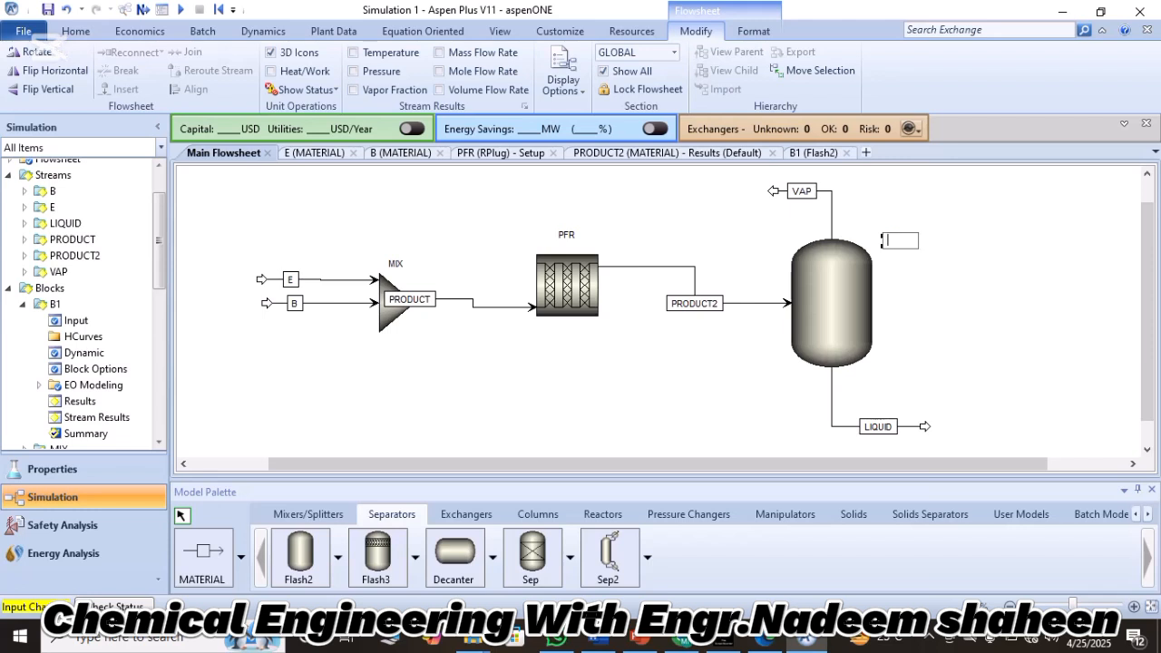
type("FLASH")
key("Return")
left_click_drag(889, 239, 883, 235)
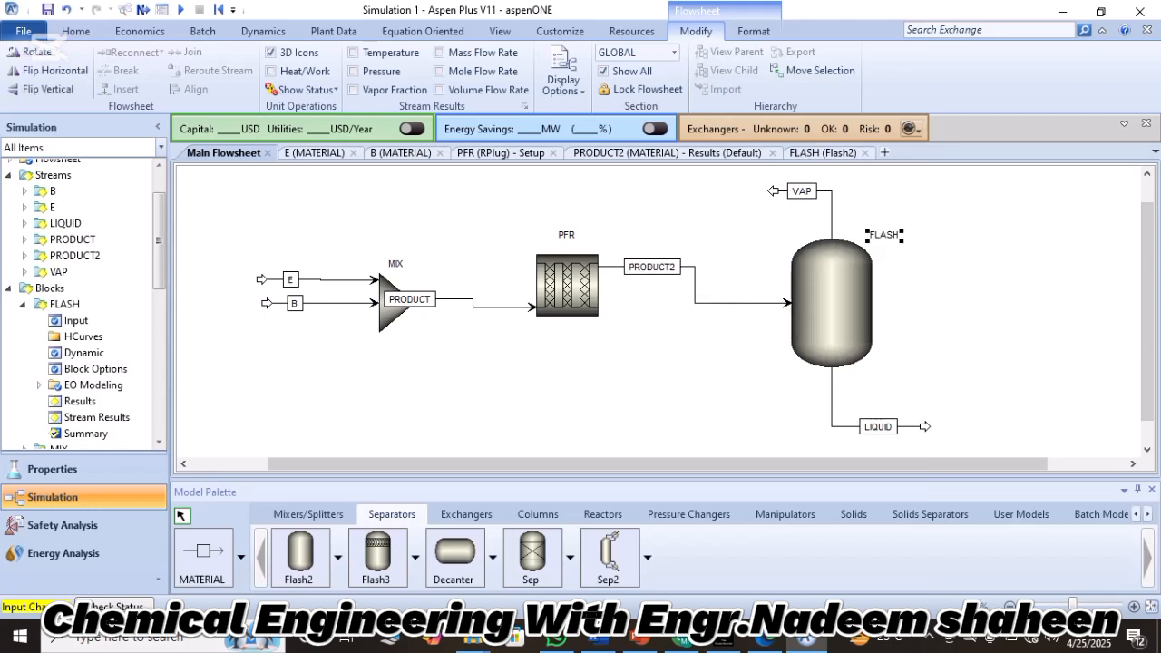
left_click(962, 290)
scroll(961, 291, "up", 1)
scroll(962, 290, "down", 1)
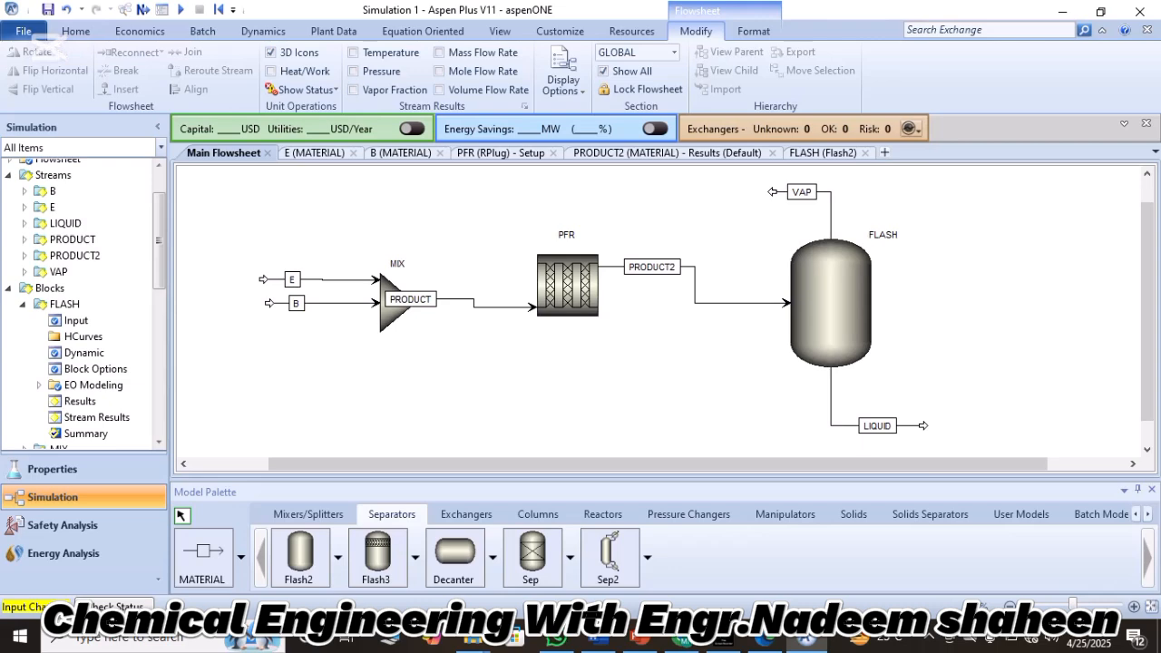
Check the vapour recycle requirement in Lecture.pdf and place a Sep block above stream PRODUCT2, beside the VAP stream.
left_click(764, 640)
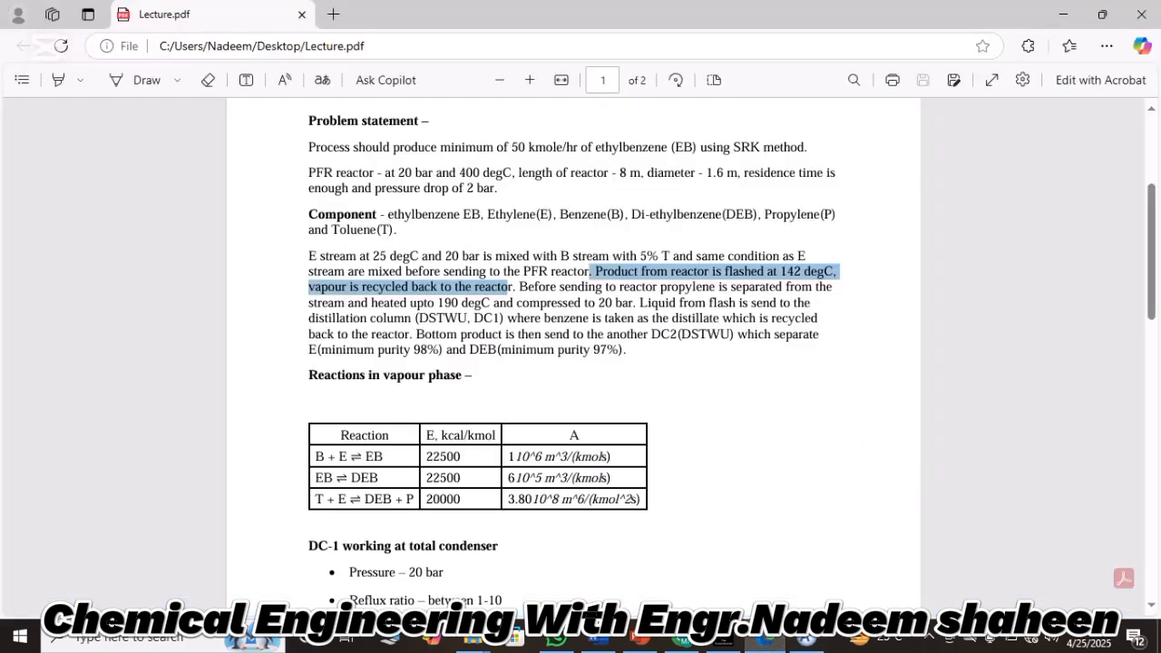
left_click(515, 287)
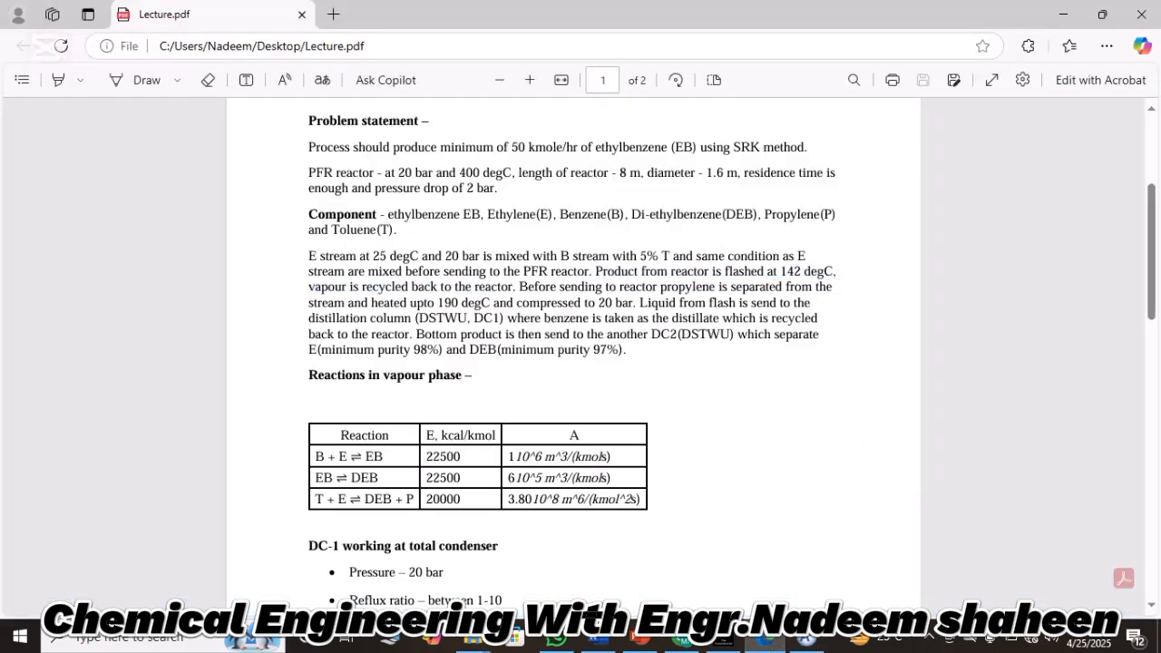
left_click_drag(595, 271, 514, 288)
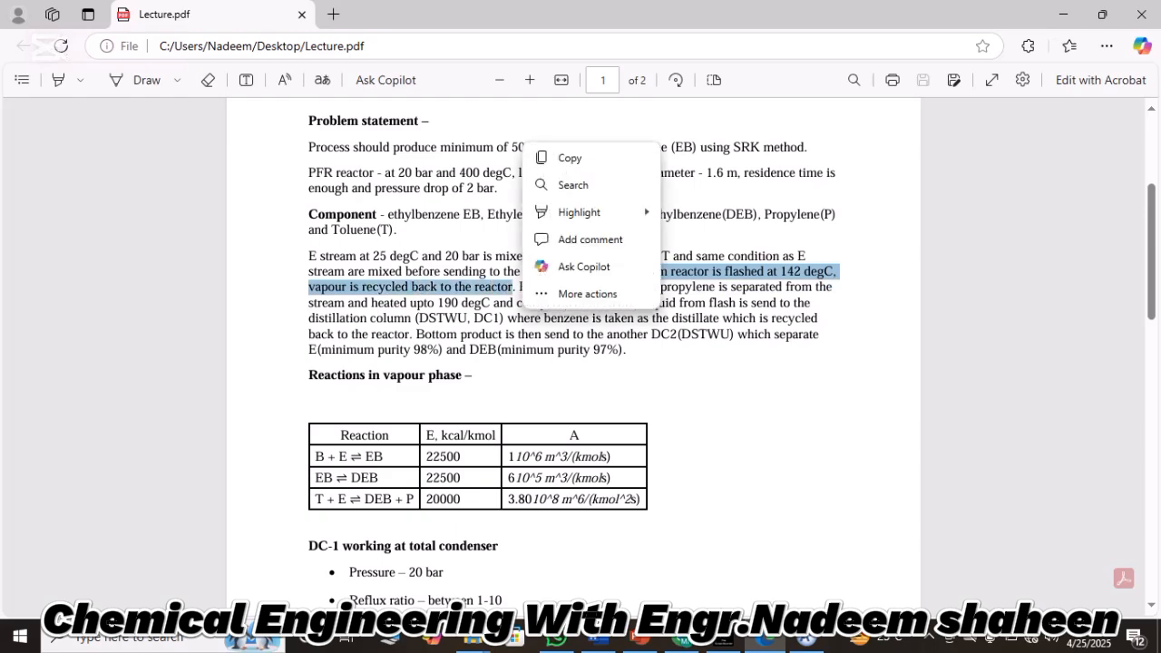
left_click(806, 643)
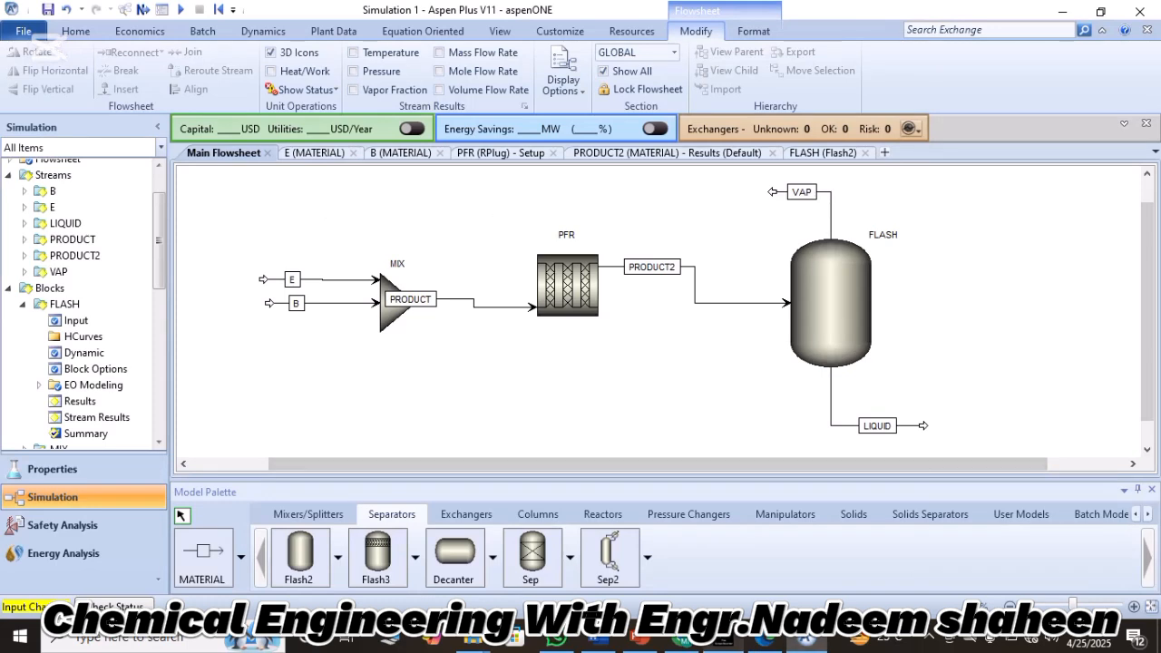
left_click(23, 305)
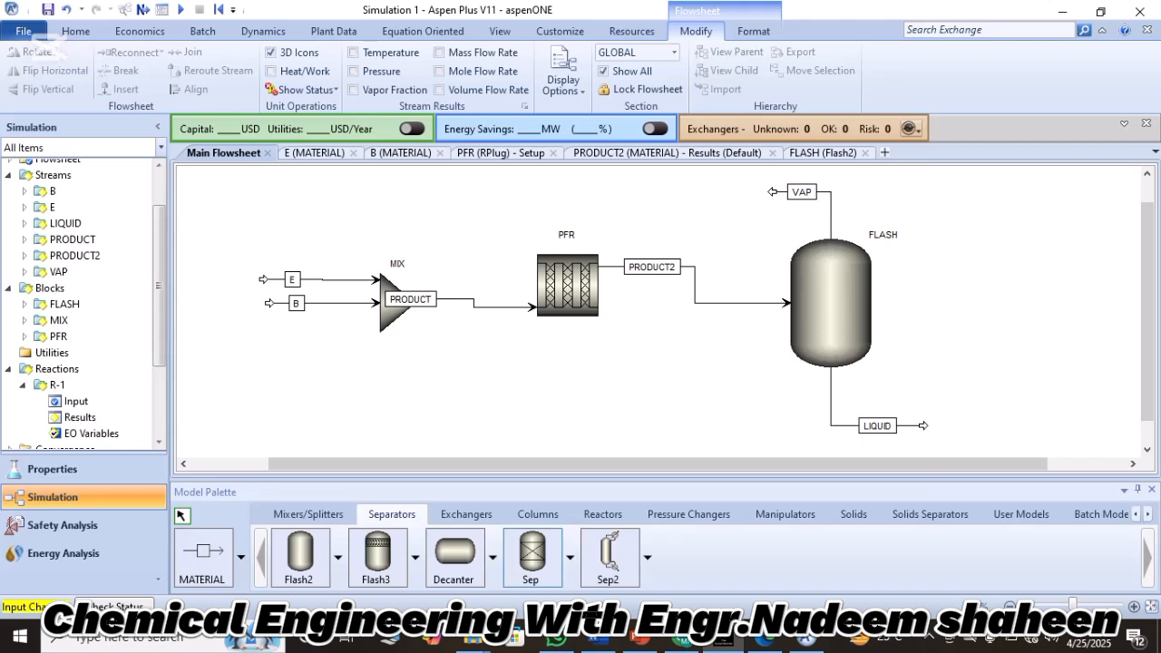
left_click(535, 557)
left_click(709, 204)
key("Escape")
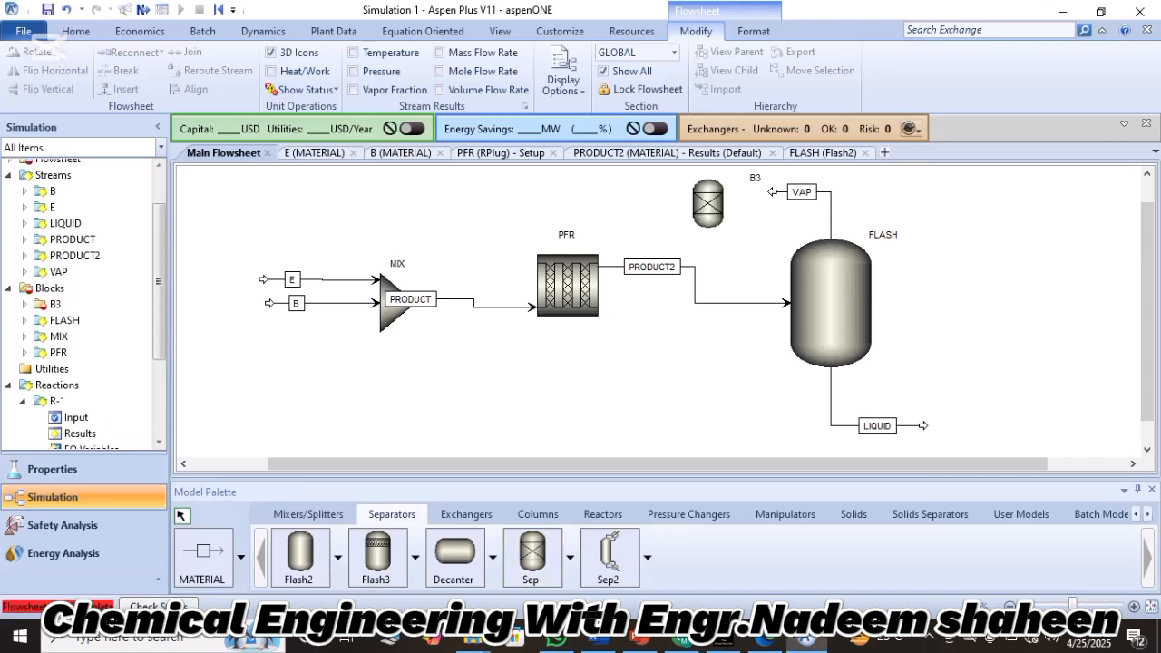
left_click(707, 208)
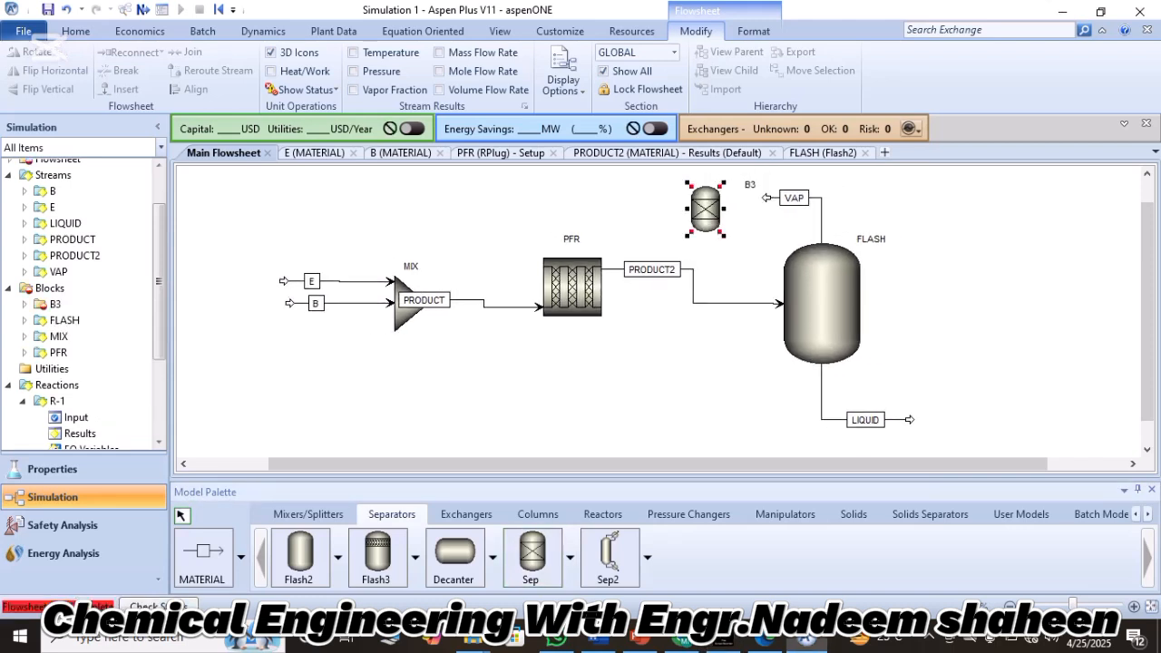
left_click_drag(706, 208, 712, 202)
Rename block B3 as SEP and move its label directly above the separator icon.
left_click(746, 184)
double_click(757, 179)
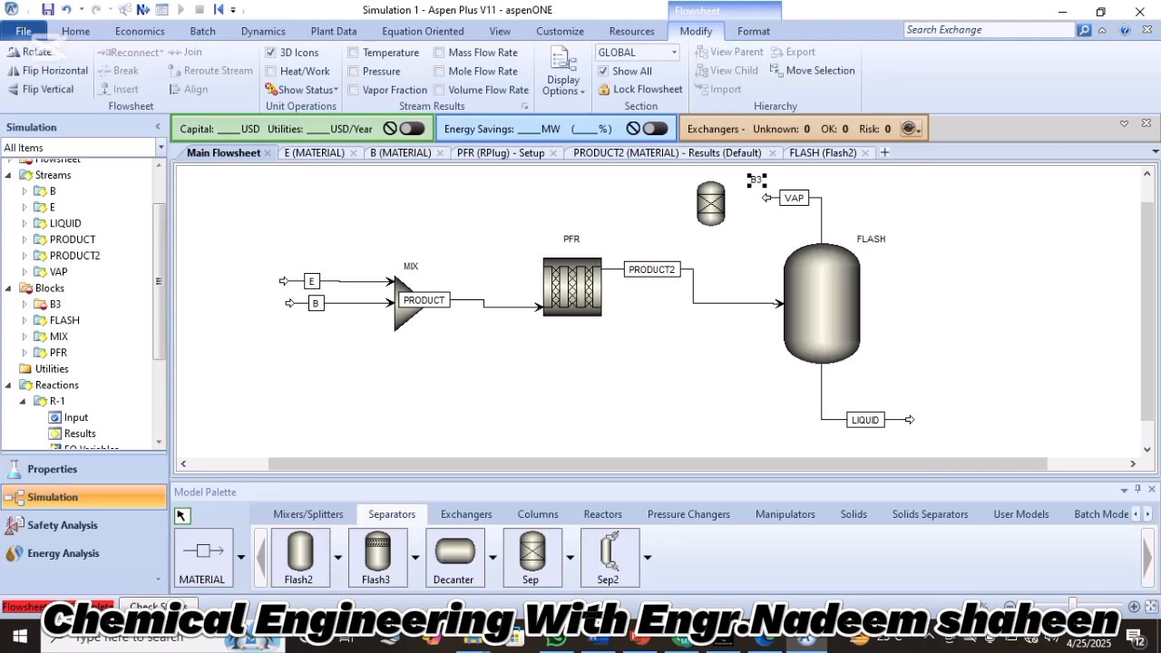
type("SEP")
key("Return")
left_click(749, 217)
left_click_drag(757, 180, 716, 178)
left_click(749, 205)
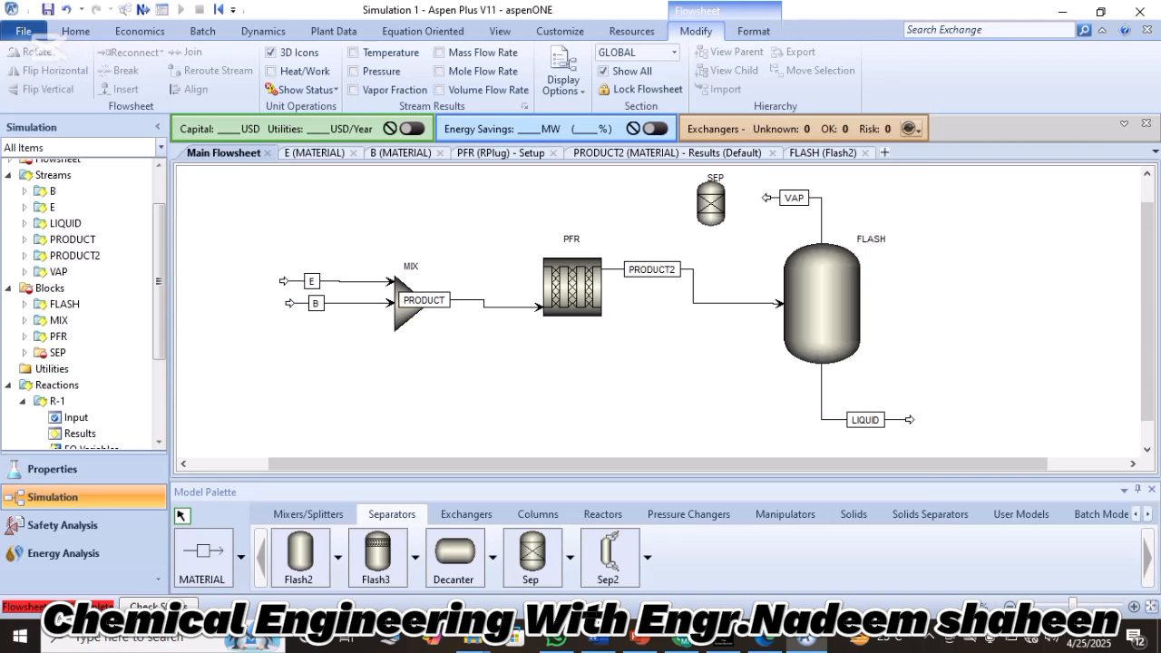
Enlarge the SEP block's icon slightly on the flowsheet.
left_click(711, 204)
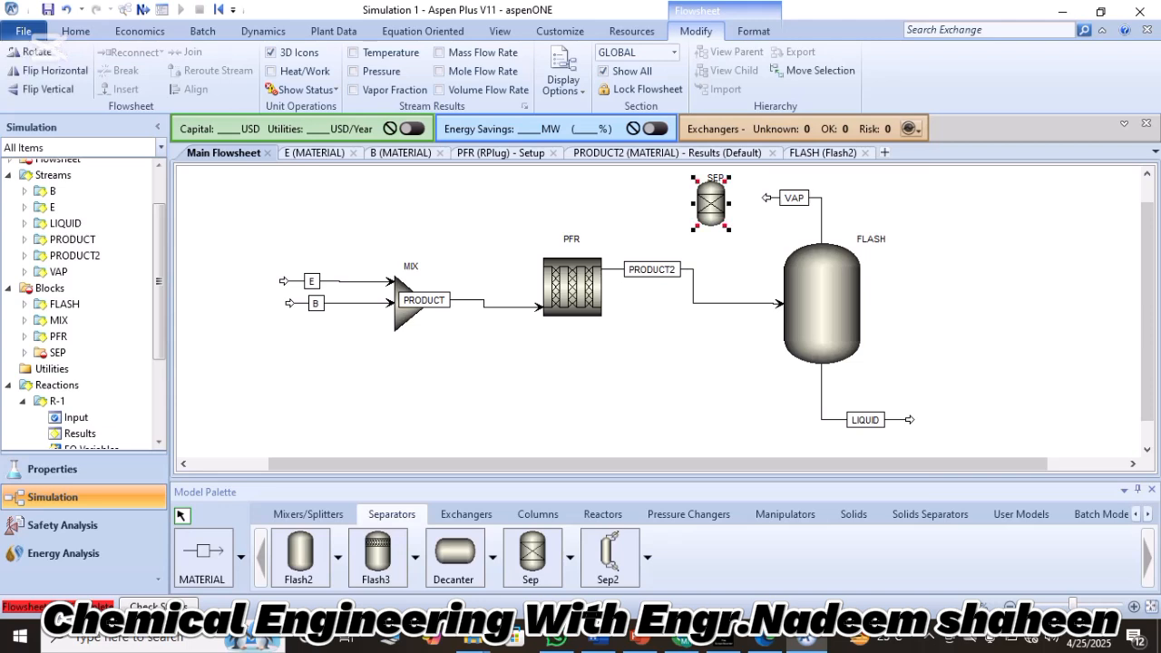
left_click_drag(728, 228, 734, 235)
left_click(749, 231)
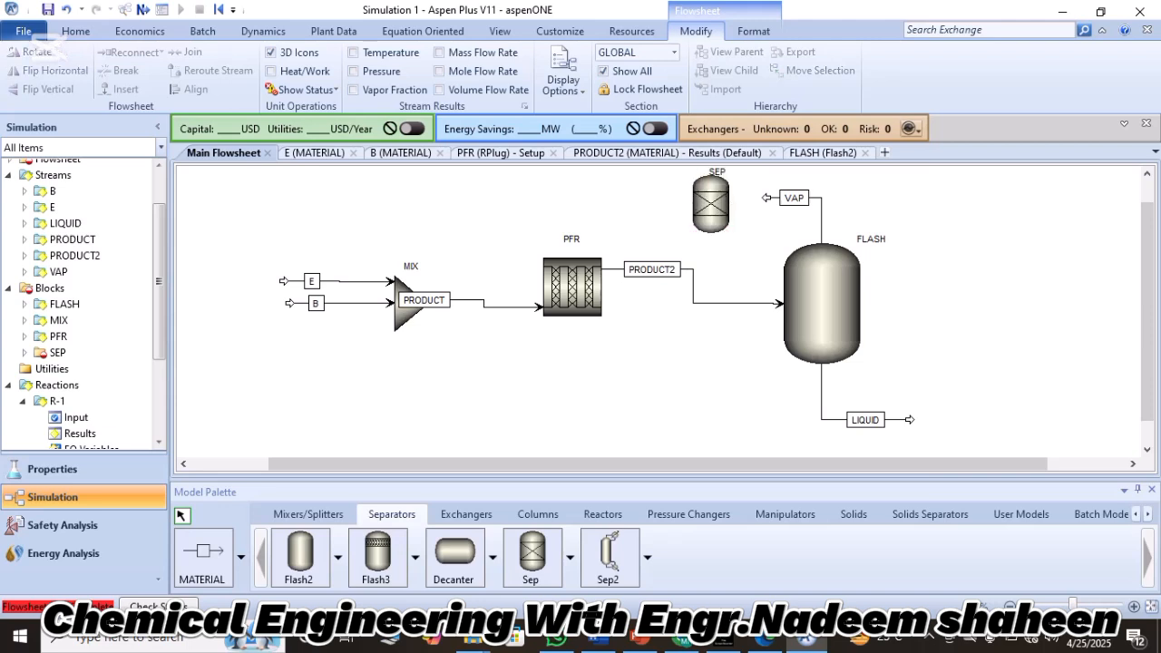
Reconnect the destination of stream VAP to the required inlet port of the SEP block.
right_click(761, 198)
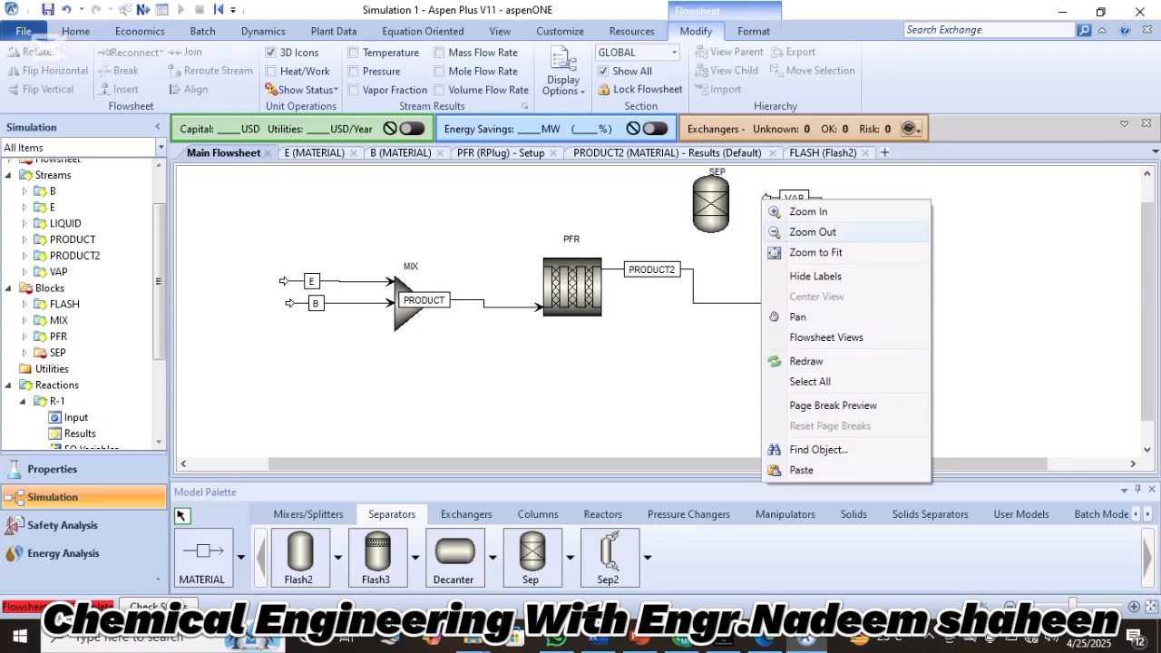
key("Escape")
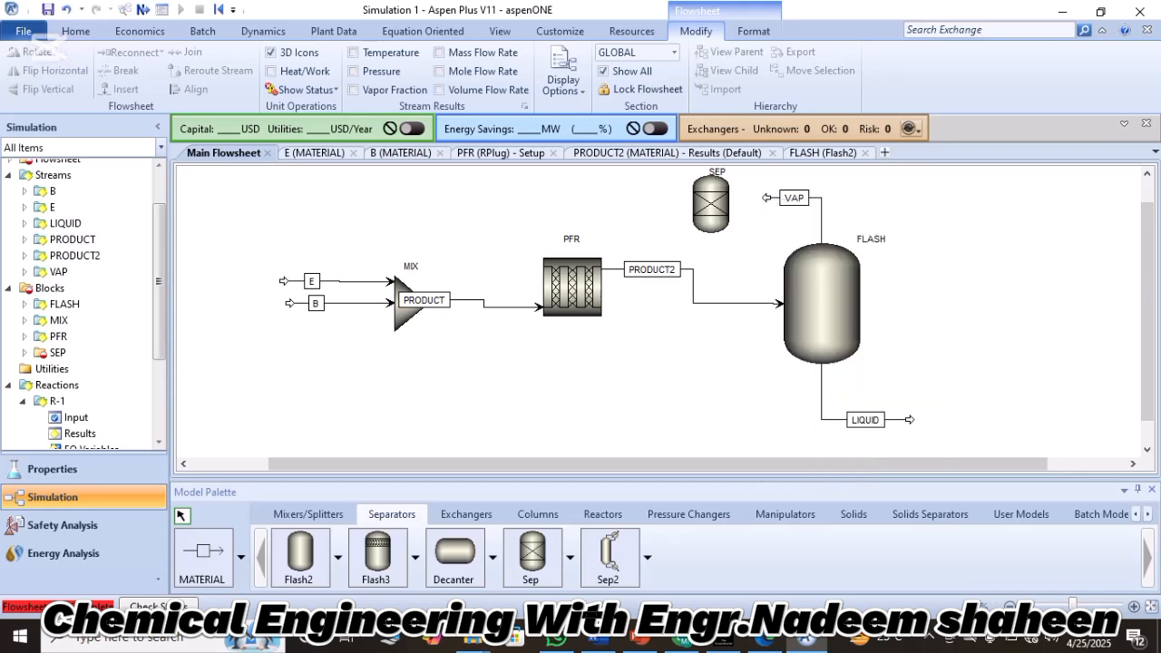
right_click(767, 198)
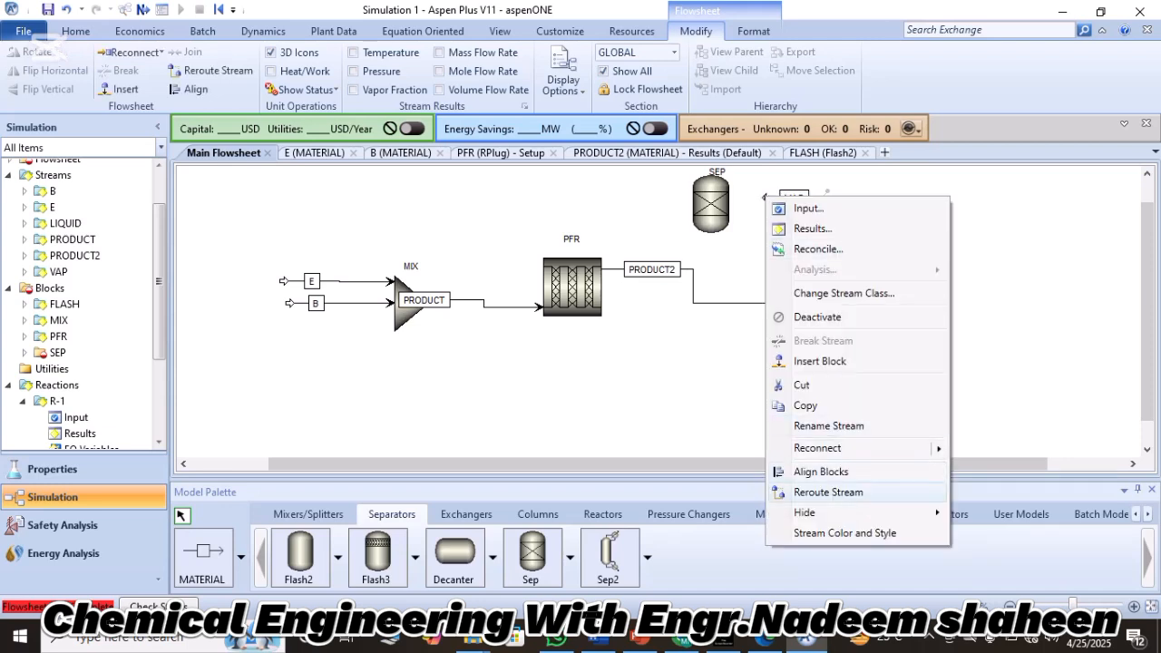
mouse_move(817, 448)
left_click(1018, 451)
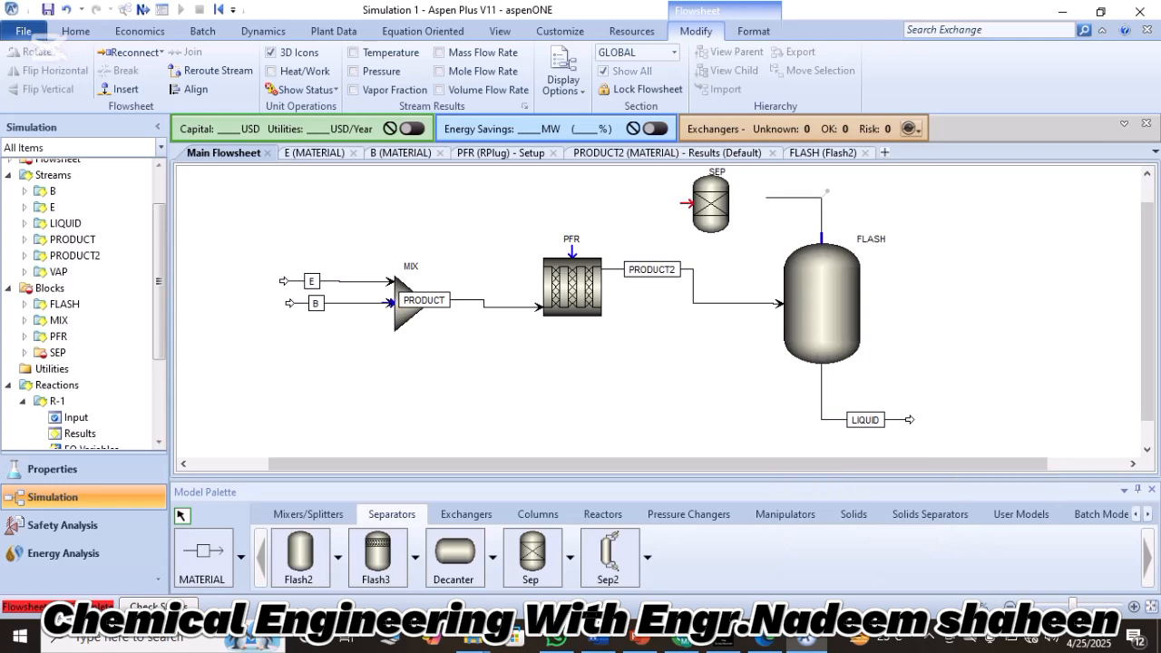
left_click(686, 203)
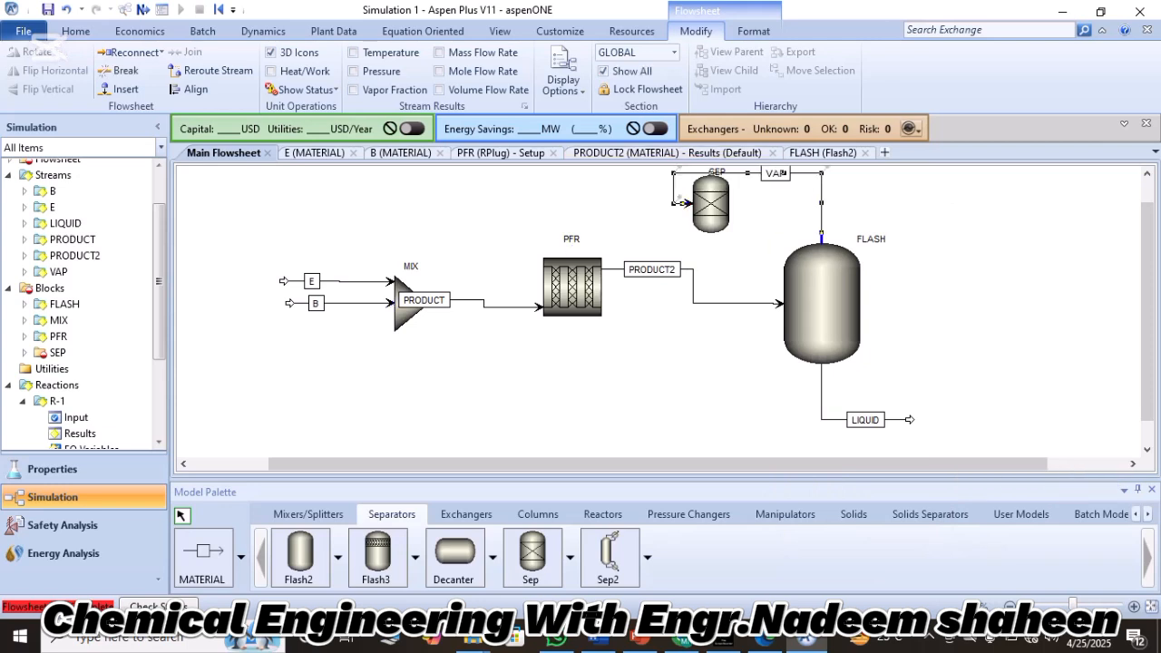
Turn the SEP block's icon so that its inlet faces the flash vessel and stream VAP enters it directly.
right_click(736, 172)
right_click(713, 201)
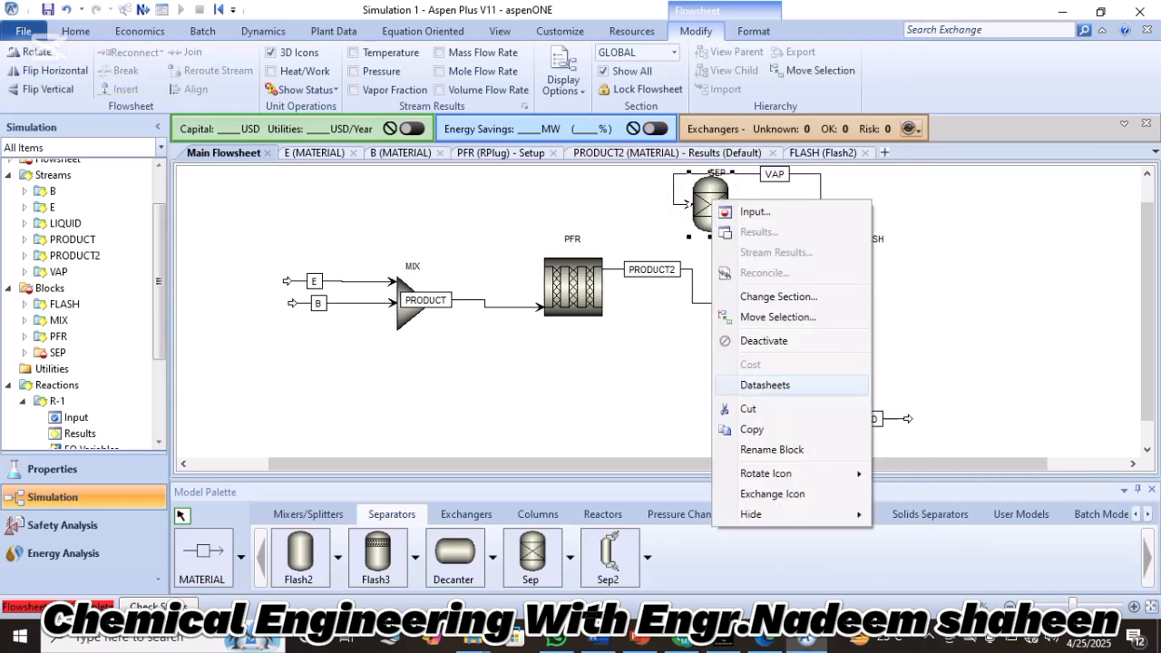
mouse_move(789, 473)
left_click(925, 514)
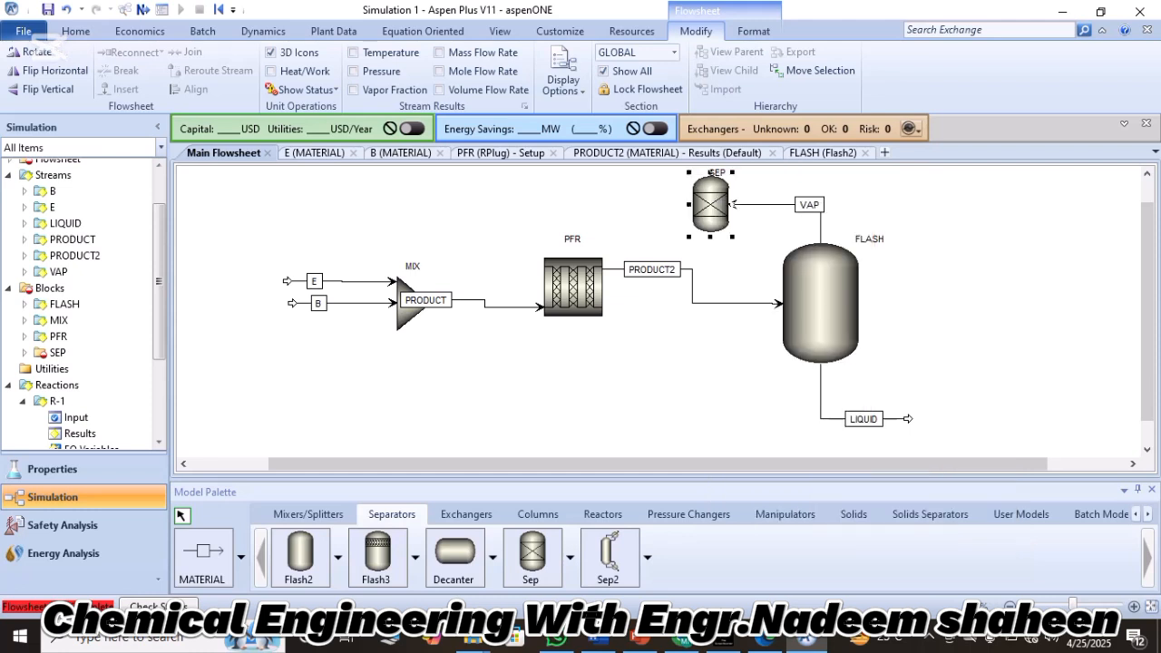
left_click(635, 390)
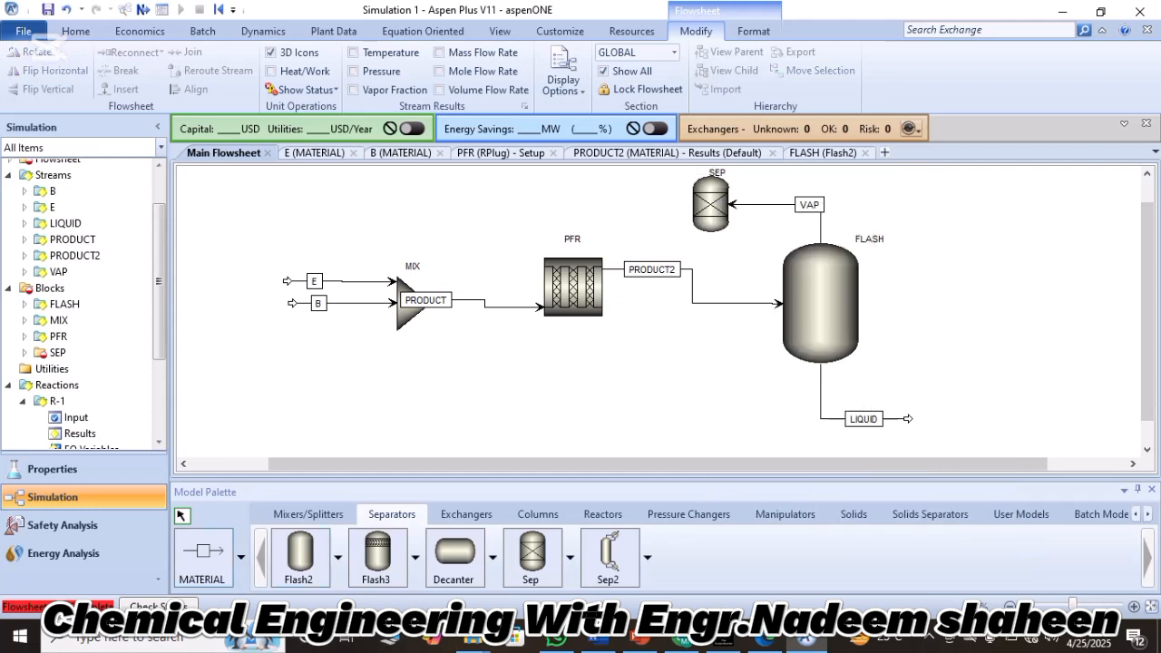
Draw two material streams from the SEP block's outlet, one above the other, both leading away from the flash vessel.
left_click(202, 554)
left_click(682, 204)
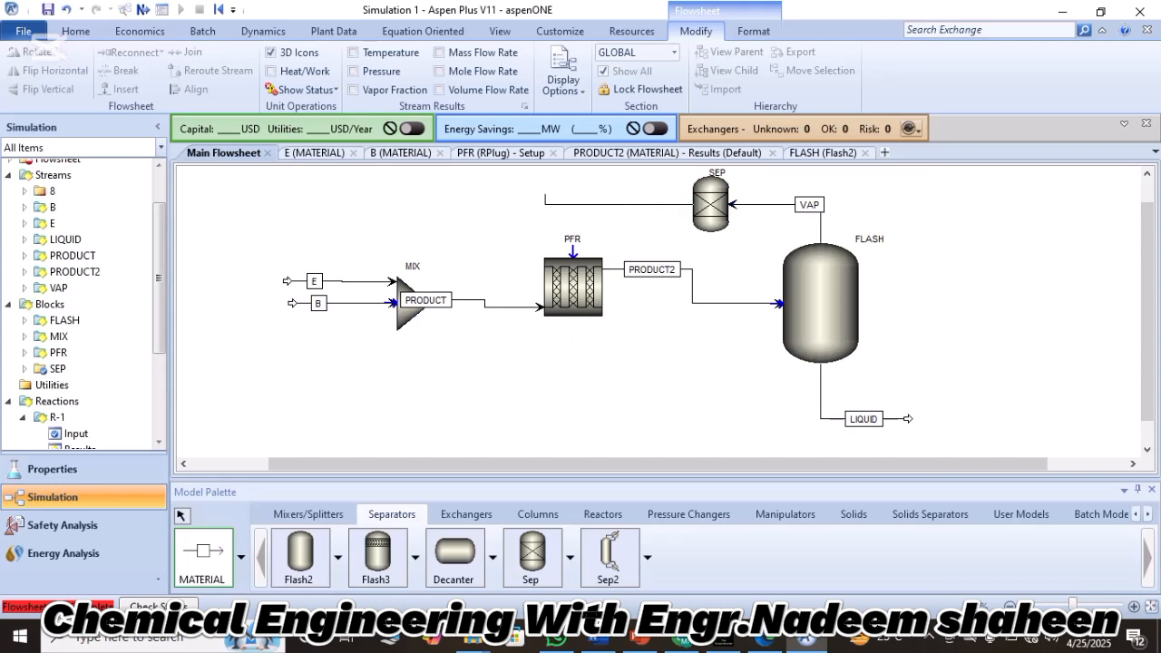
left_click(587, 188)
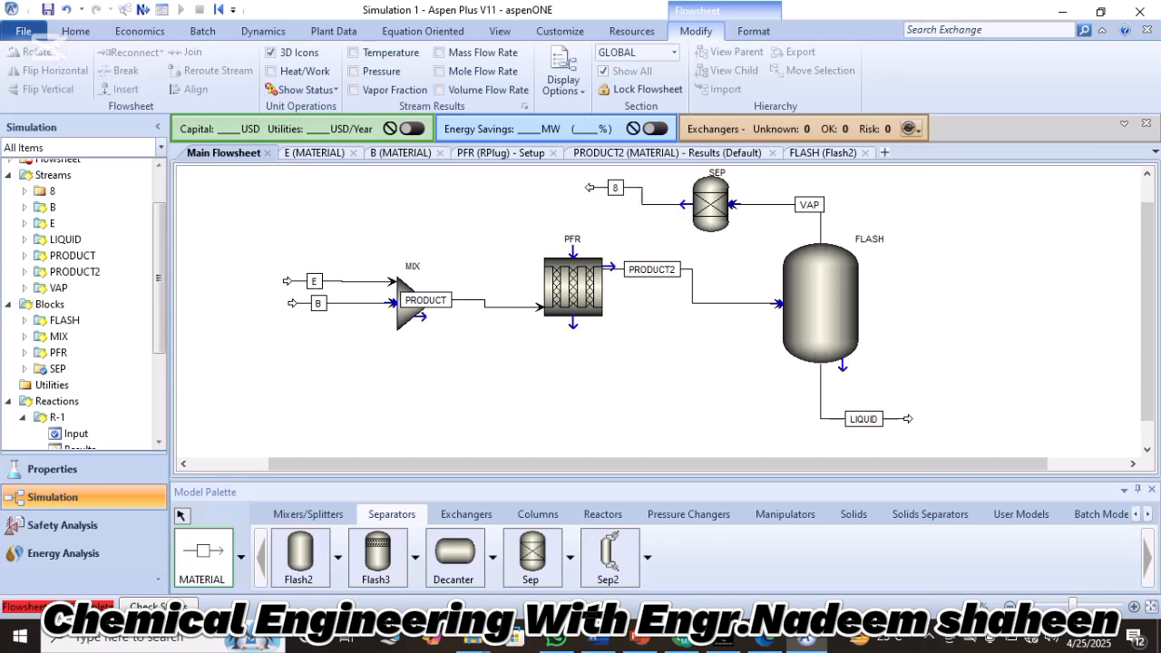
left_click(684, 205)
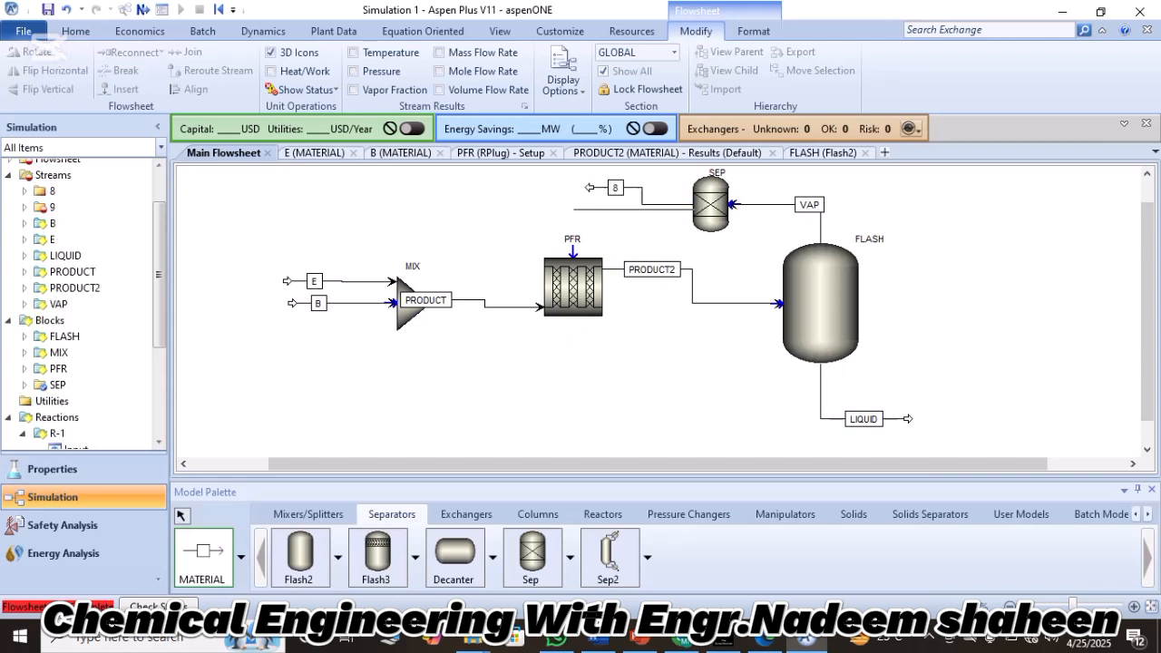
left_click(580, 209)
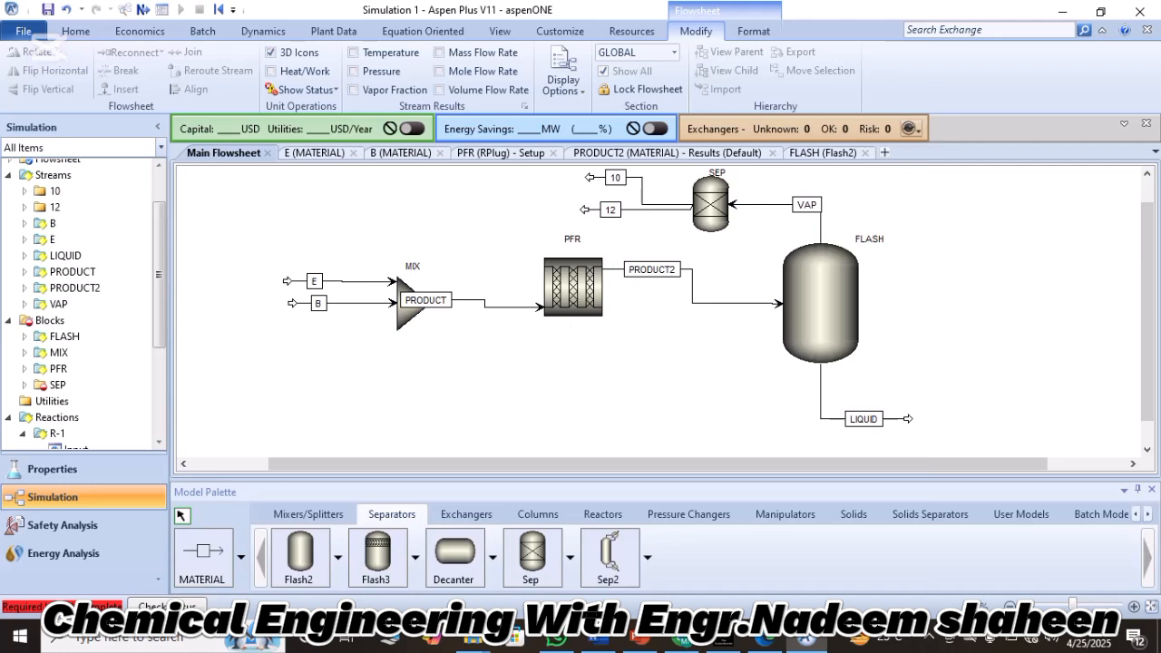
Rename the SEP block's upper outlet stream 10 as PROP.
left_click(616, 177)
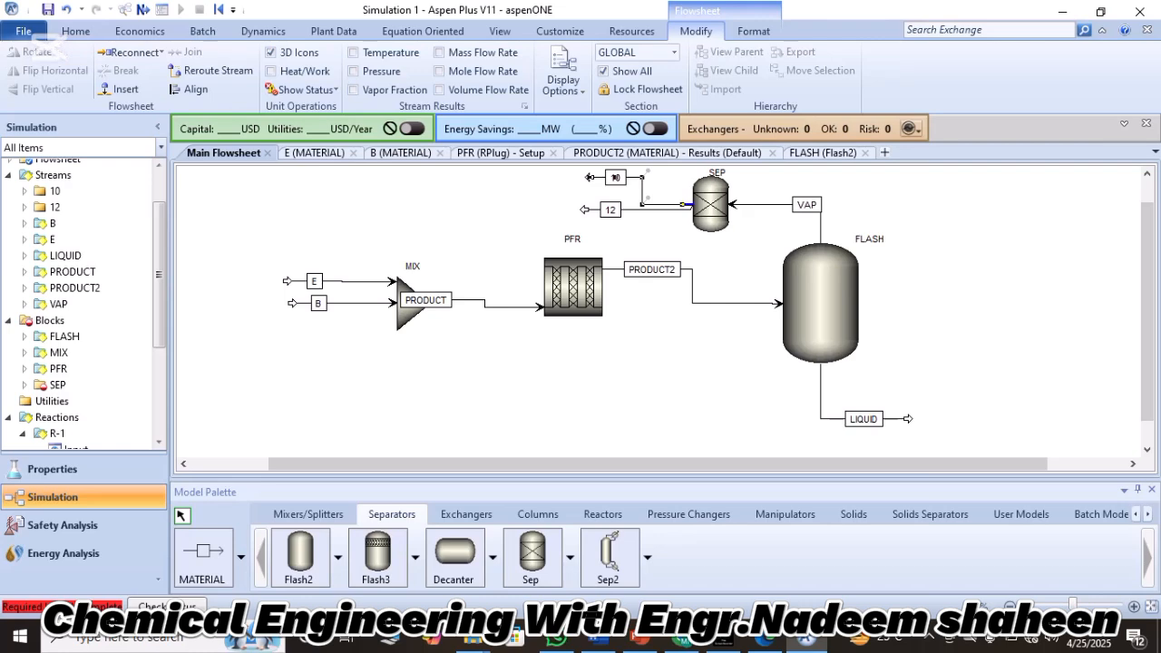
double_click(616, 177)
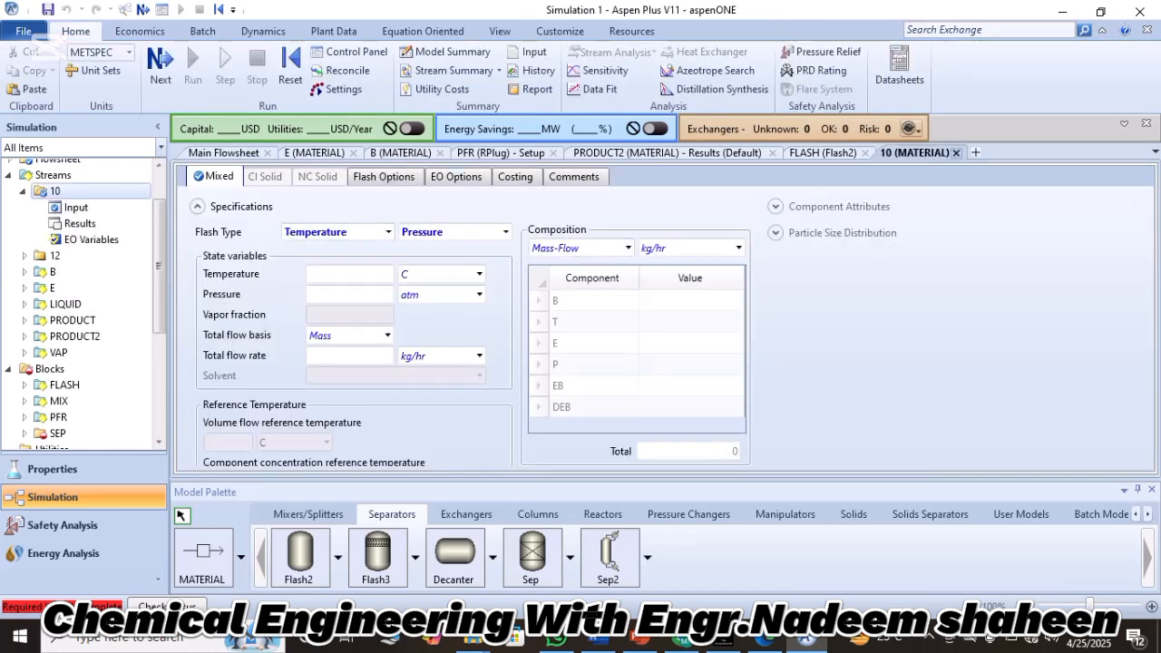
left_click(956, 153)
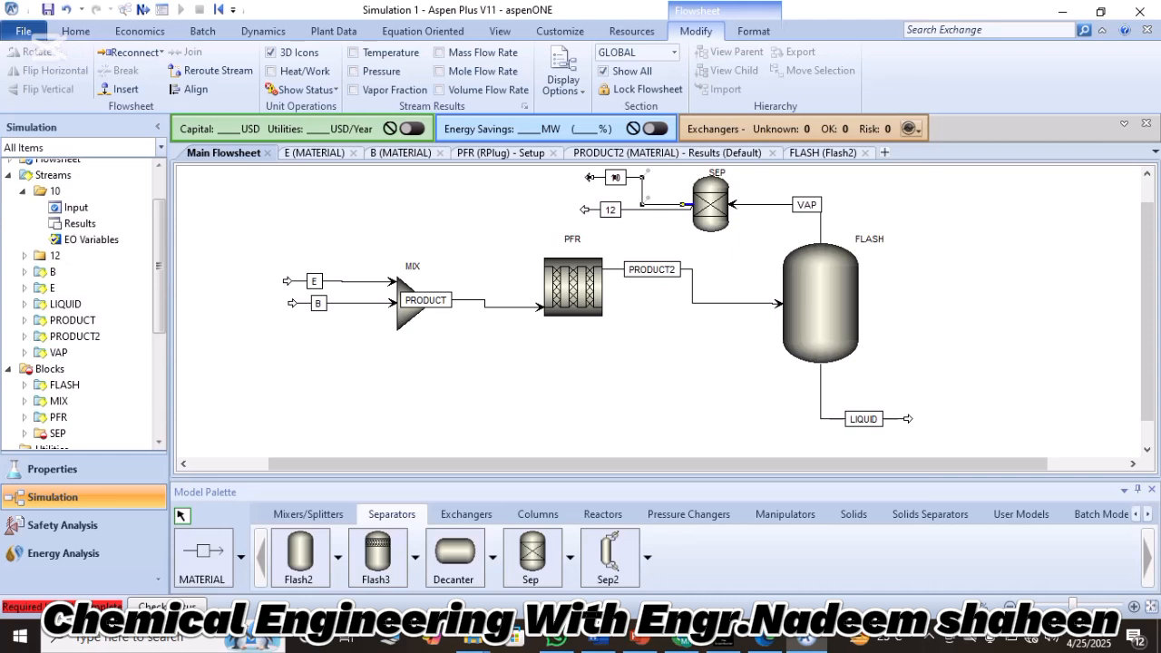
left_click(616, 177)
key("BackSpace")
type("PROP")
Rename the SEP block's lower outlet stream 12 as REMAIN.
double_click(610, 209)
type("RE")
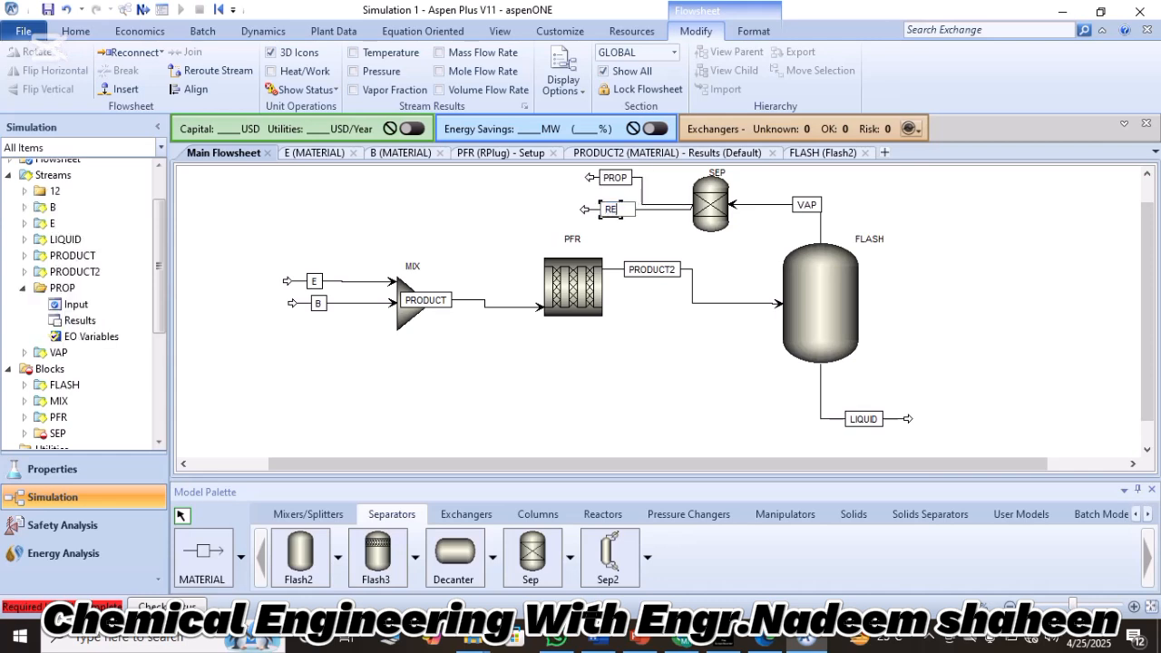
type("MAIN")
key("Return")
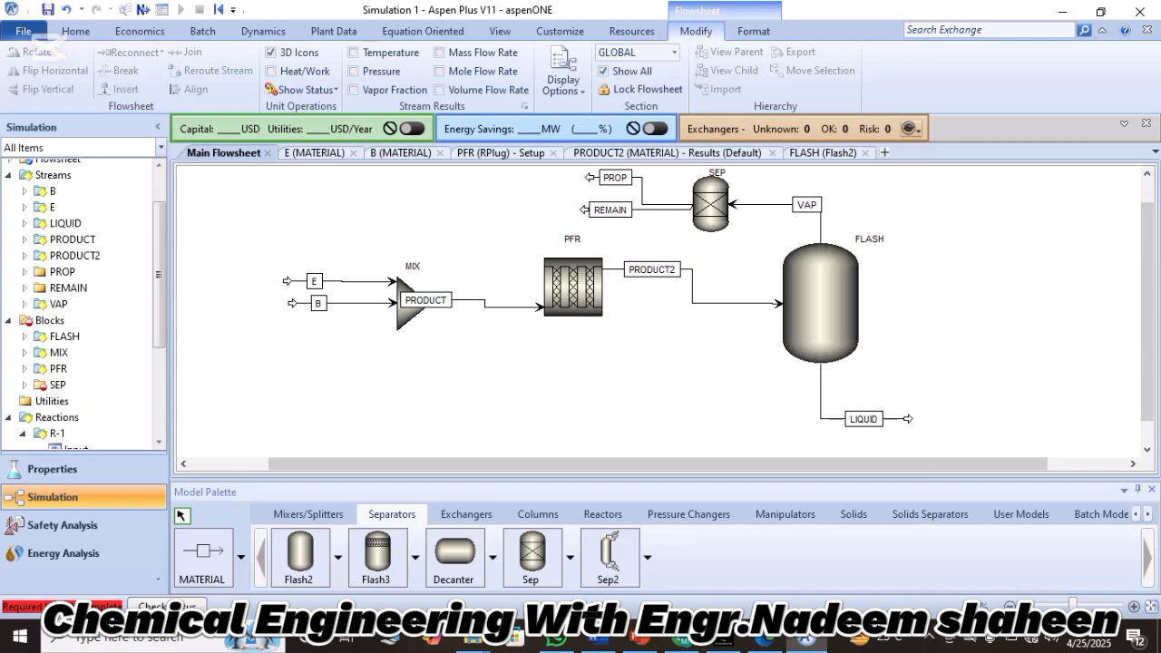
In the SEP block, set outlet stream PROP's split fractions to 1 for P and 0 for B, T, E, EB and DEB.
left_click(725, 203)
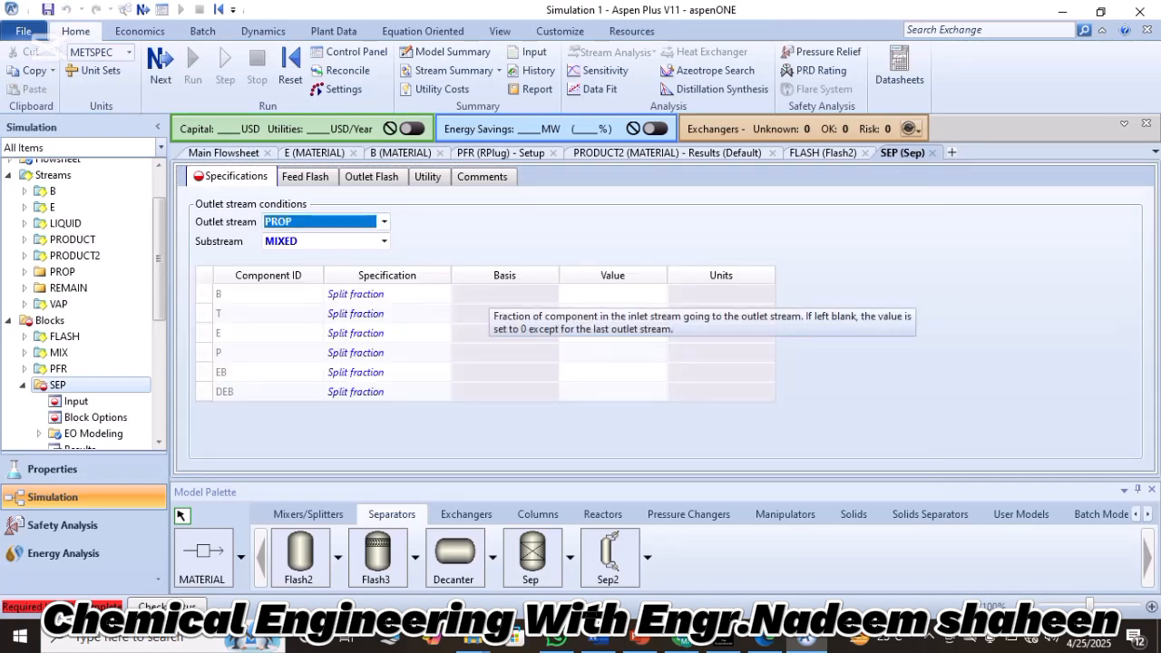
left_click(613, 294)
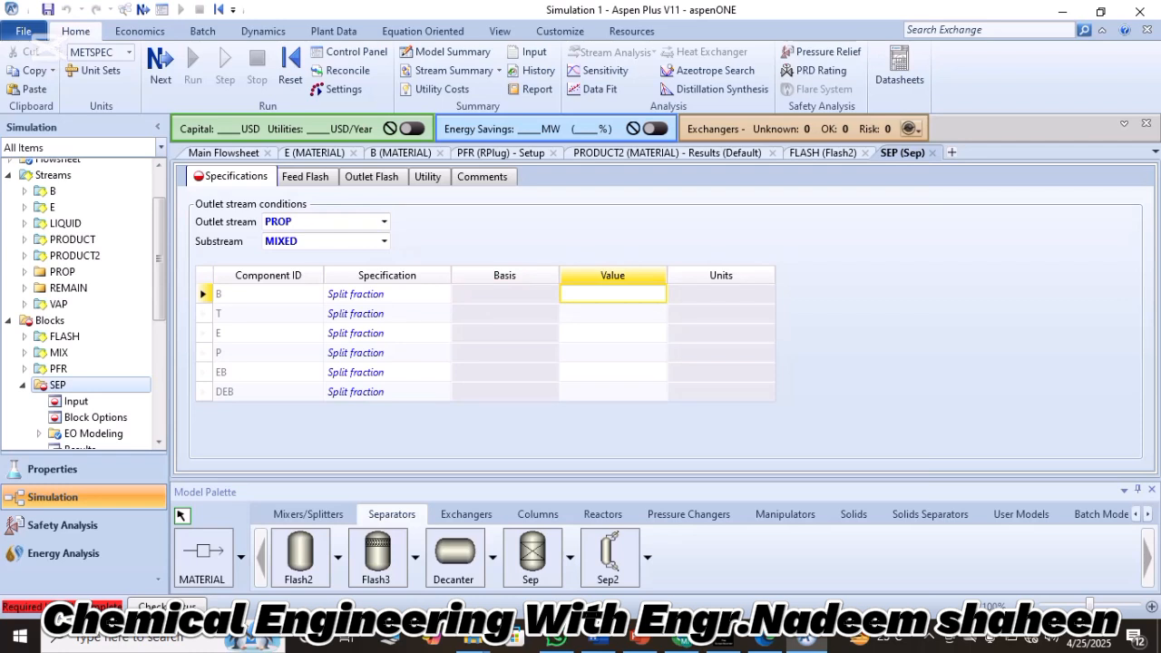
left_click(613, 294)
key("Return")
type("0")
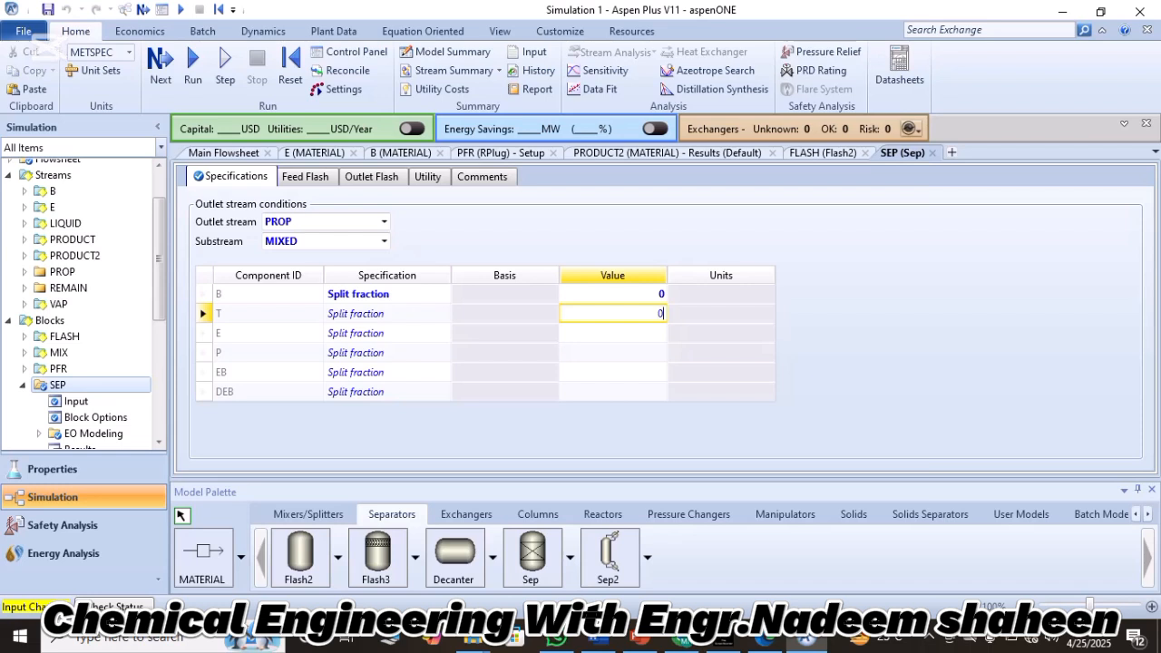
key("Return")
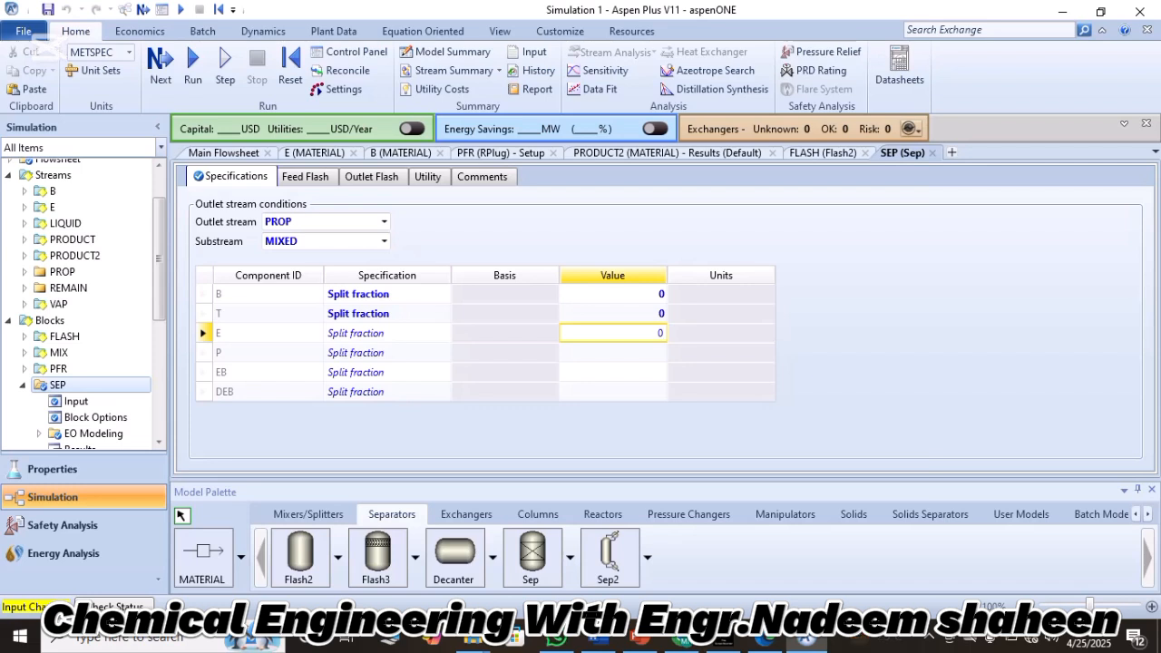
key("Return")
type("1")
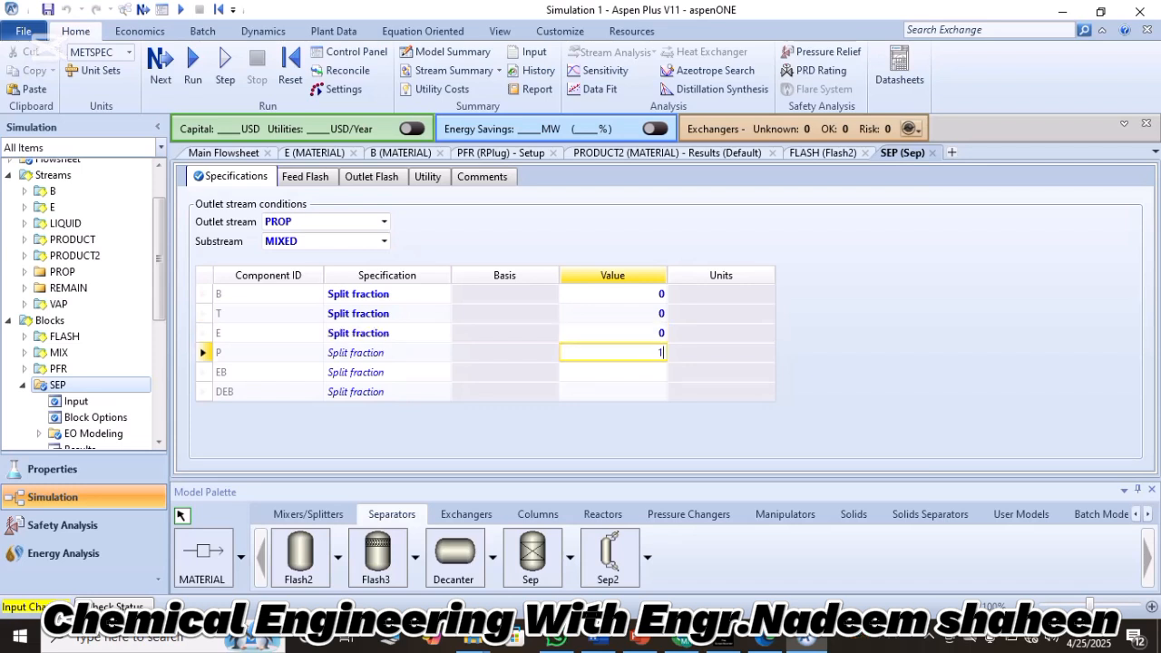
key("Return")
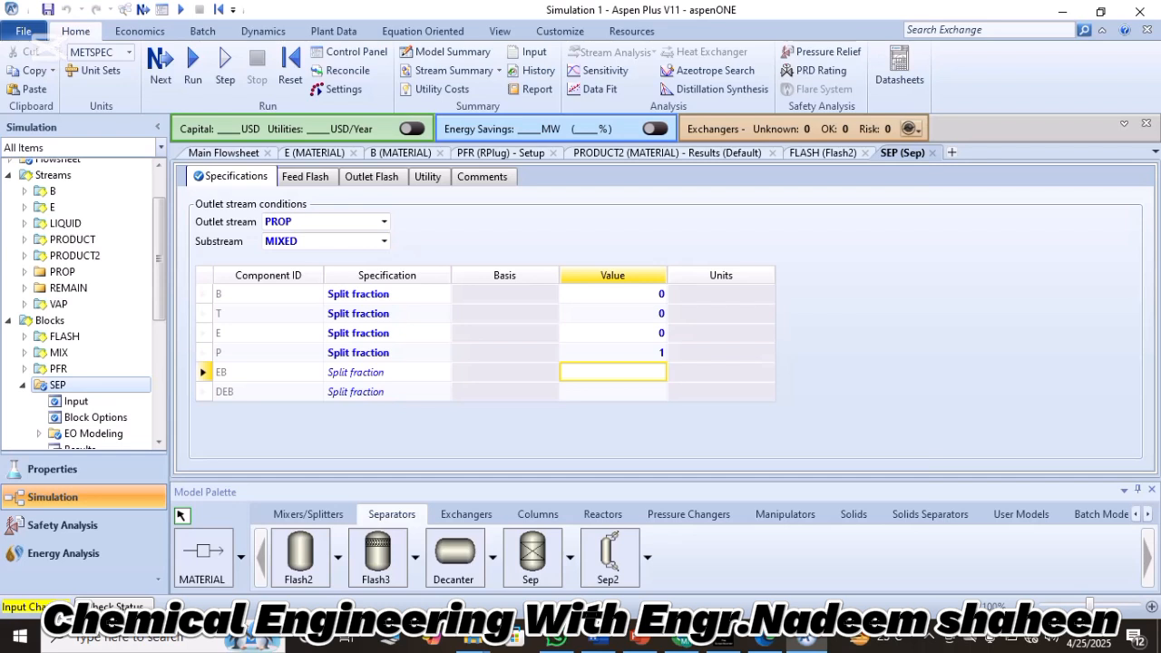
type("0")
key("Return")
type("0")
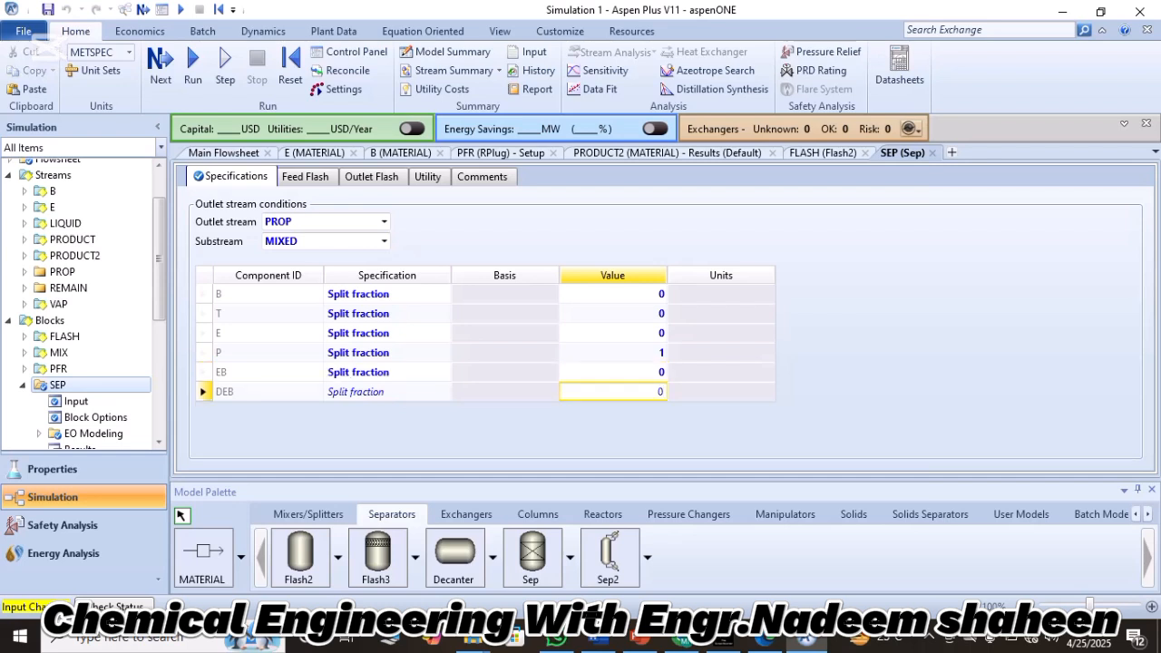
key("Return")
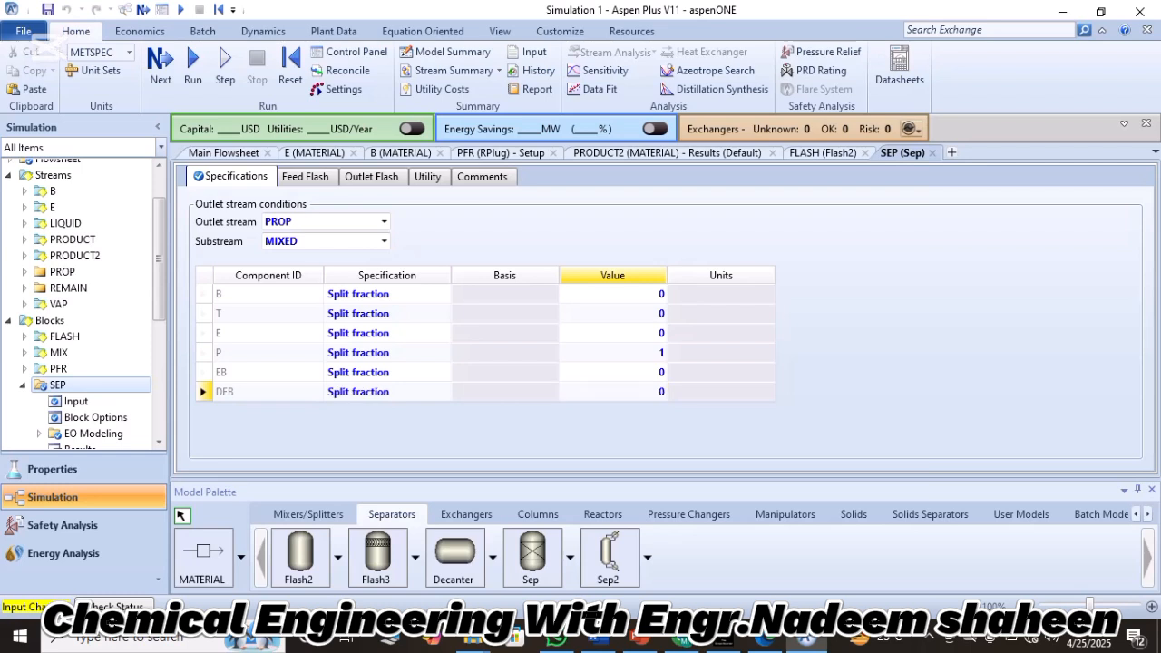
Run the simulation and examine the SEP block's status messages.
left_click(192, 59)
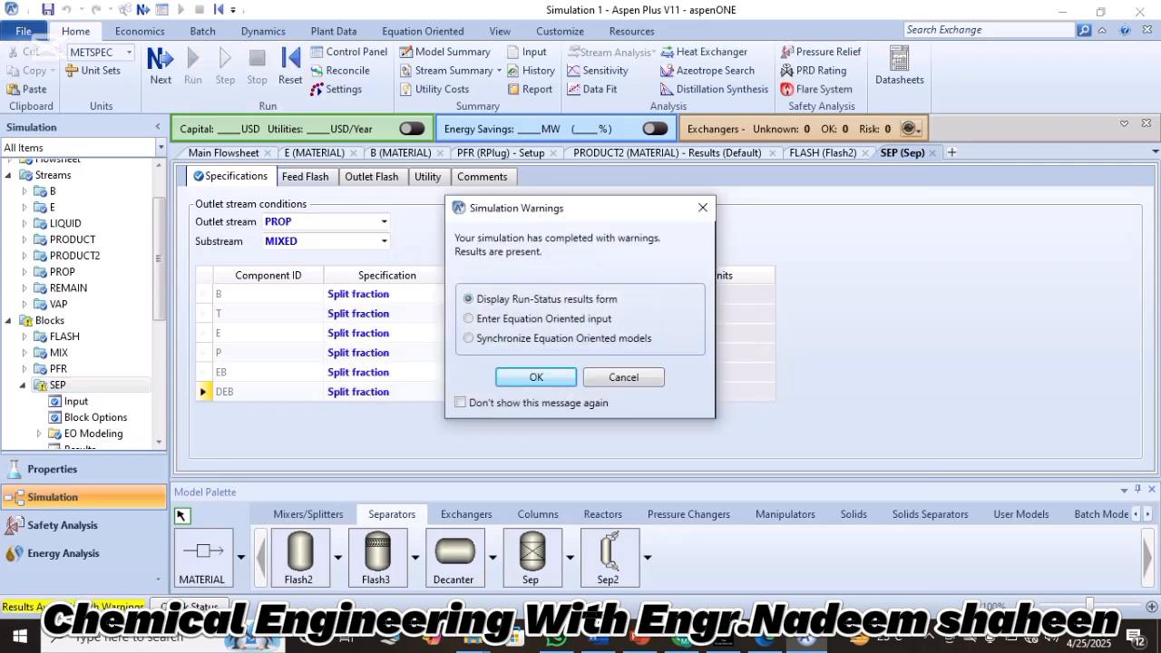
key("Return")
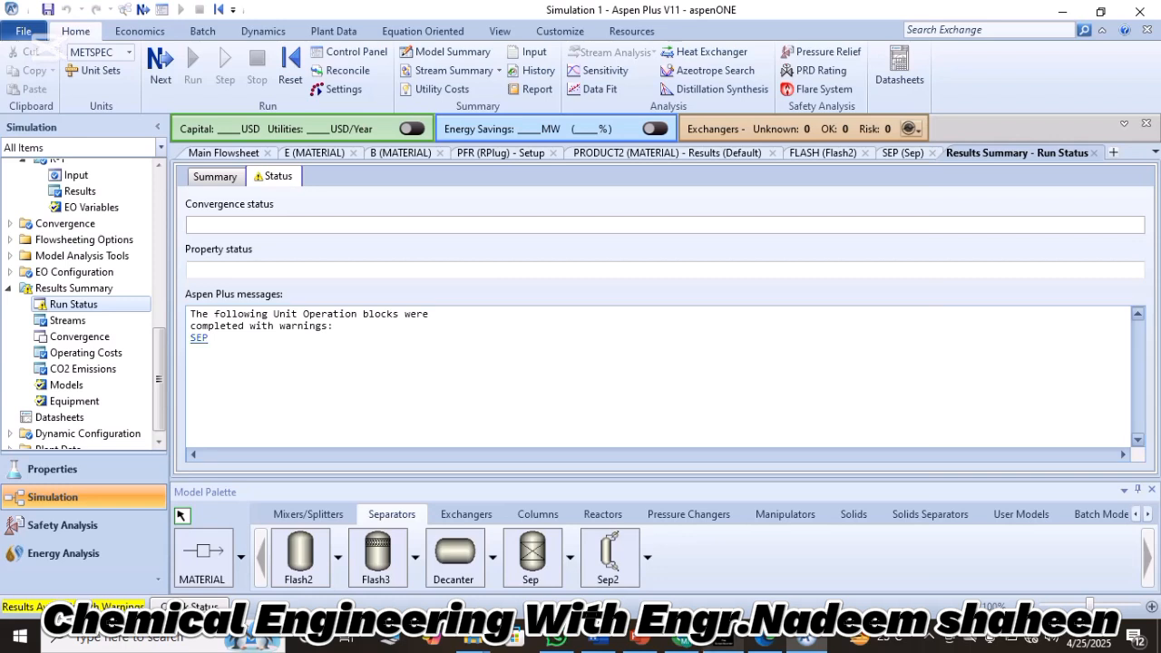
left_click(199, 337)
left_click(214, 326)
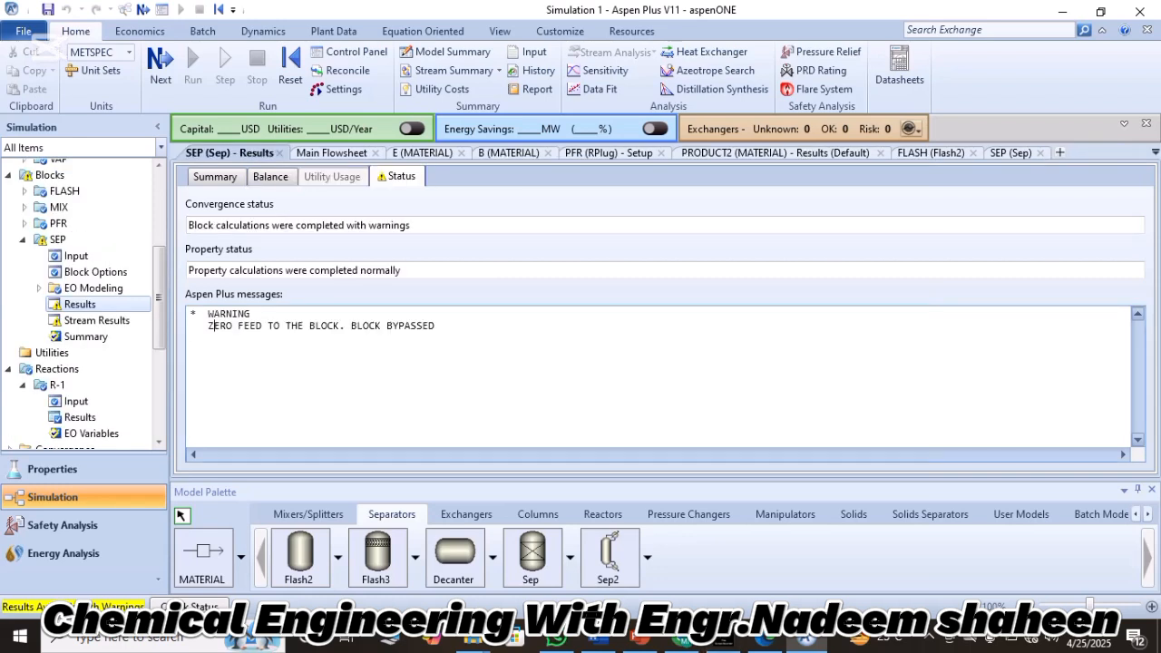
left_click_drag(207, 326, 435, 326)
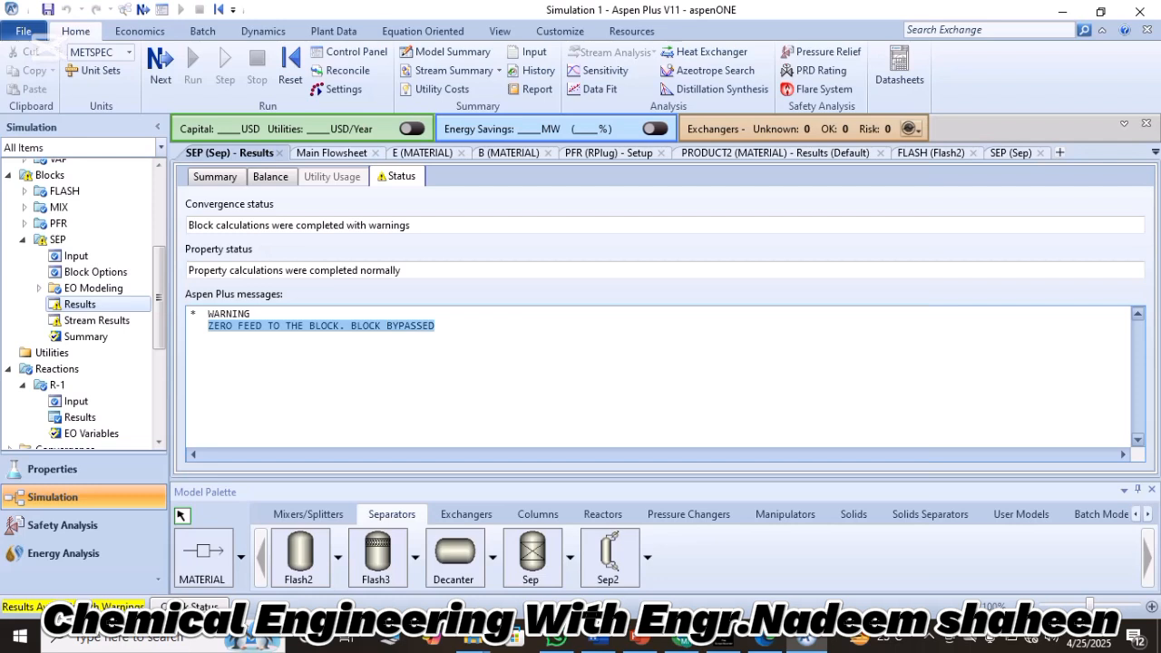
Switch to Lecture.pdf and reread how the recycled vapour must be treated after propylene separation, highlighting the passage up to the heating temperature.
left_click(332, 152)
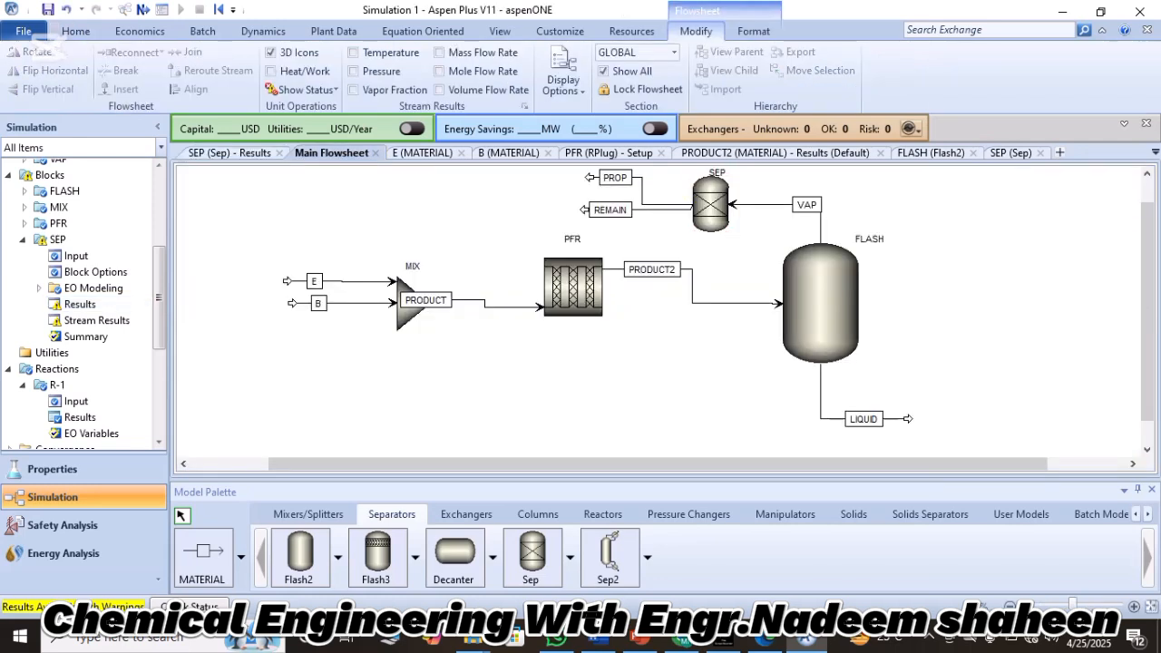
scroll(657, 313, "up", 1)
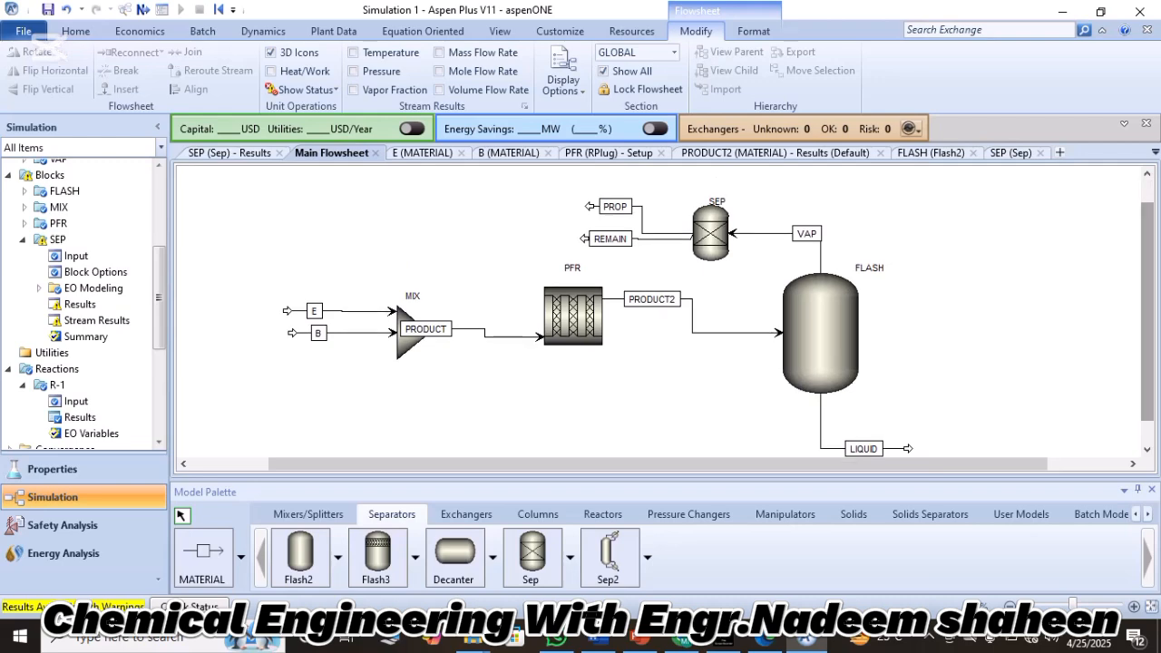
left_click(765, 640)
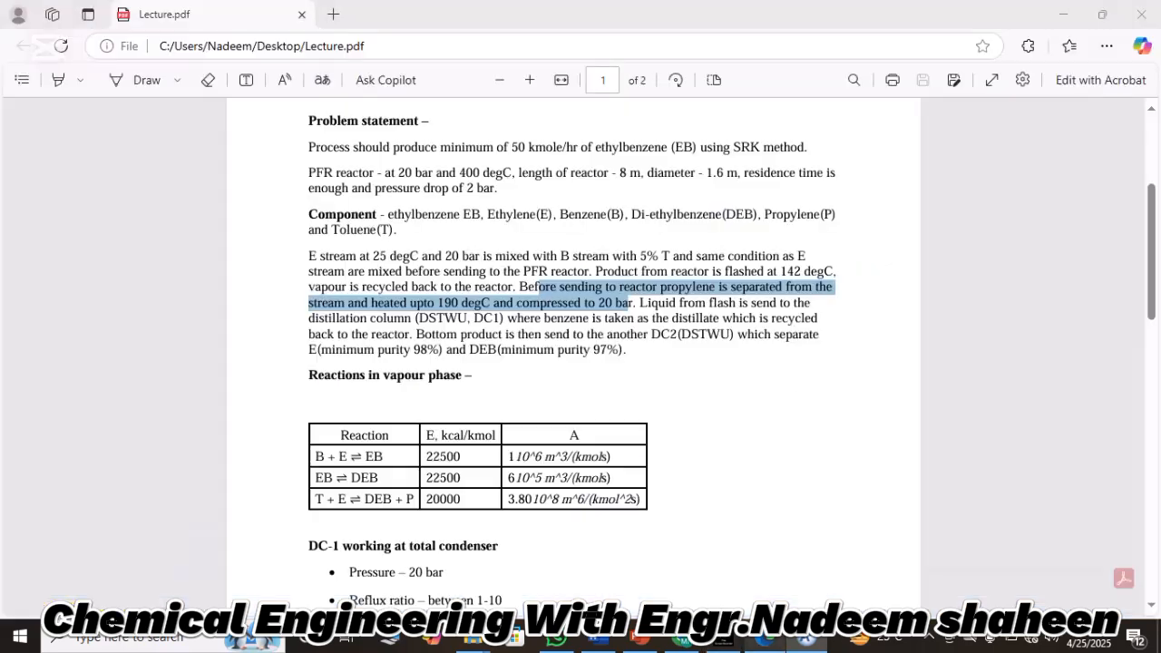
left_click(671, 349)
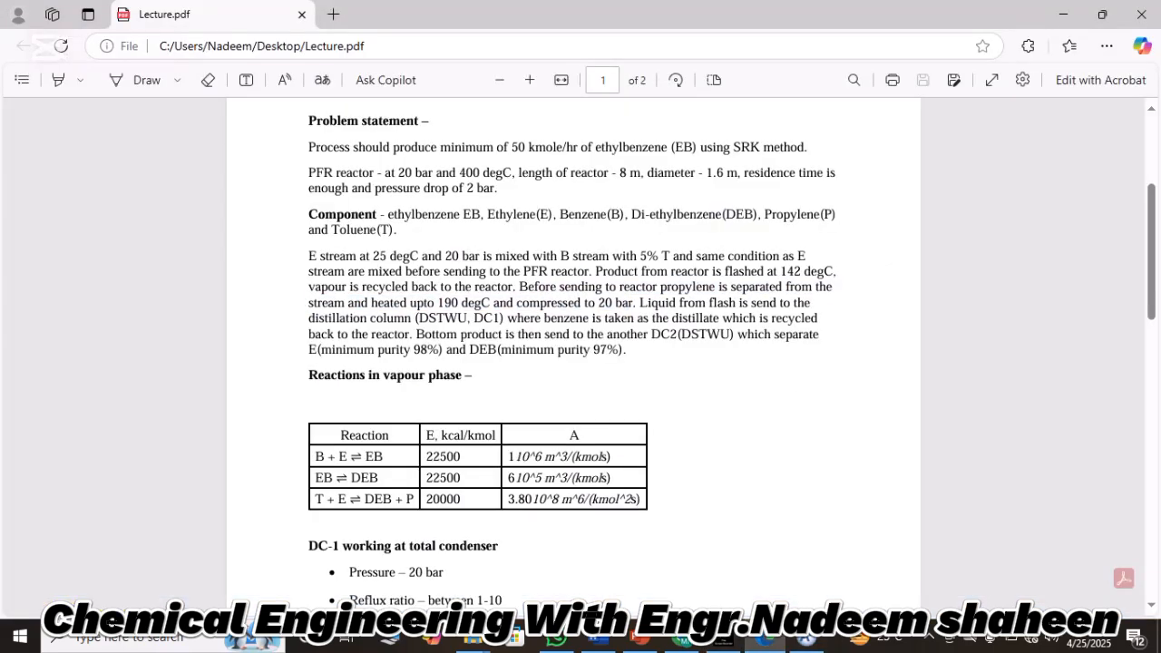
left_click_drag(517, 287, 490, 303)
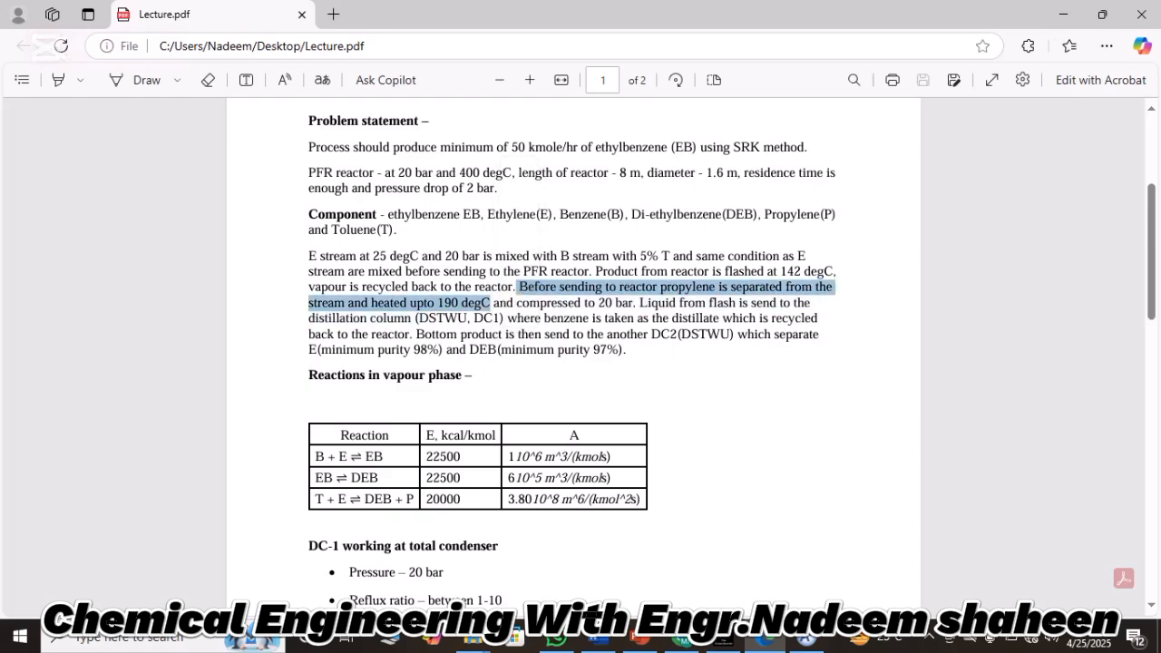
Switch back to Aspen Plus and place a Heater block above the PFR, on the outlet side of the SEP block.
left_click(807, 638)
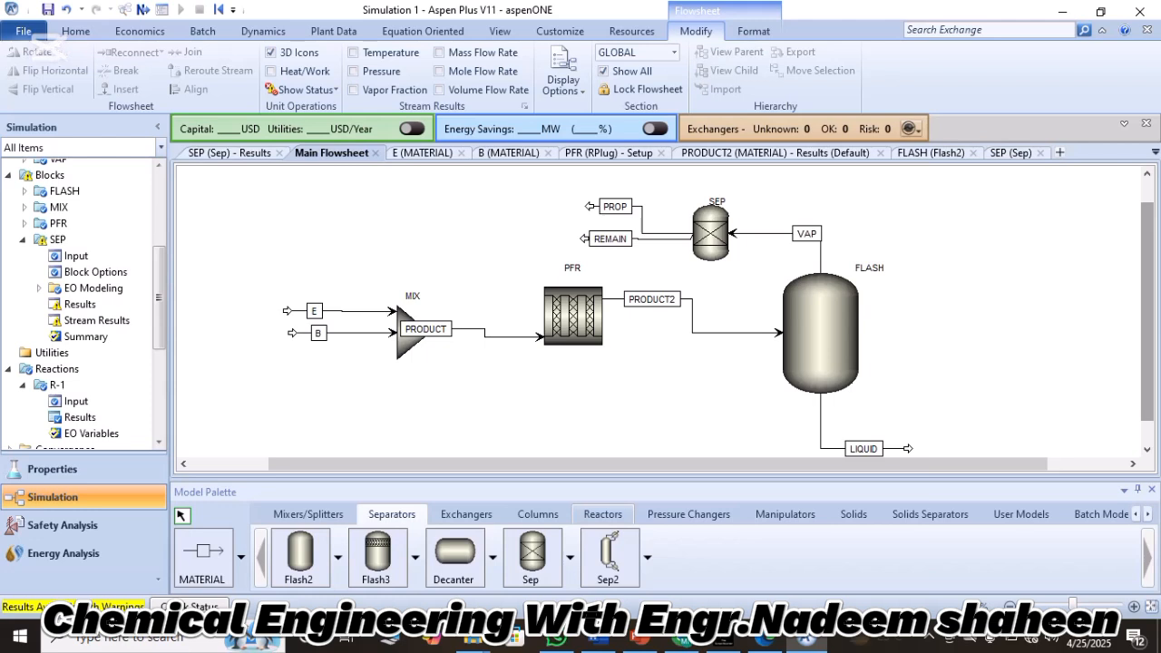
left_click(466, 514)
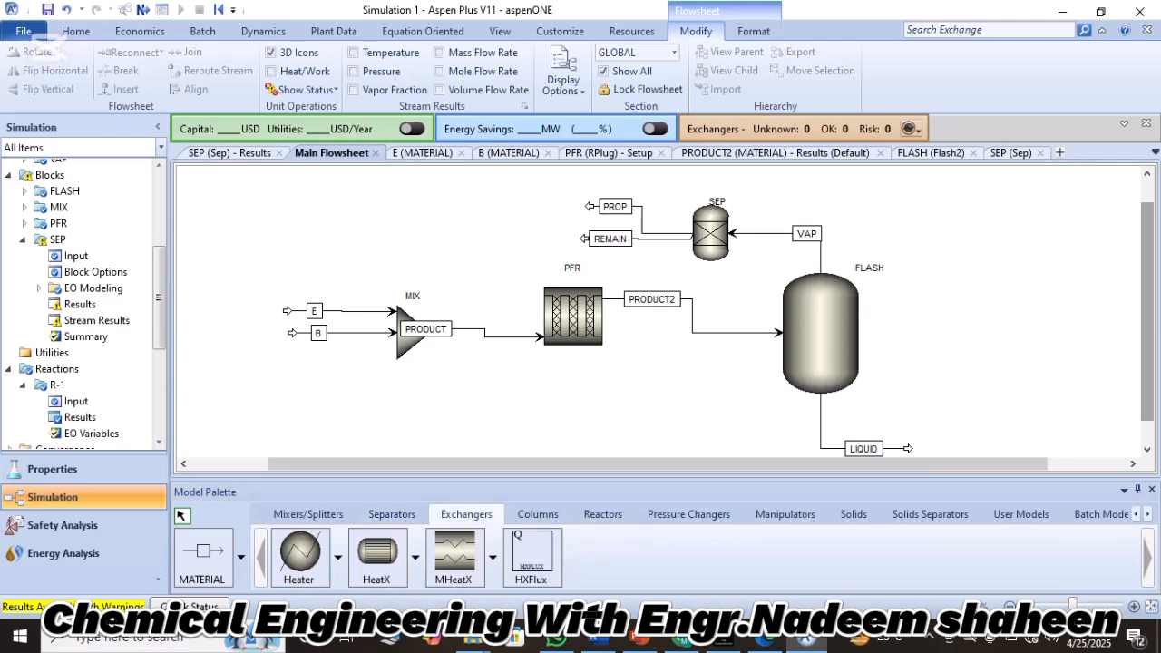
left_click(300, 555)
left_click(508, 195)
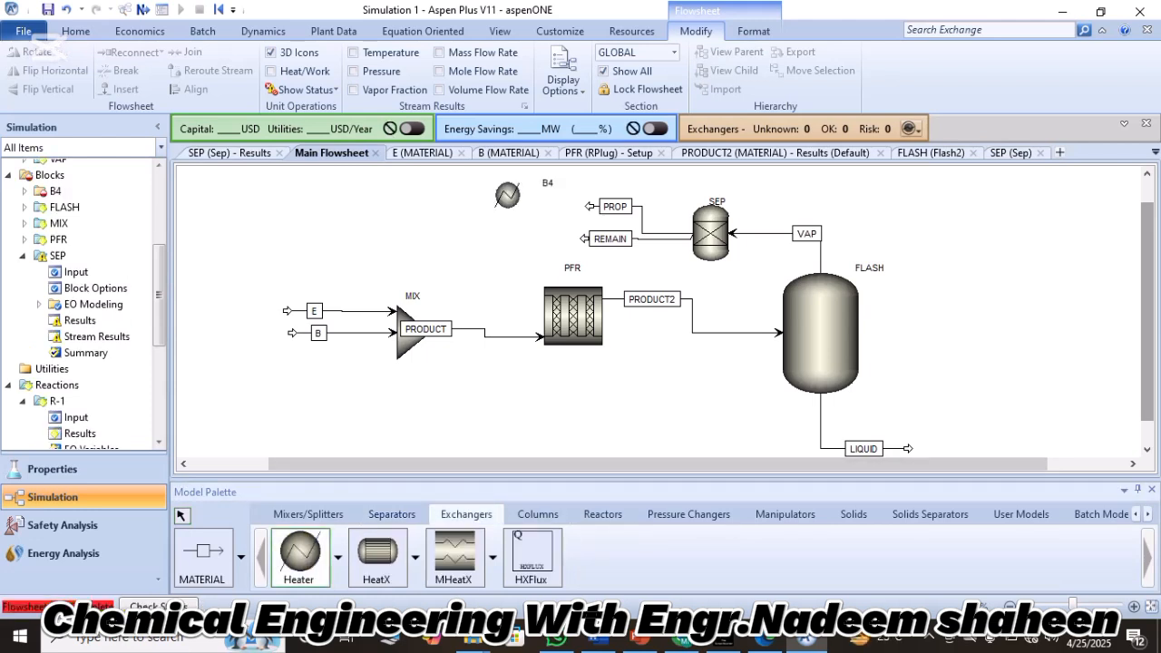
key("Escape")
Shift all blocks and their connected streams slightly downward together on the flowsheet, leaving more room above the new heater.
left_click_drag(260, 239, 359, 277)
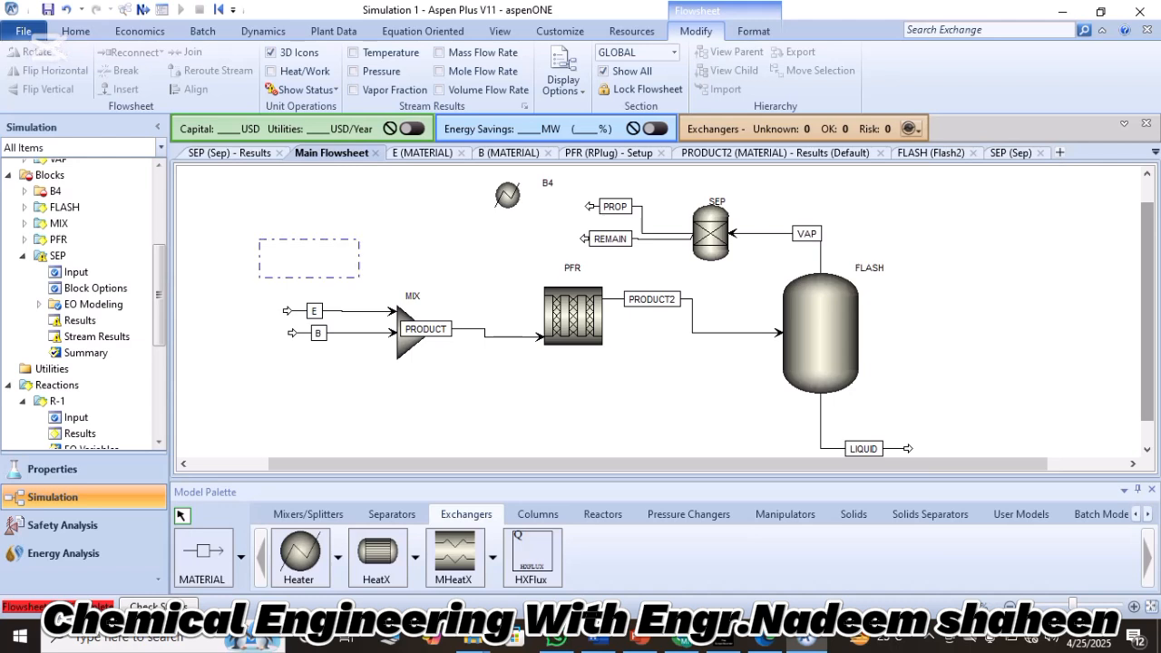
left_click_drag(572, 308, 980, 453)
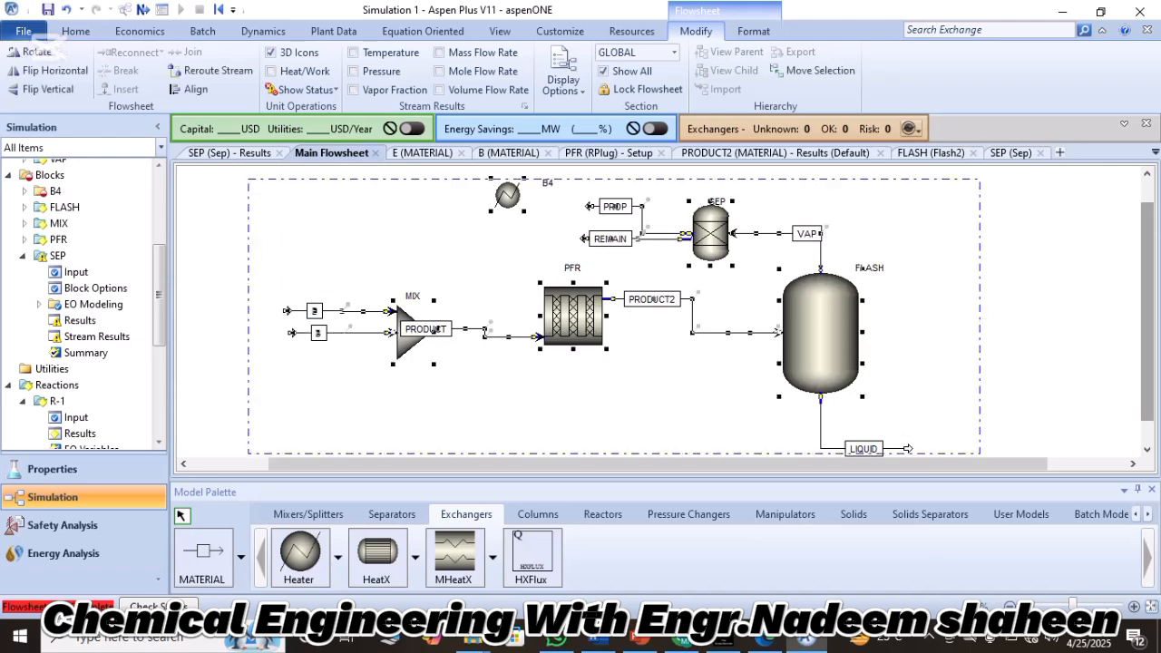
key("Down")
key("Down")
key("Down")
key("Down")
key("Down")
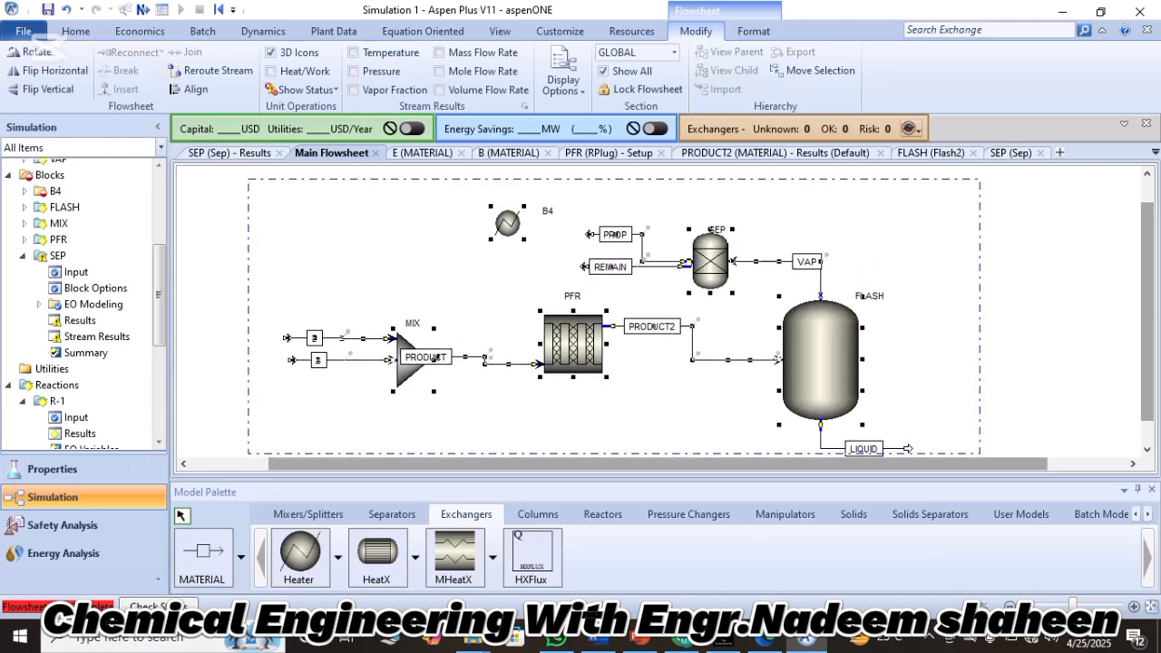
key("Escape")
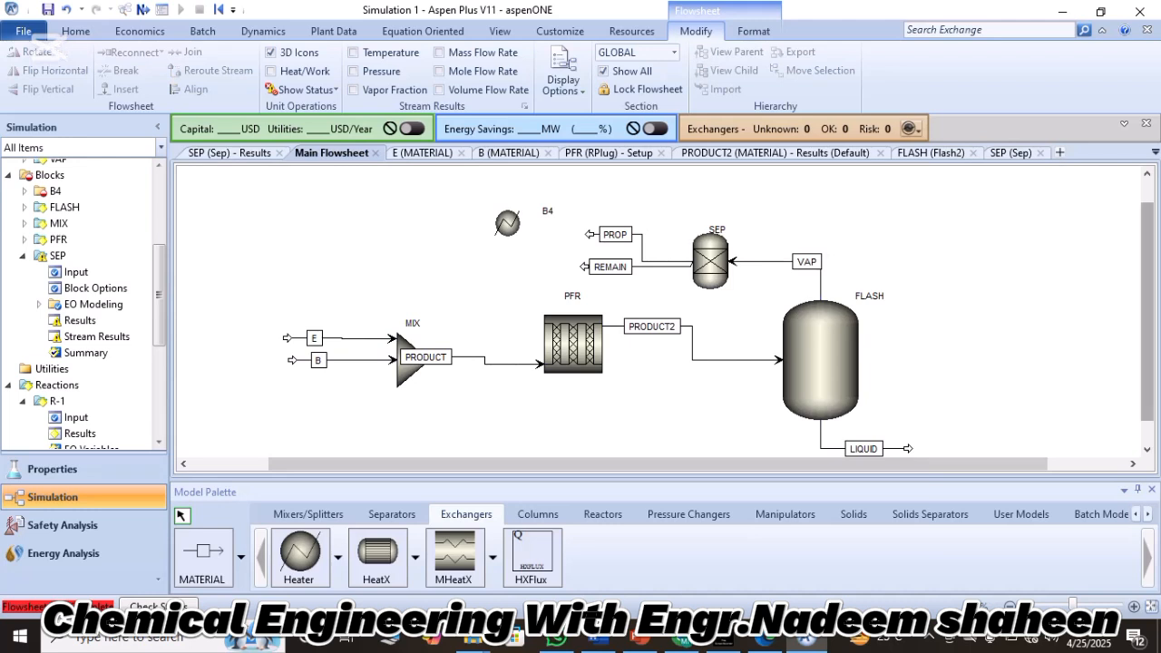
mouse_move(1147, 311)
left_mouse_down()
mouse_move(1147, 333)
mouse_move(1147, 312)
left_mouse_up()
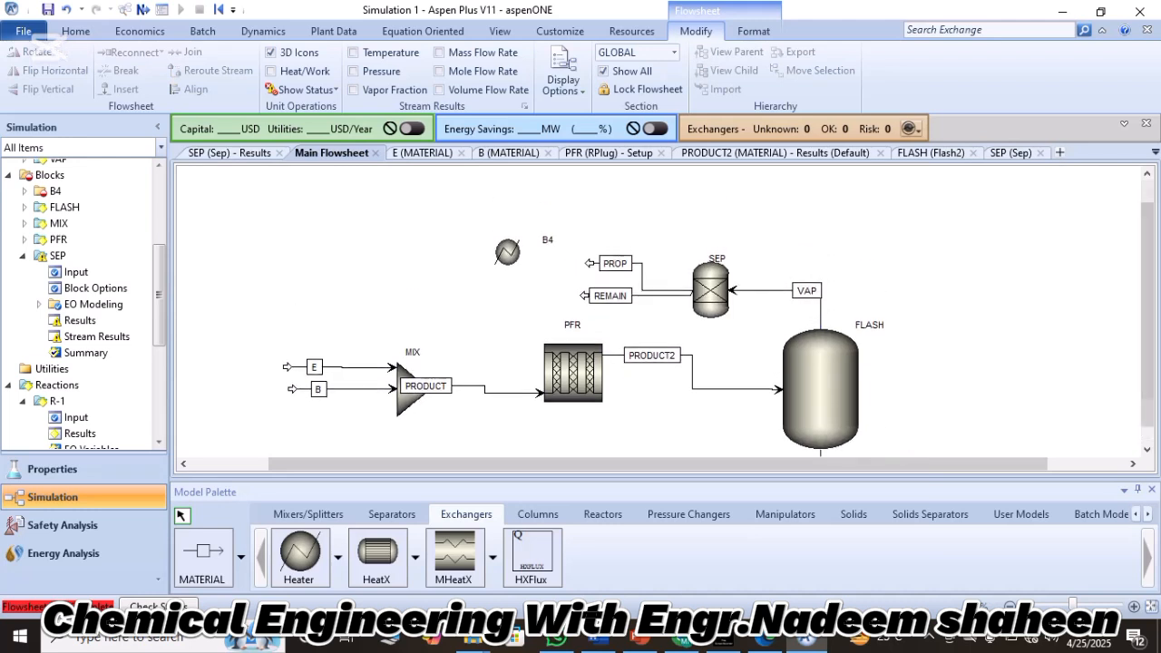
Rename heater block B4 as HTR.
left_click(508, 252)
left_click(550, 254)
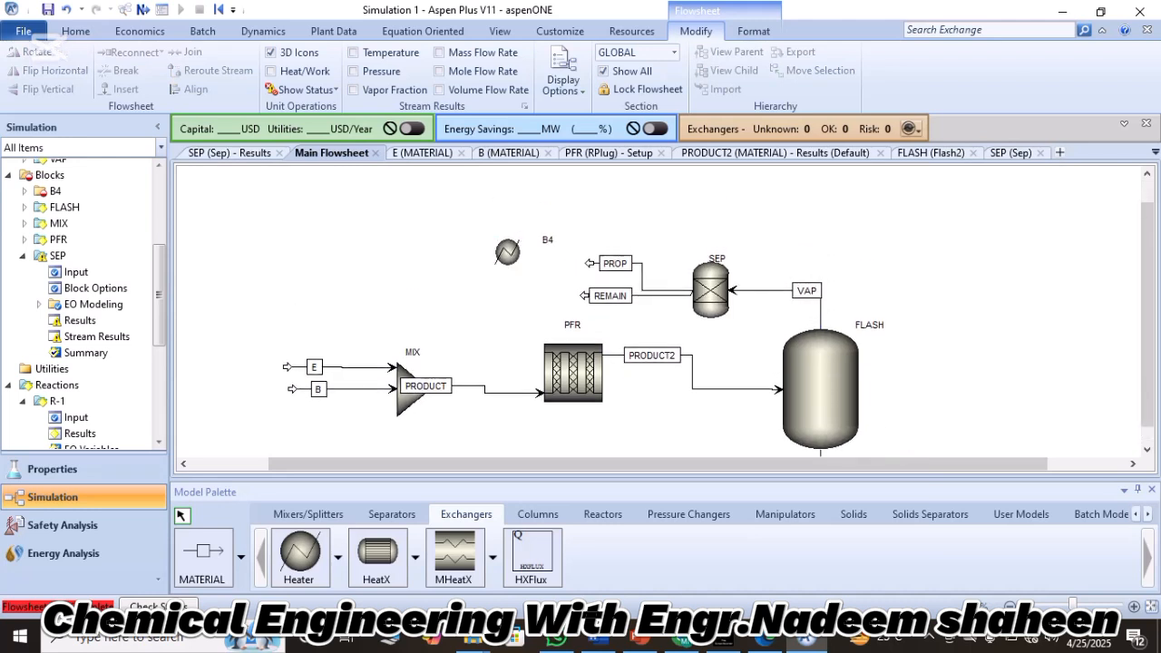
double_click(548, 240)
type("HT")
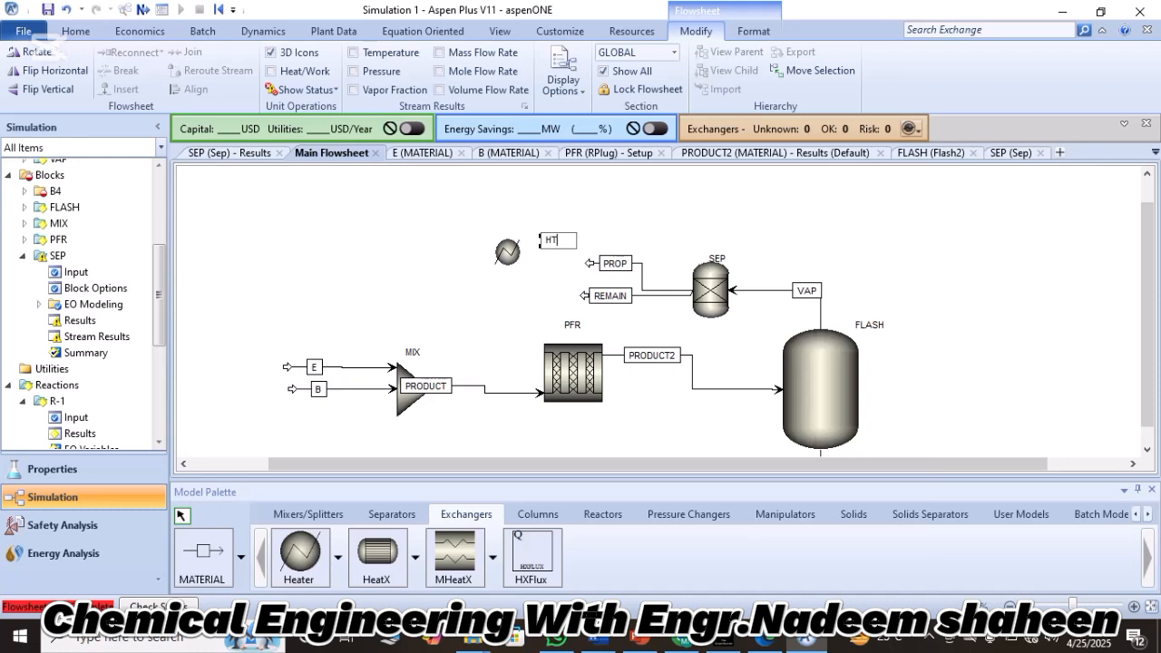
type("R")
key("Return")
left_click(503, 251)
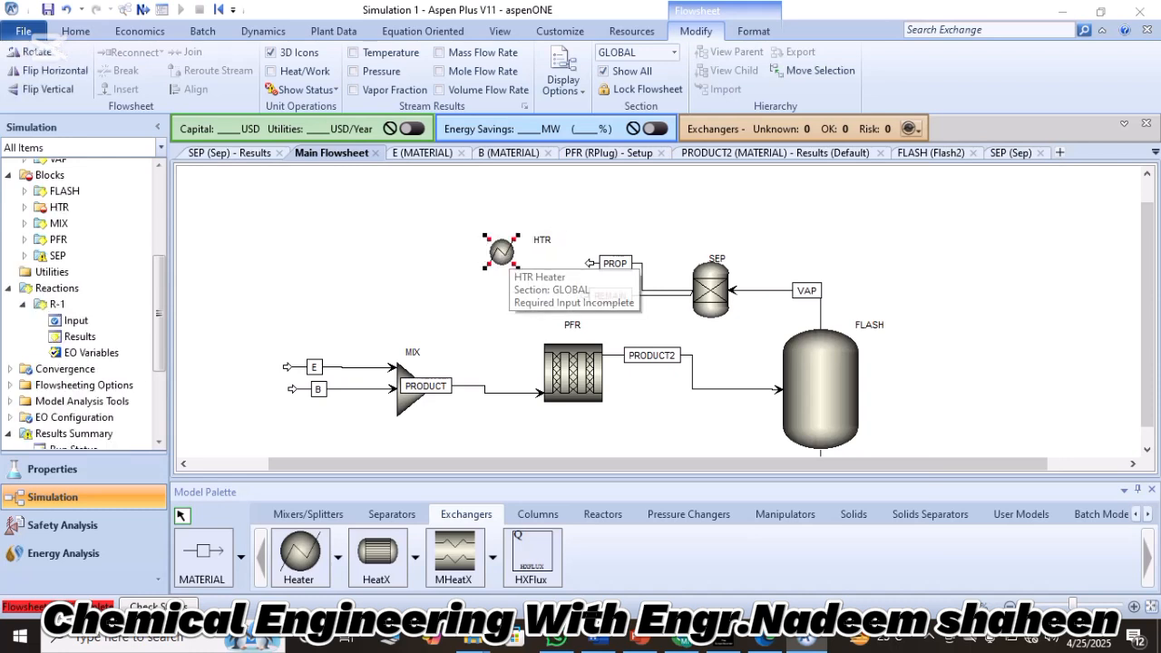
right_click(590, 264)
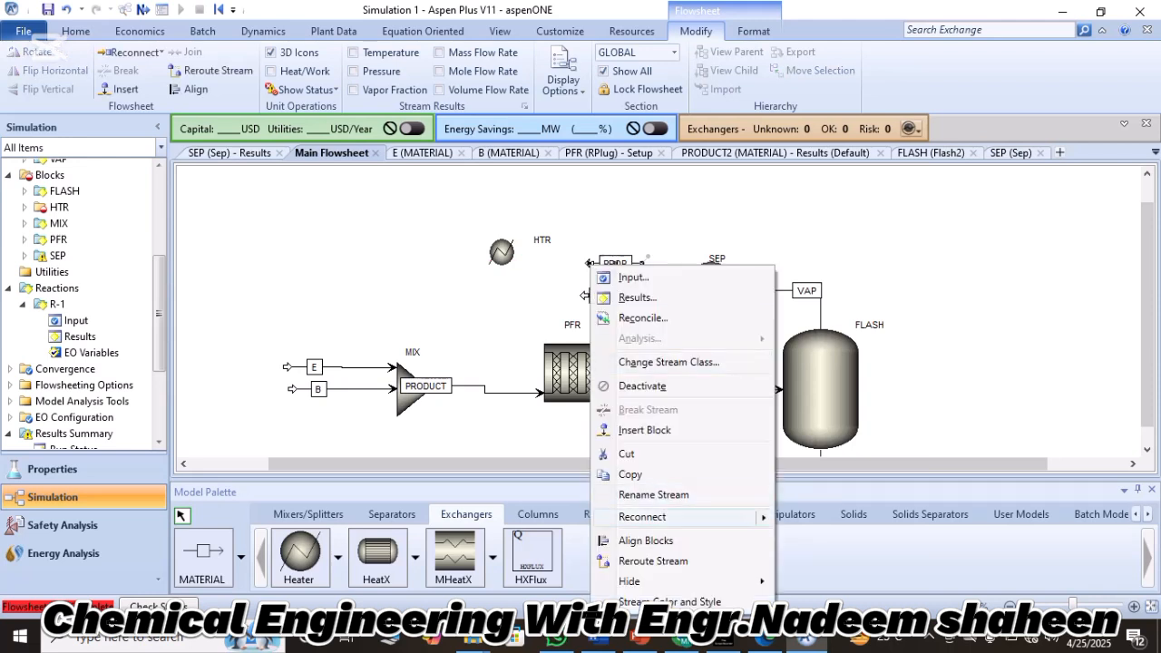
key("Escape")
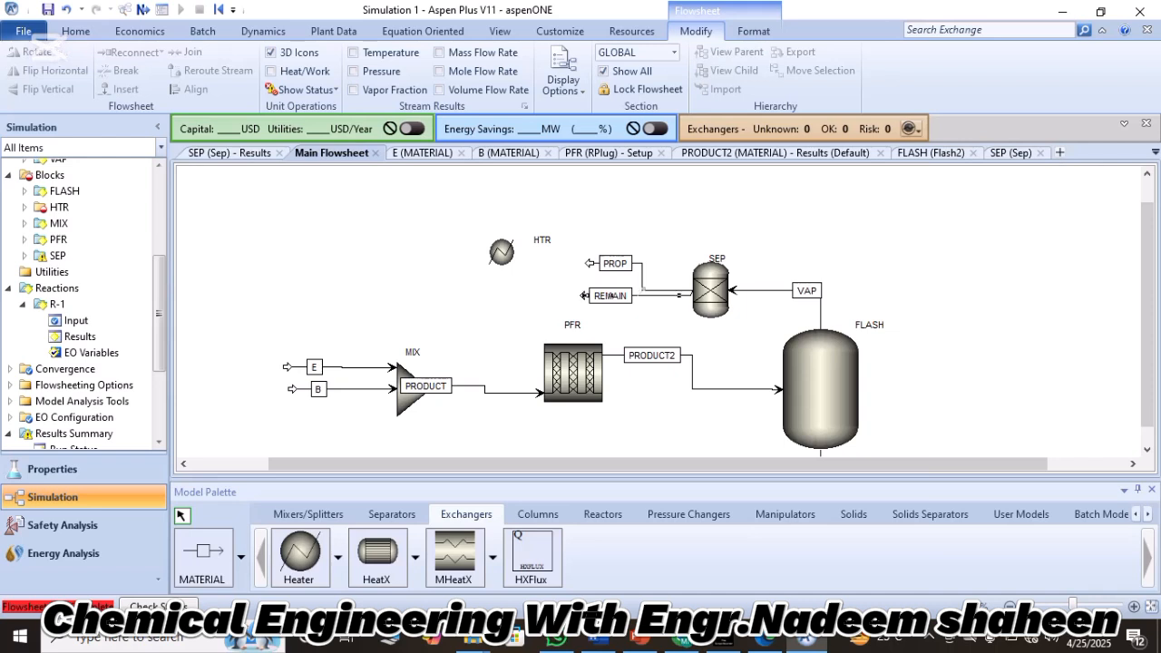
Reconnect the destination of stream REMAIN to the feed port of the HTR block.
right_click(591, 264)
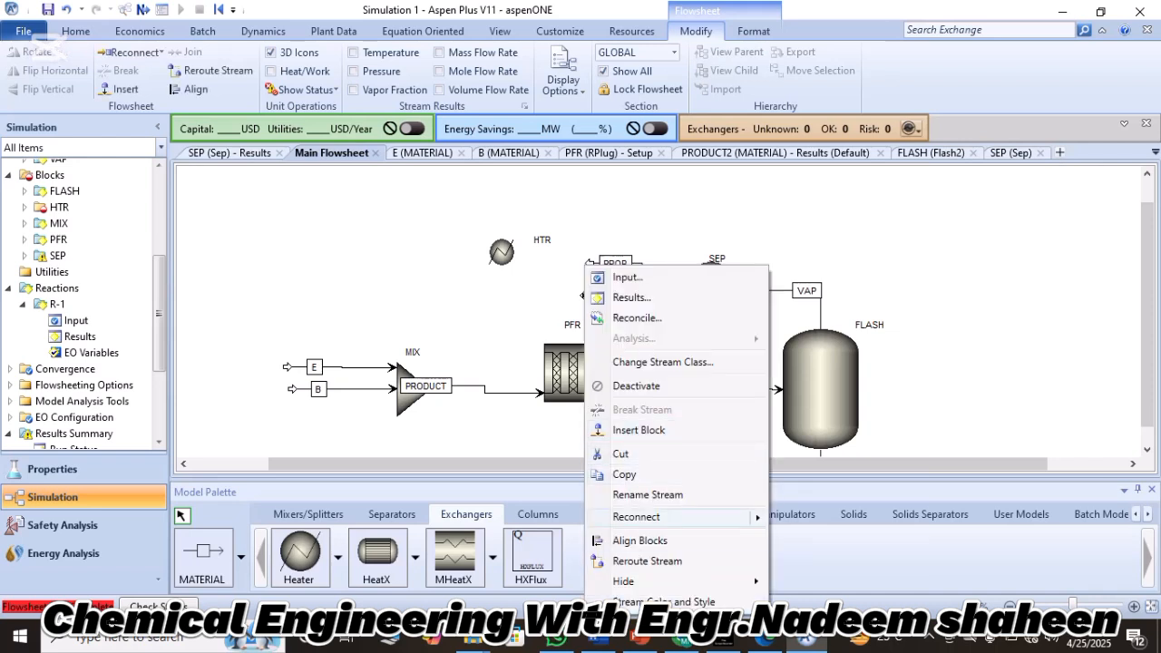
mouse_move(653, 516)
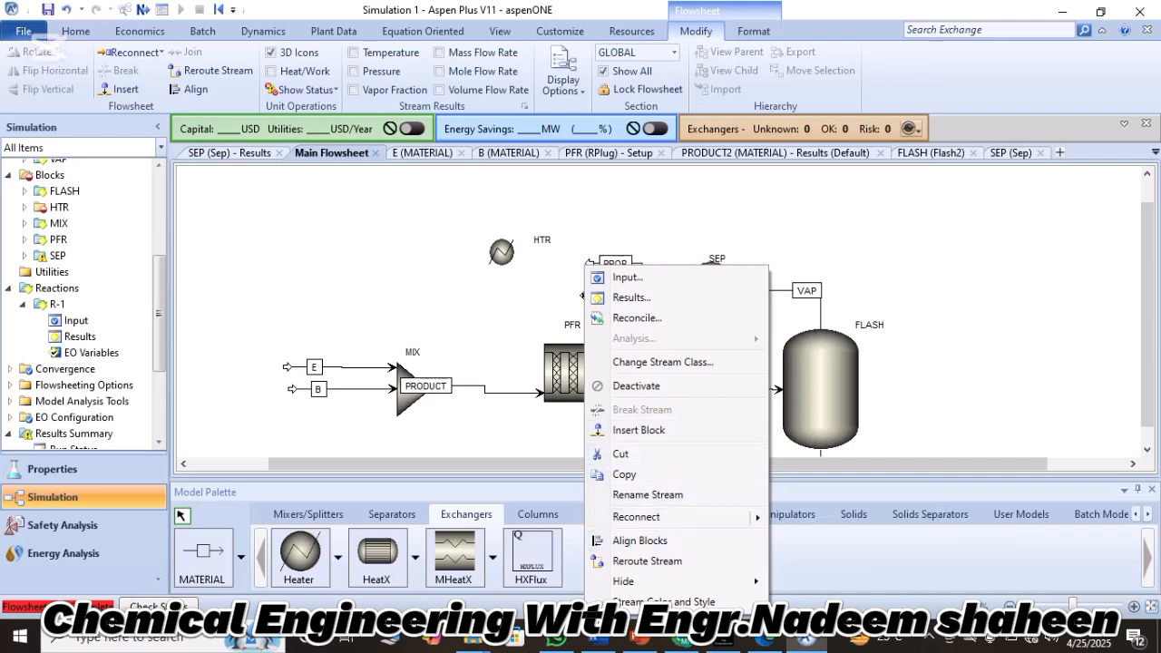
left_click(821, 524)
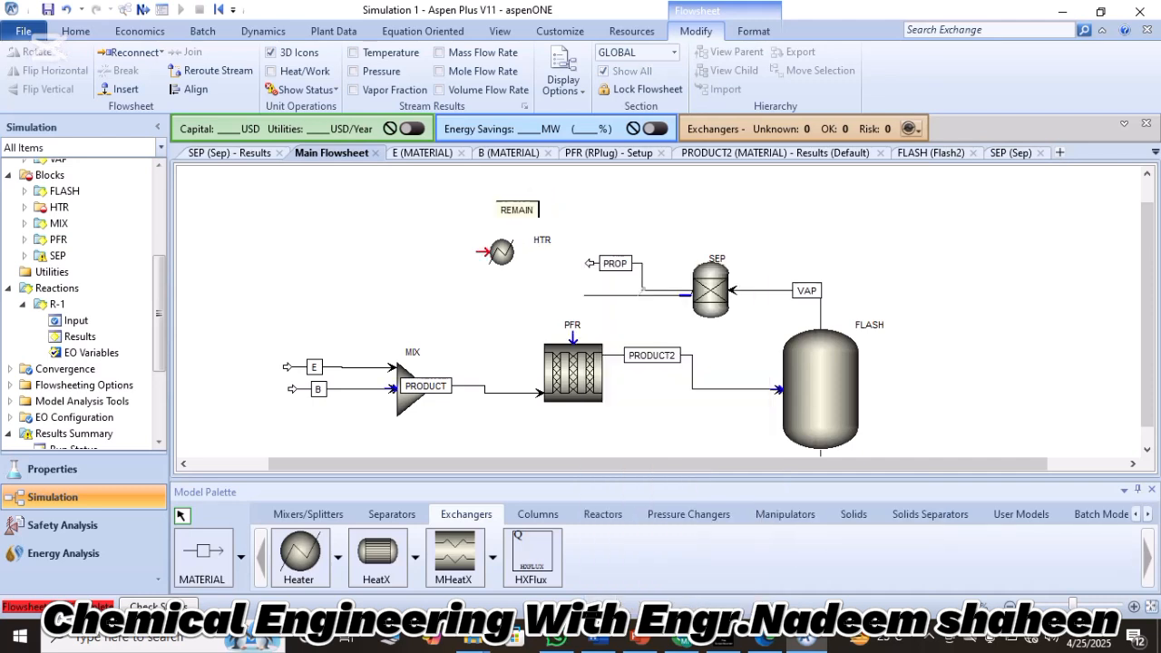
left_click(481, 251)
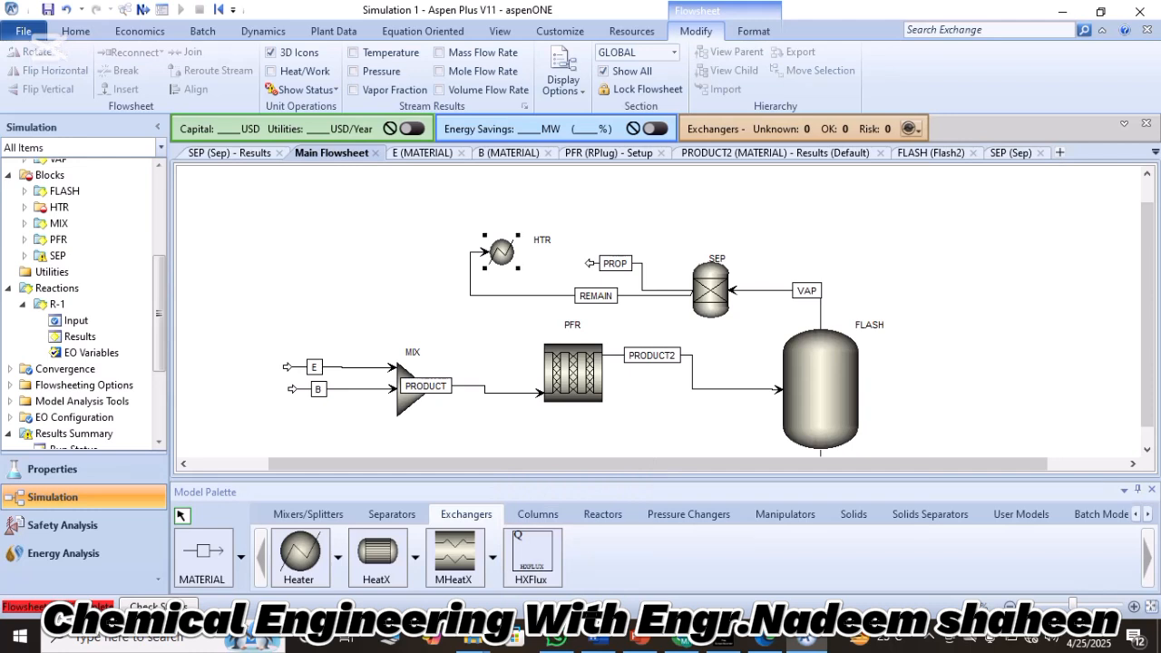
Flip the HTR heater icon horizontally so its inlet faces the SEP block.
right_click(503, 253)
mouse_move(580, 551)
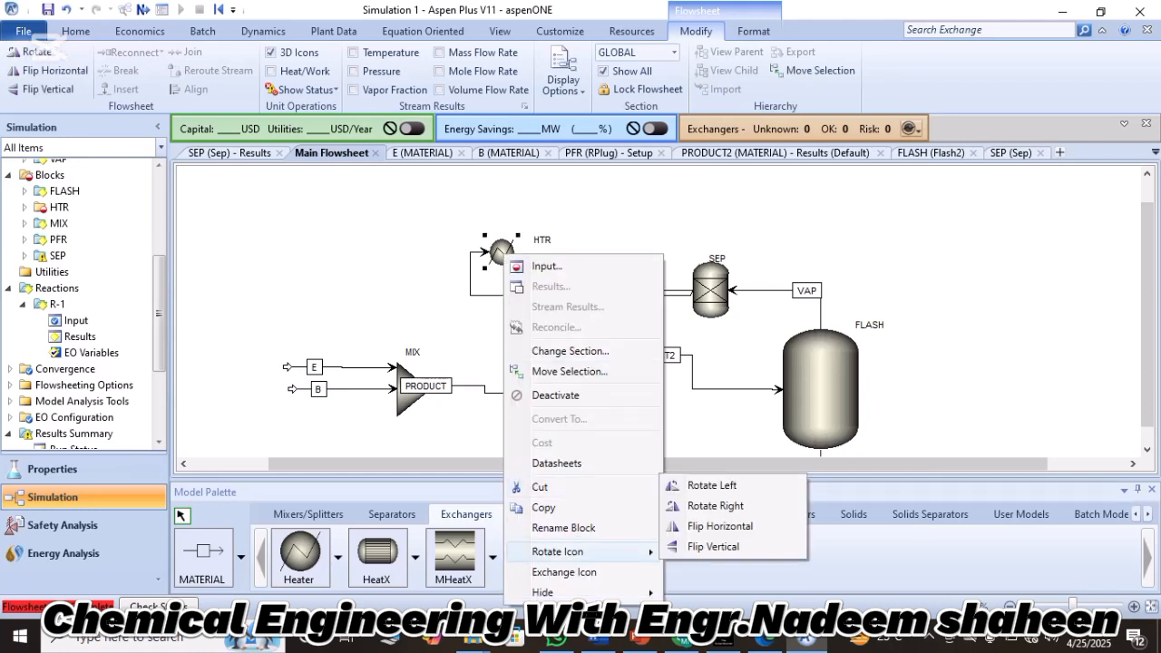
left_click(720, 526)
key("Escape")
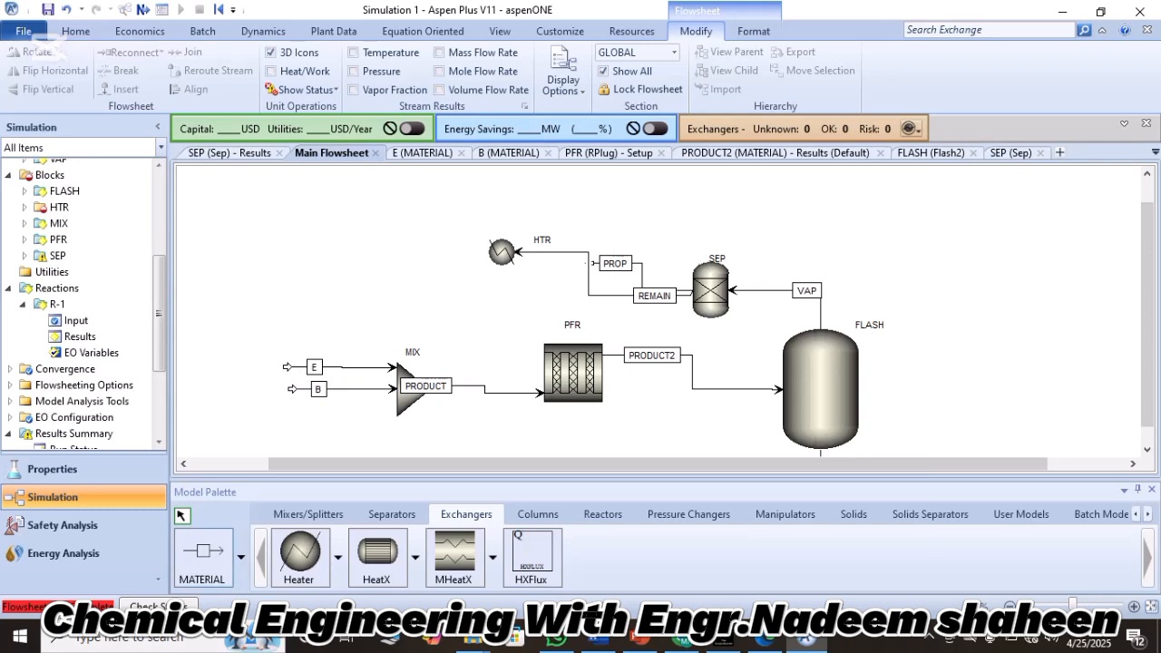
Draw a material outlet stream from the HTR block, ending a short distance to its left.
left_click(203, 557)
left_click(478, 251)
left_click(435, 250)
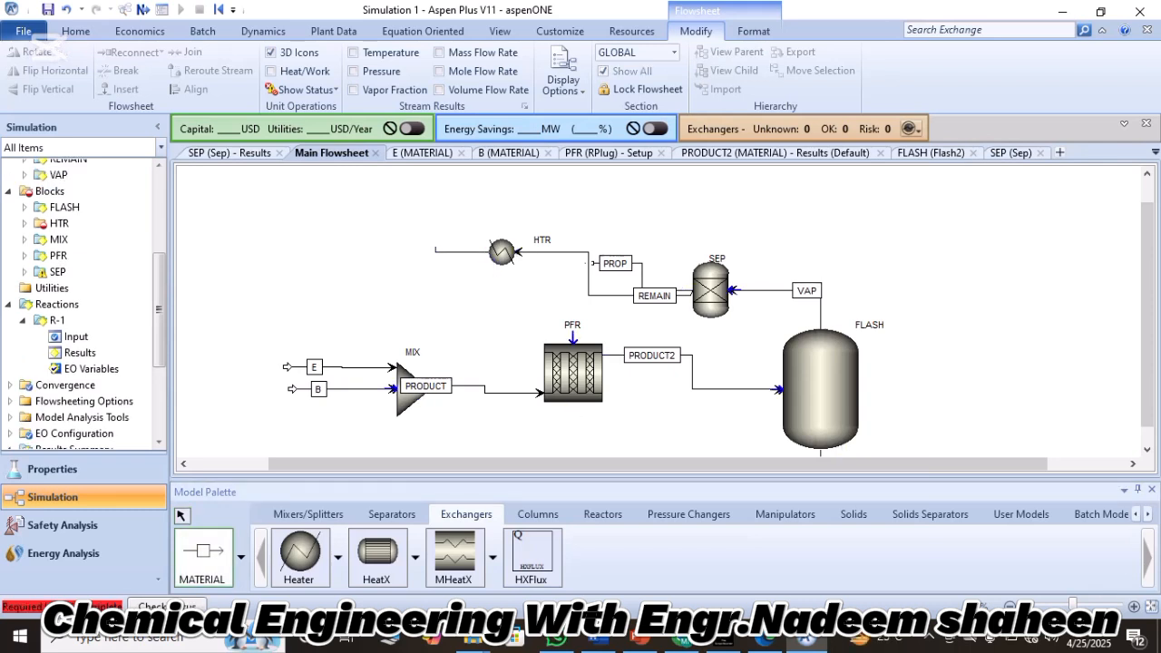
left_click(181, 515)
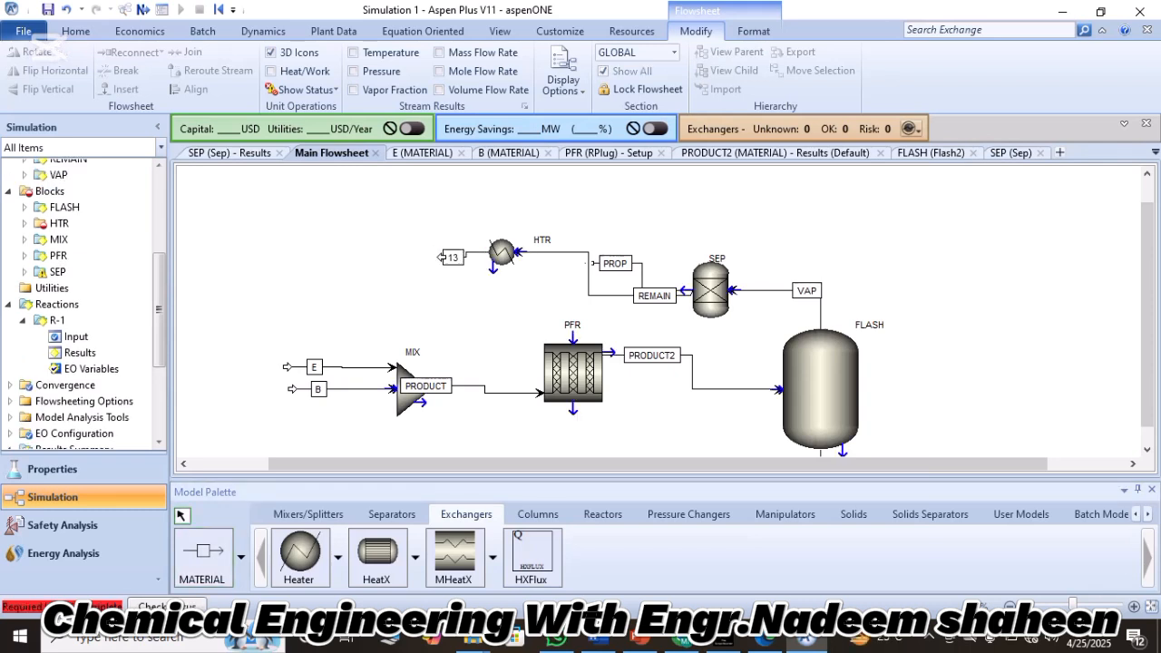
Place a Compr block just below the heater's outlet stream and name it COMP.
left_click(688, 514)
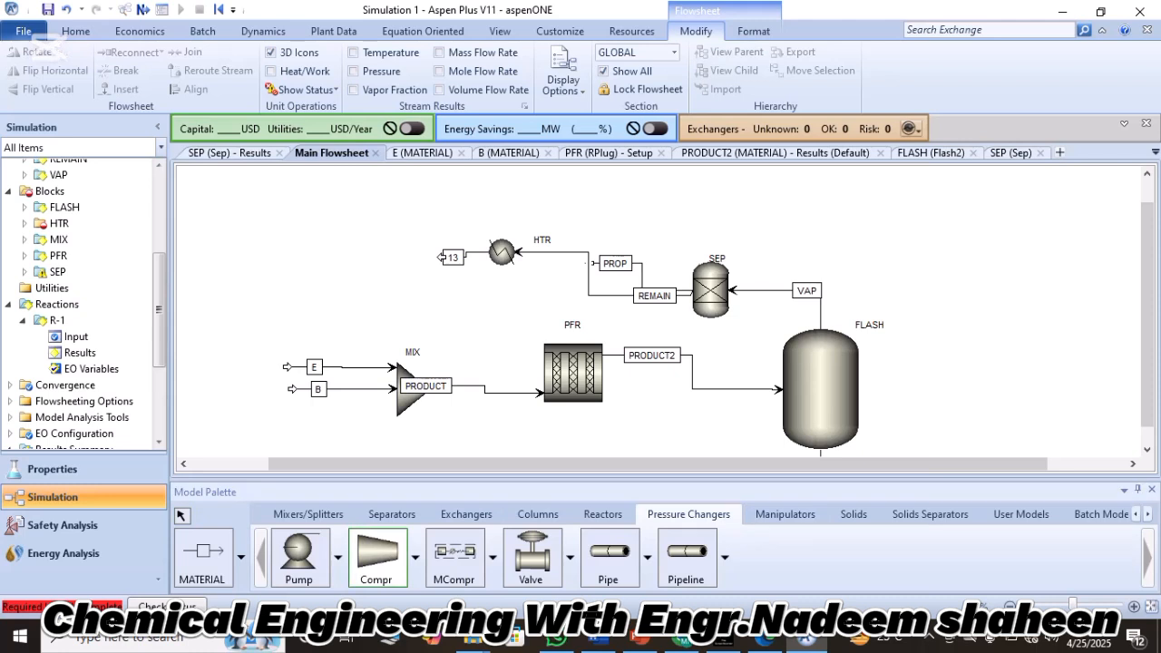
left_click(468, 300)
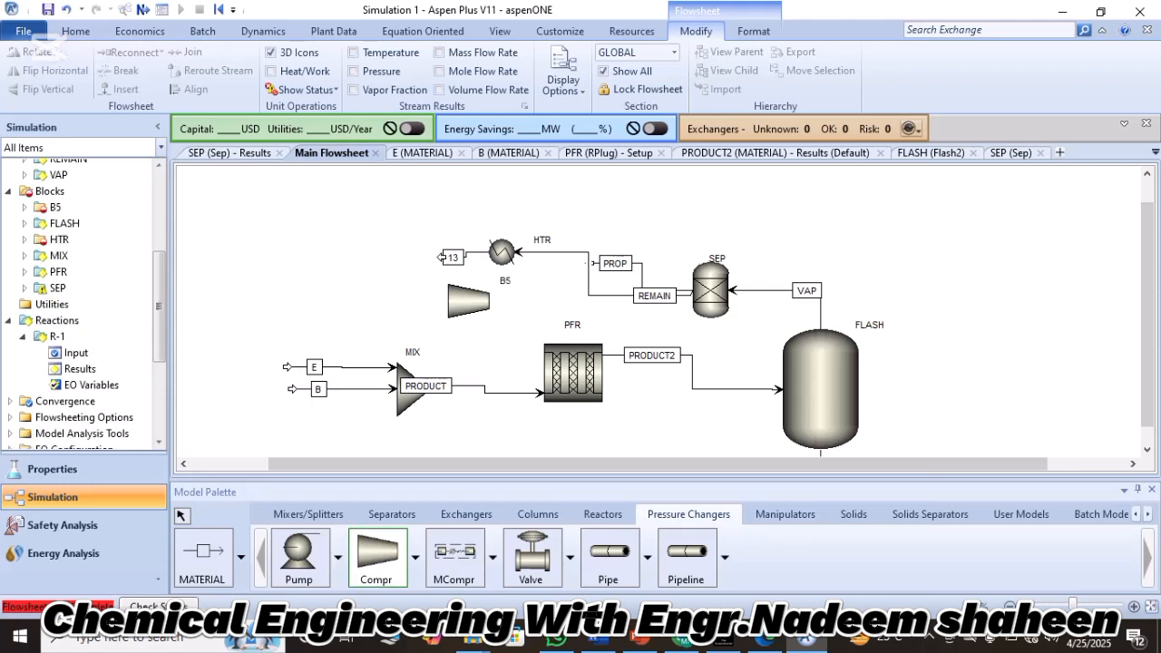
key("Escape")
double_click(506, 281)
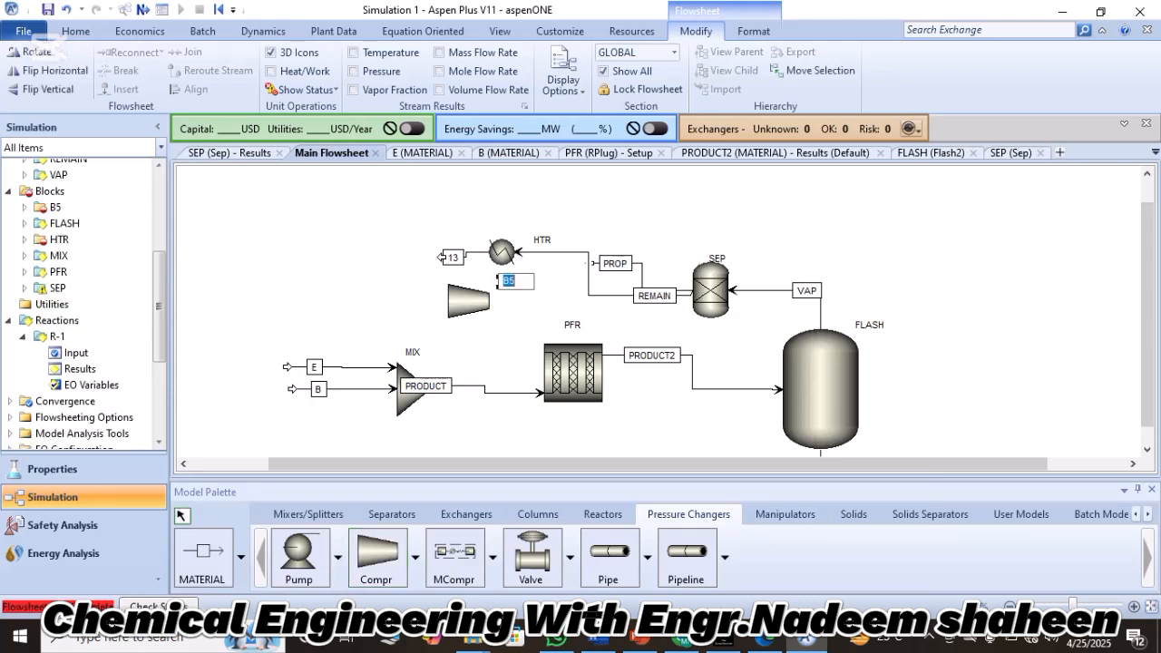
type("COMP")
key("Return")
Reconnect the destination of the heater's outlet stream to the feed port of COMP.
right_click(442, 256)
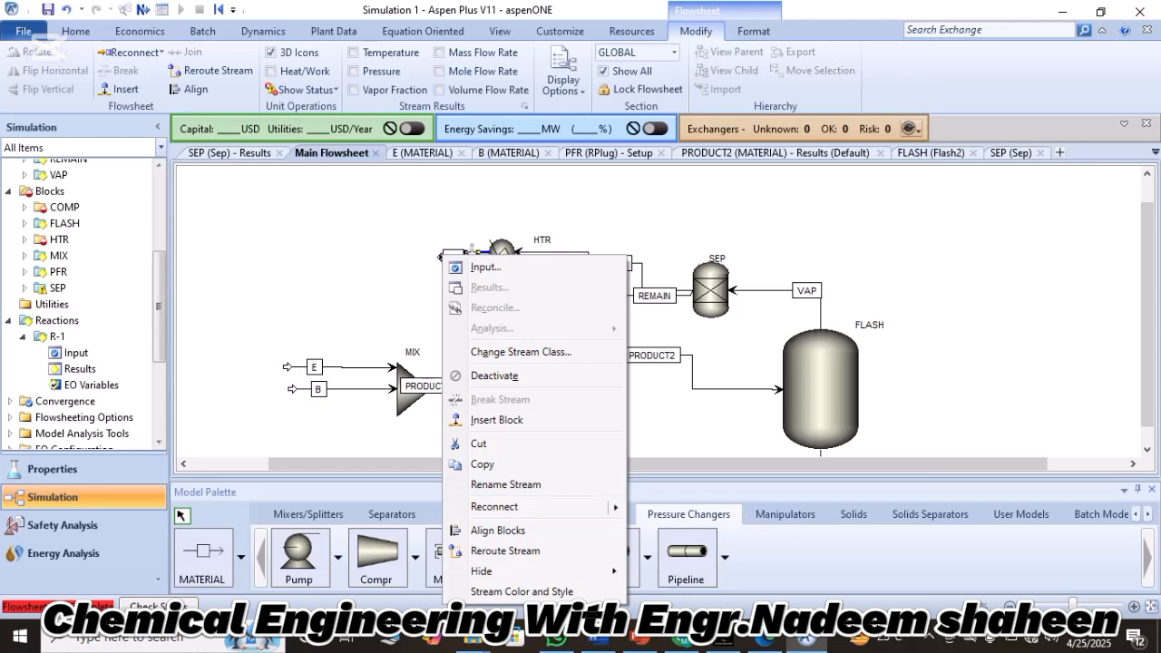
right_click(404, 274)
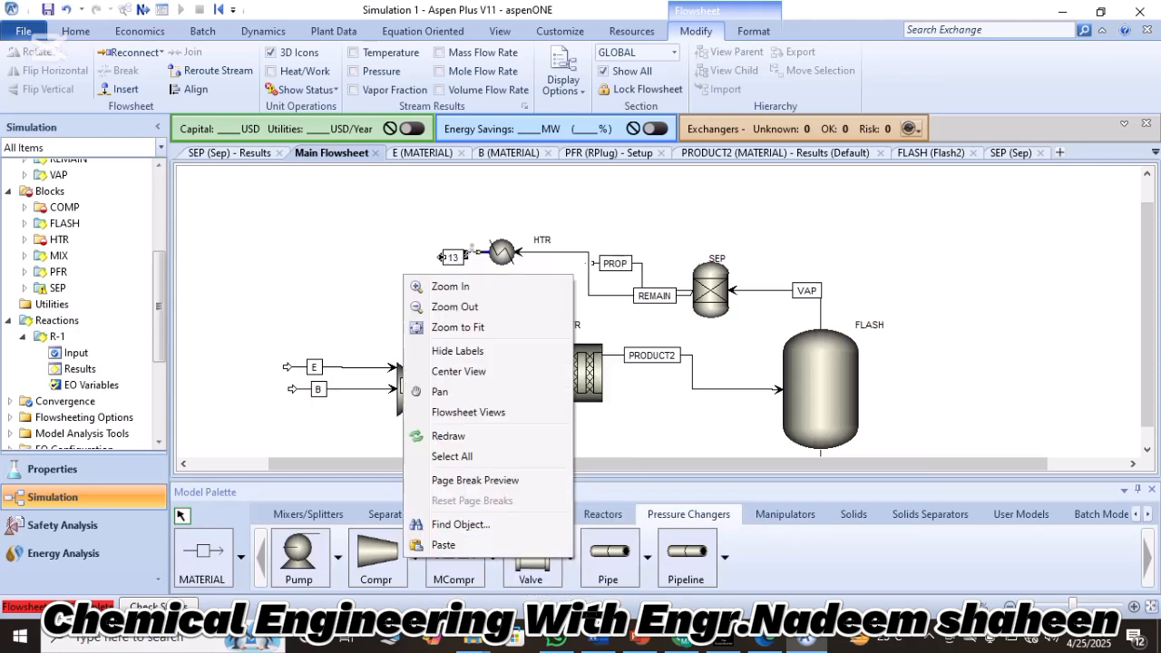
right_click(442, 256)
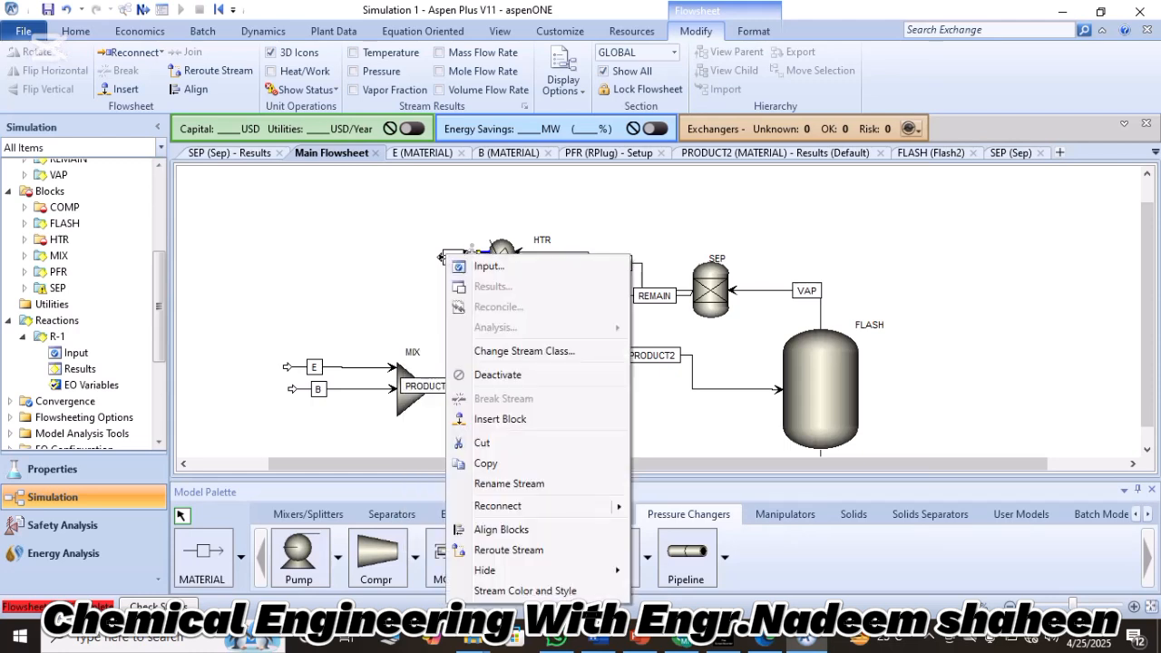
mouse_move(545, 506)
left_click(700, 511)
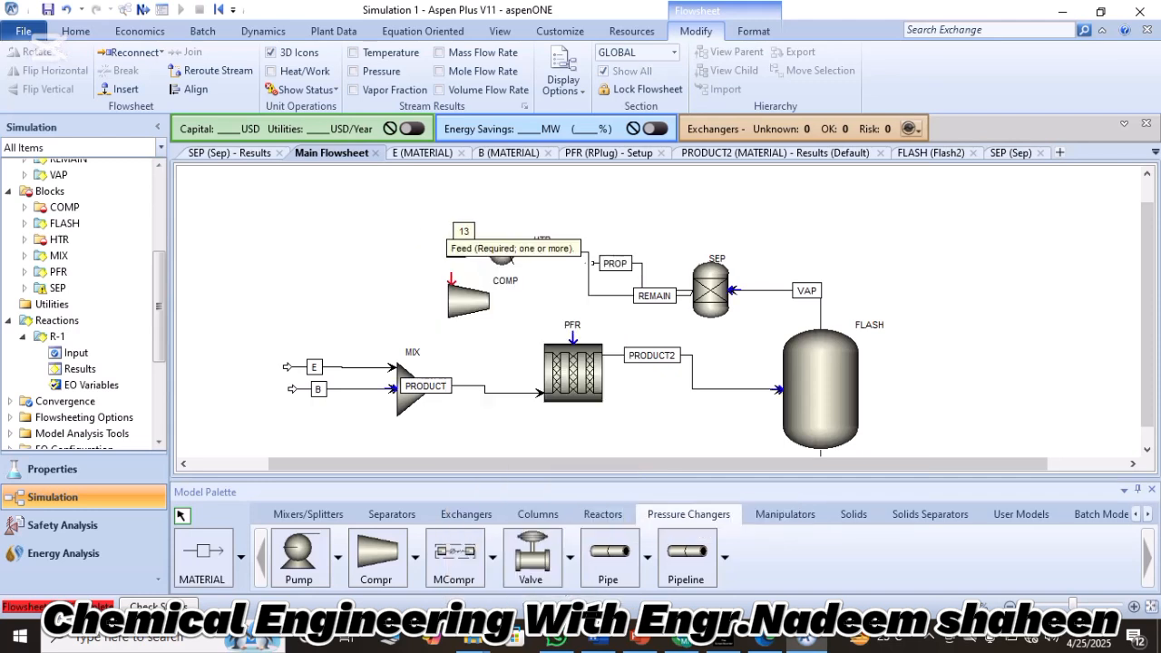
left_click(451, 277)
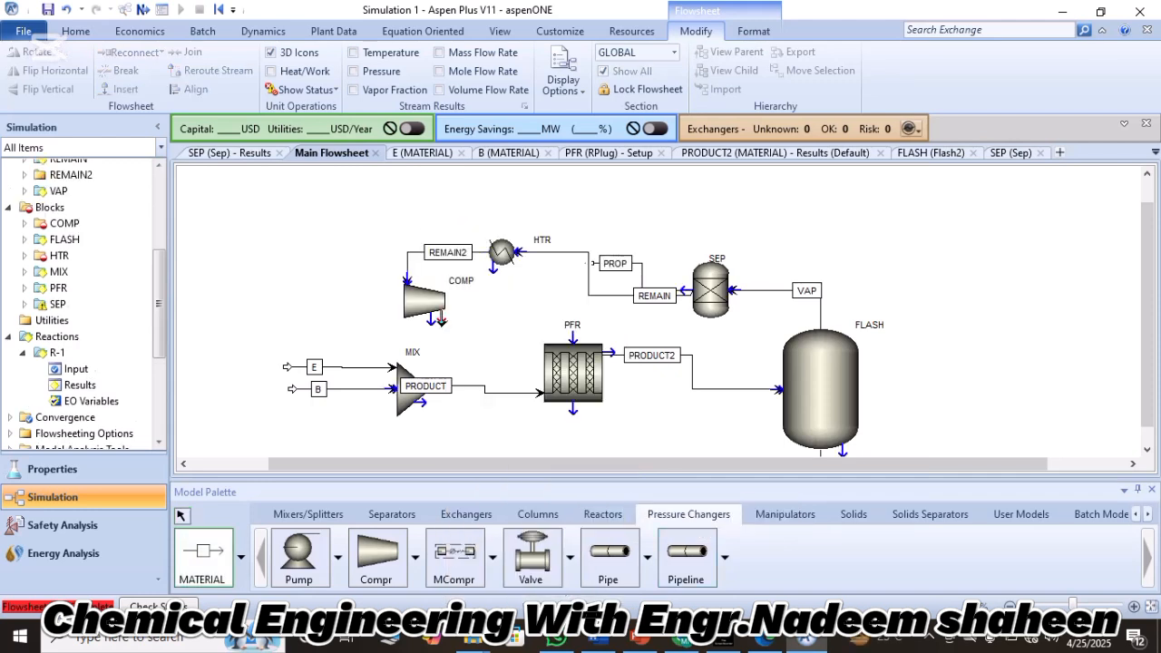
Add a material outlet stream named REMAIN3 to COMP and move the compressor further left, above the feed streams.
left_click(441, 320)
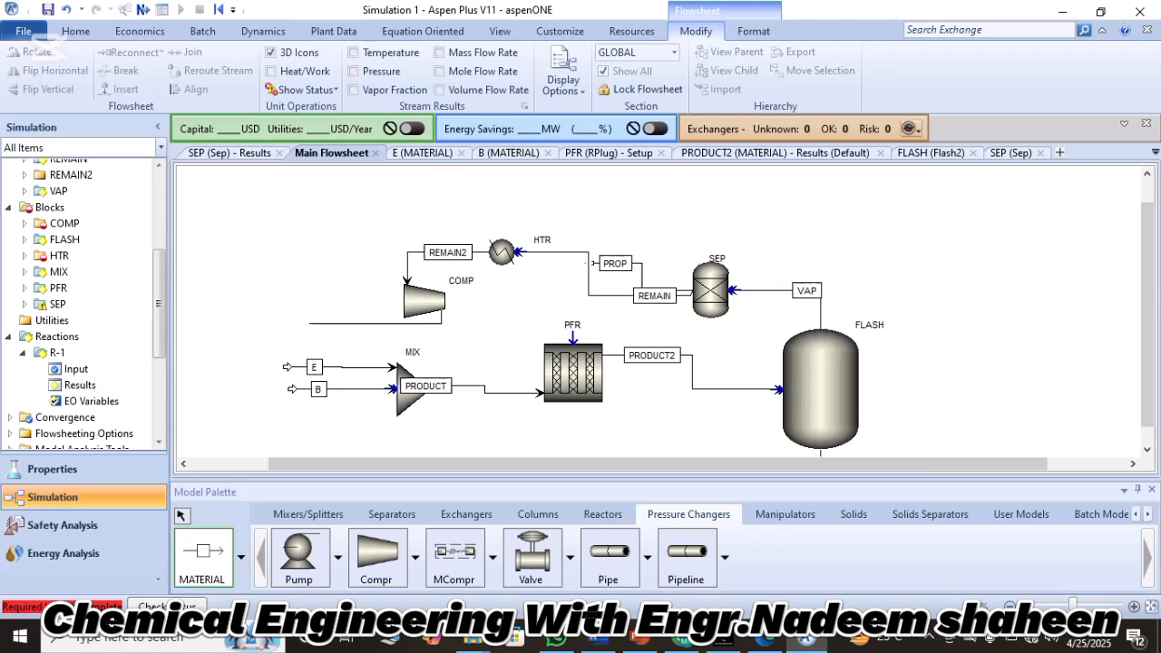
left_click(310, 322)
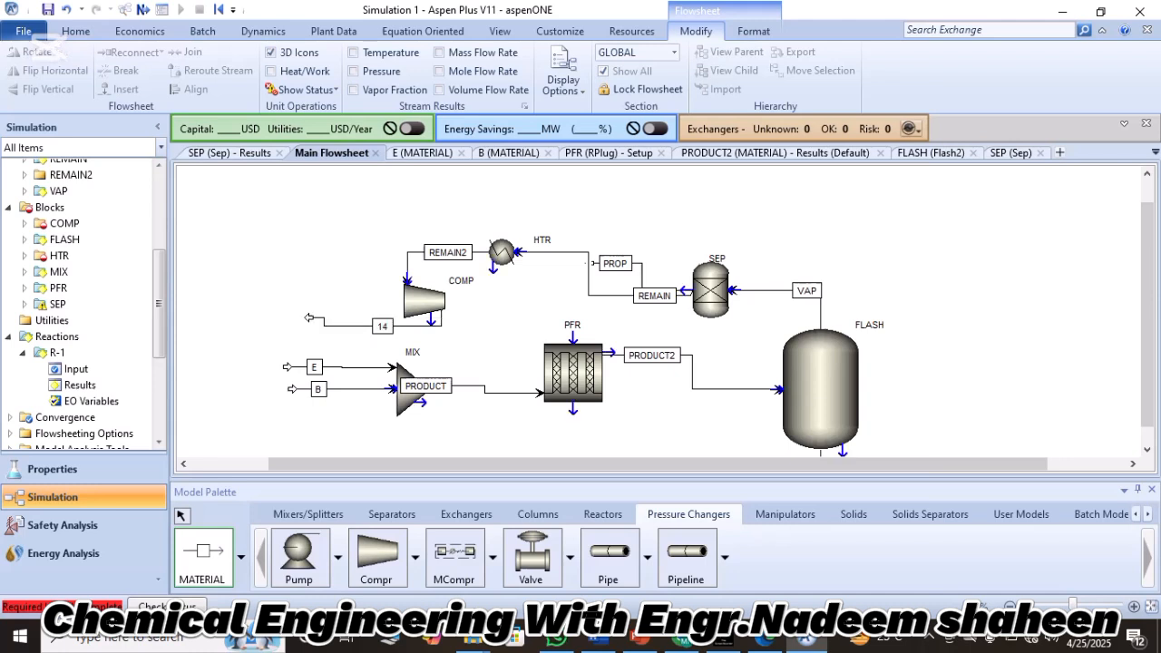
key("Escape")
double_click(382, 326)
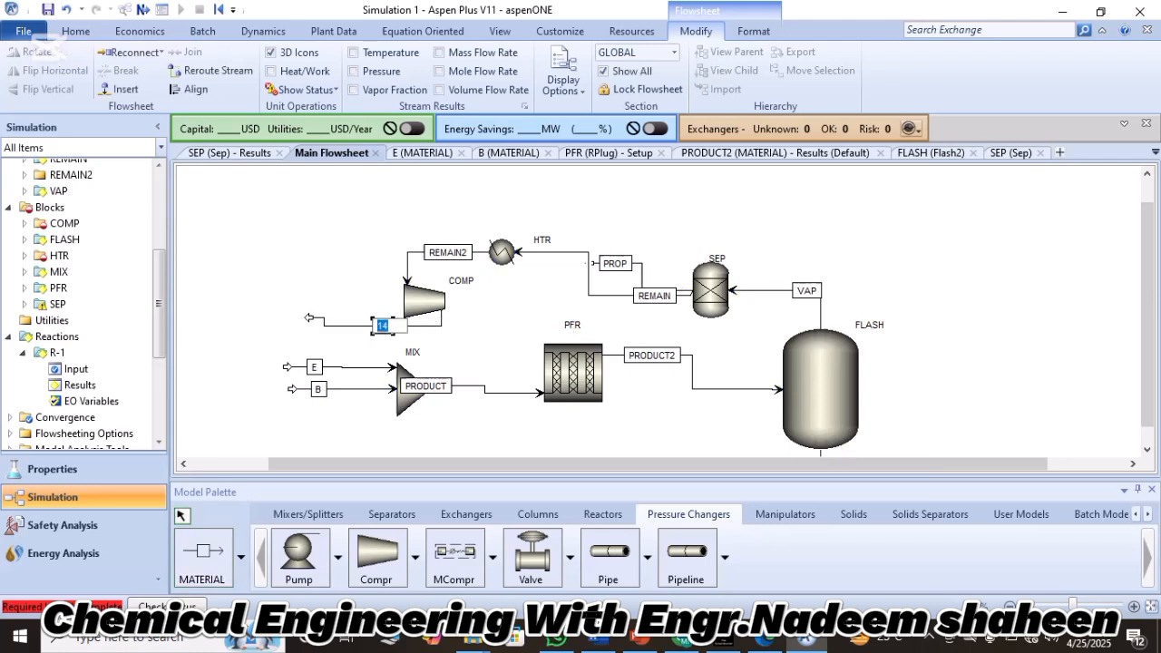
type("REMAIN3")
key("Return")
left_click_drag(424, 300, 358, 289)
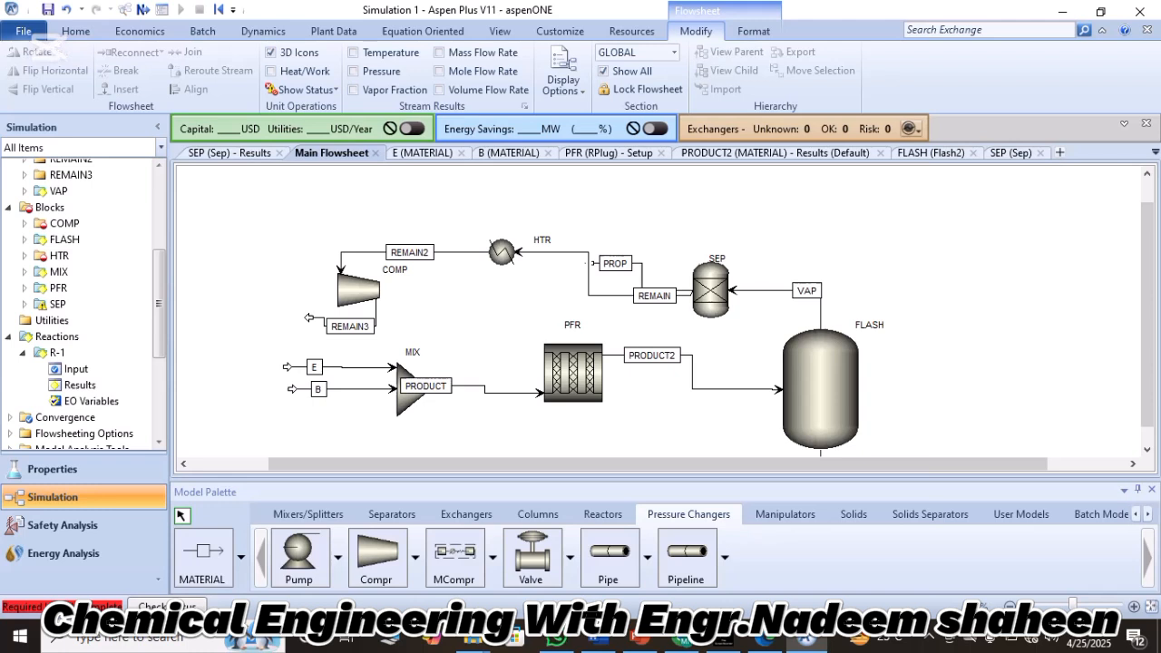
left_click(349, 325)
right_click(309, 317)
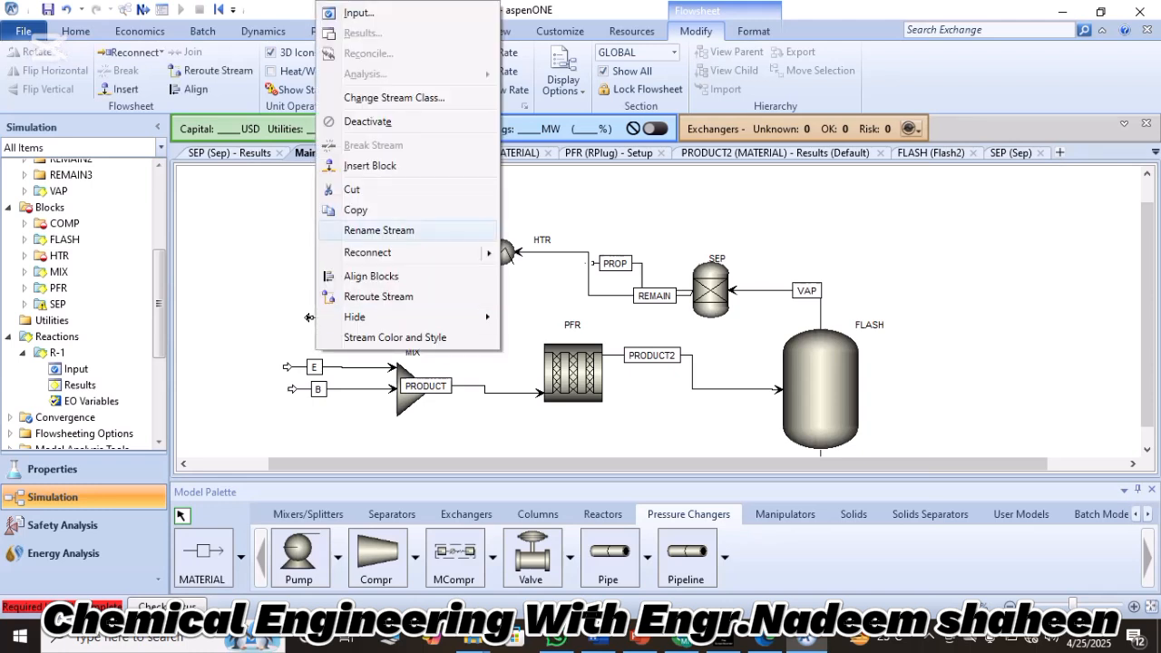
left_click(570, 256)
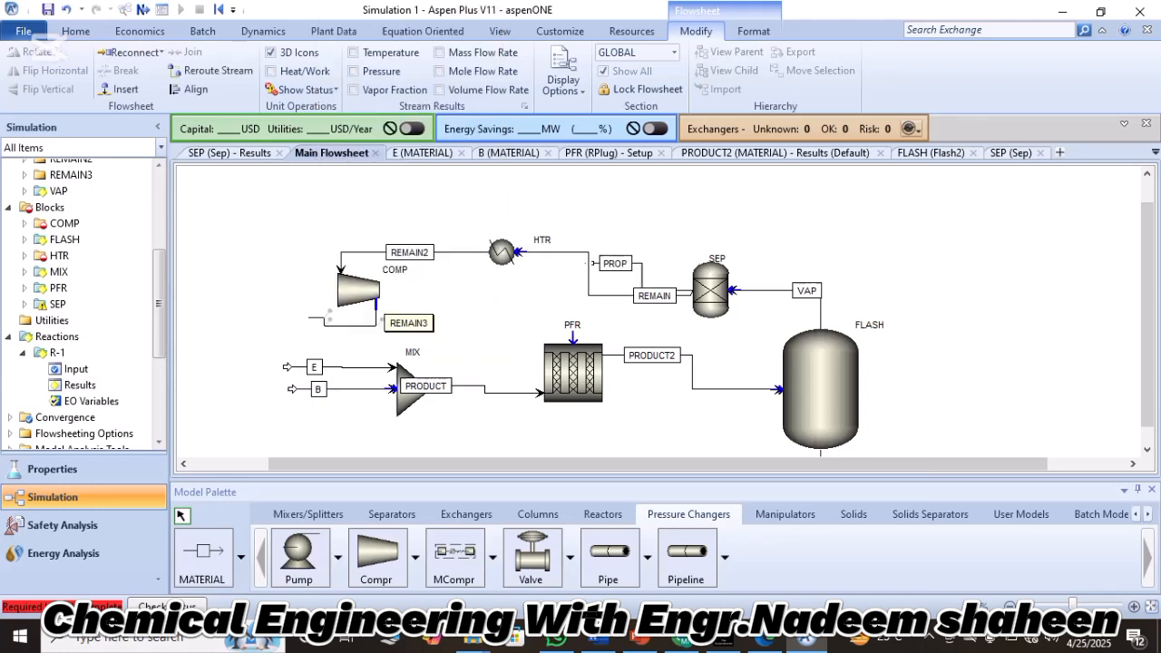
left_click(375, 305)
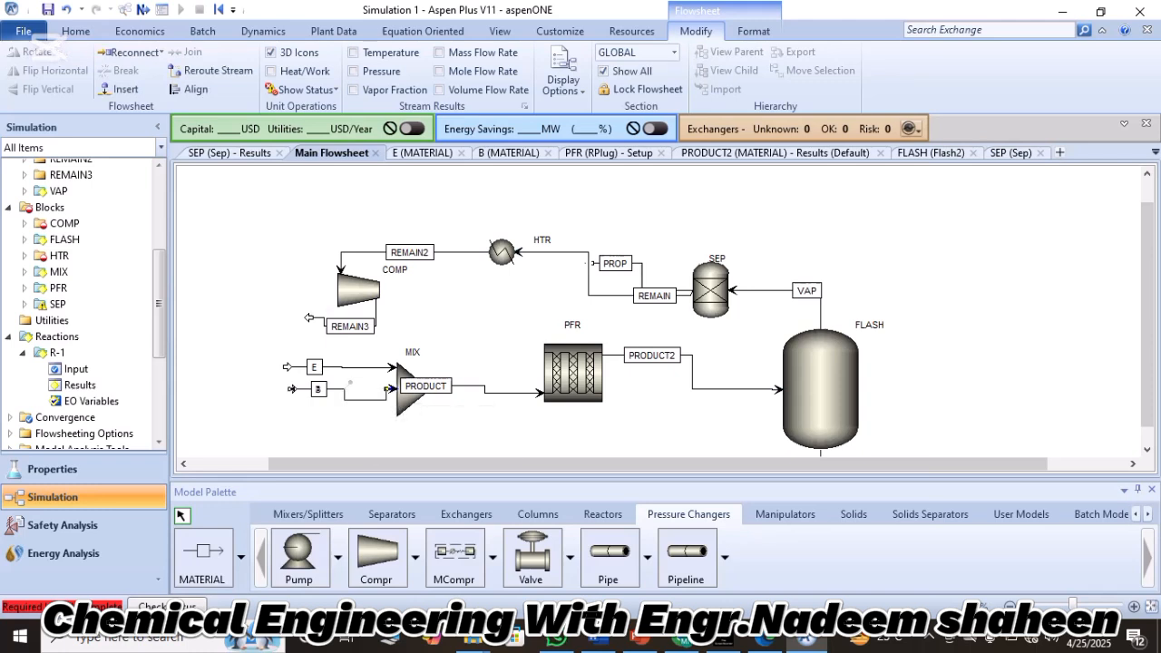
Shift the entry points of feed streams B and E lower on the MIX block, keeping E above B.
left_click_drag(364, 400, 364, 411)
left_click(365, 435)
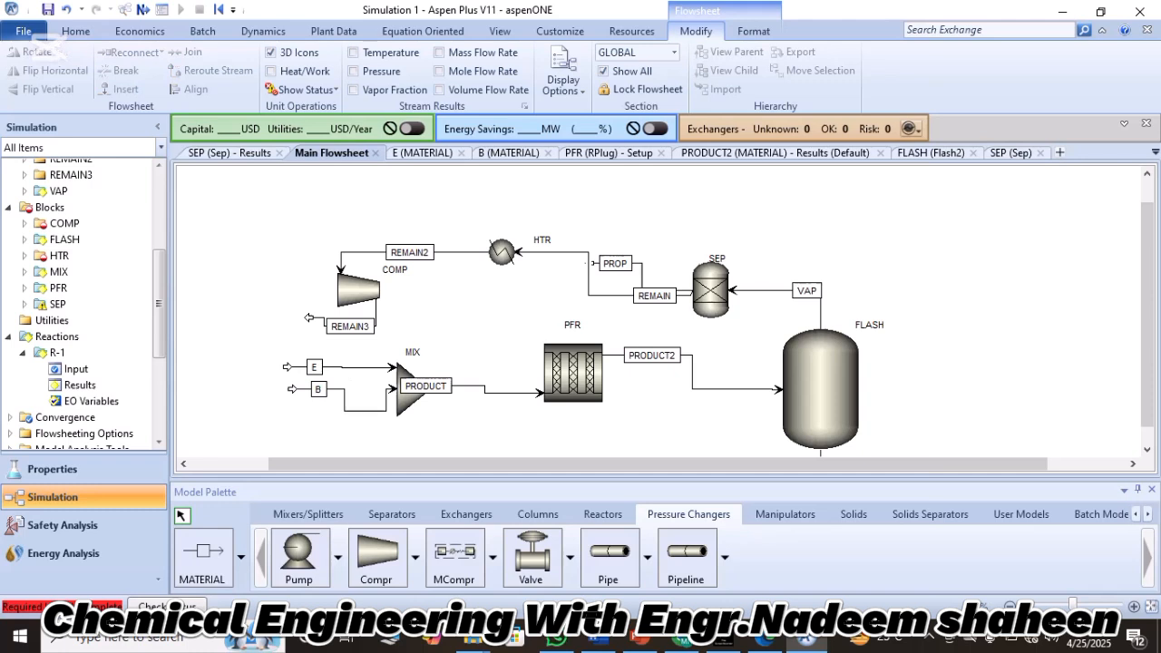
left_click(364, 410)
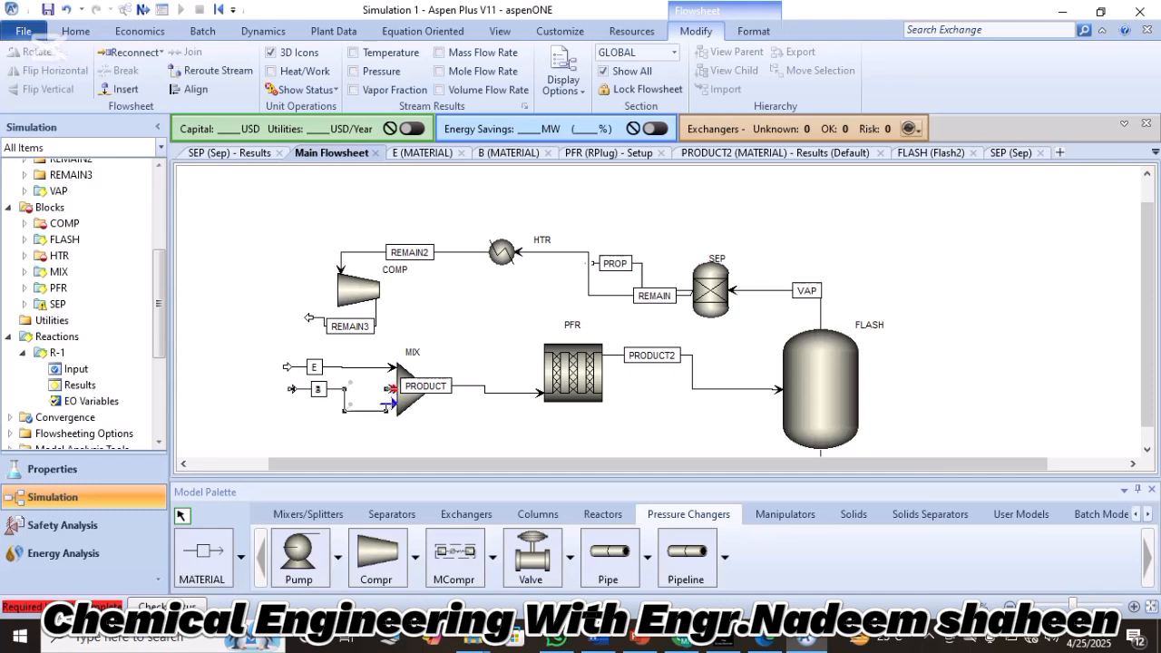
left_click_drag(352, 411, 351, 402)
left_click(347, 366)
left_click_drag(392, 367, 392, 388)
left_click(363, 434)
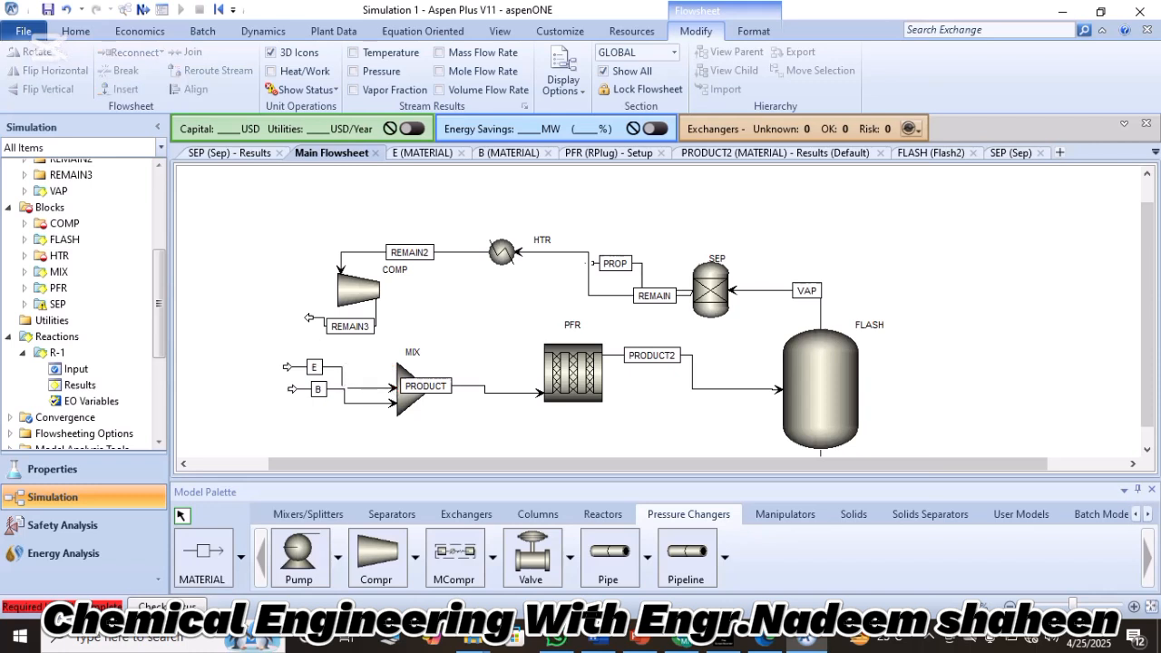
Move the starting points of feeds B and E down to line up with their lowered MIX entry points.
left_click_drag(291, 388, 292, 416)
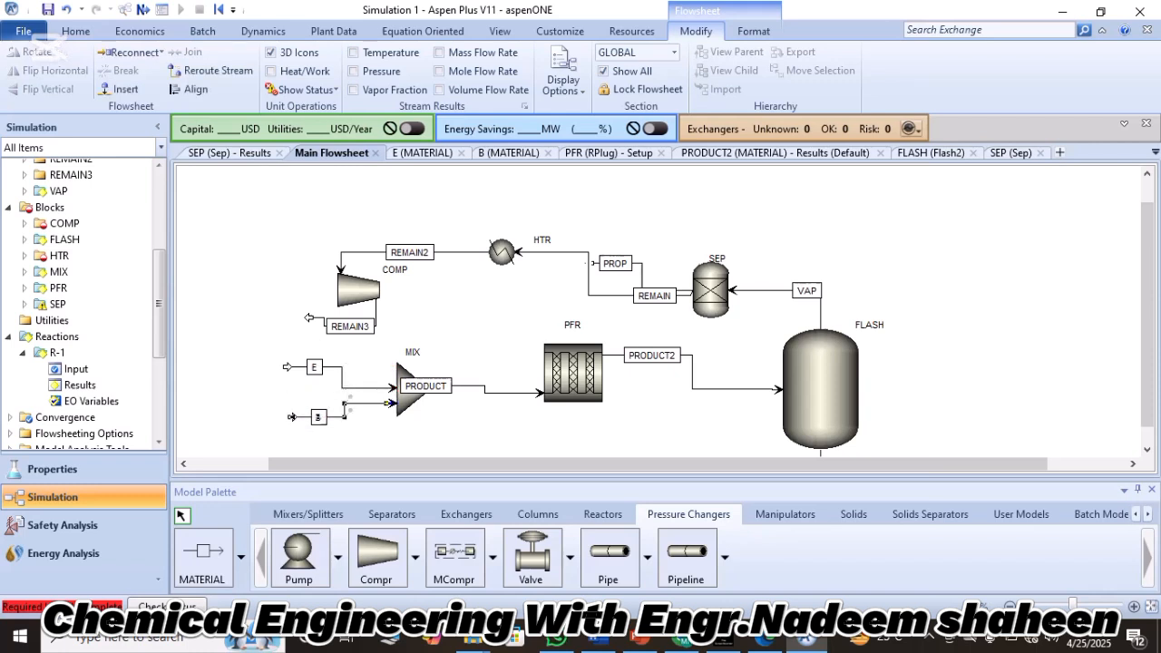
left_click_drag(287, 367, 286, 394)
left_click(350, 370)
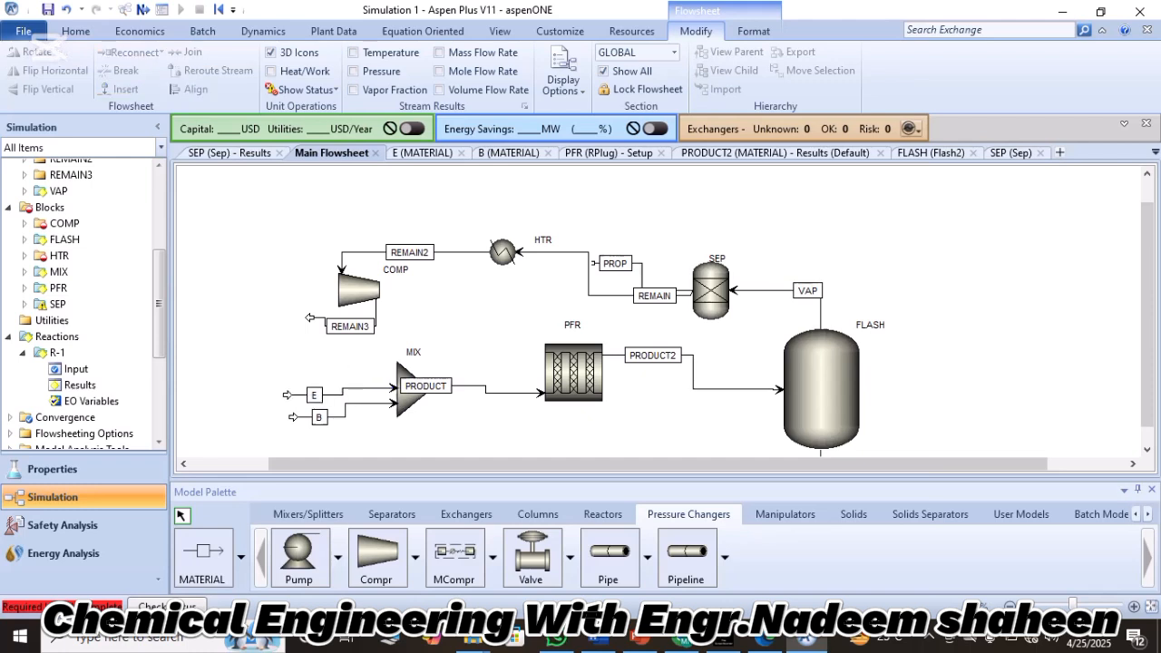
Reconnect the destination of stream REMAIN3 to the MIX block's feed port, closing the recycle loop.
right_click(316, 319)
mouse_move(381, 253)
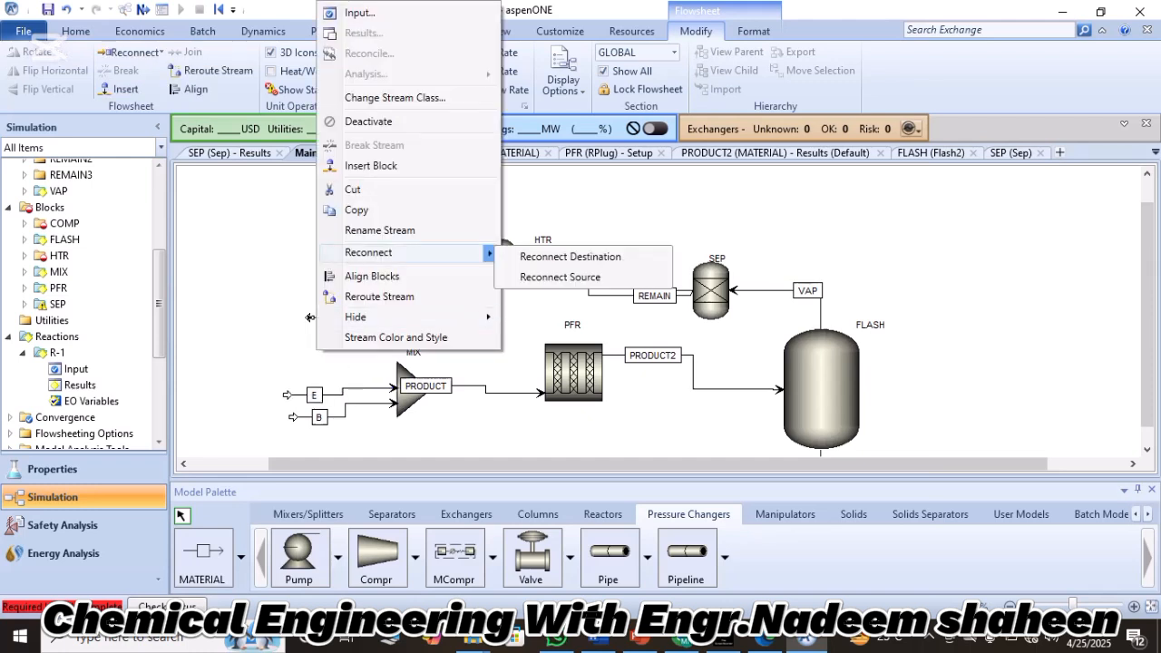
left_click(569, 257)
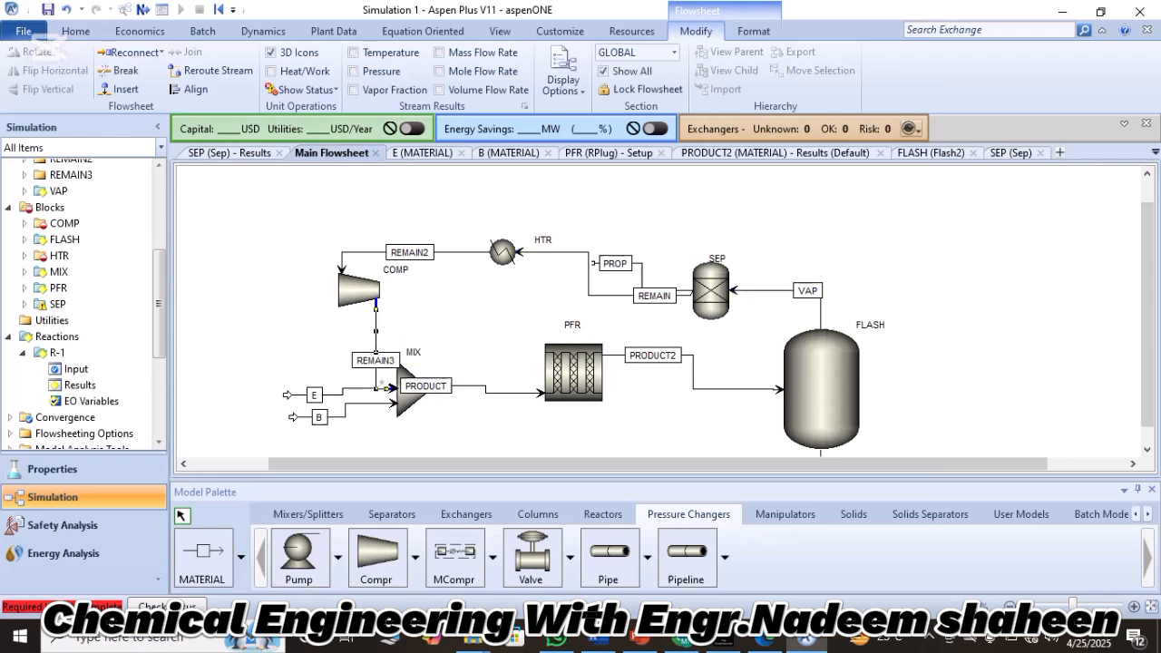
key("Escape")
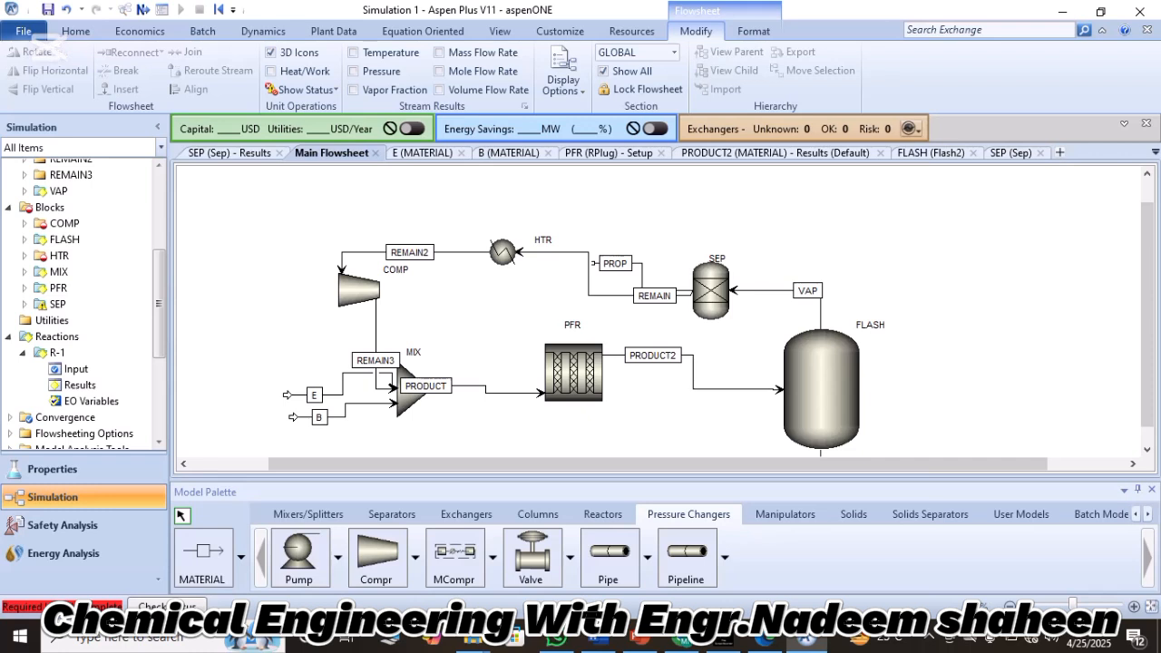
Open the HTR heater's specifications and set its temperature to 192 C.
left_click(502, 252)
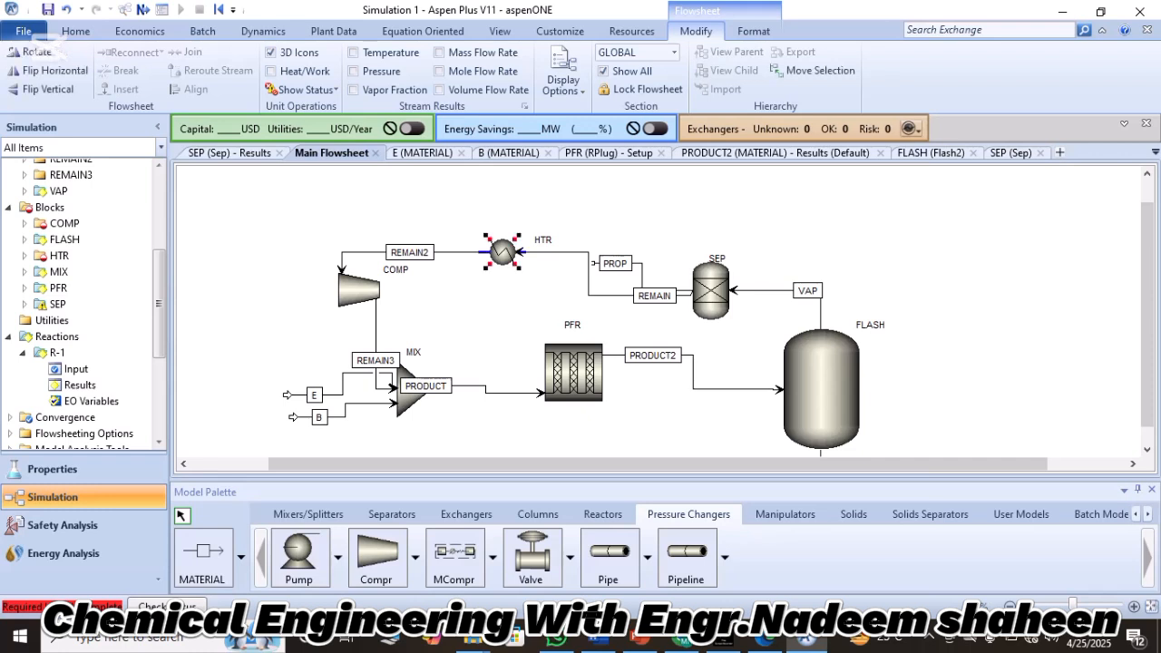
double_click(502, 252)
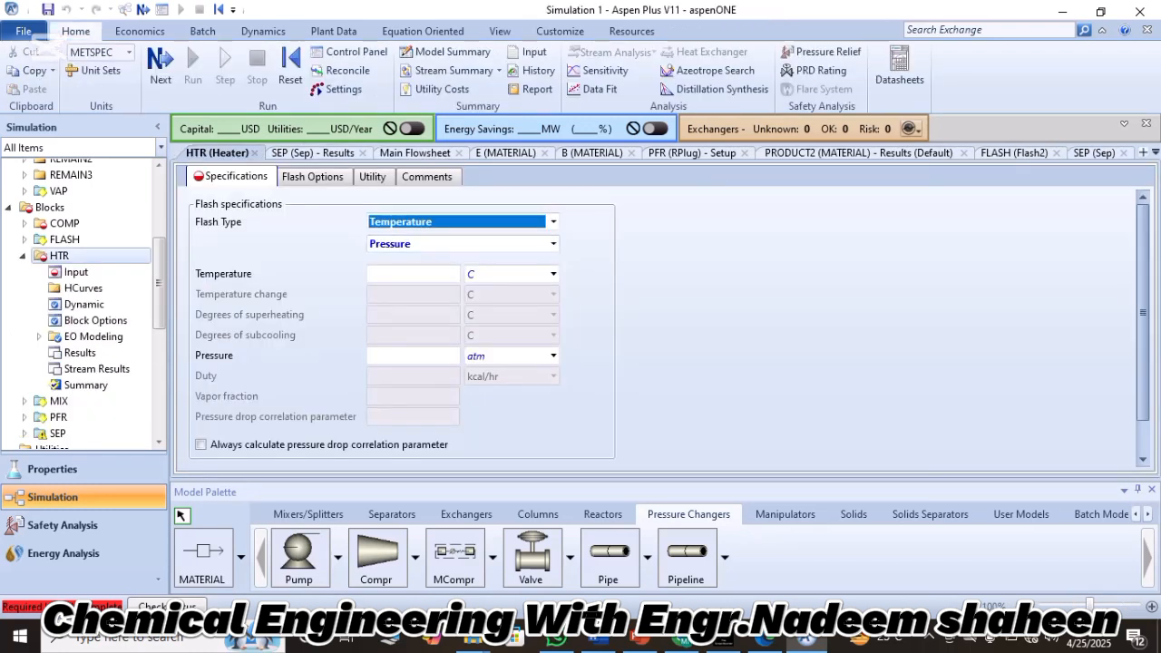
left_click(412, 274)
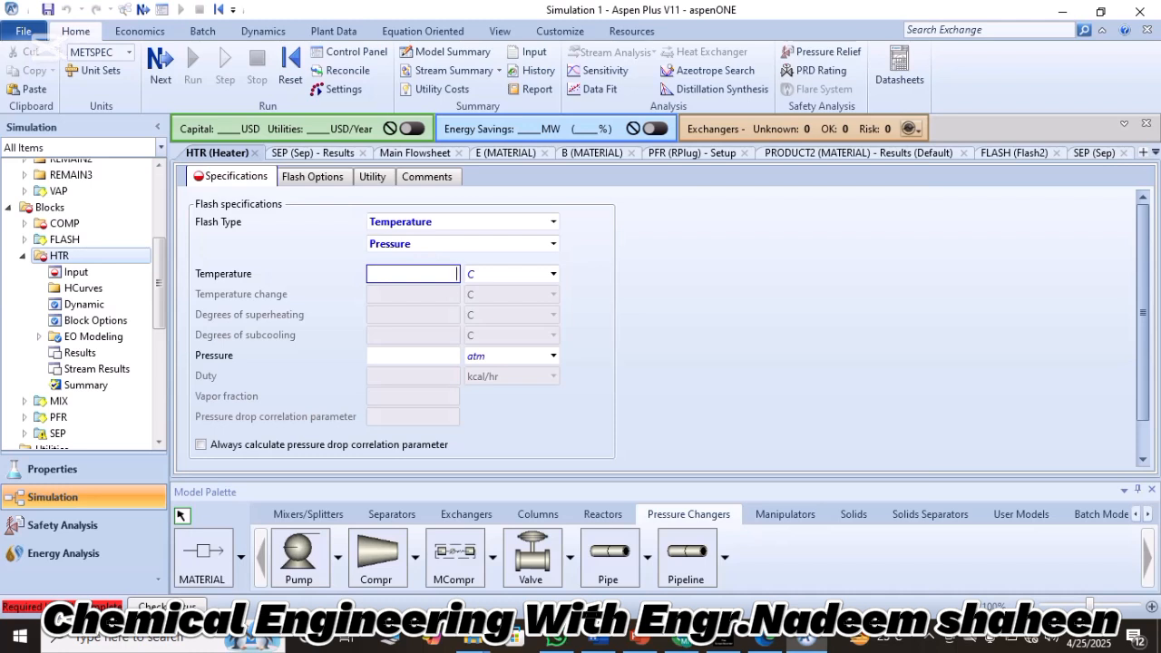
type("192")
key("Tab")
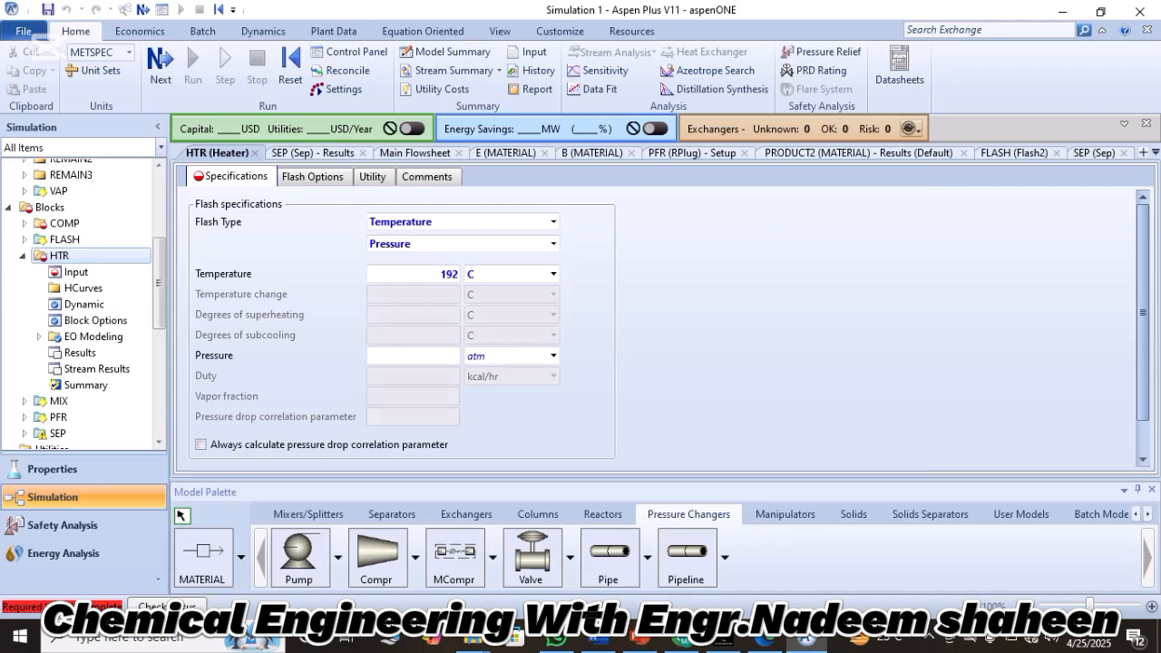
Set the HTR heater's pressure to 0 bar.
left_click(412, 355)
type("0")
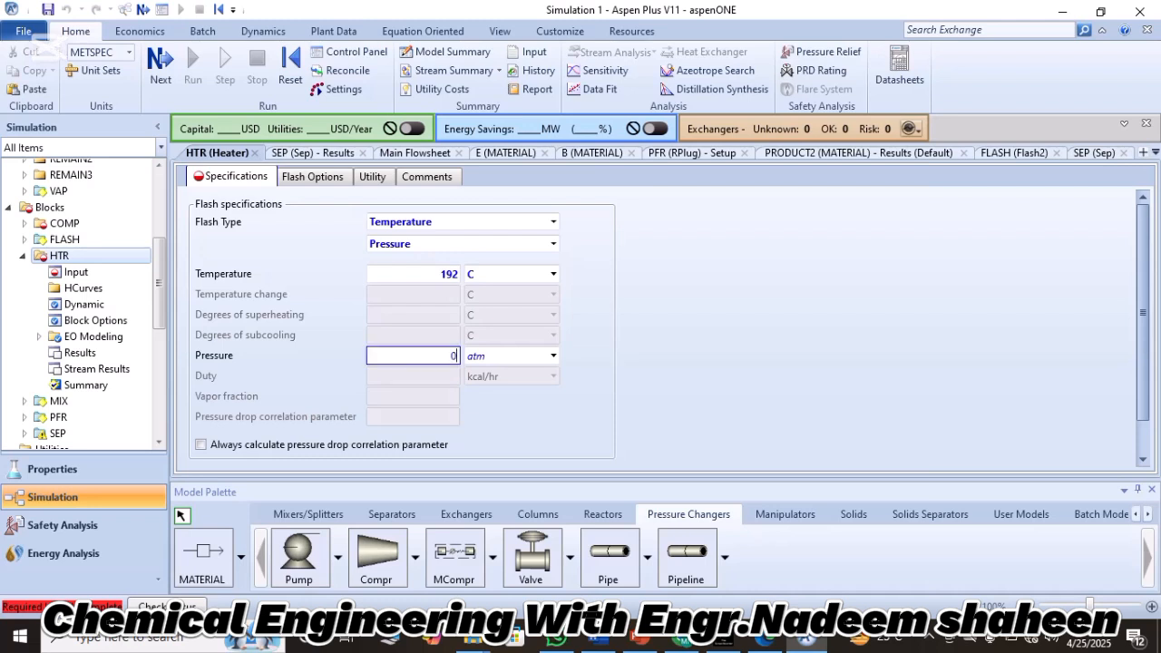
left_click(554, 356)
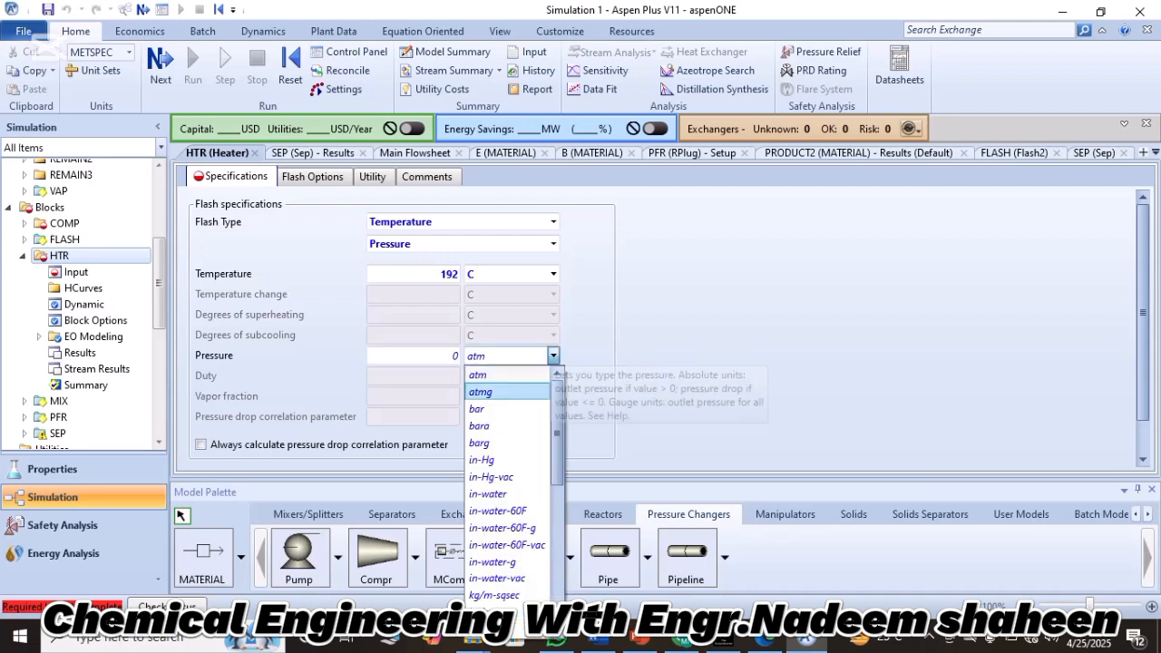
left_click(494, 409)
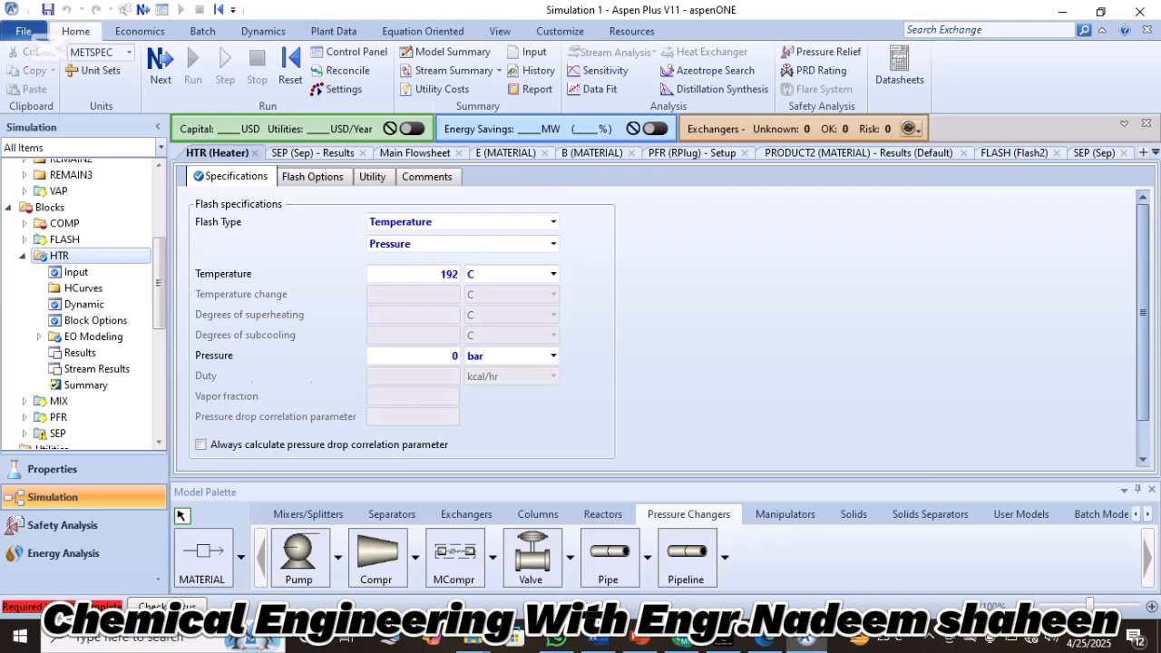
scroll(670, 328, "down", 1)
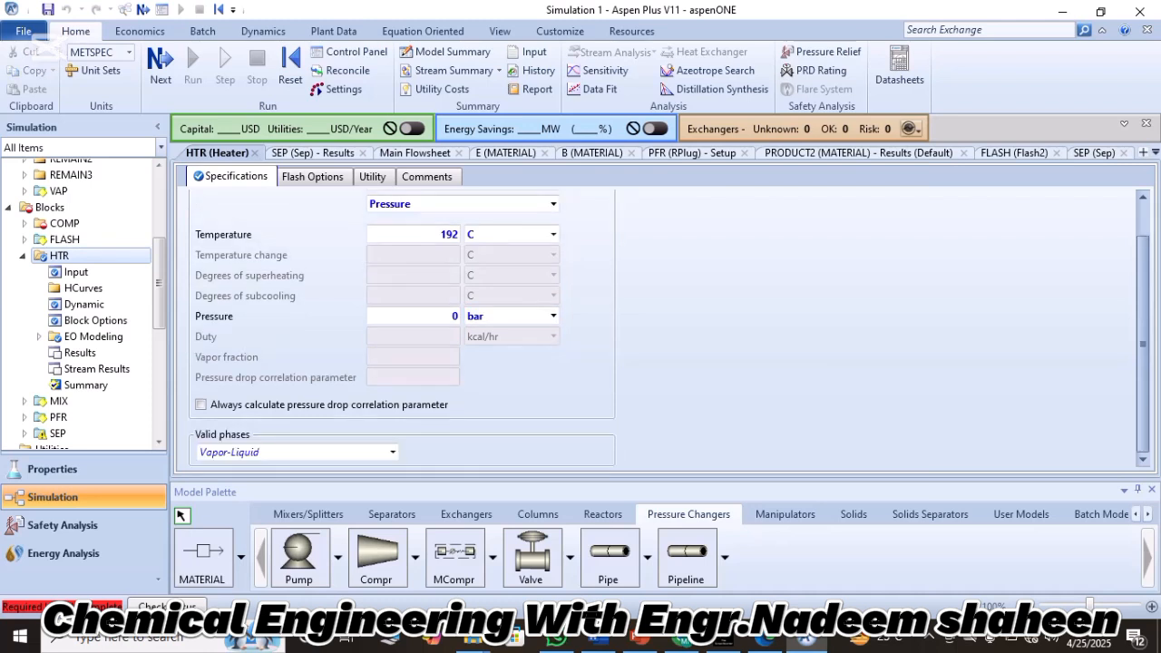
scroll(669, 329, "up", 1)
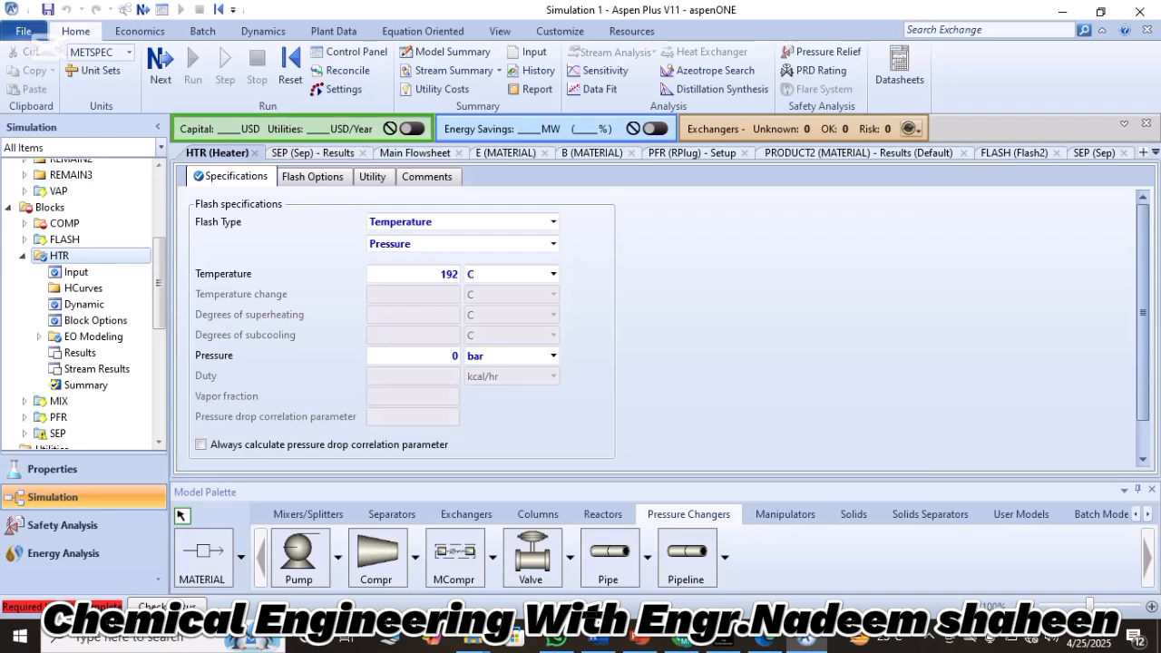
Open the COMP compressor's specifications from the main flowsheet and choose the Isentropic type.
left_click(414, 153)
left_click(359, 290)
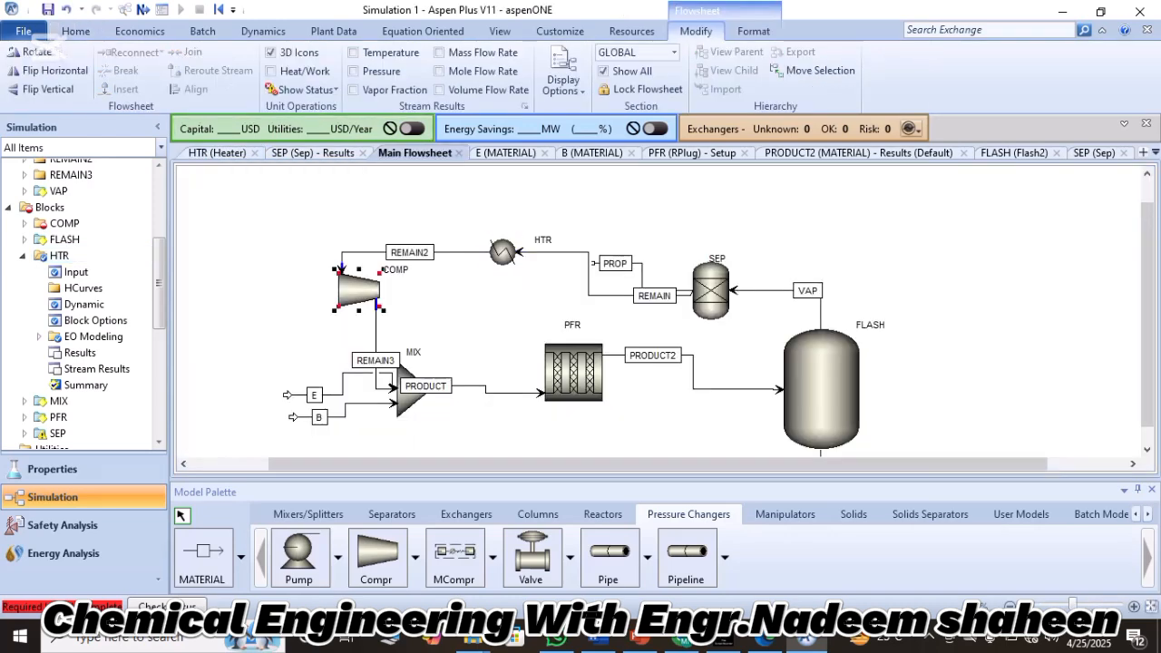
double_click(359, 291)
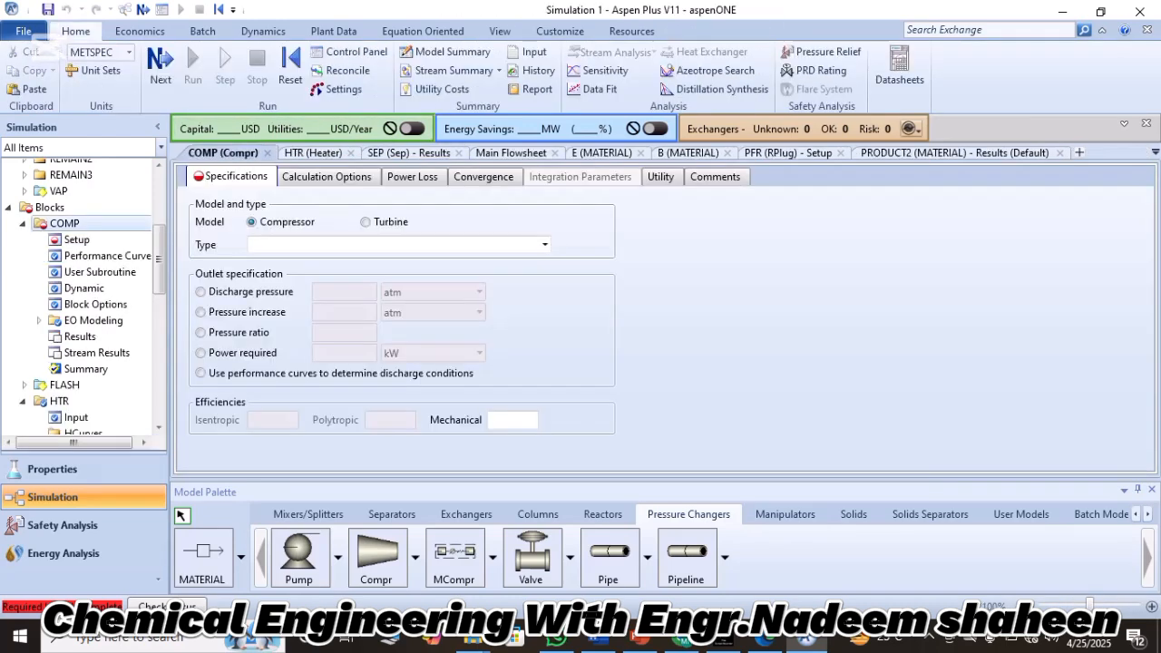
left_click(544, 245)
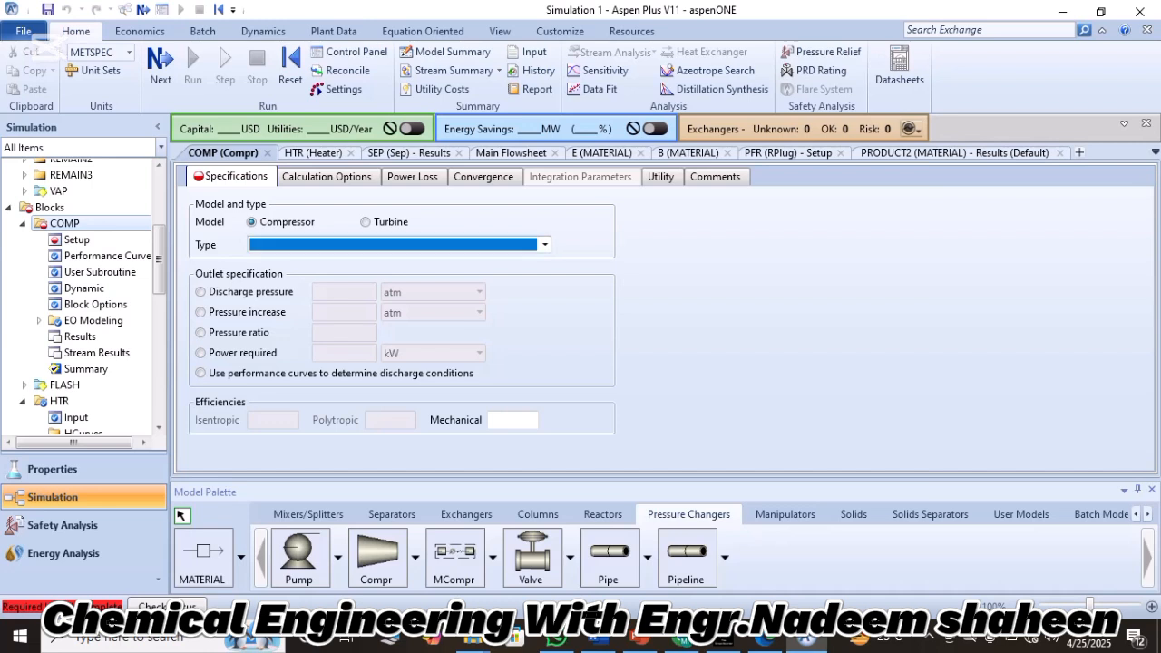
left_click(363, 262)
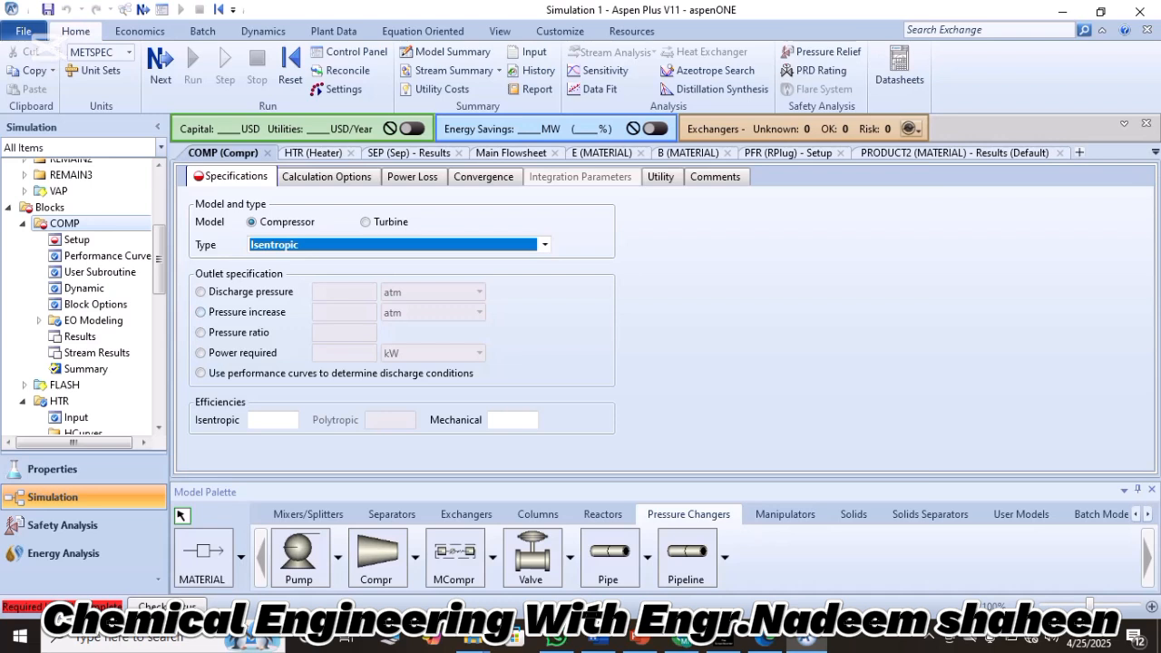
Specify the compressor's outlet by discharge pressure and set it to 20 bar.
left_click(200, 313)
left_click(201, 292)
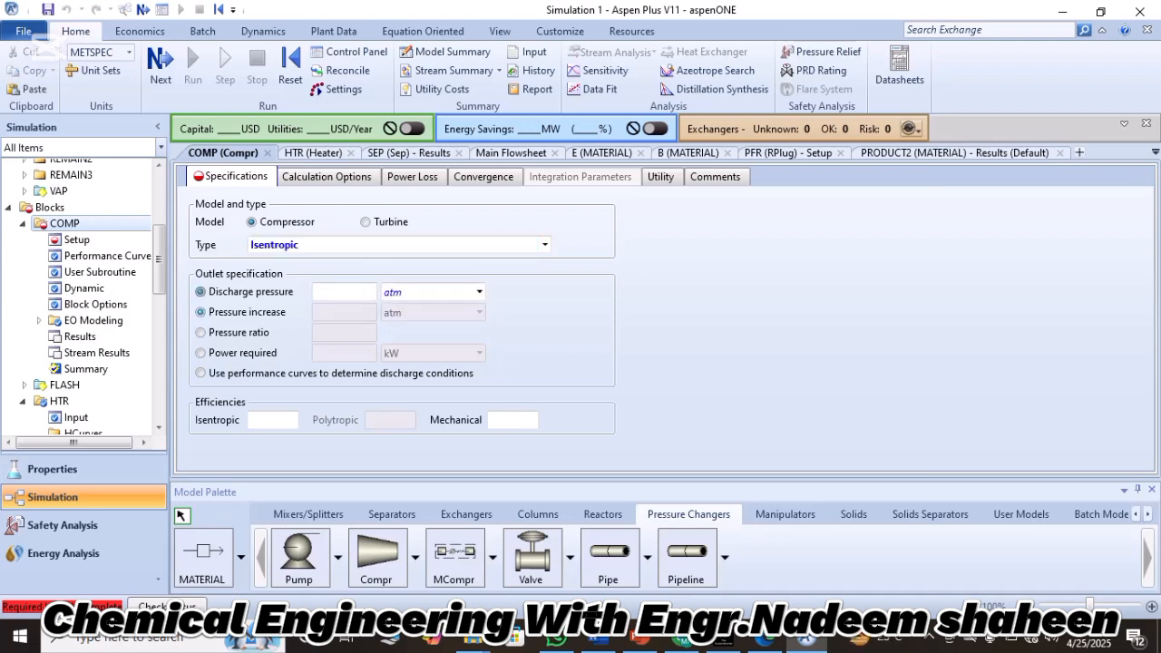
left_click(344, 292)
type("20")
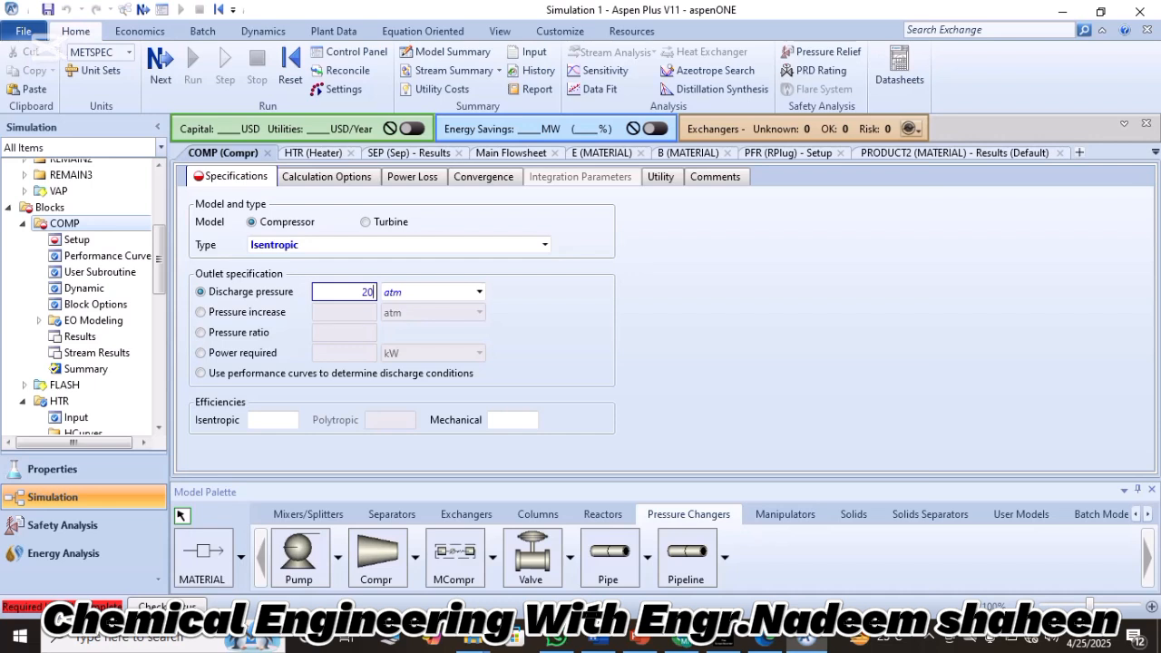
key("Tab")
left_click(478, 292)
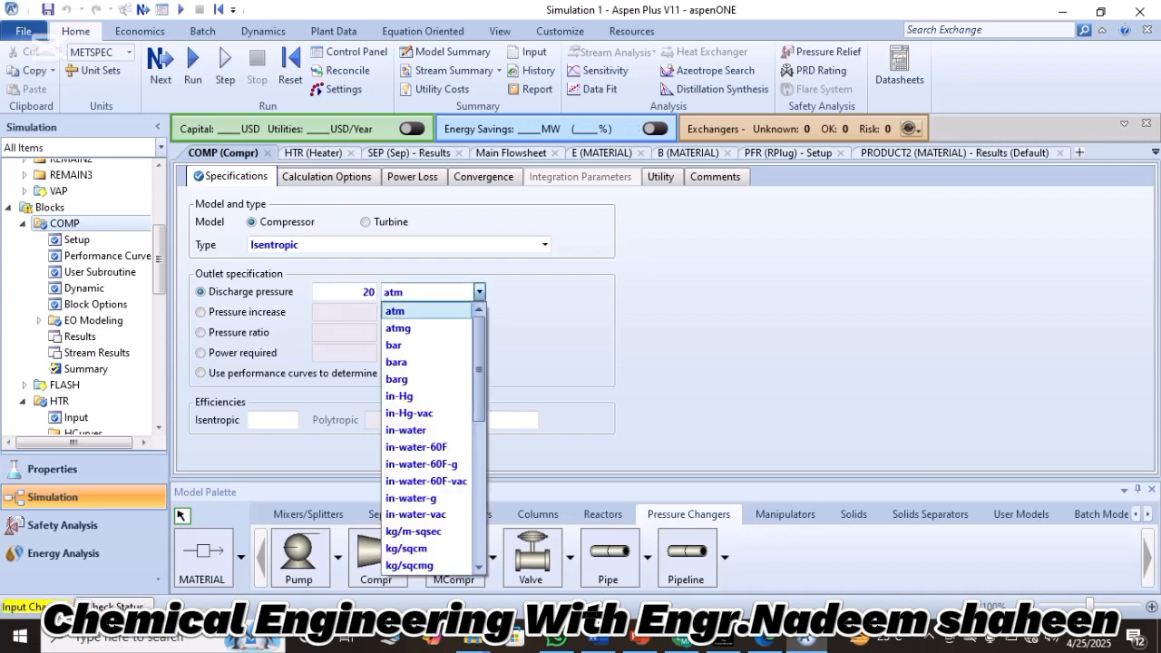
left_click(395, 346)
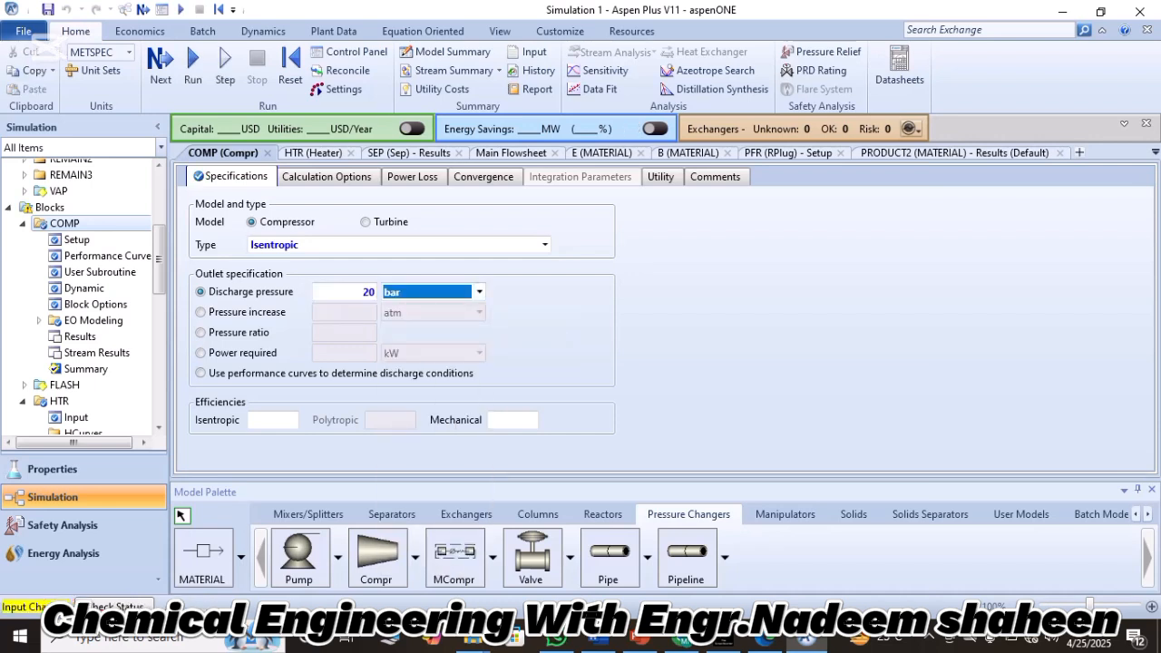
Set the compressor's isentropic efficiency to 0.8.
left_click(270, 420)
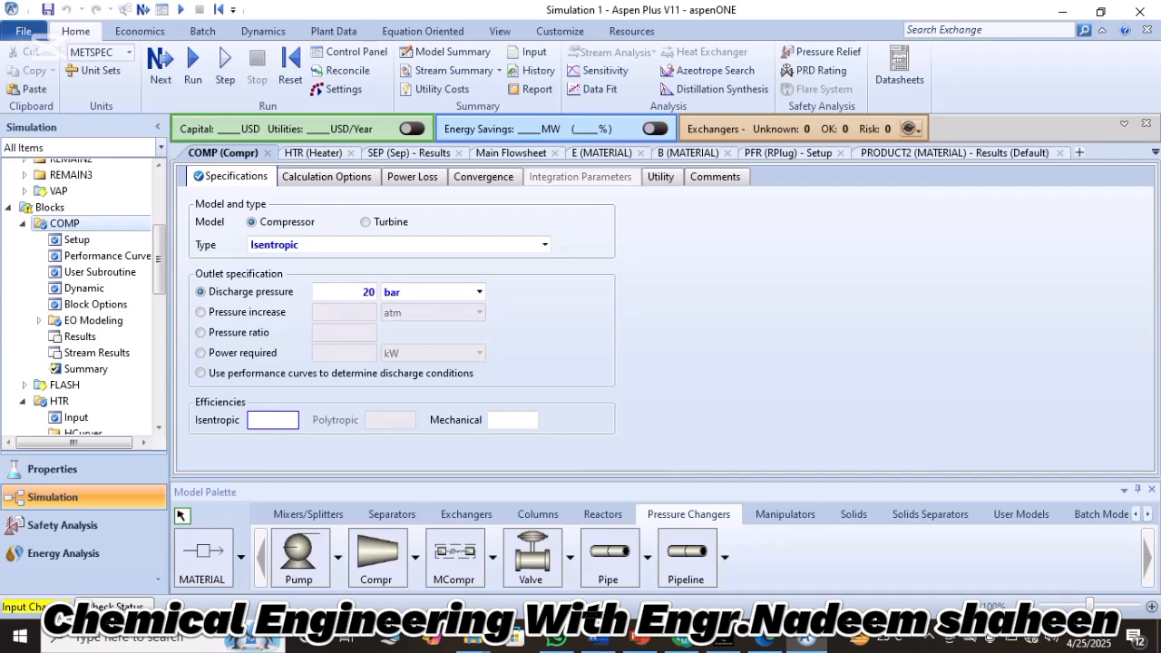
type("0")
key("BackSpace")
type("0.8")
key("Return")
Reinitialize the simulation, purging all results, and run it again.
left_click(291, 63)
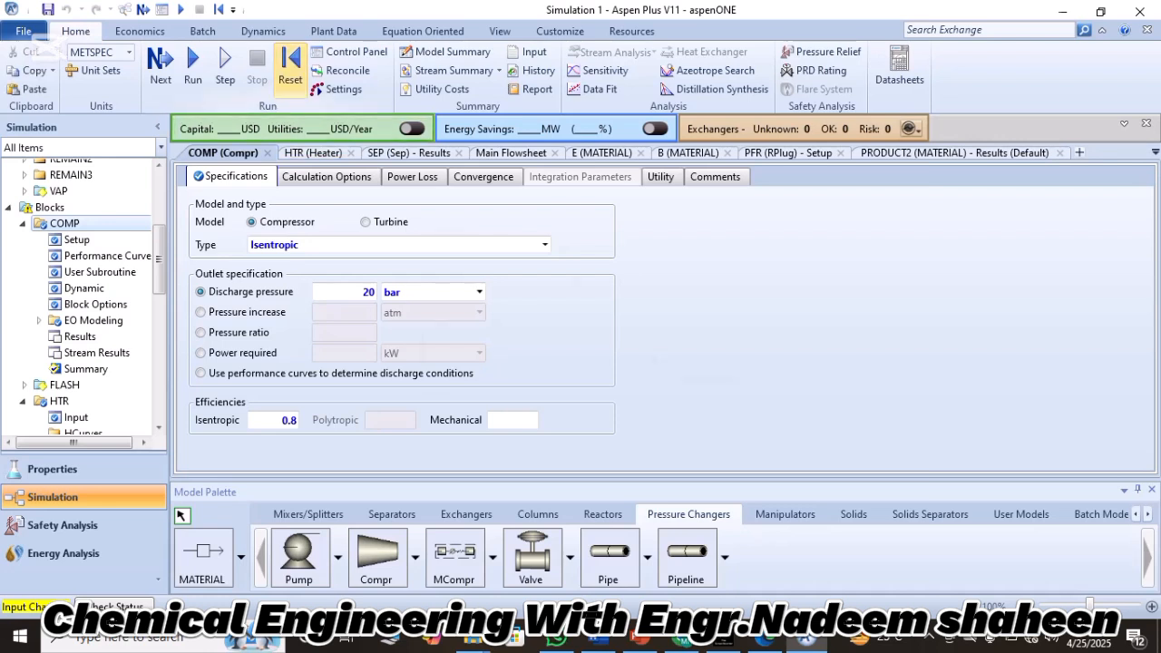
key("Return")
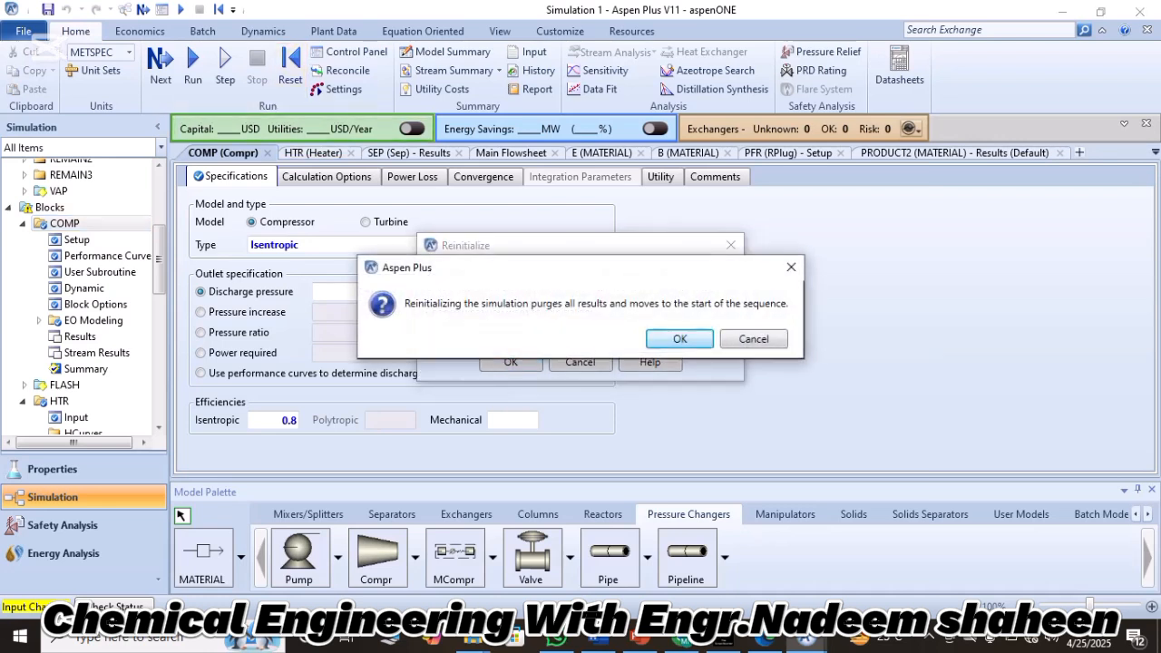
key("Return")
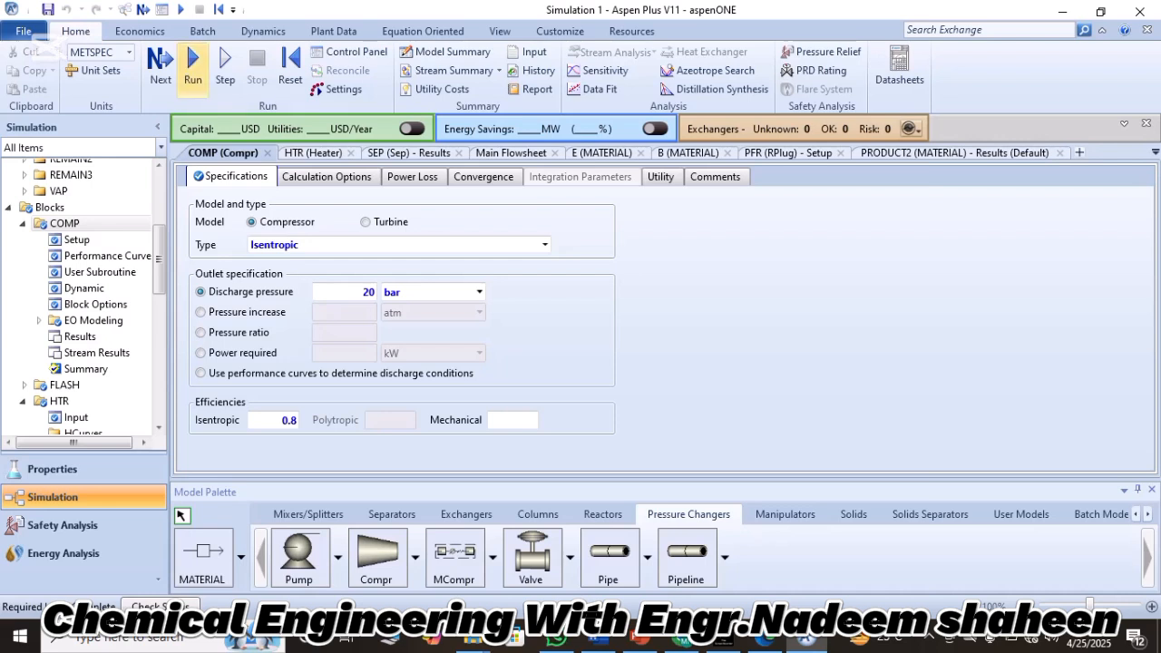
left_click(192, 64)
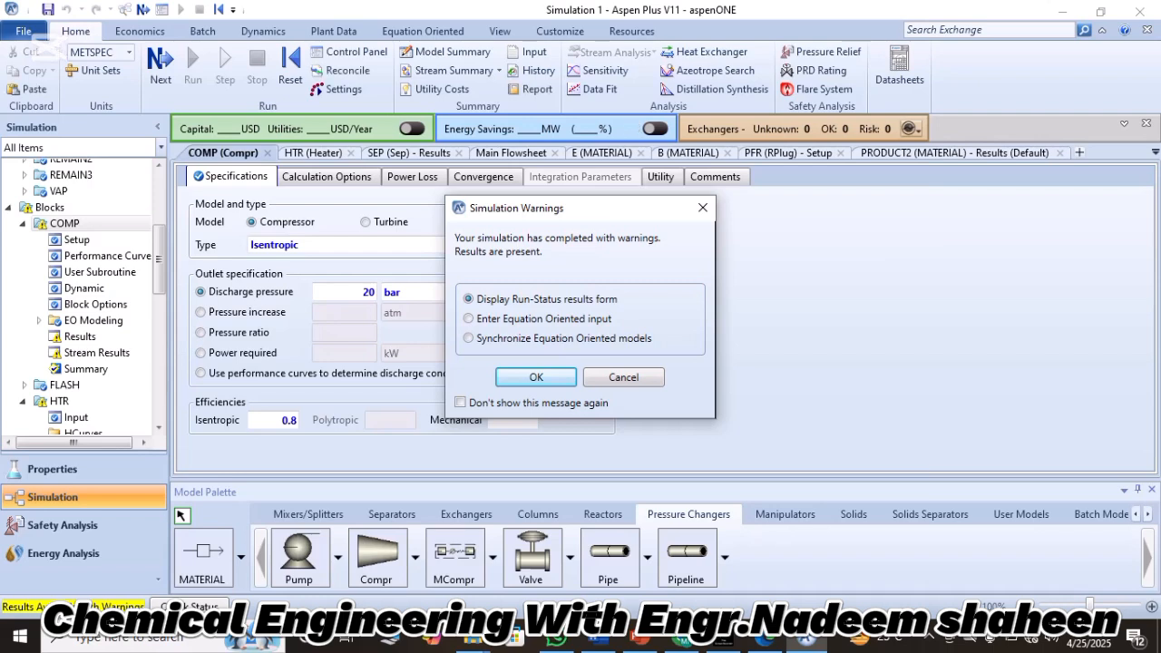
Display the Run Status results form and review the Aspen Plus messages.
key("Return")
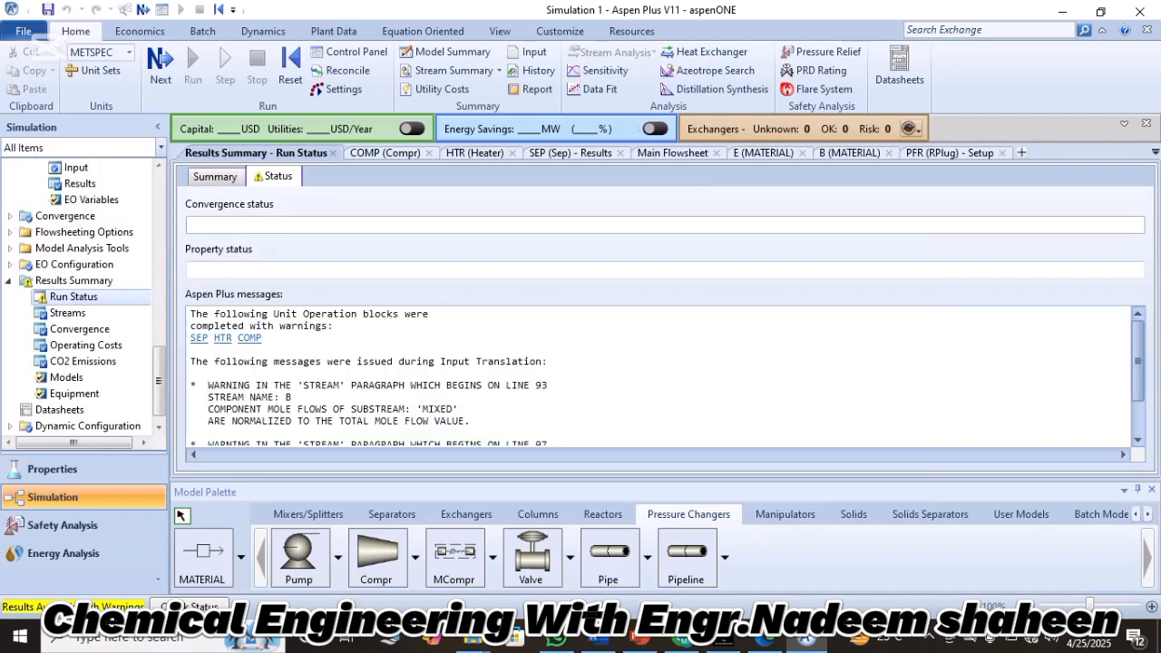
scroll(659, 376, "down", 1)
scroll(658, 375, "up", 1)
scroll(658, 376, "down", 1)
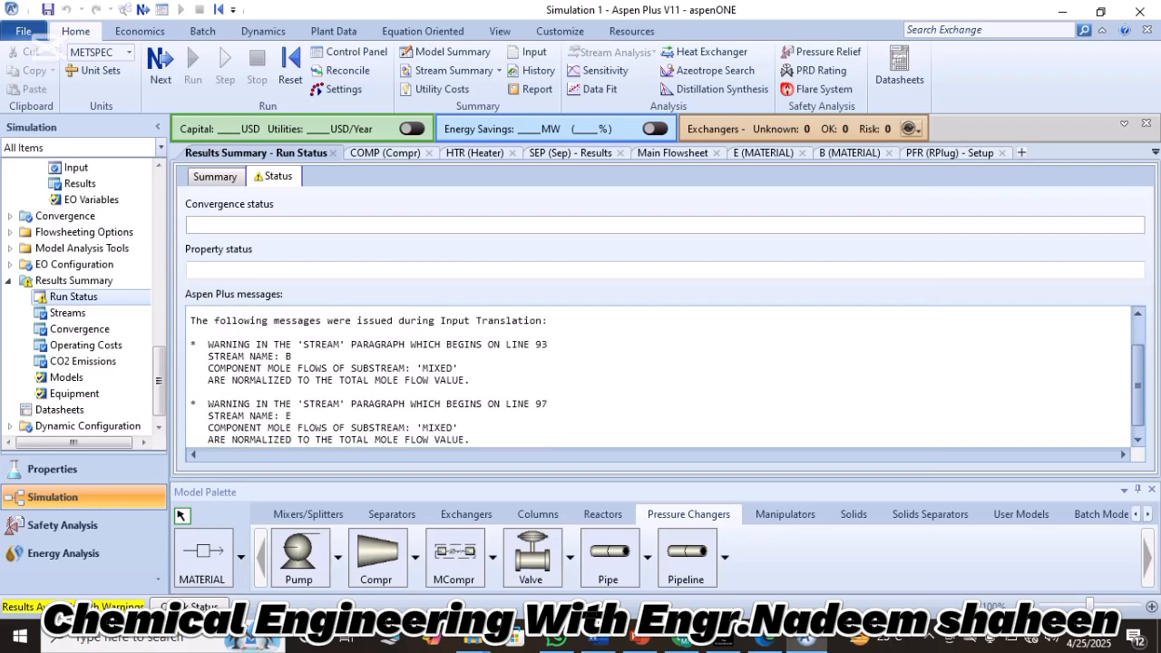
scroll(658, 375, "up", 1)
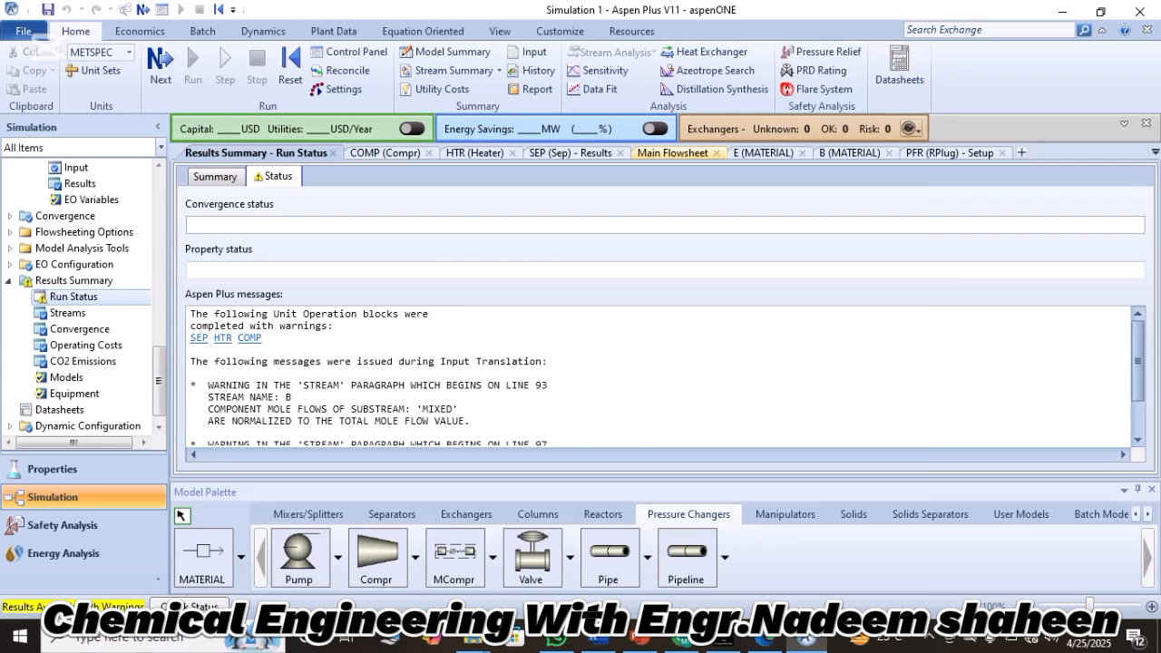
Place a DSTWU column block on the main flowsheet to the right of the FLASH vessel.
left_click(672, 153)
left_click_drag(671, 463, 750, 463)
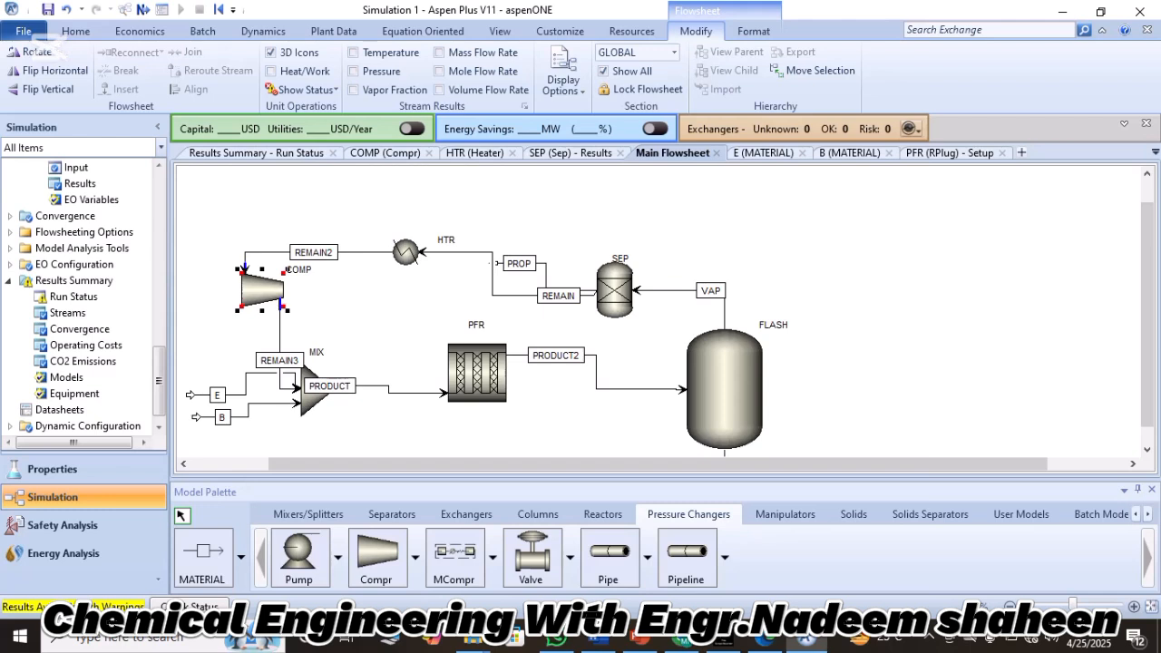
scroll(657, 313, "down", 5)
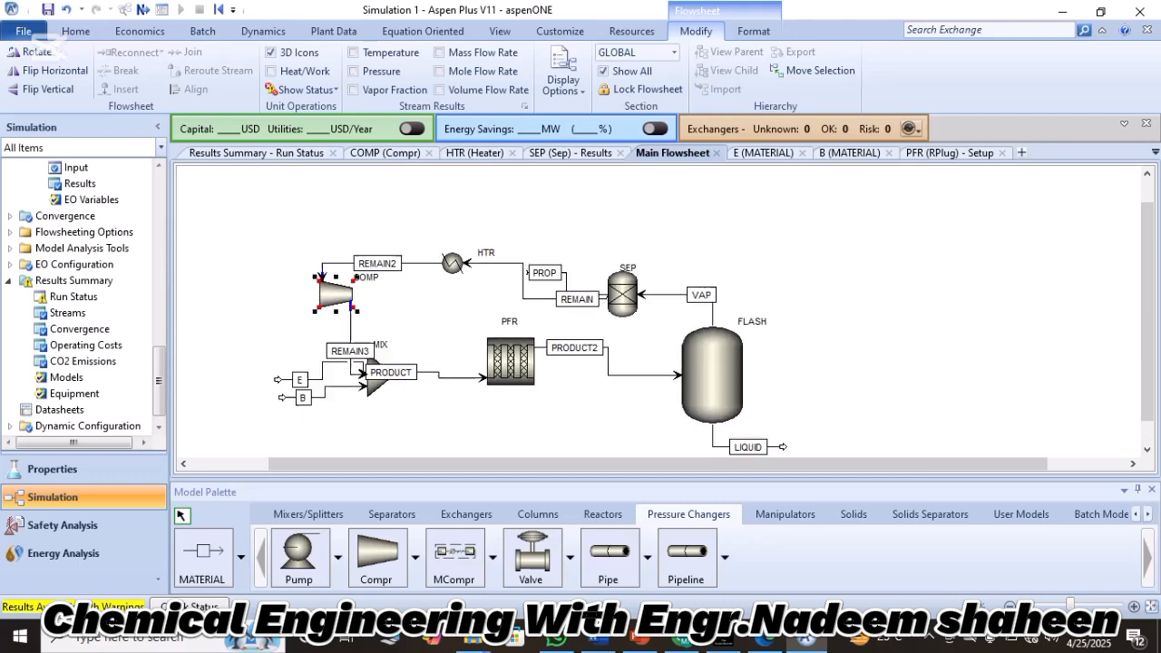
left_click(538, 514)
left_click(300, 557)
left_click(899, 350)
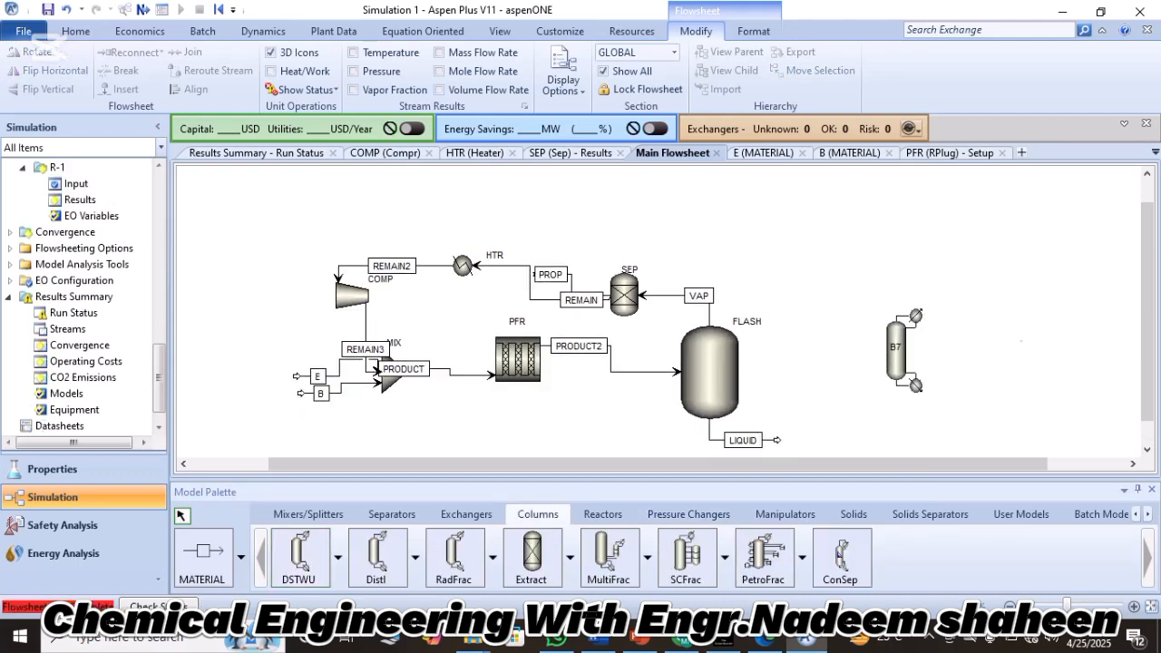
right_click(852, 342)
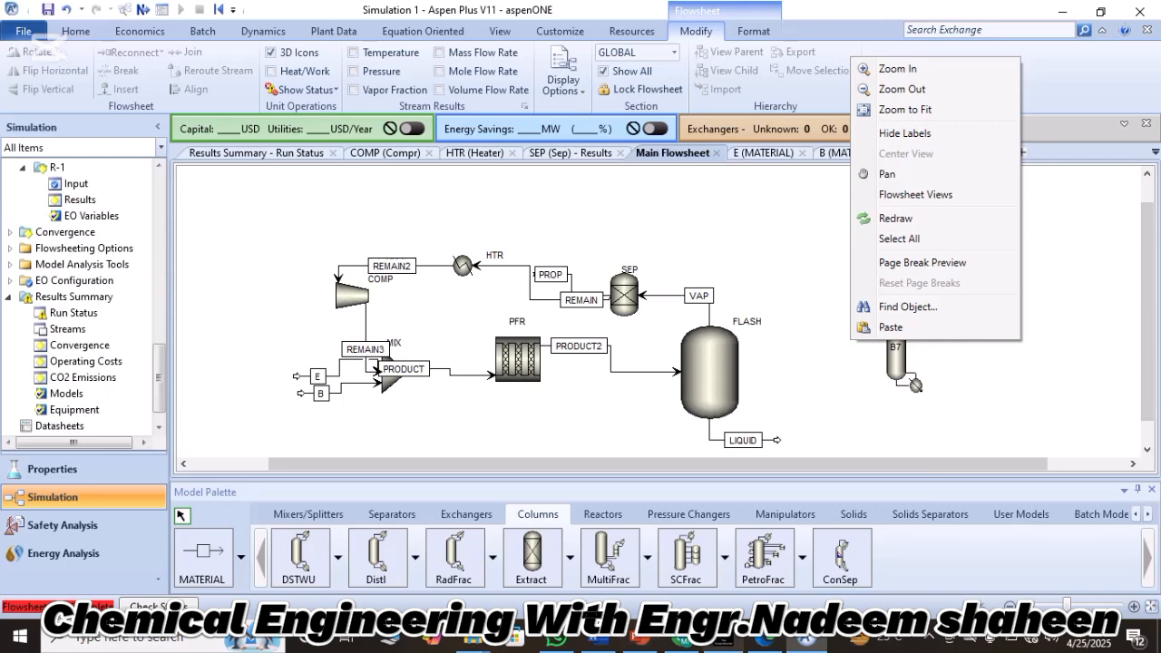
Switch to Lecture.pdf in the browser, check where the flash liquid is sent, and return to Aspen Plus.
left_click(765, 639)
left_click(494, 303)
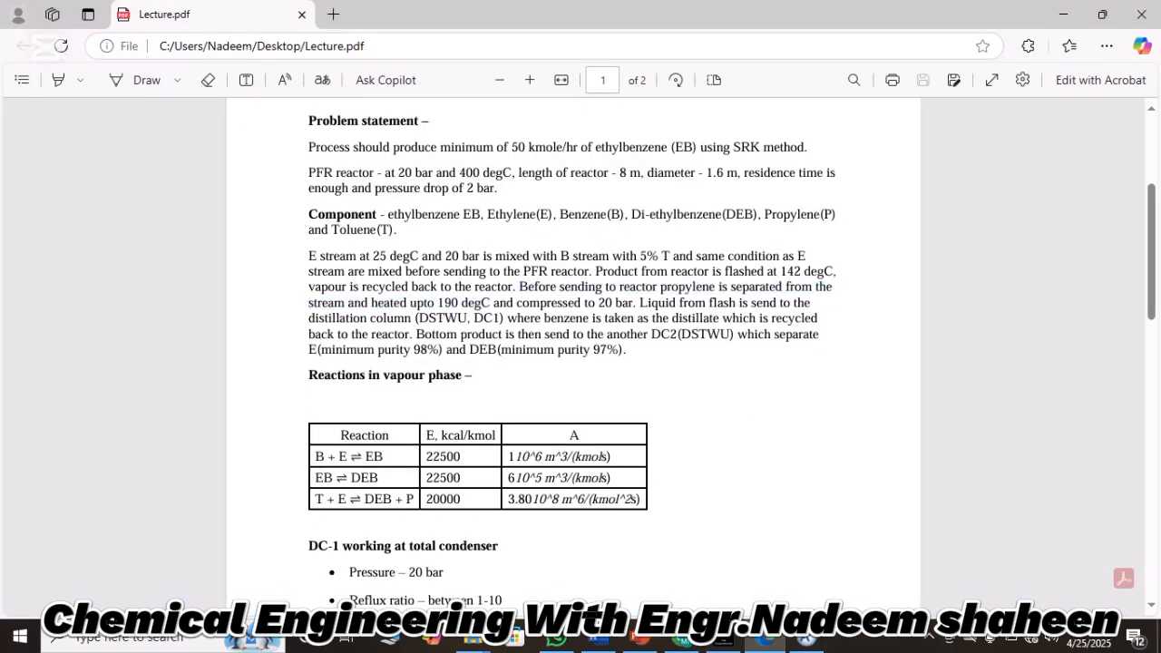
left_click_drag(637, 303, 504, 318)
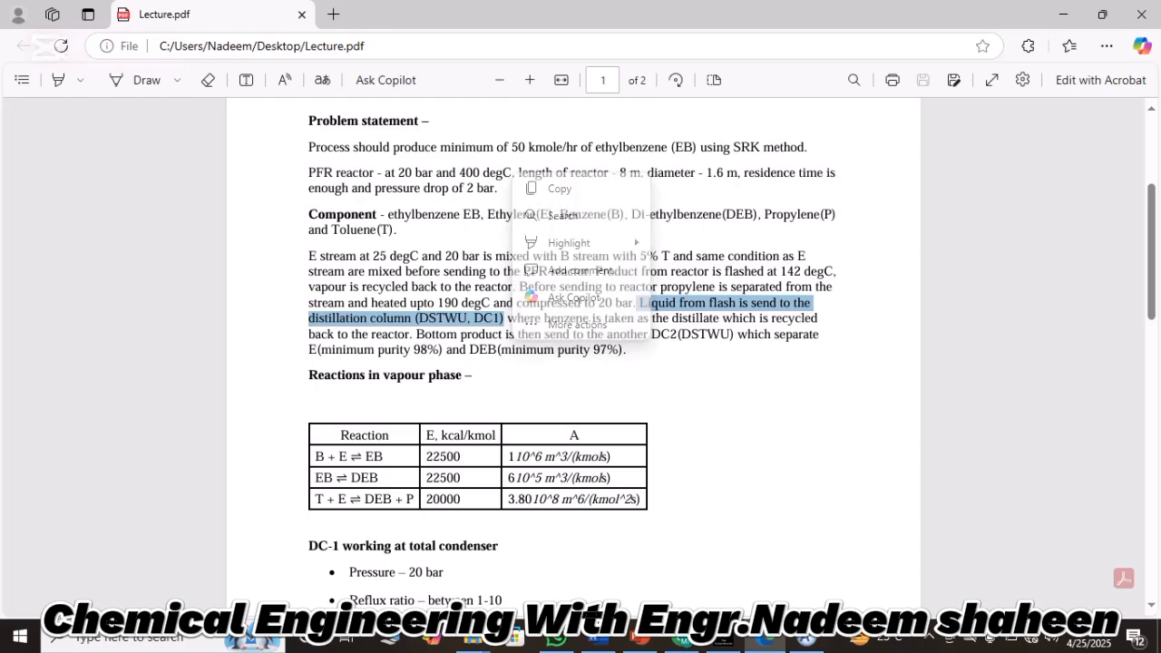
key("alt+Tab")
Rename the new DSTWU block to DC1 and move it down and closer to the LIQUID stream's outlet.
double_click(896, 348)
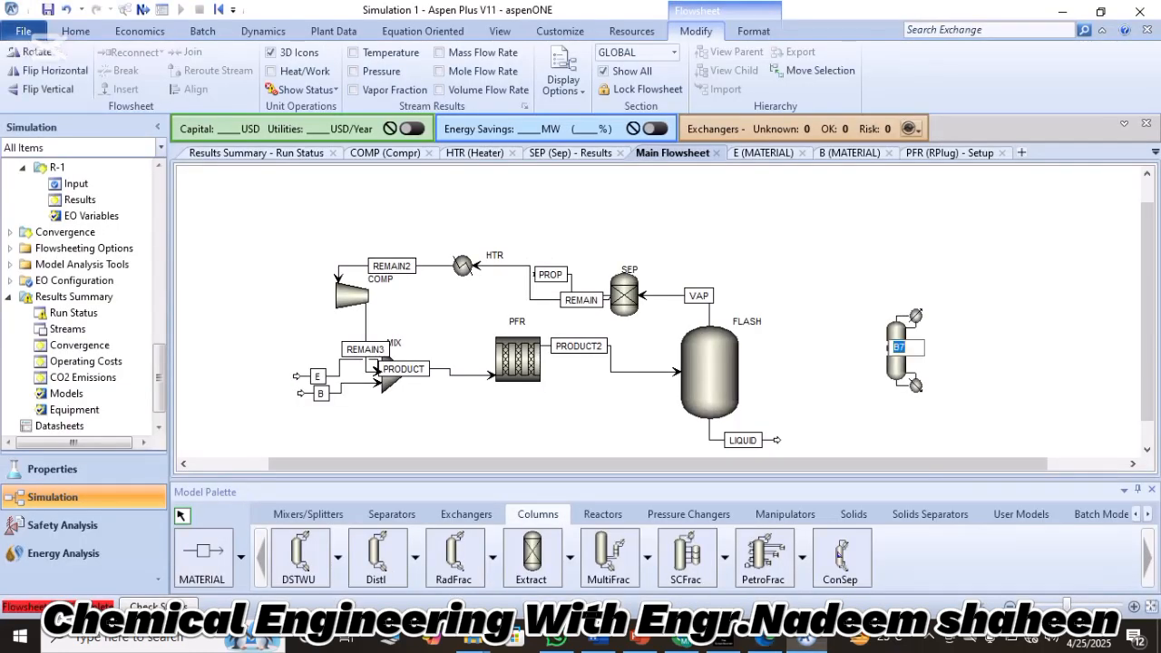
type("DC1")
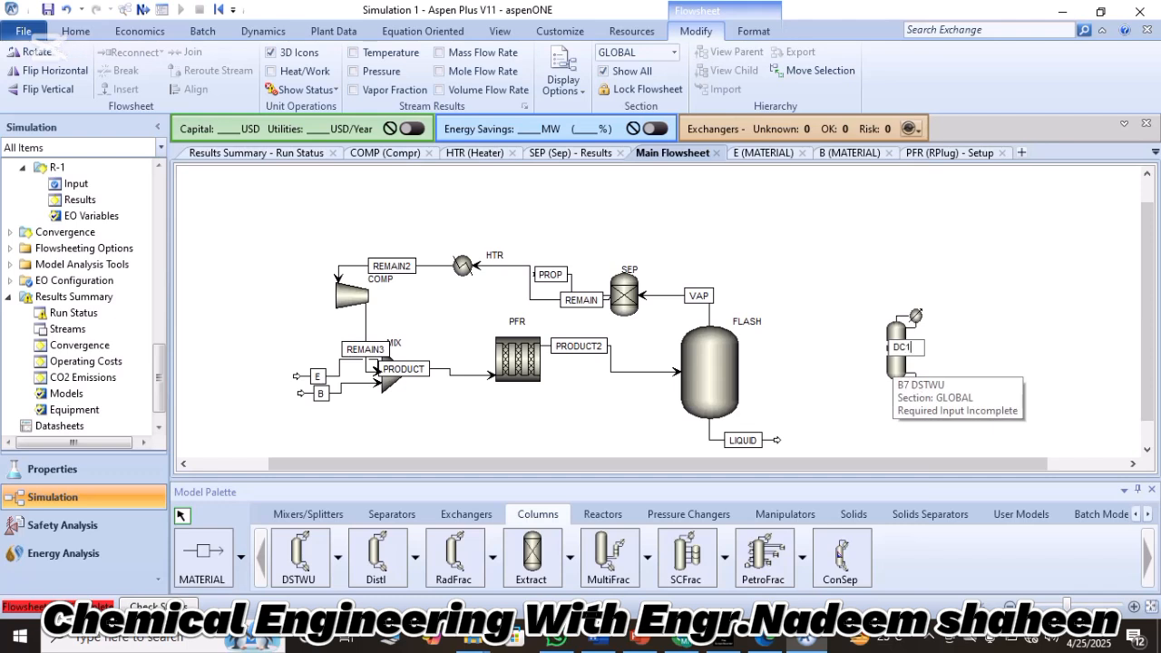
key("Return")
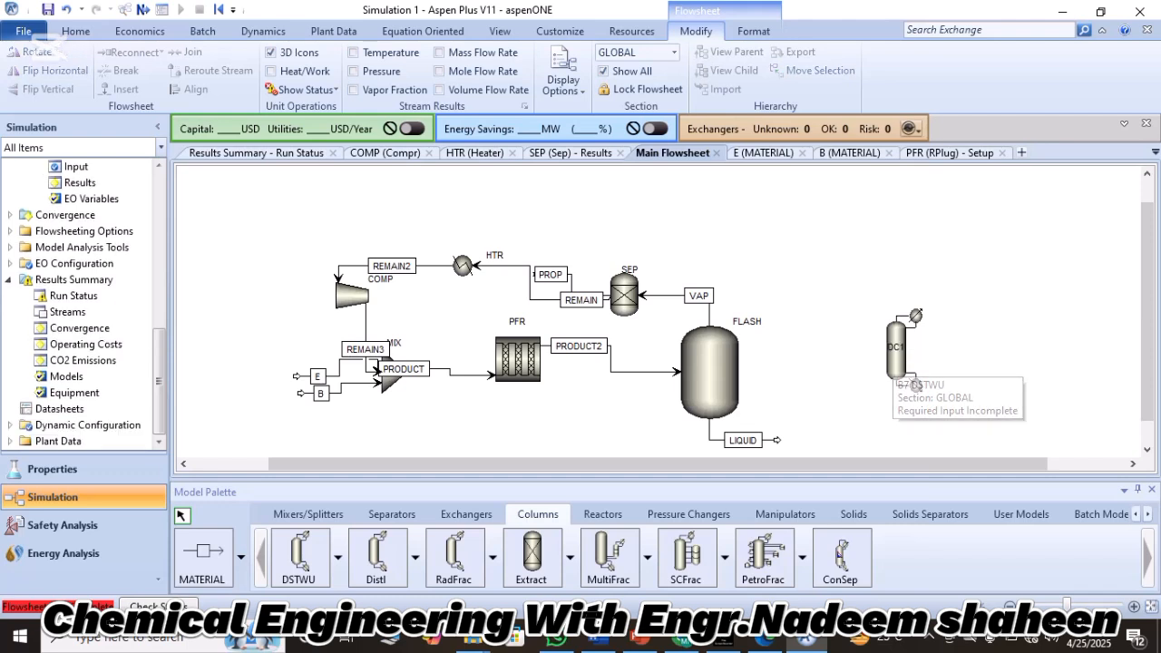
left_click_drag(896, 356, 836, 415)
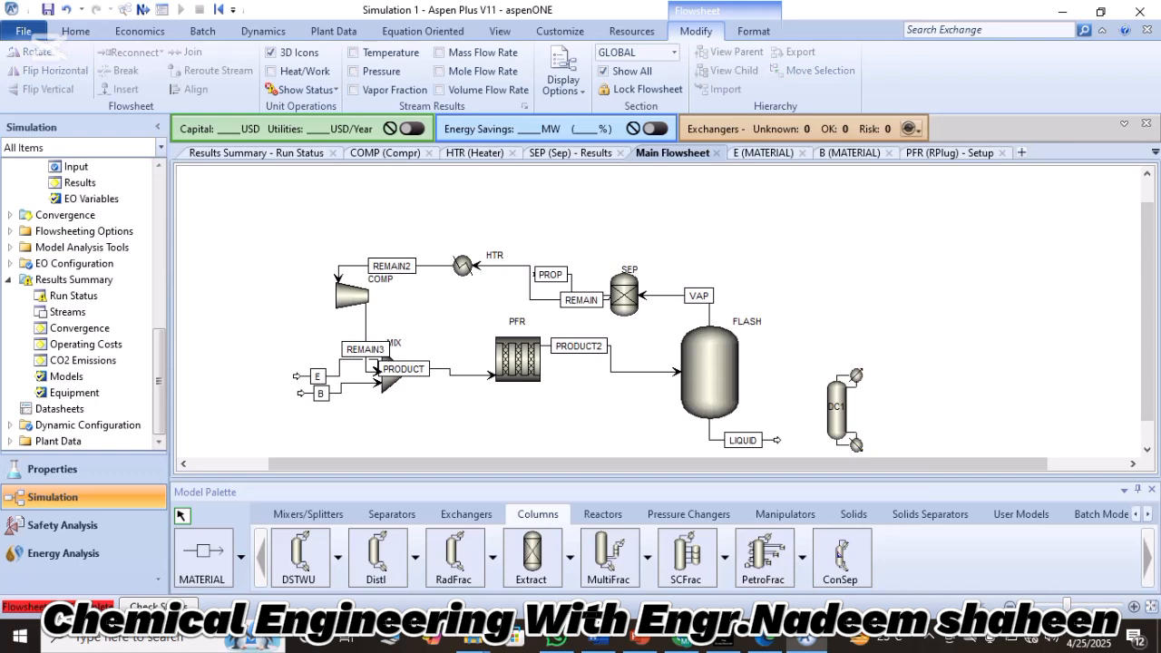
Reconnect the destination of stream LIQUID to DC1's feed port and shift its label slightly right along the line.
right_click(773, 440)
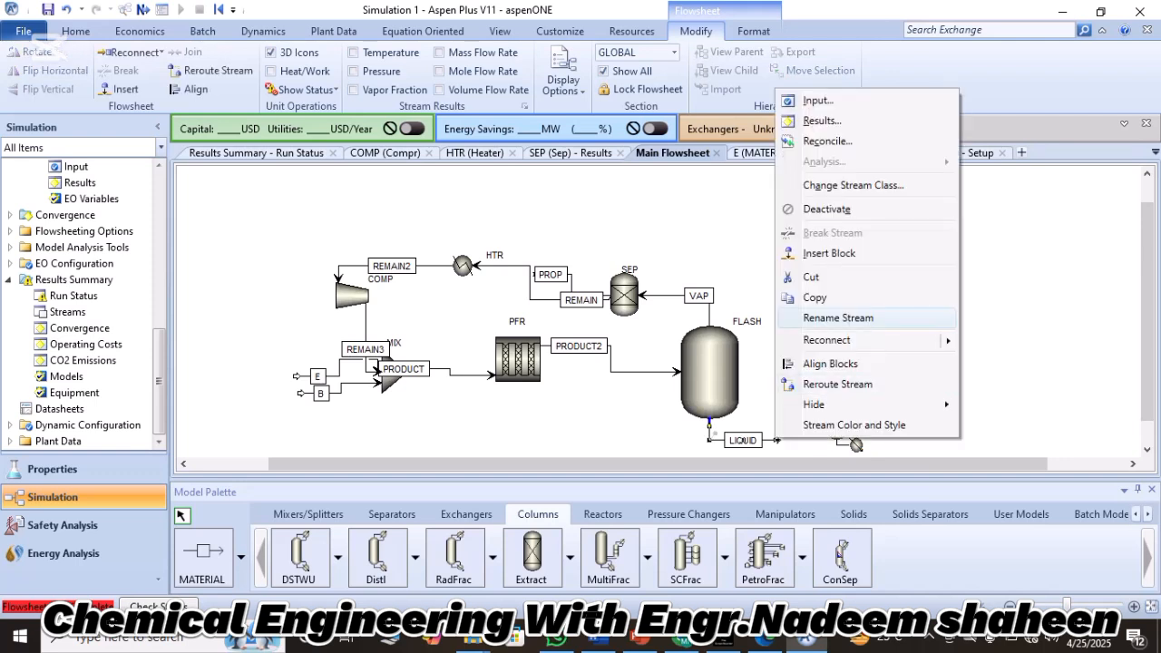
mouse_move(907, 339)
left_click(1016, 338)
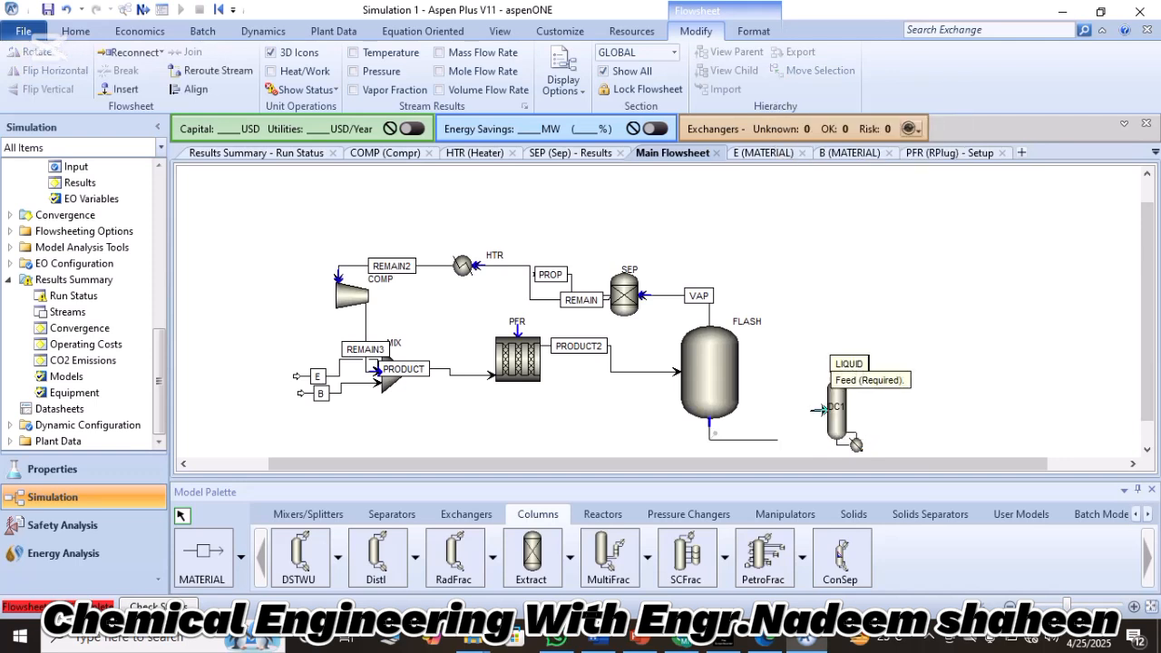
left_click(823, 409)
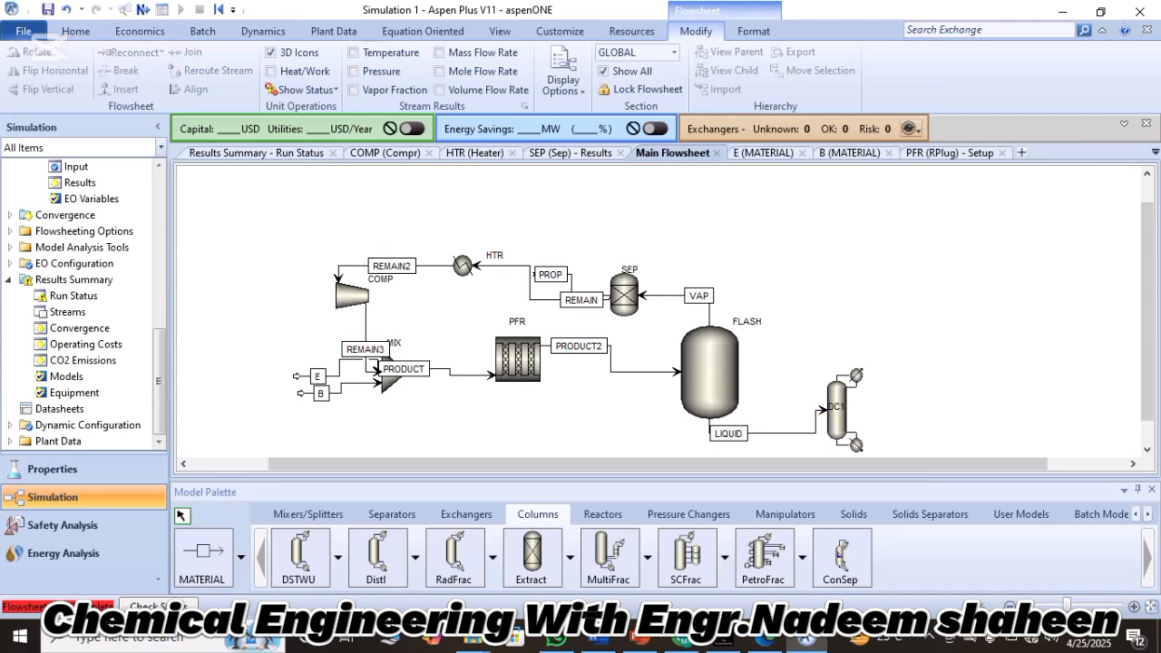
left_click_drag(728, 434, 741, 433)
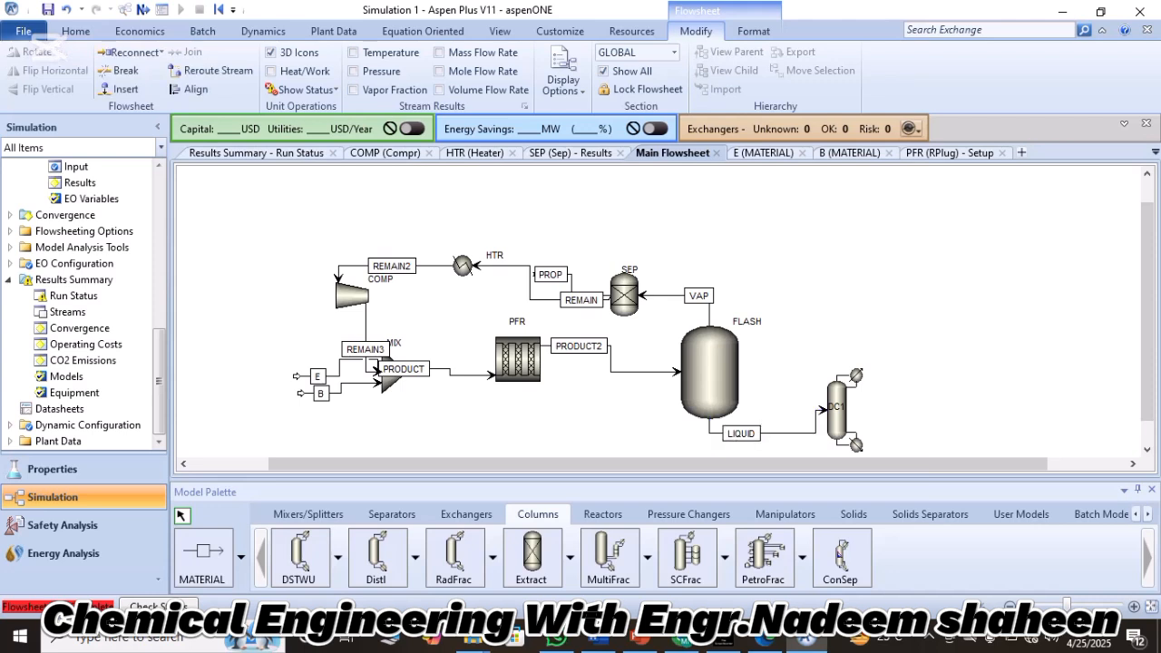
Draw material streams from DC1's distillate and bottoms outlet ports, extending both to the right of the column.
left_click(778, 392)
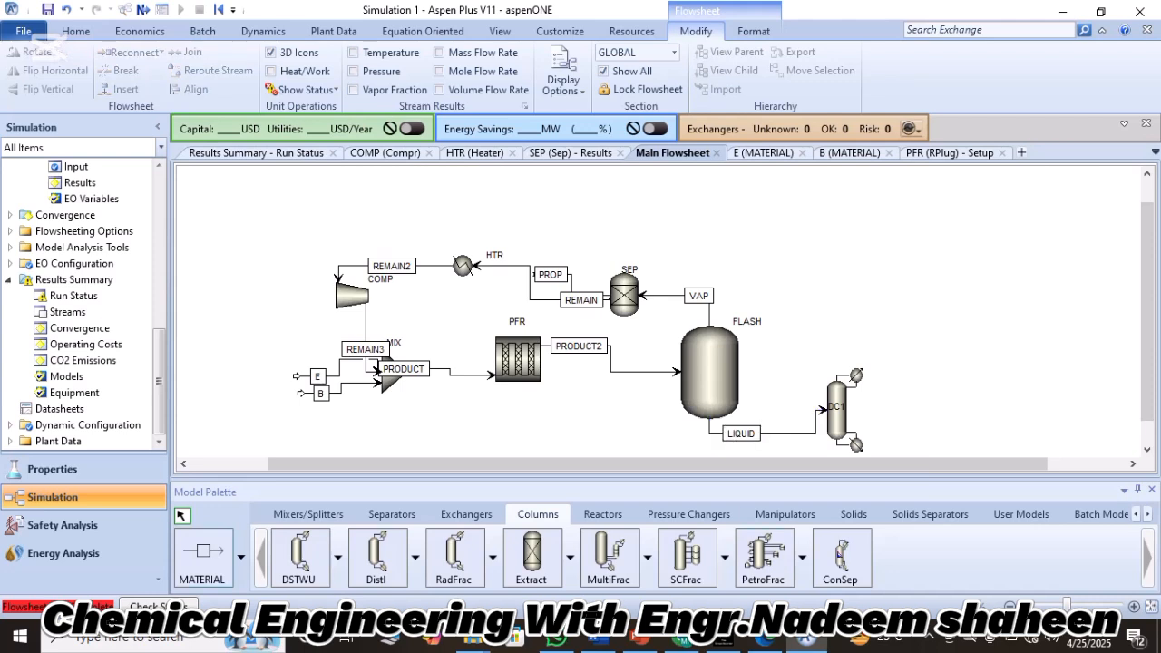
left_click(203, 557)
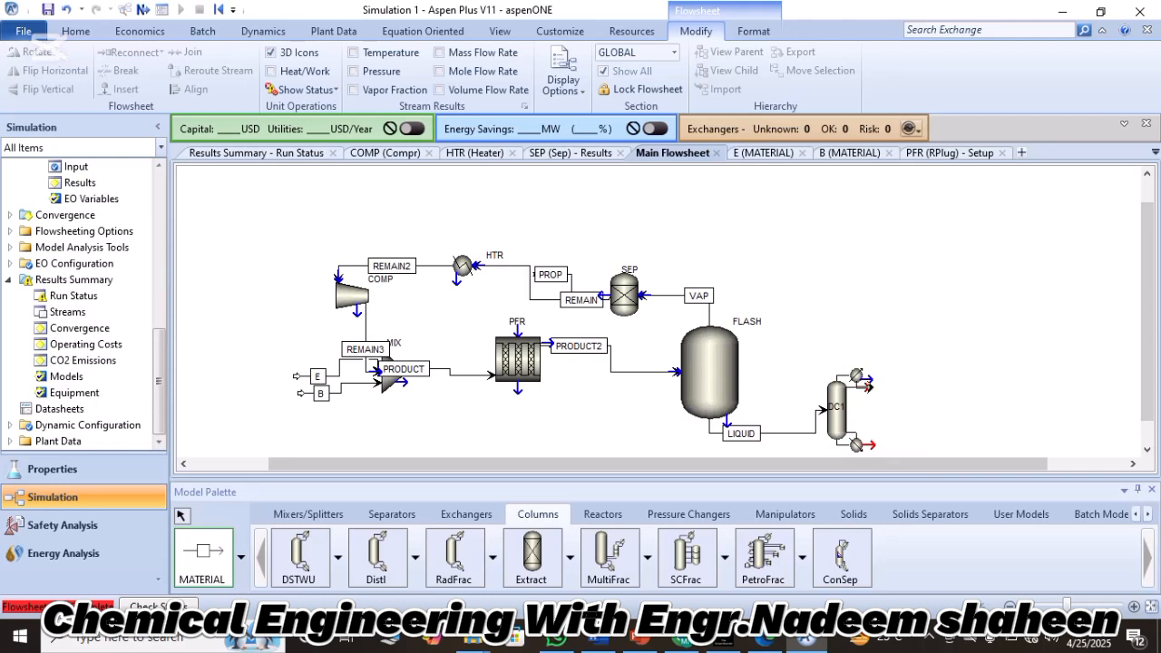
left_click(867, 388)
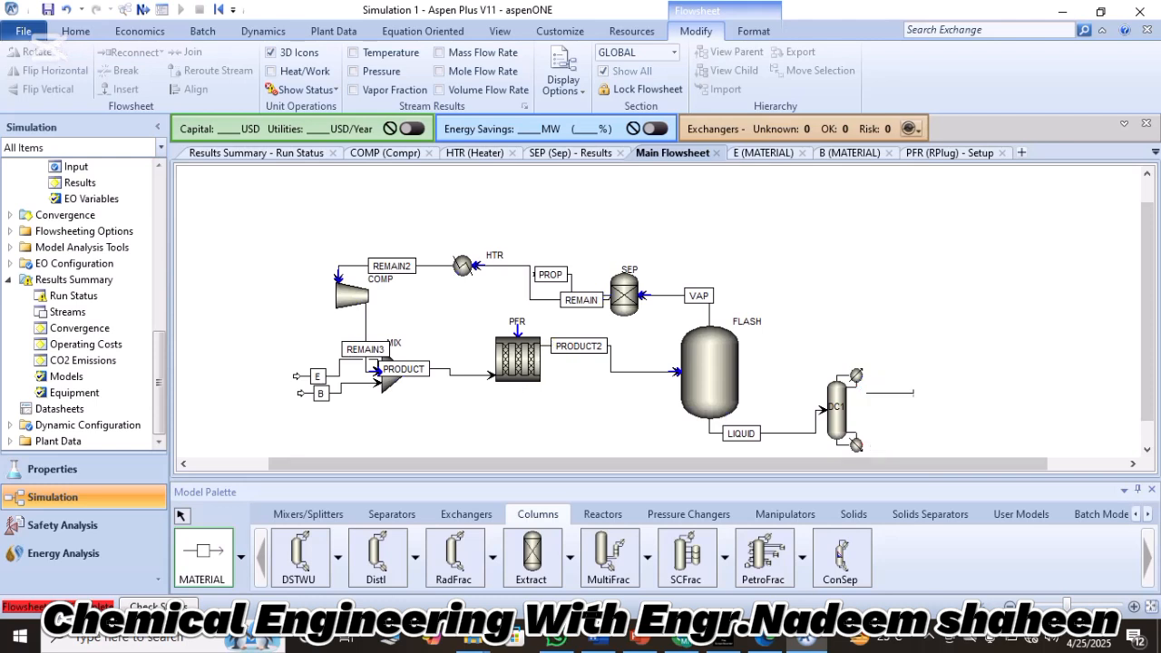
left_click(941, 388)
left_click(954, 388)
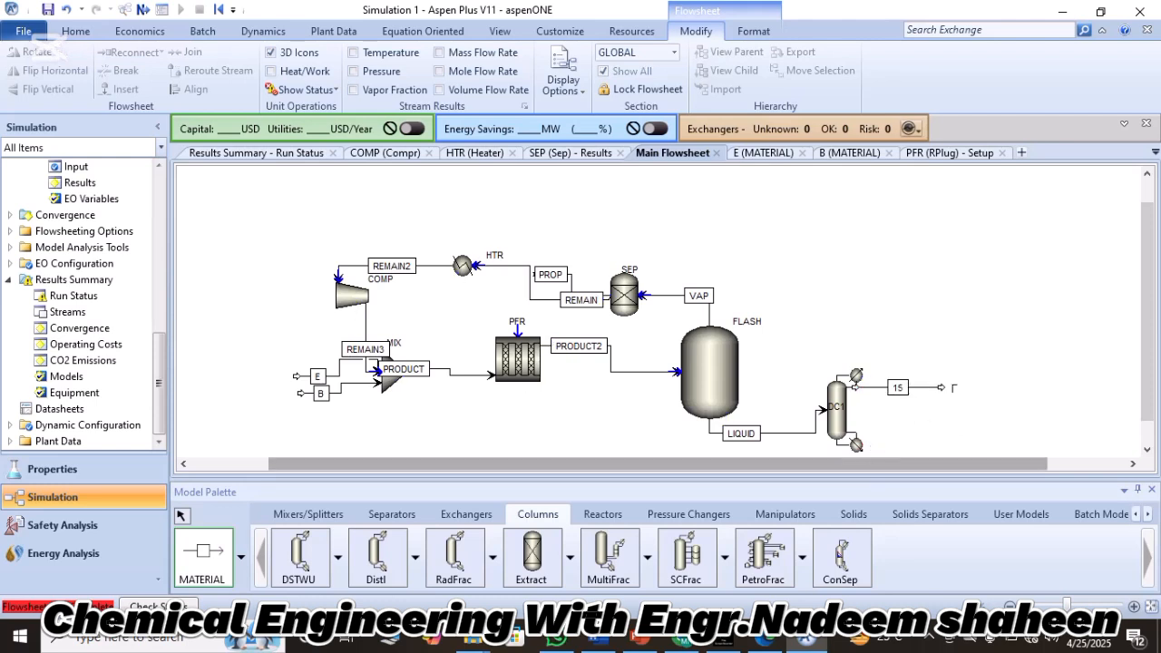
left_click(983, 369)
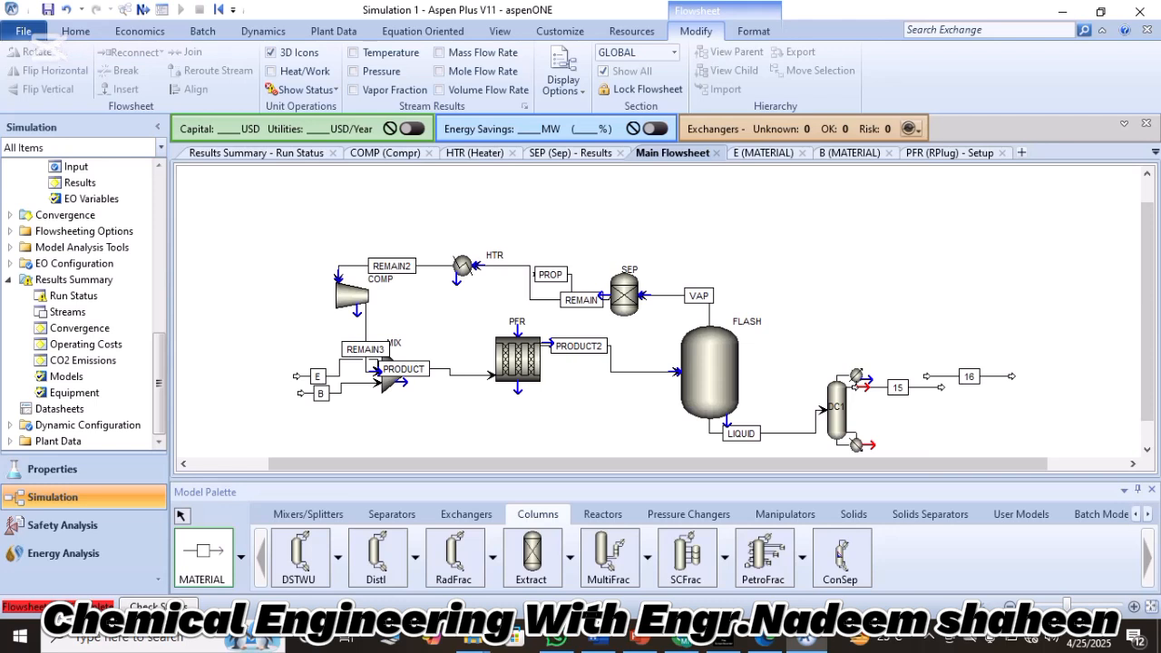
left_click(870, 444)
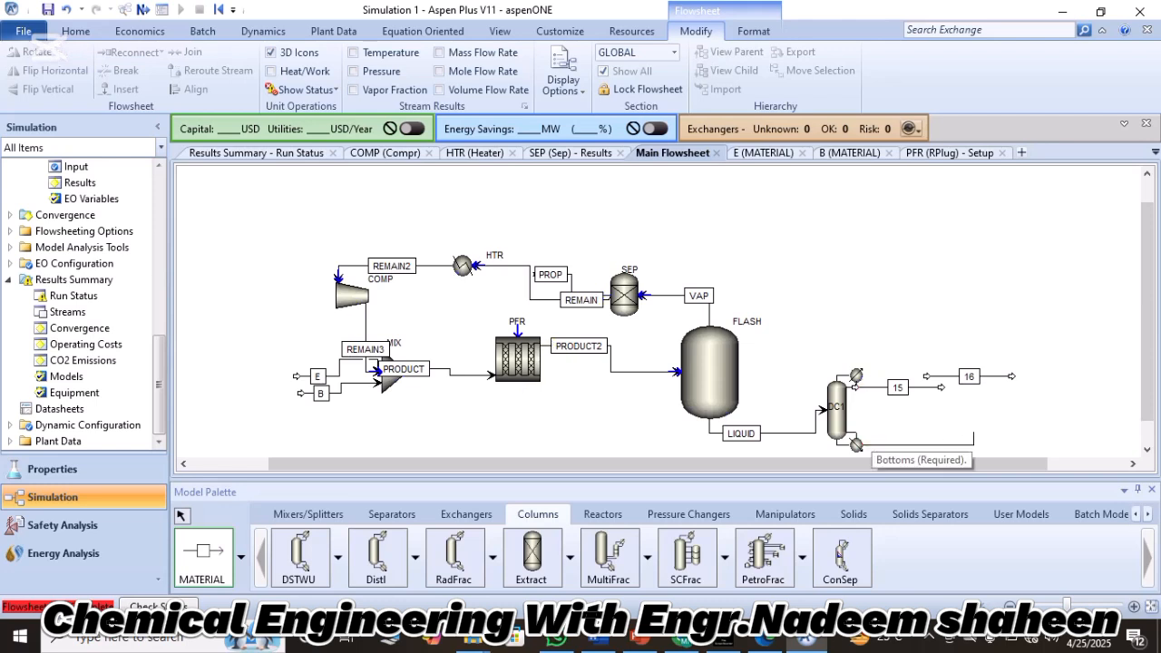
left_click(980, 432)
key("Escape")
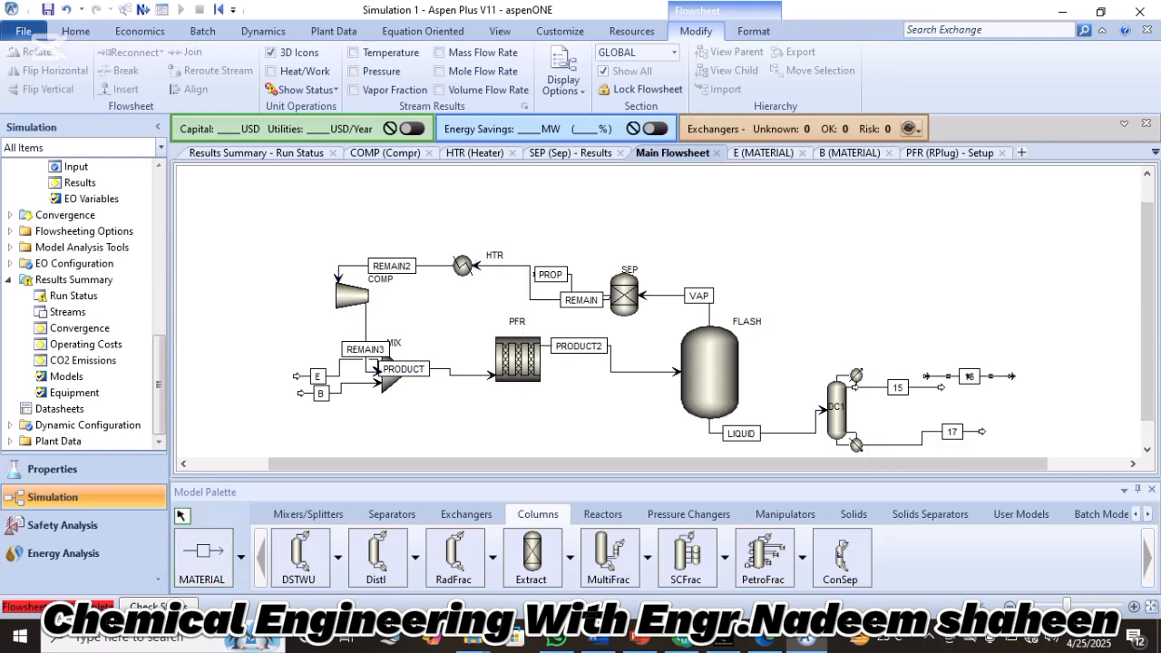
Delete the unconnected stray stream 16 from the flowsheet.
left_click(967, 376)
key("Delete")
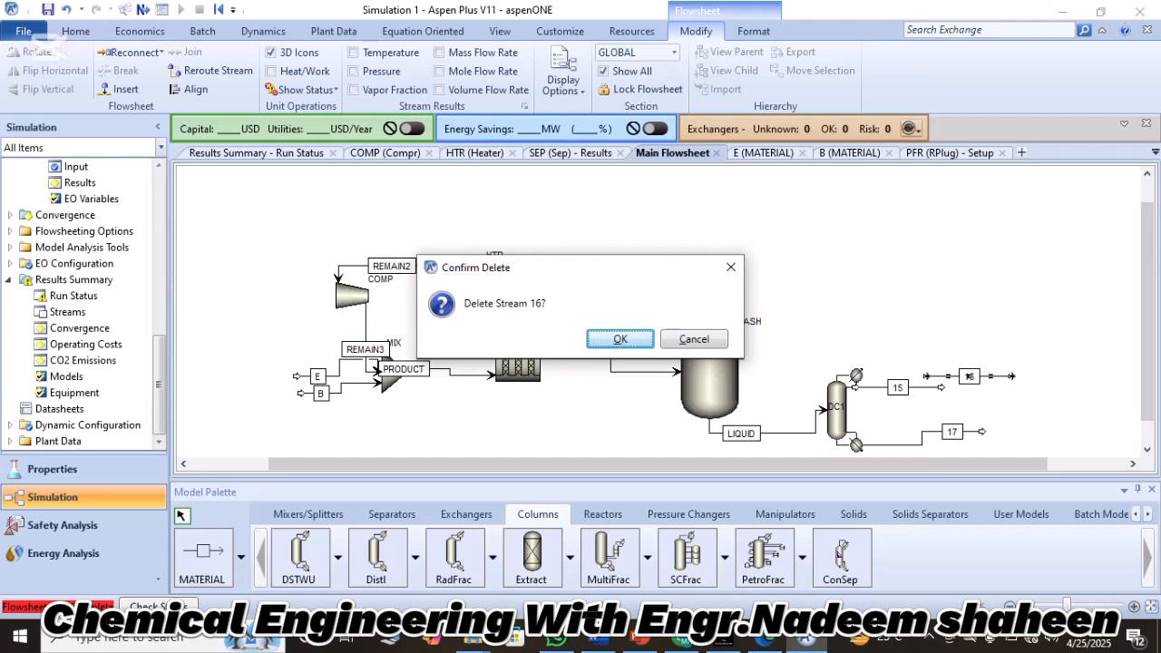
key("Return")
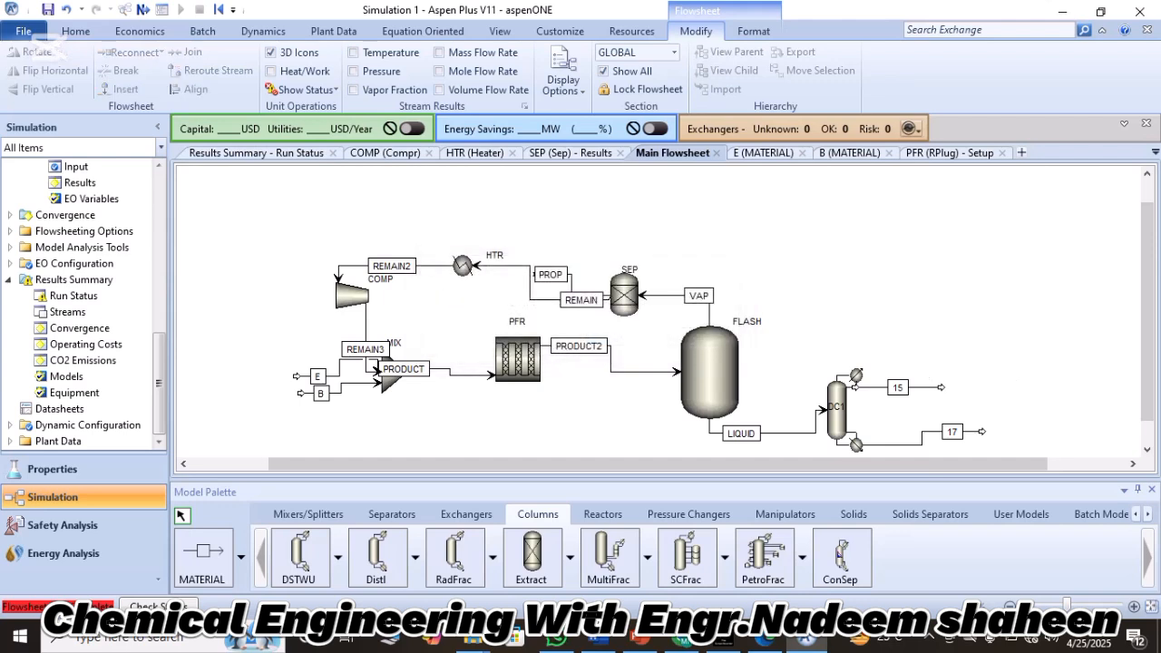
Rename DC1's distillate stream to BENZENE and its bottoms stream to BOTTOM.
double_click(897, 387)
key("BackSpace")
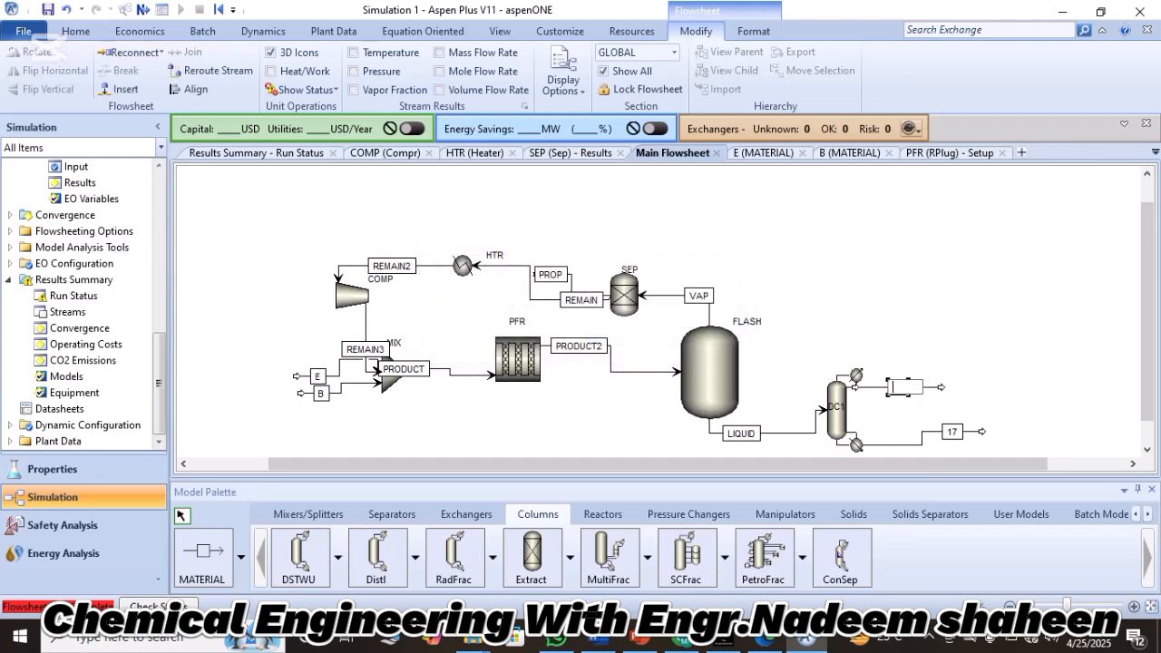
type("BENZENE")
key("Return")
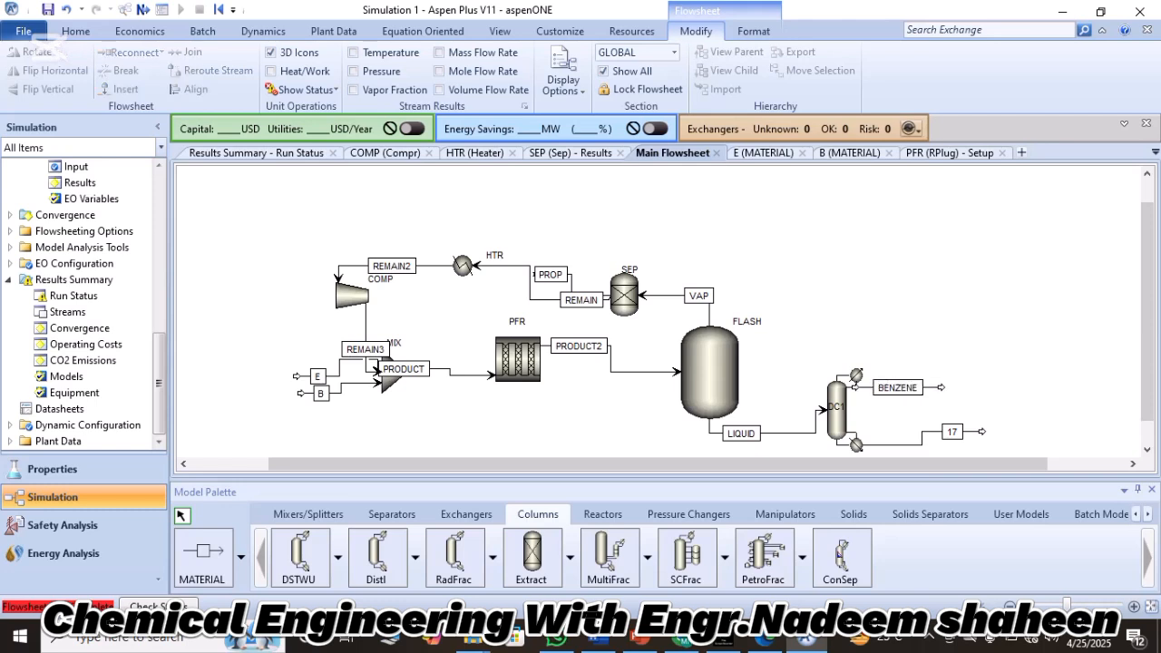
left_click(951, 431)
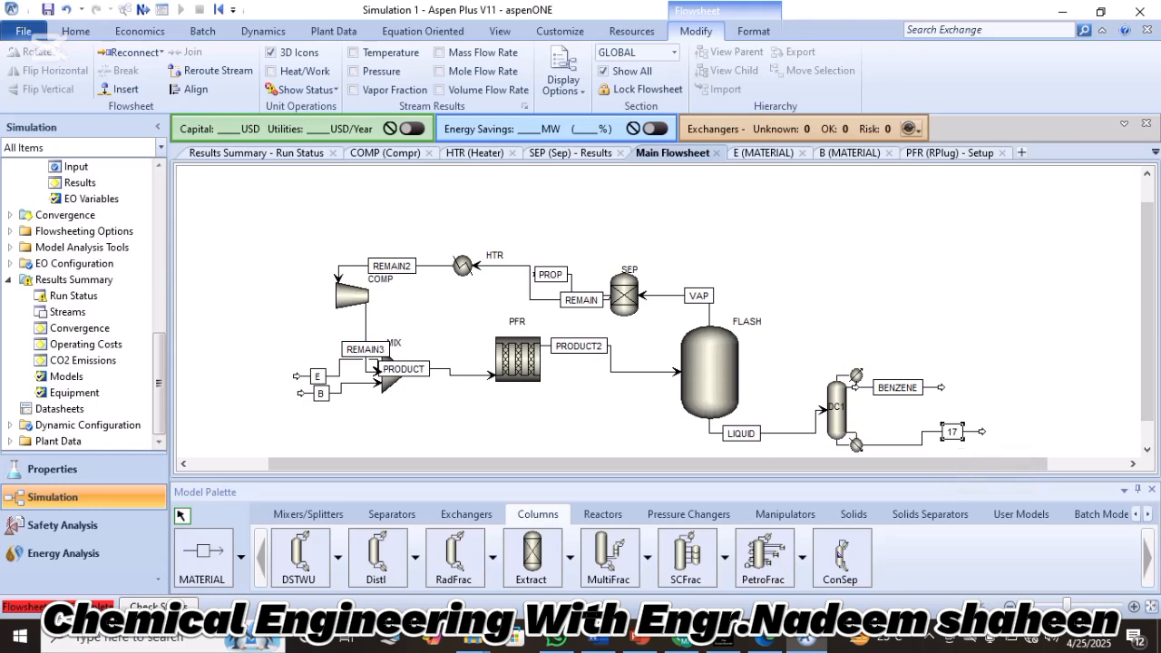
left_click(952, 432)
type("BOTTOM")
key("Return")
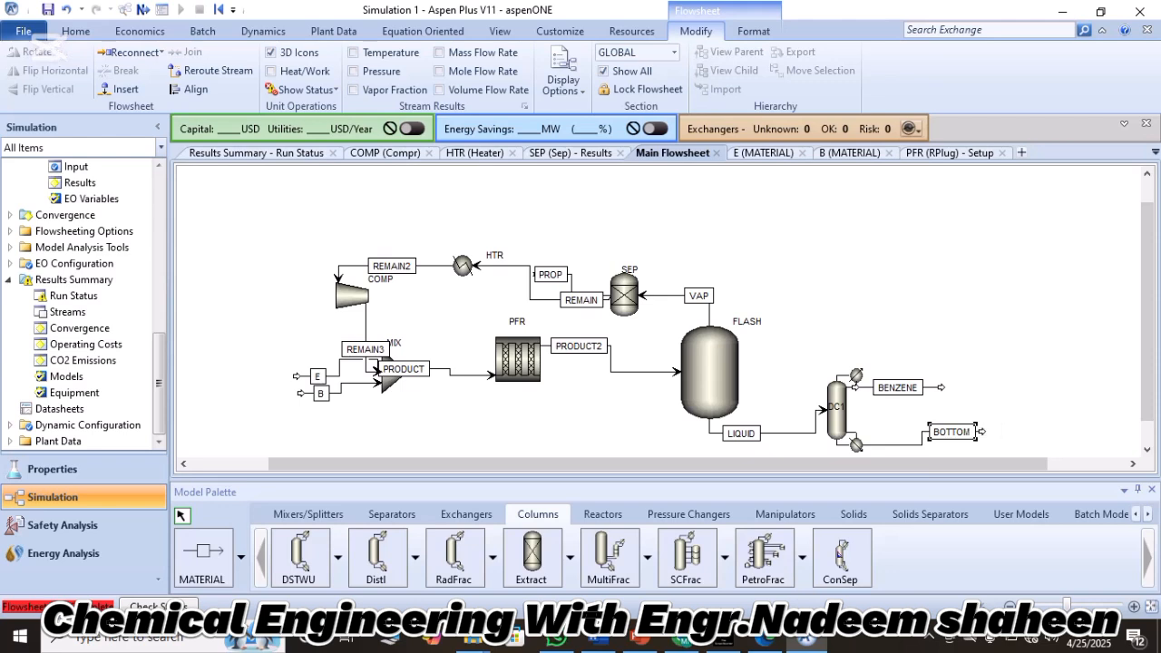
key("Escape")
Open DC1's input specifications and set the condenser pressure to 20 bar.
scroll(659, 310, "down", 1)
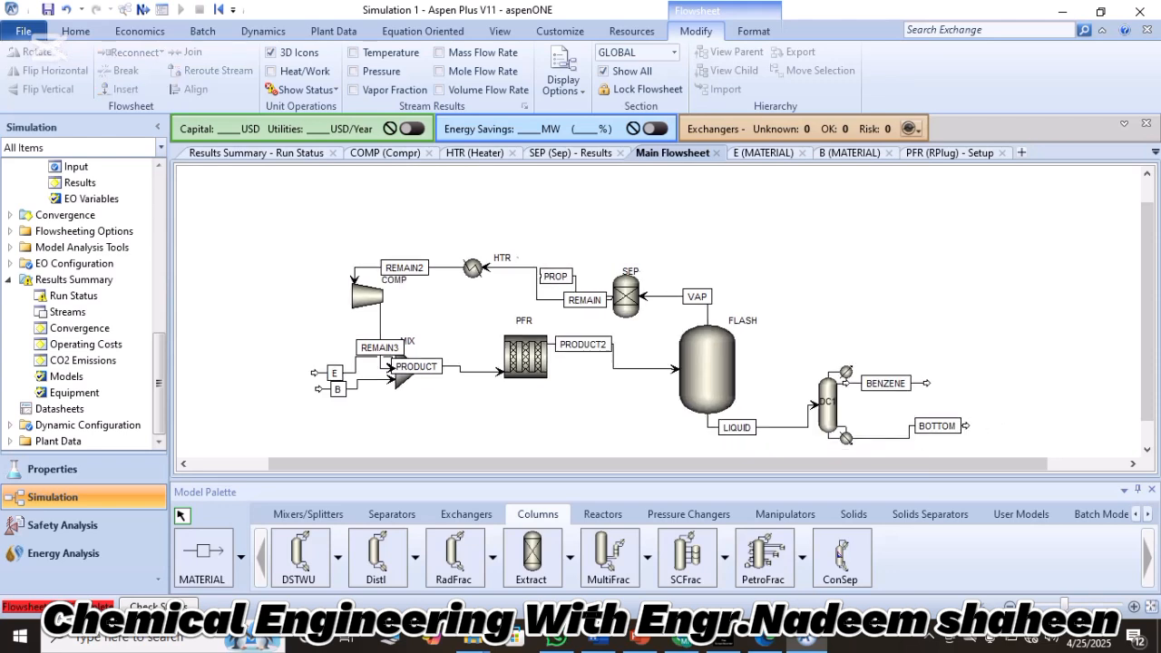
scroll(659, 352, "down", 2)
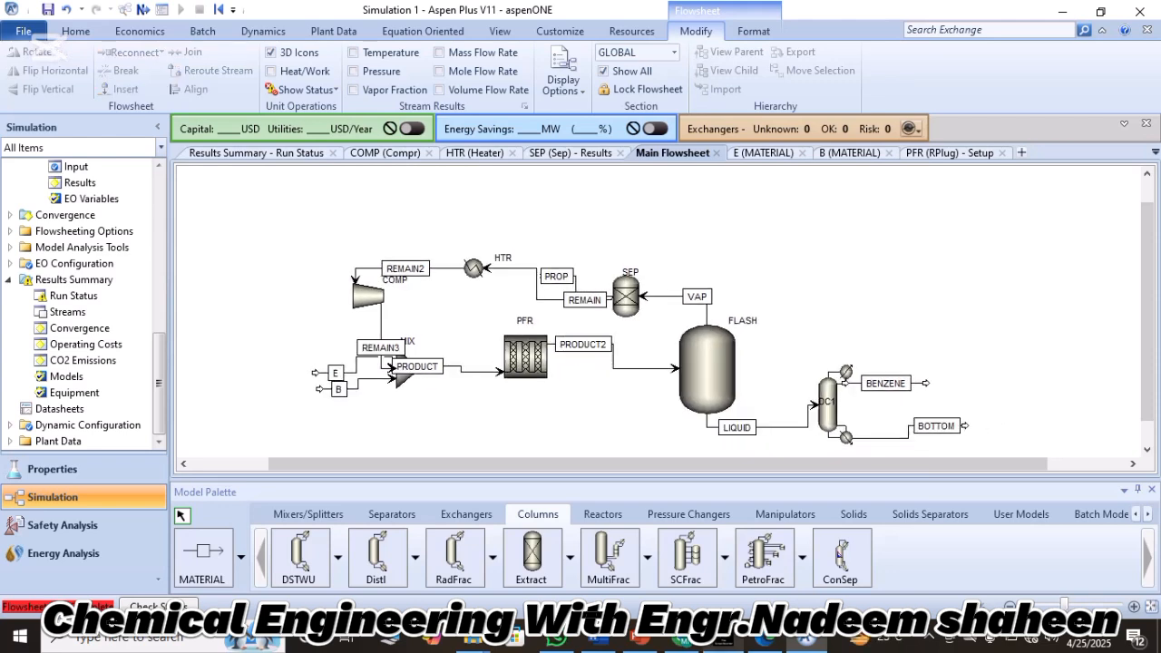
left_click(722, 640)
double_click(827, 403)
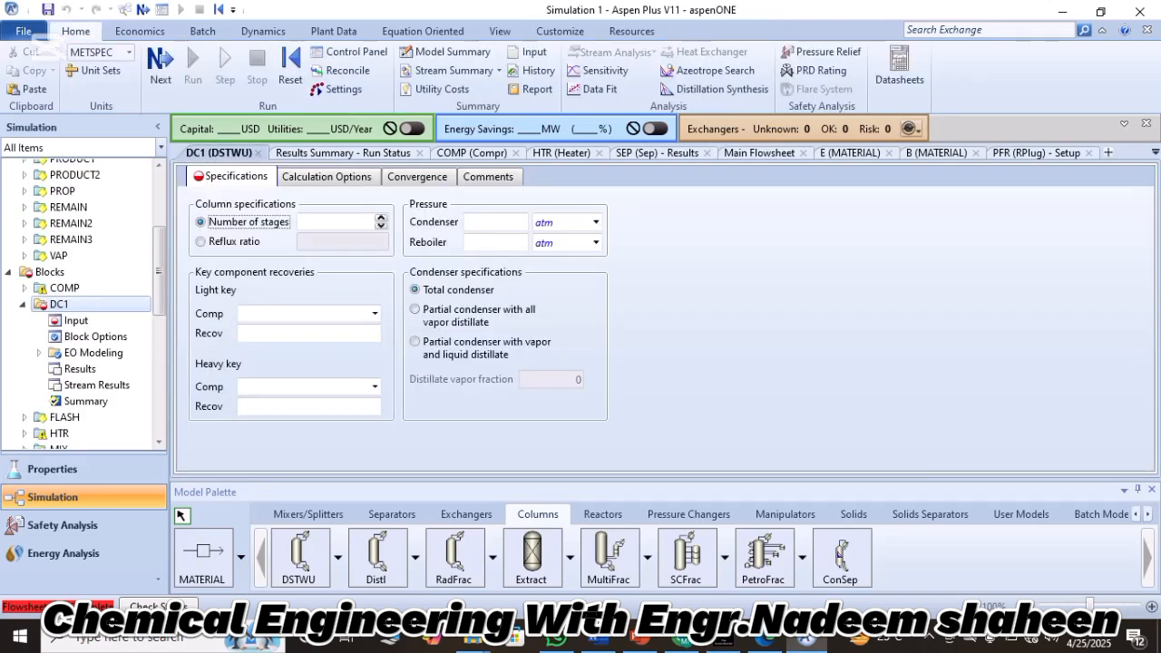
left_click(495, 222)
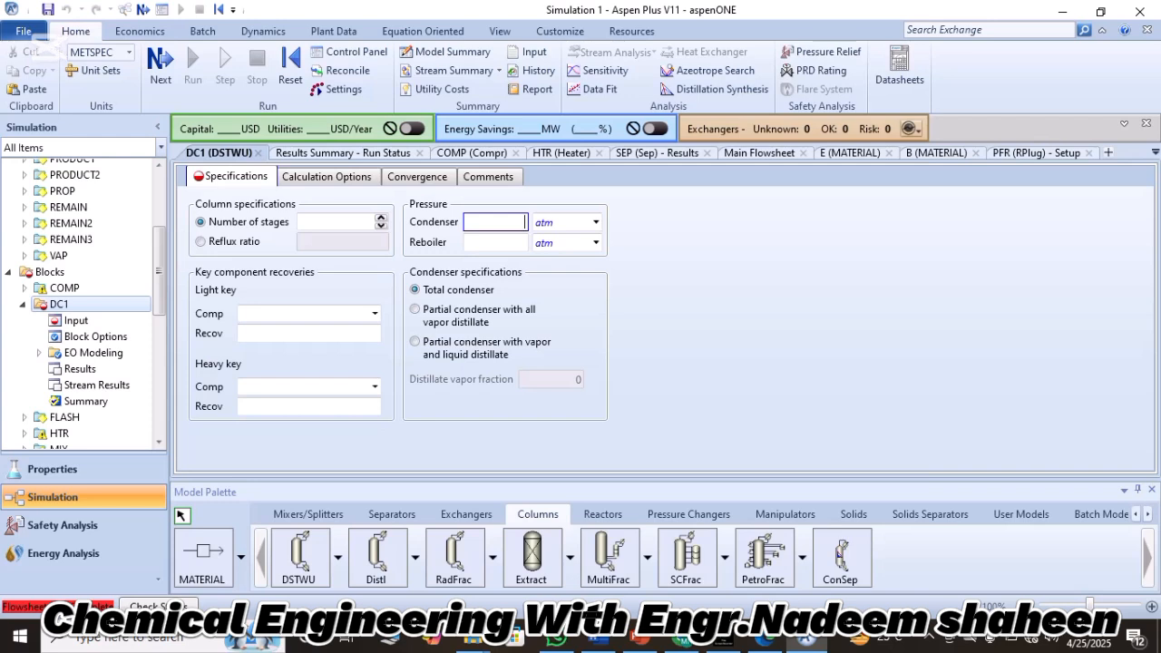
type("20")
left_click(596, 222)
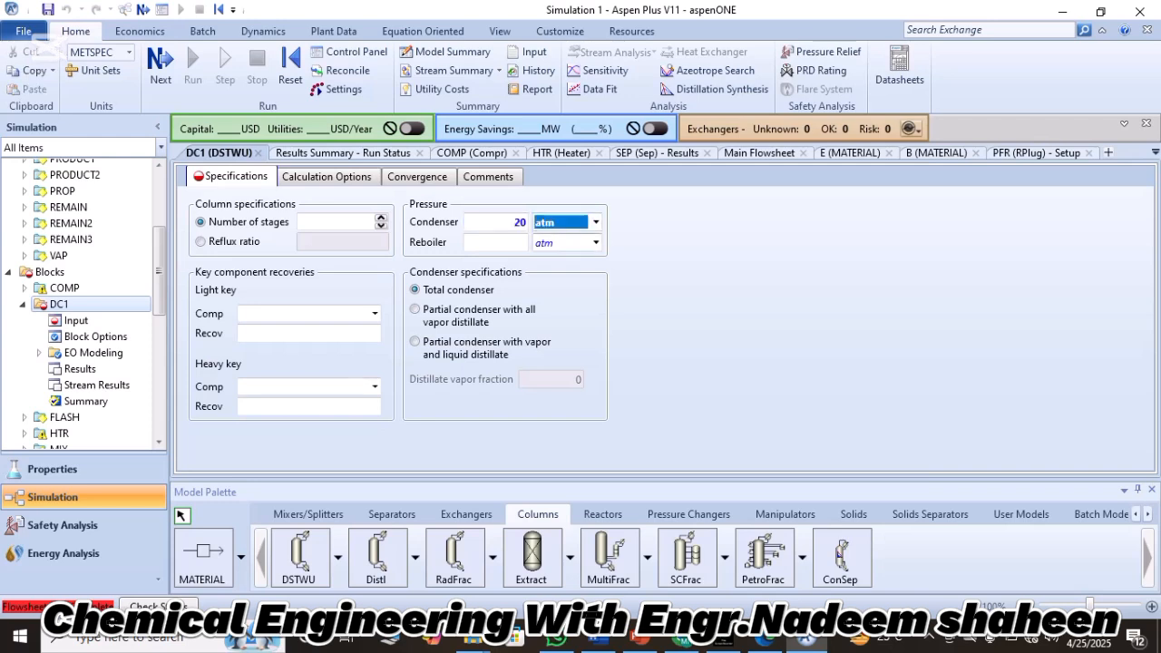
left_click(596, 222)
left_click(546, 274)
Set DC1's reboiler pressure to 20 bar.
left_click(495, 243)
type("20")
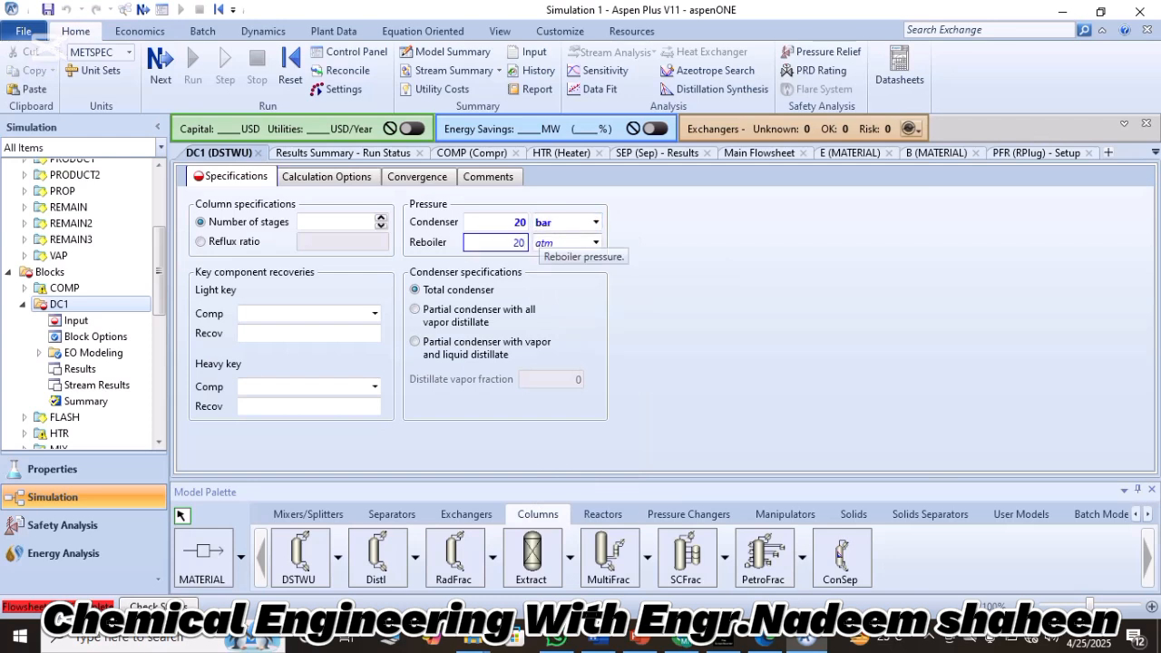
left_click(596, 242)
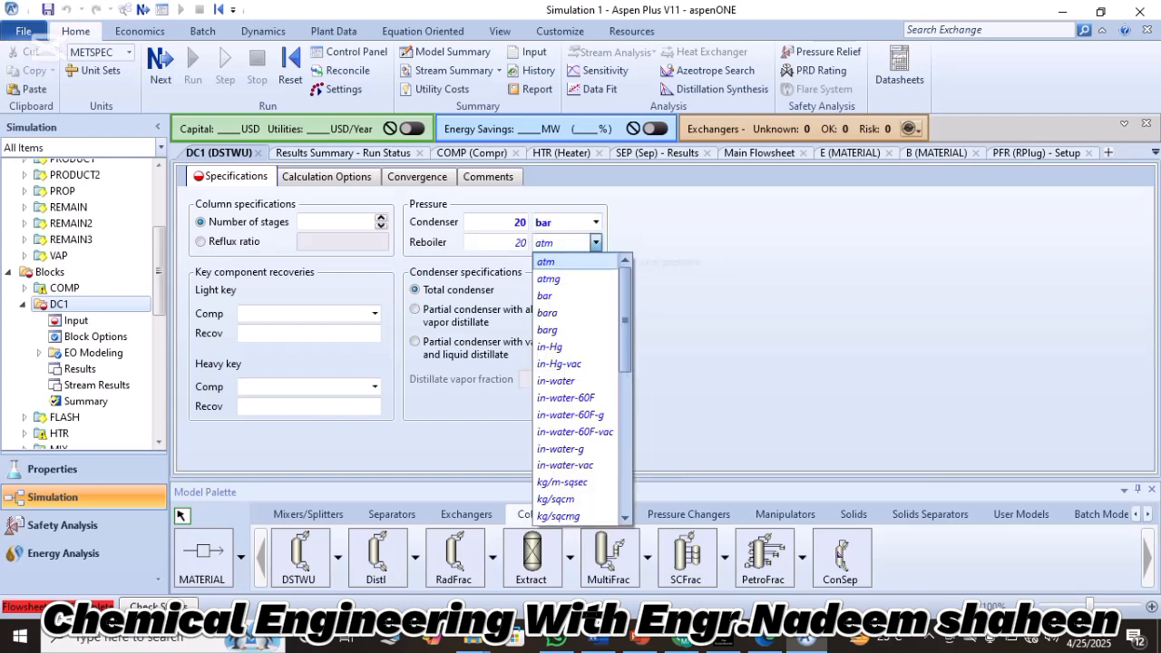
left_click(545, 295)
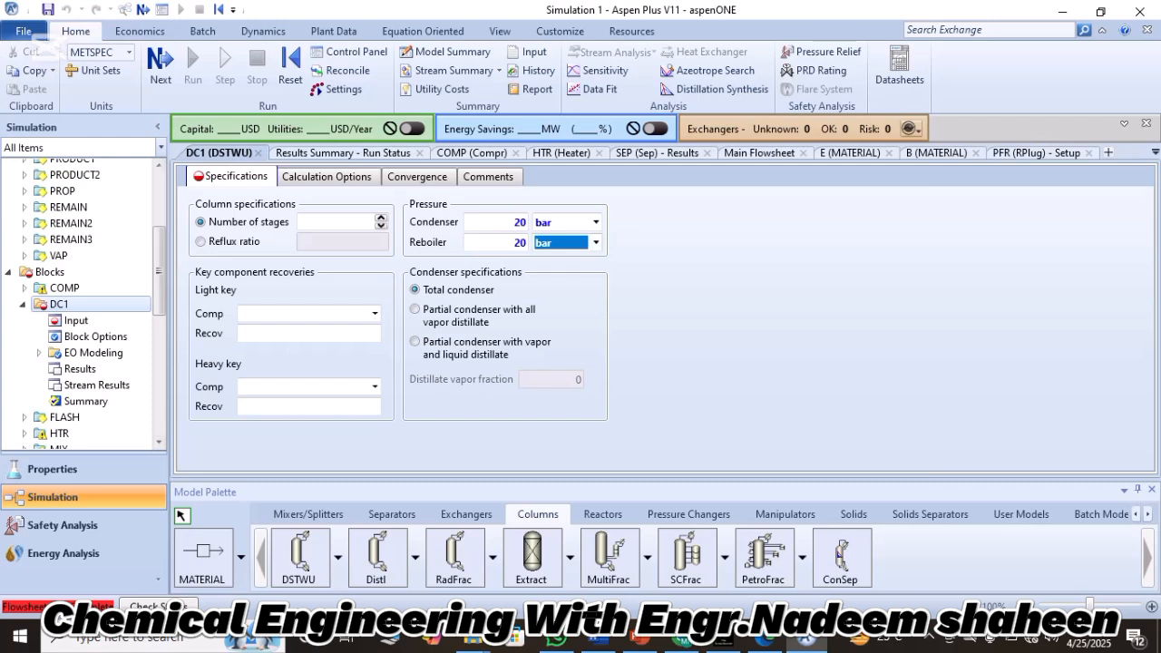
Specify DC1 by a reflux ratio of 10, check the DC1 description in Lecture.pdf in the browser, and return to Aspen Plus.
left_click(342, 241)
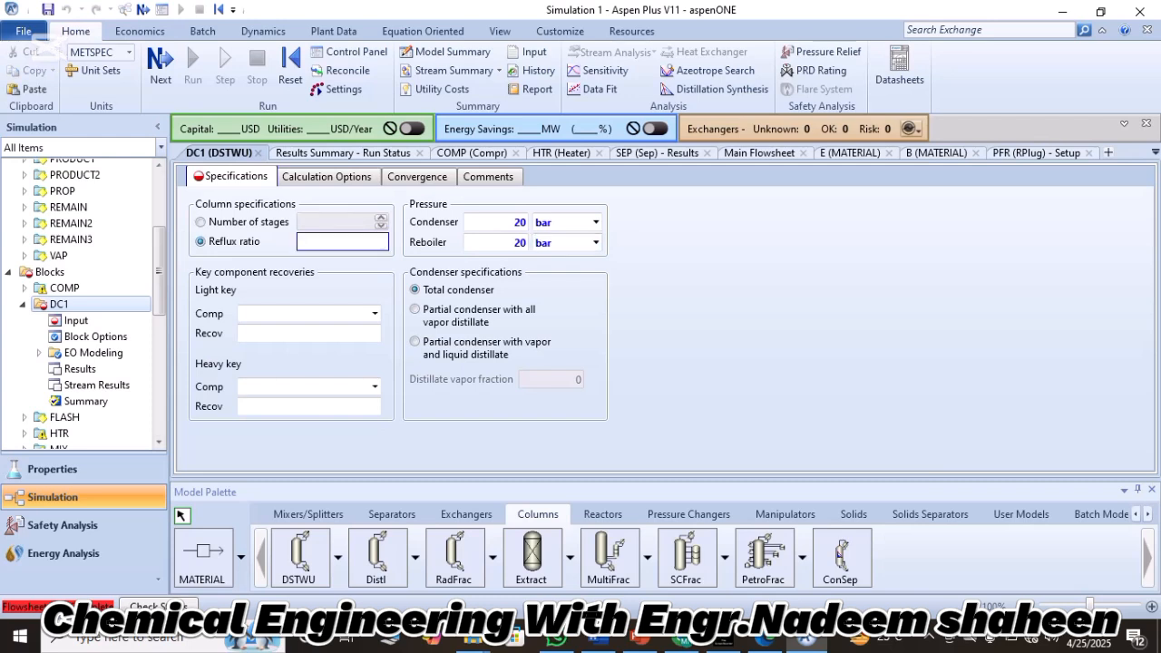
type("0")
left_click(765, 640)
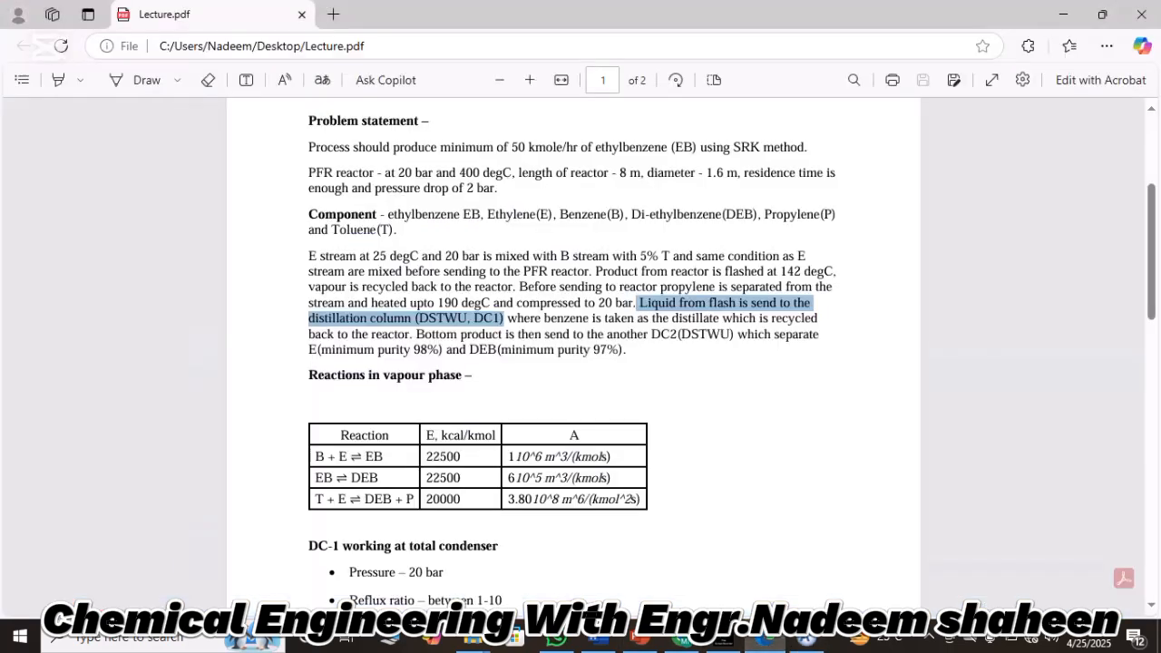
left_click(725, 399)
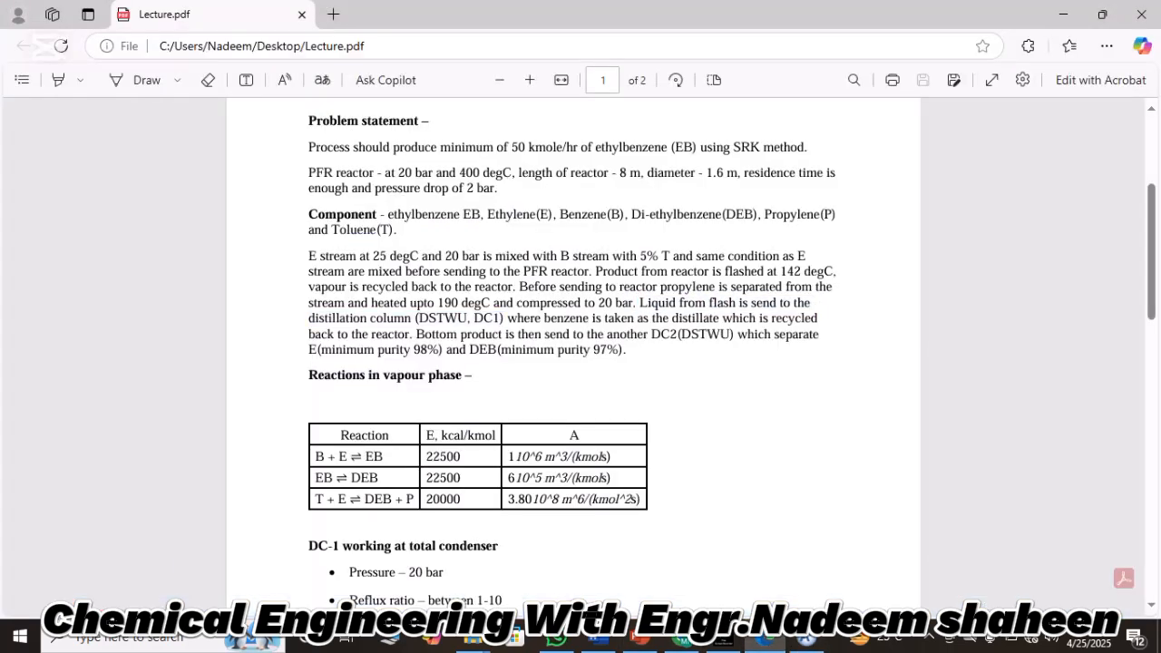
left_click(807, 641)
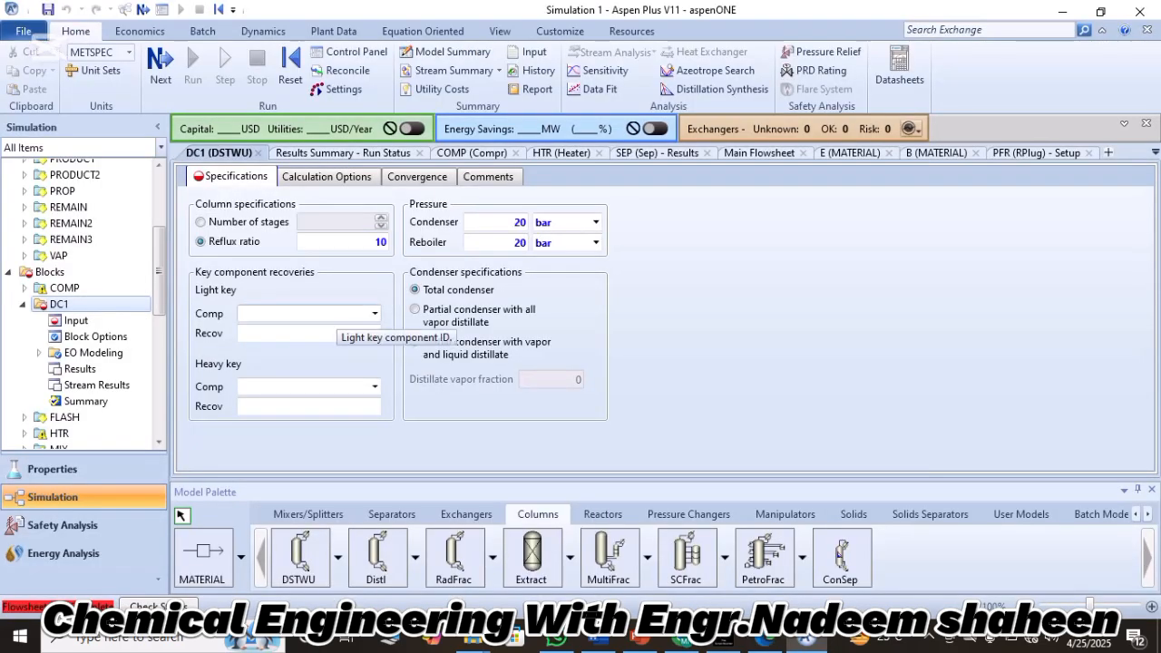
Choose B as DC1's light key component with a recovery of 0.999.
left_click(374, 314)
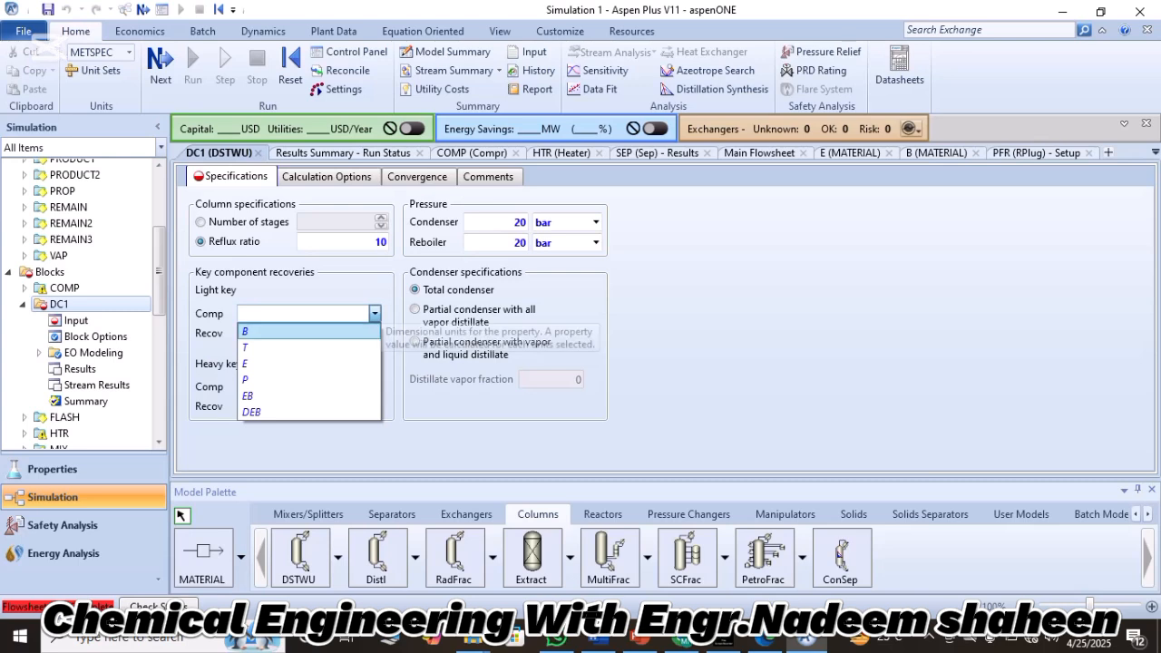
left_click(353, 332)
left_click(313, 333)
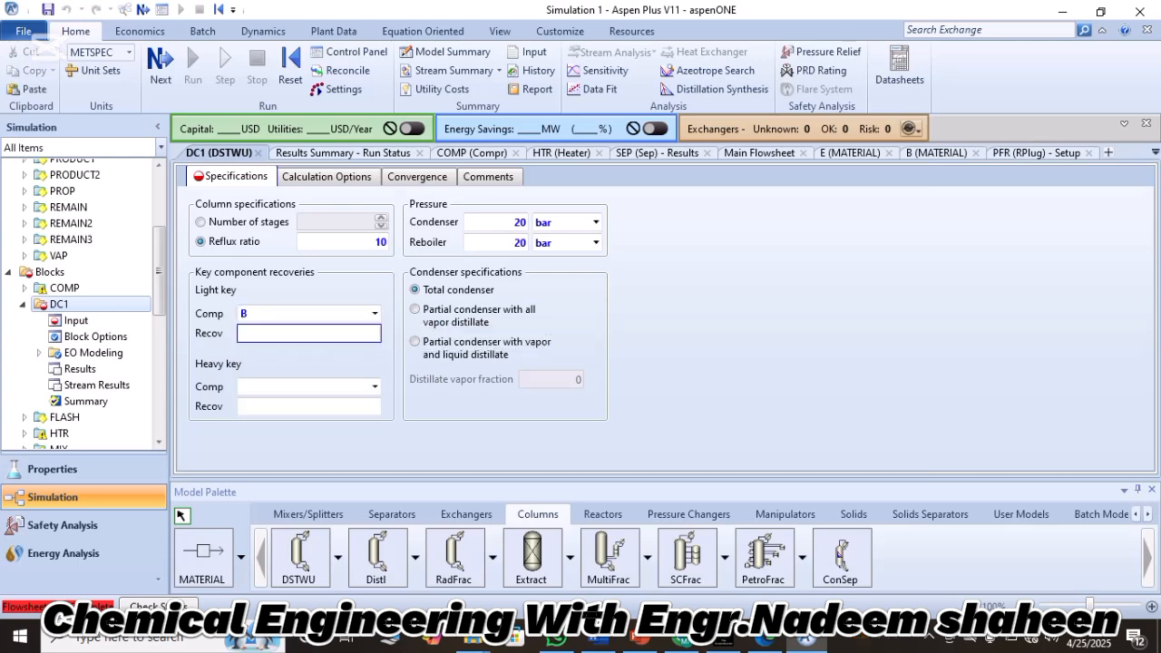
type("0.999")
Choose EB as DC1's heavy key component with a recovery of 0.001.
left_click(374, 387)
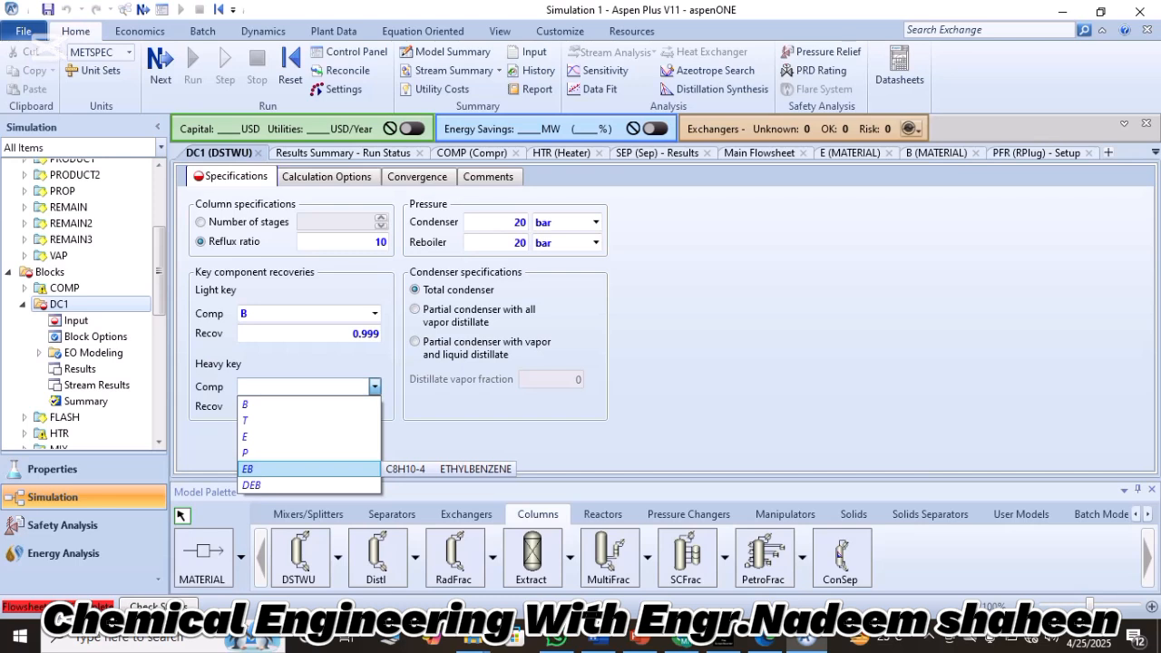
left_click(263, 468)
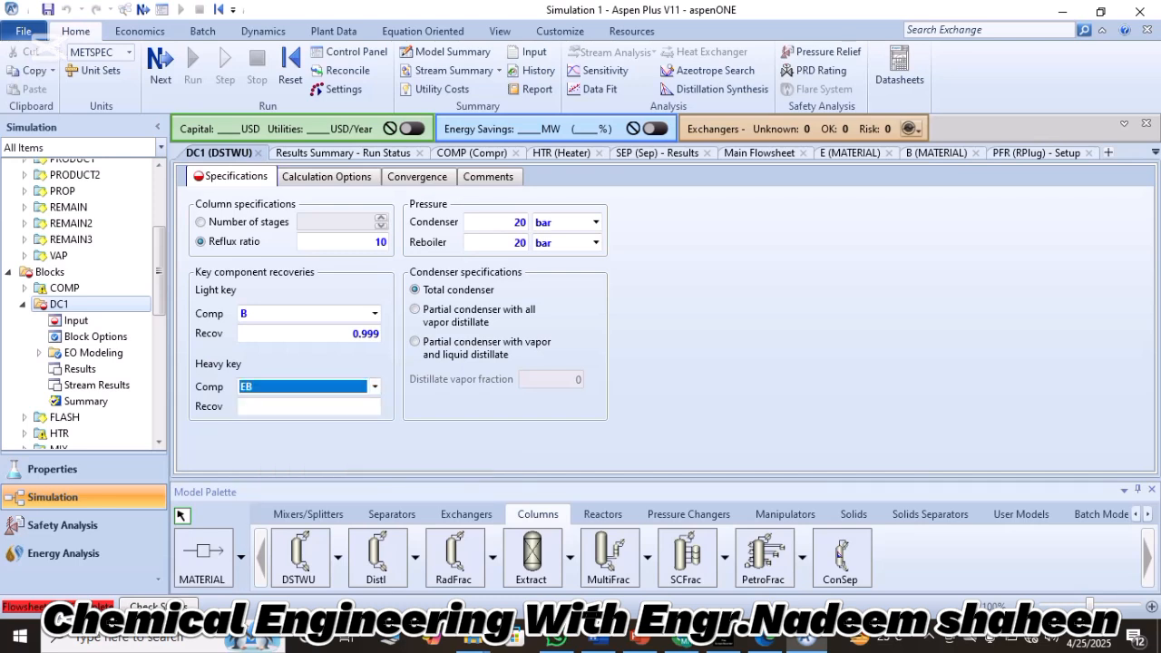
left_click(308, 406)
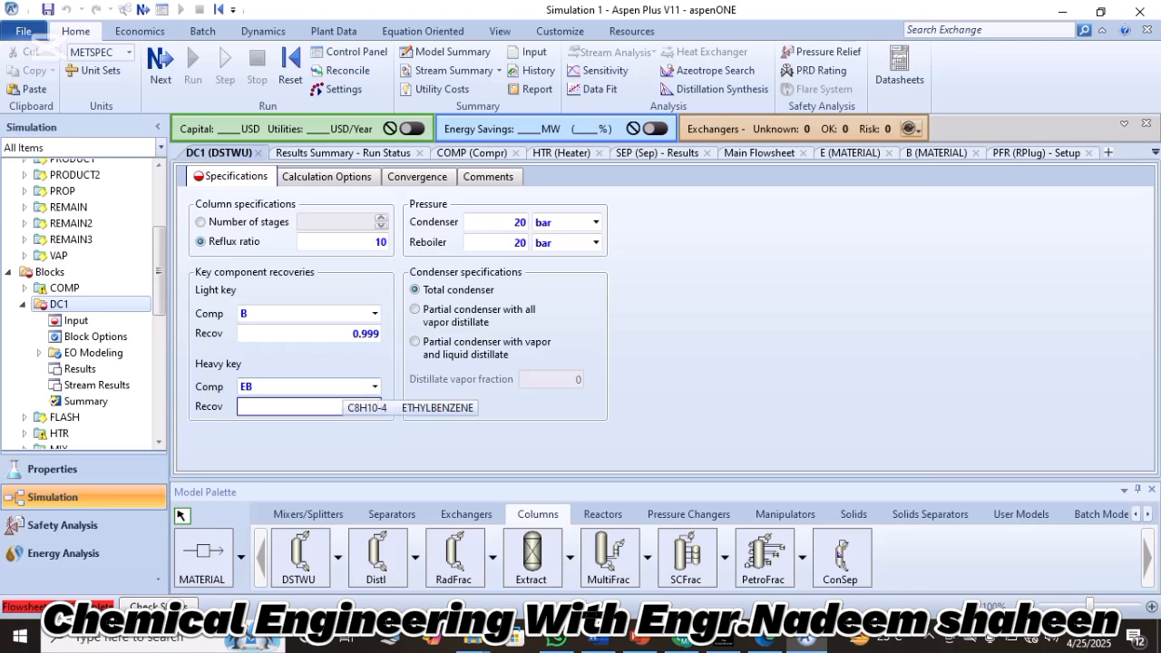
type("00")
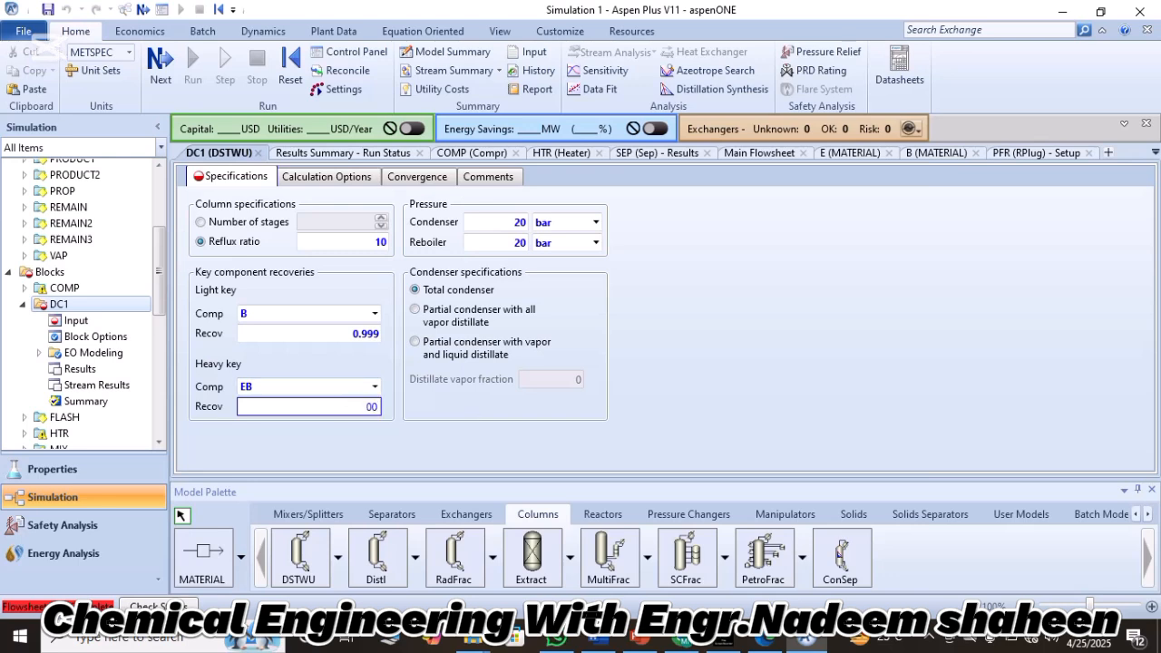
key("BackSpace")
key("BackSpace")
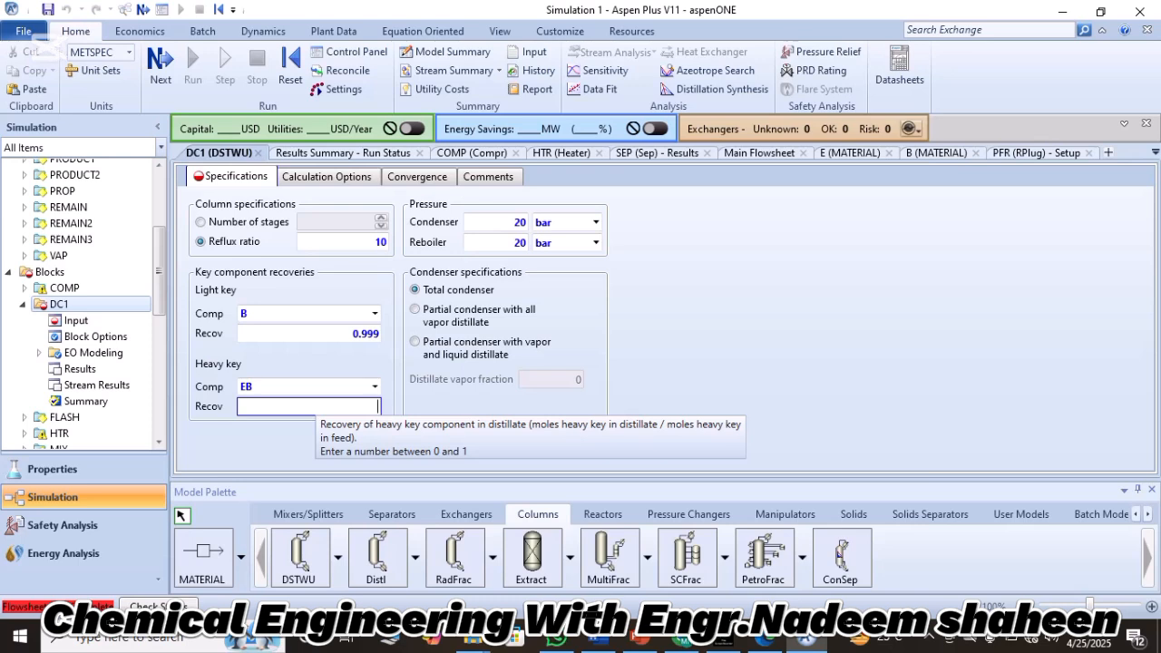
type("0.000")
key("BackSpace")
type("1")
key("Return")
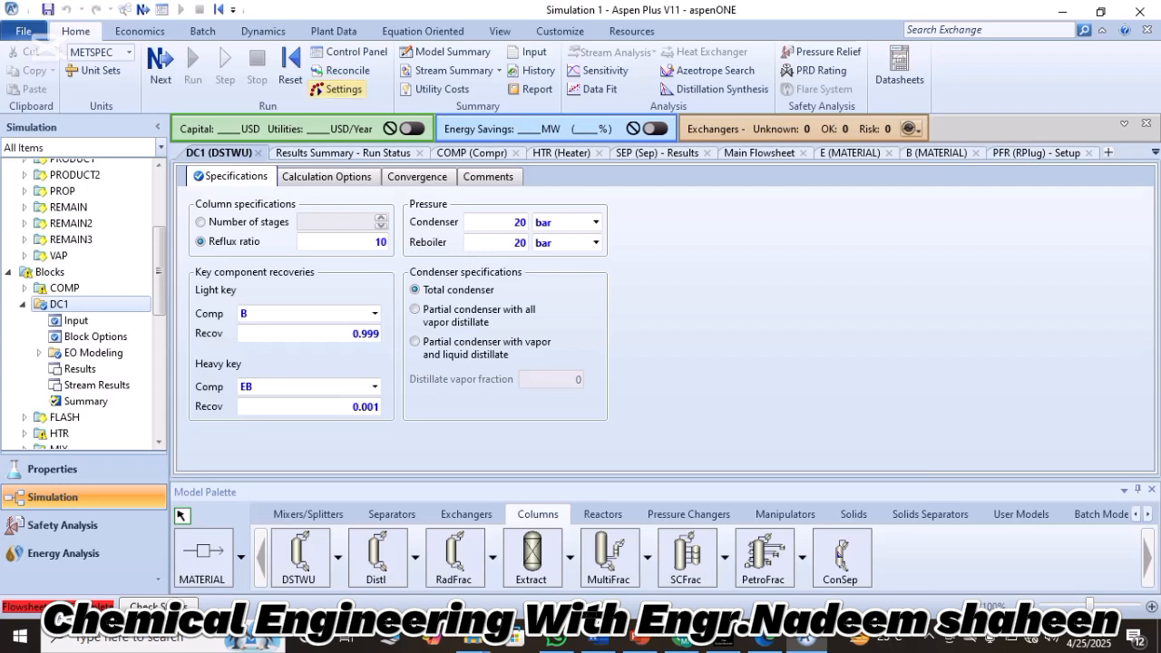
Reinitialize the calculations for the whole simulation.
left_click(290, 68)
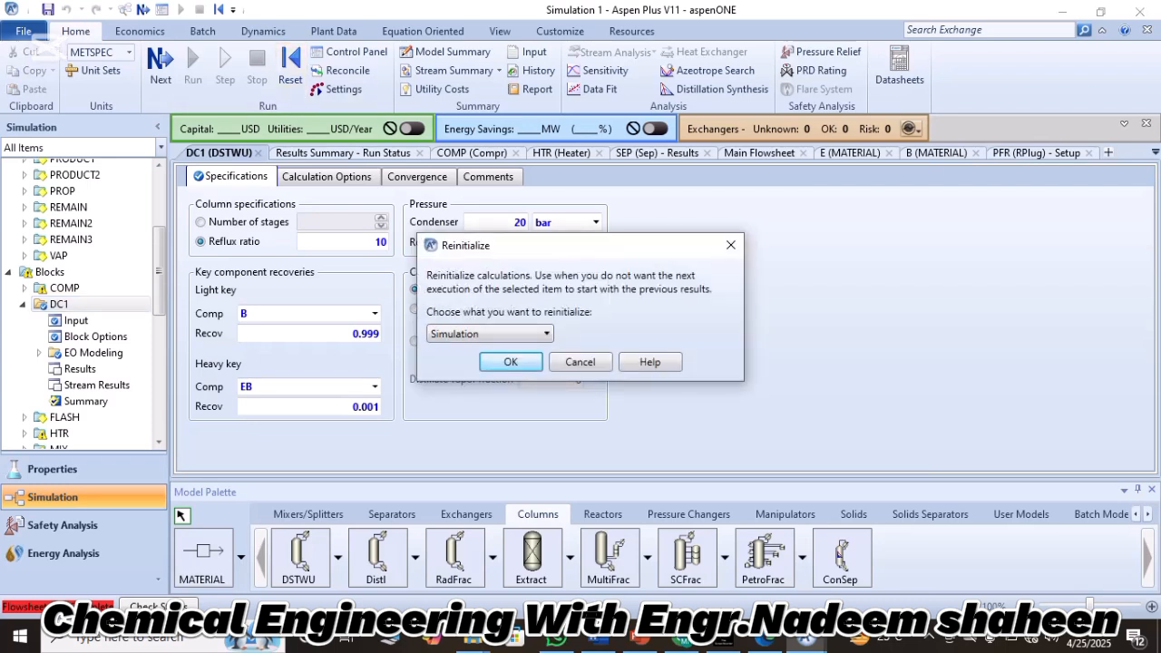
key("Return")
key("Return")
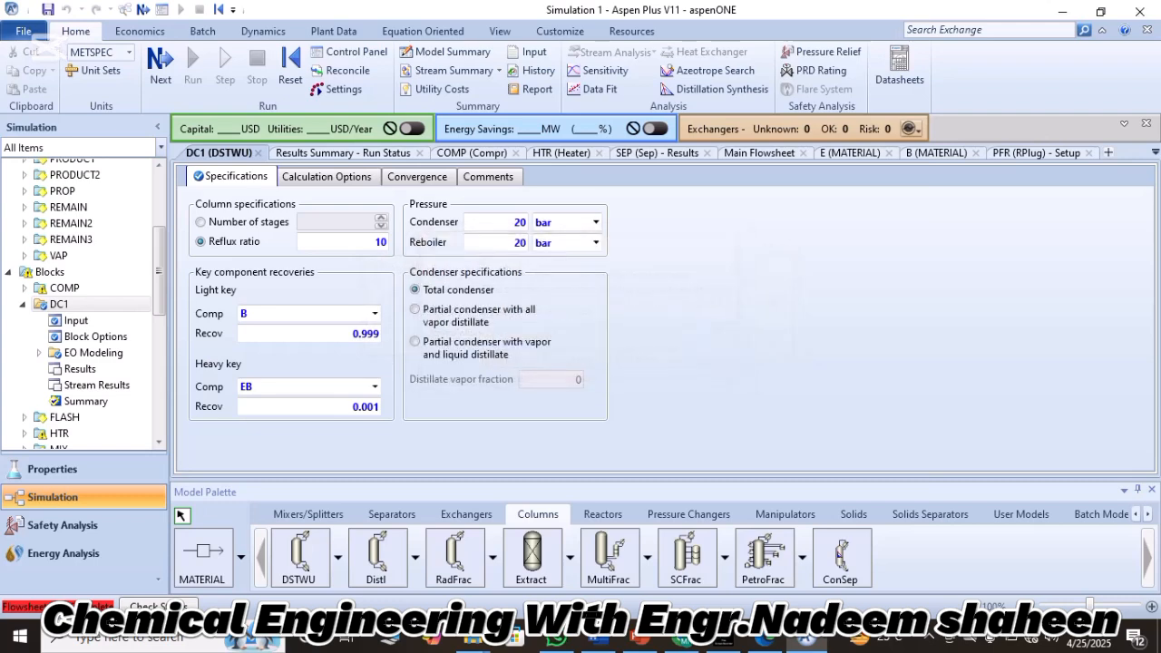
Reconnect the destination of DC1's BENZENE distillate stream to the MIX mixer inlet on the main flowsheet.
left_click(759, 153)
right_click(889, 387)
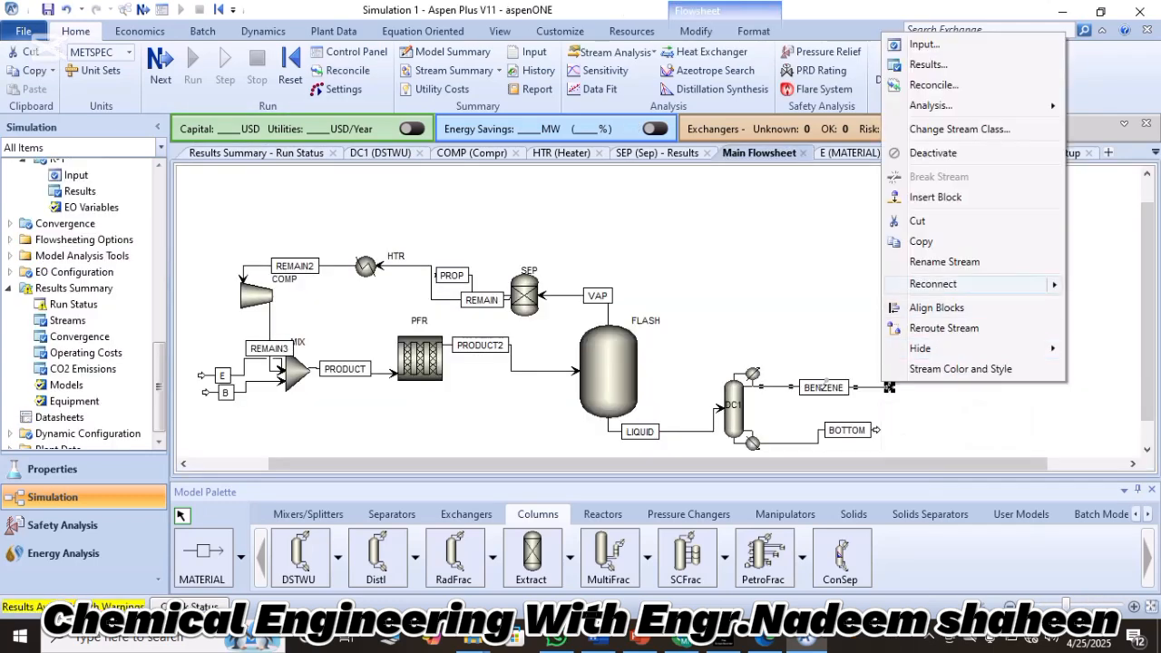
left_click(933, 284)
left_click(781, 283)
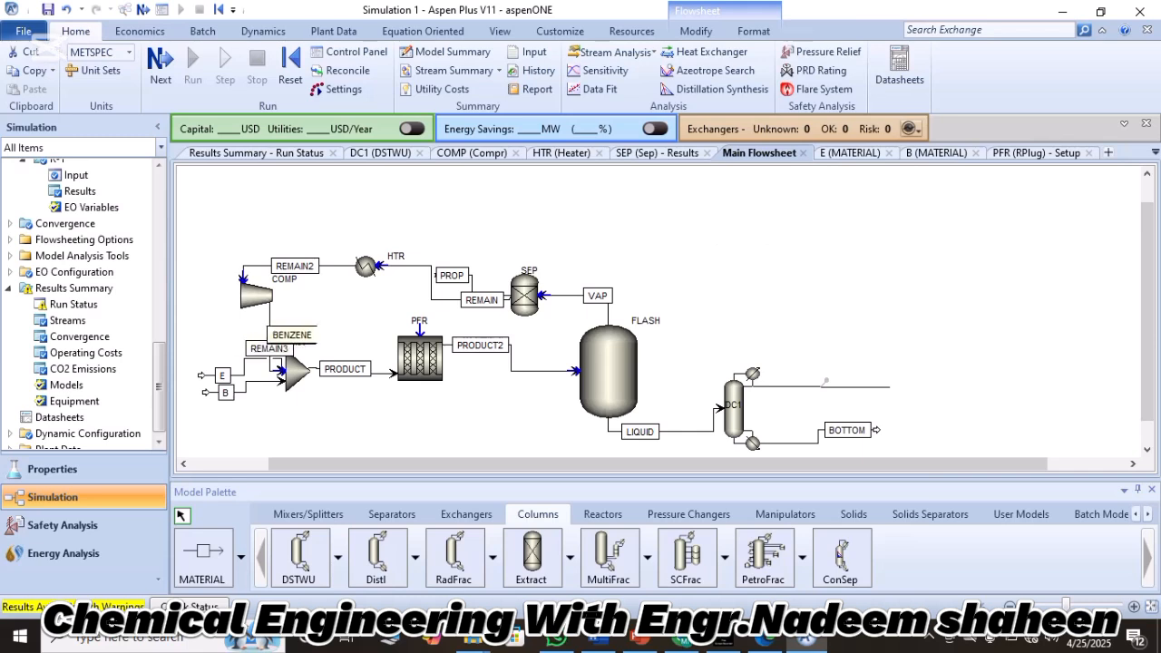
left_click(274, 370)
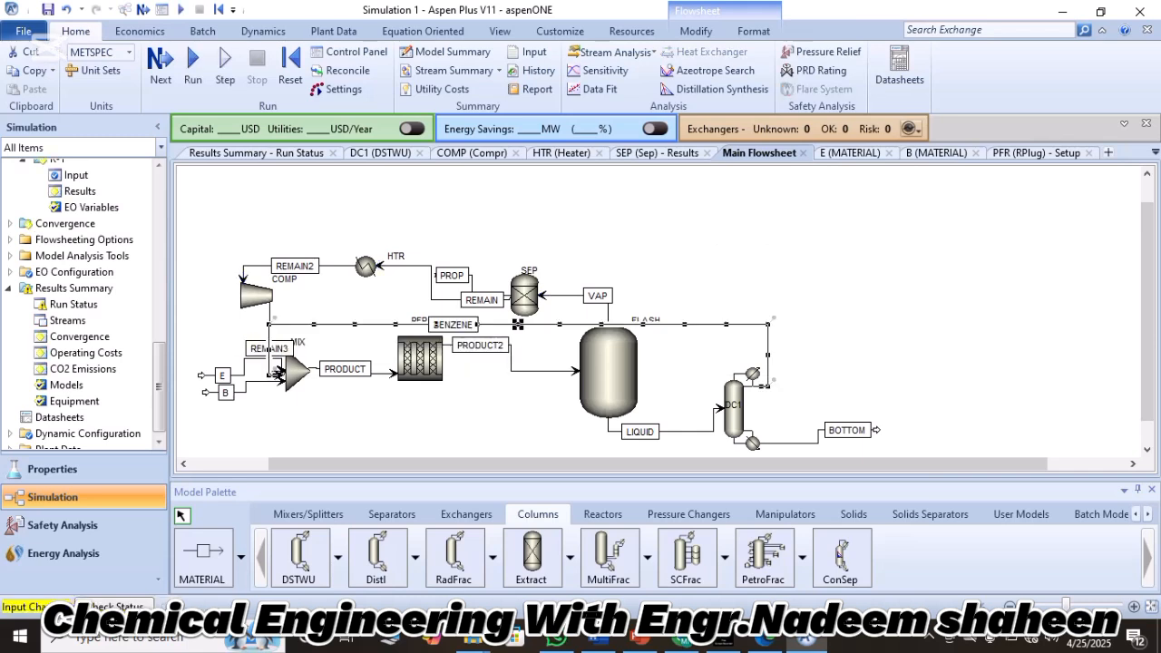
left_click(521, 222)
Reinitialize and rerun the simulation with the benzene recycle, and display the Run-Status results form.
left_click(290, 73)
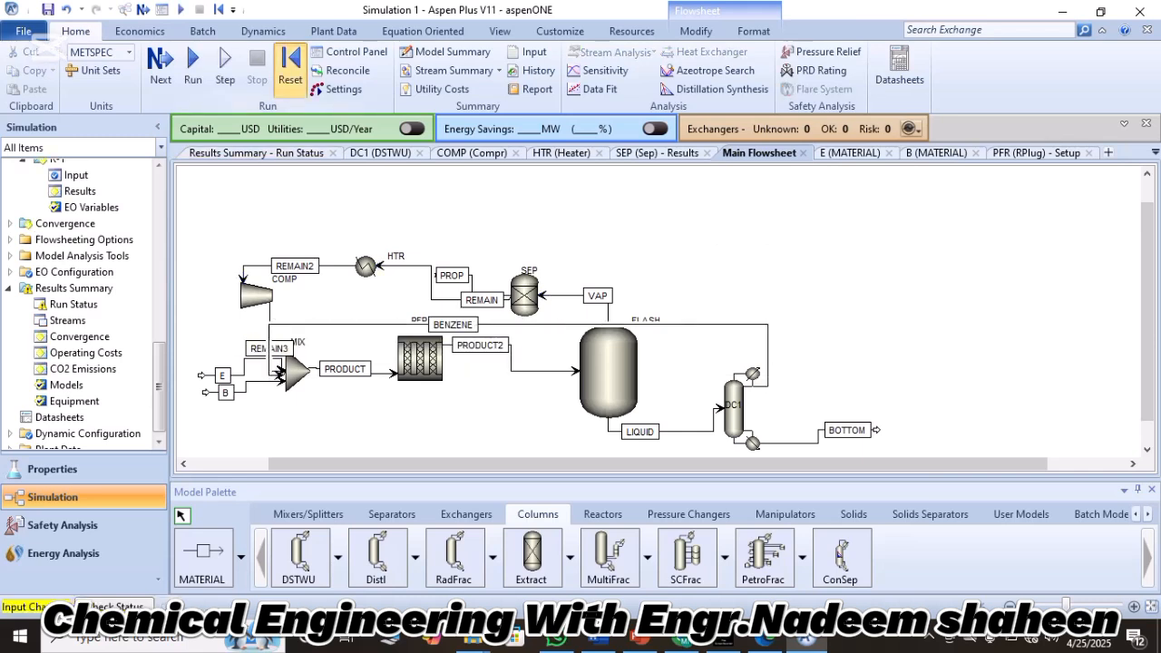
key("Return")
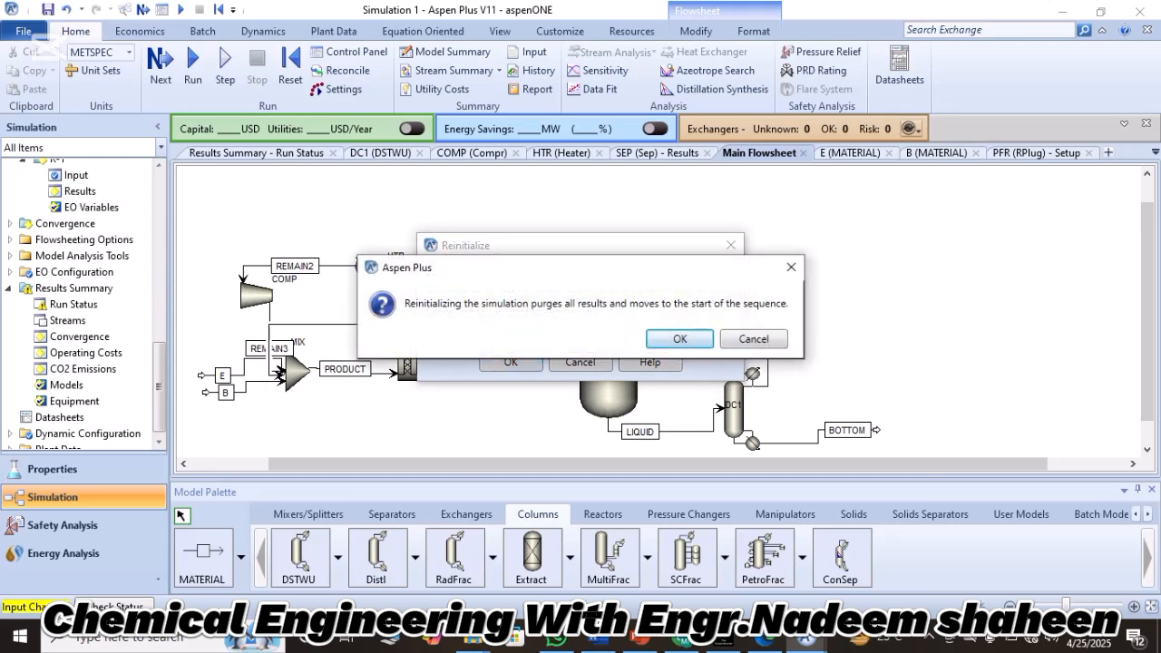
key("Return")
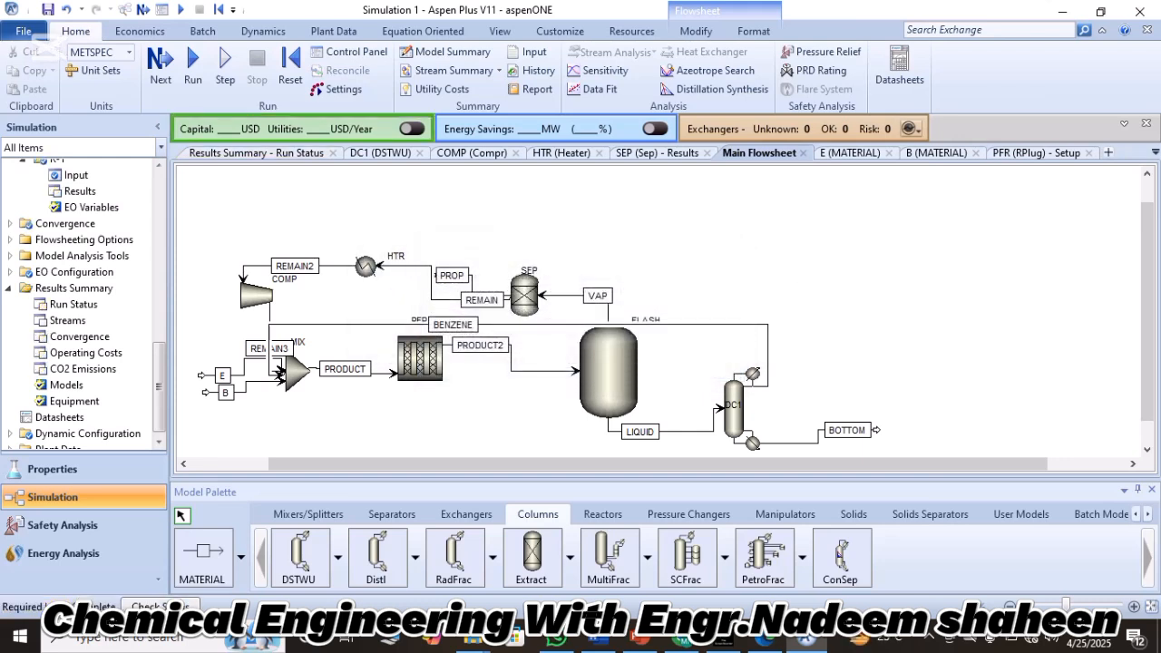
left_click(192, 63)
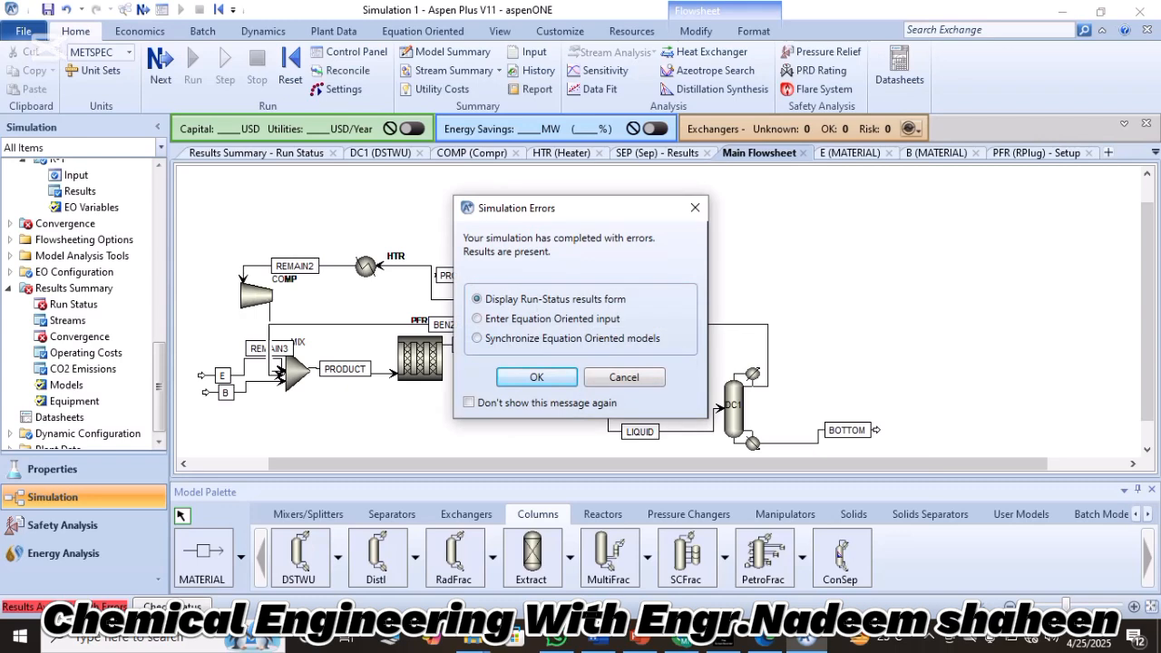
key("Return")
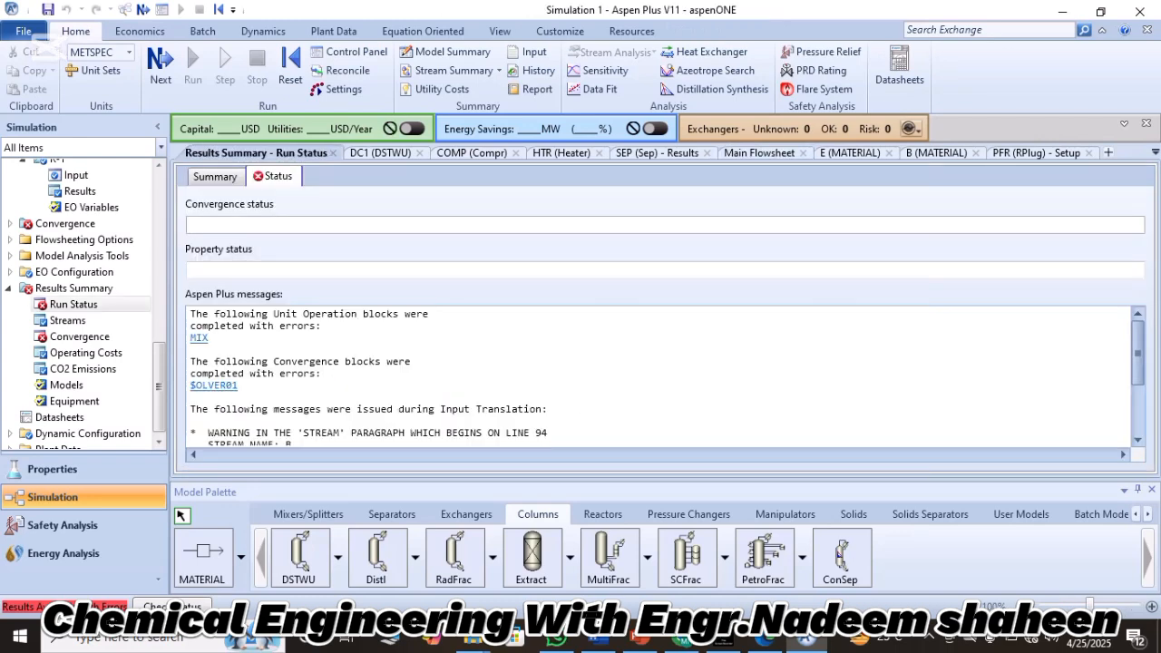
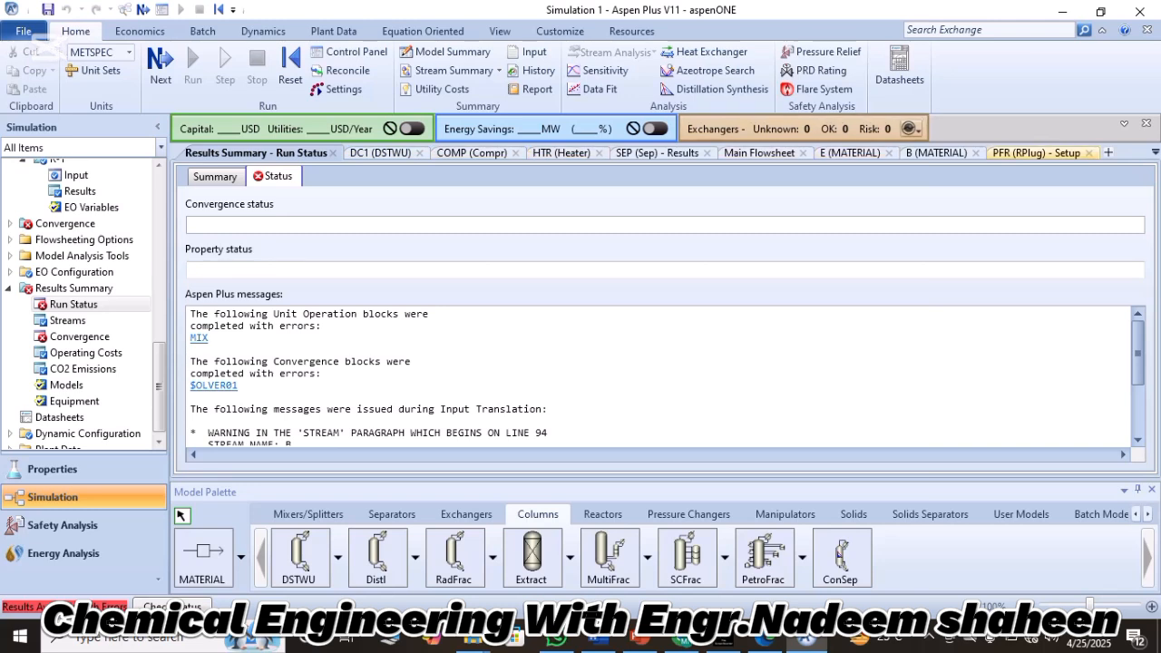
Set the total flow rate of feed stream B on the main flowsheet to 70 kmol/hr.
left_click(759, 153)
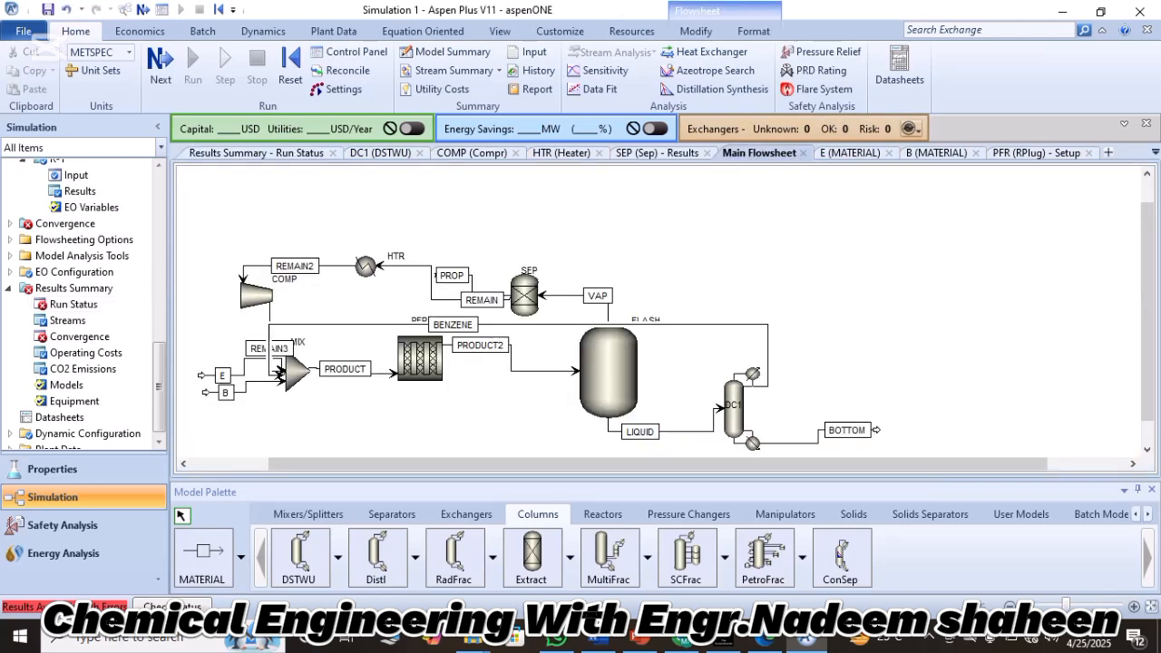
left_click_drag(753, 463, 675, 463)
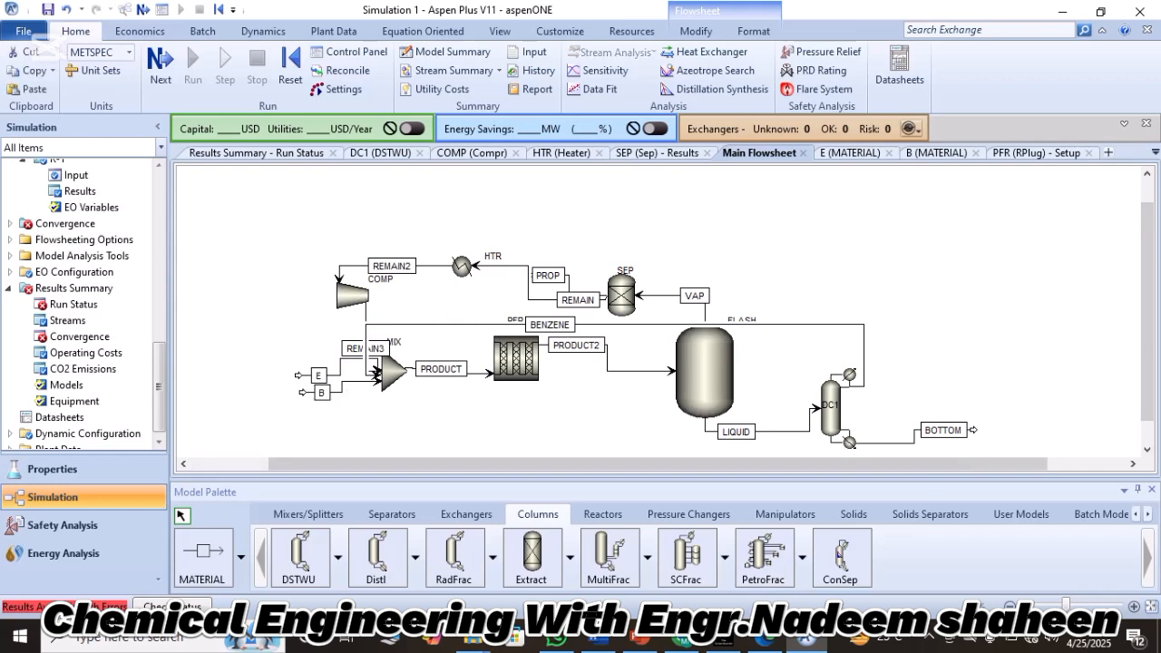
left_click(342, 386)
double_click(342, 386)
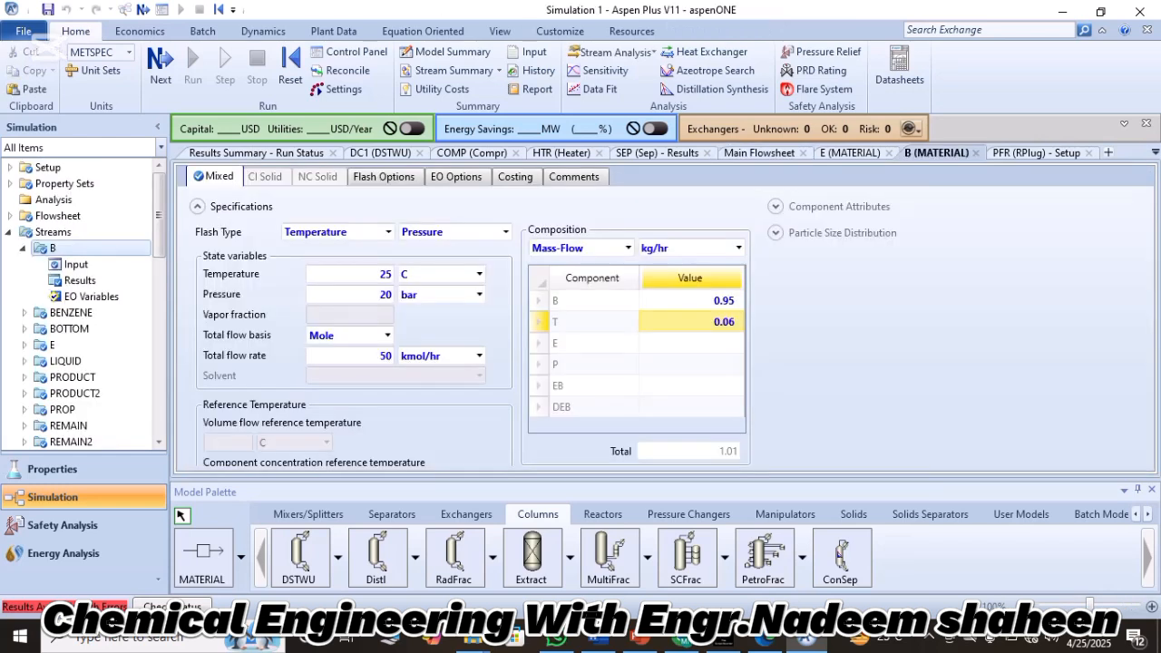
left_click(350, 356)
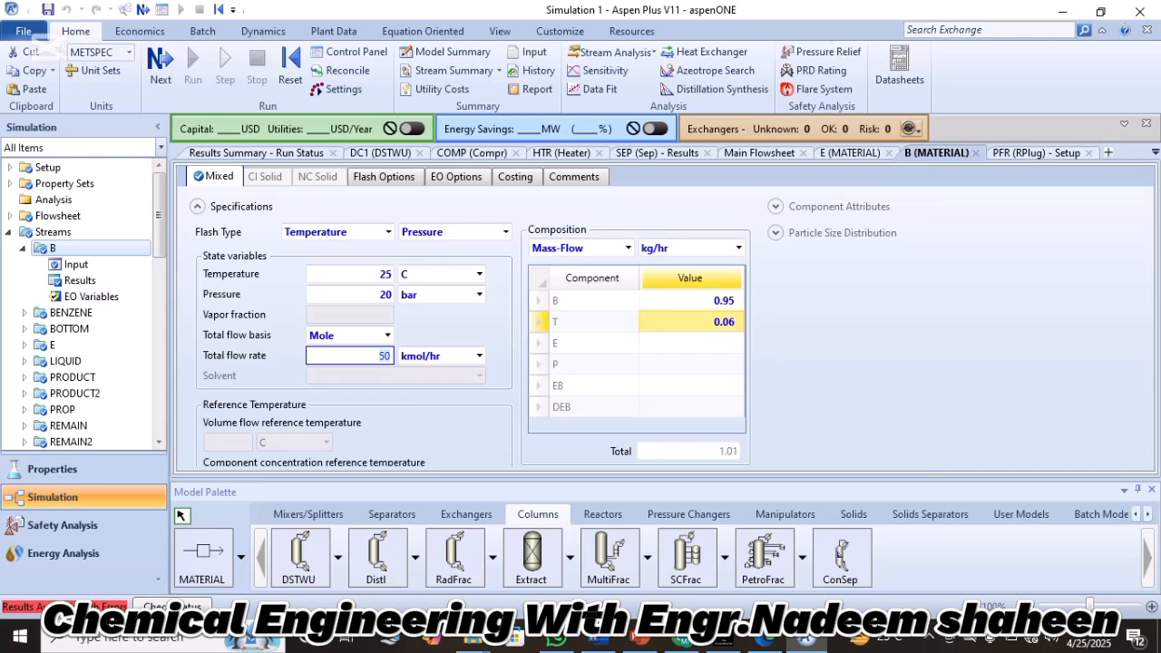
key("BackSpace")
type("70")
key("Return")
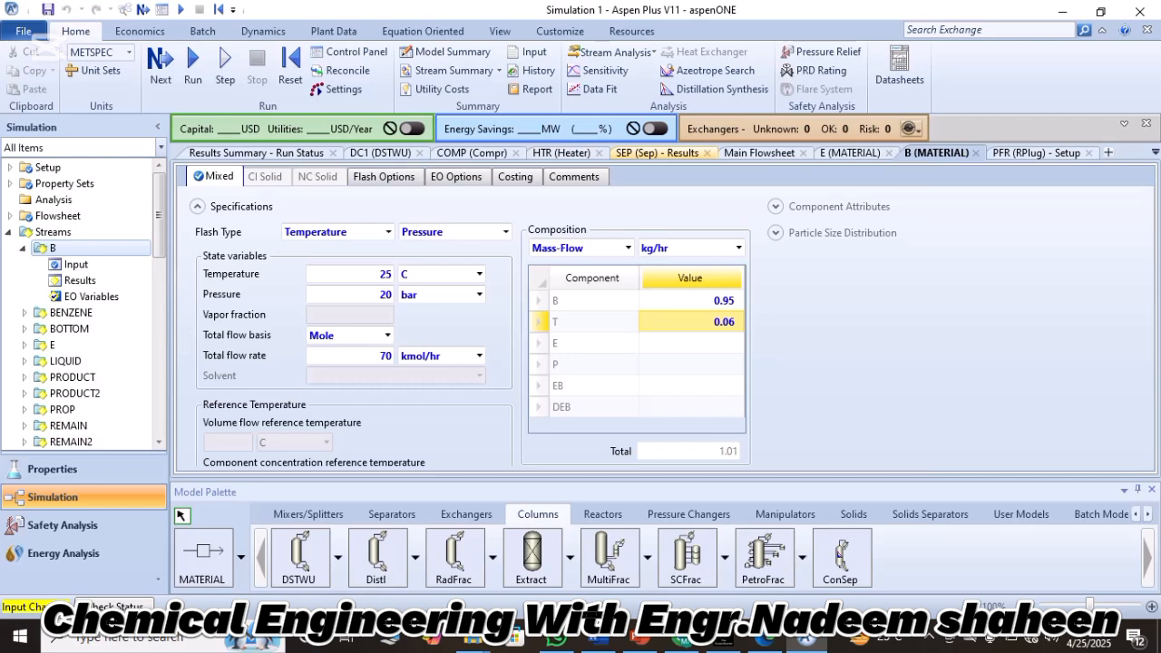
Set the total flow rate of feed stream E to 80 kmol/hr.
left_click(759, 153)
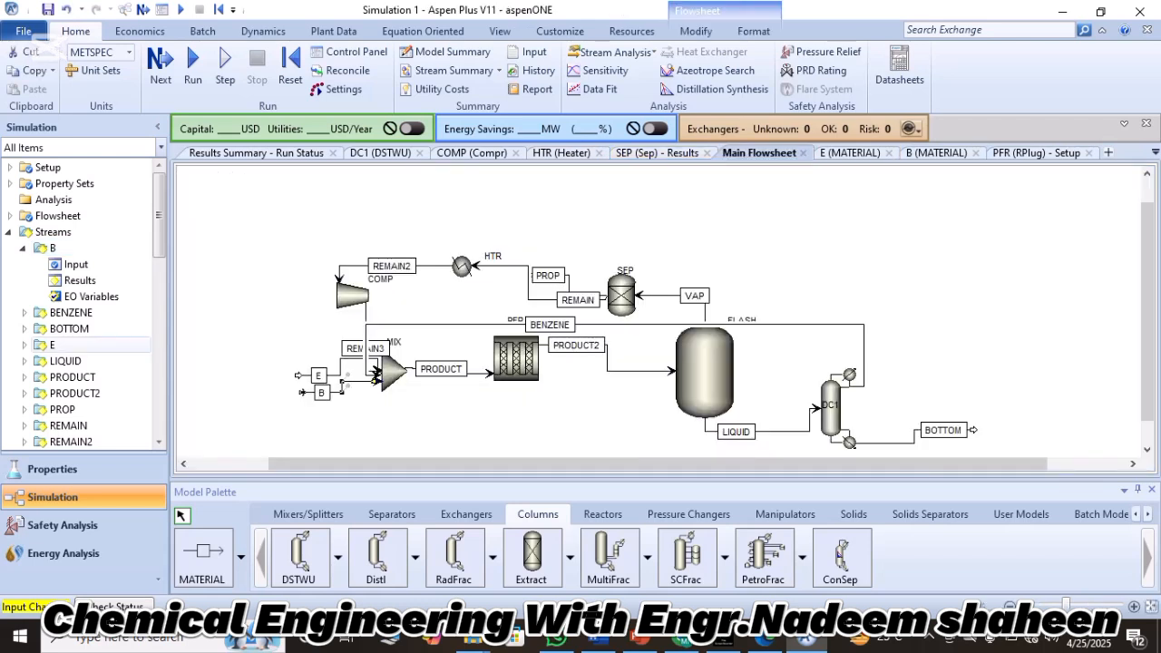
double_click(319, 376)
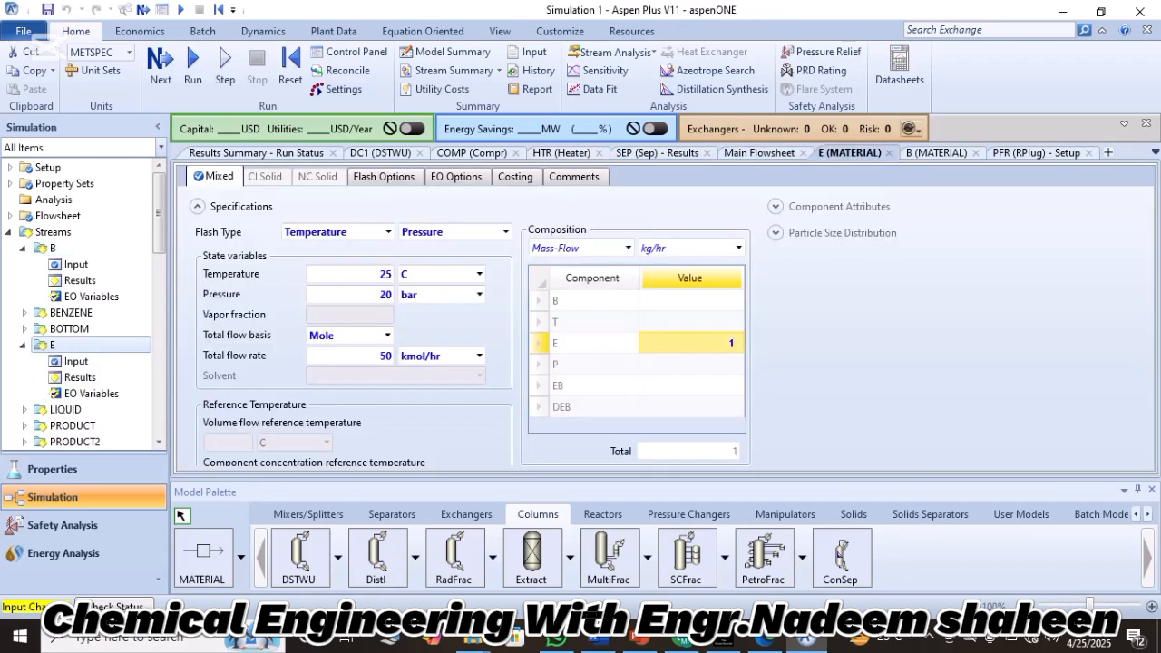
left_click(381, 356)
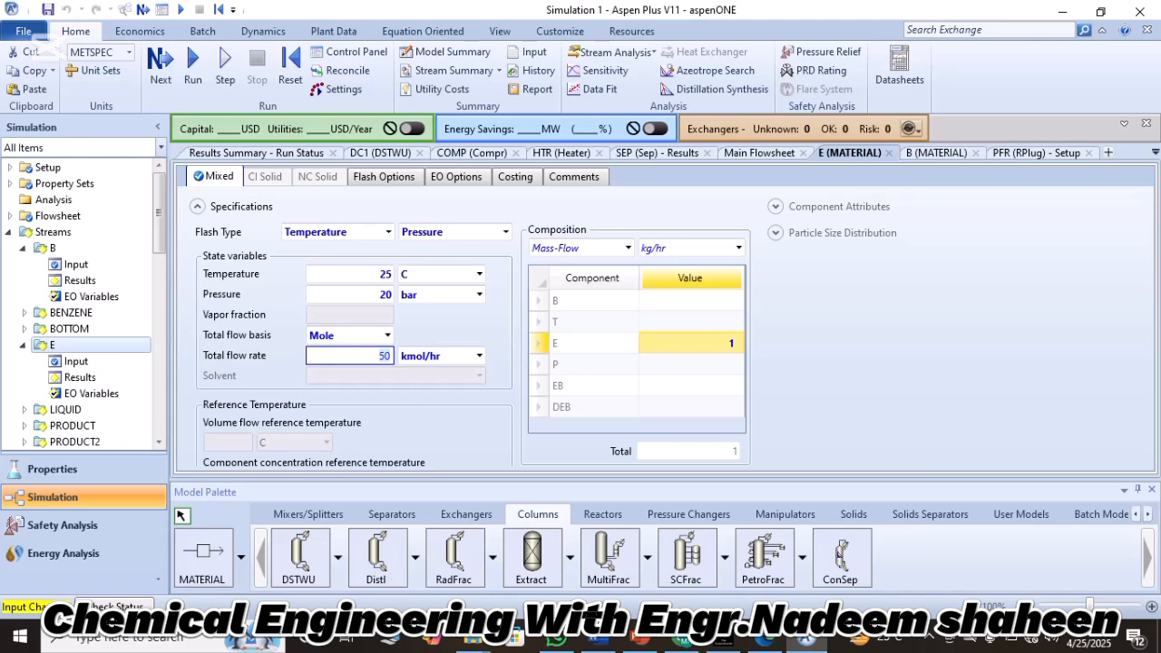
type("80")
key("Return")
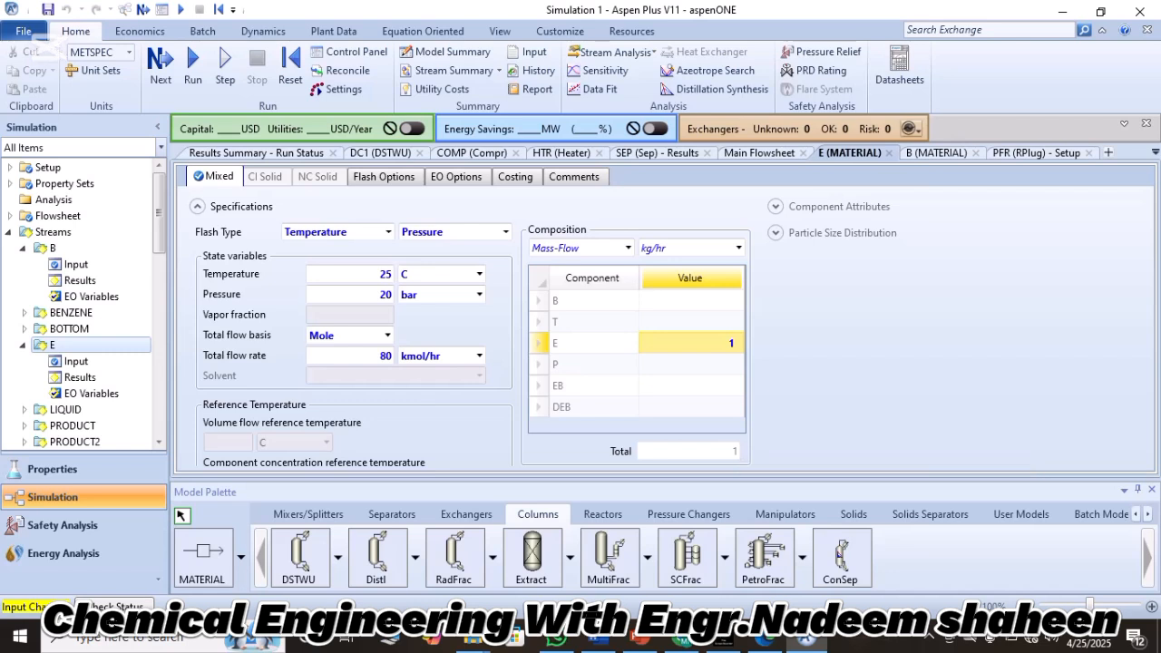
Reinitialize the whole simulation and run it with the new feed flow rates.
left_click(290, 62)
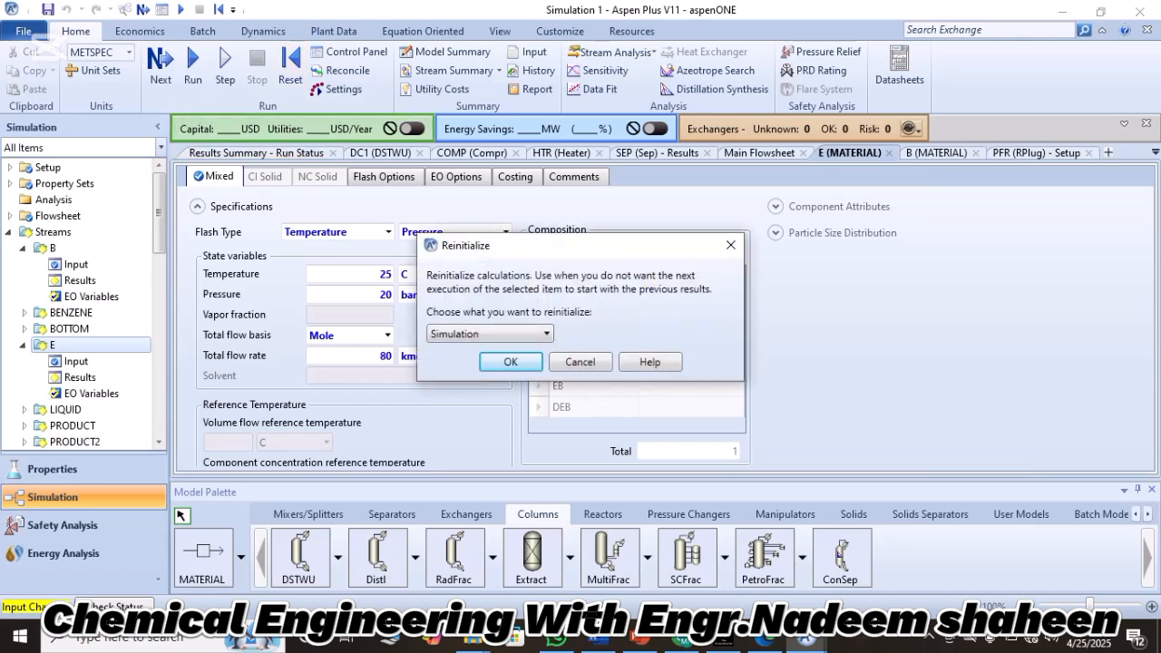
key("Return")
key("Return")
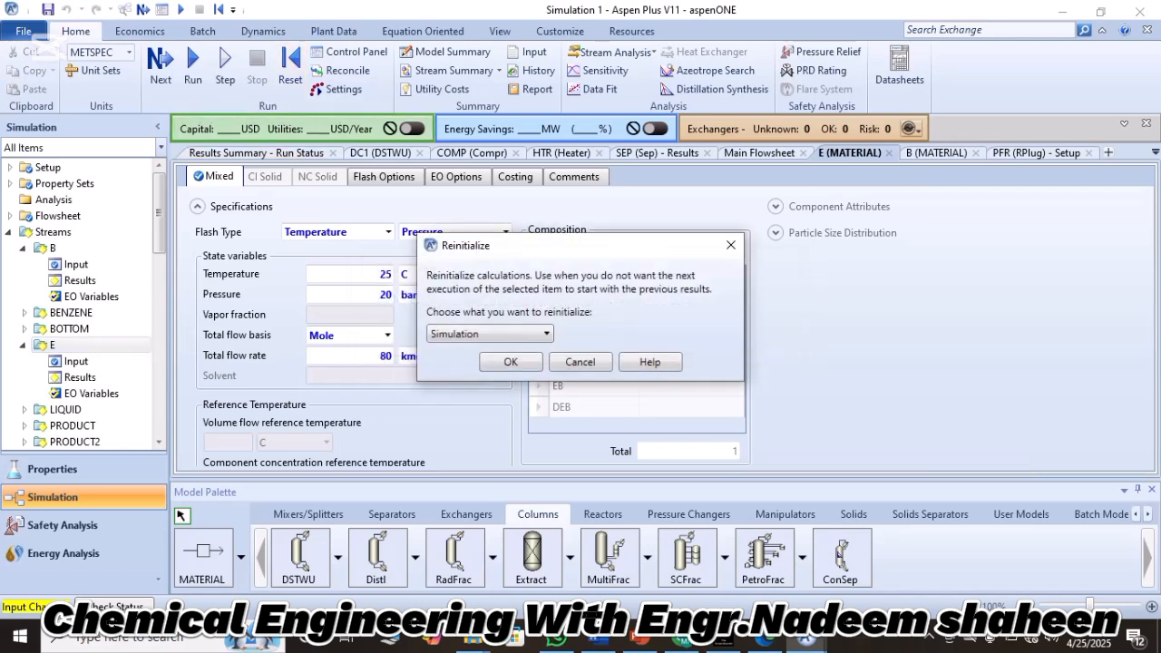
left_click(192, 61)
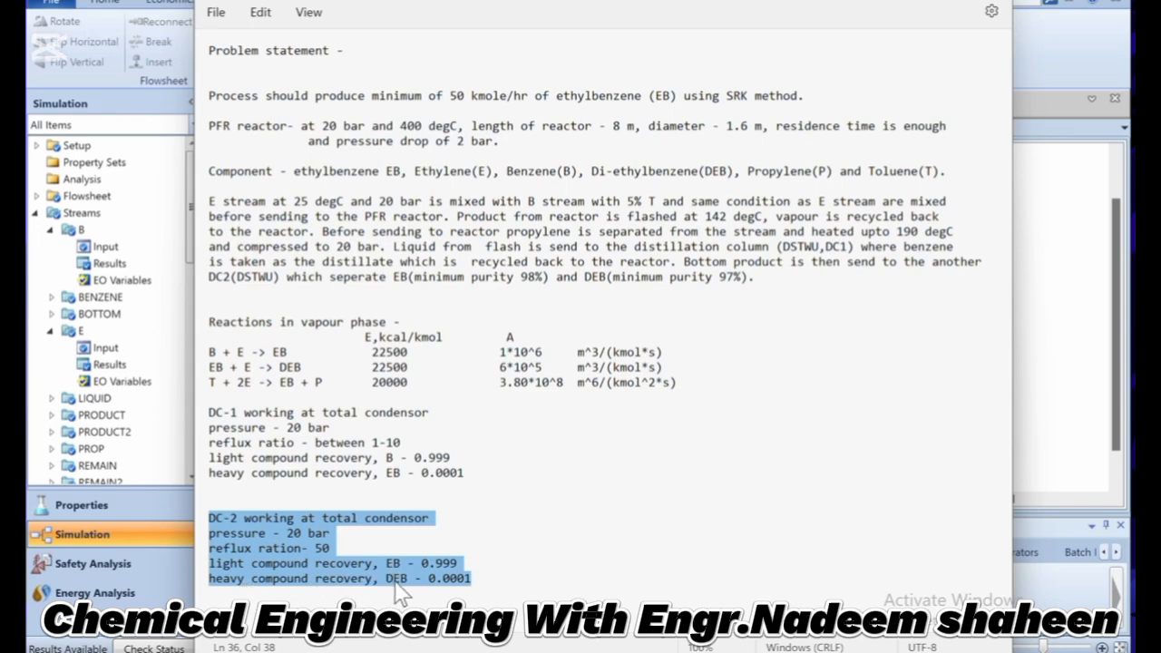
Add a DSTWU column named DC2 beyond DC1 and connect the BOTTOM stream to its feed inlet.
left_click(908, 1)
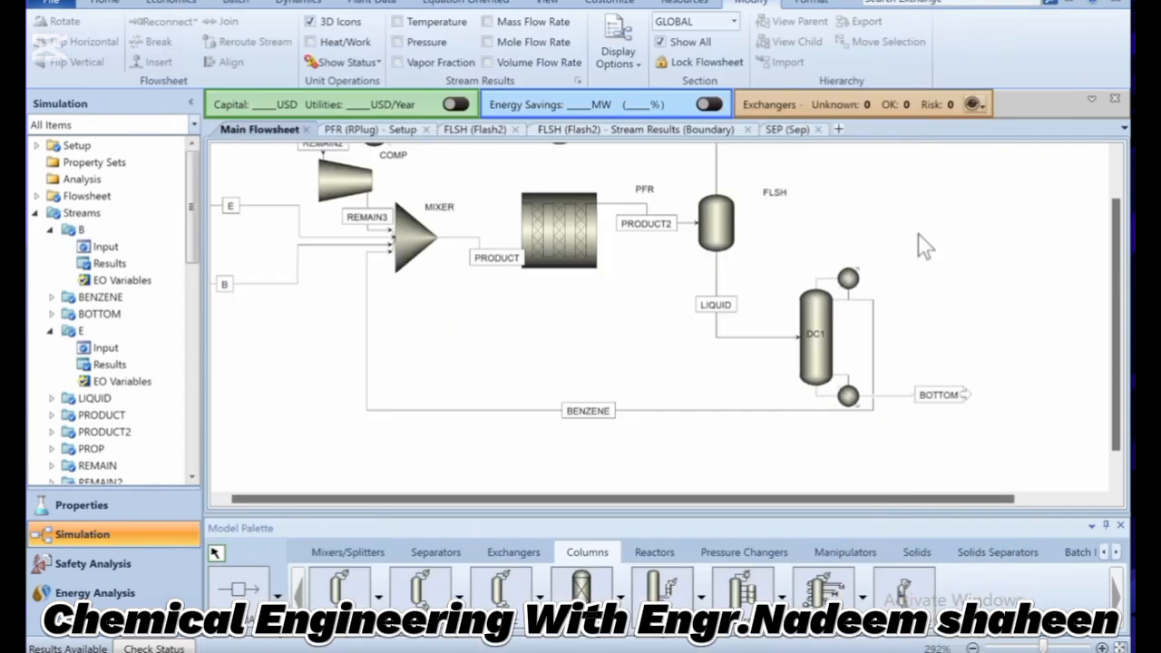
left_click(339, 587)
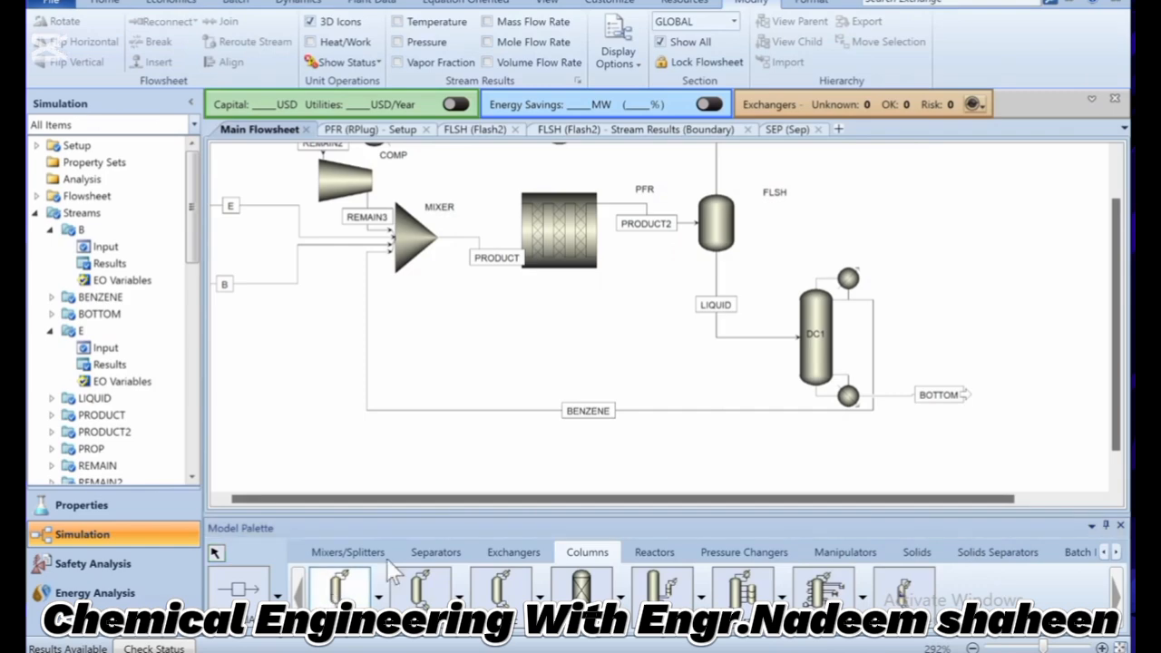
left_click(1012, 416)
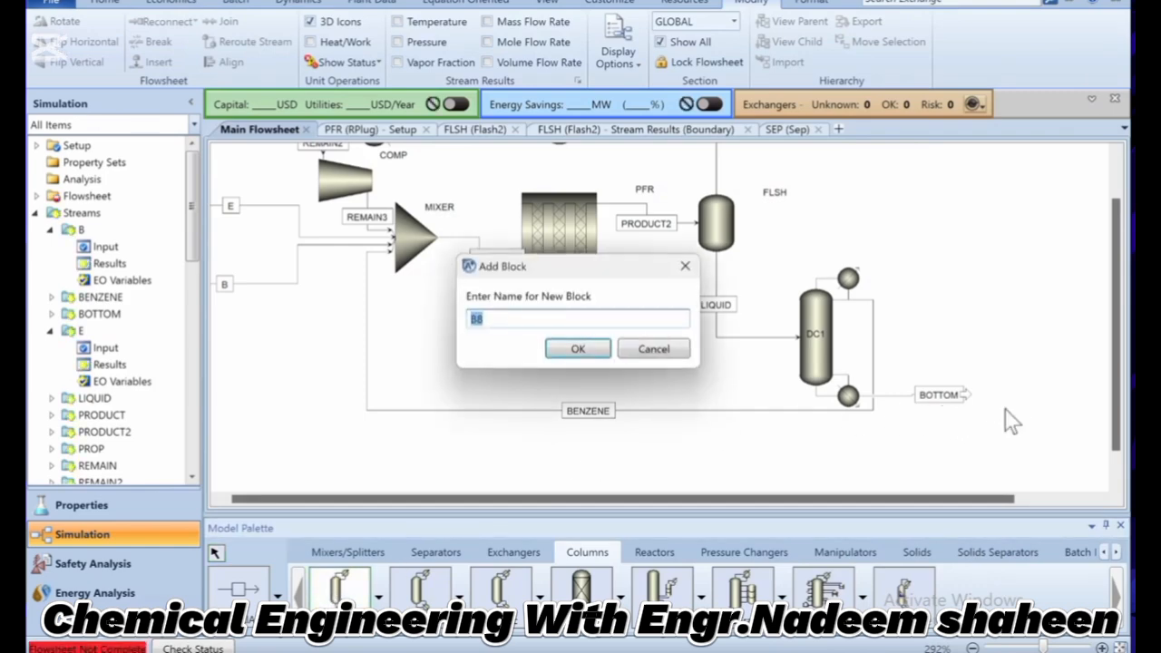
type("DC2")
key("Return")
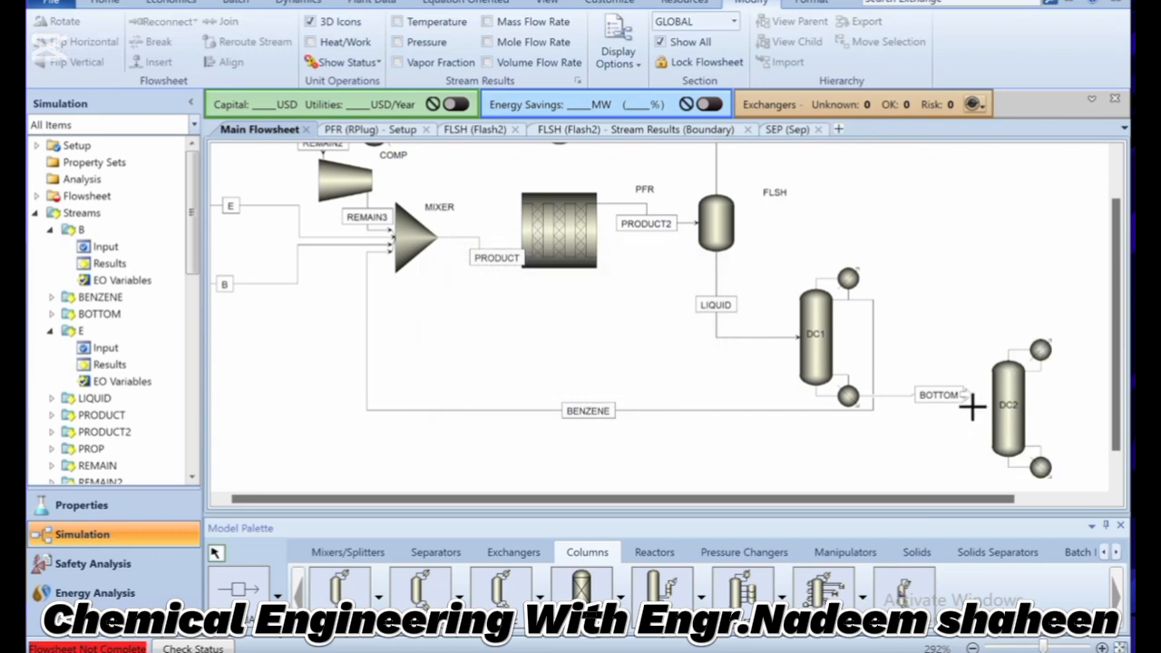
mouse_move(974, 405)
left_mouse_down()
mouse_move(998, 417)
mouse_move(986, 409)
left_mouse_up()
left_click_drag(939, 498, 1032, 499)
Add a material stream named EB from DC2's distillate outlet.
left_click(237, 588)
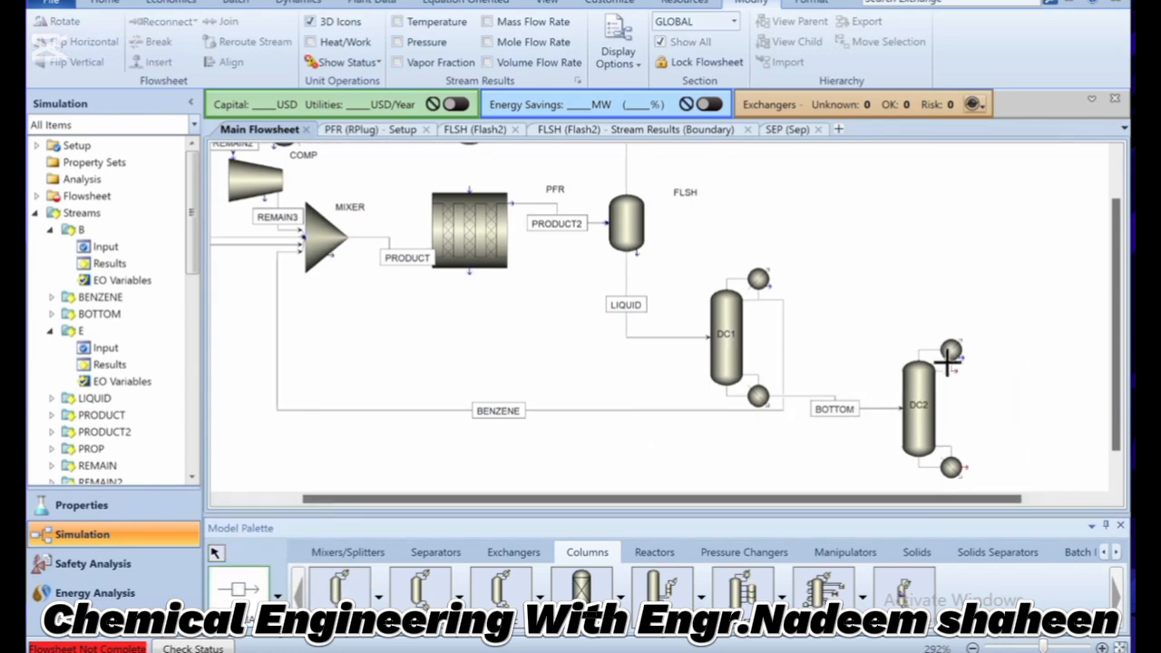
left_click(959, 372)
left_click(1073, 351)
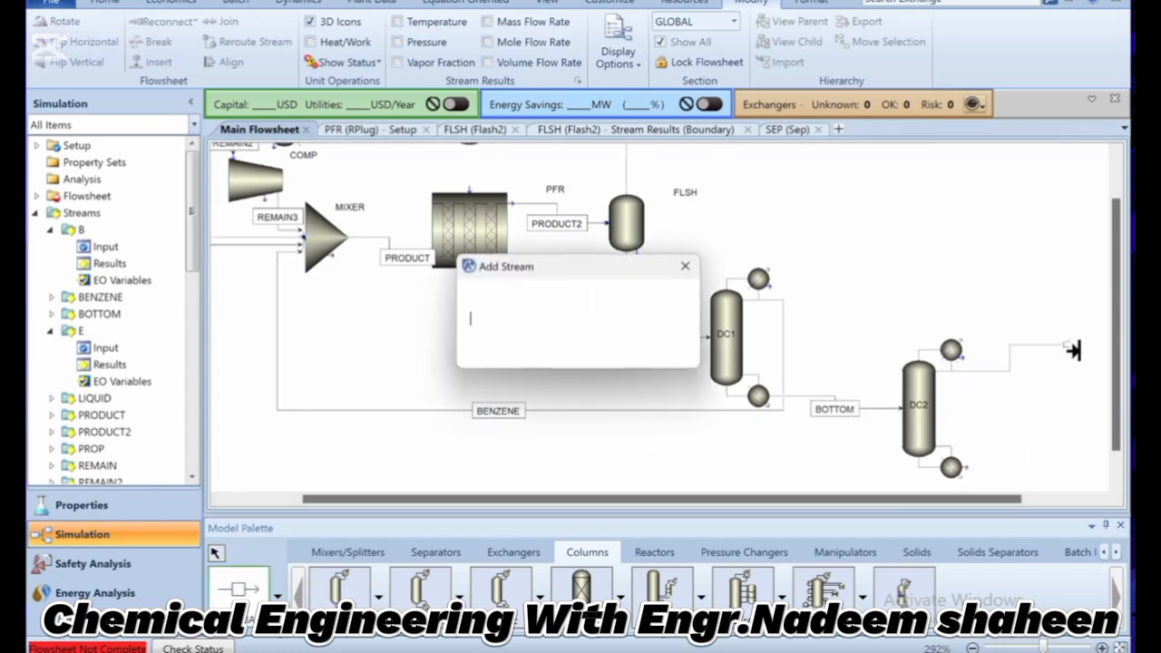
type("EB")
left_click(577, 355)
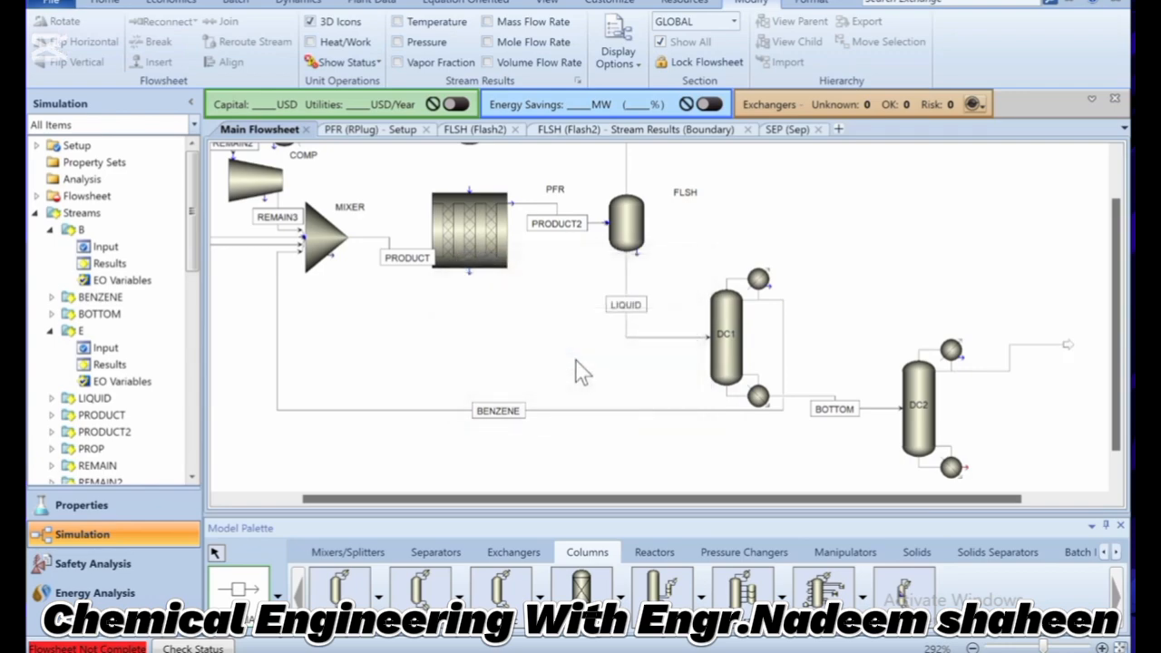
Add a material stream named DEB from DC2's bottoms outlet, following the problem statement.
key("alt+Tab")
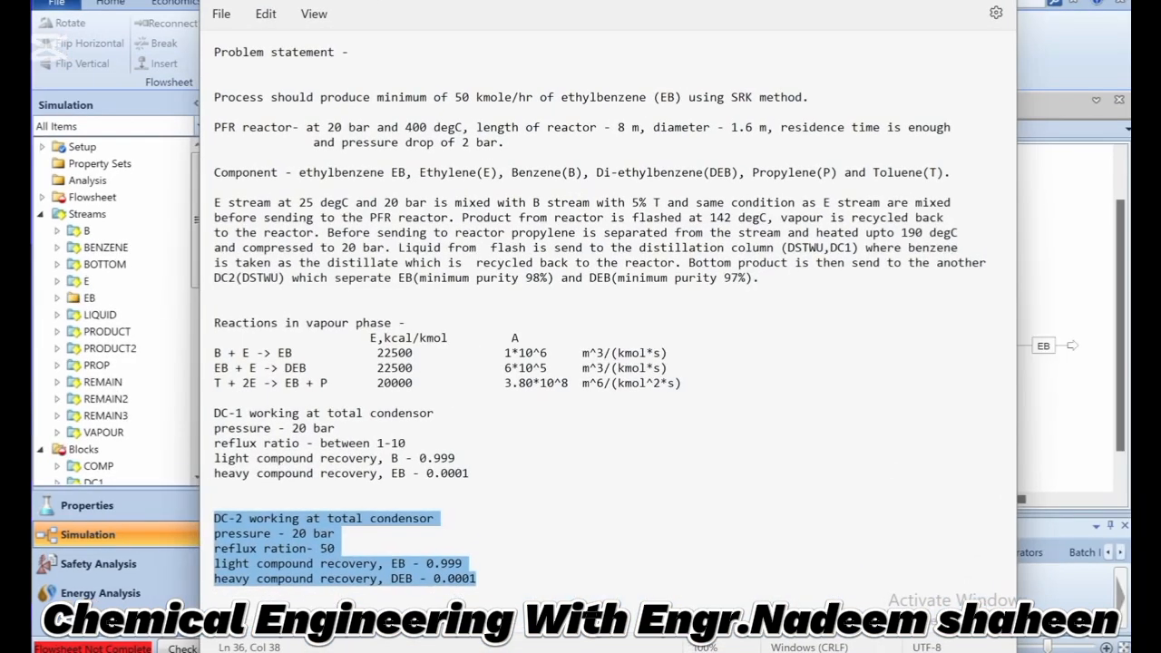
key("alt+Tab")
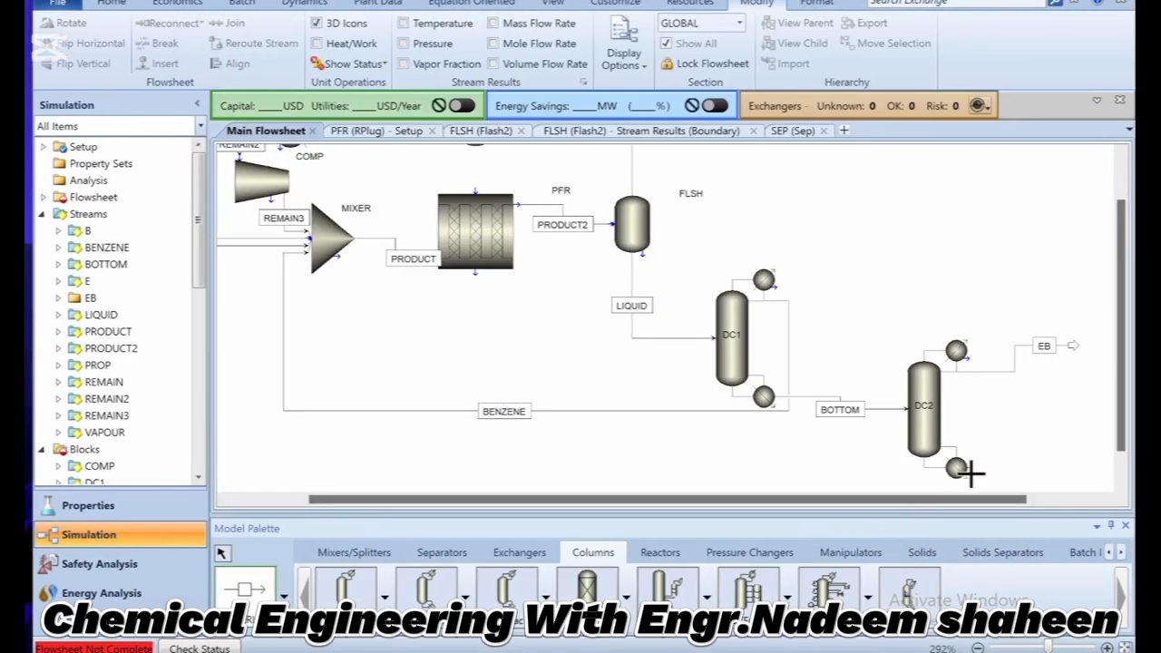
left_click(979, 473)
left_click(1036, 476)
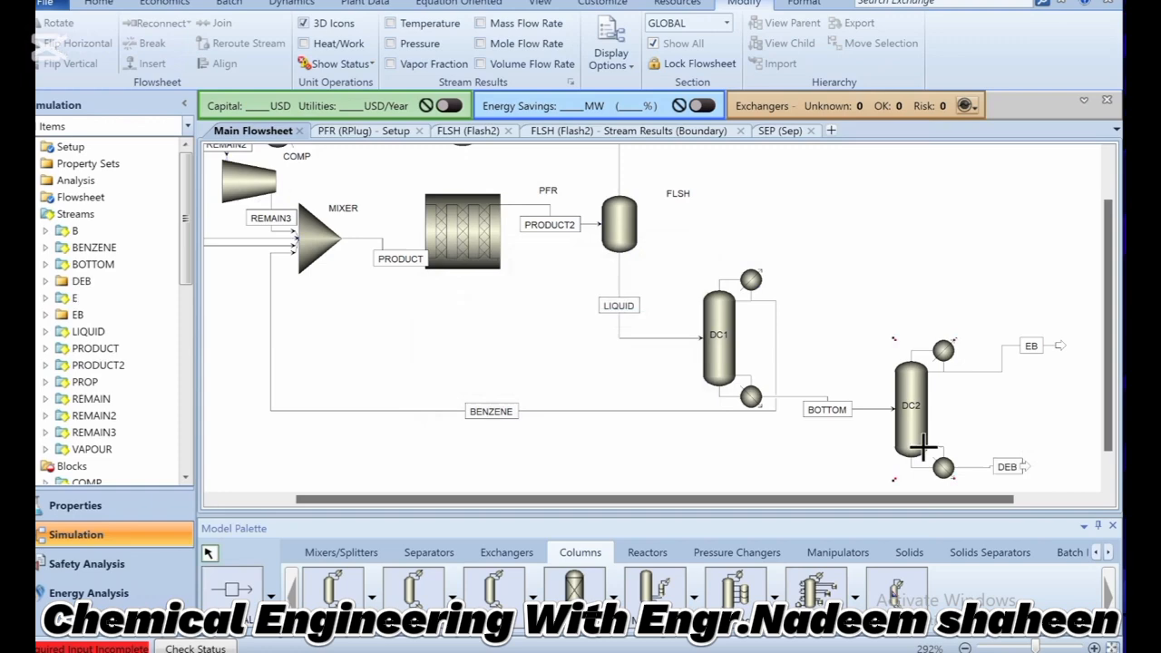
In DC2's specifications, choose EB as the light key component and DEB as the heavy key component.
double_click(929, 448)
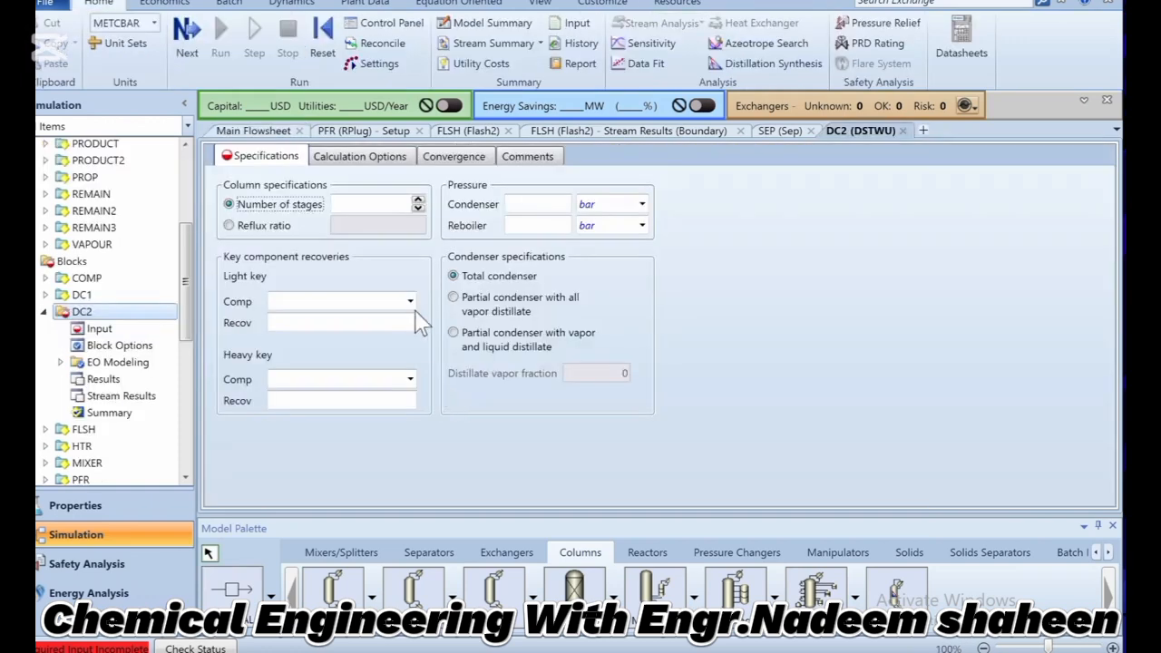
left_click(410, 301)
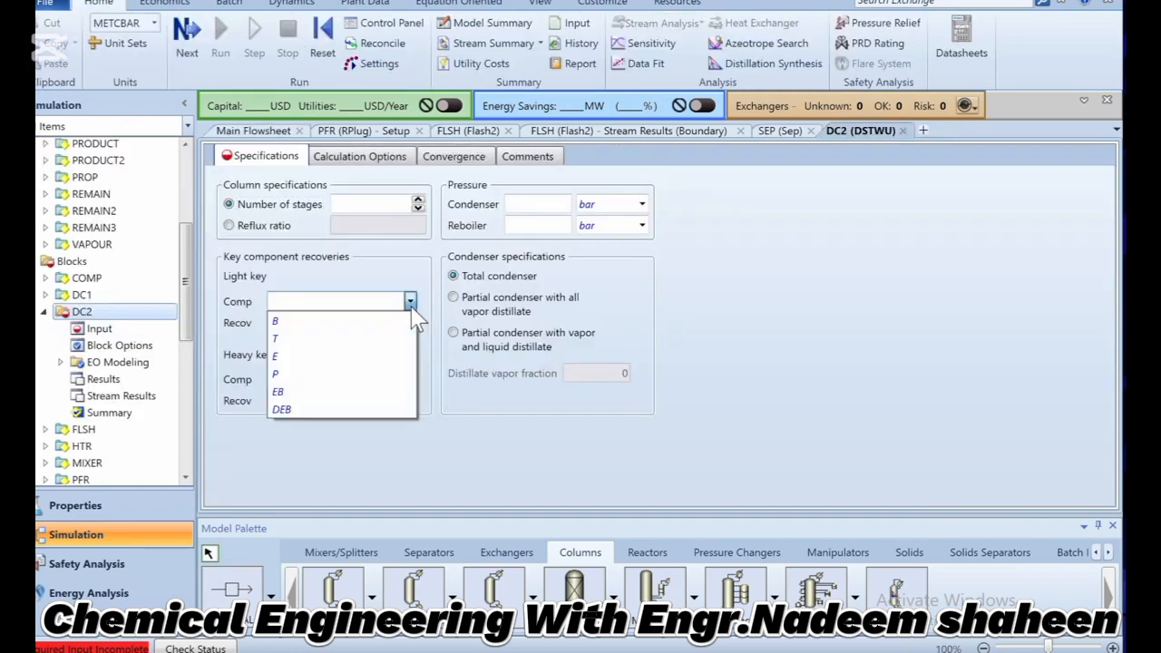
left_click(325, 392)
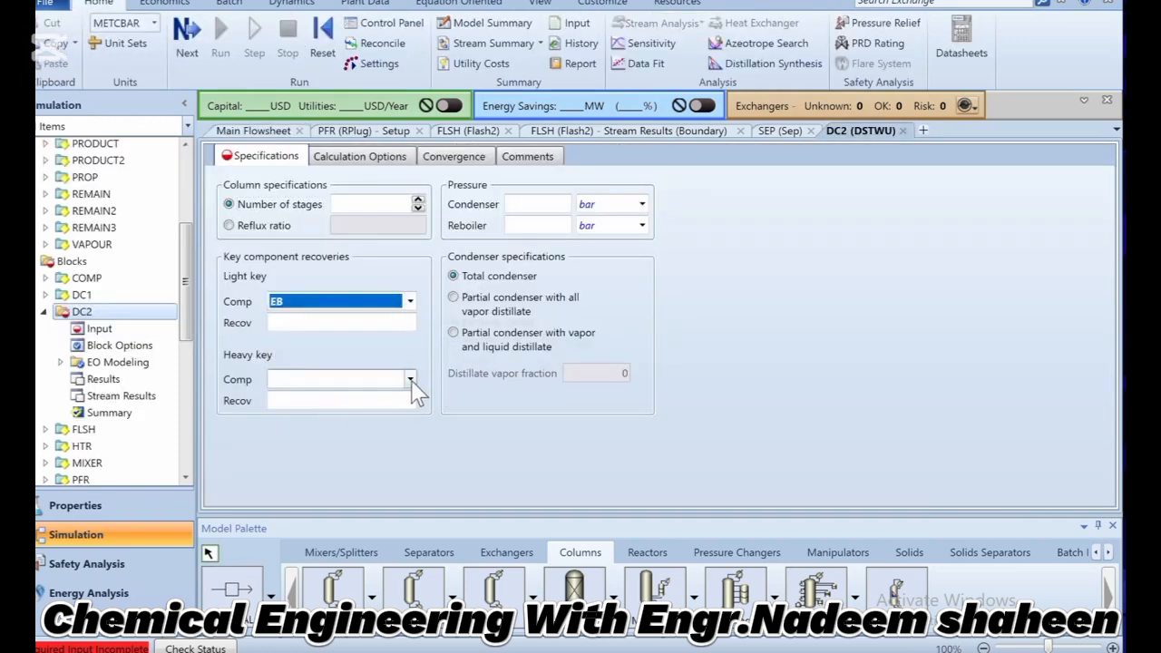
left_click(410, 381)
left_click(291, 483)
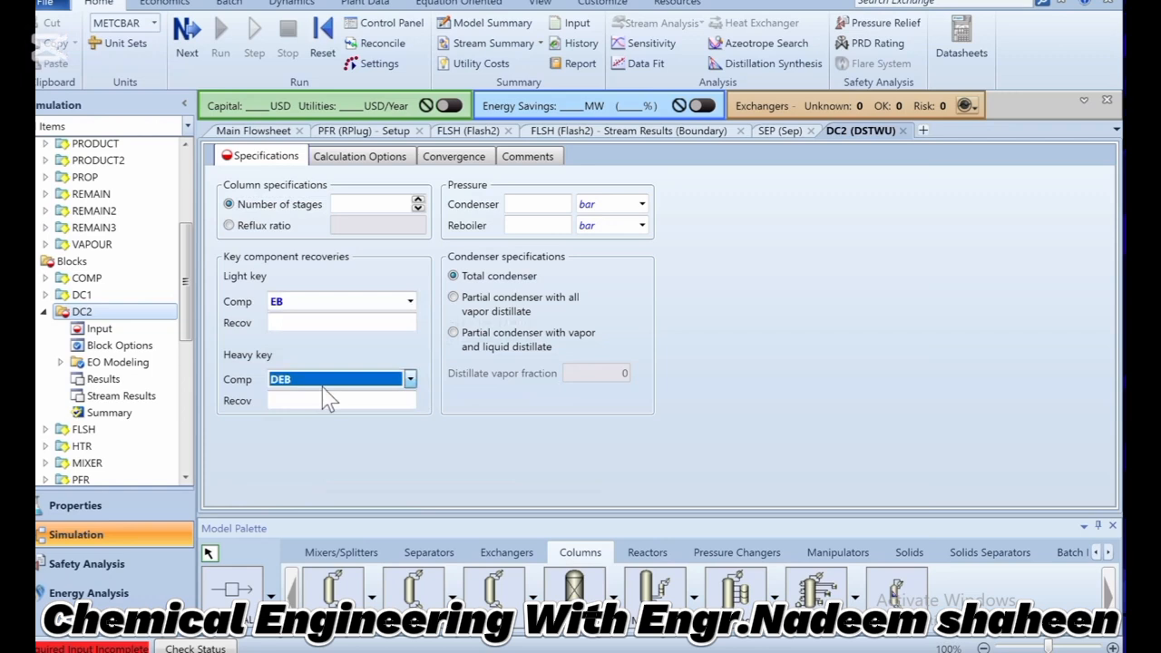
Set DC2's key component recoveries to 0.999 for the light key and 0.0001 for the heavy key.
left_click(351, 327)
type("0.999")
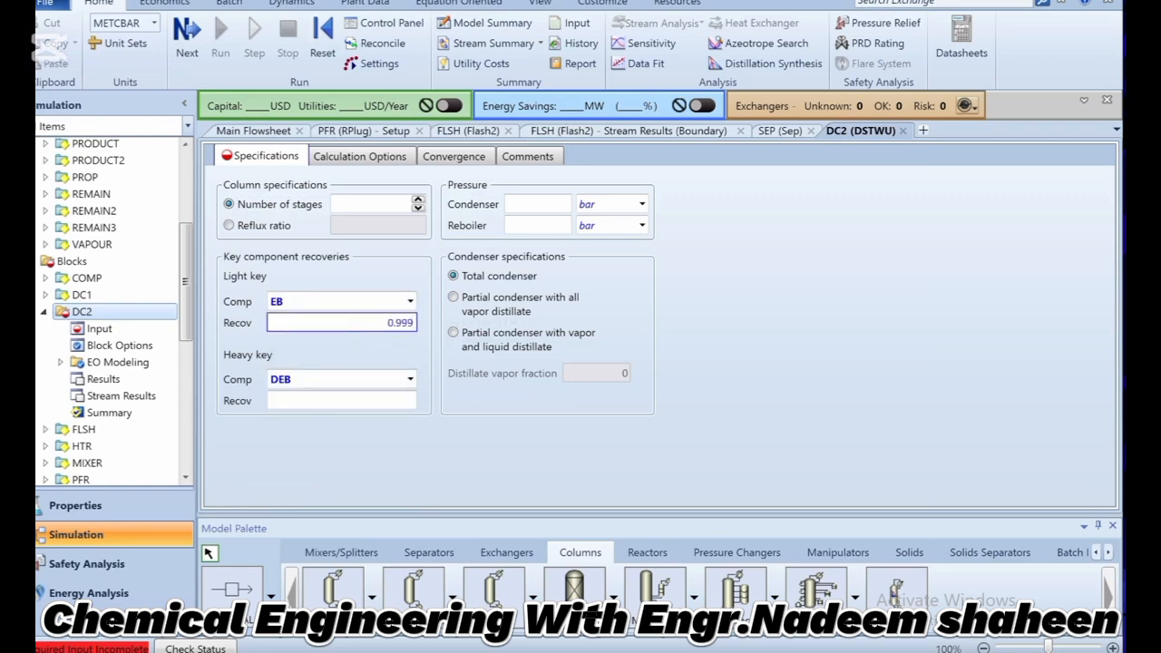
left_click(369, 402)
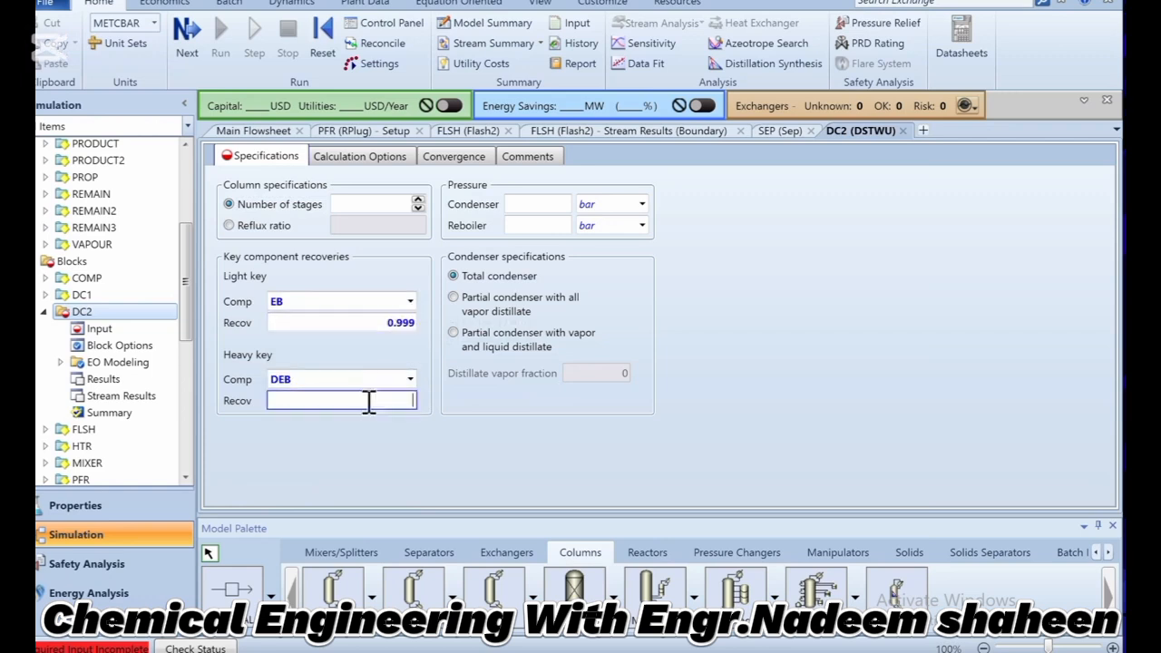
type("0.0001")
left_click(380, 435)
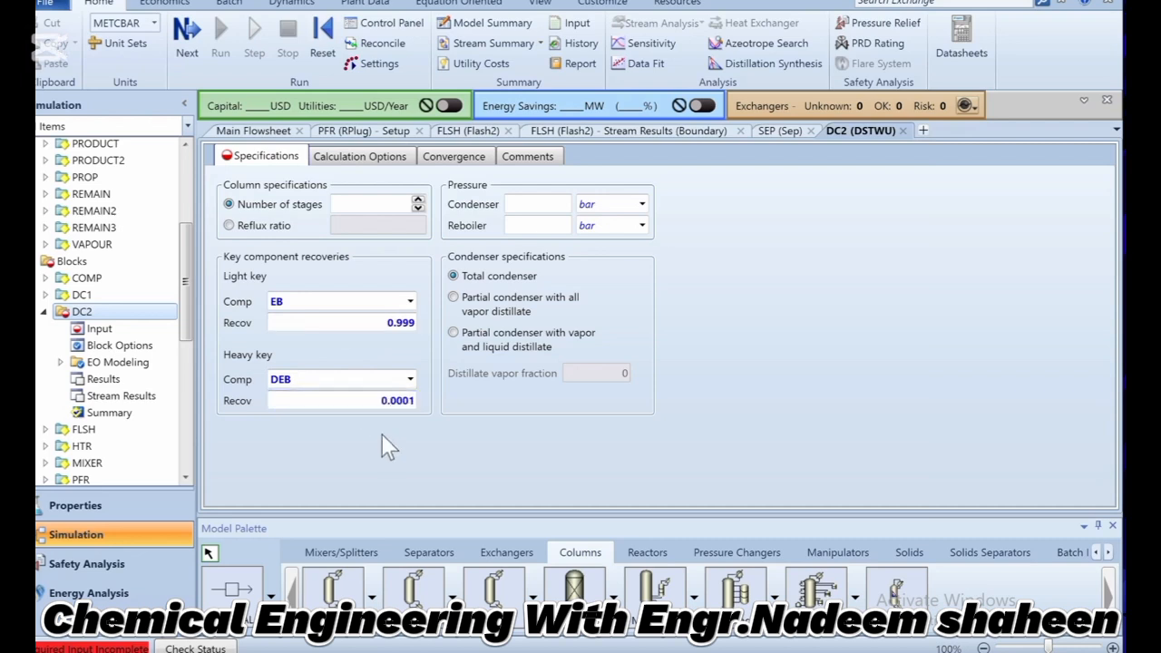
Specify DC2 by a reflux ratio of 50 and set both condenser and reboiler pressures to 20 bar.
left_click(284, 232)
left_click(348, 231)
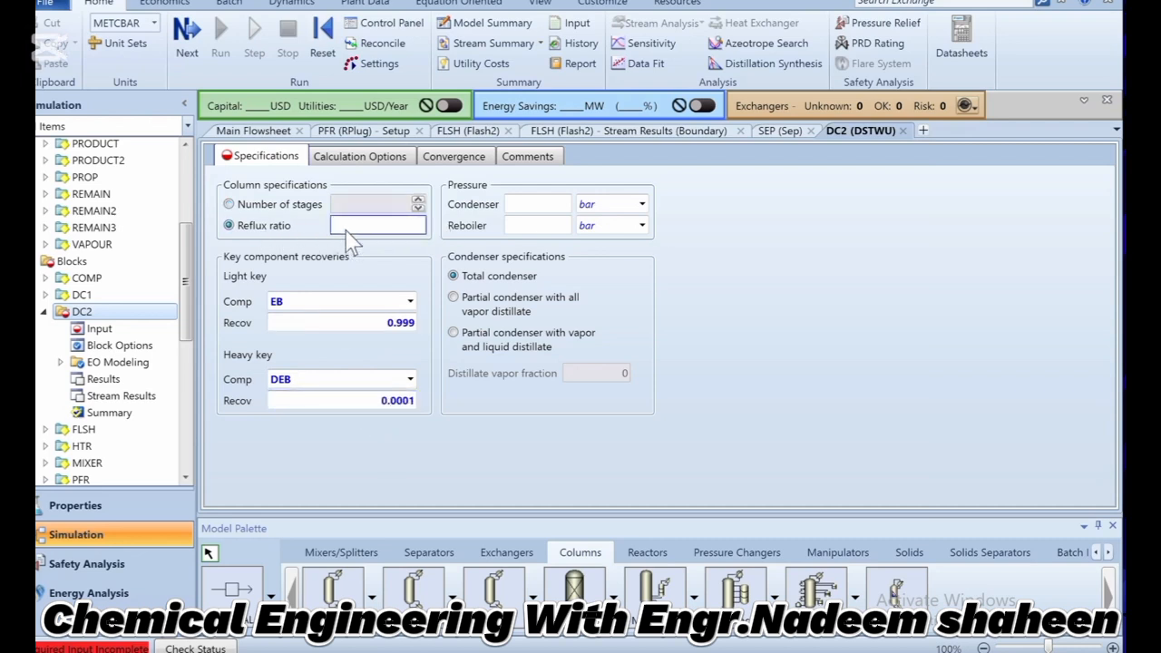
type("50")
left_click(548, 210)
type("20")
left_click(551, 227)
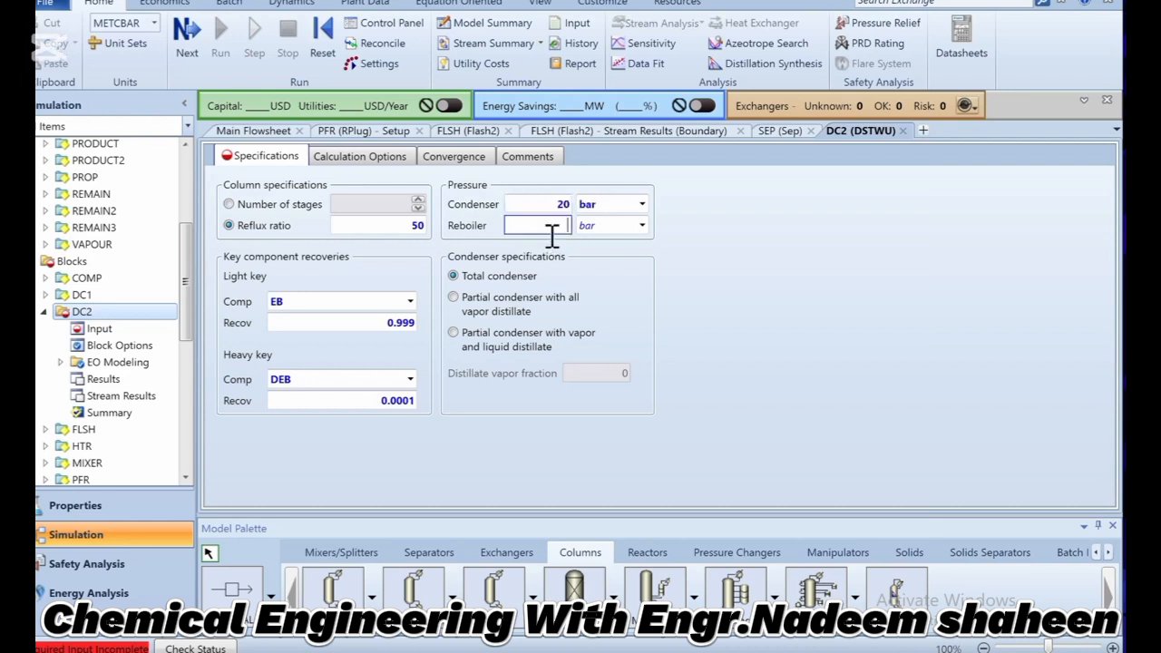
left_click(662, 297)
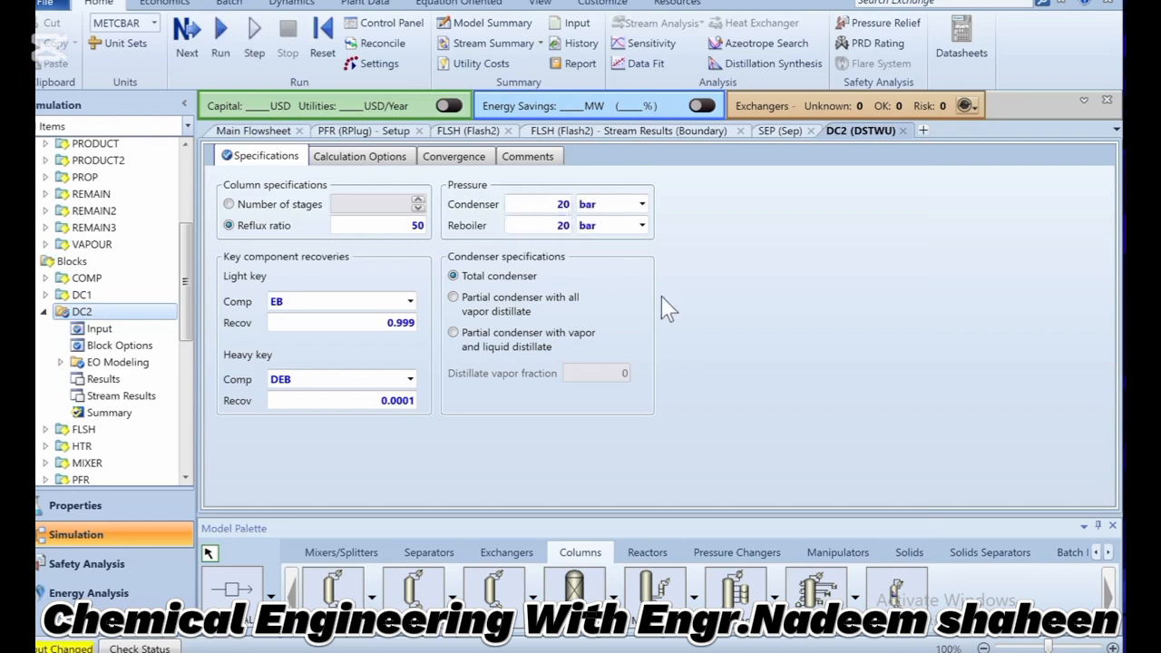
Reinitialize and rerun the simulation with DC2 included, and display both columns on the main flowsheet.
left_click(319, 33)
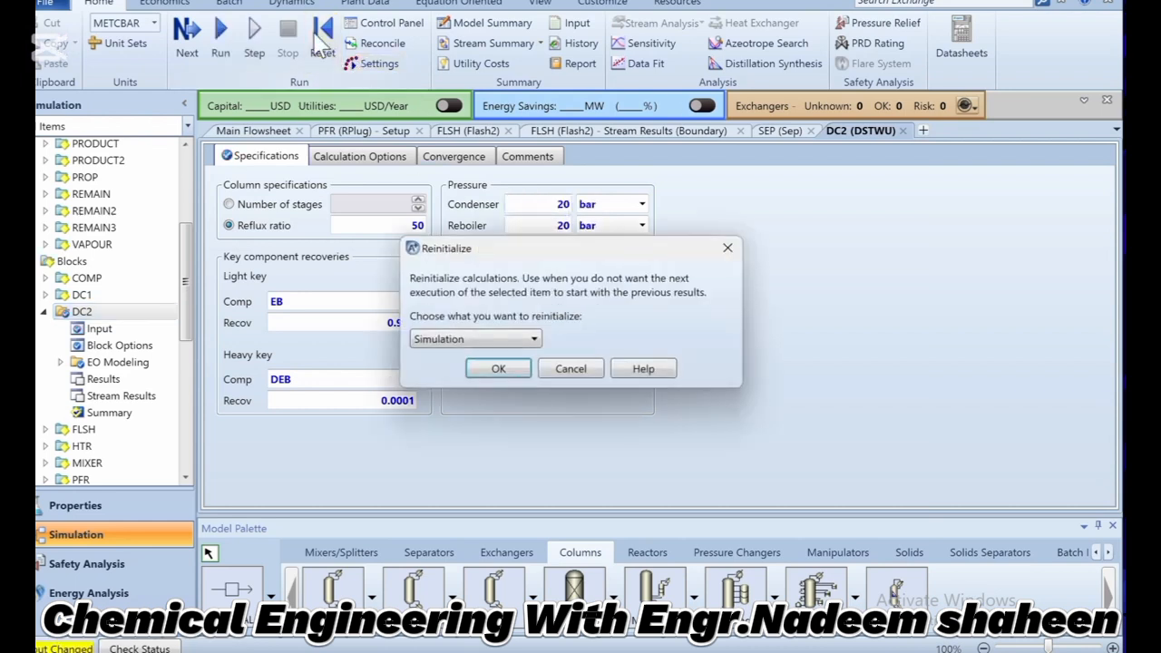
key("Return")
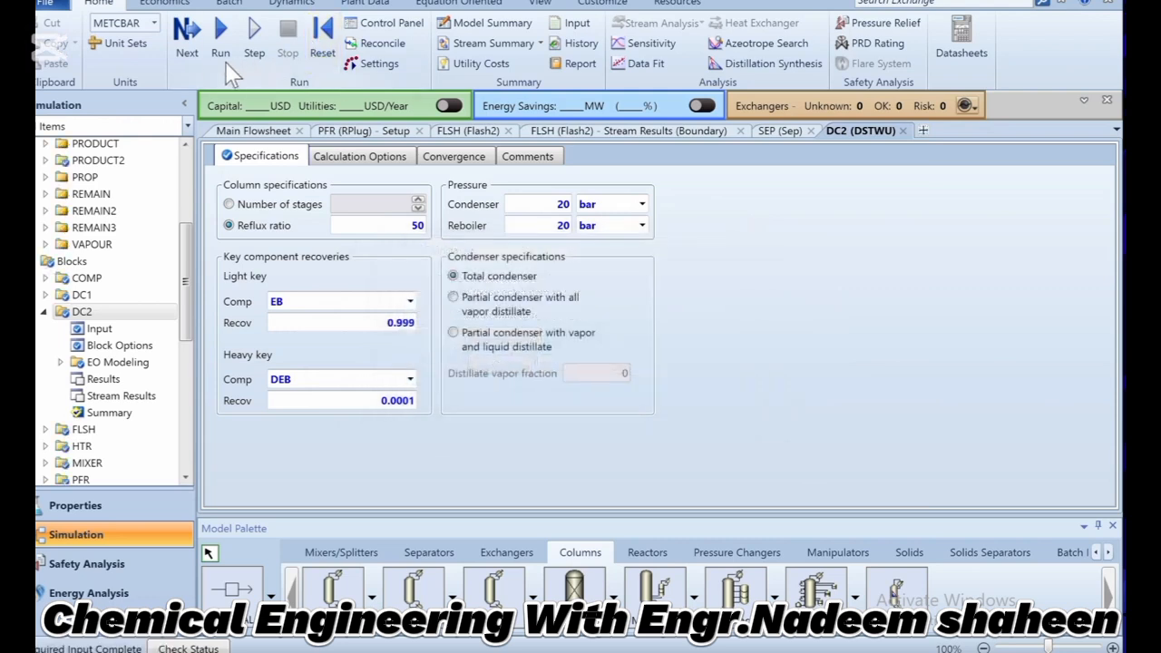
left_click(218, 54)
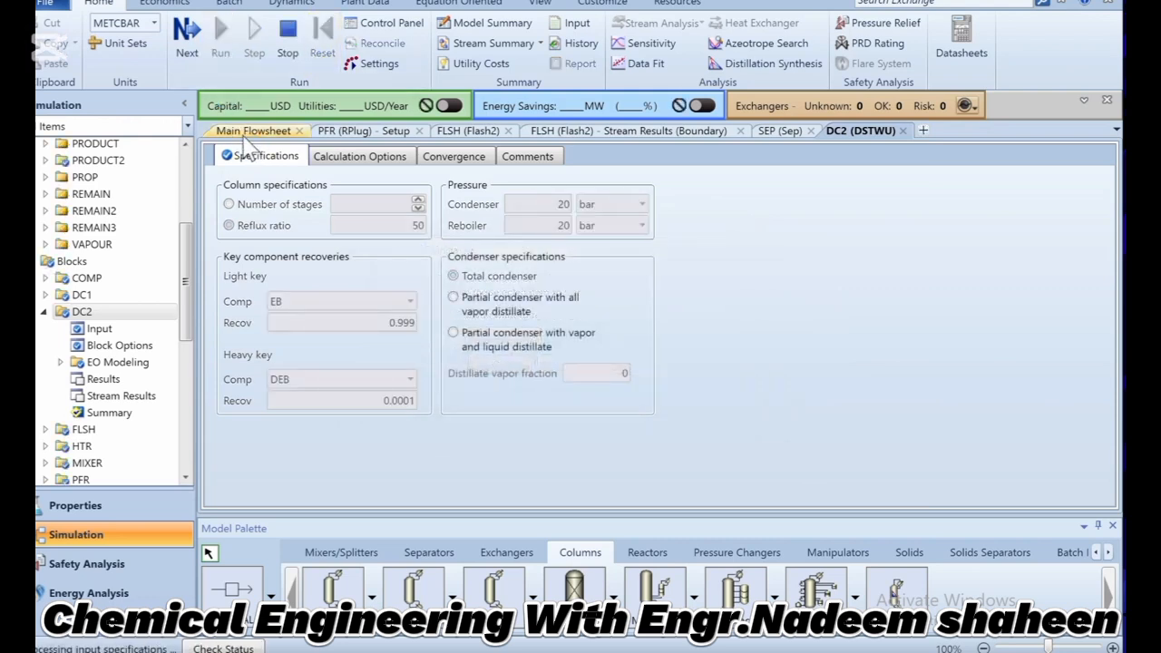
left_click(250, 136)
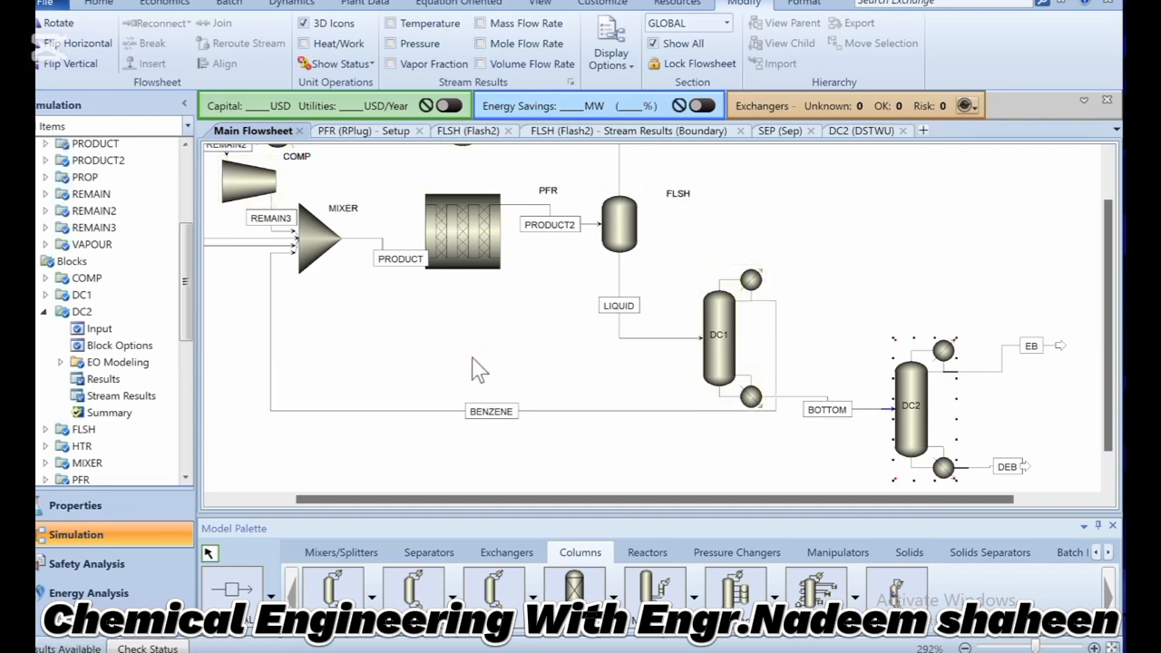
left_click_drag(435, 499, 776, 498)
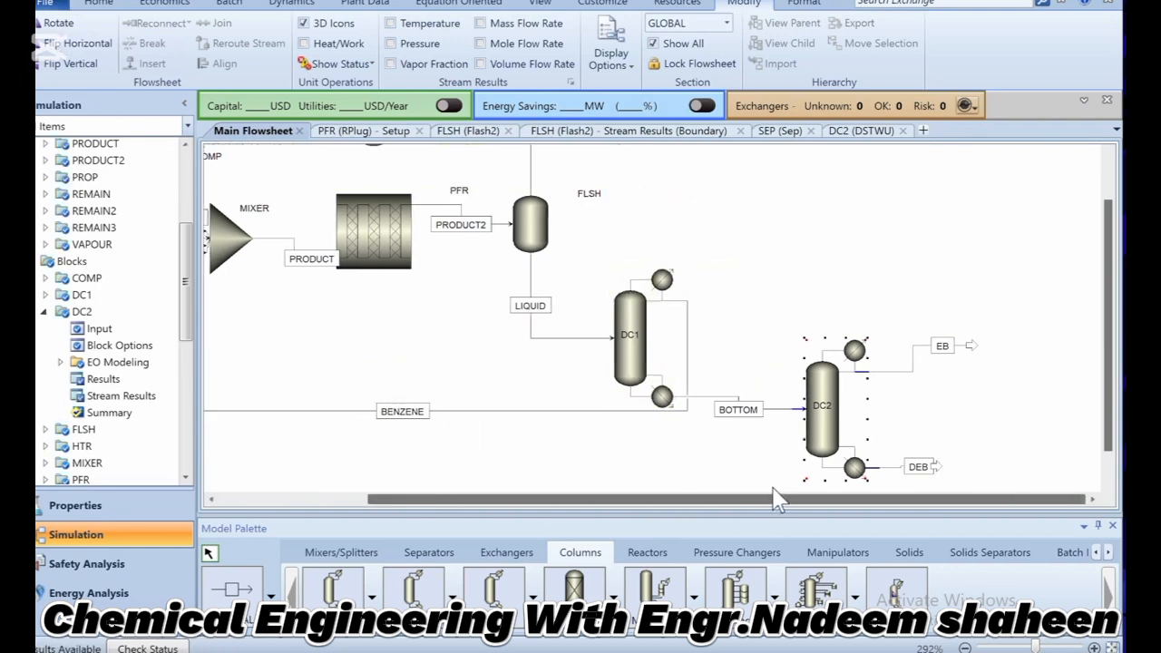
Switch to the problem statement text file and highlight the minimum purity requirements for EB and DEB.
left_click_drag(1106, 379, 1107, 422)
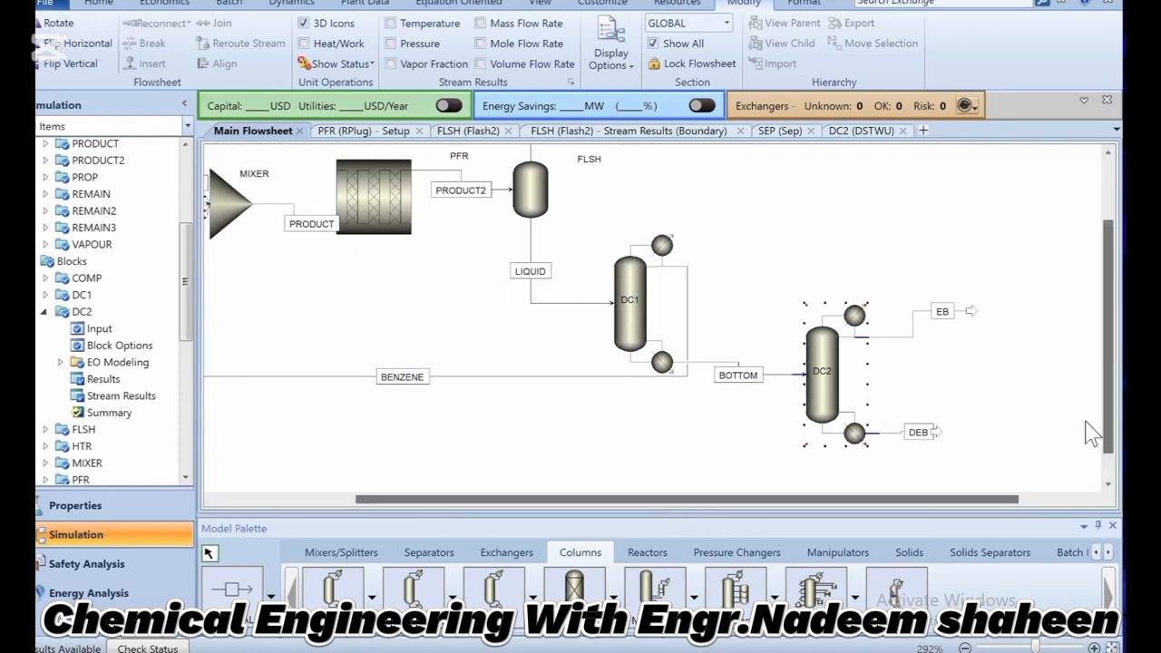
right_click(821, 408)
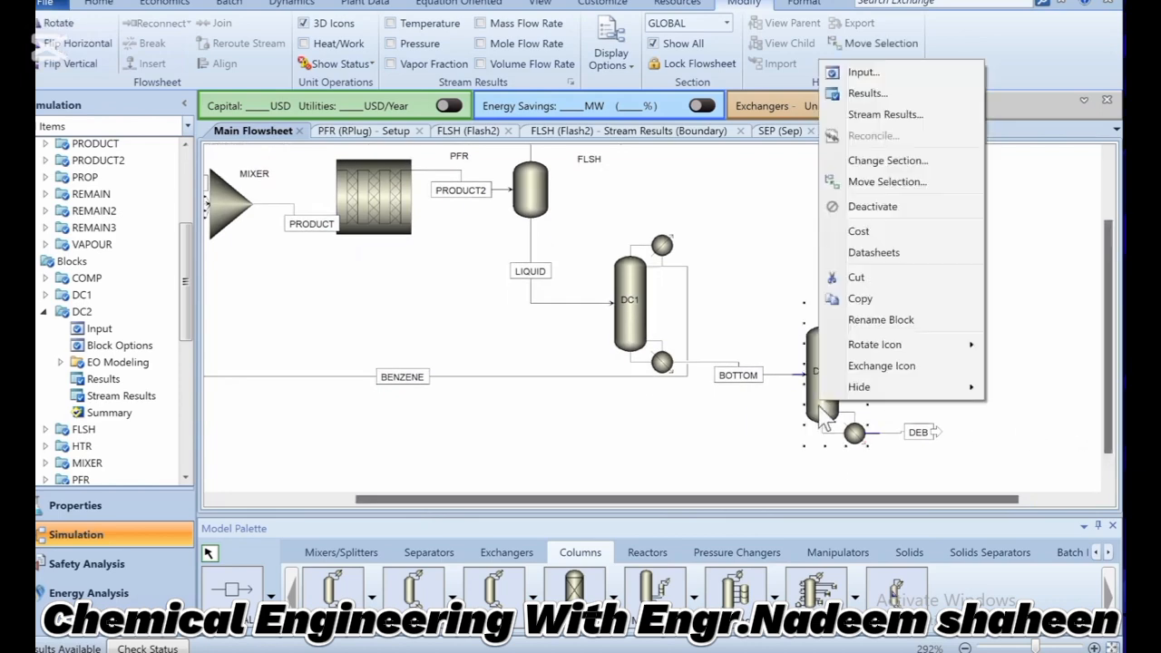
left_click(751, 468)
key("alt+Tab")
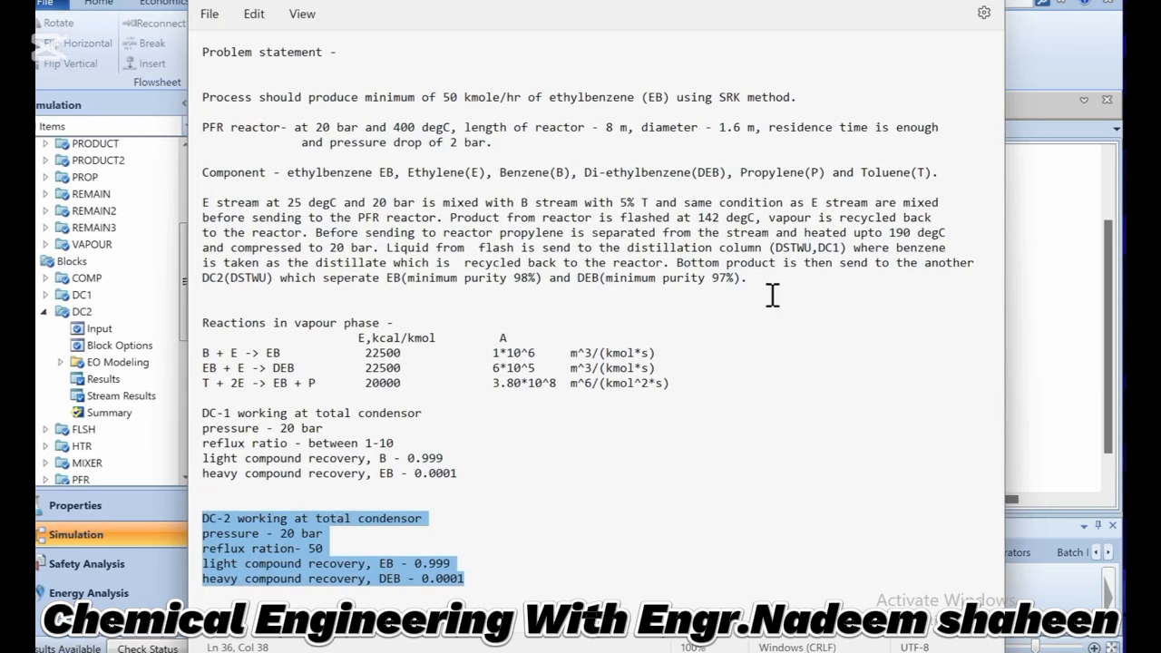
left_click_drag(748, 277, 389, 281)
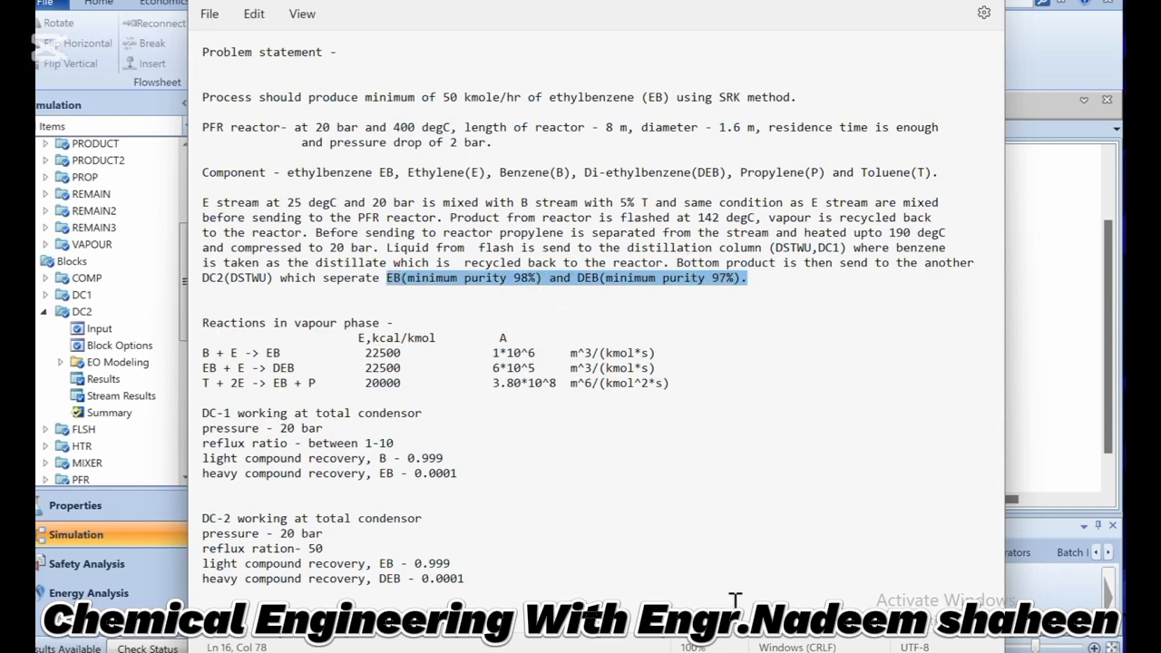
Return to Aspen Plus, open DC2's stream results and examine the component mole flows of BOTTOM, DEB and EB.
left_click(853, 594)
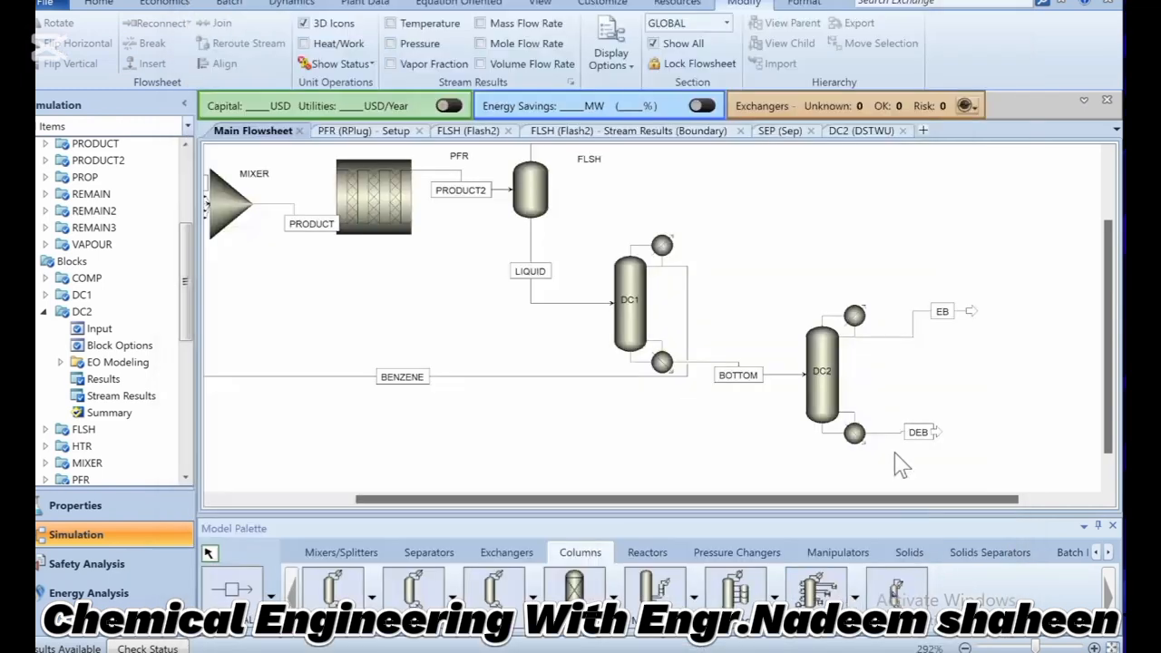
right_click(823, 398)
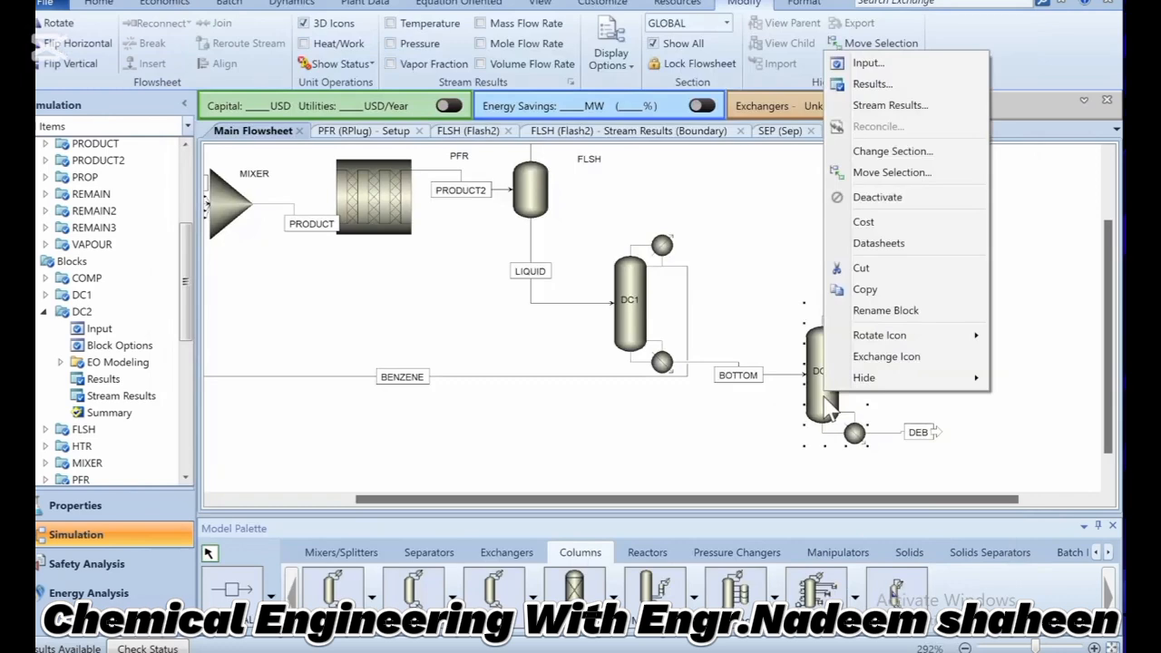
left_click(877, 112)
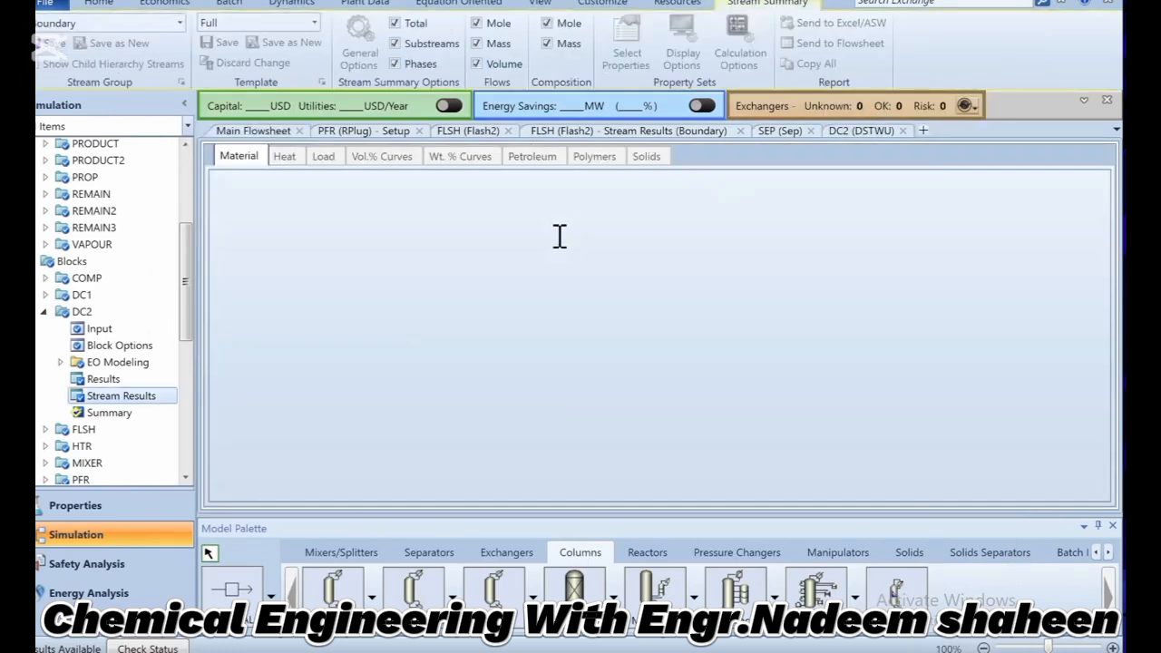
scroll(559, 243, "down", 4)
scroll(559, 243, "up", 3)
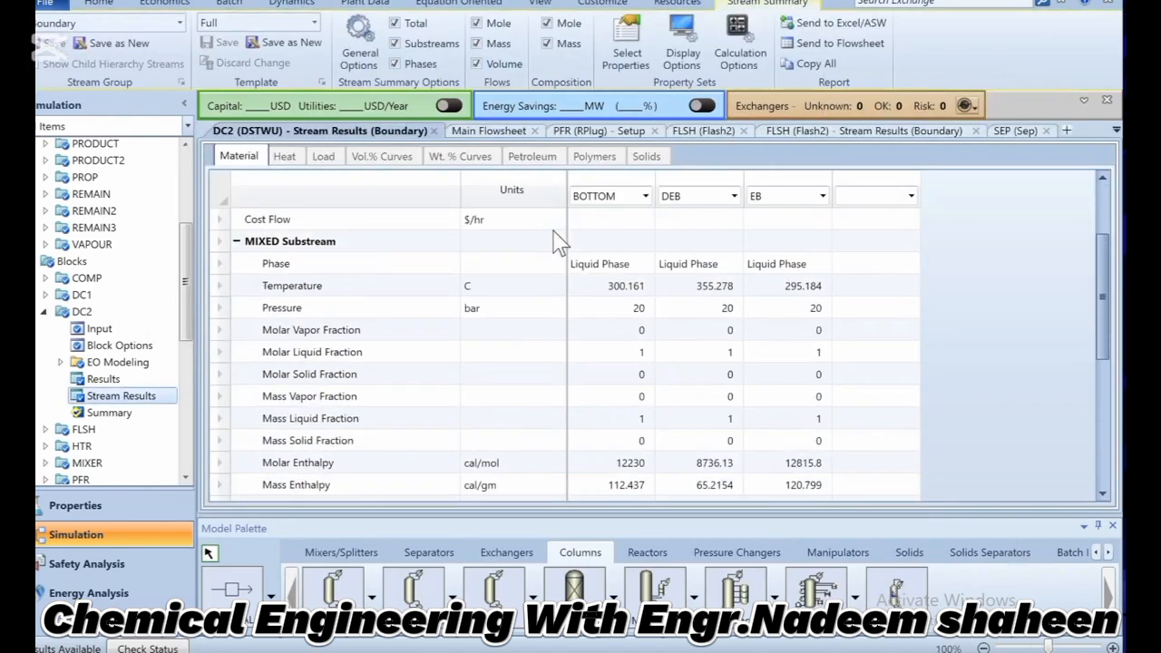
scroll(563, 255, "down", 4)
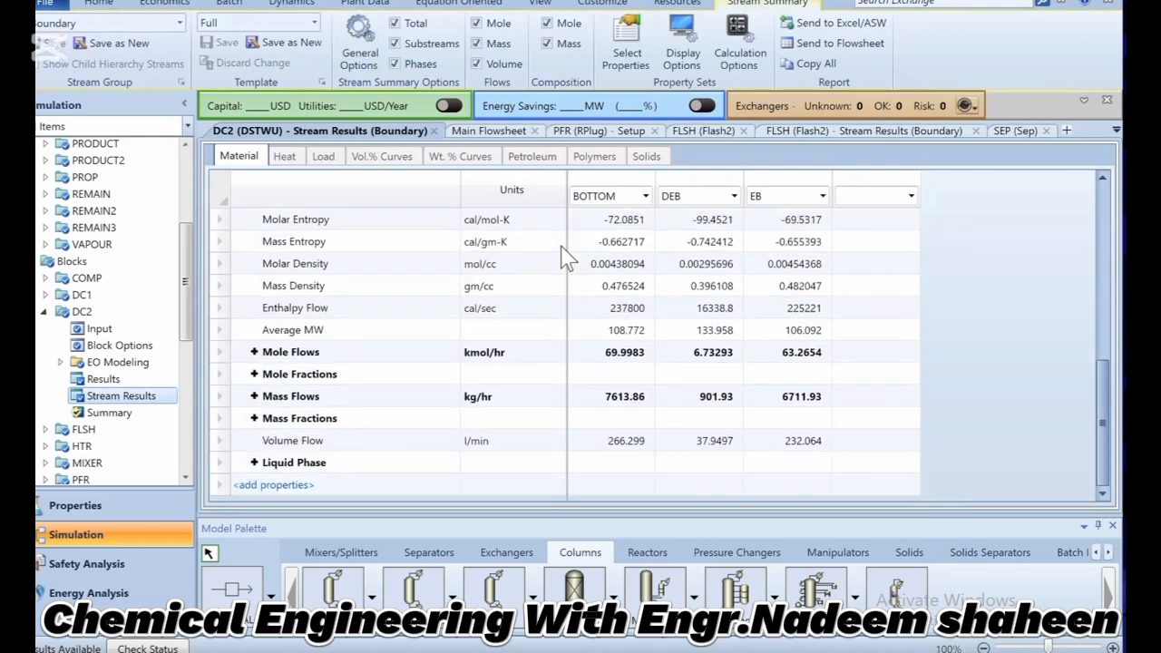
left_click(254, 352)
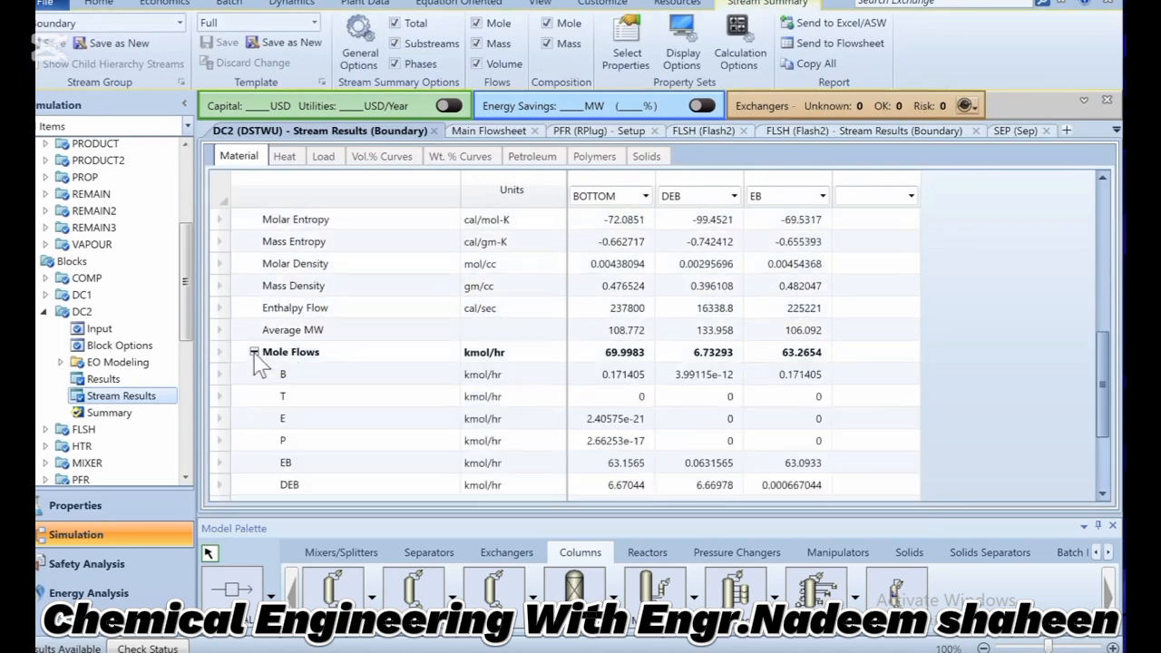
scroll(258, 365, "down", 2)
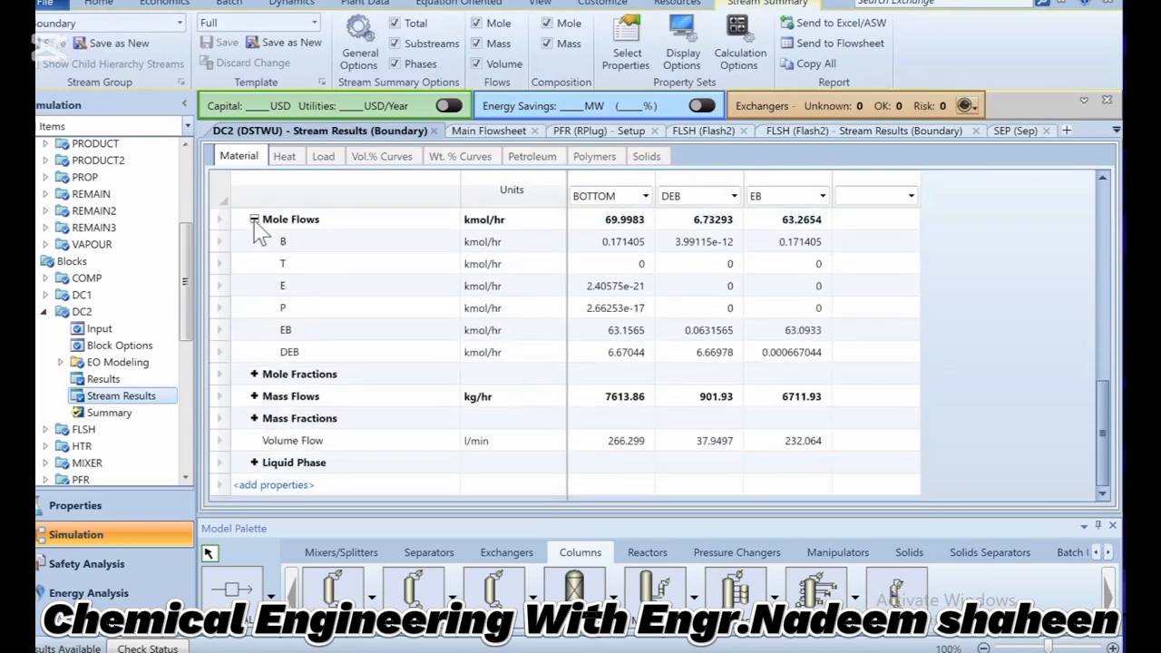
Collapse the mole flows, expand the mole fractions and check the EB fraction in stream EB and the DEB fraction in stream DEB.
left_click(254, 220)
left_click(254, 374)
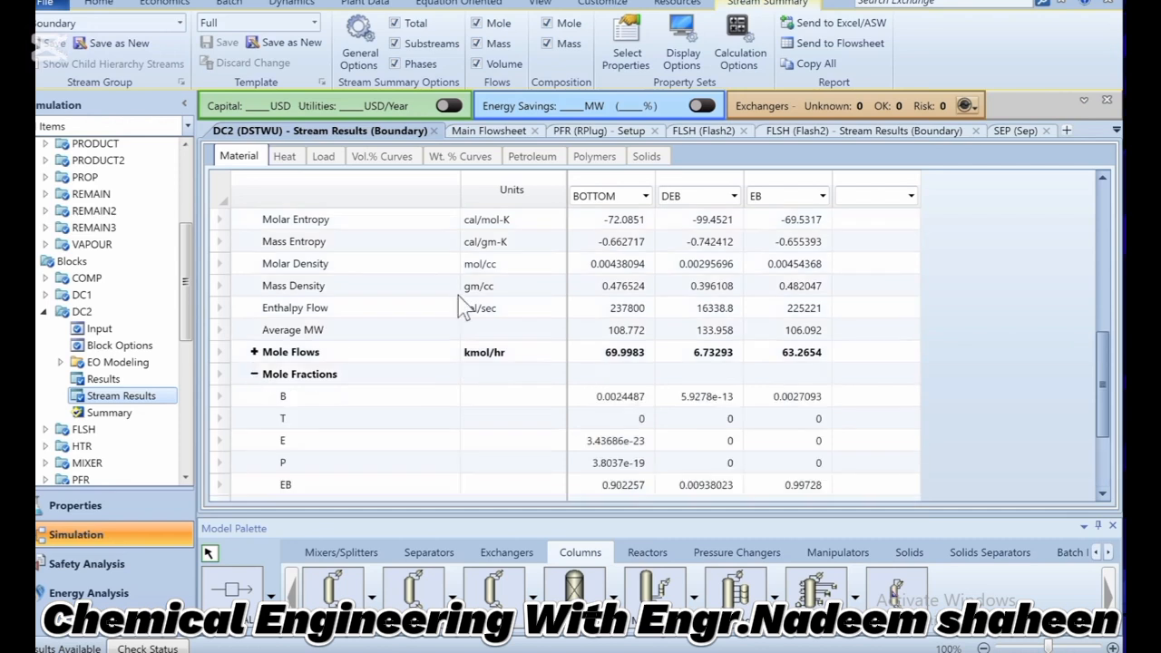
scroll(461, 309, "down", 2)
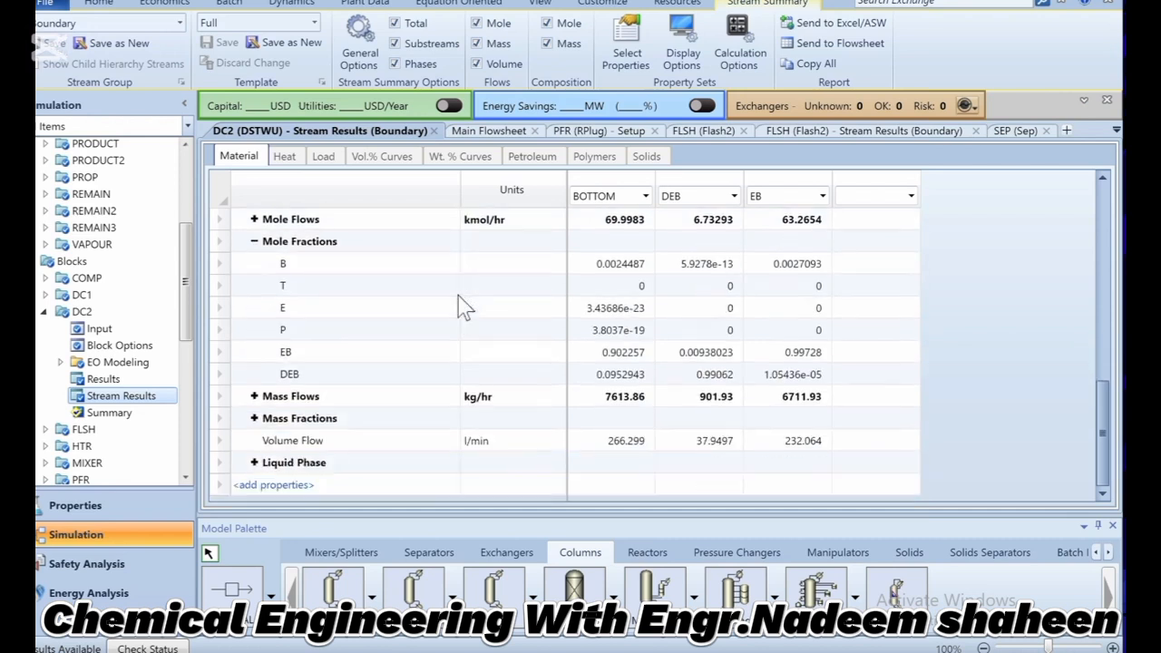
left_click(807, 355)
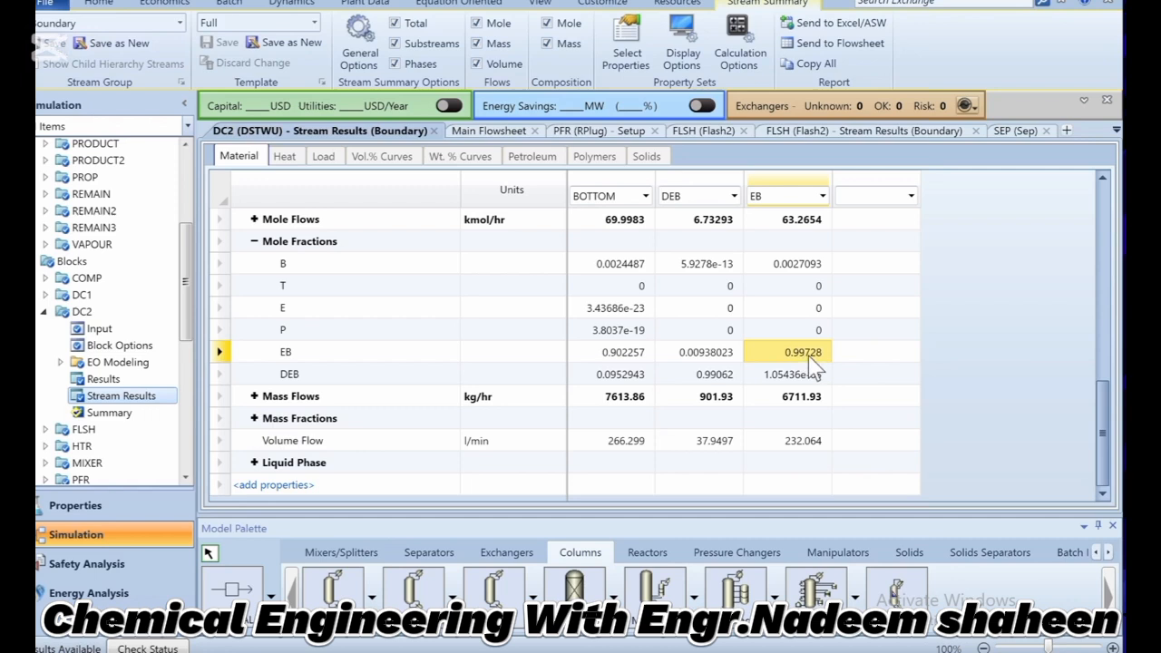
left_click(725, 381)
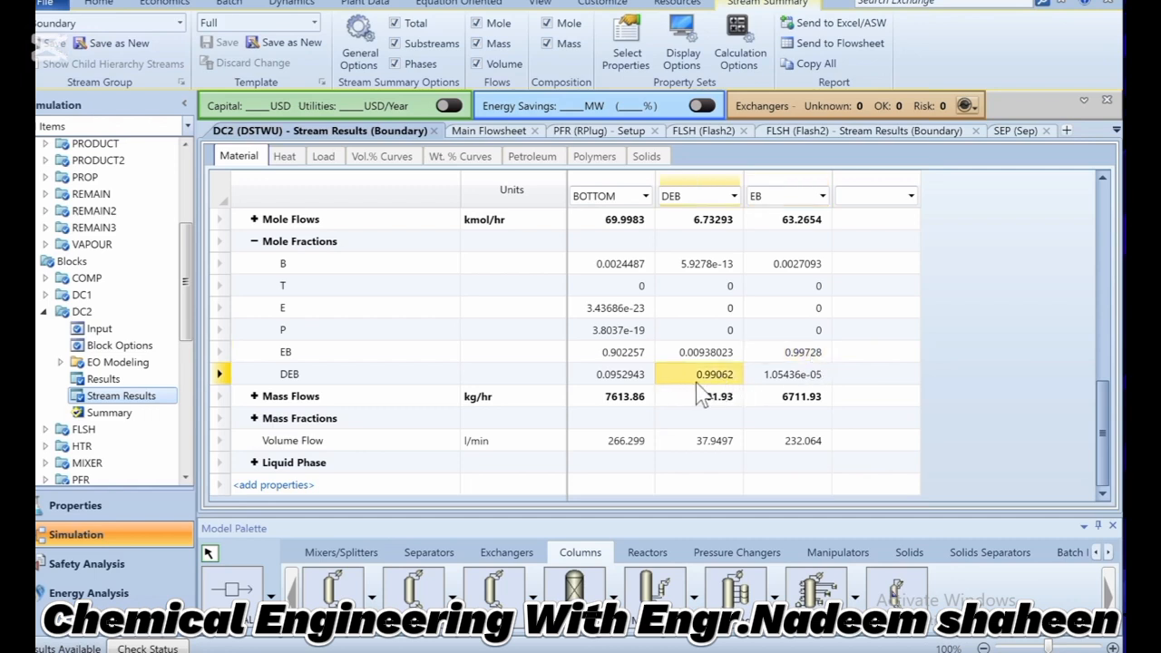